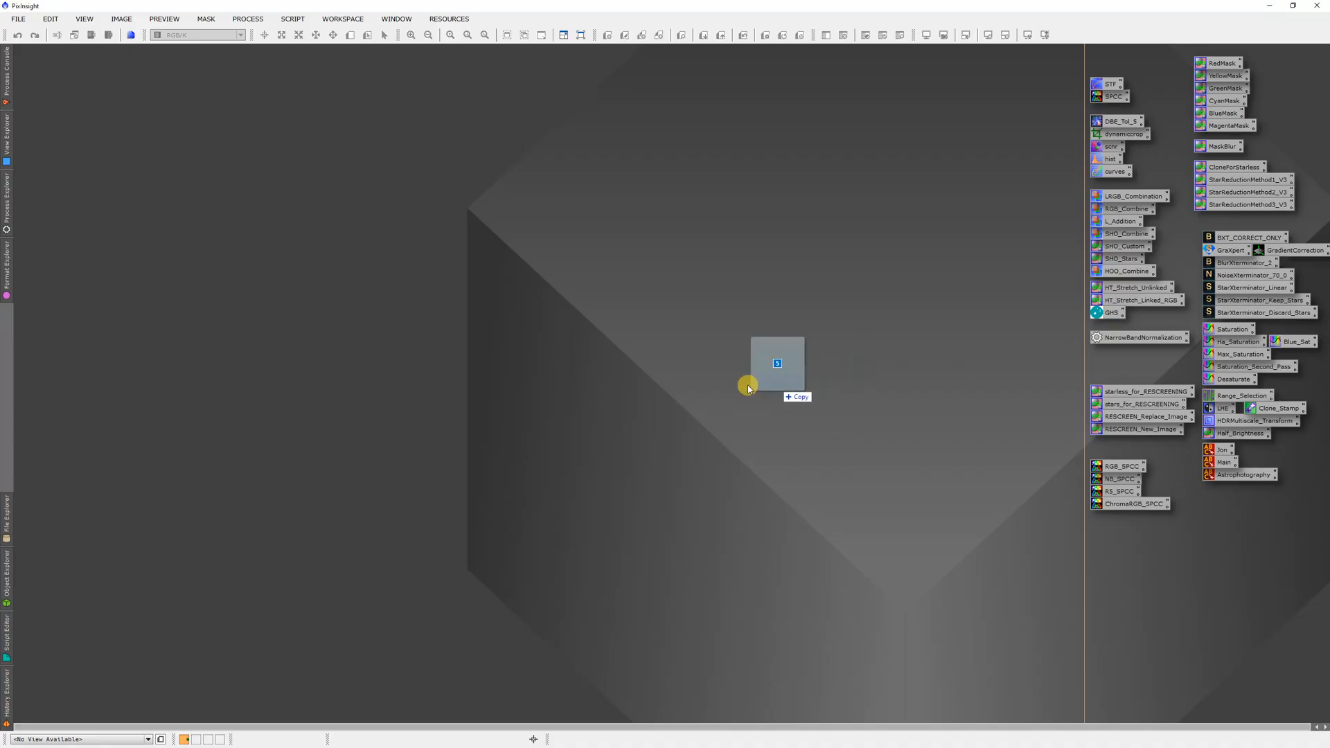
Load the master light images into the workspace and close all the crop_mask images.
{"action": "left_click_drag", "start_coordinate": [745, 383], "coordinate": [657, 377]}
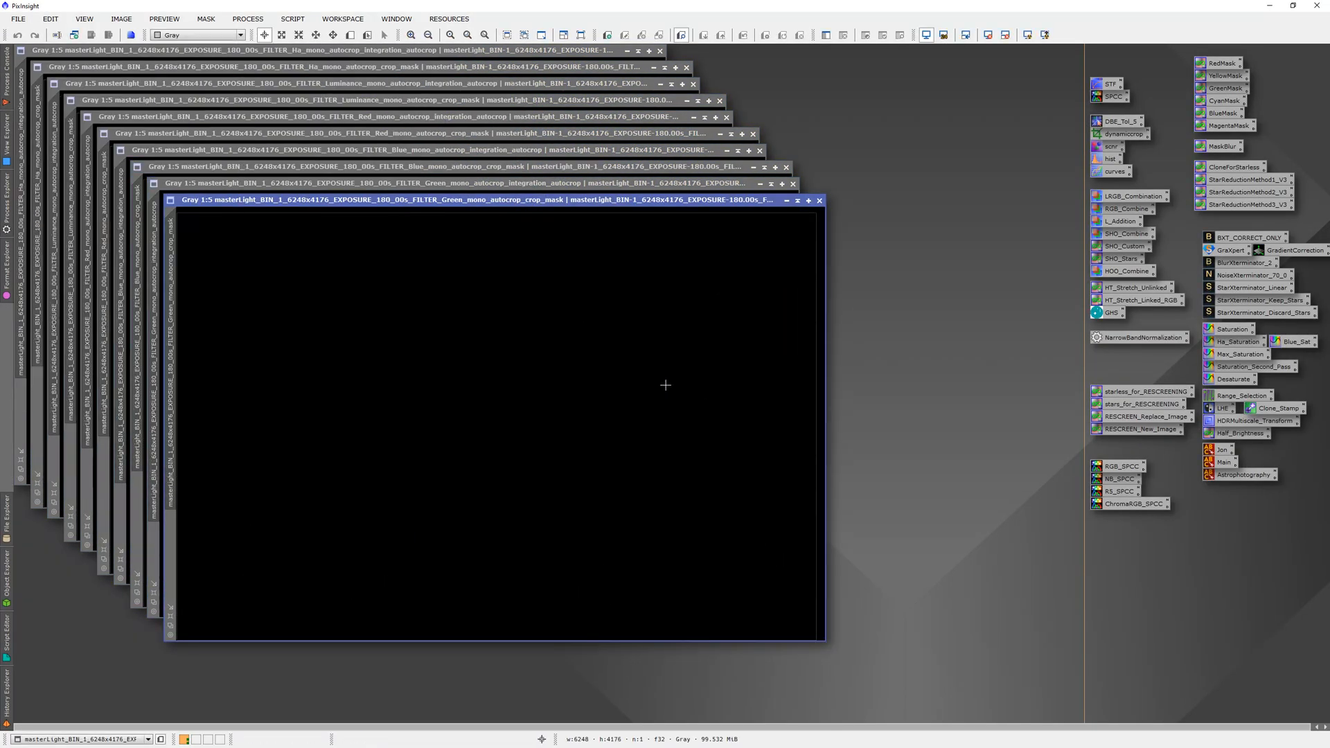
{"action": "left_click", "coordinate": [820, 202]}
{"action": "left_click", "coordinate": [819, 200]}
{"action": "left_click", "coordinate": [793, 167]}
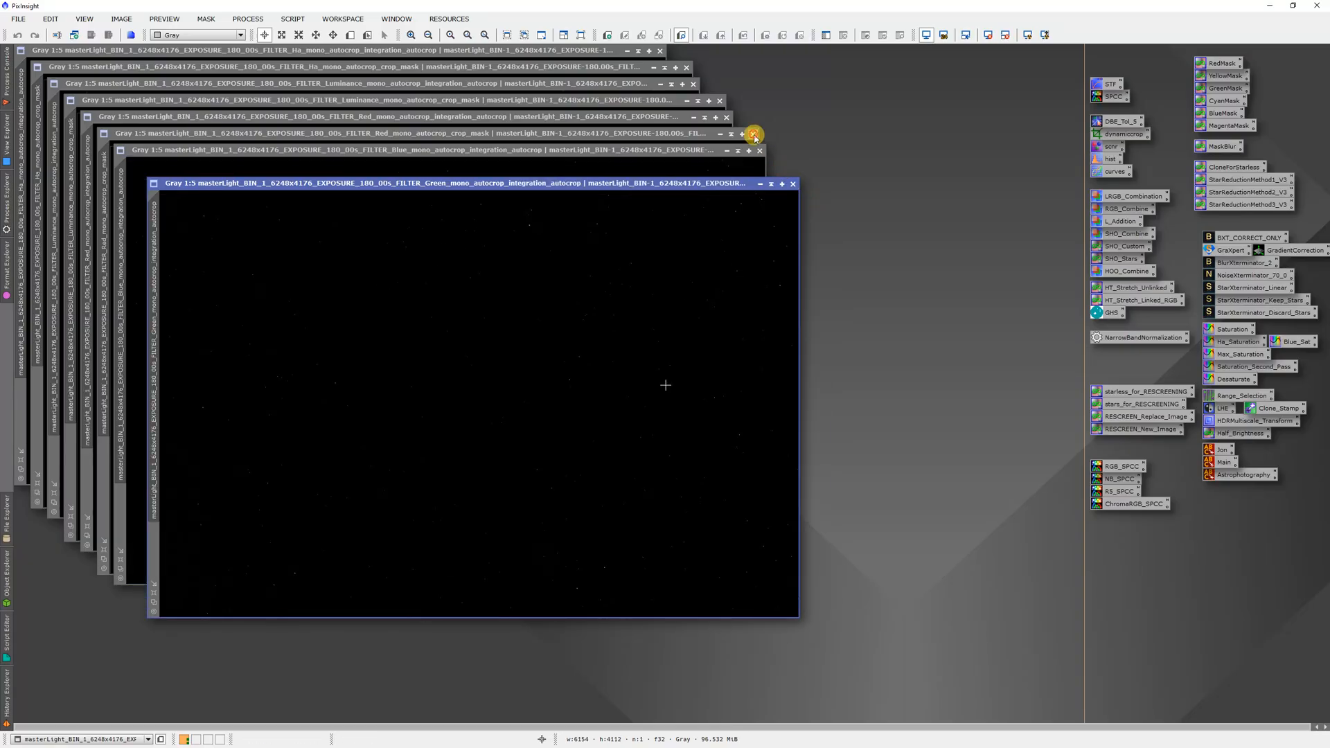
{"action": "left_click", "coordinate": [753, 134]}
{"action": "left_click", "coordinate": [720, 101]}
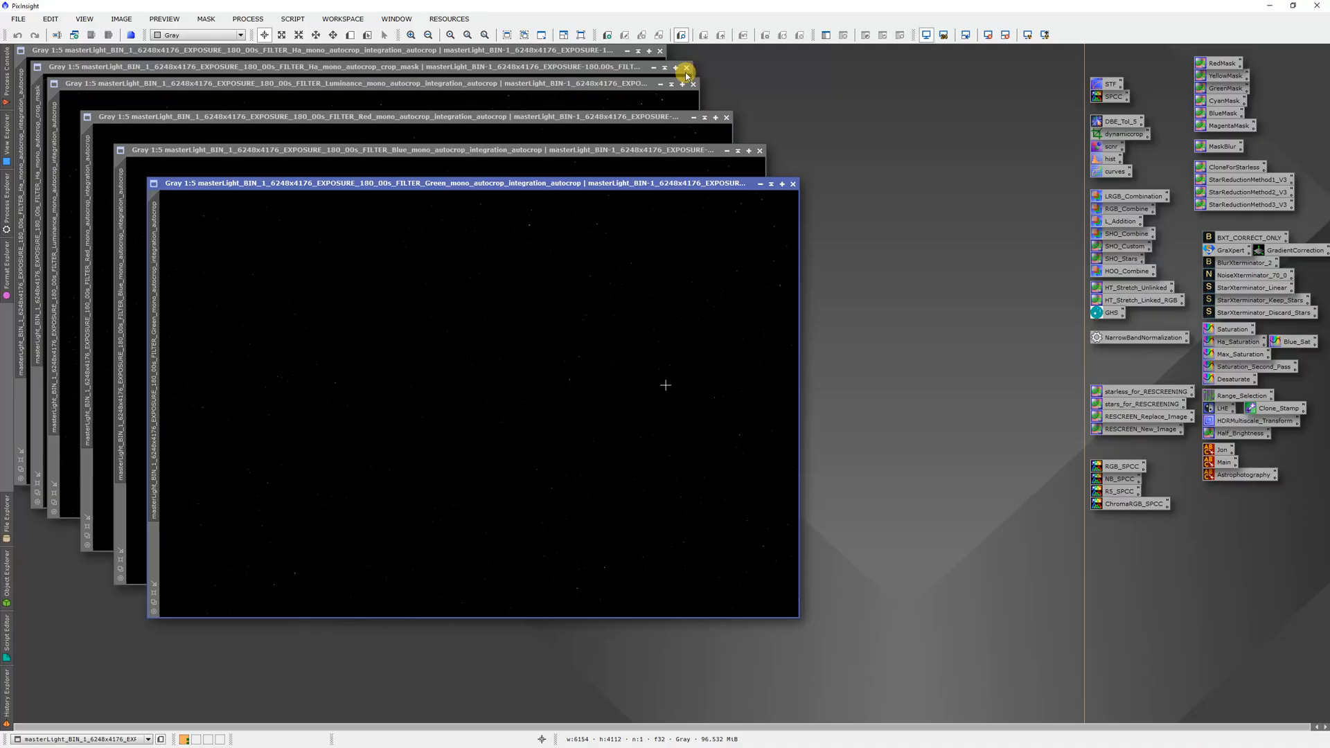
{"action": "left_click", "coordinate": [687, 74]}
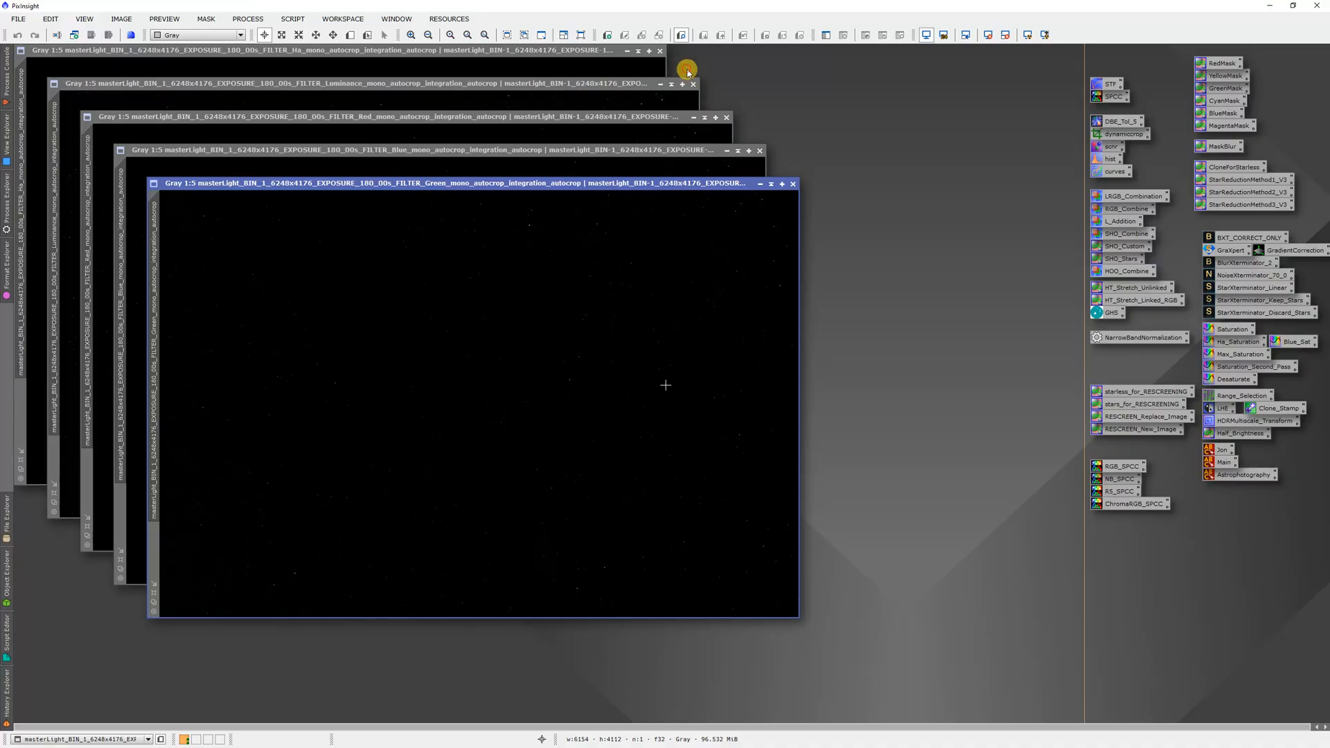
Set the green-filter image's identifier to G, collapse its window and park it beside the process icons.
{"action": "left_click", "coordinate": [566, 187]}
{"action": "right_click", "coordinate": [531, 271]}
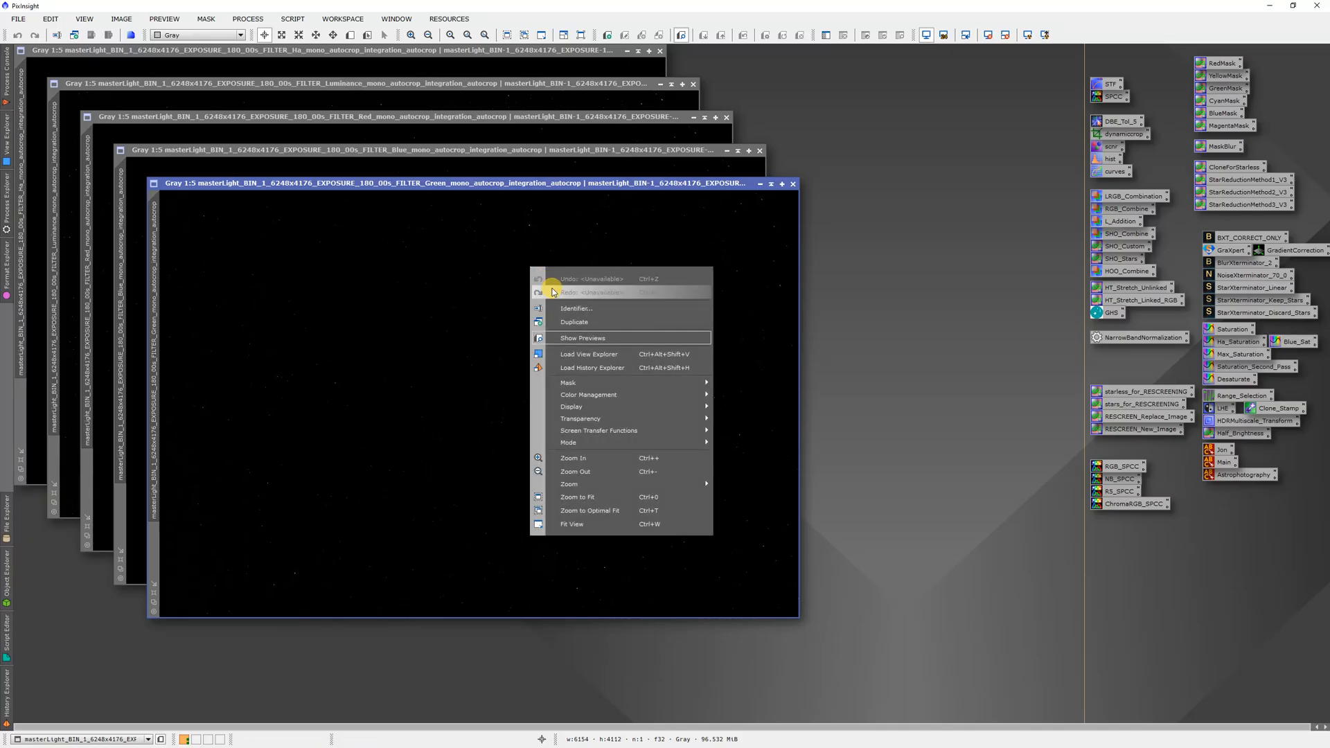
{"action": "left_click", "coordinate": [572, 308]}
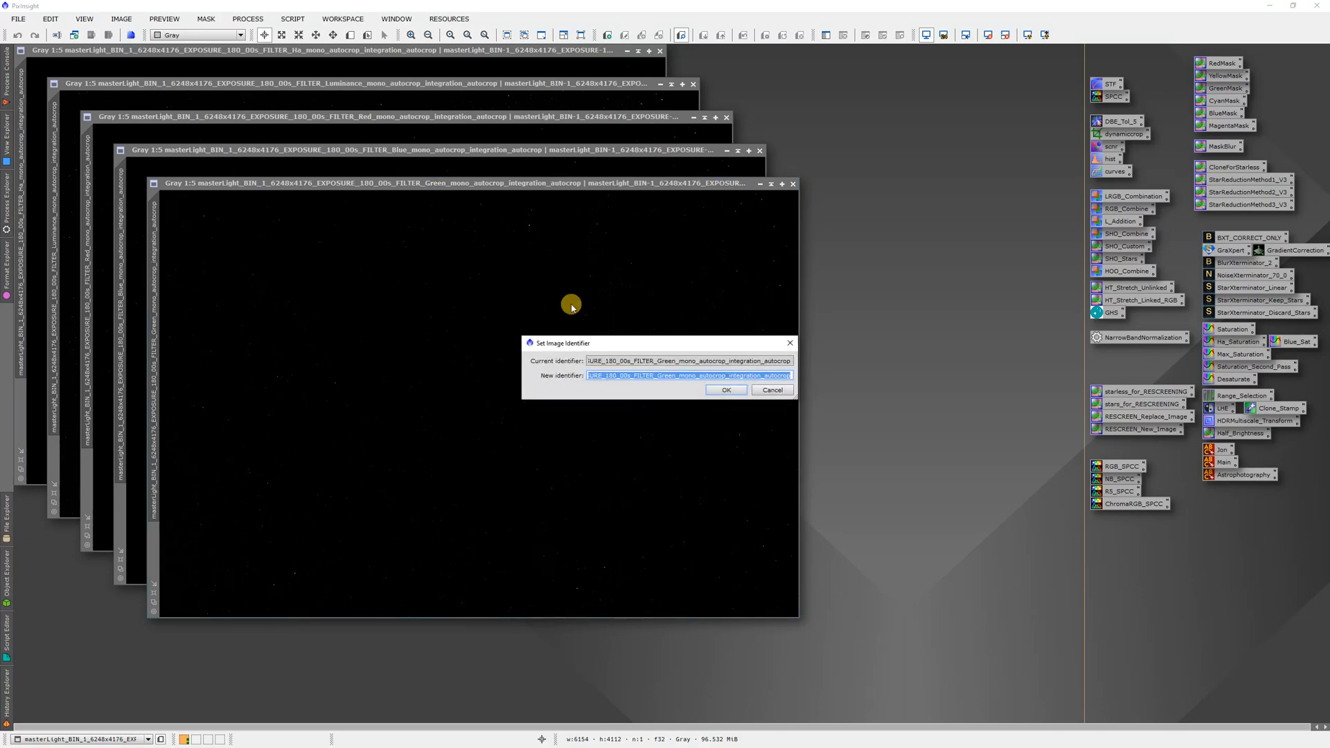
{"action": "type", "text": "G"}
{"action": "key", "text": "Return"}
{"action": "left_click", "coordinate": [771, 184]}
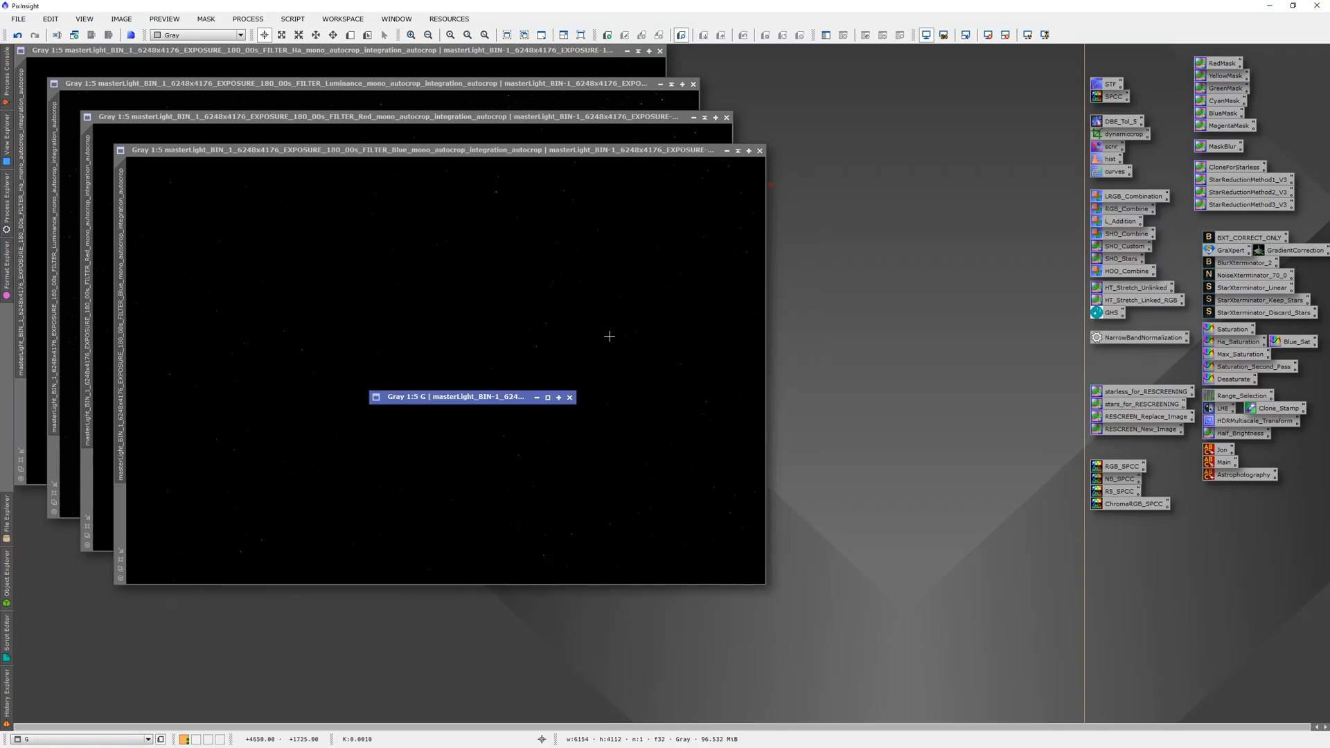
{"action": "left_click_drag", "start_coordinate": [476, 396], "coordinate": [985, 178]}
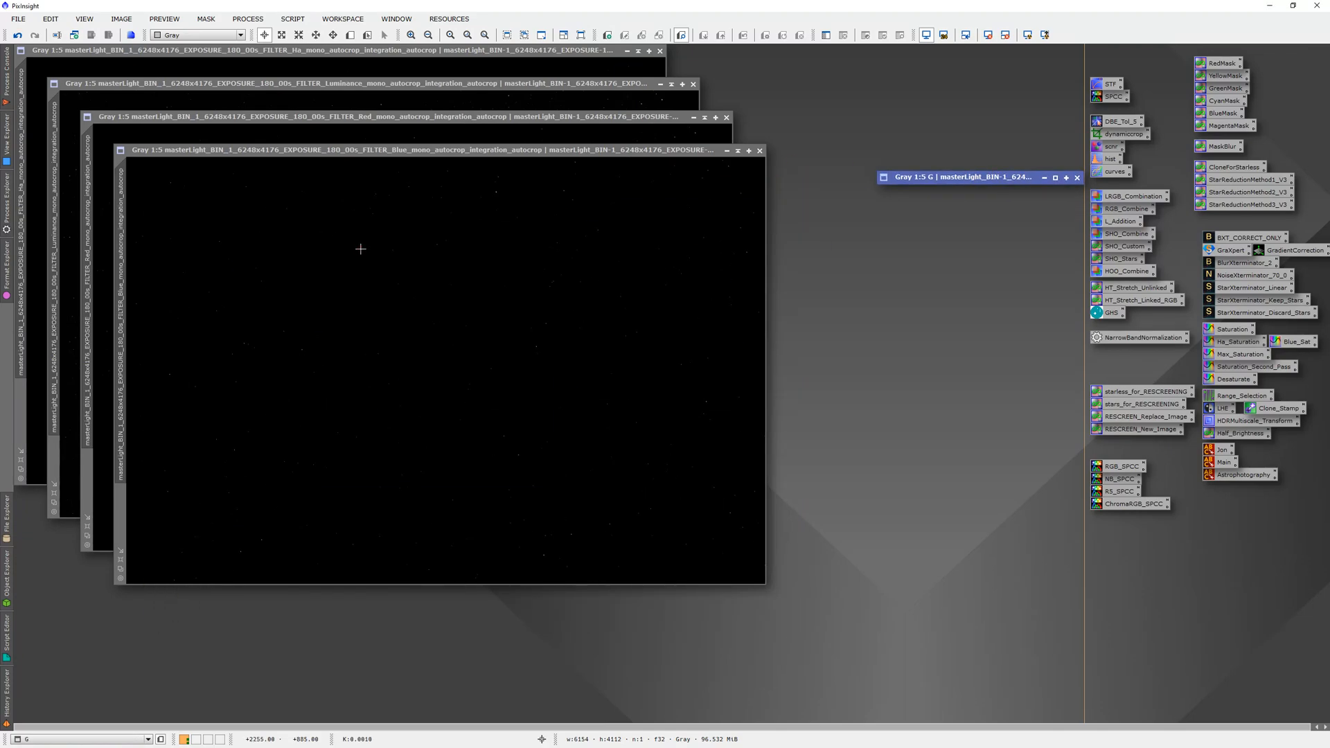
Set the blue-filter image's identifier to B, collapse its window and place it directly below G.
{"action": "right_click", "coordinate": [393, 234]}
{"action": "left_click", "coordinate": [431, 286]}
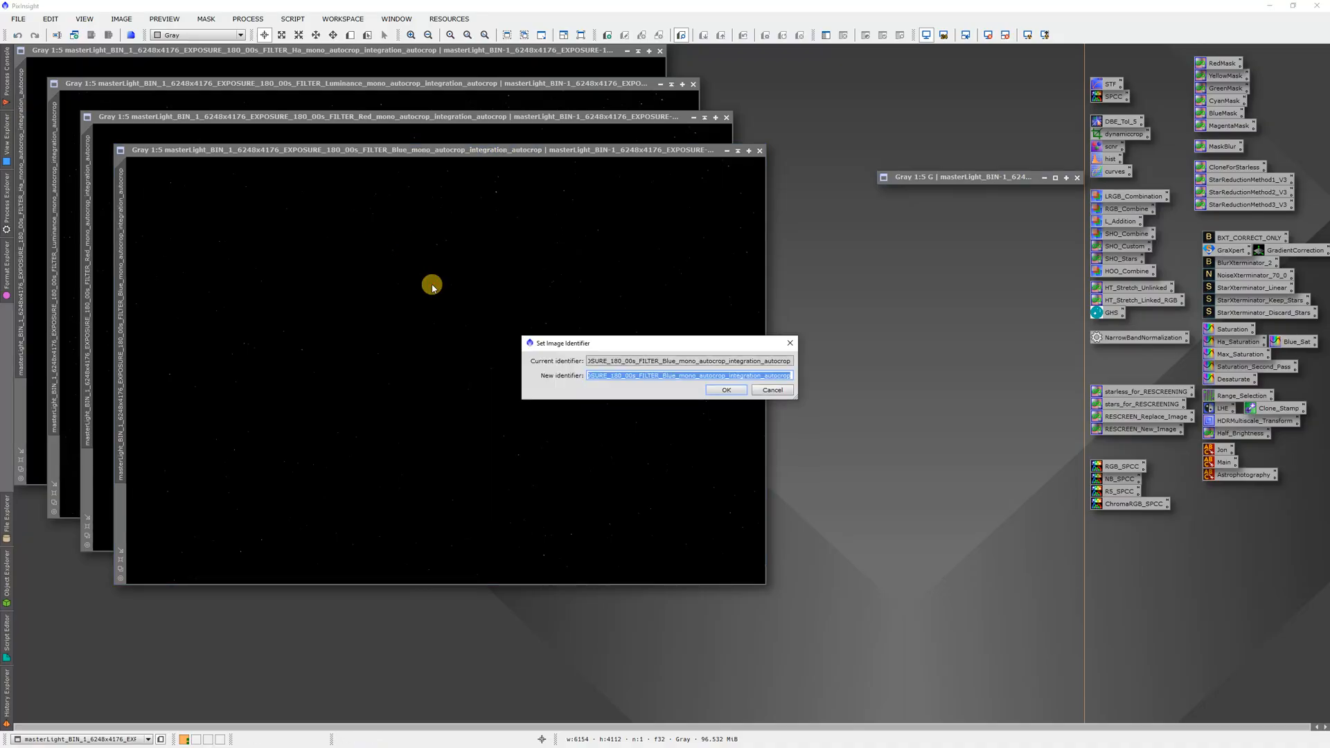
{"action": "type", "text": "B"}
{"action": "key", "text": "Return"}
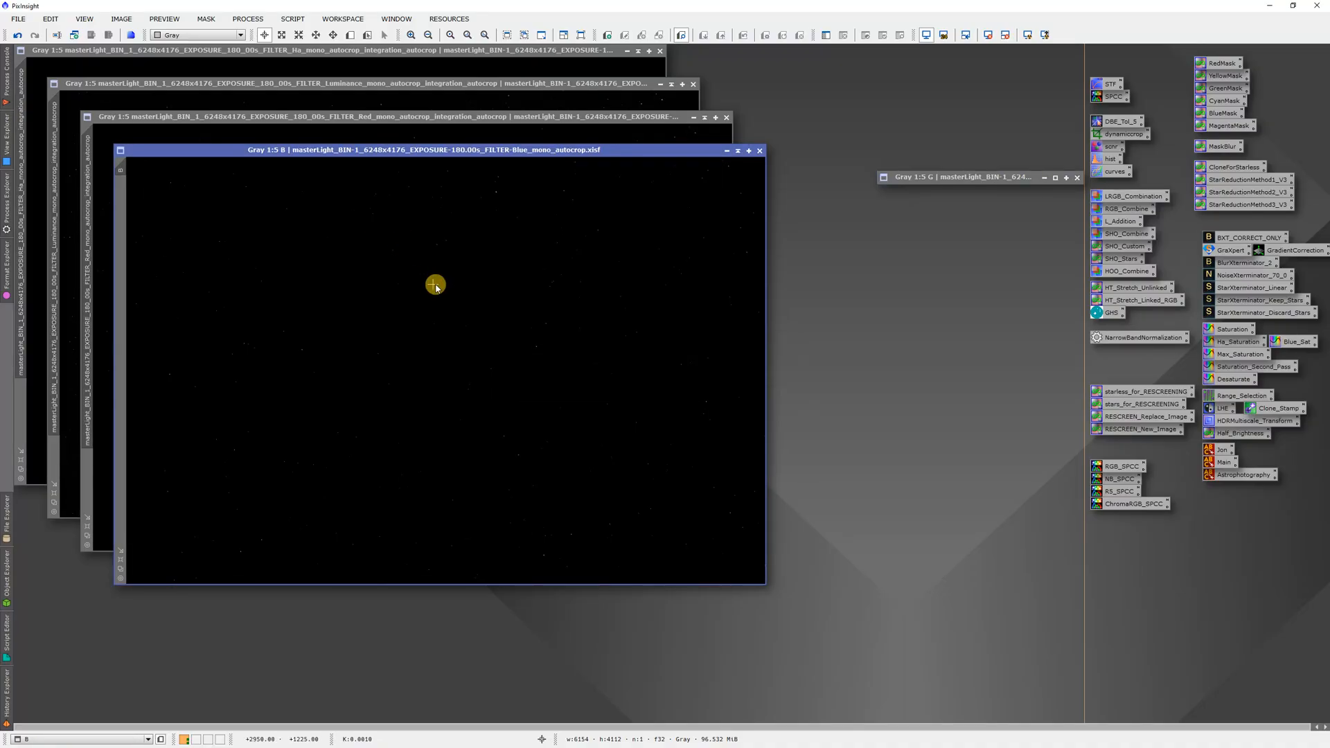
{"action": "left_click", "coordinate": [738, 152]}
{"action": "mouse_move", "coordinate": [451, 362]}
{"action": "left_mouse_down"}
{"action": "mouse_move", "coordinate": [942, 226]}
{"action": "mouse_move", "coordinate": [989, 190]}
{"action": "left_mouse_up"}
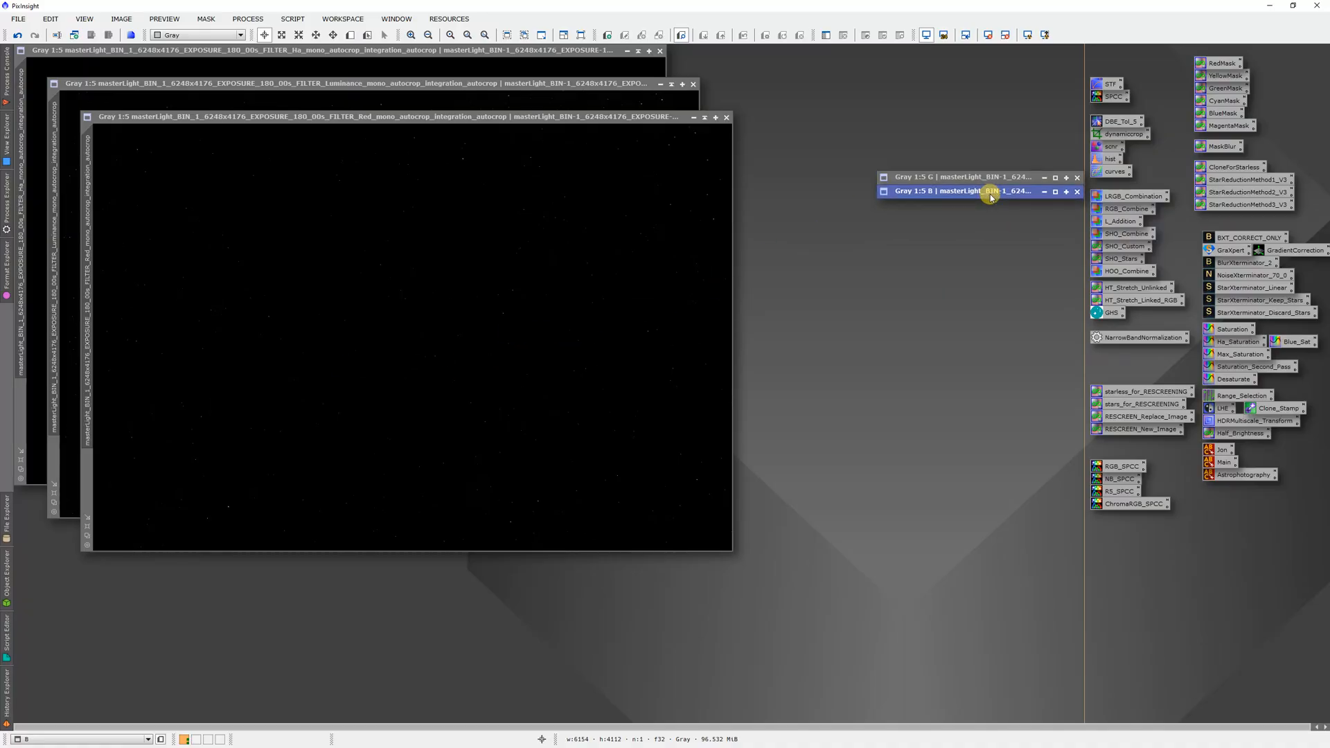
Set the red-filter image's identifier to R, collapse its window and place it directly above G.
{"action": "left_click", "coordinate": [439, 198]}
{"action": "right_click", "coordinate": [366, 213]}
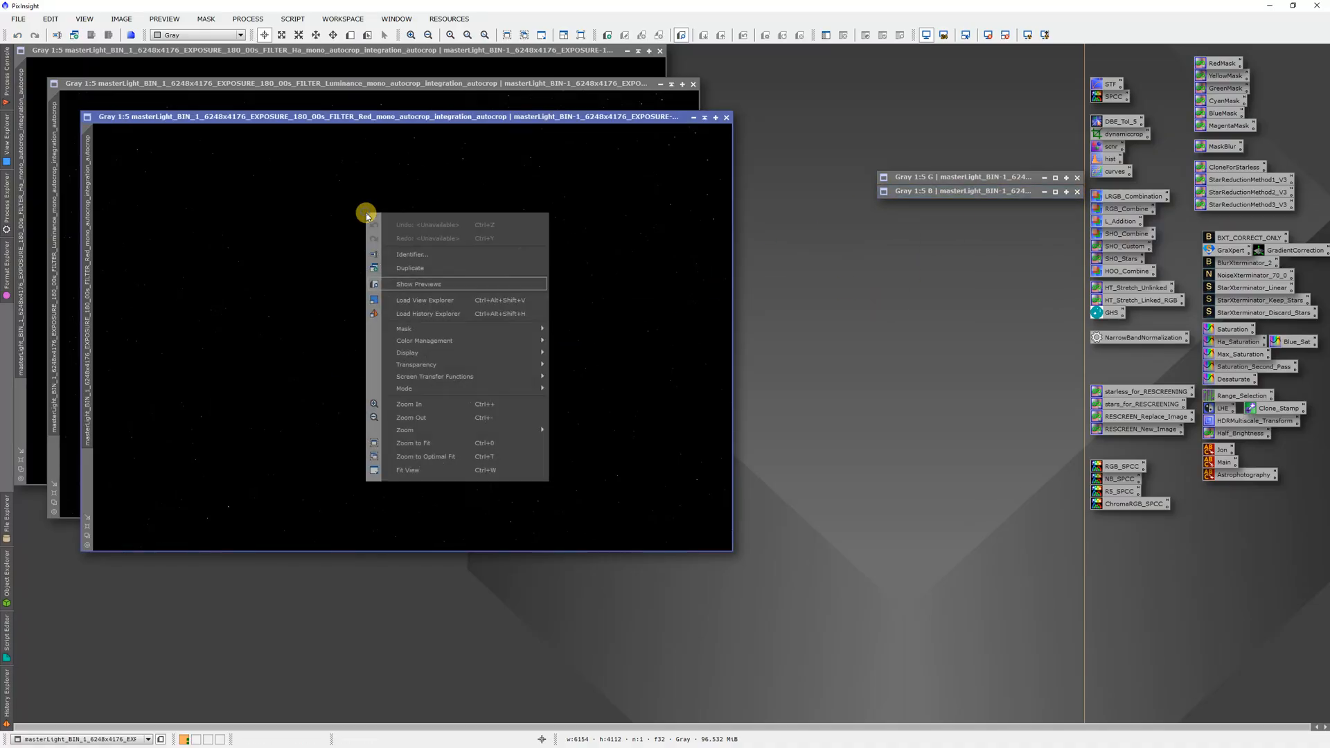
{"action": "left_click", "coordinate": [414, 255]}
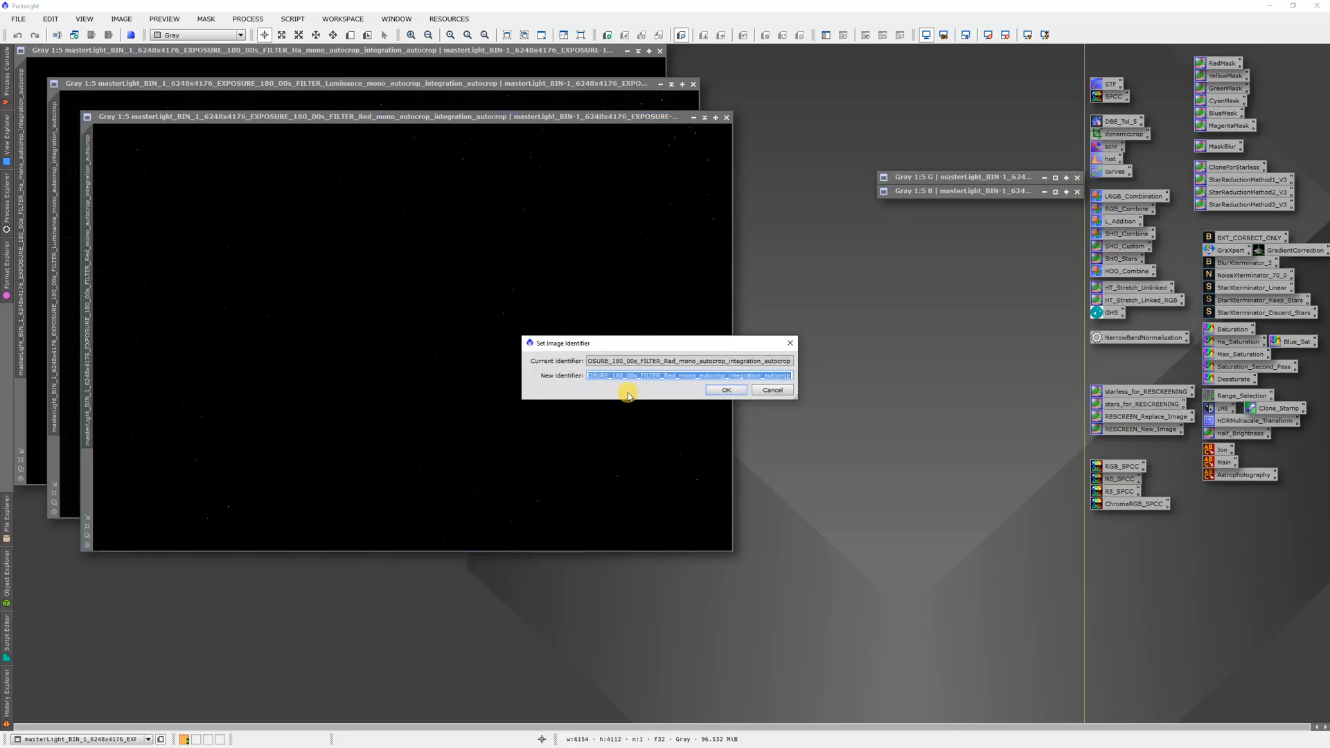
{"action": "type", "text": "R"}
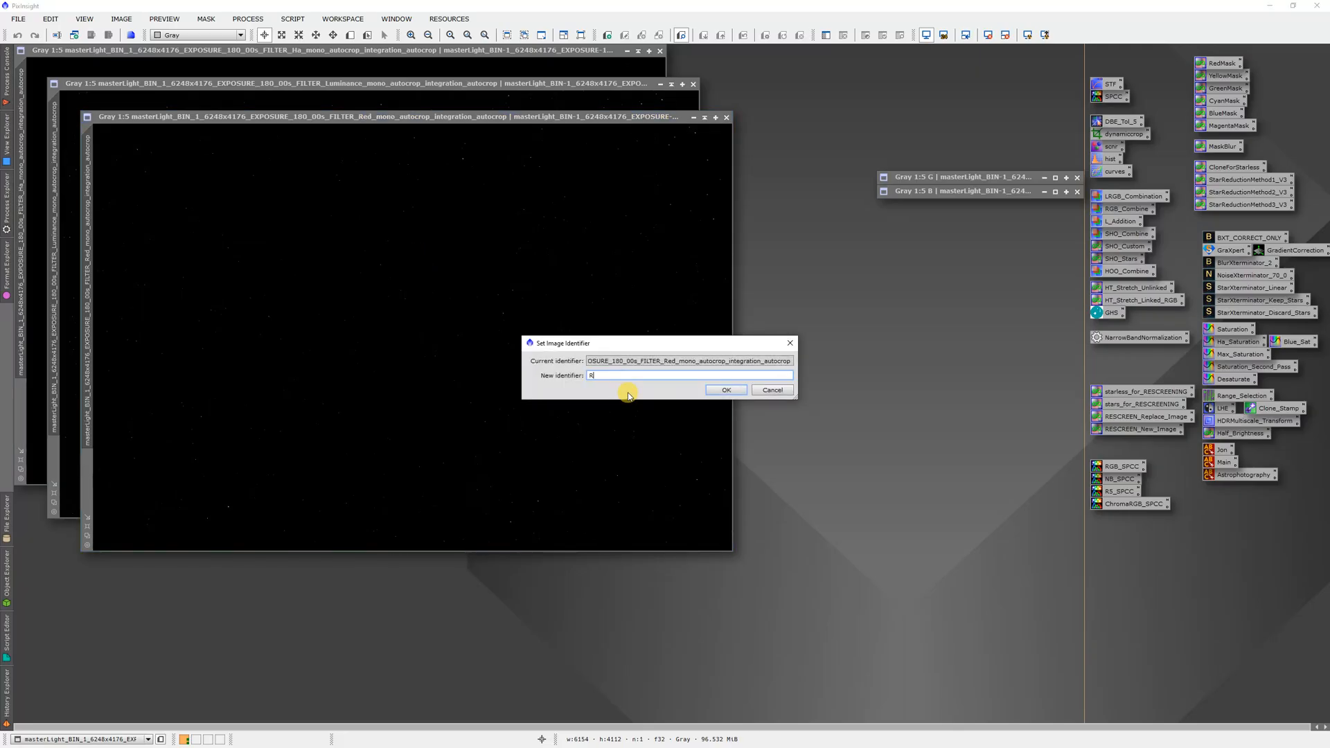
{"action": "key", "text": "Return"}
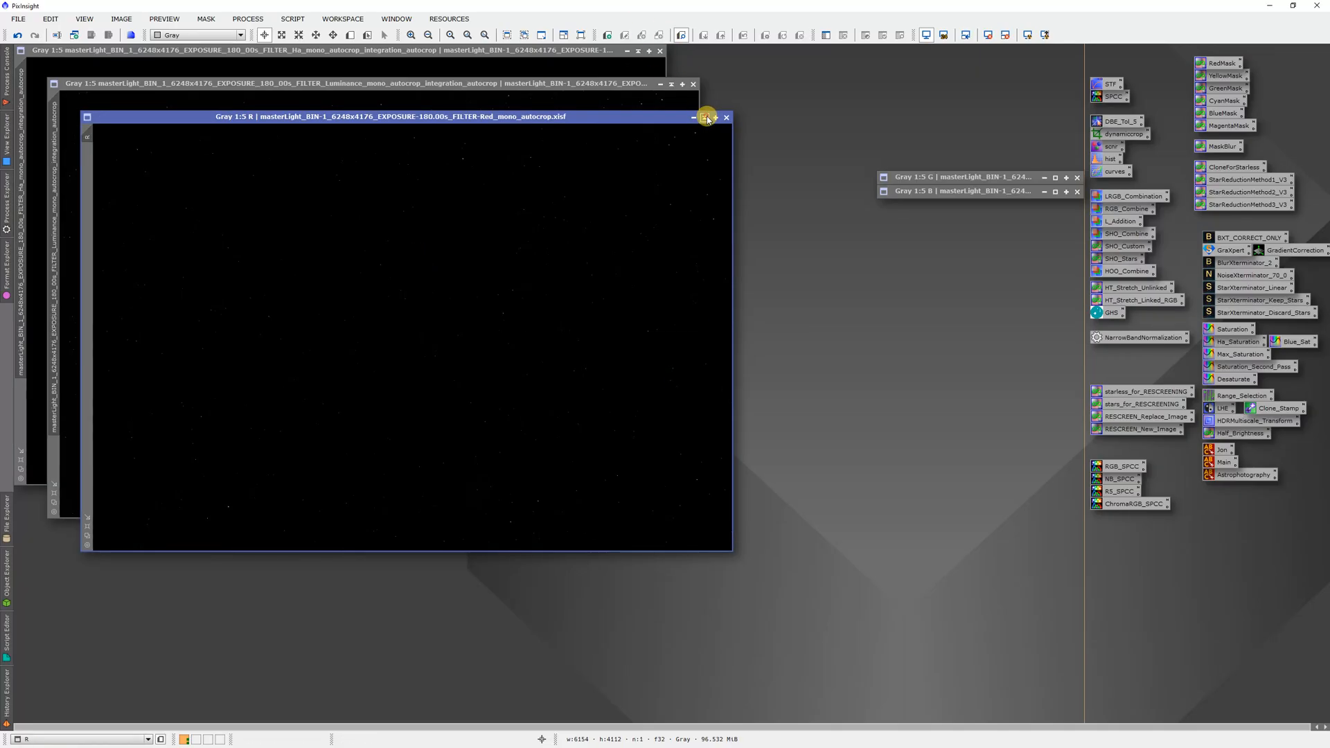
{"action": "left_click", "coordinate": [707, 118]}
{"action": "left_click_drag", "start_coordinate": [418, 325], "coordinate": [993, 160]}
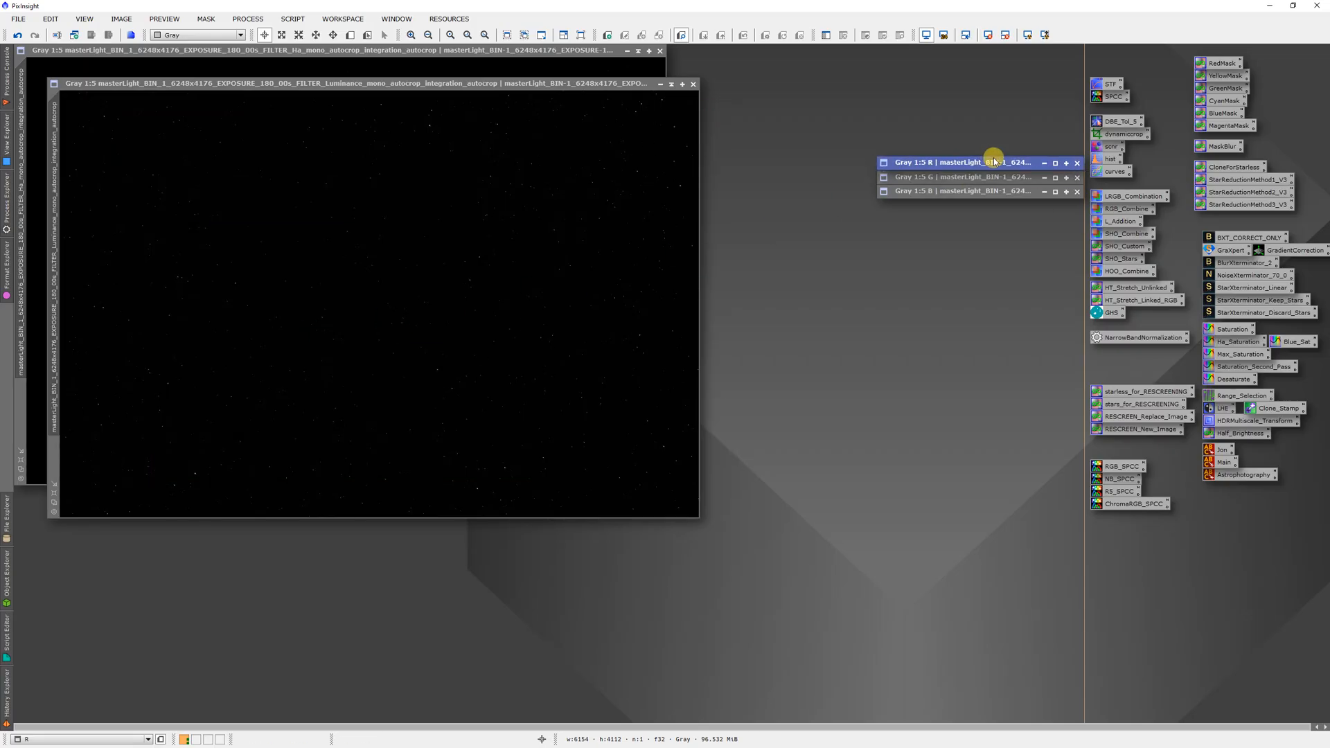
Set the luminance image's identifier to L, collapse its window and park it above the R, G and B group.
{"action": "left_click", "coordinate": [424, 180]}
{"action": "right_click", "coordinate": [367, 163]}
{"action": "left_click", "coordinate": [418, 207]}
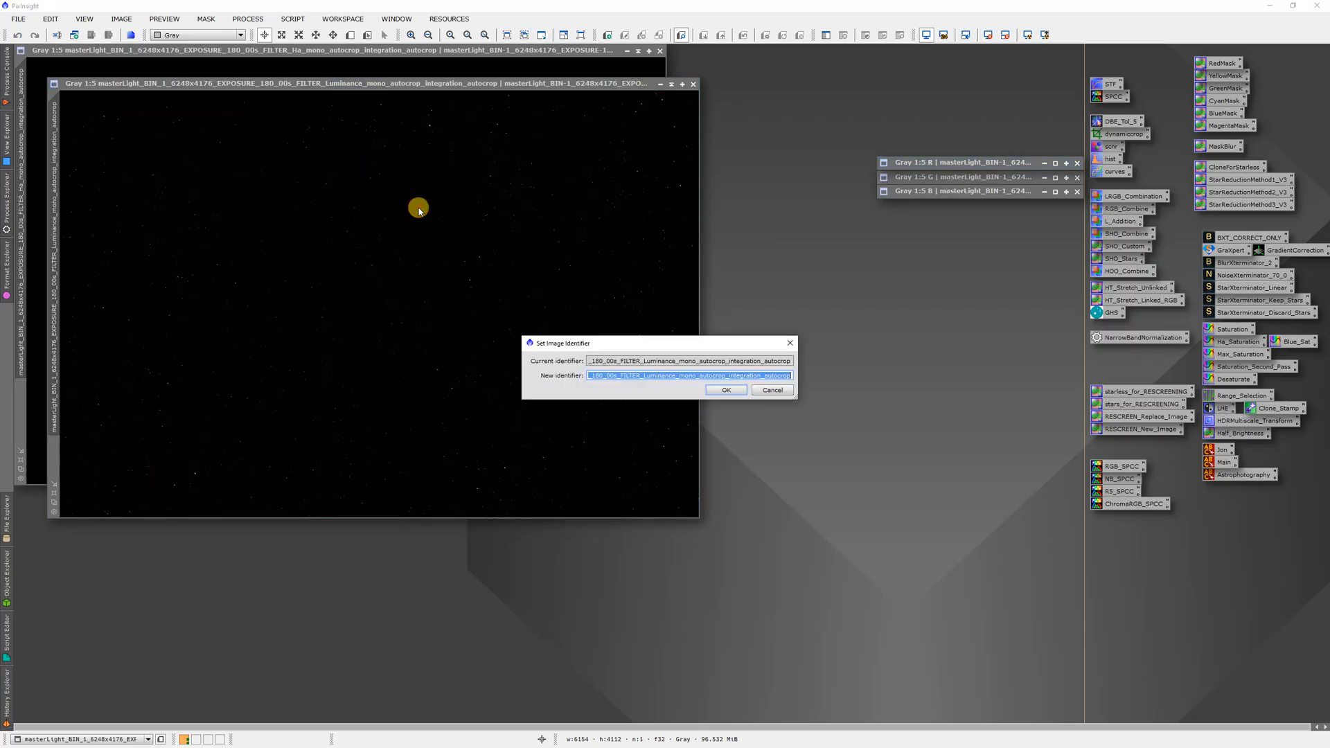
{"action": "type", "text": "L"}
{"action": "key", "text": "Return"}
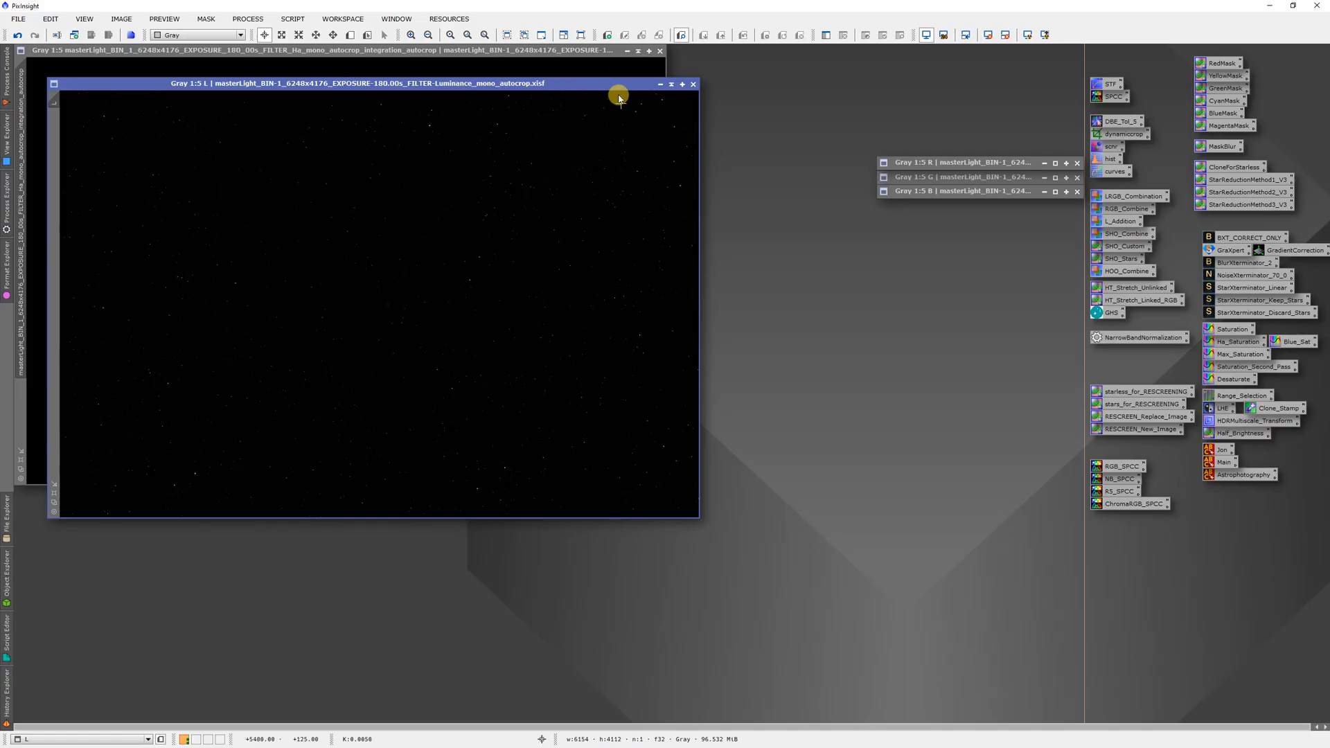
{"action": "left_click", "coordinate": [670, 86]}
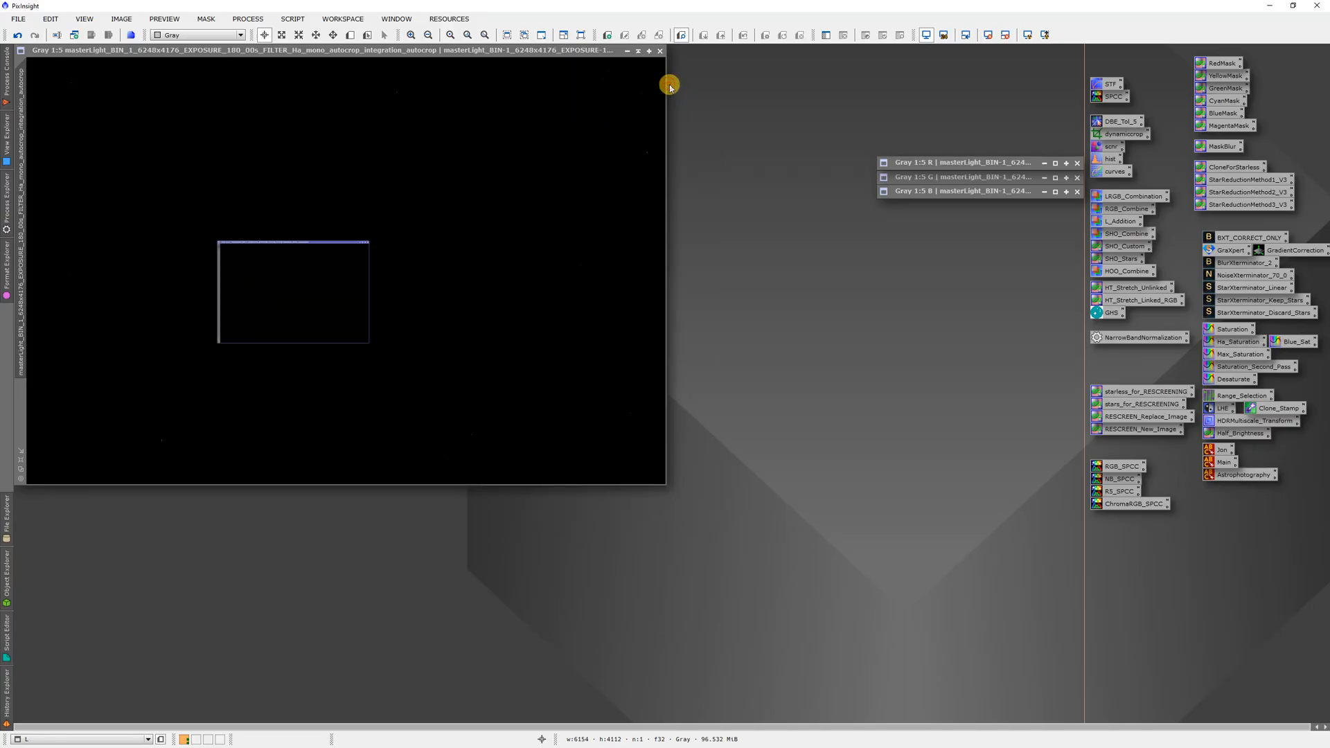
{"action": "left_click_drag", "start_coordinate": [380, 303], "coordinate": [982, 98]}
Set the Ha-filter image's identifier to H, collapse its window and place it directly above L.
{"action": "left_click_drag", "start_coordinate": [502, 50], "coordinate": [641, 121]}
{"action": "right_click", "coordinate": [498, 243]}
{"action": "left_click", "coordinate": [529, 284]}
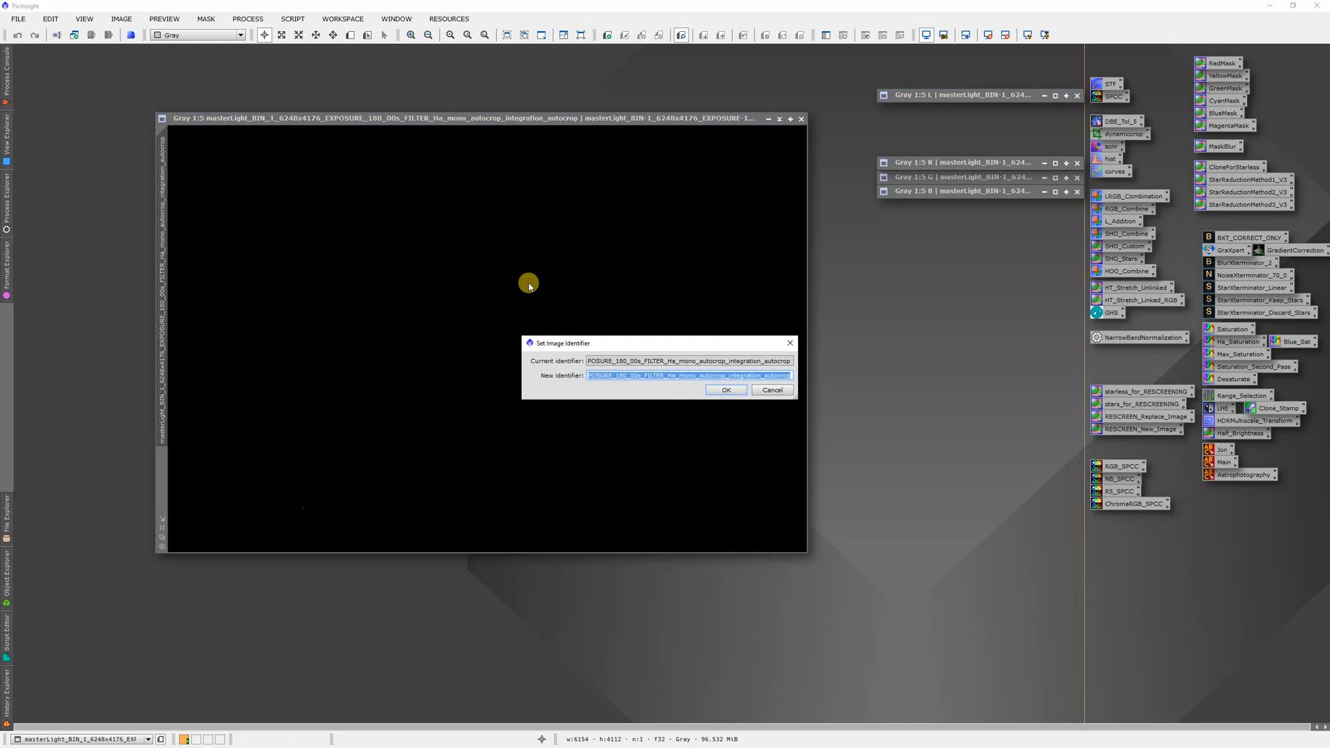
{"action": "type", "text": "H"}
{"action": "key", "text": "Return"}
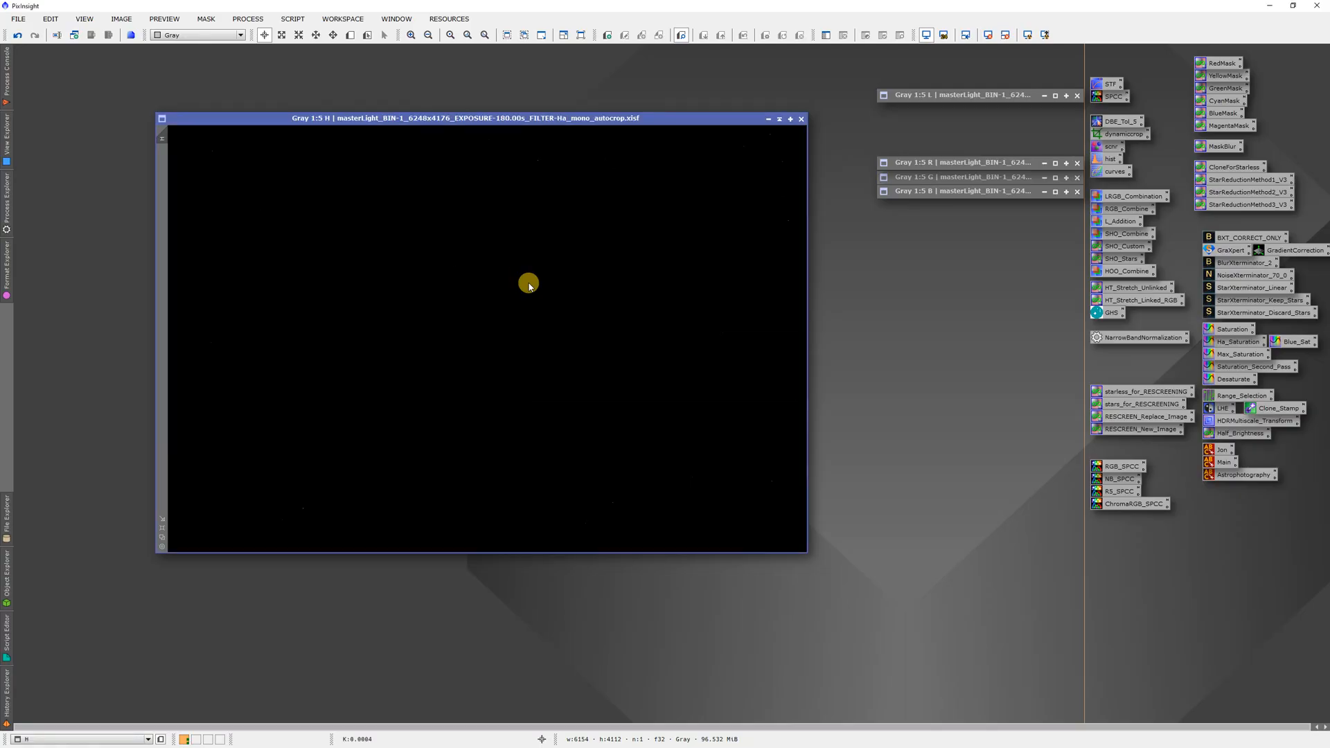
{"action": "left_click", "coordinate": [768, 118]}
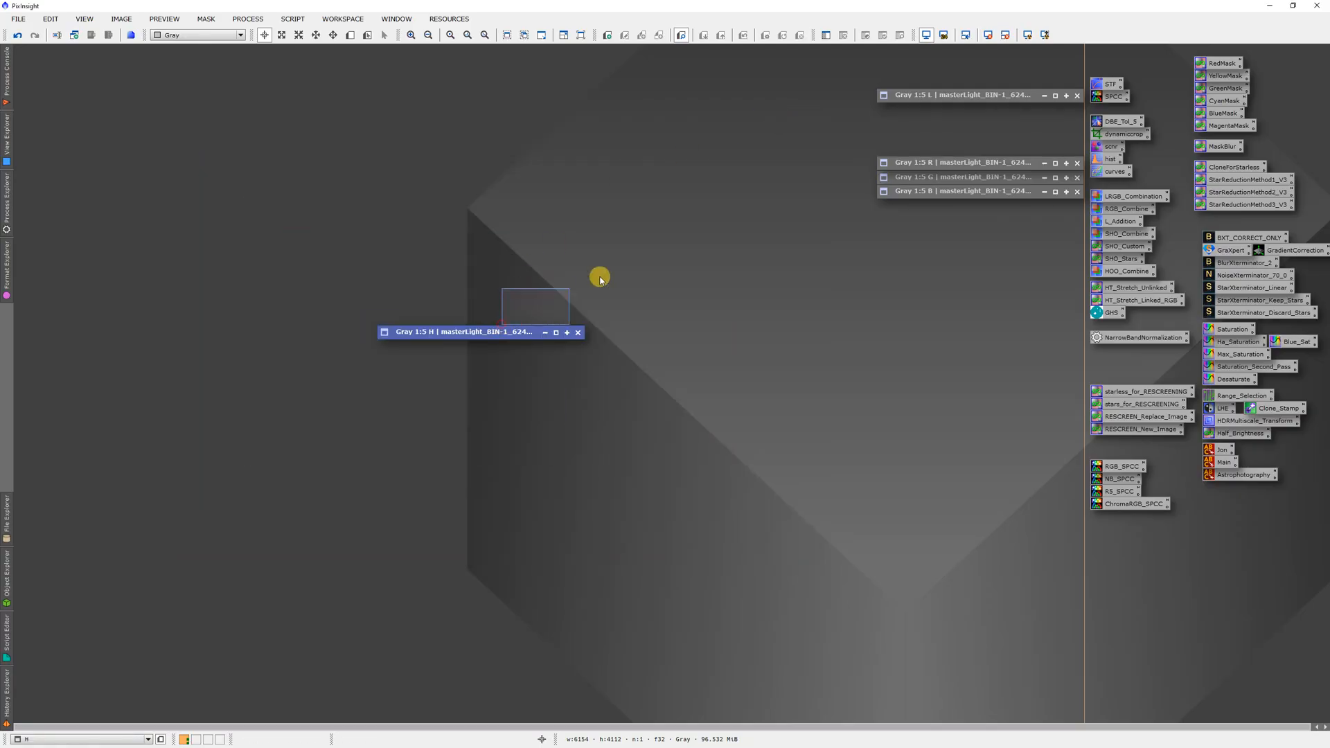
{"action": "left_click_drag", "start_coordinate": [504, 333], "coordinate": [1004, 83]}
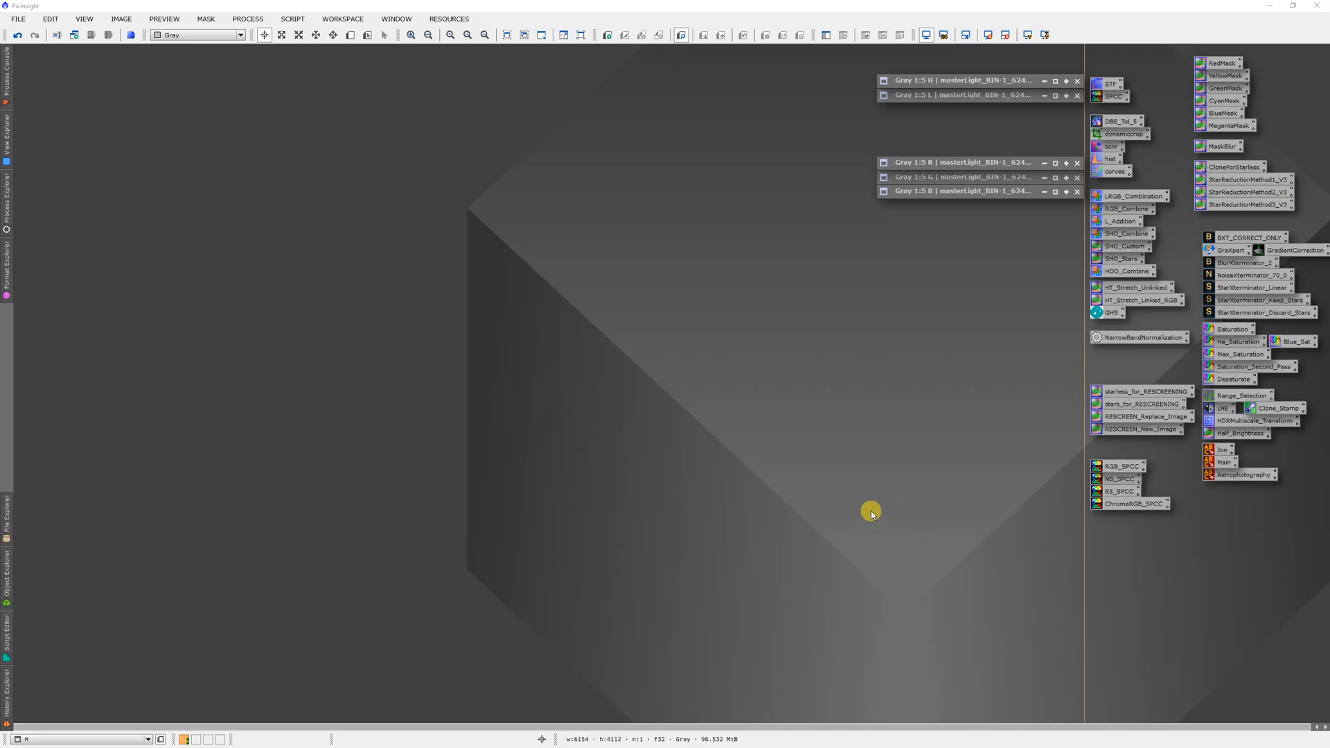
Create an ImageContainer holding the H, L, R, B and G views and run the GraXpert process on it.
{"action": "right_click", "coordinate": [744, 374]}
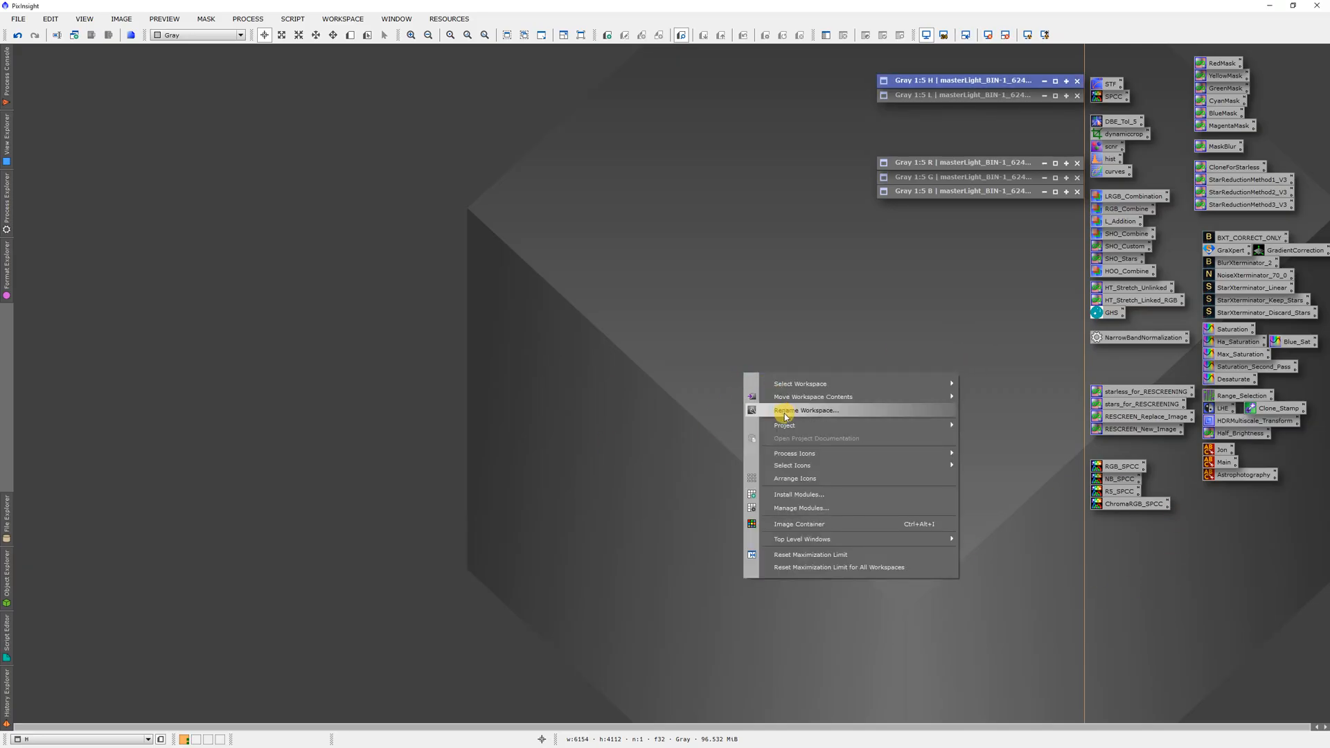
{"action": "mouse_move", "coordinate": [783, 453]}
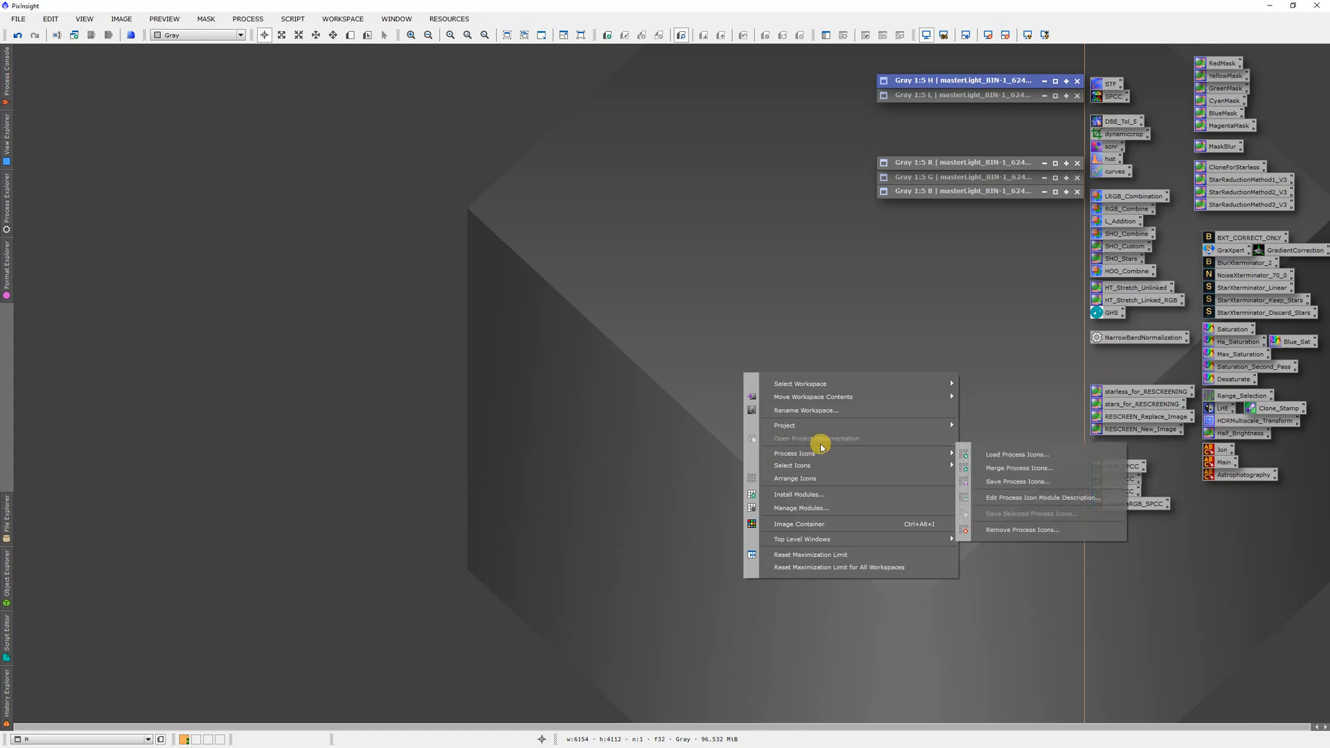
{"action": "left_click", "coordinate": [813, 525]}
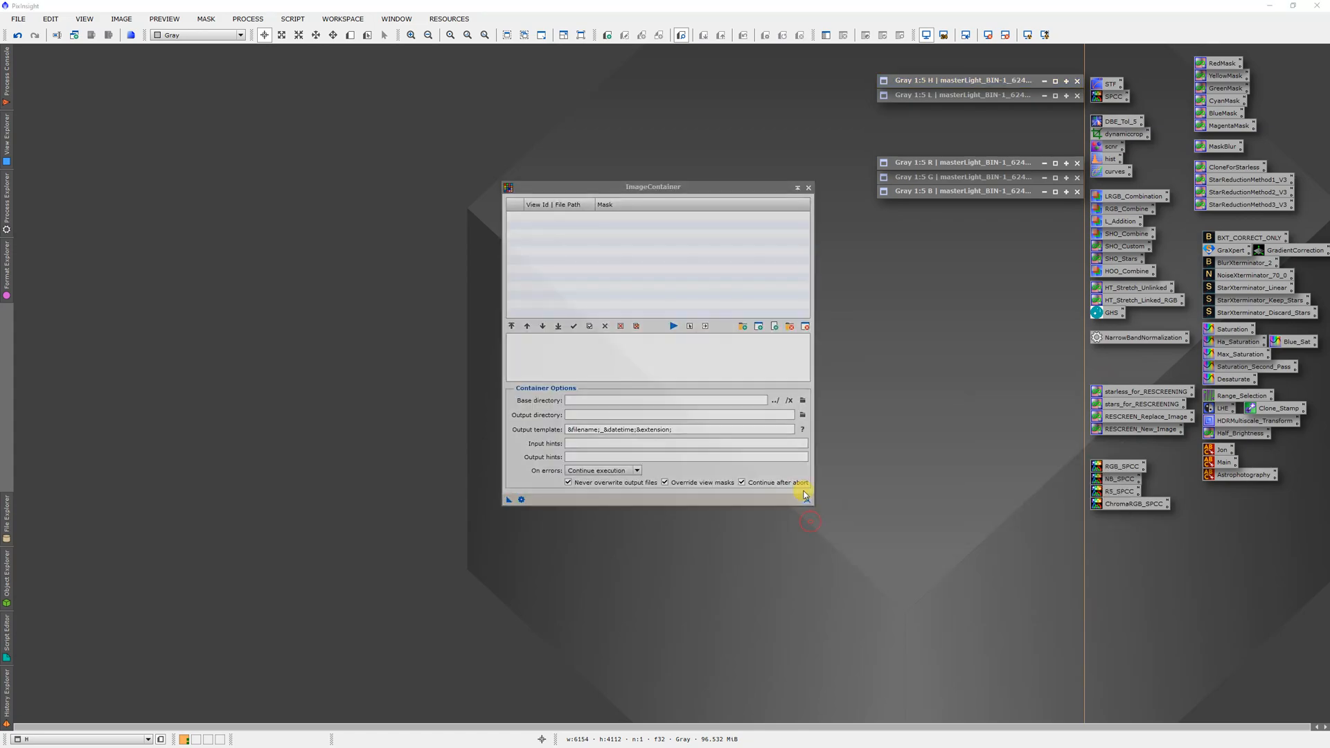
{"action": "left_click", "coordinate": [757, 326]}
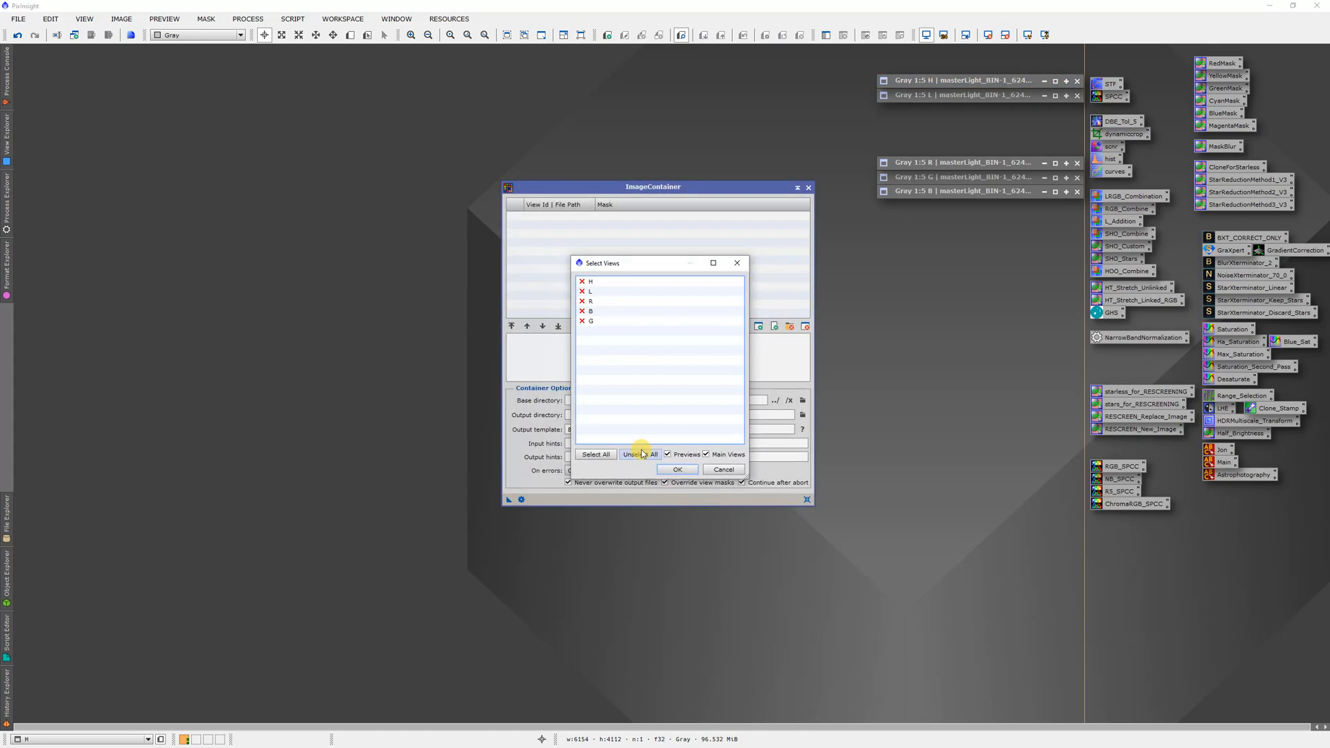
{"action": "left_click", "coordinate": [595, 454]}
{"action": "left_click", "coordinate": [677, 470]}
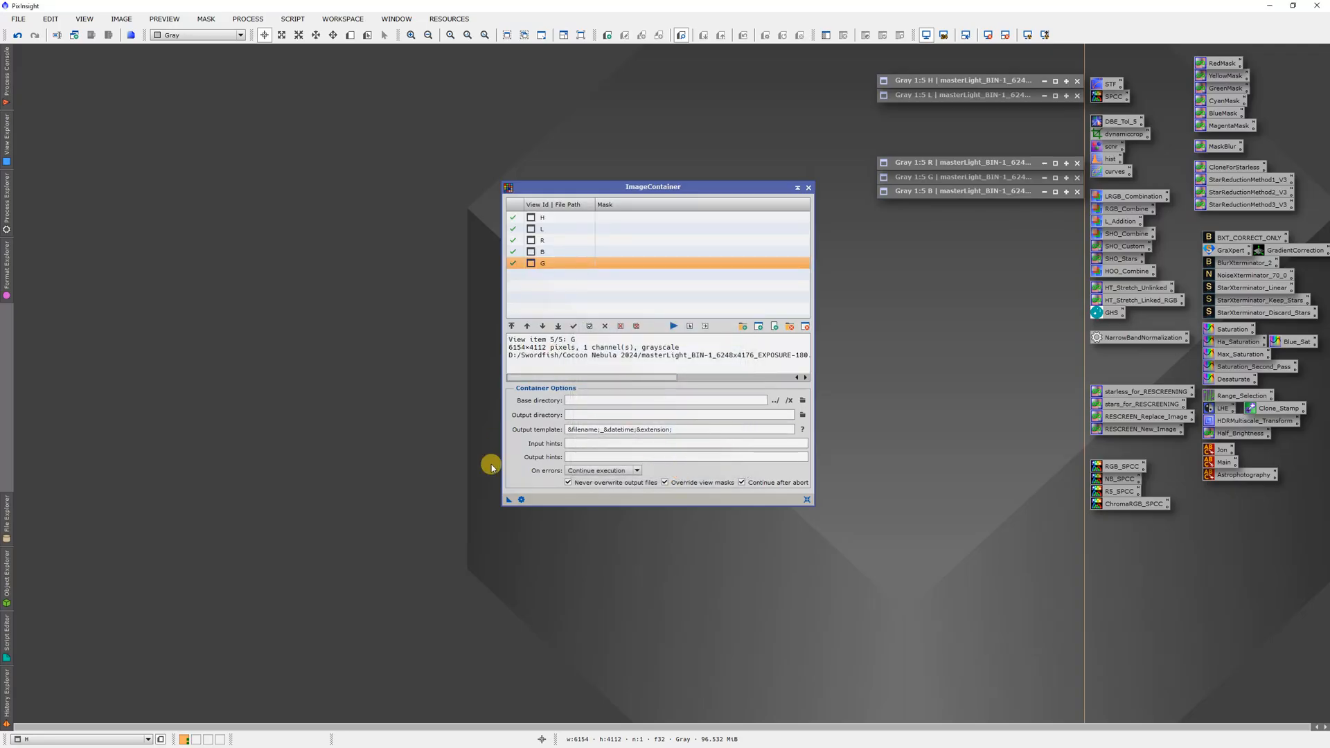
{"action": "left_click_drag", "start_coordinate": [508, 499], "coordinate": [1220, 248]}
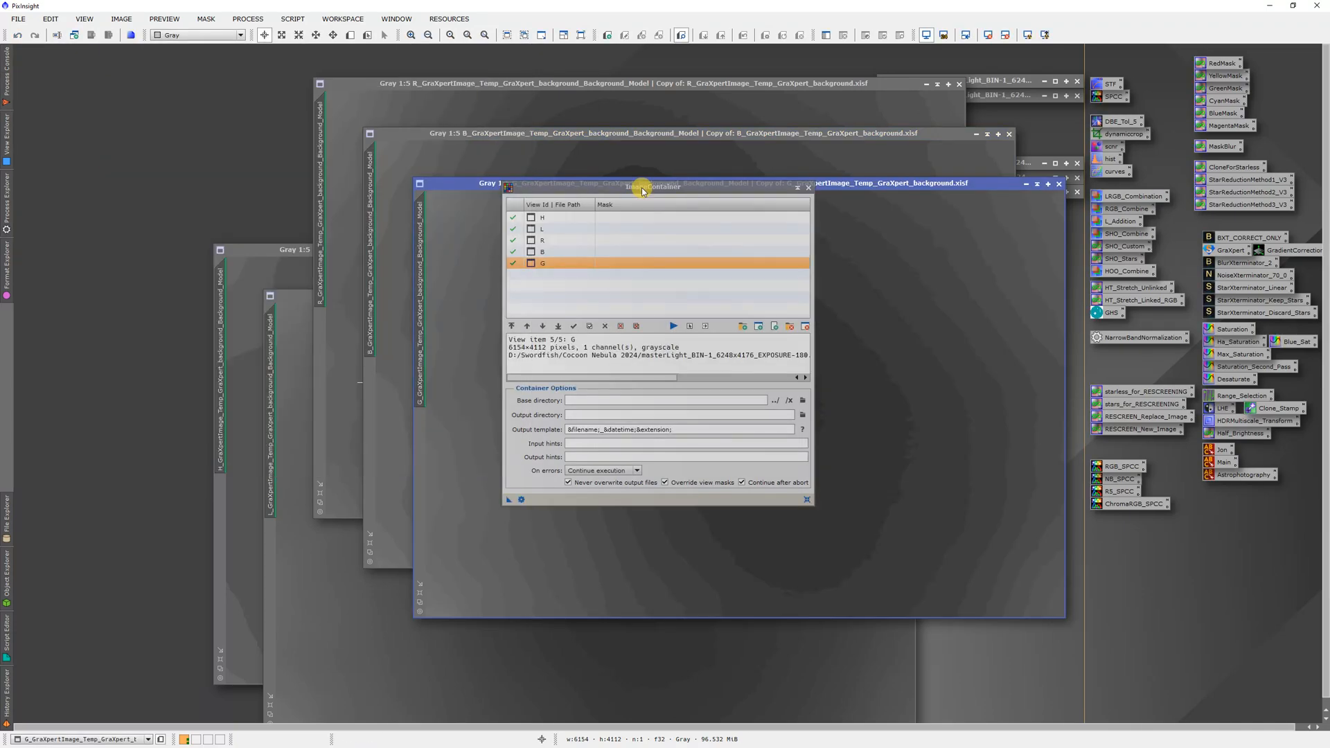
Move the ImageContainer aside and close the GraXpert background model images of G, B, R, L and H.
{"action": "left_click_drag", "start_coordinate": [640, 185], "coordinate": [909, 232]}
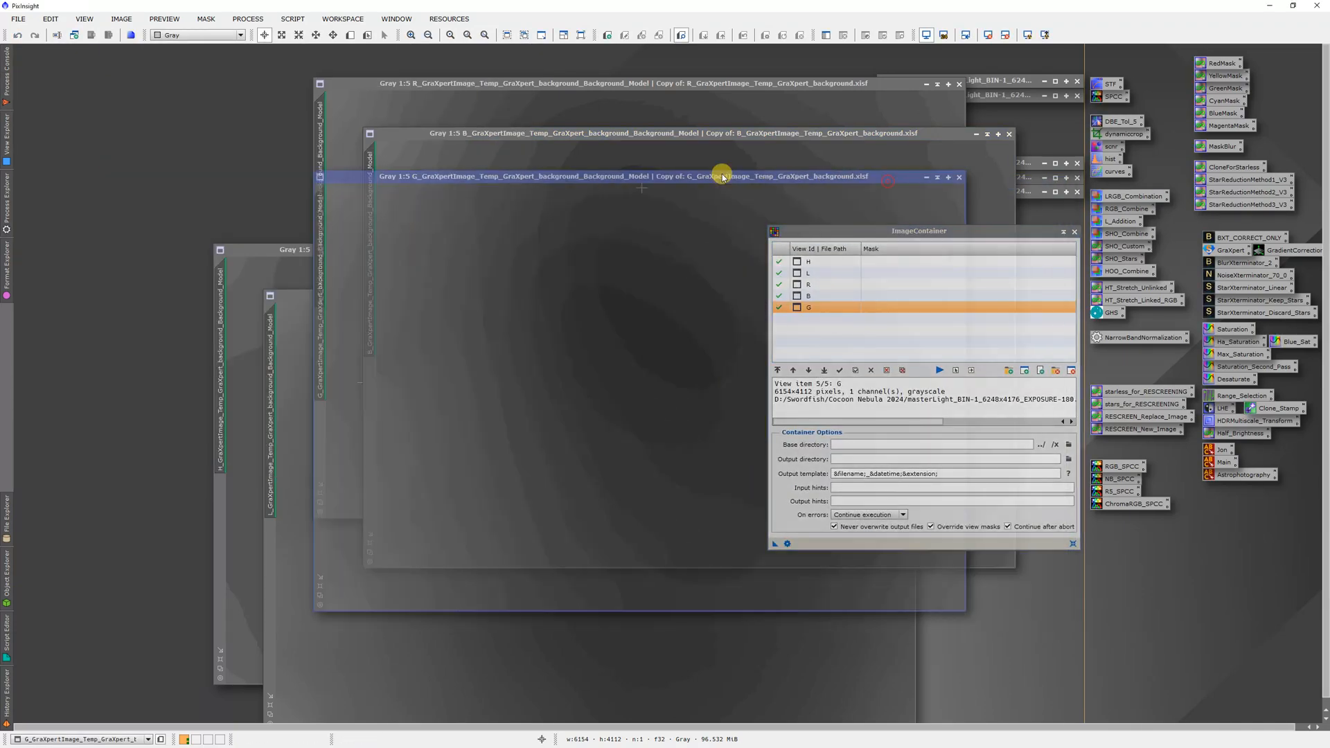
{"action": "left_click_drag", "start_coordinate": [720, 181], "coordinate": [418, 162]}
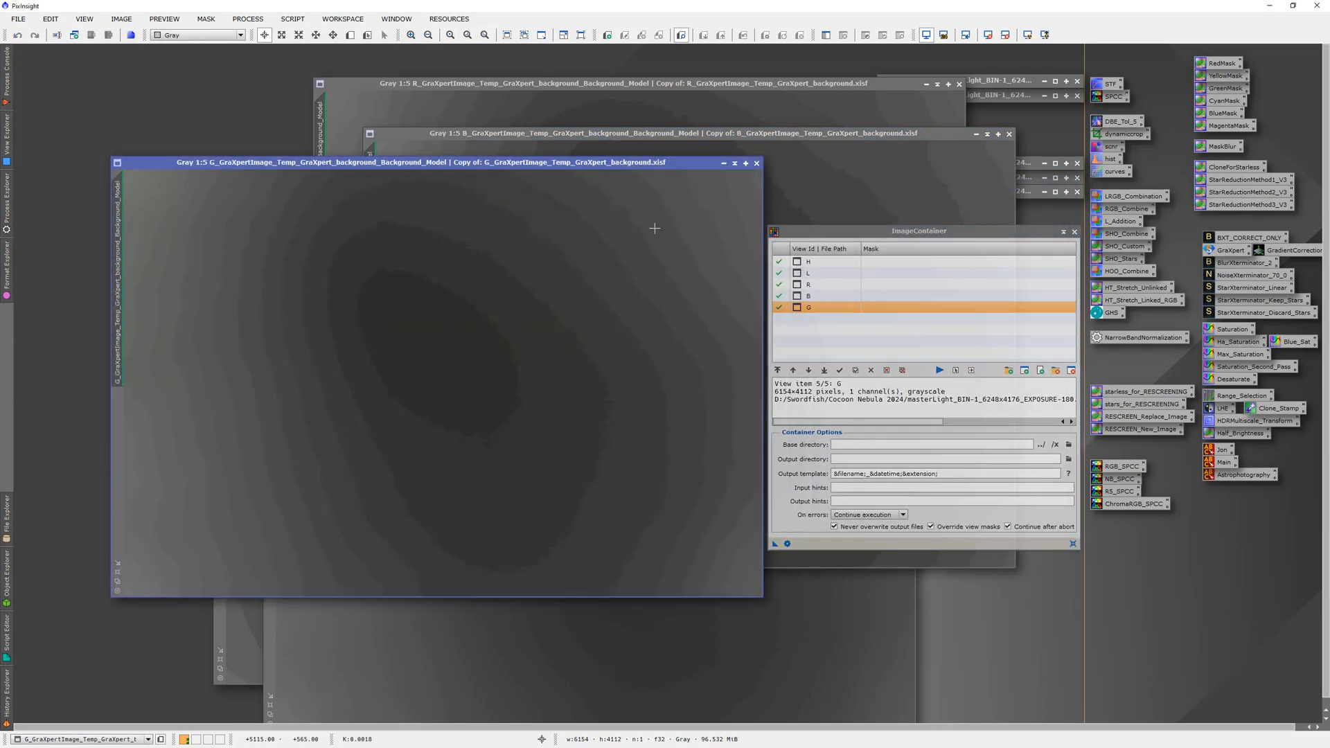
{"action": "left_click", "coordinate": [756, 165]}
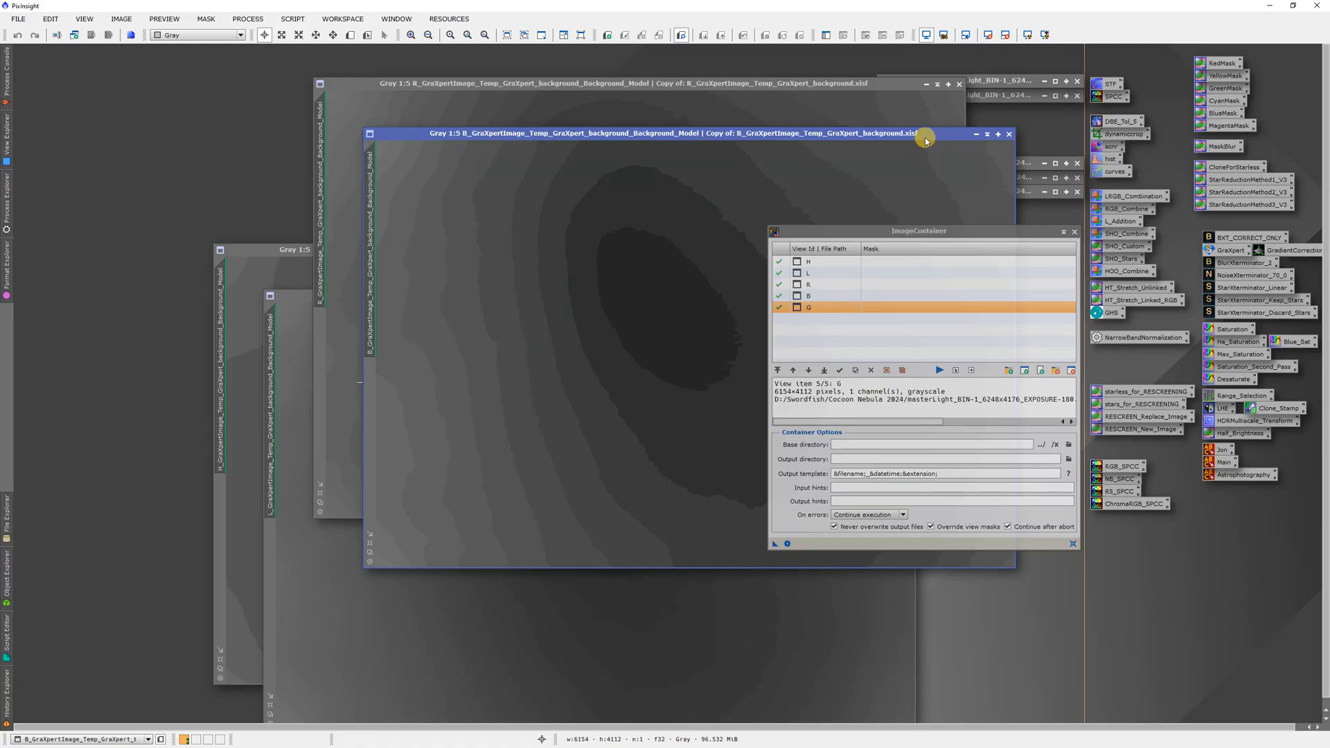
{"action": "left_click_drag", "start_coordinate": [926, 134], "coordinate": [736, 135]}
{"action": "left_click", "coordinate": [816, 134]}
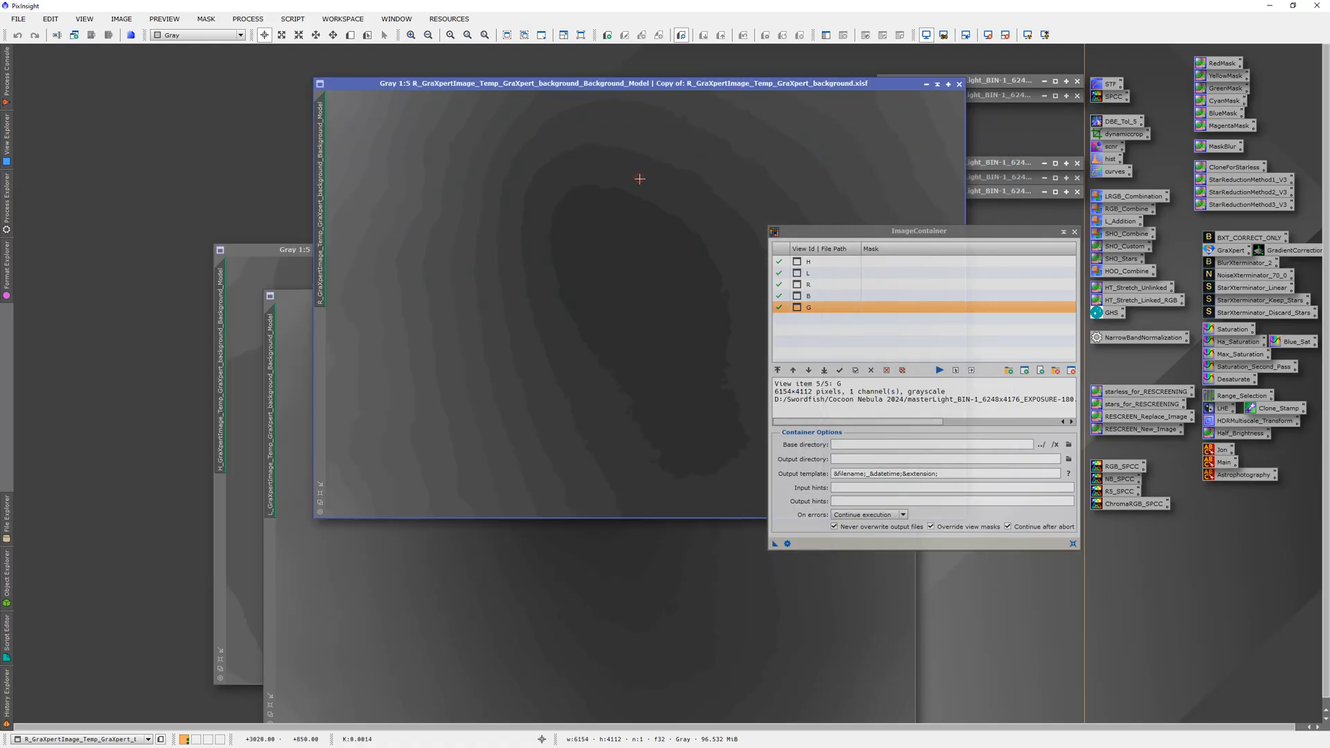
{"action": "left_click", "coordinate": [958, 84]}
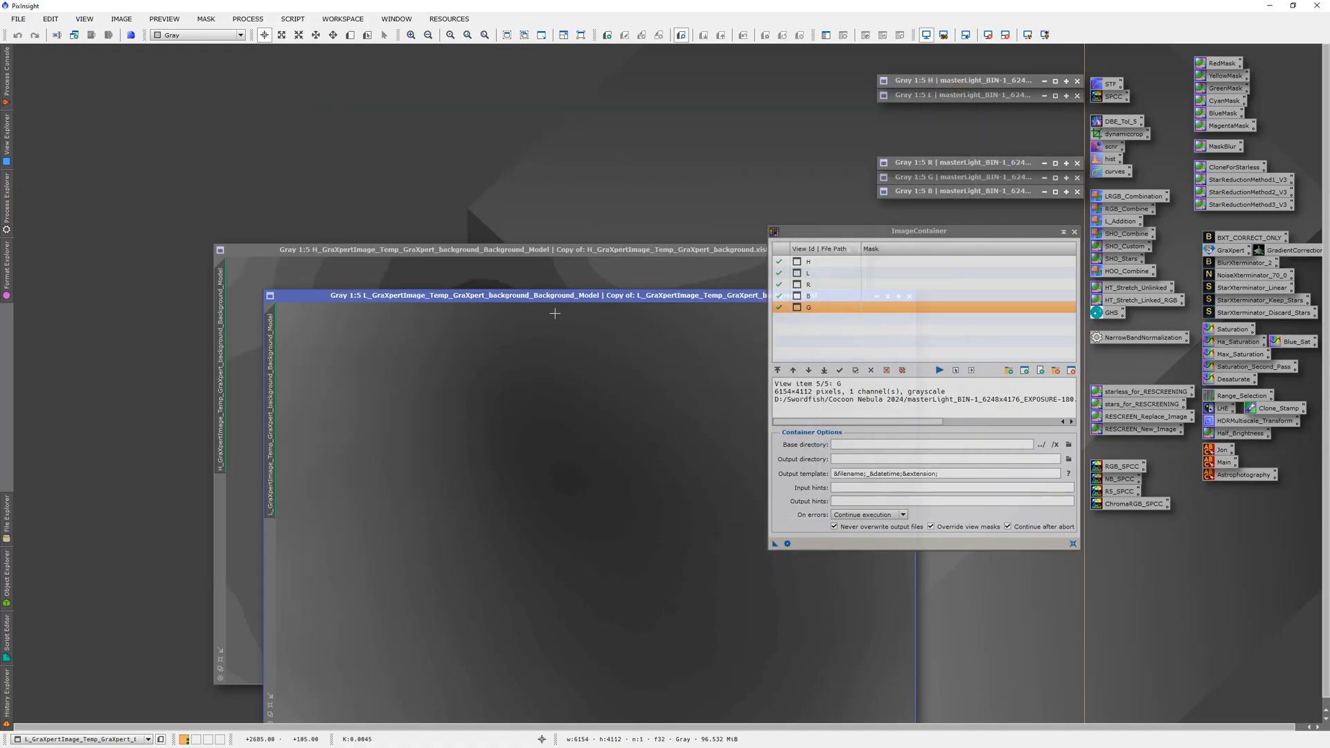
{"action": "left_click_drag", "start_coordinate": [552, 296], "coordinate": [336, 243]}
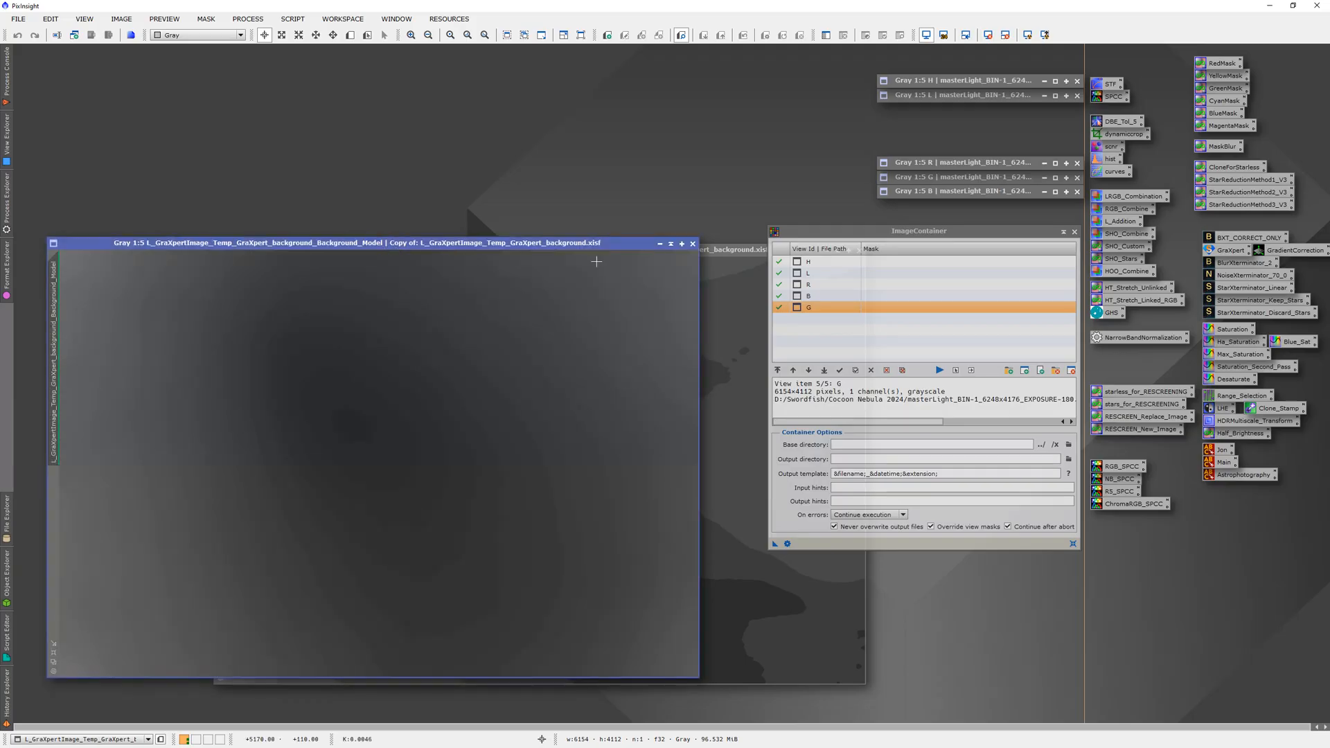
{"action": "left_click", "coordinate": [692, 245]}
{"action": "left_click_drag", "start_coordinate": [669, 240], "coordinate": [526, 223]}
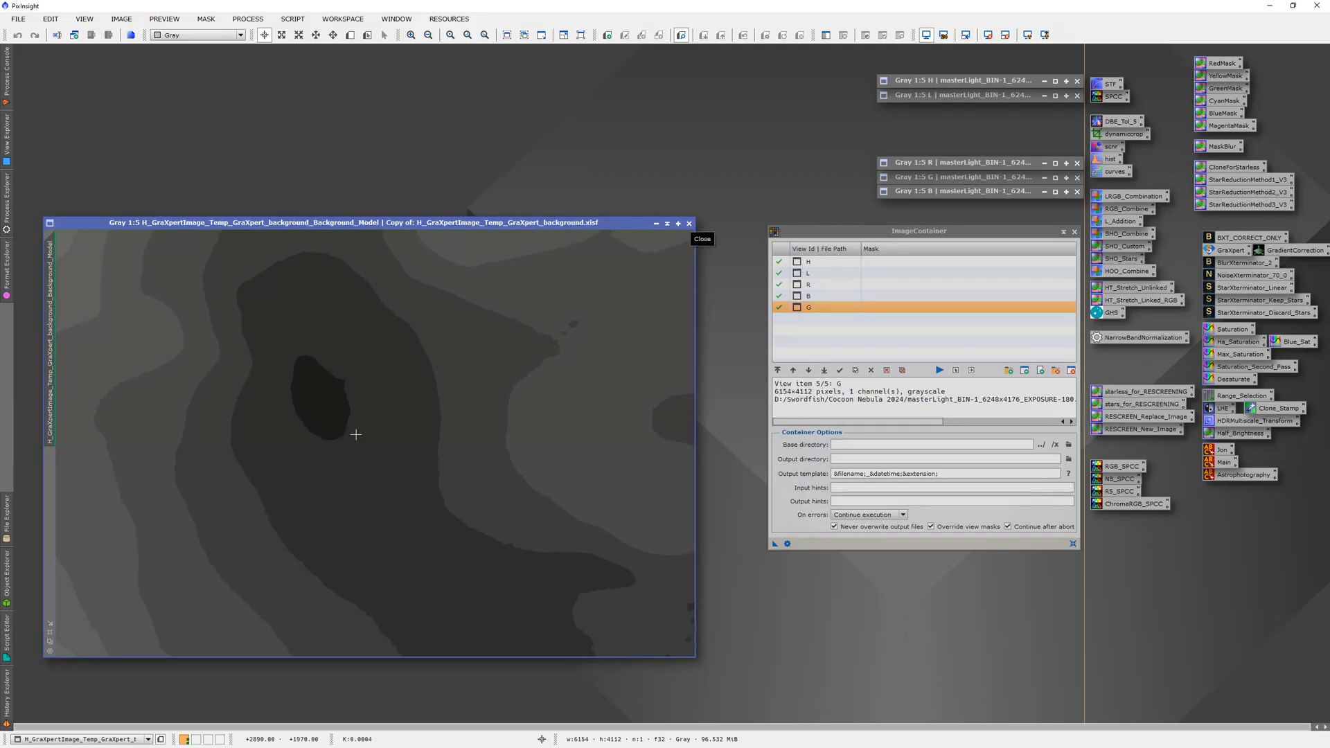
{"action": "left_click", "coordinate": [690, 223]}
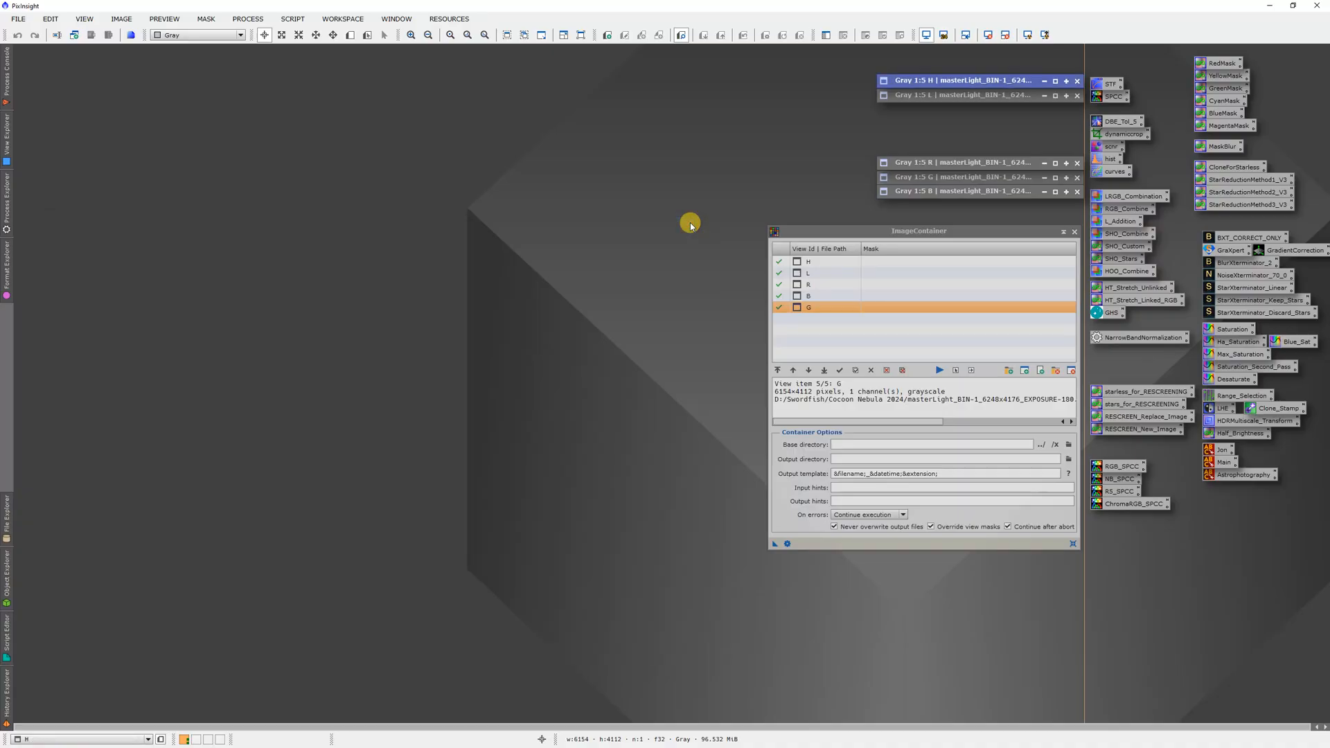
Remove the L and H views from the ImageContainer, keeping R, B and G in it.
{"action": "double_click", "coordinate": [820, 274]}
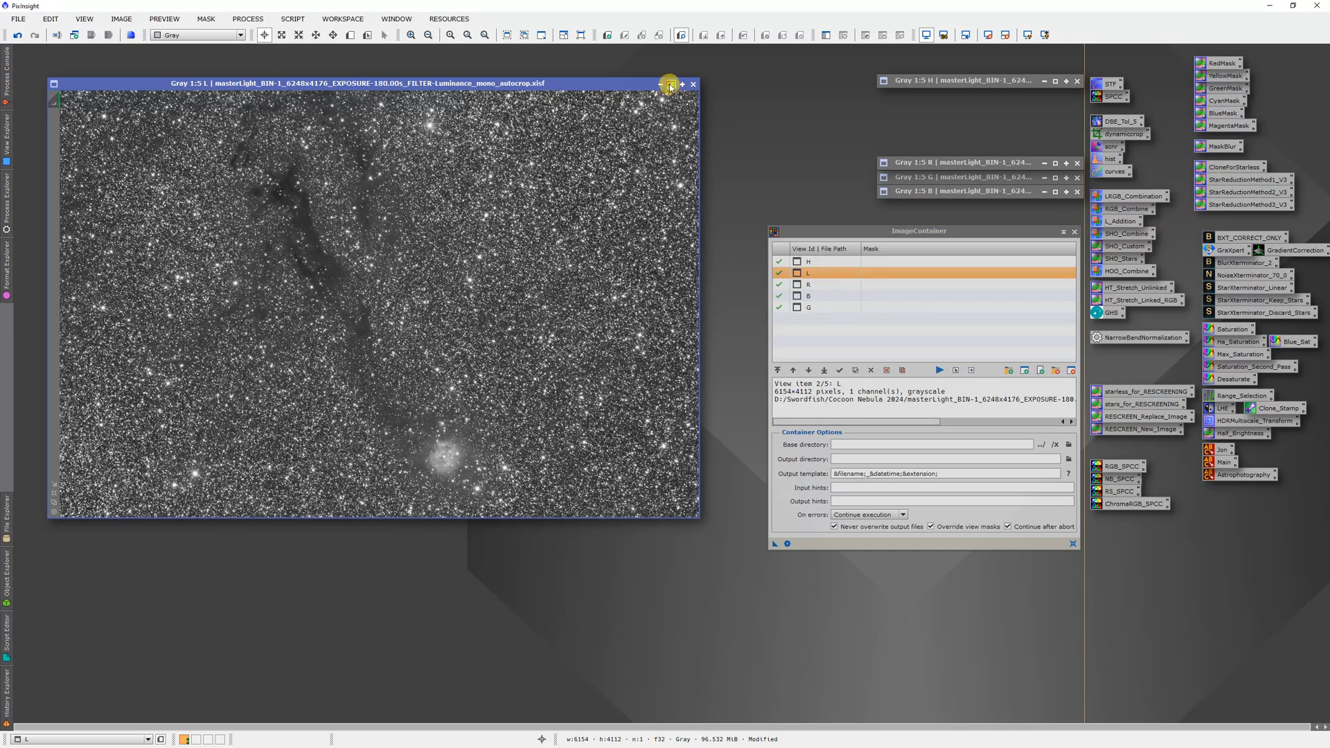
{"action": "left_click", "coordinate": [703, 84]}
{"action": "left_click", "coordinate": [807, 274]}
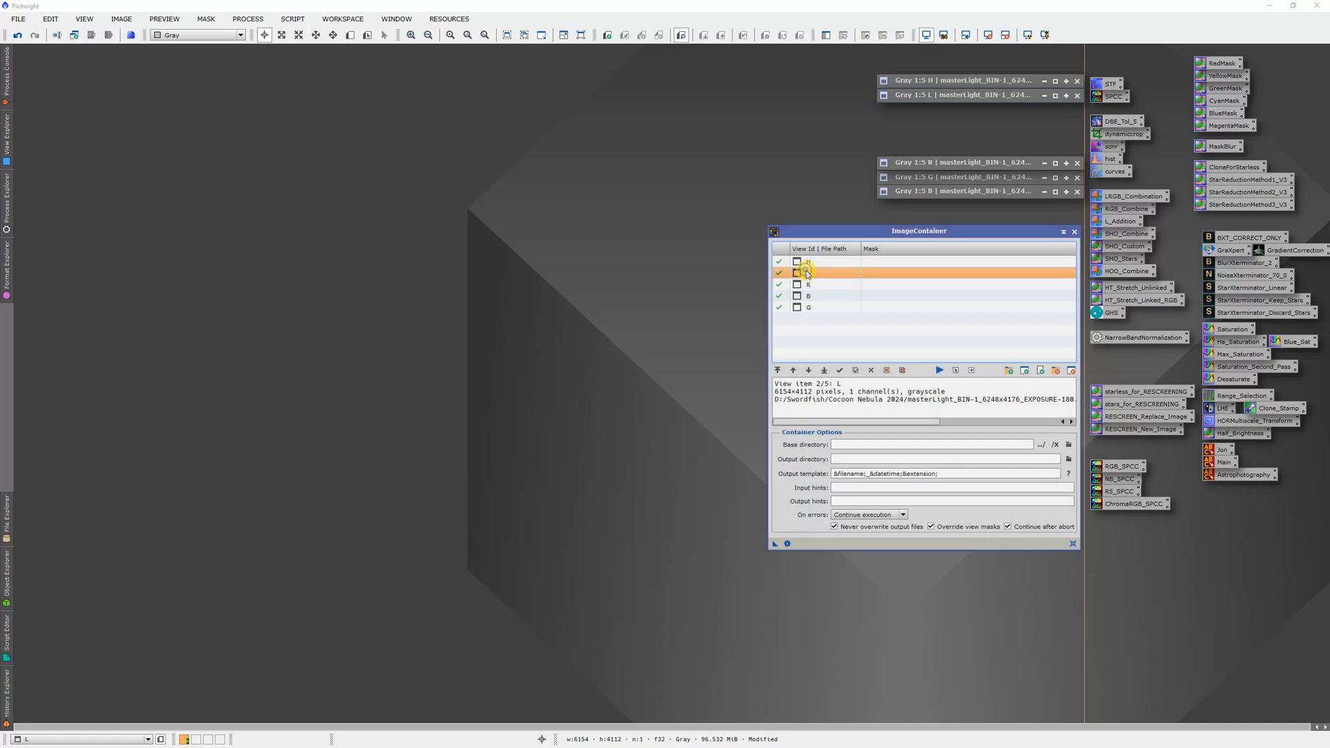
{"action": "left_click", "coordinate": [887, 373]}
{"action": "left_click", "coordinate": [888, 374]}
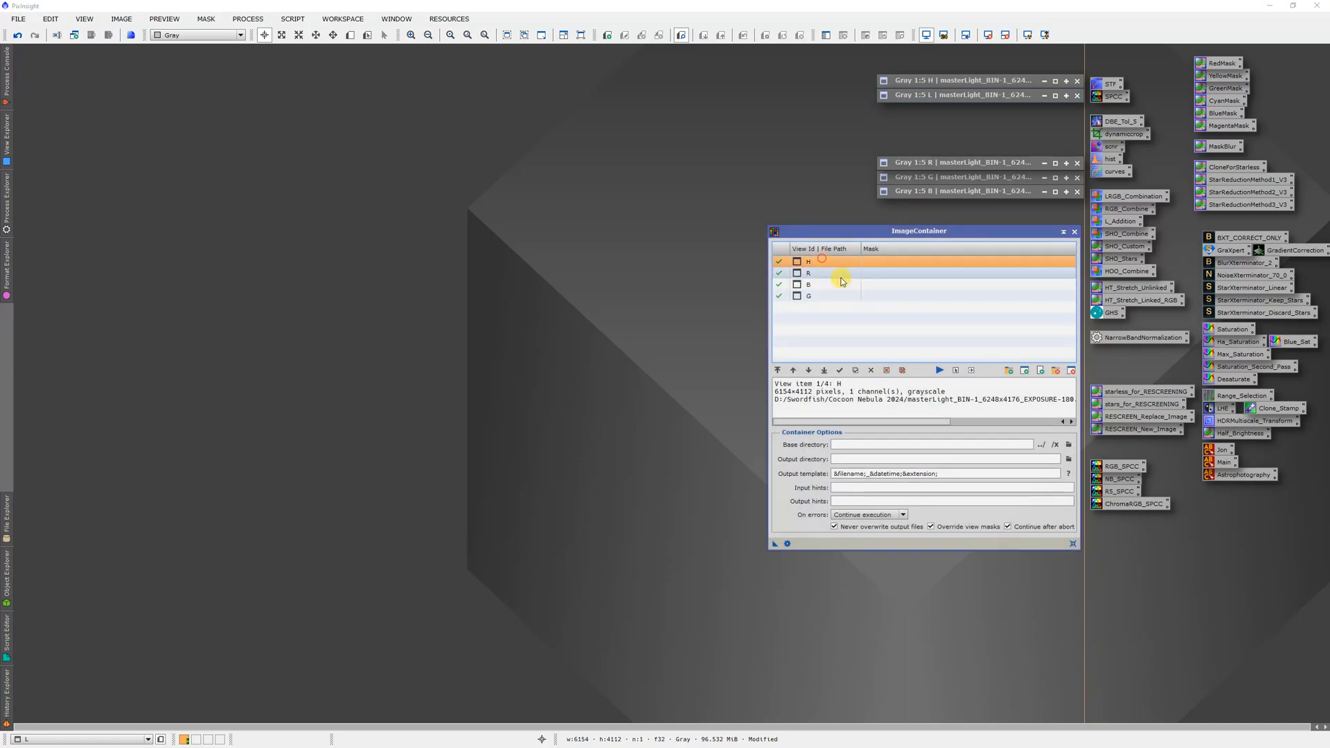
{"action": "left_click", "coordinate": [887, 373]}
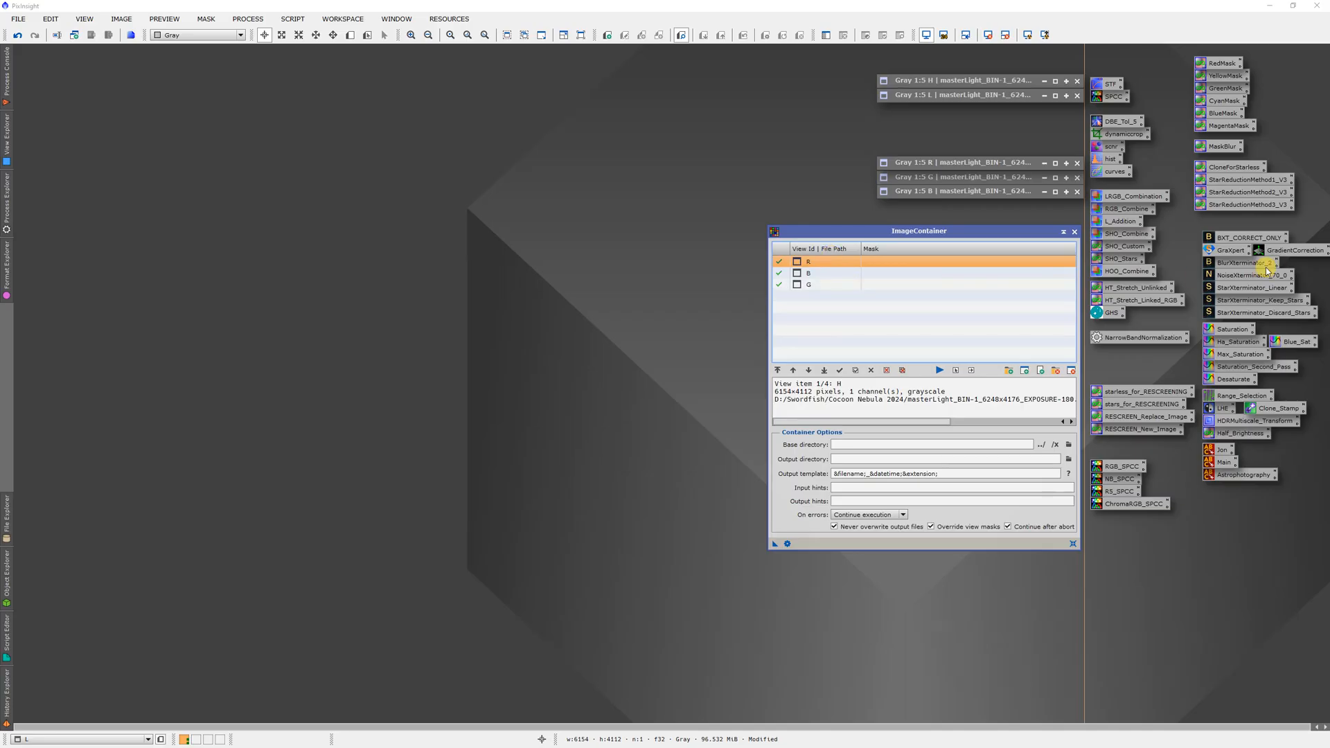
Run the BXT_CORRECT_ONLY BlurXTerminator preset on the container of R, B and G, and close the ImageContainer.
{"action": "double_click", "coordinate": [1239, 238]}
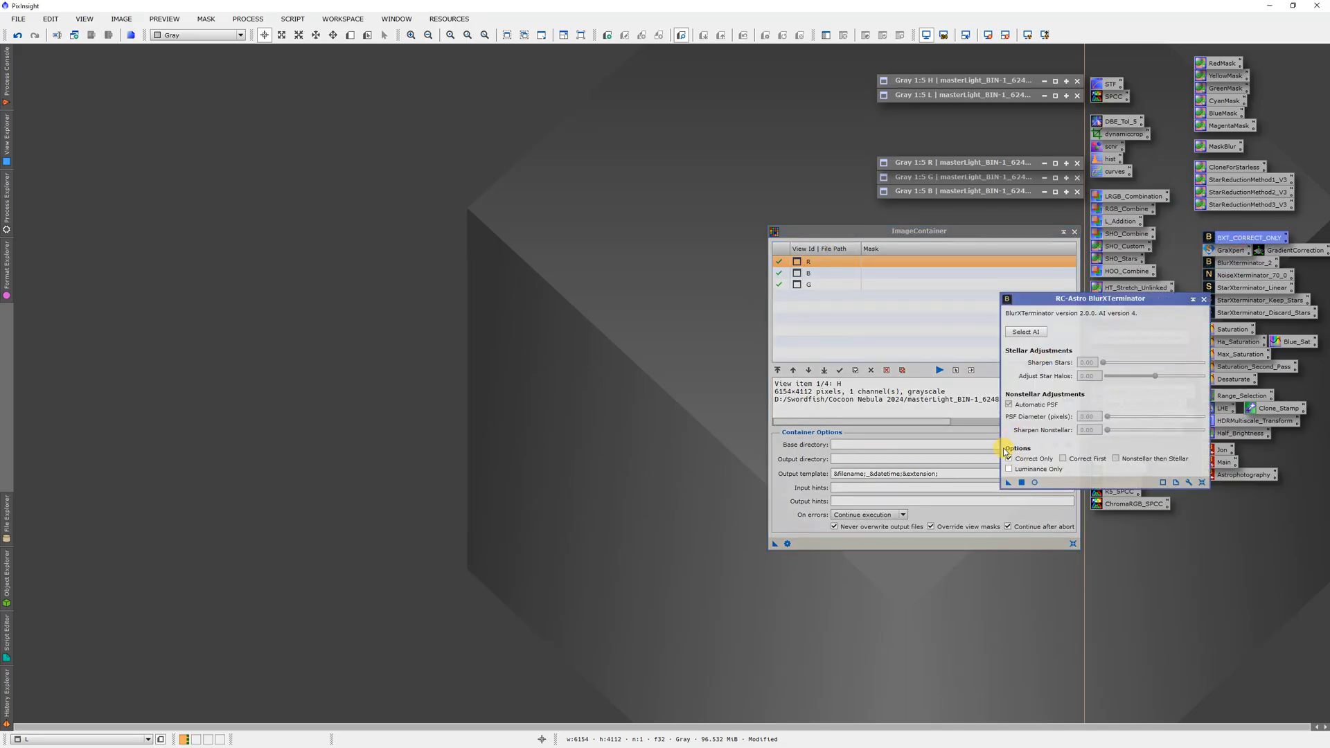
{"action": "left_click", "coordinate": [1203, 299]}
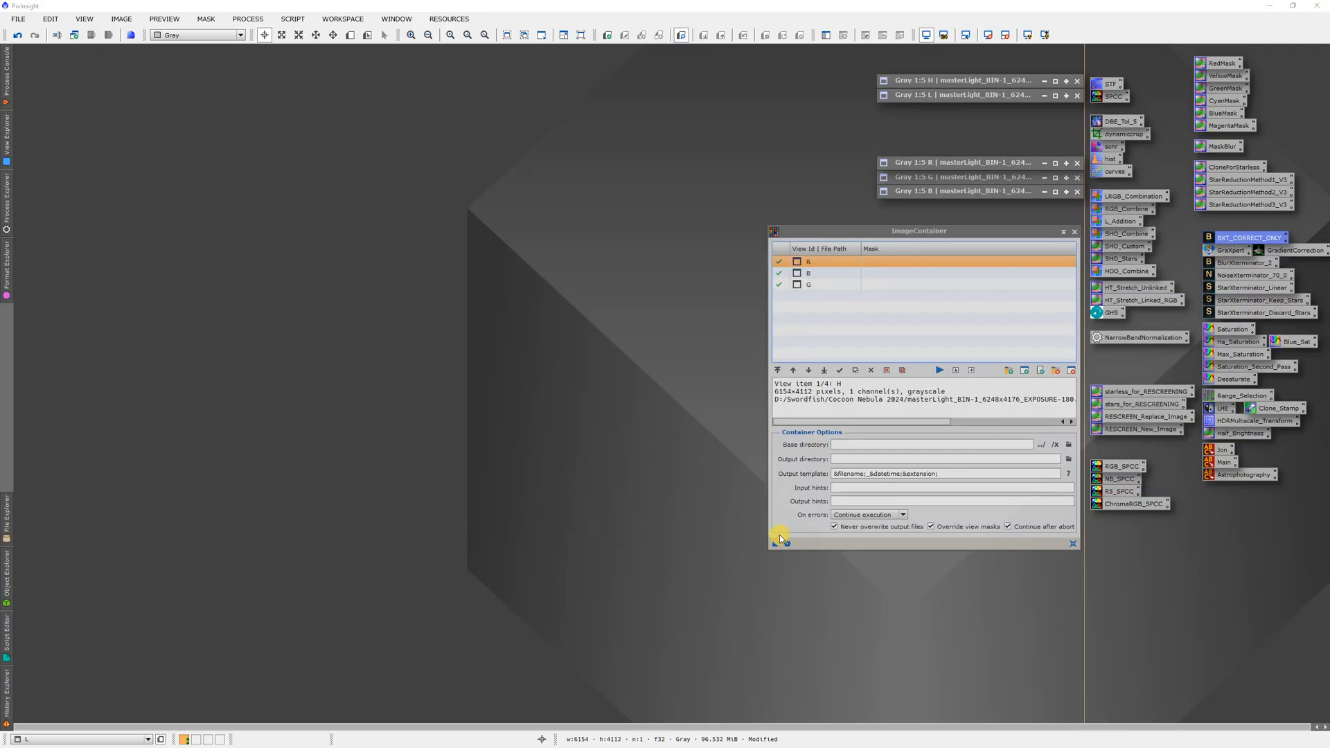
{"action": "left_click_drag", "start_coordinate": [775, 543], "coordinate": [1250, 239]}
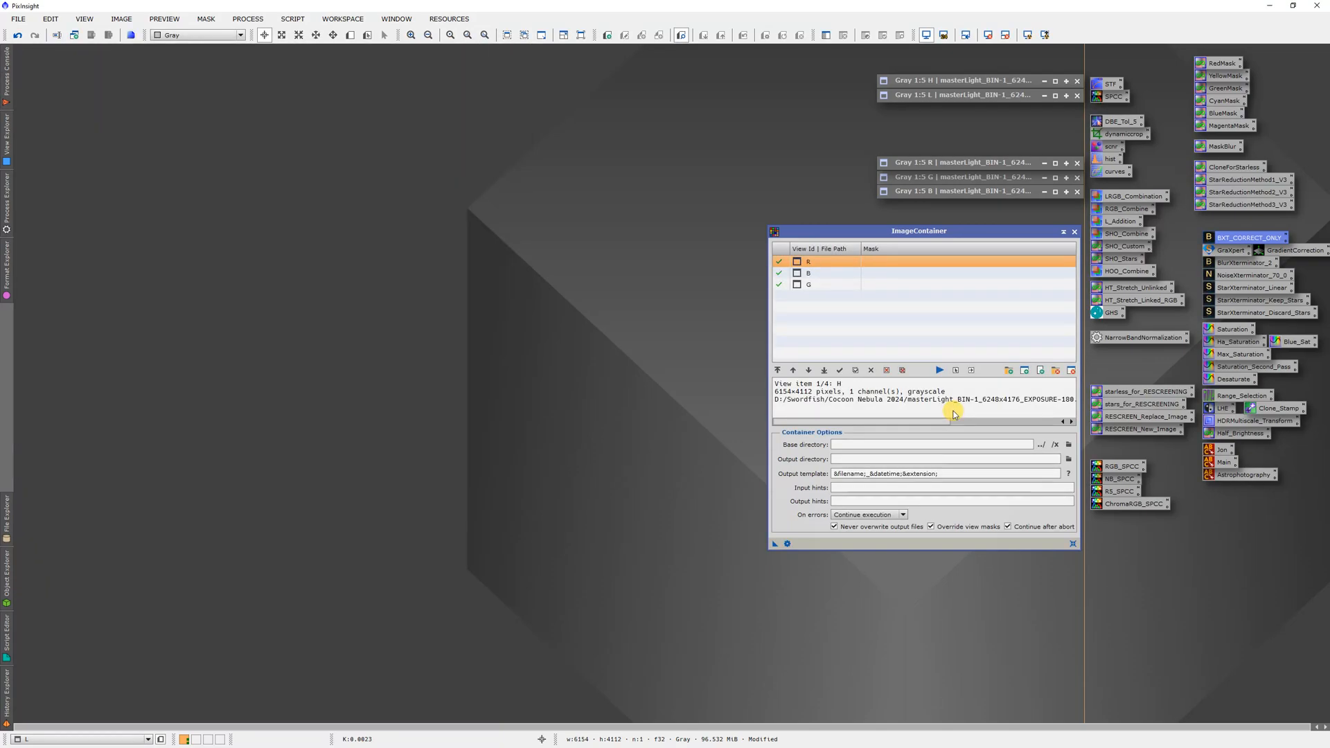
{"action": "left_click", "coordinate": [1074, 231]}
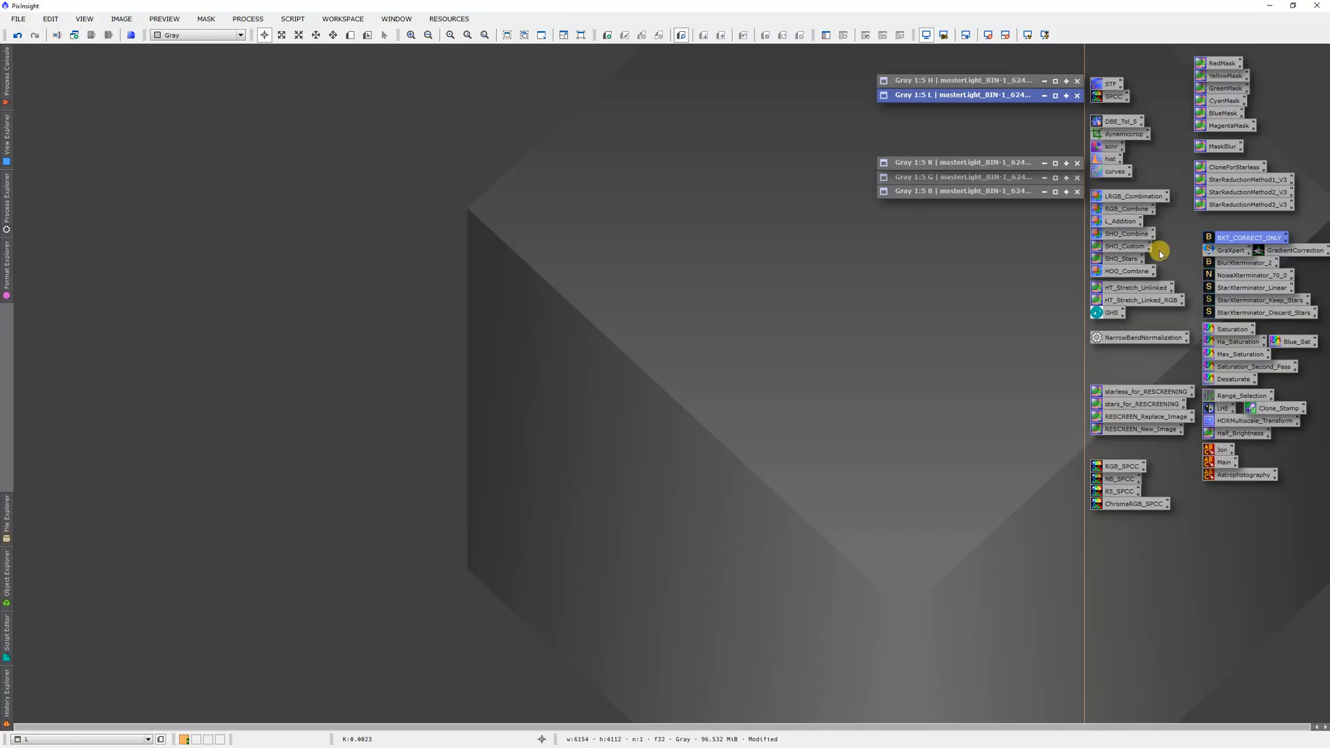
Apply the BlurXTerminator_2 preset to the L image with Sharpen Stars 0.25 and Sharpen Nonstellar 0.90, and collapse L again.
{"action": "double_click", "coordinate": [990, 95]}
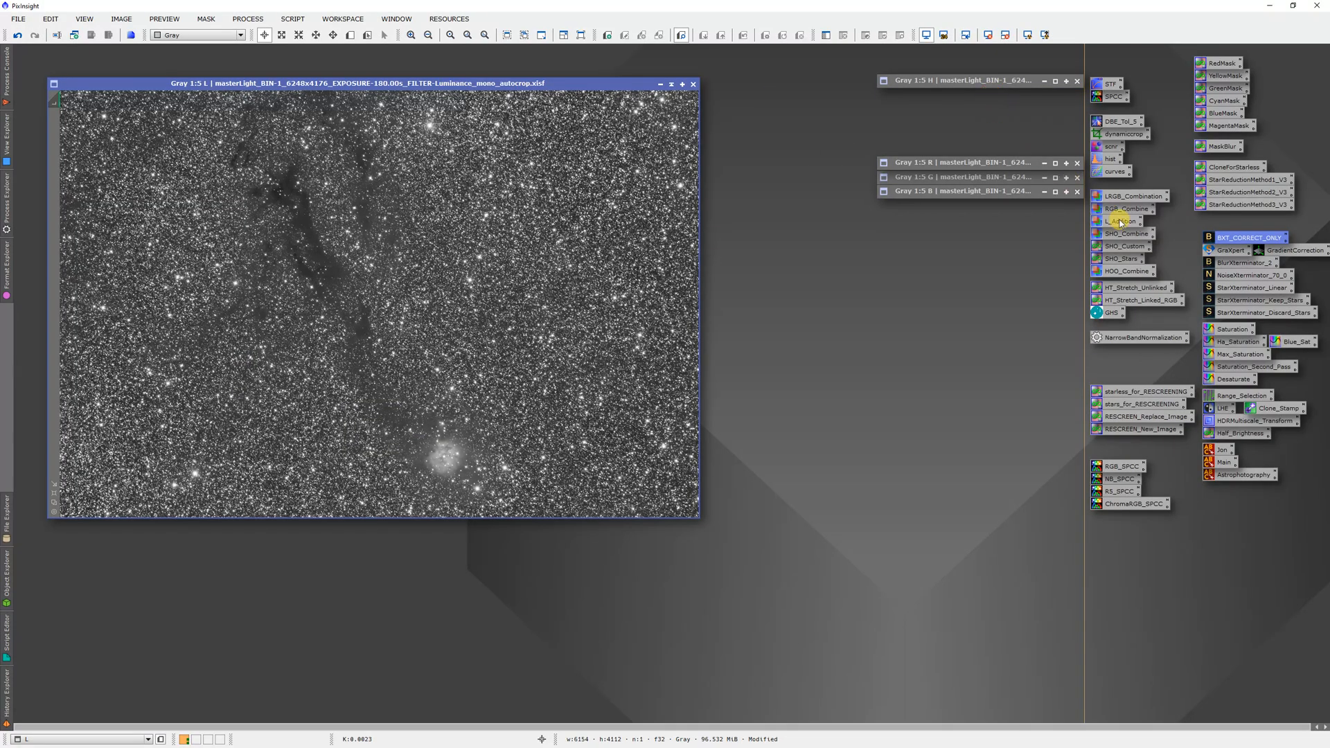
{"action": "double_click", "coordinate": [1244, 263]}
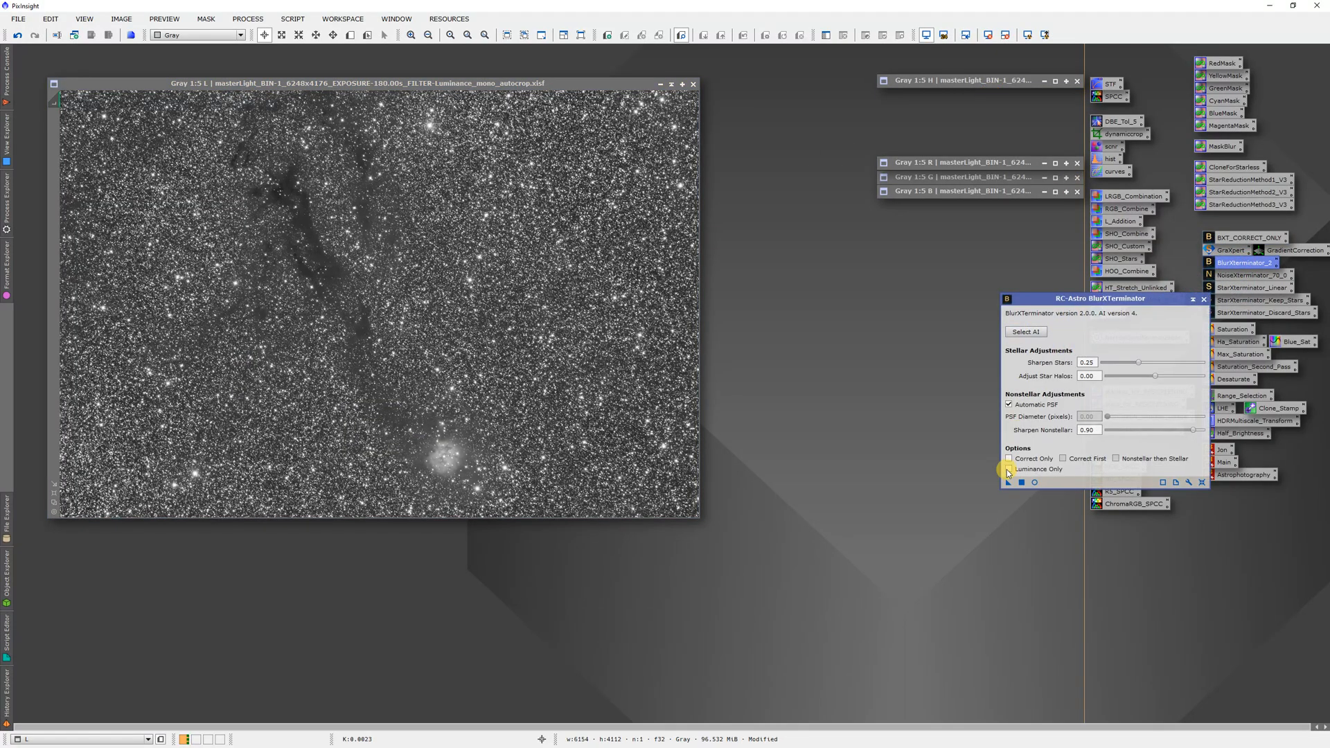
{"action": "left_click_drag", "start_coordinate": [1008, 482], "coordinate": [560, 306]}
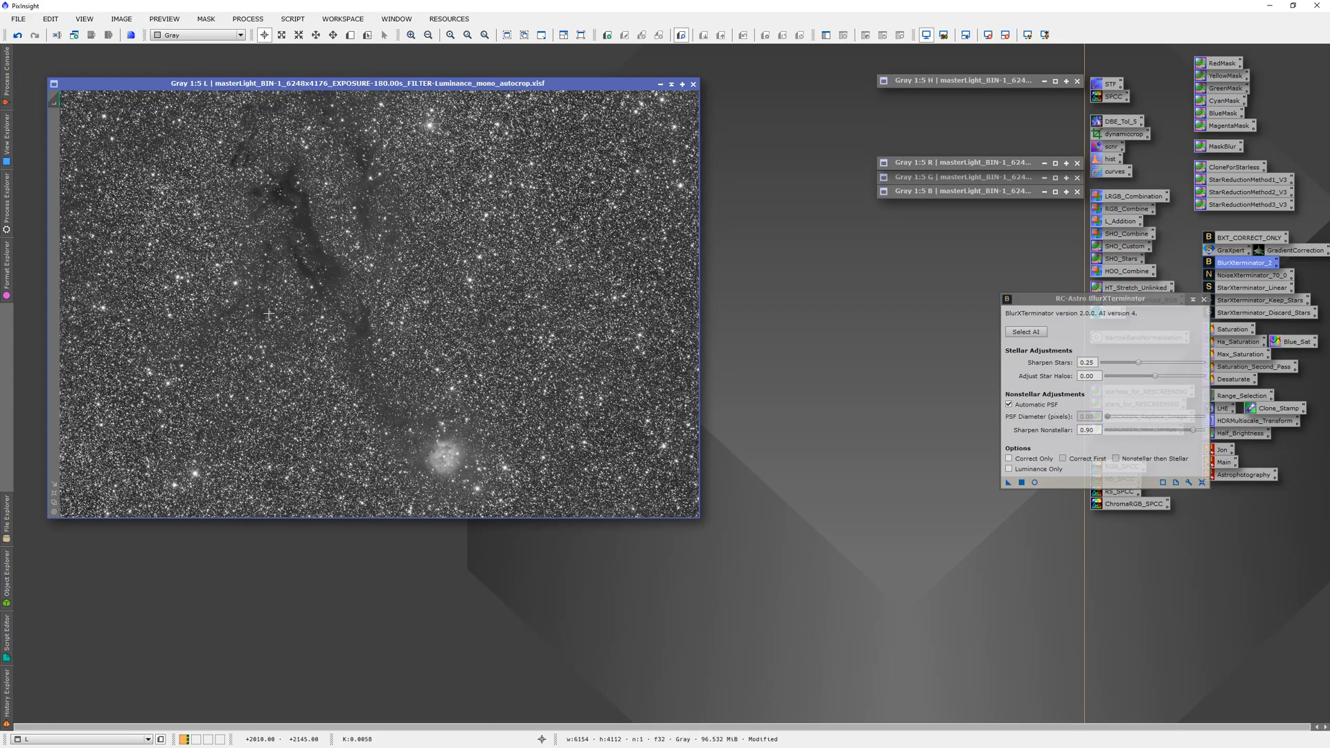
{"action": "left_click", "coordinate": [669, 86]}
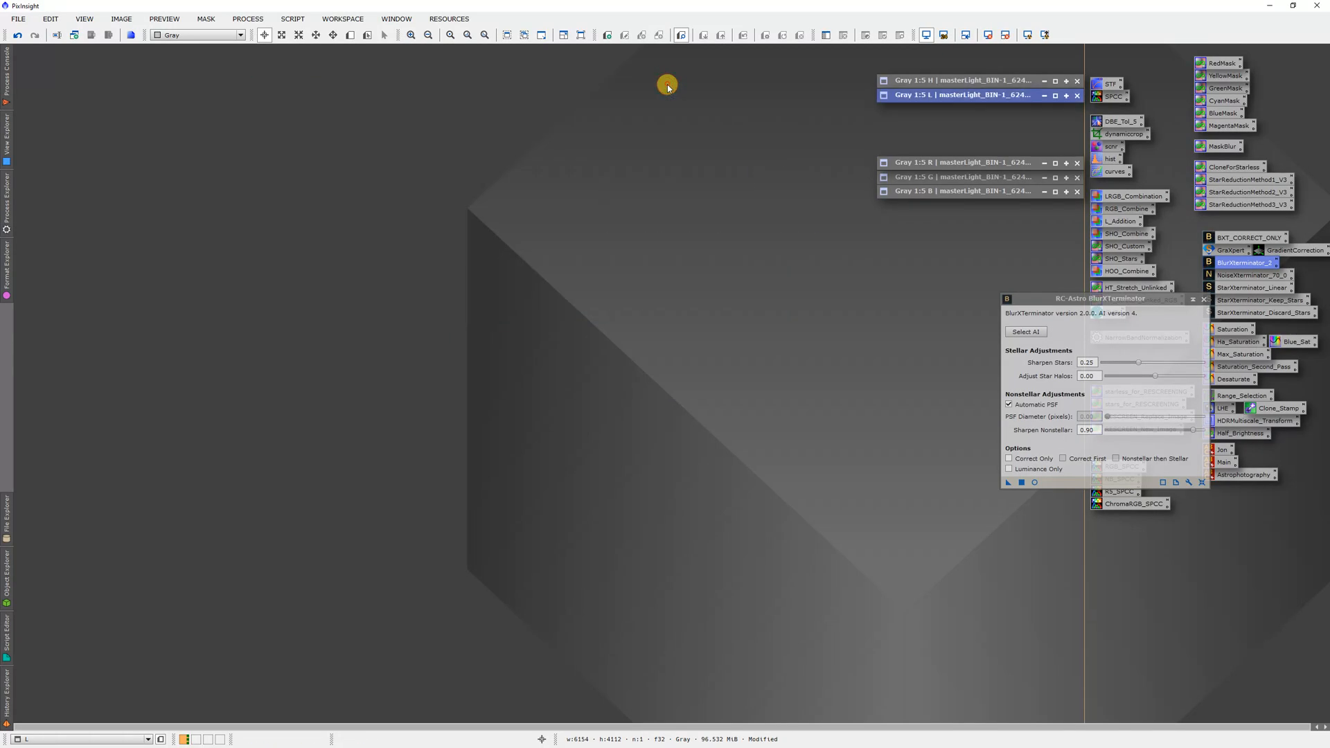
{"action": "left_click", "coordinate": [1203, 300]}
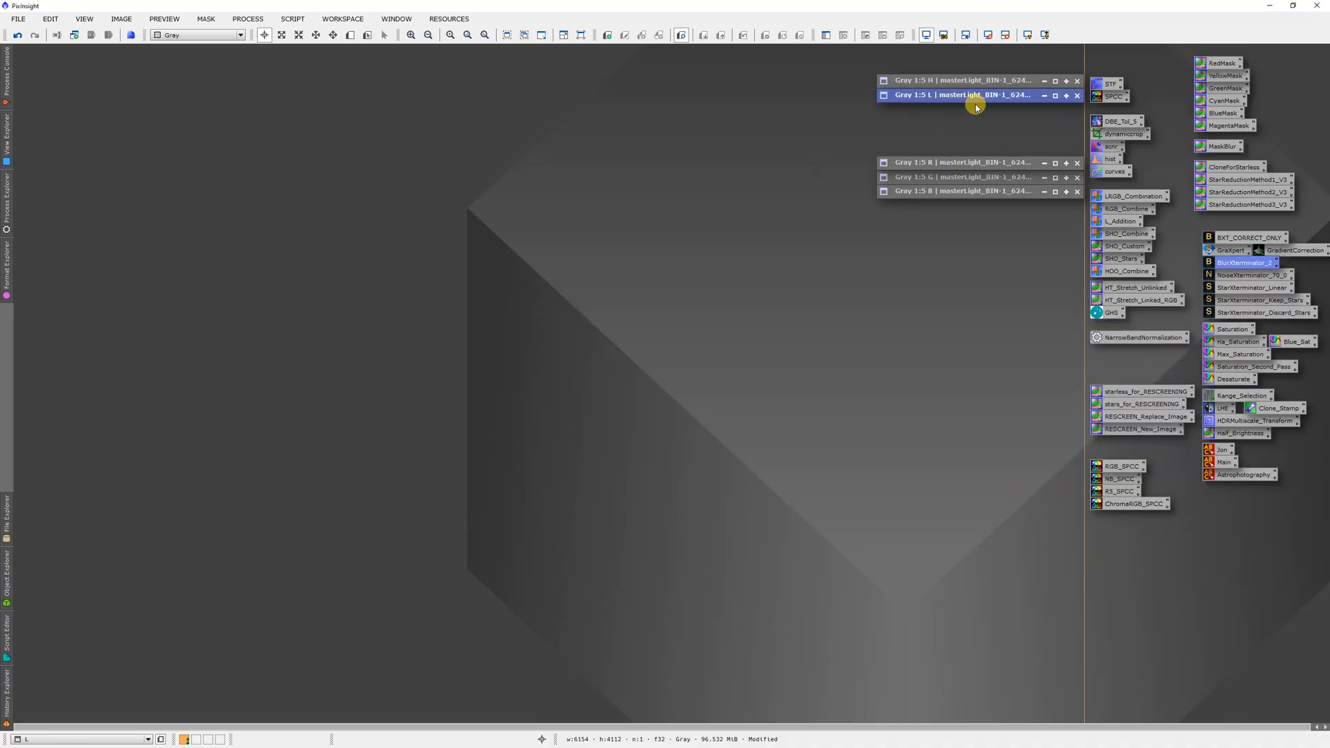
Expand the H and R images and shift R down so that the upper part of H stays exposed.
{"action": "double_click", "coordinate": [972, 82]}
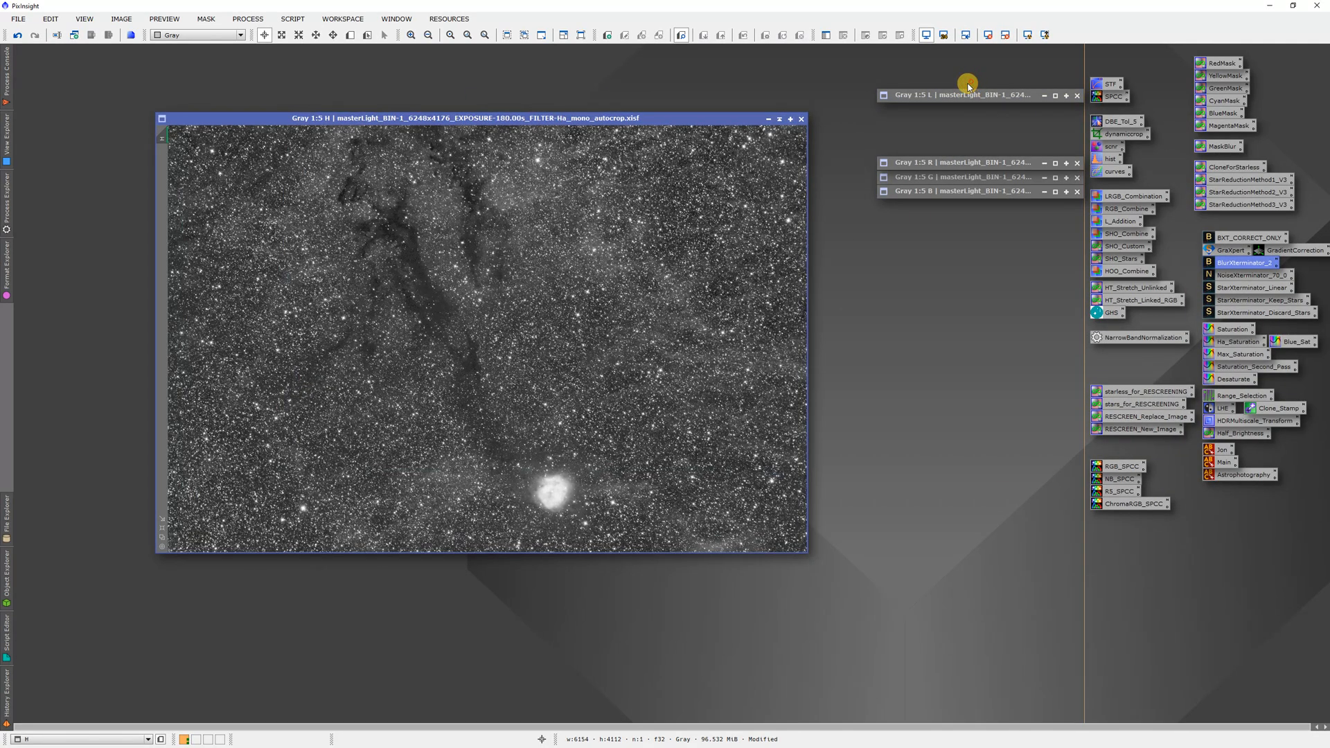
{"action": "double_click", "coordinate": [954, 164]}
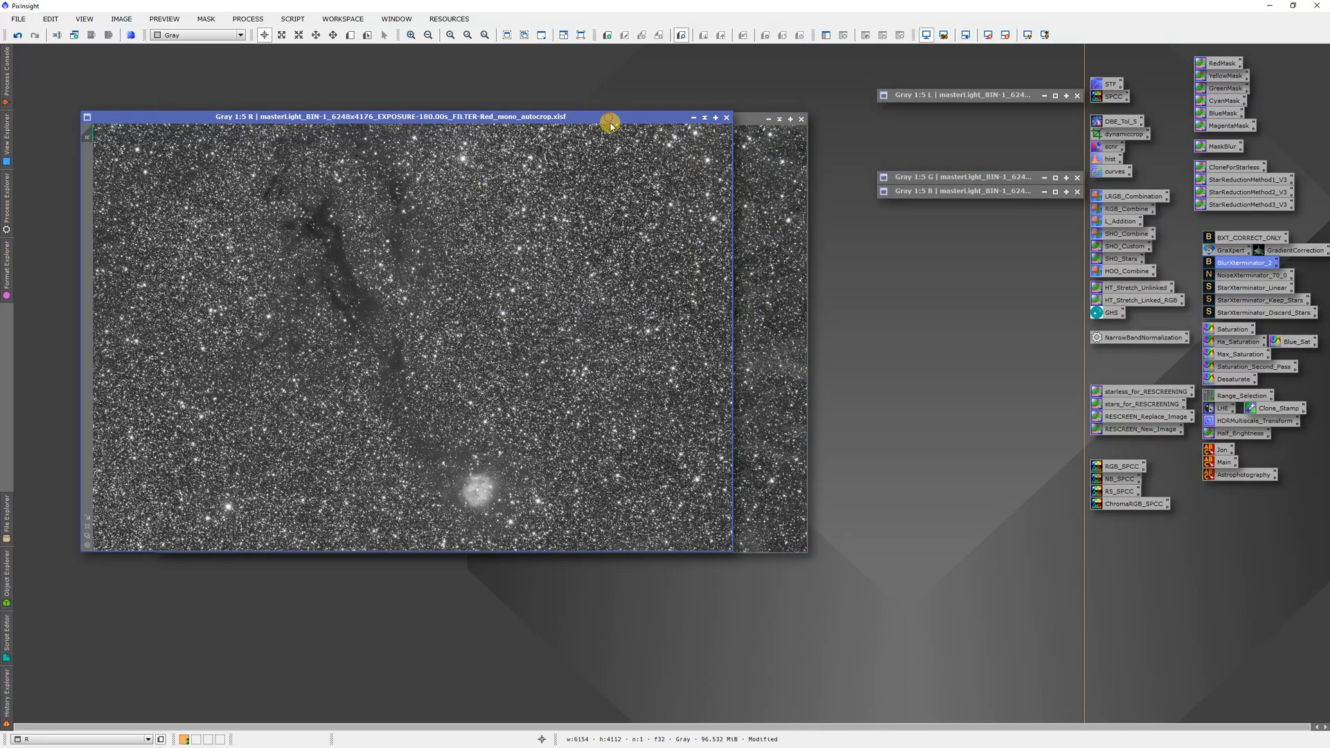
{"action": "left_click_drag", "start_coordinate": [611, 124], "coordinate": [671, 192]}
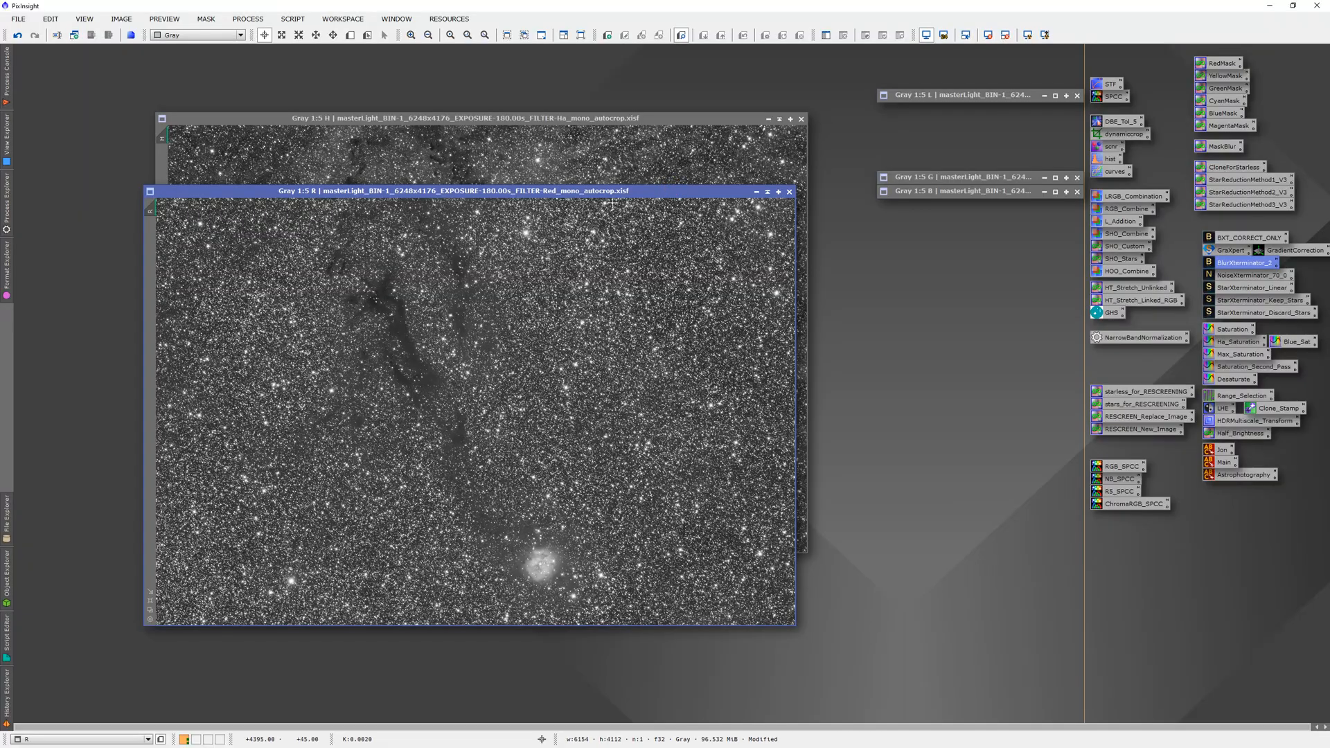
{"action": "left_click", "coordinate": [653, 191]}
Check the StarXTerminator presets and remove the stars from the H and R images with StarXTerminator_Linear.
{"action": "double_click", "coordinate": [1244, 290]}
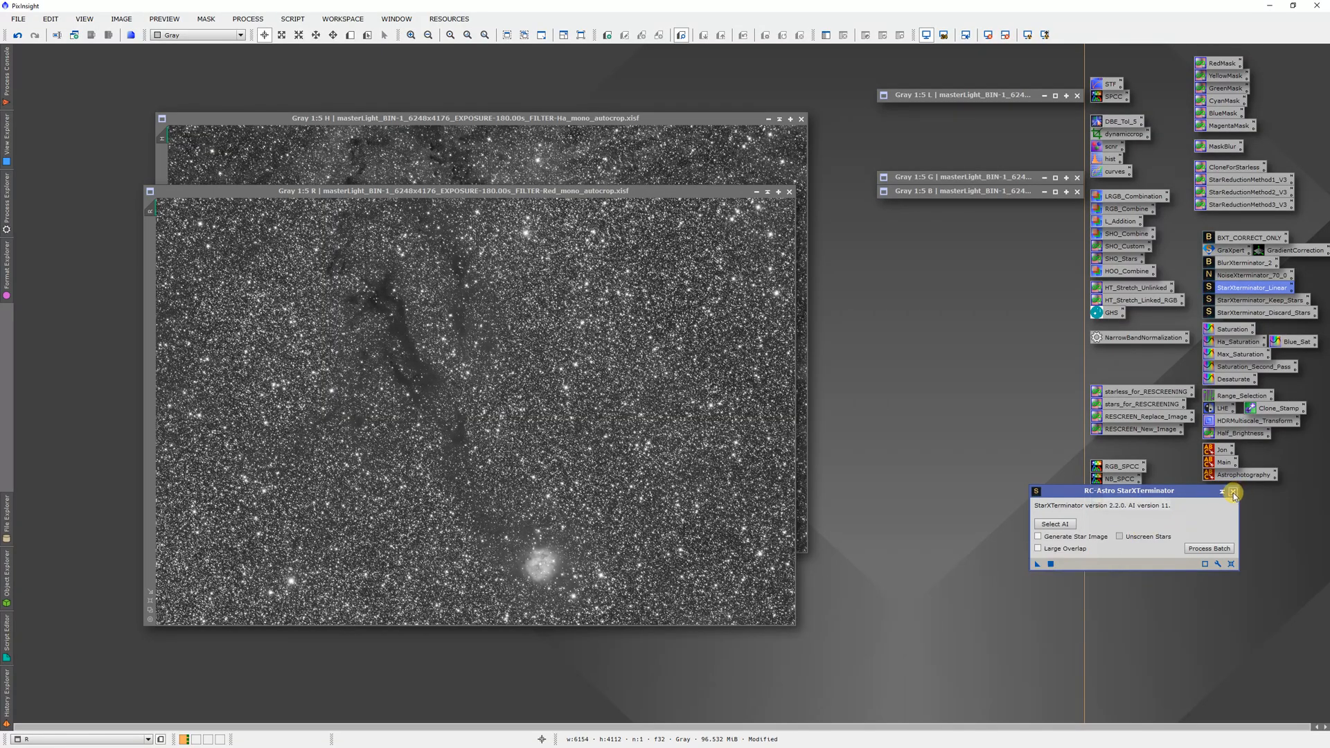
{"action": "double_click", "coordinate": [1260, 301]}
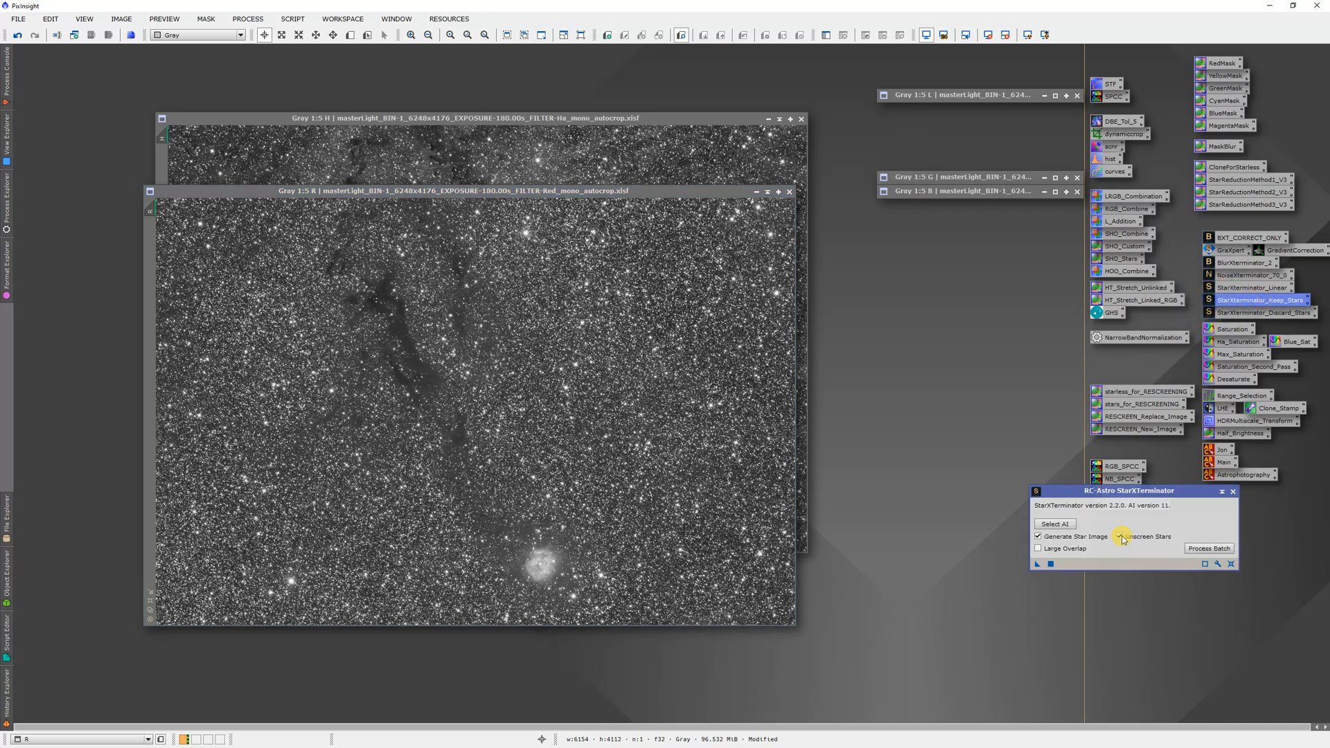
{"action": "left_click", "coordinate": [1233, 492]}
{"action": "left_click_drag", "start_coordinate": [1230, 289], "coordinate": [620, 138]}
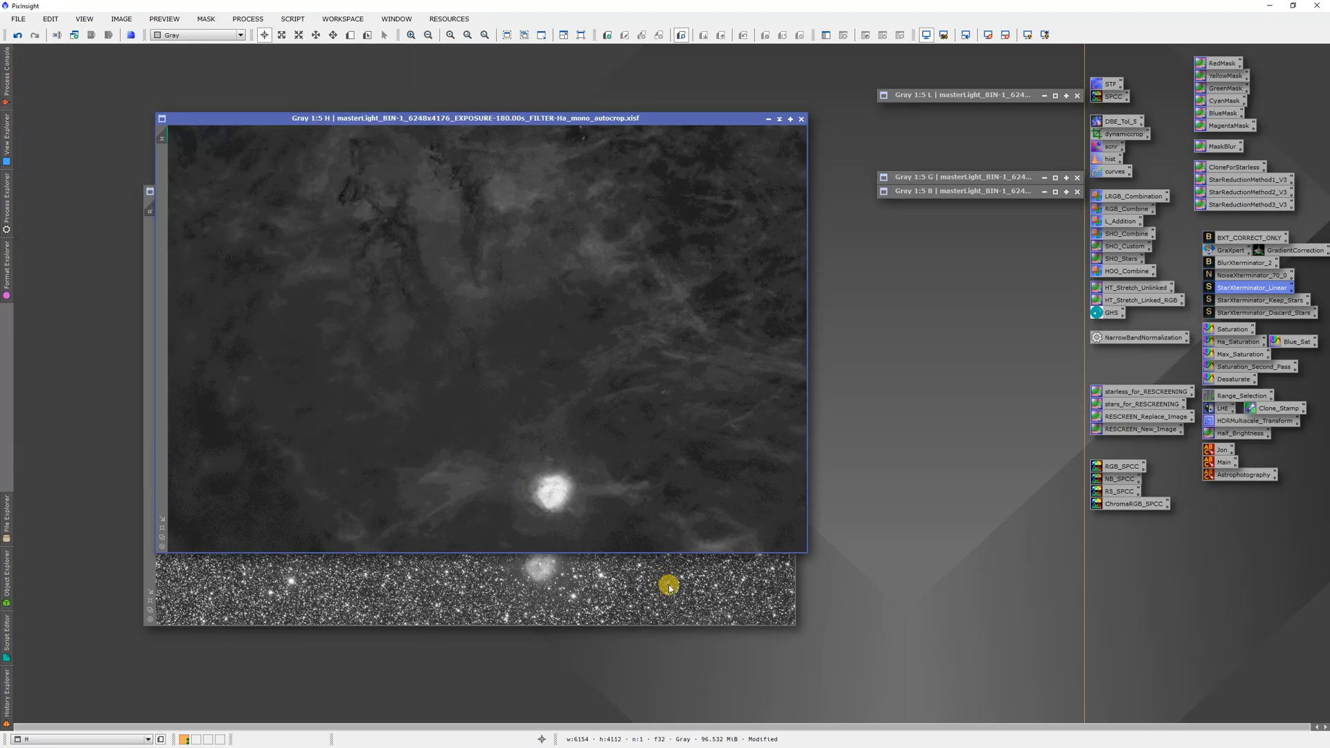
{"action": "left_click", "coordinate": [662, 579]}
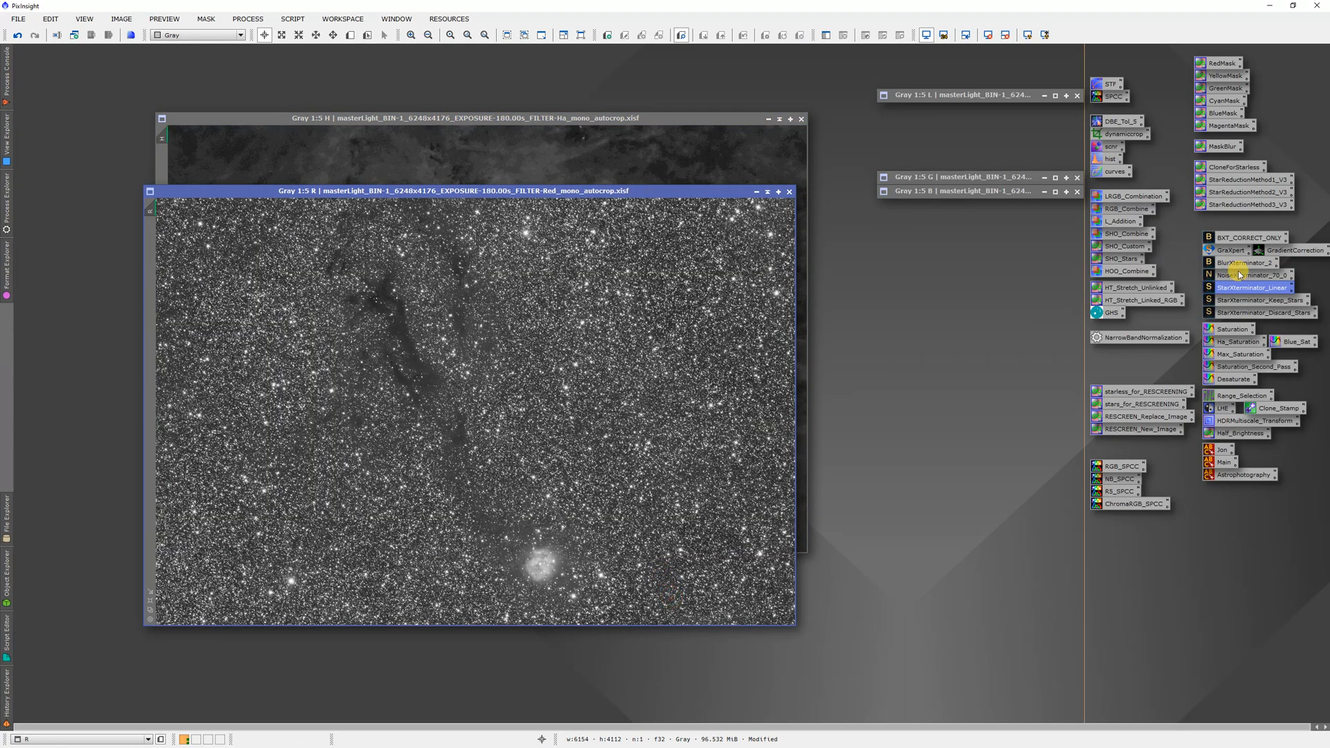
{"action": "left_click_drag", "start_coordinate": [1240, 288], "coordinate": [614, 364]}
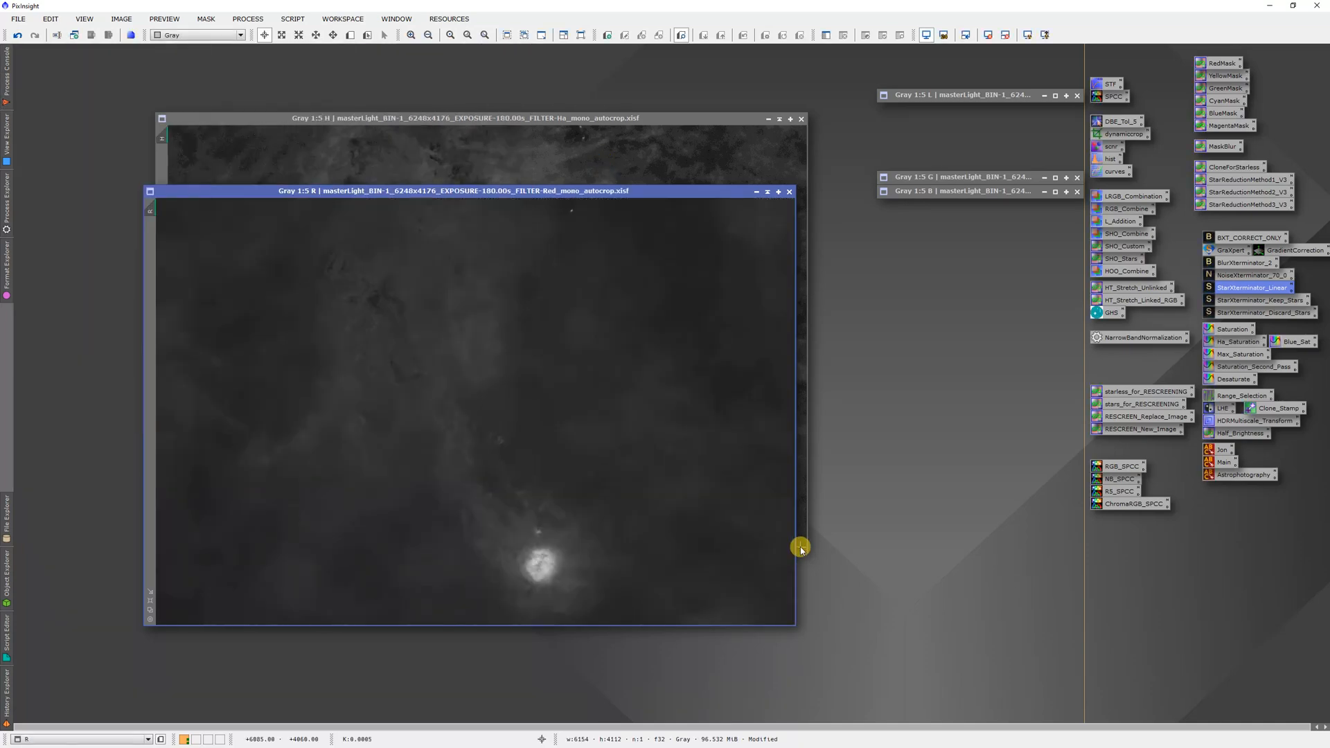
Start the ContinuumSubtraction script with R as the red channel view and H as the Ha view.
{"action": "left_click", "coordinate": [295, 22]}
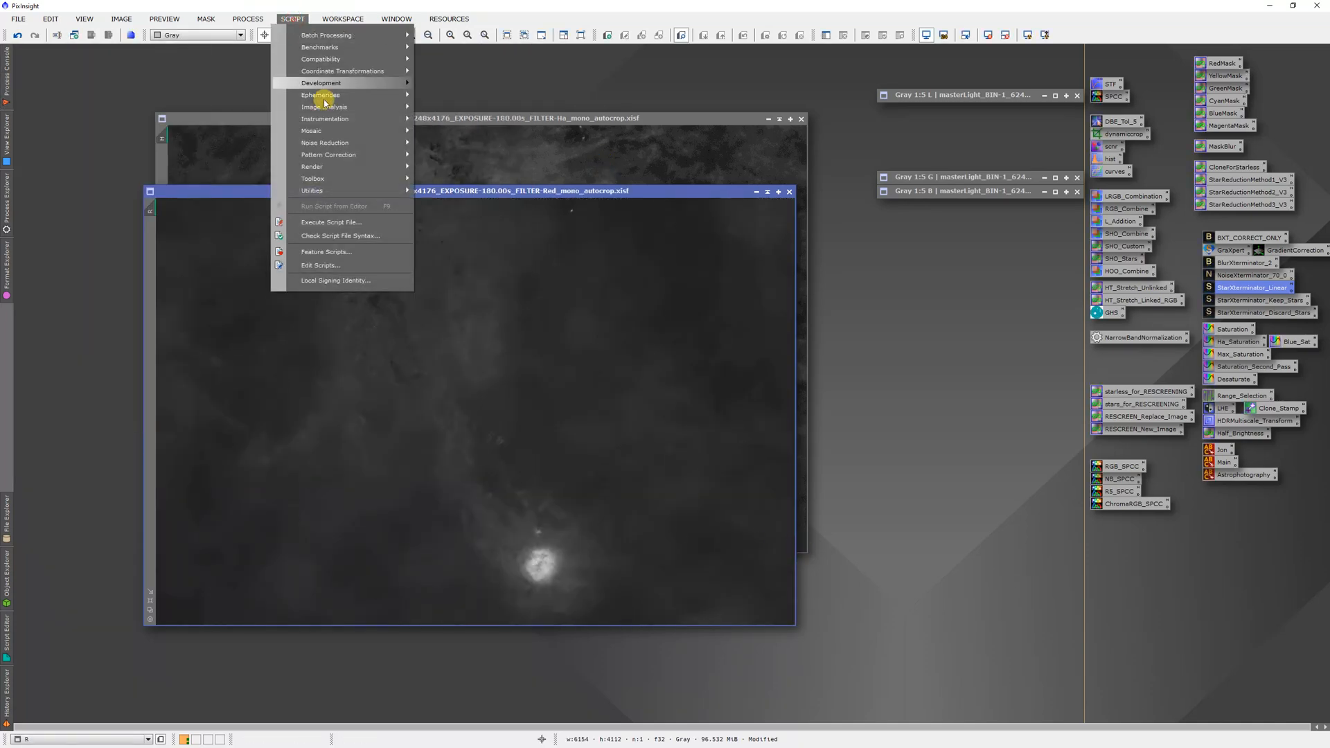
{"action": "mouse_move", "coordinate": [336, 188]}
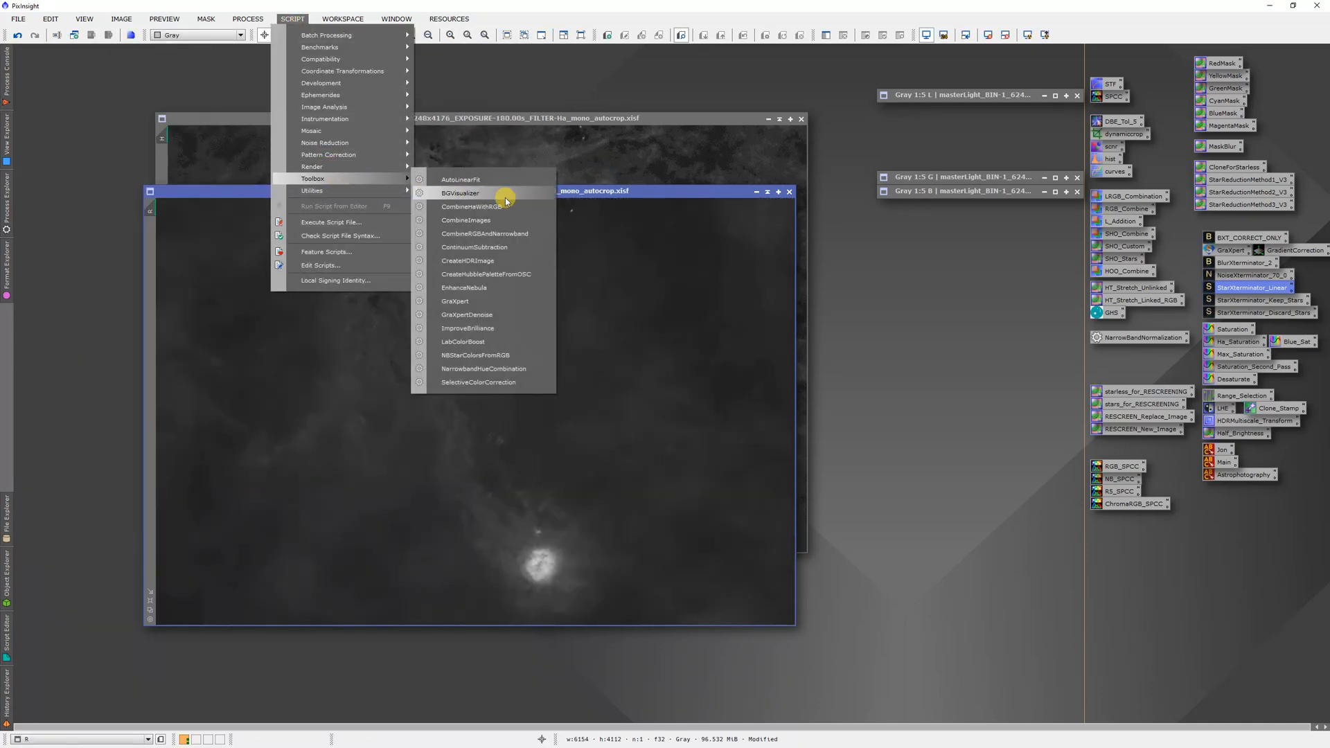
{"action": "left_click", "coordinate": [484, 246]}
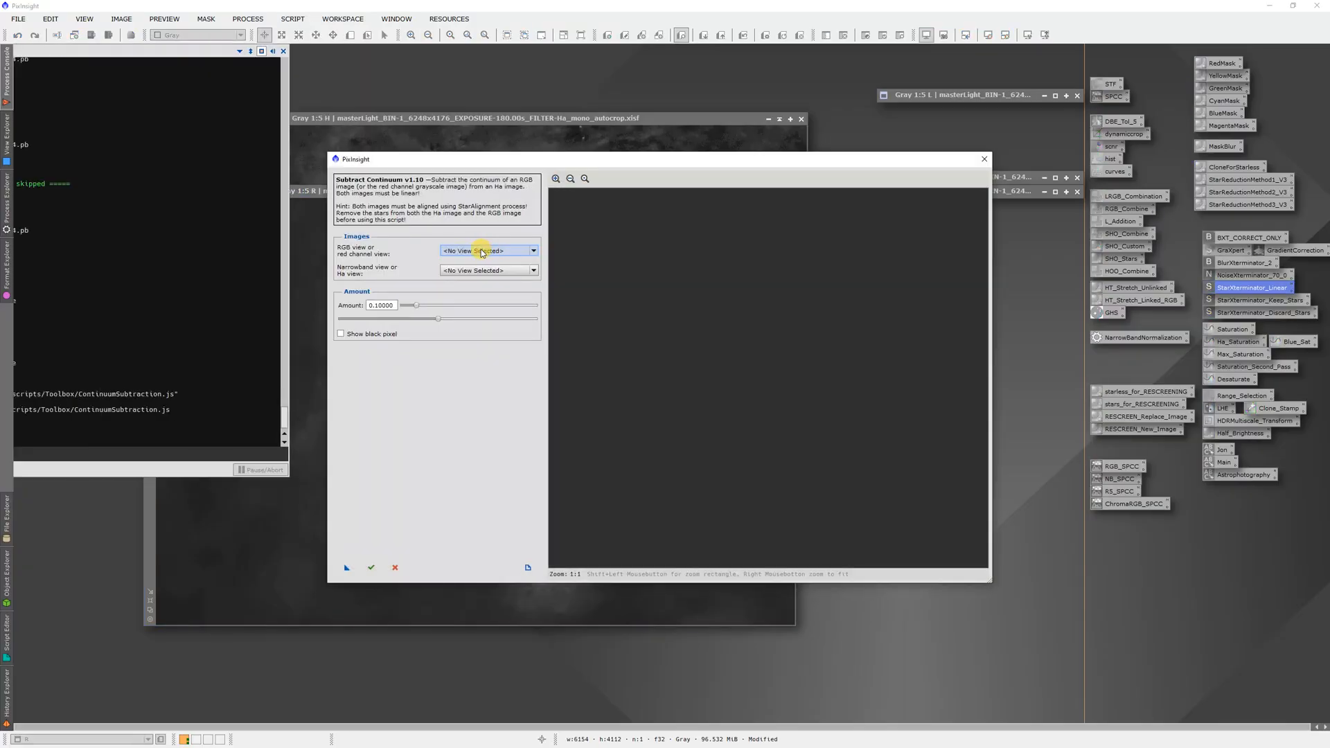
{"action": "left_click", "coordinate": [489, 251]}
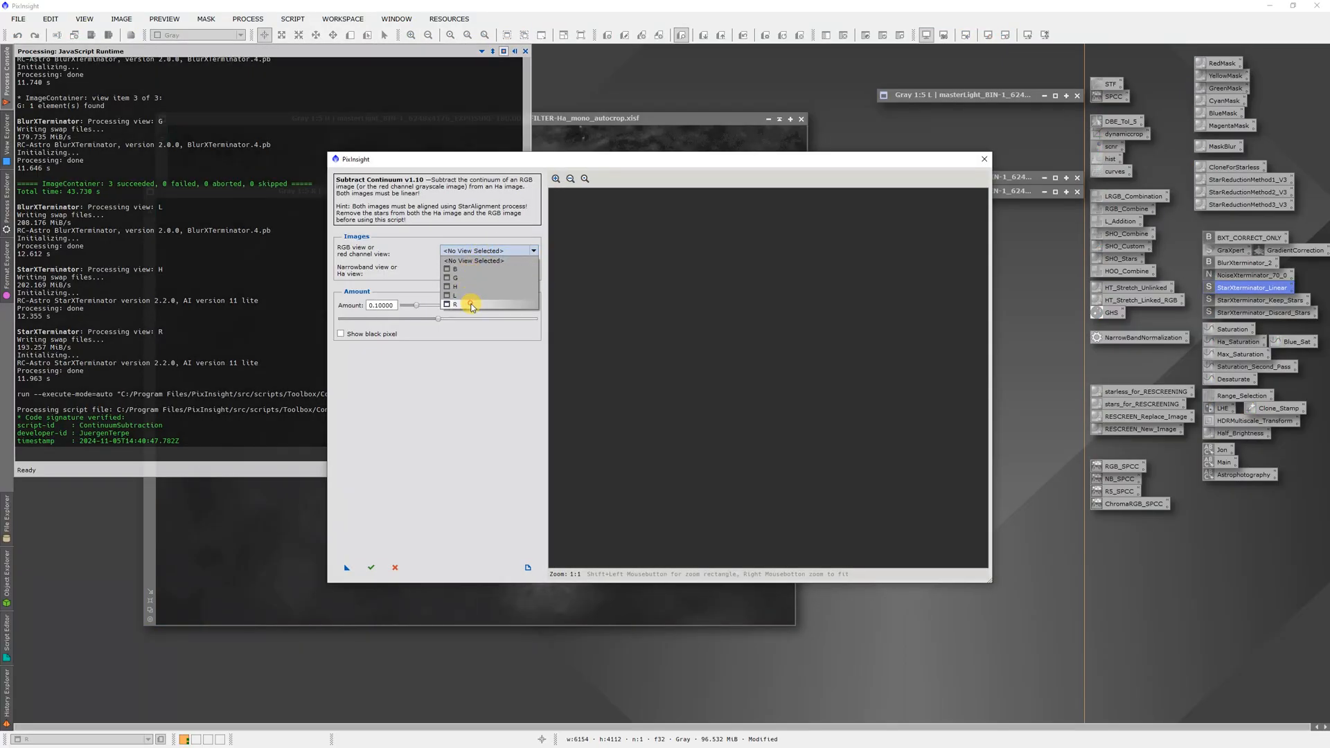
{"action": "left_click", "coordinate": [469, 304]}
{"action": "left_click", "coordinate": [459, 270]}
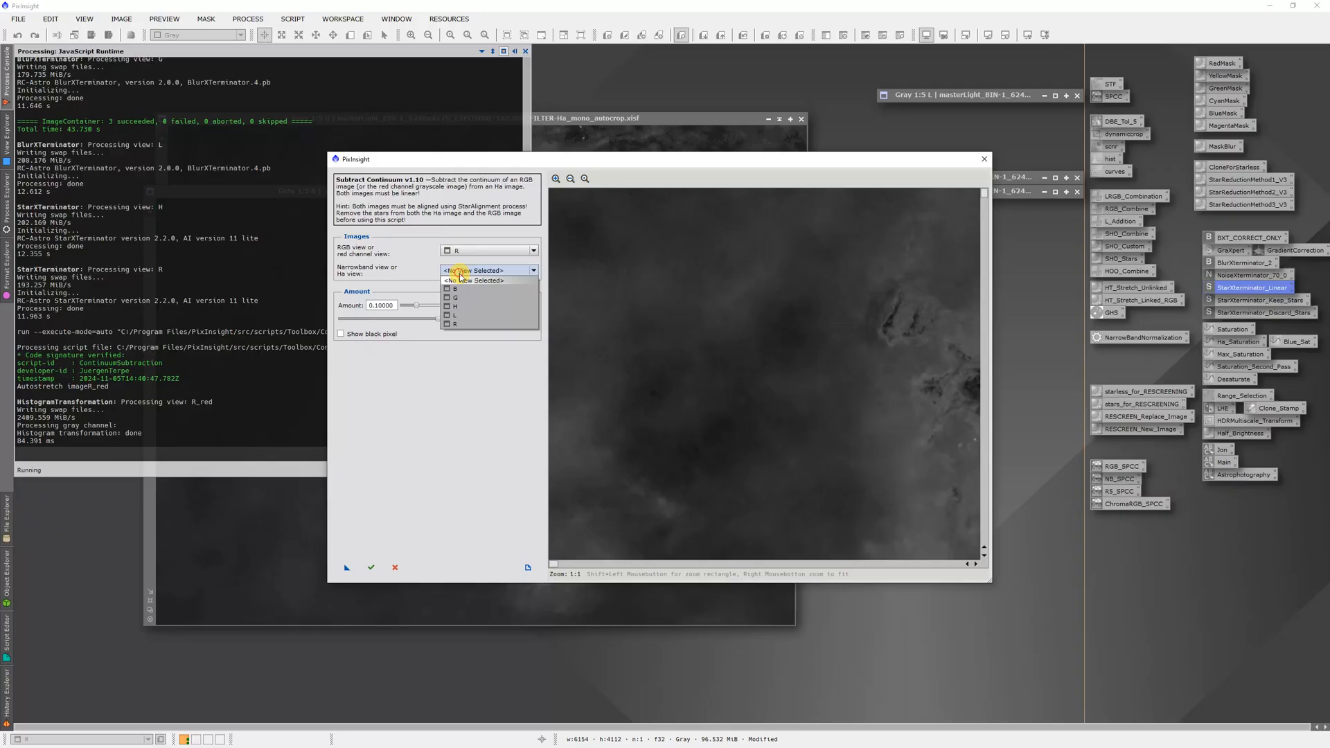
{"action": "left_click", "coordinate": [464, 307]}
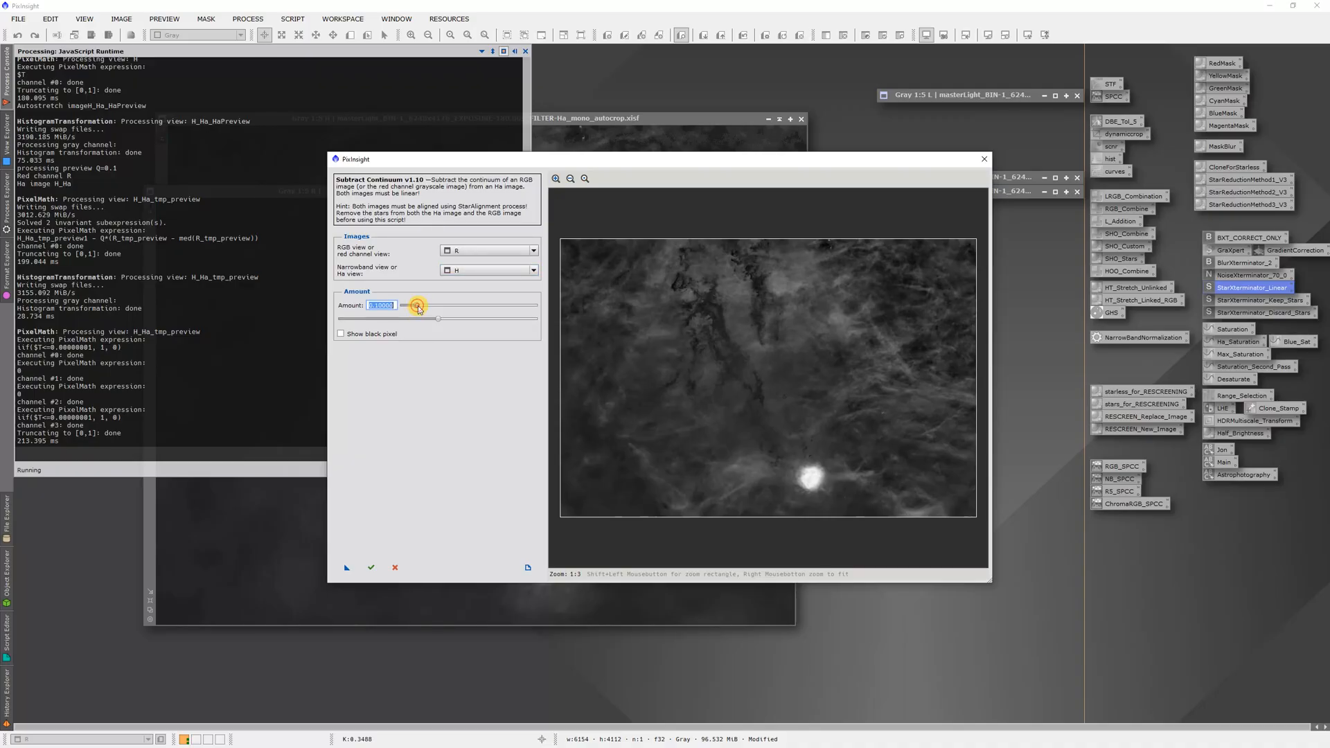
Set the continuum subtraction amount to about 0.295 and generate the continuum-subtracted Ha image.
{"action": "left_click_drag", "start_coordinate": [419, 310], "coordinate": [431, 309]}
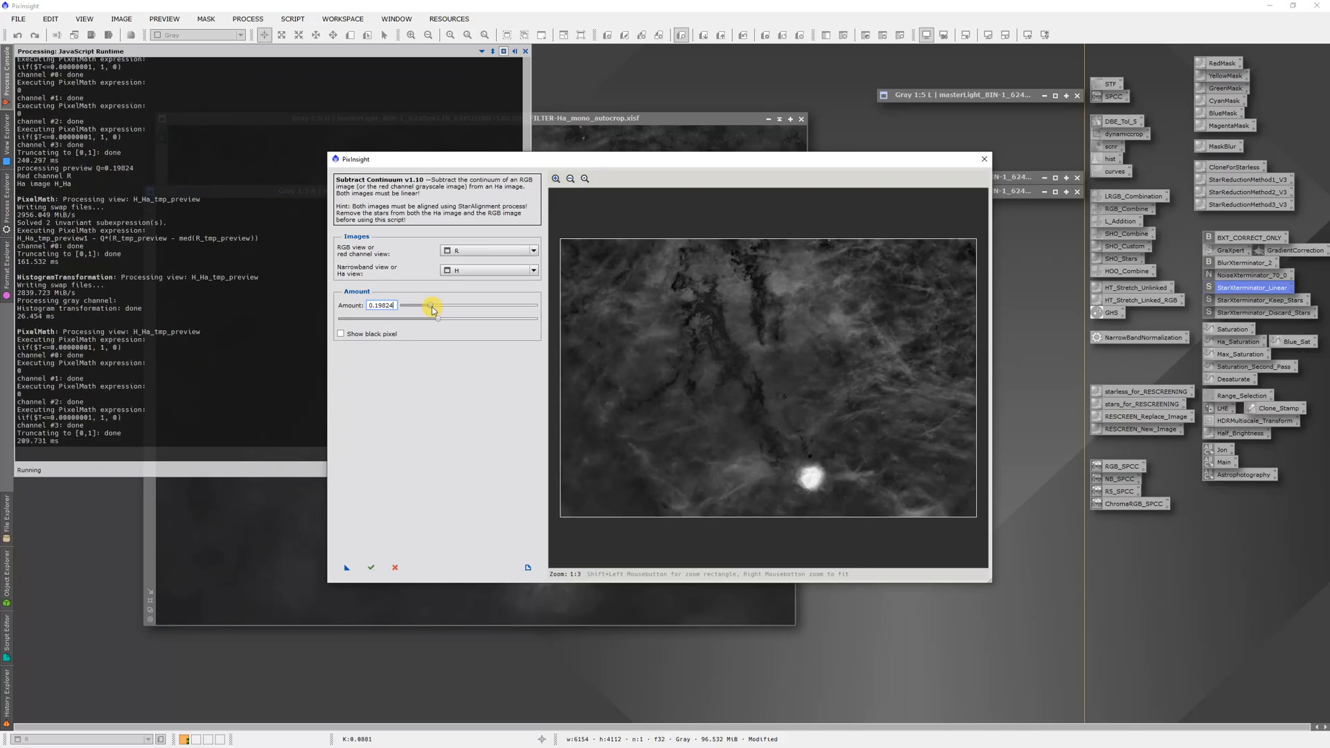
{"action": "left_click_drag", "start_coordinate": [430, 306], "coordinate": [522, 309]}
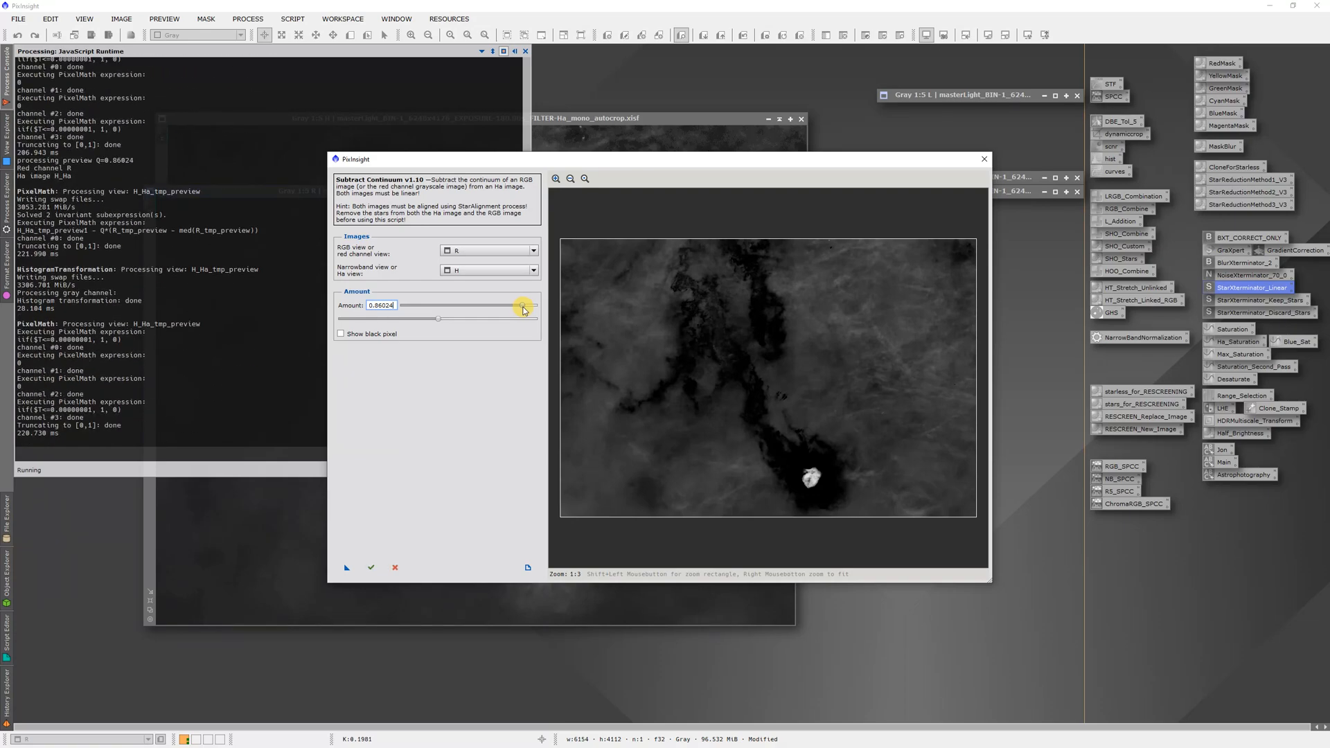
{"action": "left_click_drag", "start_coordinate": [524, 309], "coordinate": [424, 309]}
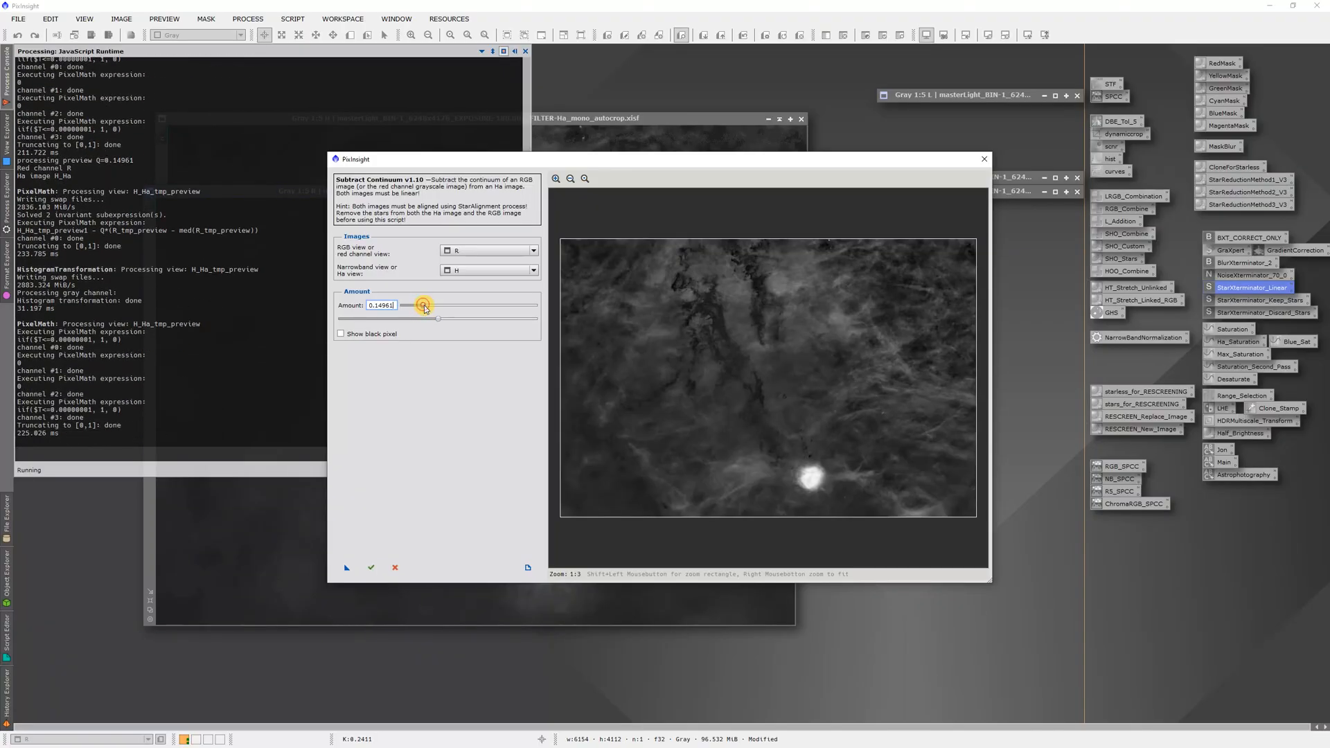
{"action": "left_click_drag", "start_coordinate": [424, 309], "coordinate": [430, 309]}
{"action": "mouse_move", "coordinate": [430, 309]}
{"action": "left_mouse_down"}
{"action": "mouse_move", "coordinate": [414, 309]}
{"action": "mouse_move", "coordinate": [432, 311]}
{"action": "left_mouse_up"}
{"action": "left_click_drag", "start_coordinate": [431, 308], "coordinate": [440, 308]}
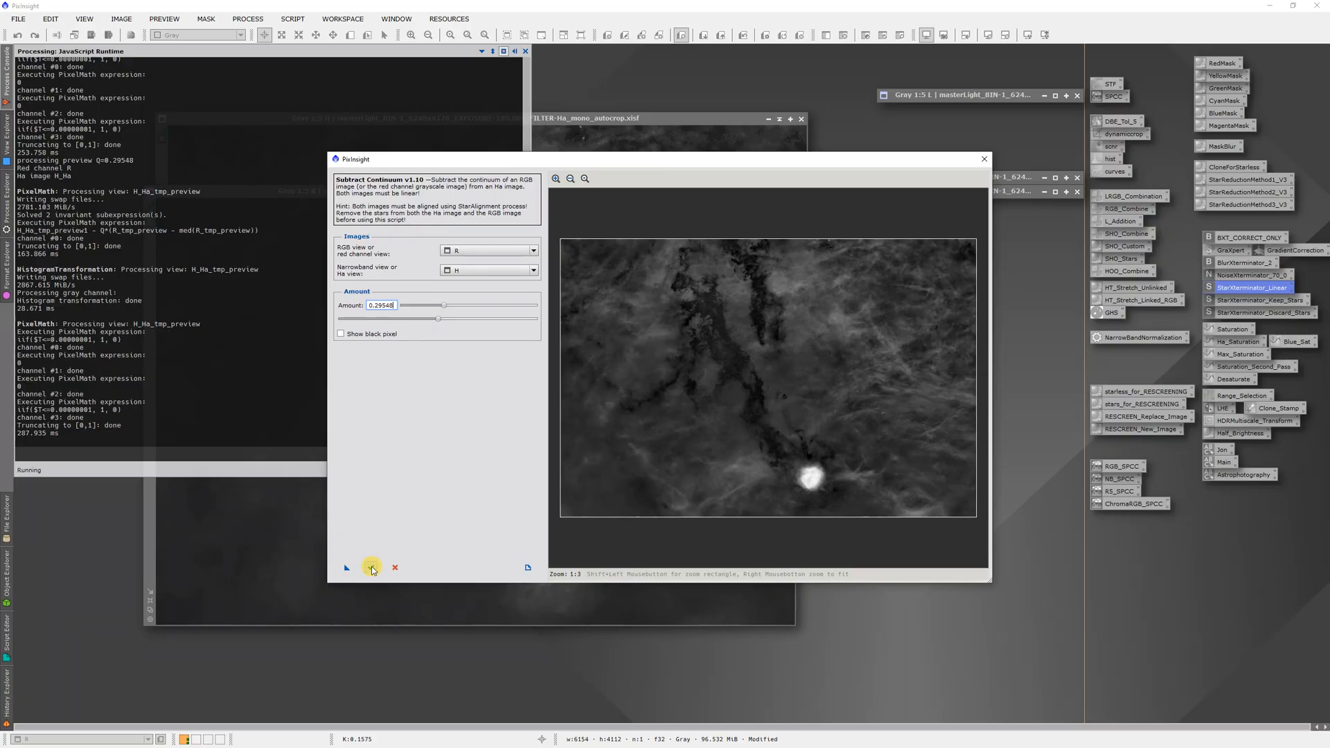
{"action": "left_click", "coordinate": [371, 567]}
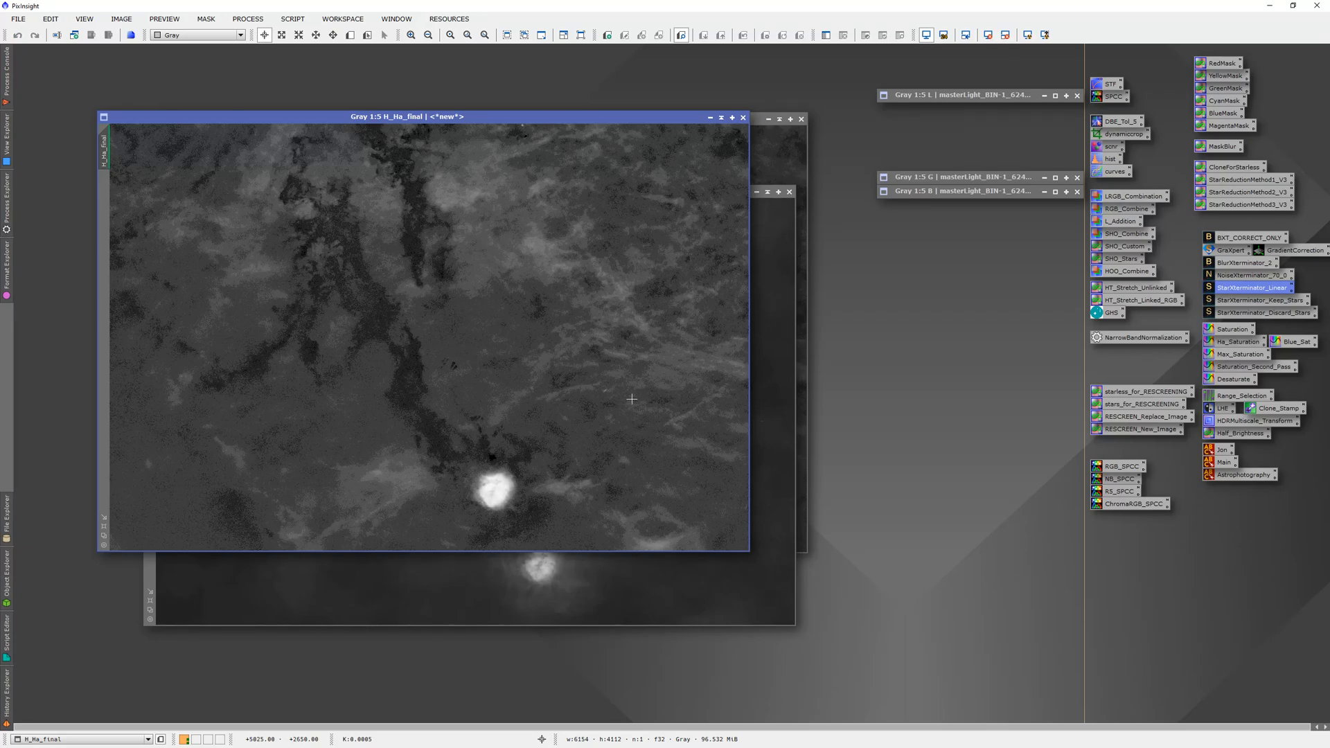
Undo the star removal on the R image and collapse the R and H images.
{"action": "left_click", "coordinate": [766, 351]}
{"action": "right_click", "coordinate": [555, 279]}
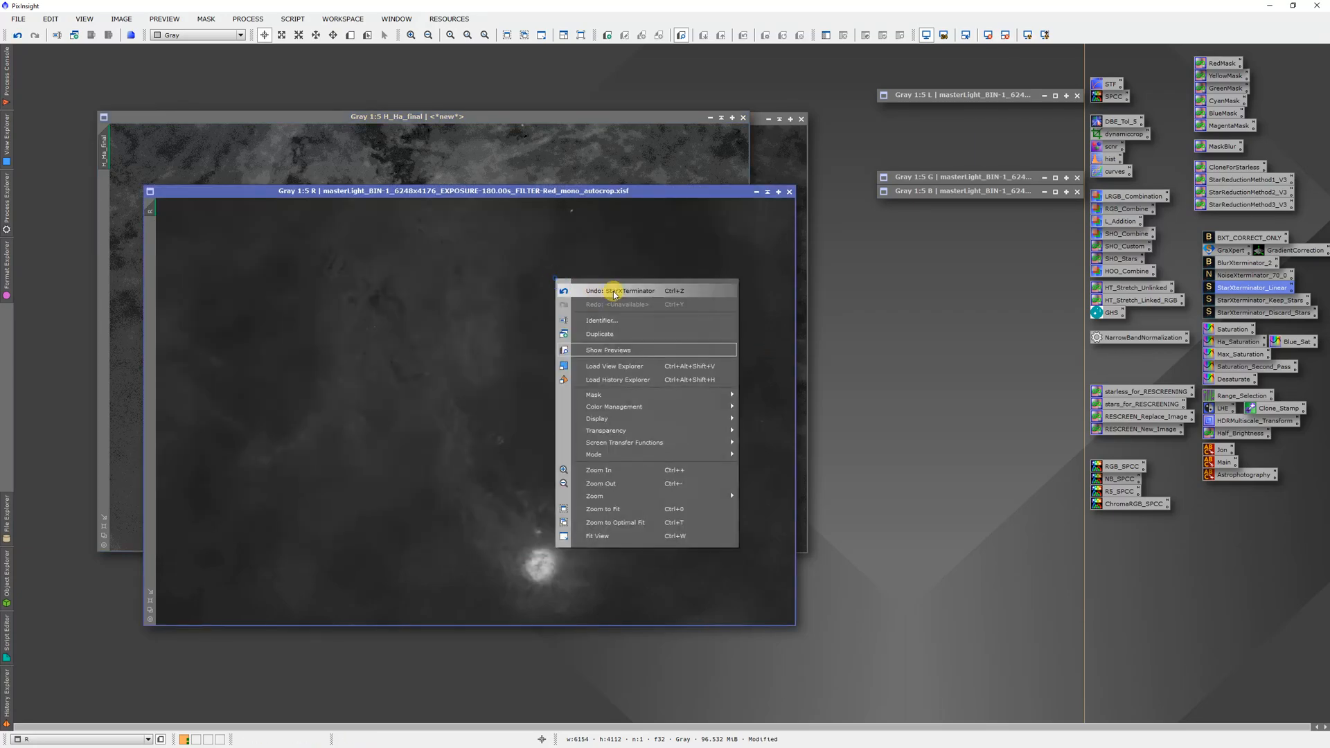
{"action": "left_click", "coordinate": [616, 292]}
{"action": "left_click", "coordinate": [768, 194]}
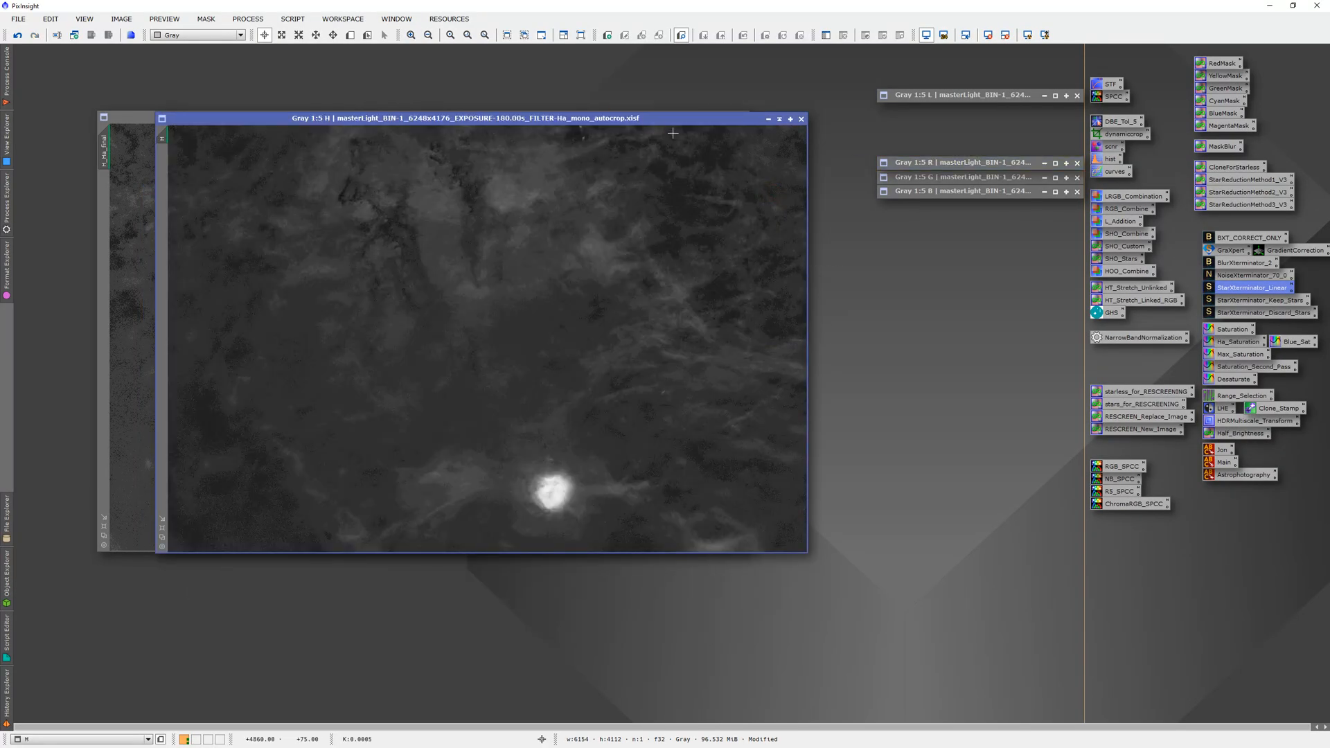
{"action": "left_click", "coordinate": [786, 123]}
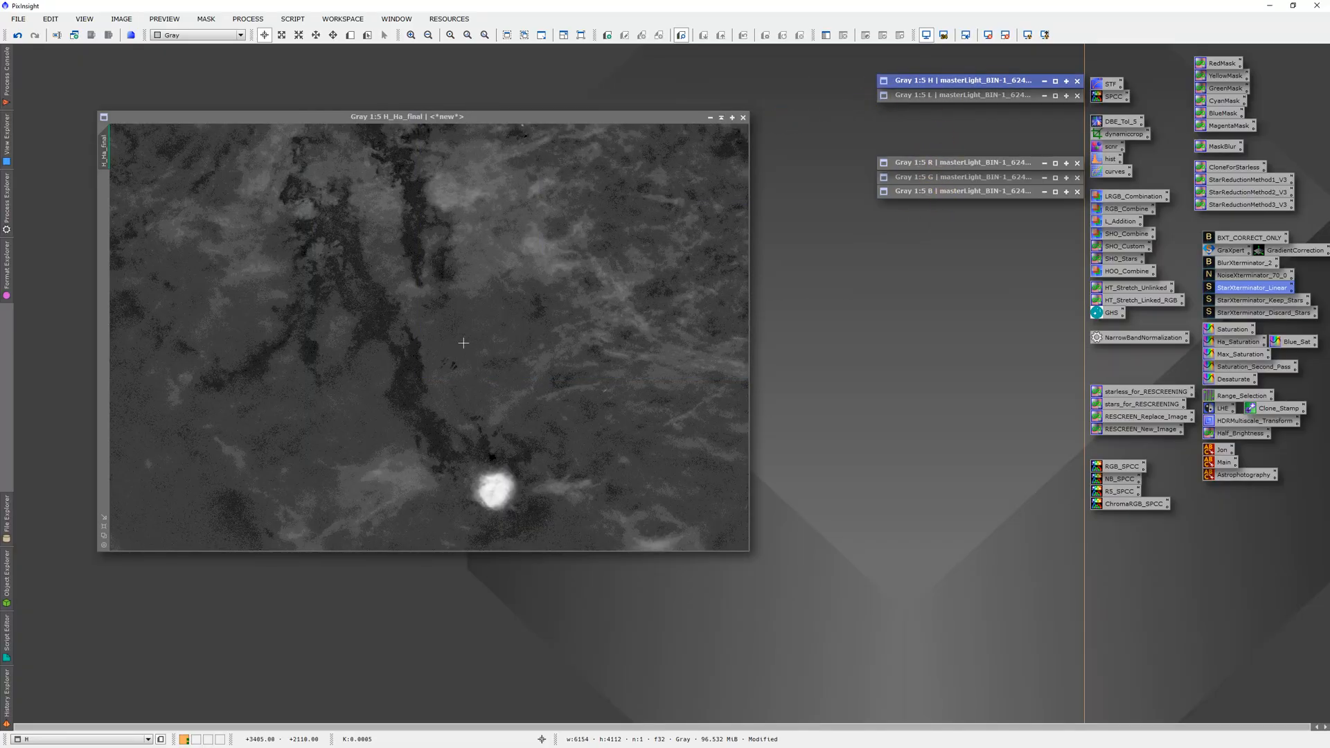
Set the GeneralizedHyperbolicStretch symmetry point from a sampled spot in H_Ha_final, and remove that image's screen stretch.
{"action": "left_click", "coordinate": [455, 299]}
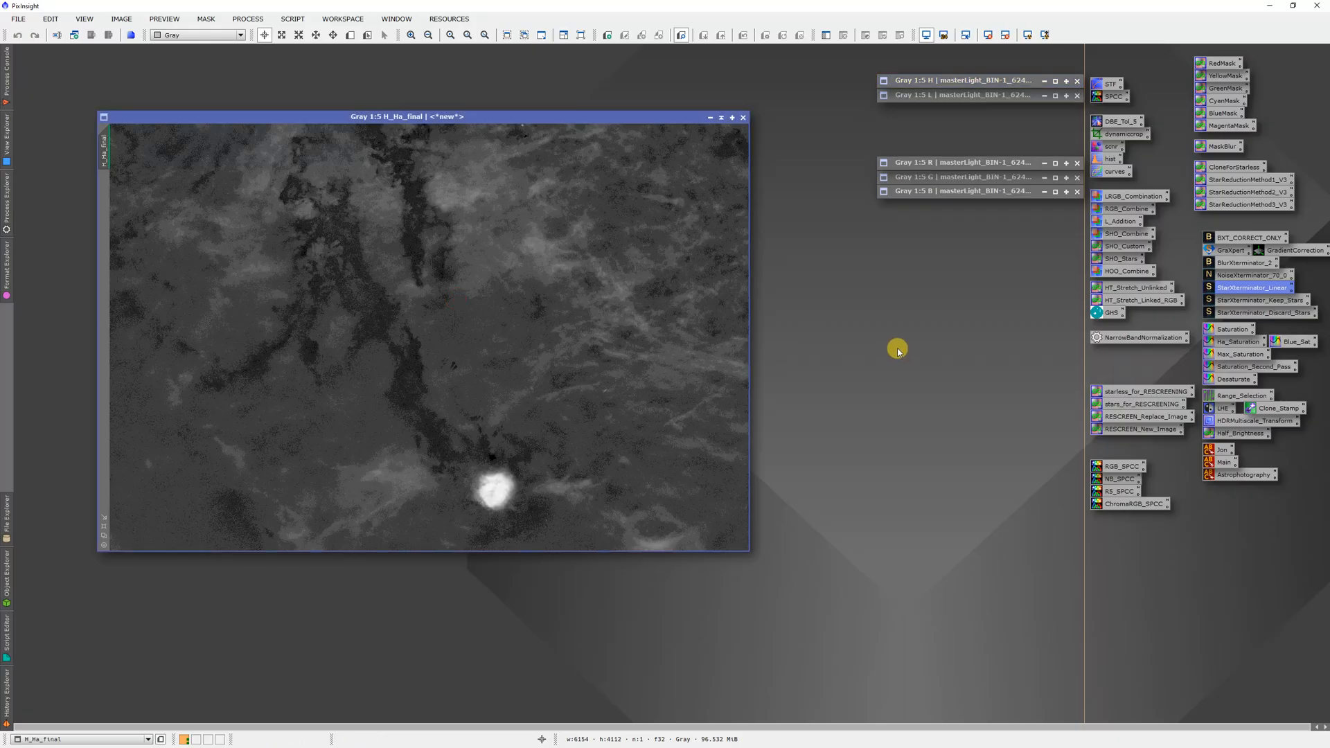
{"action": "double_click", "coordinate": [1103, 315]}
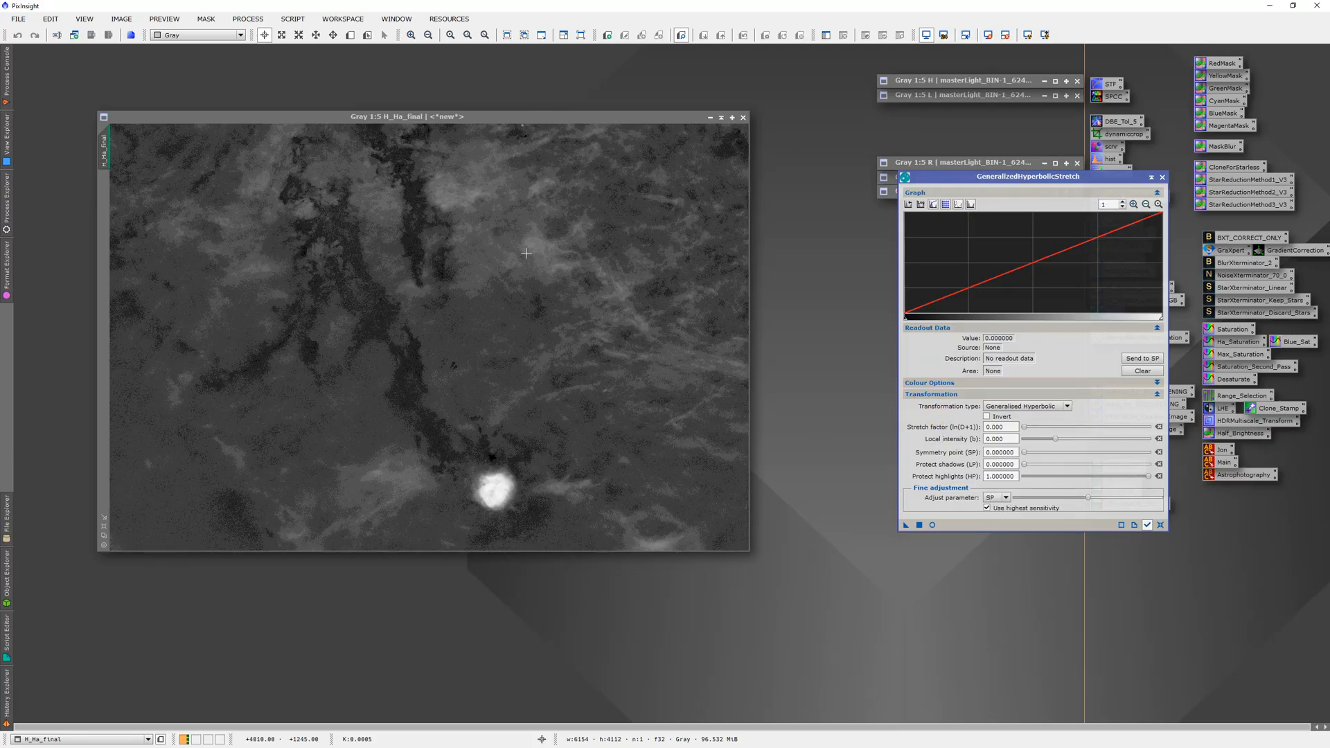
{"action": "left_click", "coordinate": [653, 380]}
{"action": "left_click", "coordinate": [1141, 358]}
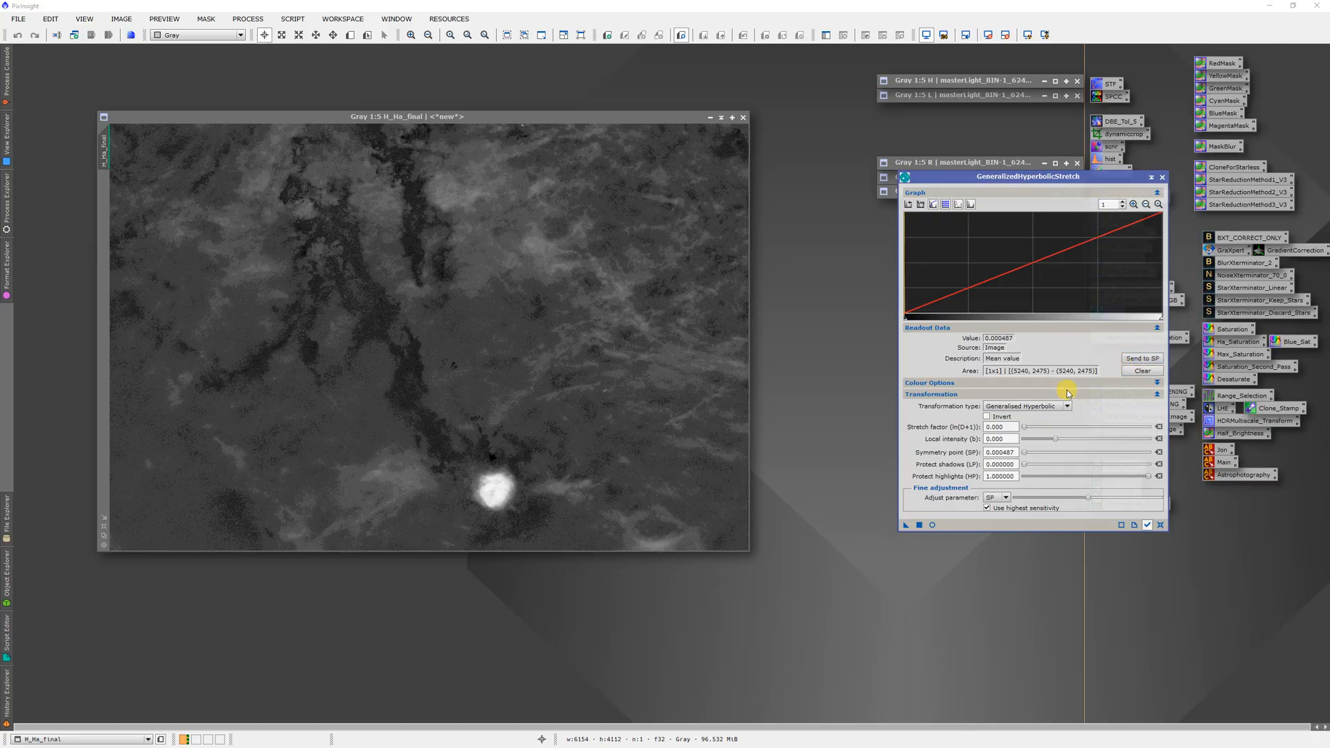
{"action": "left_click", "coordinate": [619, 261]}
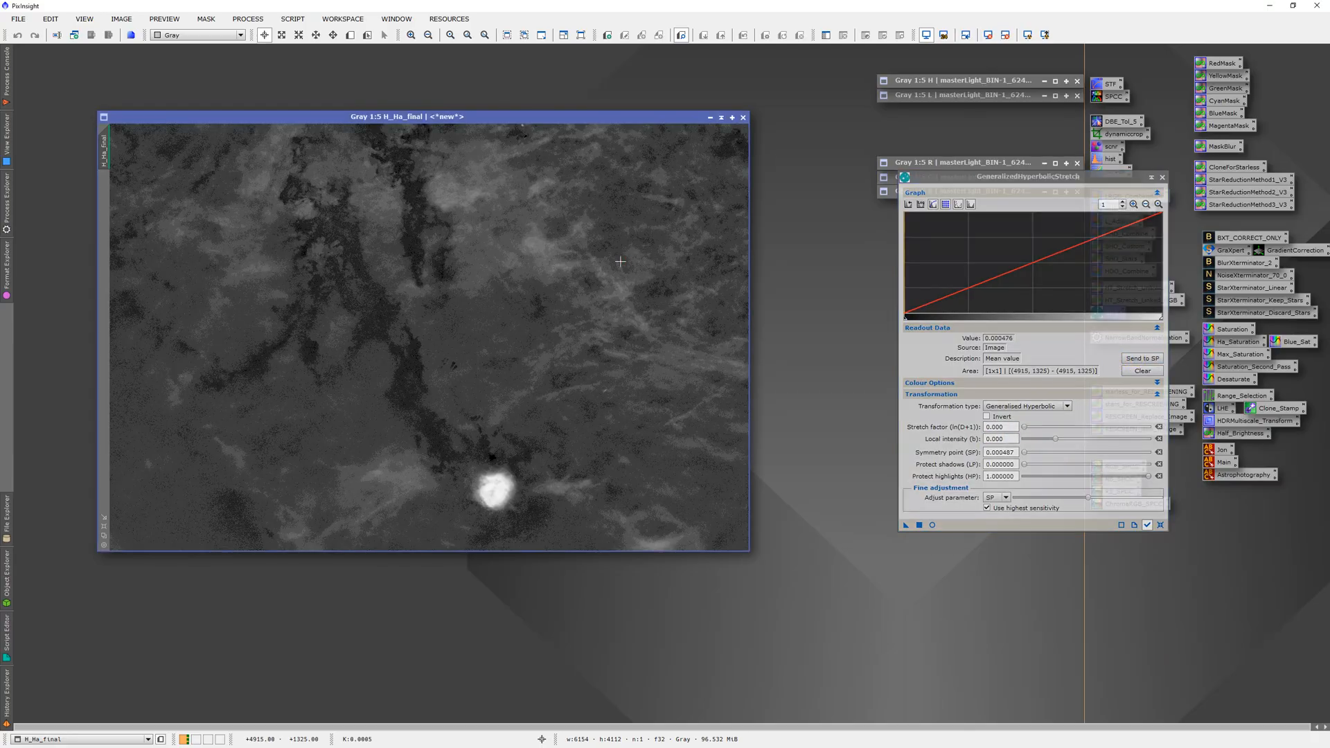
{"action": "key", "text": "F12"}
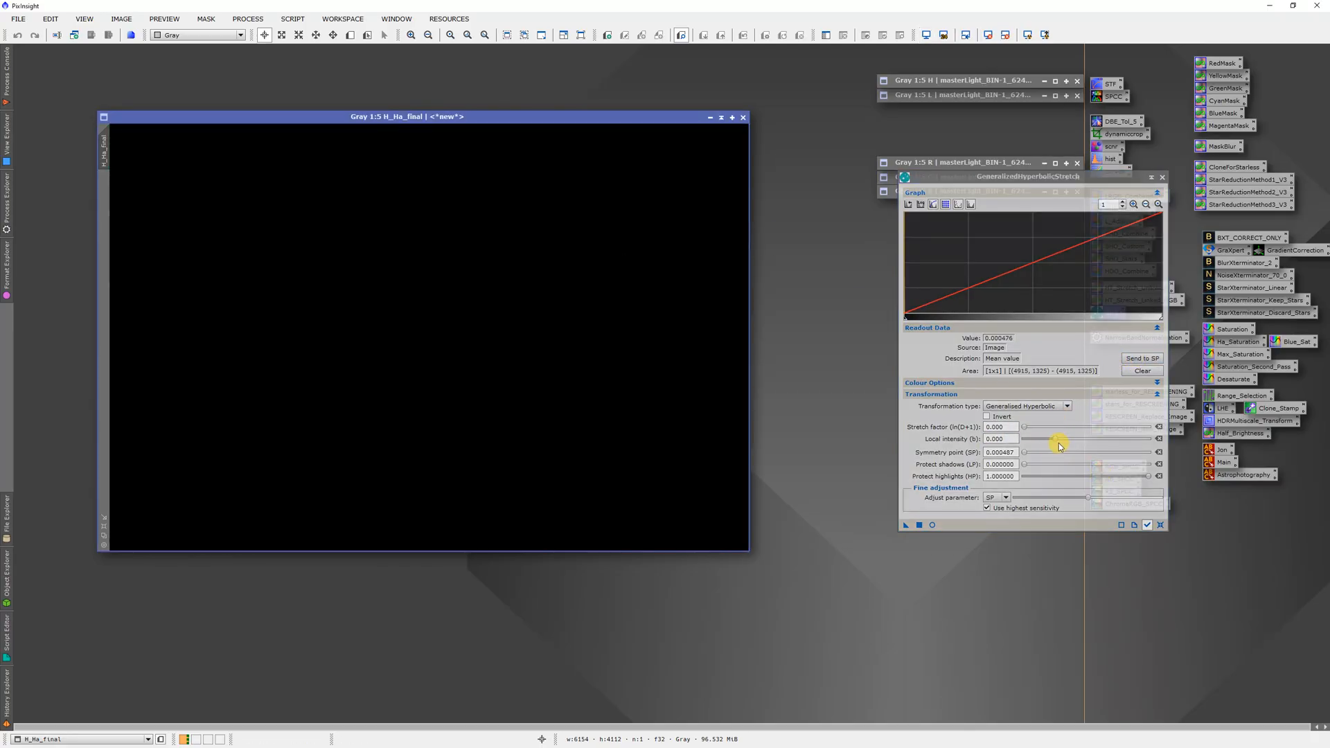
Stretch H_Ha_final with local intensity 15.00, stretch factor 6.530 and symmetry point 0.000471 using the real-time preview, and reset the settings.
{"action": "left_click_drag", "start_coordinate": [1058, 444], "coordinate": [1232, 427]}
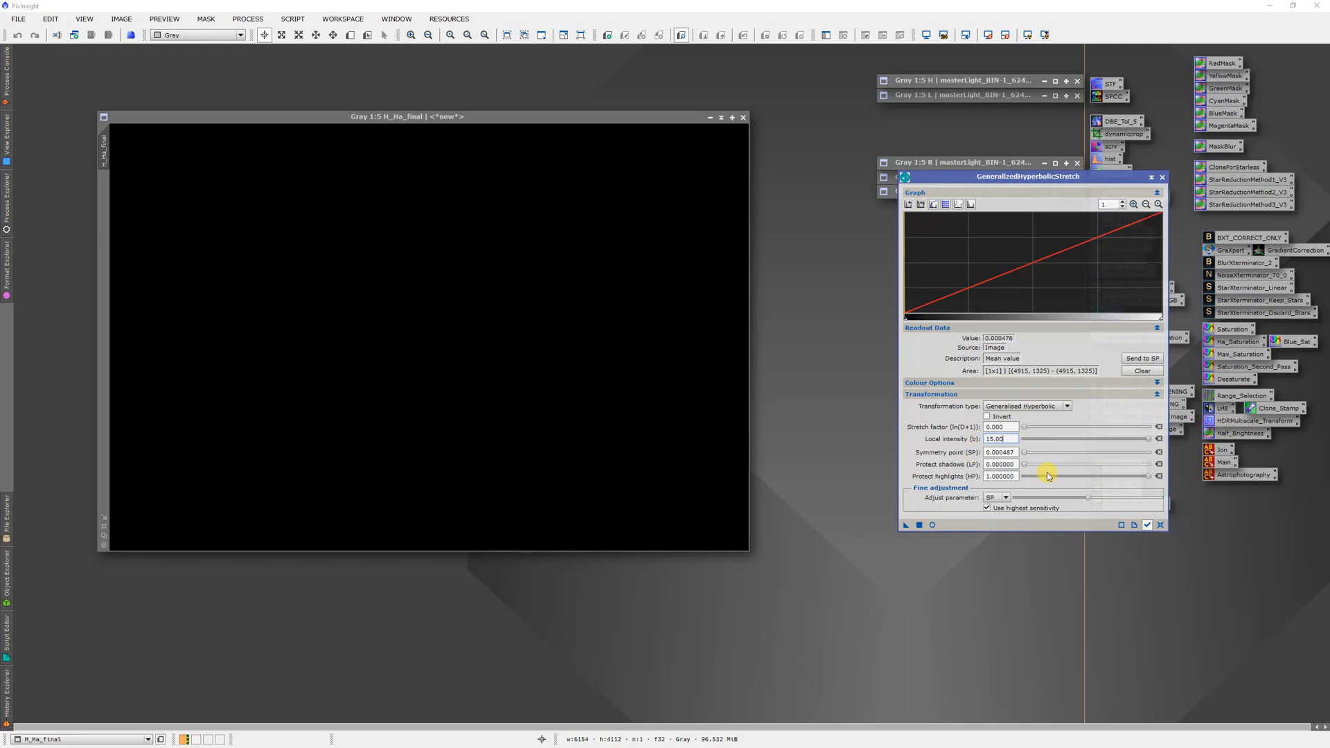
{"action": "left_click_drag", "start_coordinate": [1024, 427], "coordinate": [1067, 431]}
{"action": "left_click", "coordinate": [931, 525]}
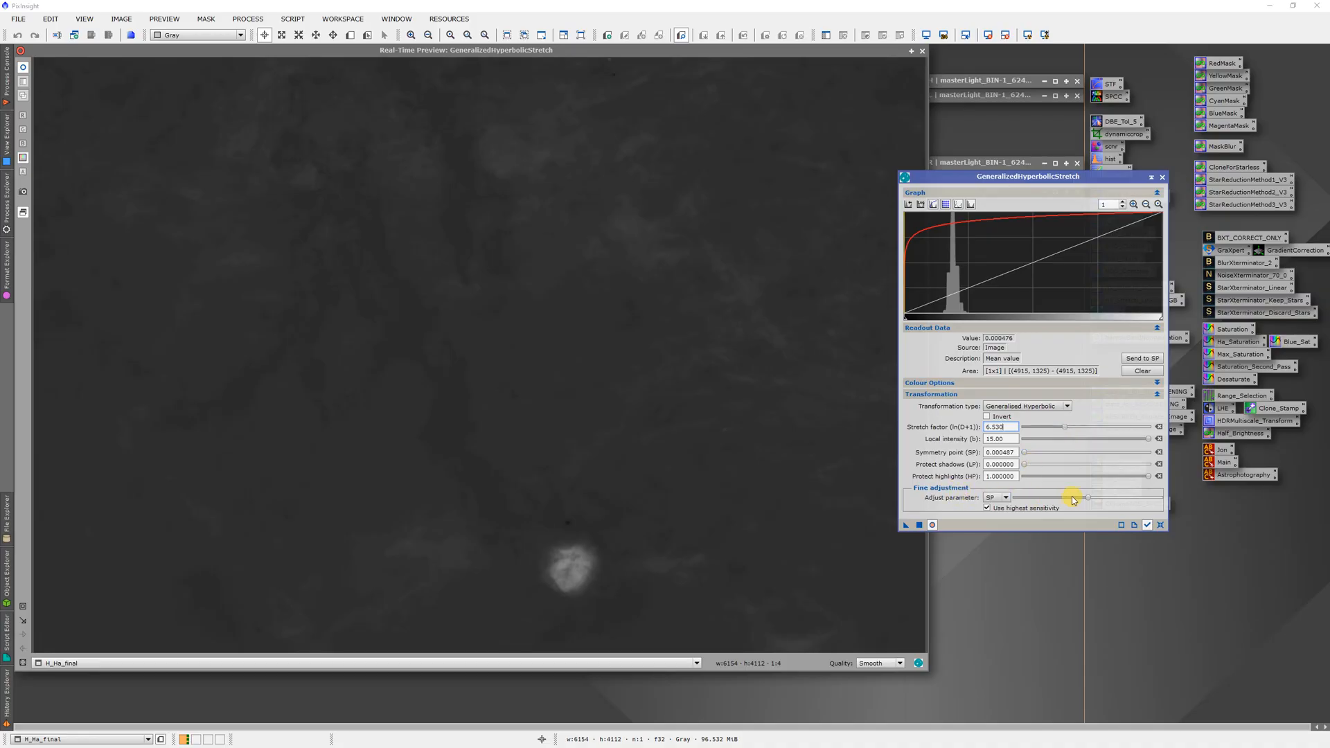
{"action": "mouse_move", "coordinate": [1089, 498]}
{"action": "left_mouse_down"}
{"action": "mouse_move", "coordinate": [1063, 502]}
{"action": "mouse_move", "coordinate": [1085, 507]}
{"action": "left_mouse_up"}
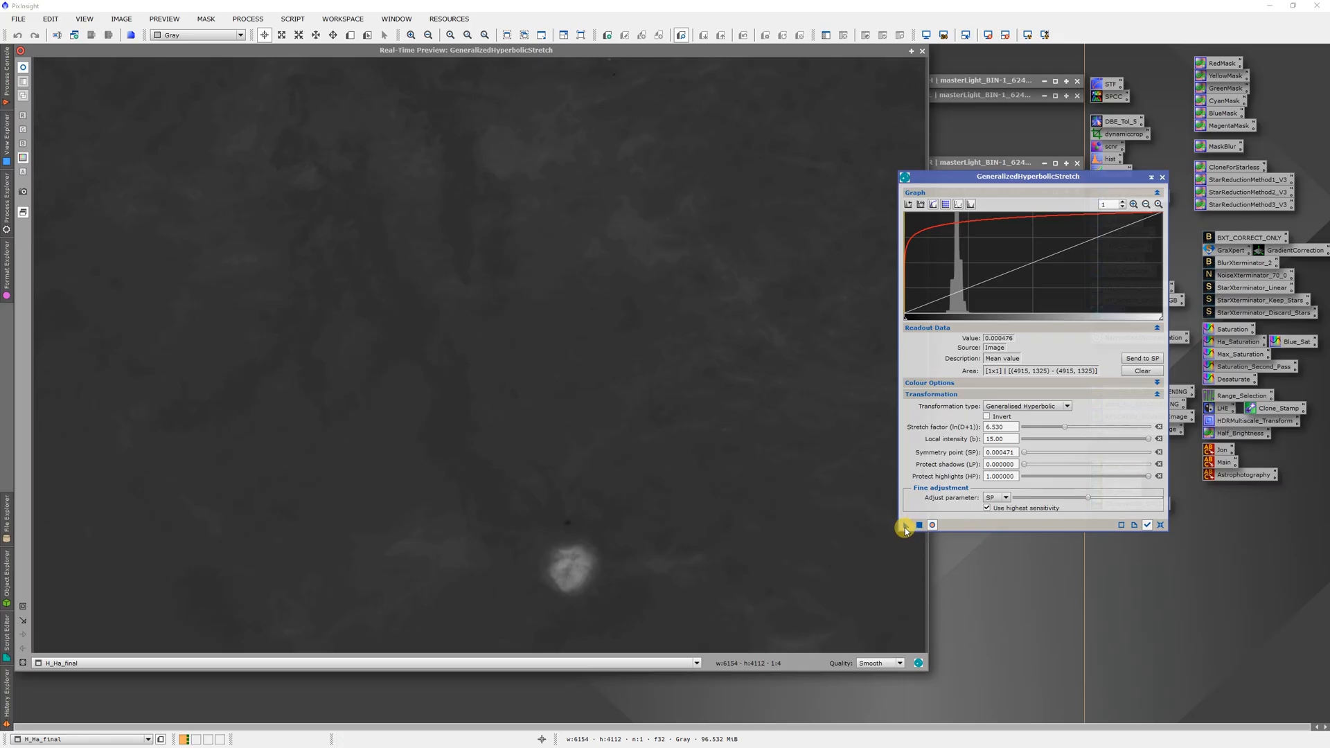
{"action": "left_click_drag", "start_coordinate": [905, 524], "coordinate": [703, 280]}
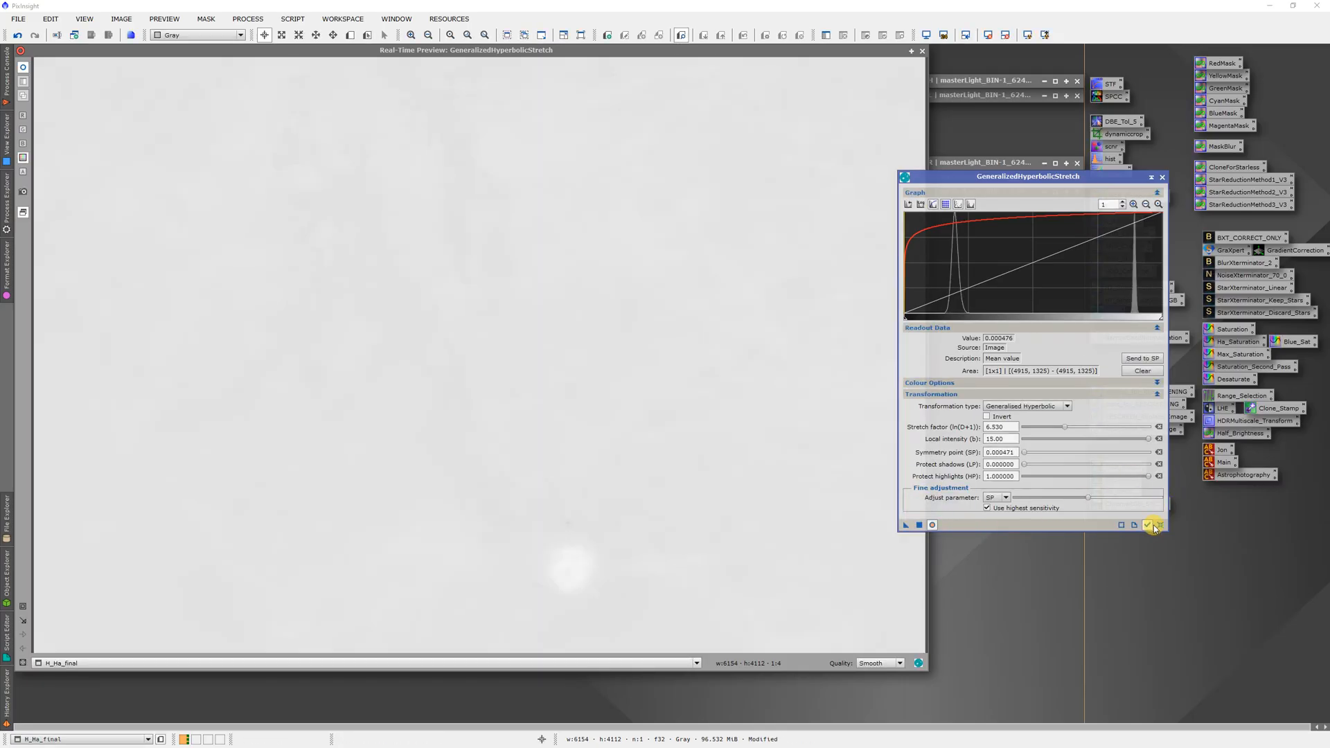
{"action": "left_click", "coordinate": [1159, 524]}
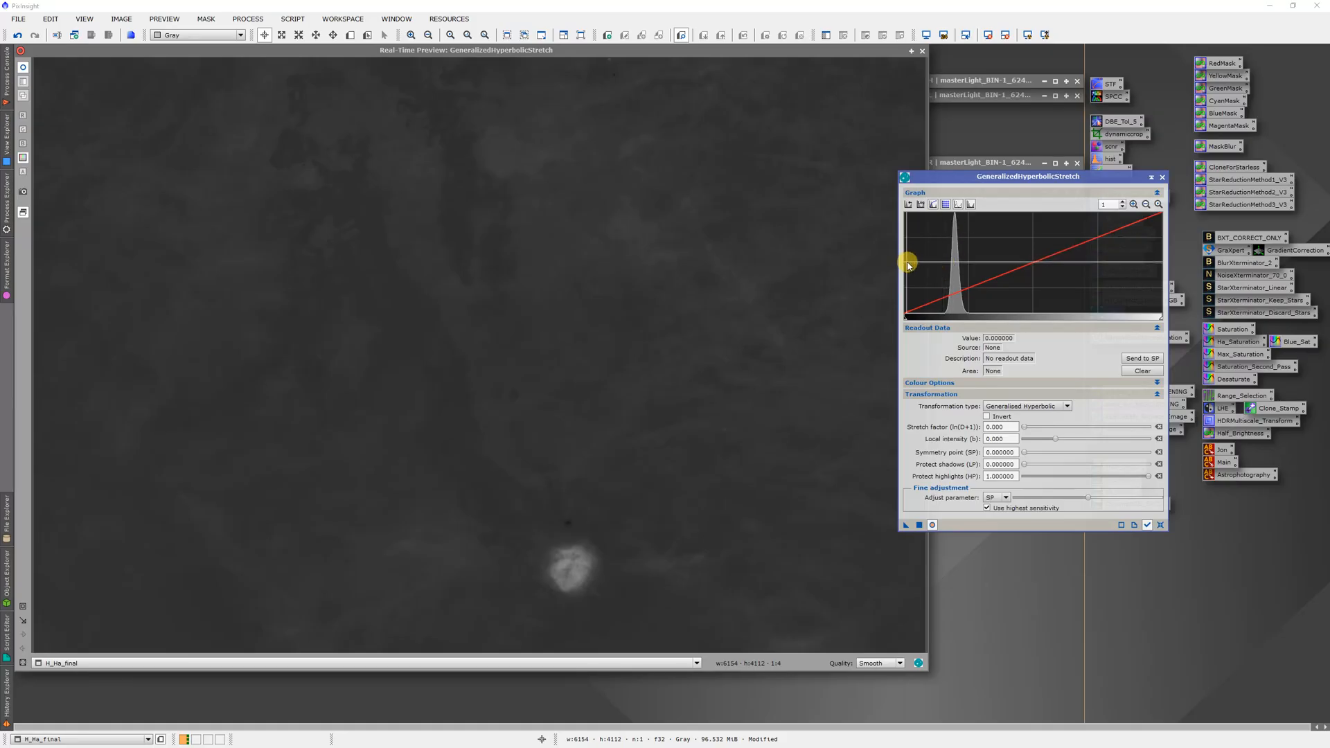
Apply a linear transformation with blackpoint 0.150000 to H_Ha_final, and reset the stretch settings.
{"action": "left_click", "coordinate": [1033, 408]}
{"action": "left_click", "coordinate": [1011, 448]}
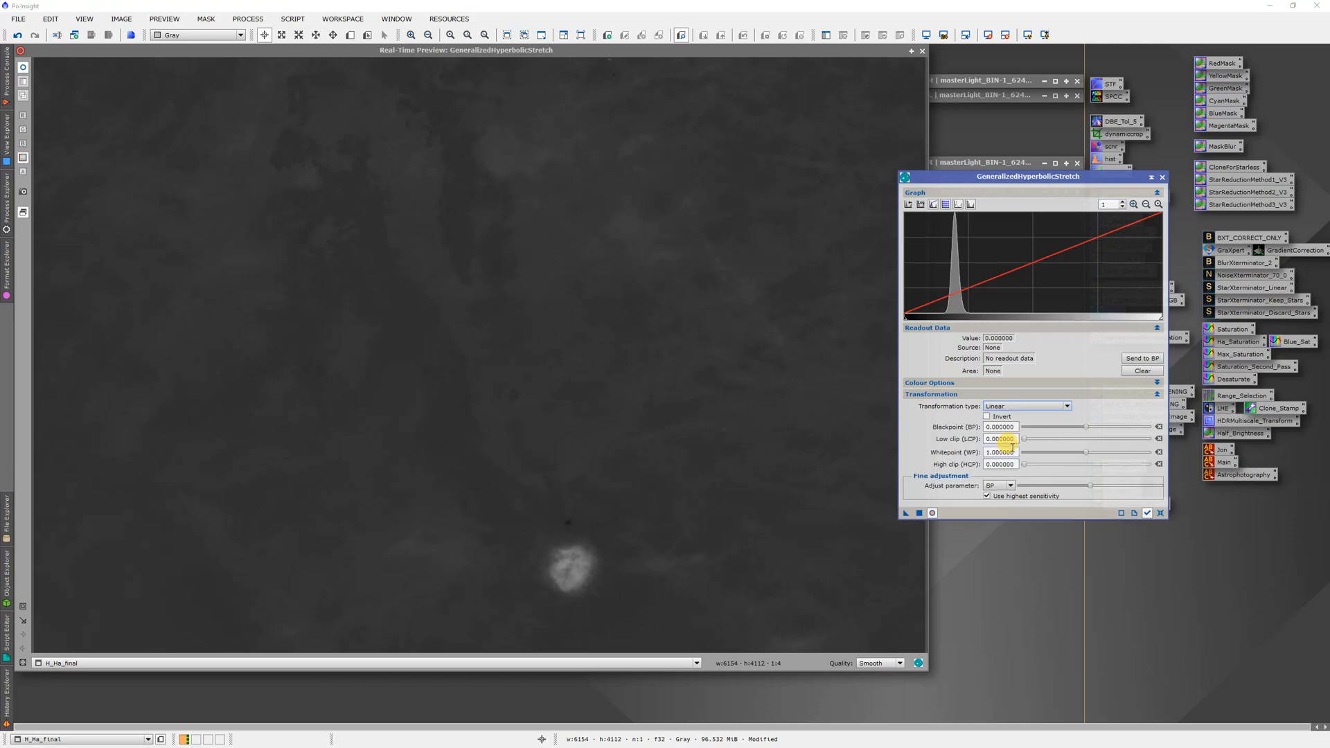
{"action": "left_click_drag", "start_coordinate": [1085, 429], "coordinate": [1096, 431]}
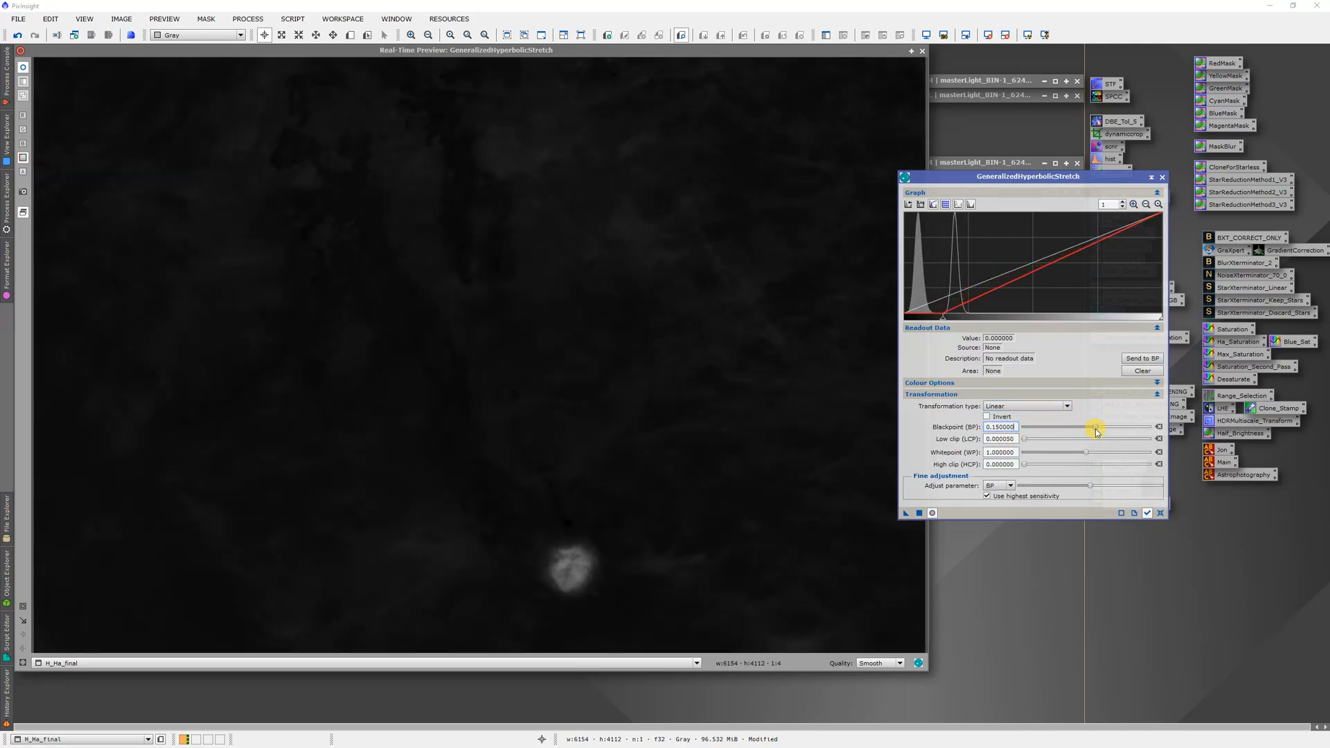
{"action": "left_click", "coordinate": [919, 512]}
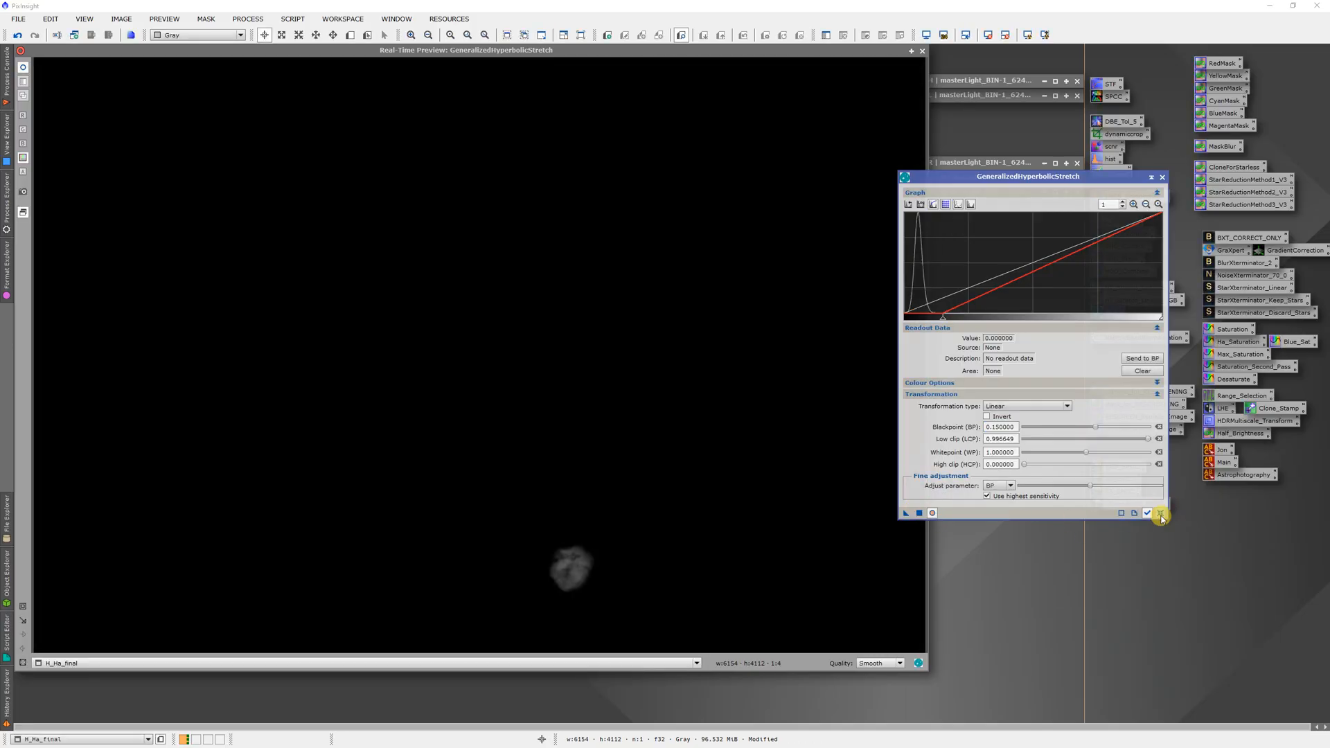
{"action": "left_click", "coordinate": [1160, 512]}
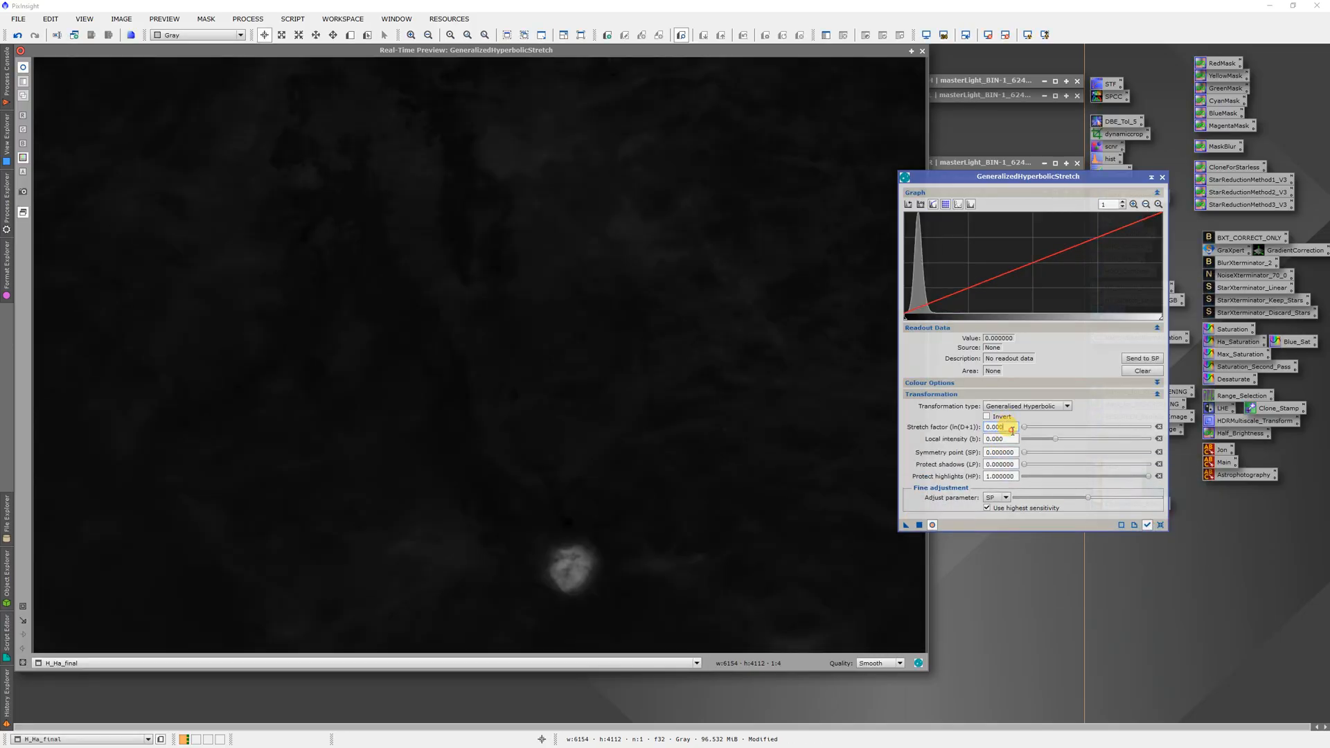
Set up a second Generalised Hyperbolic stretch with stretch factor 1.760 and symmetry point 0.100000.
{"action": "left_click_drag", "start_coordinate": [1012, 430], "coordinate": [939, 418]}
{"action": "key", "text": "Return"}
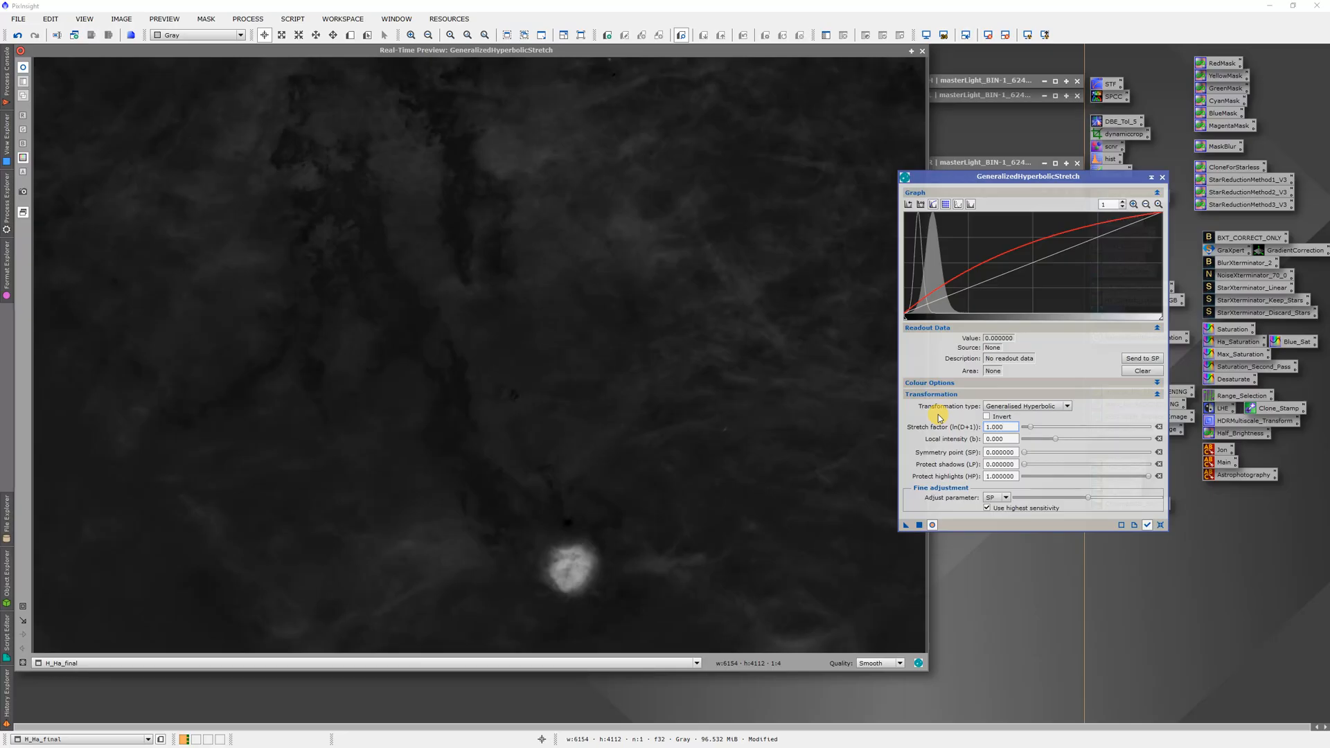
{"action": "left_click", "coordinate": [1026, 456]}
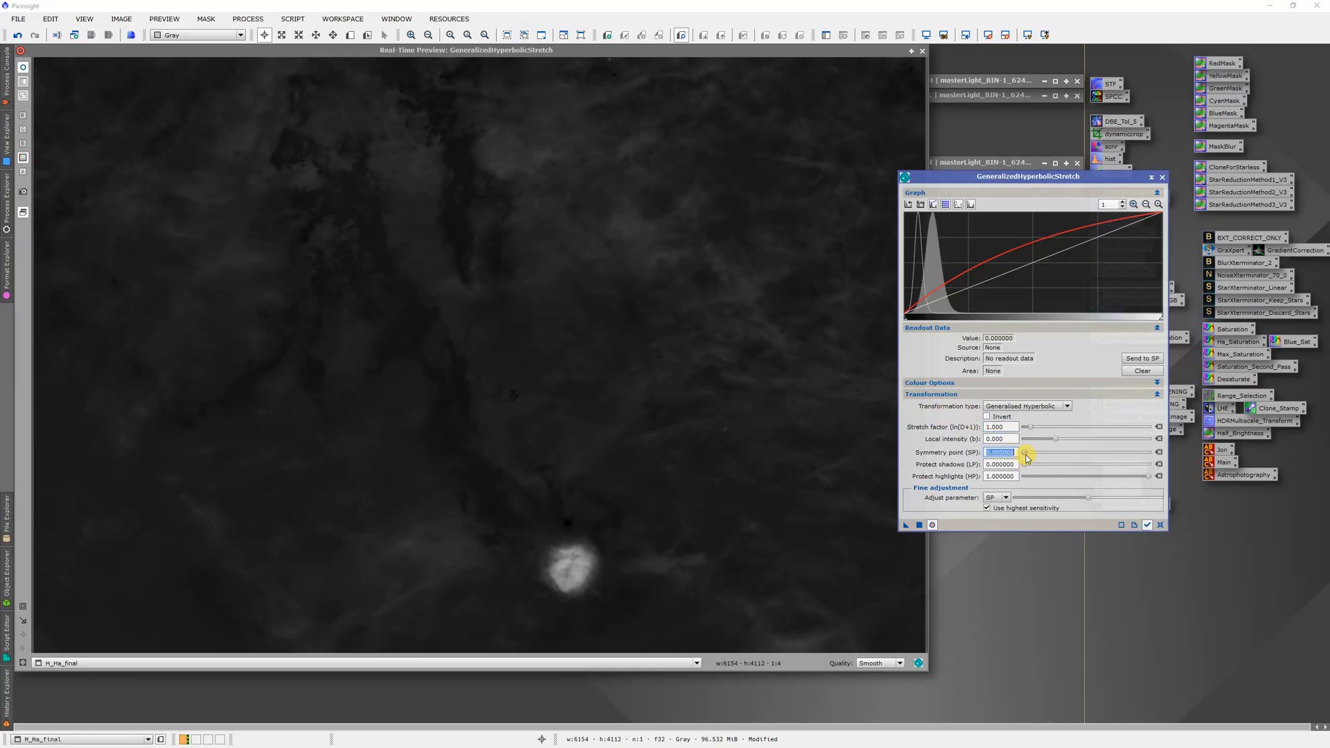
{"action": "mouse_move", "coordinate": [1026, 457]}
{"action": "left_mouse_down"}
{"action": "mouse_move", "coordinate": [1045, 455]}
{"action": "mouse_move", "coordinate": [1003, 455]}
{"action": "mouse_move", "coordinate": [1034, 430]}
{"action": "left_mouse_up"}
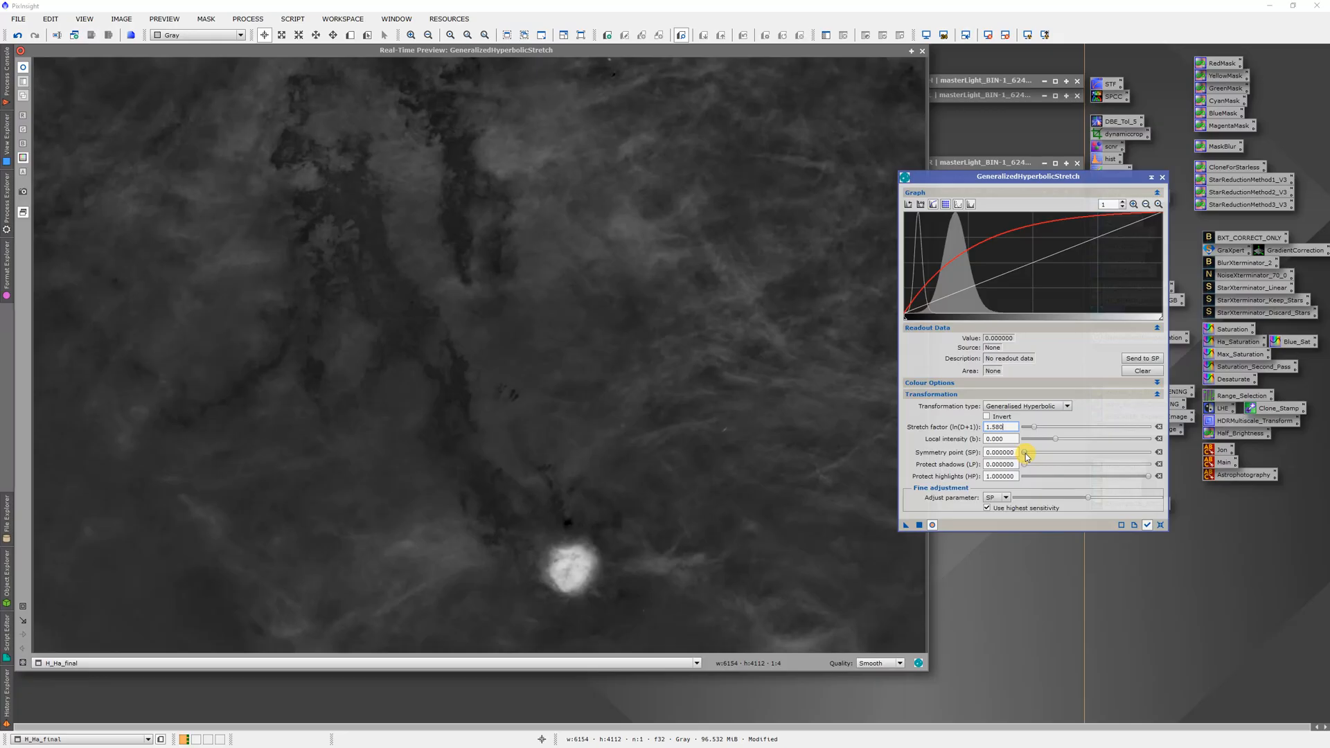
{"action": "left_click_drag", "start_coordinate": [1024, 455], "coordinate": [1039, 456]}
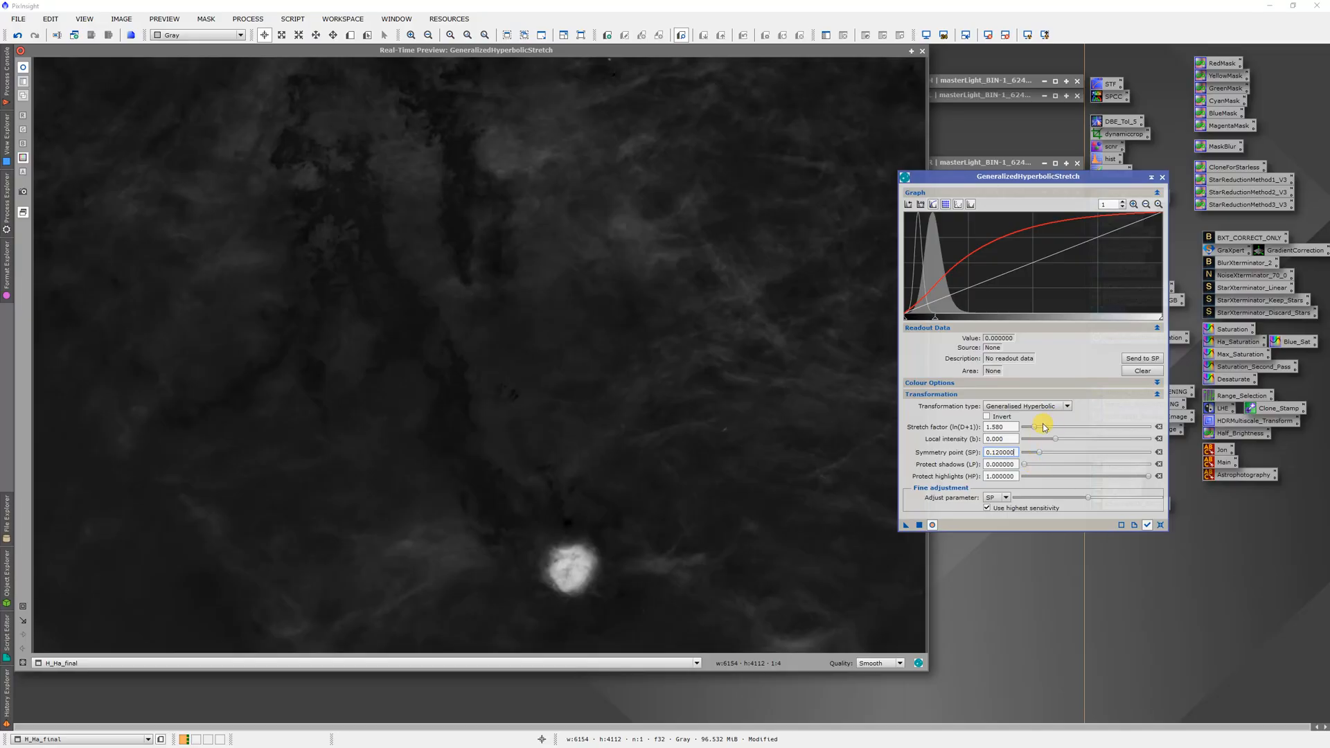
{"action": "left_click_drag", "start_coordinate": [1036, 429], "coordinate": [1036, 456]}
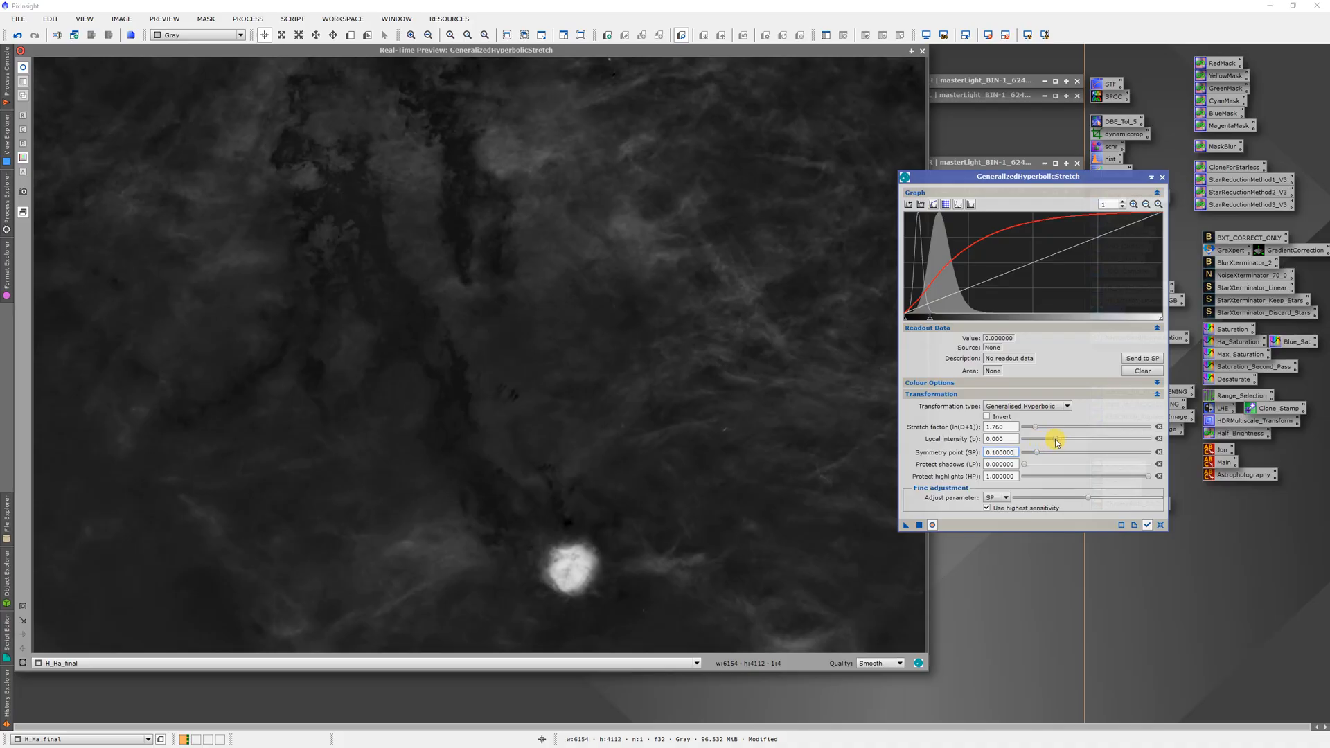
Raise the local intensity to 11.32, apply the second stretch to H_Ha_final and reset the settings.
{"action": "left_click_drag", "start_coordinate": [1055, 438], "coordinate": [1126, 443]}
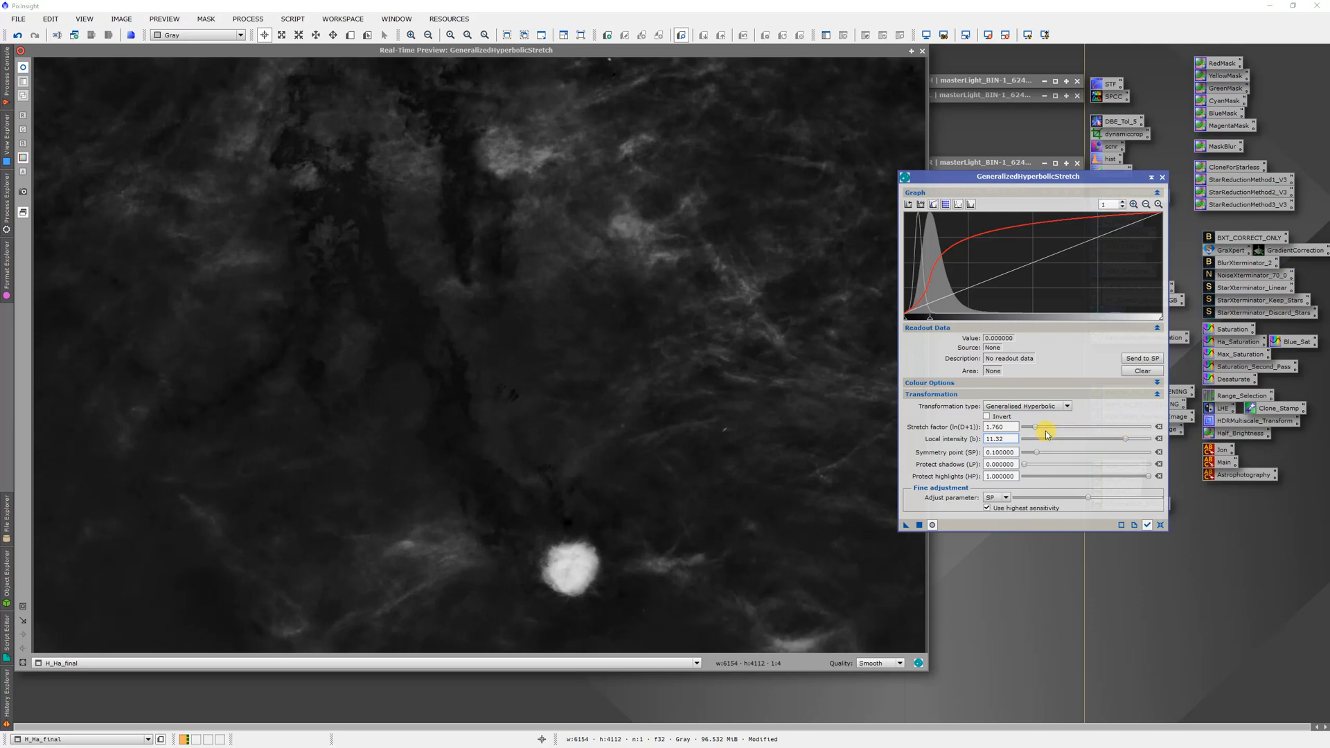
{"action": "left_click_drag", "start_coordinate": [1035, 457], "coordinate": [1036, 457]}
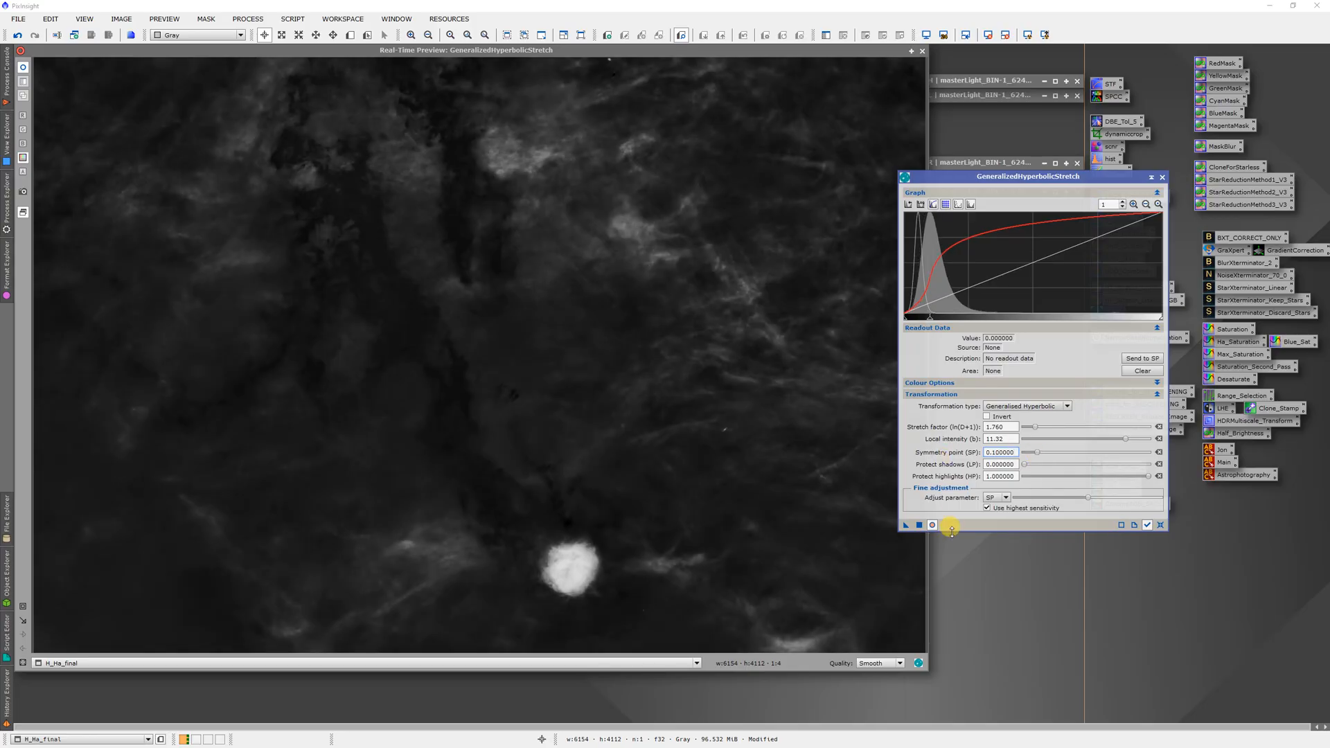
{"action": "left_click", "coordinate": [920, 525]}
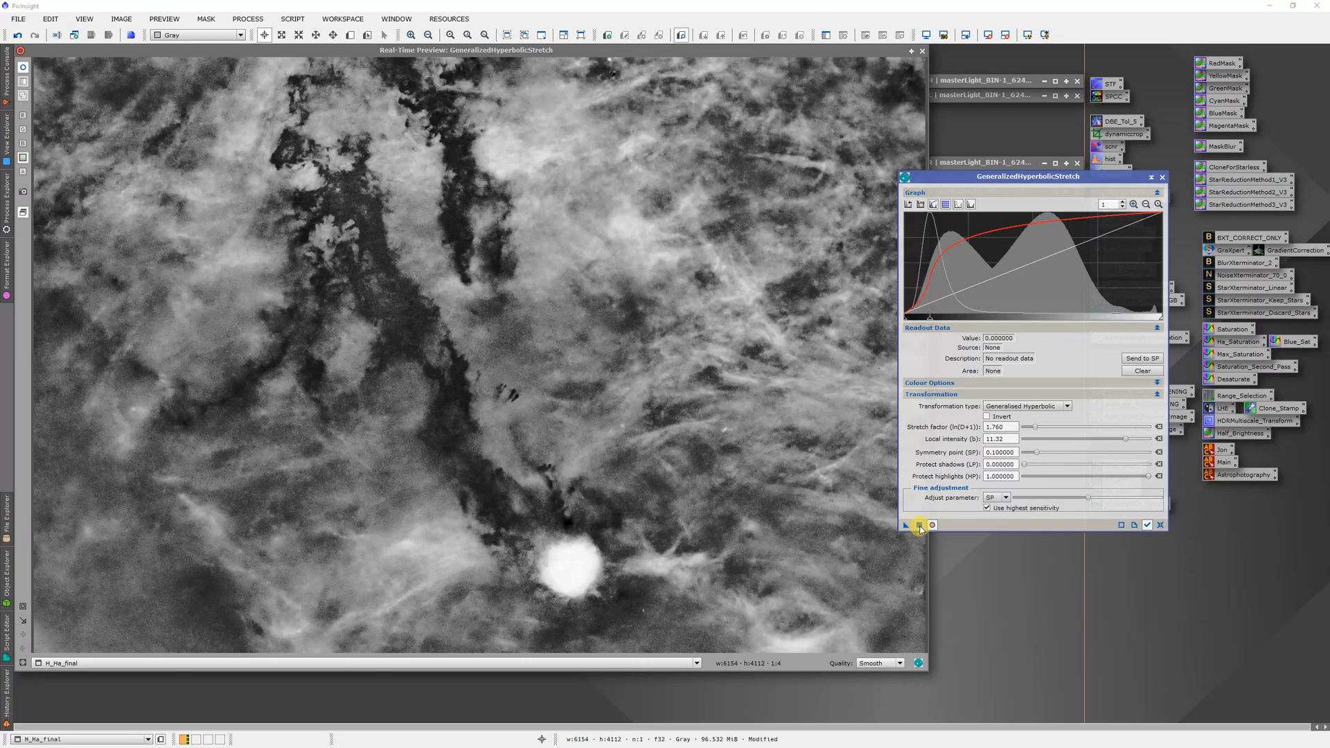
{"action": "left_click", "coordinate": [1160, 524]}
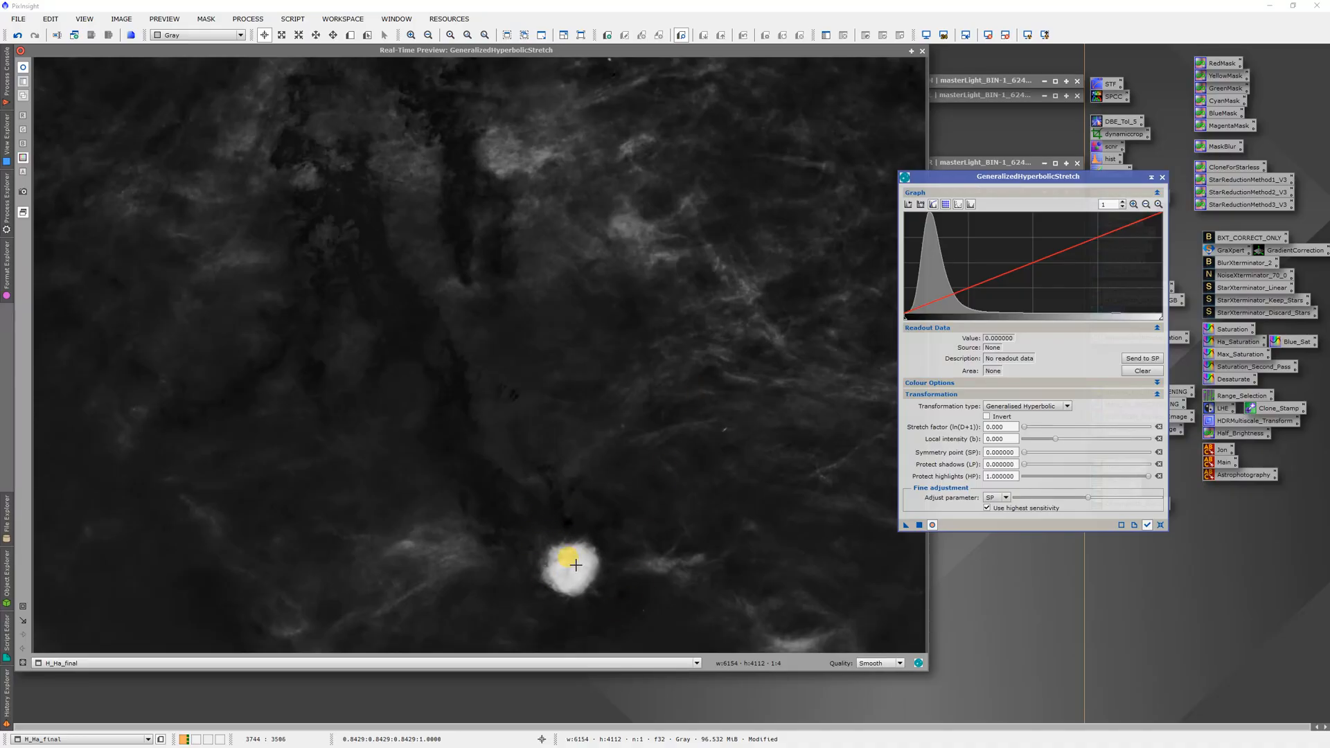
Close the stretch process and its preview, and run NoiseXTerminator on H_Ha_final with Denoise 1.00 and Detail 0.00.
{"action": "left_click", "coordinate": [1162, 178]}
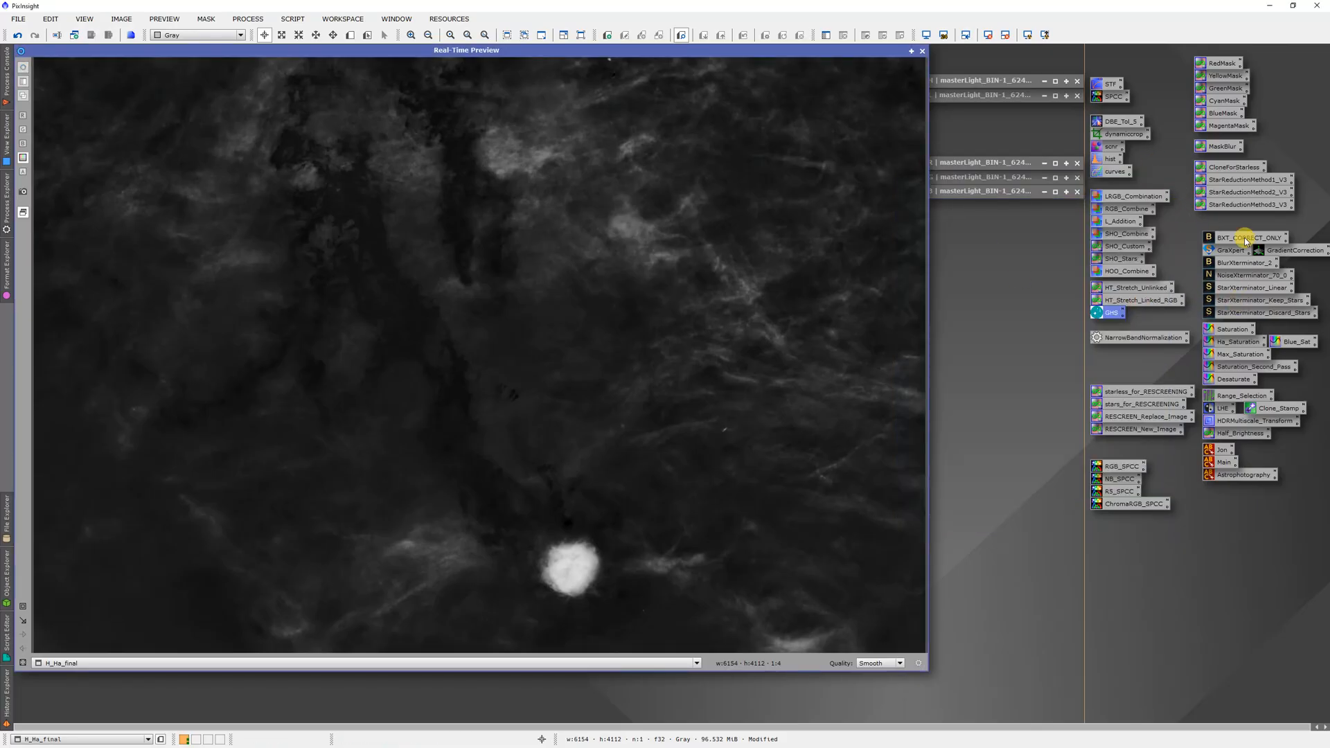
{"action": "double_click", "coordinate": [1246, 275]}
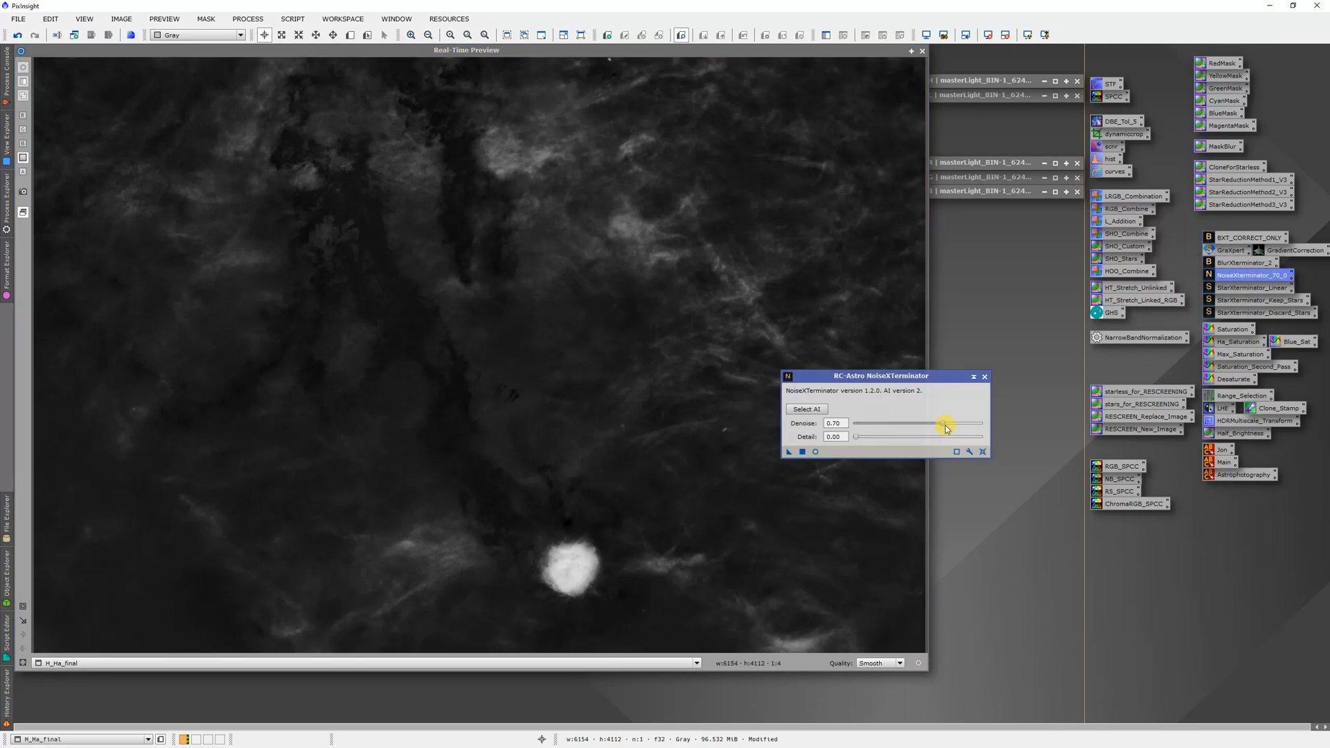
{"action": "left_click_drag", "start_coordinate": [941, 425], "coordinate": [1003, 424]}
{"action": "left_click_drag", "start_coordinate": [790, 452], "coordinate": [796, 454]}
{"action": "left_click", "coordinate": [922, 50]}
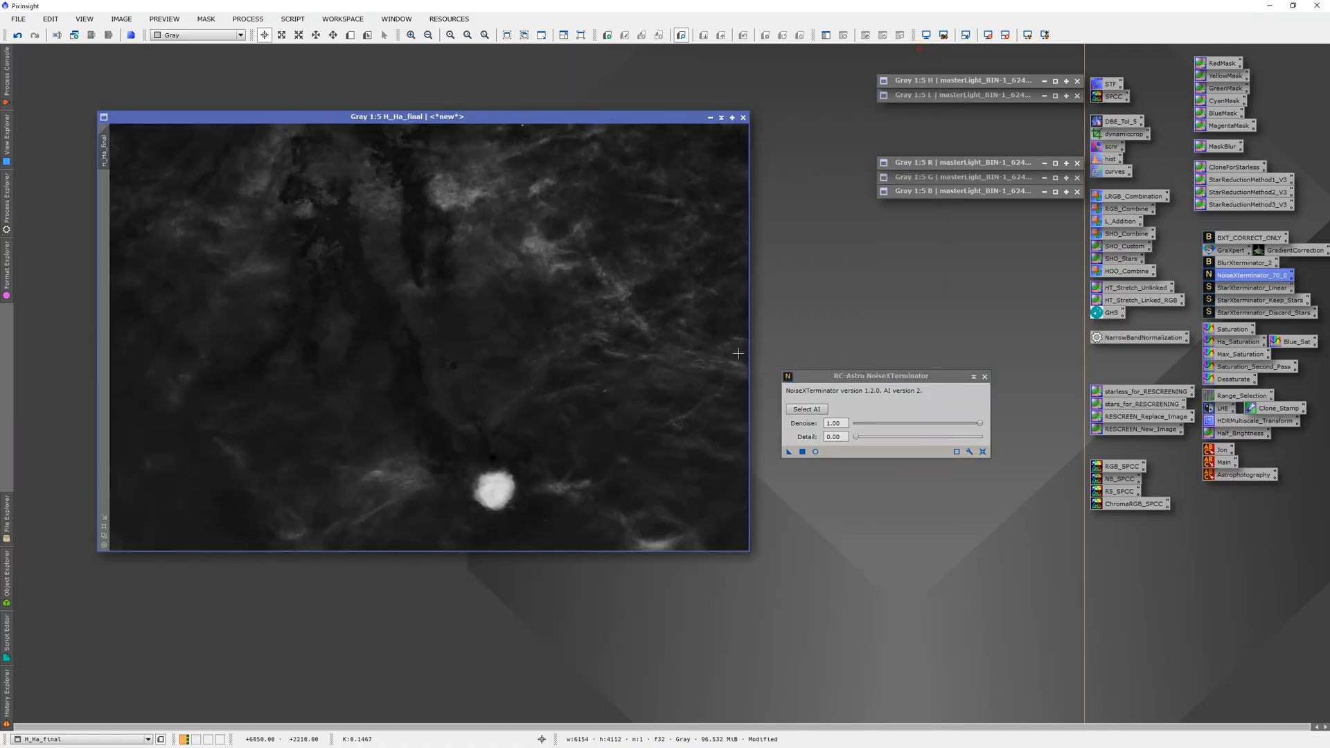
{"action": "left_click_drag", "start_coordinate": [788, 451], "coordinate": [471, 351]}
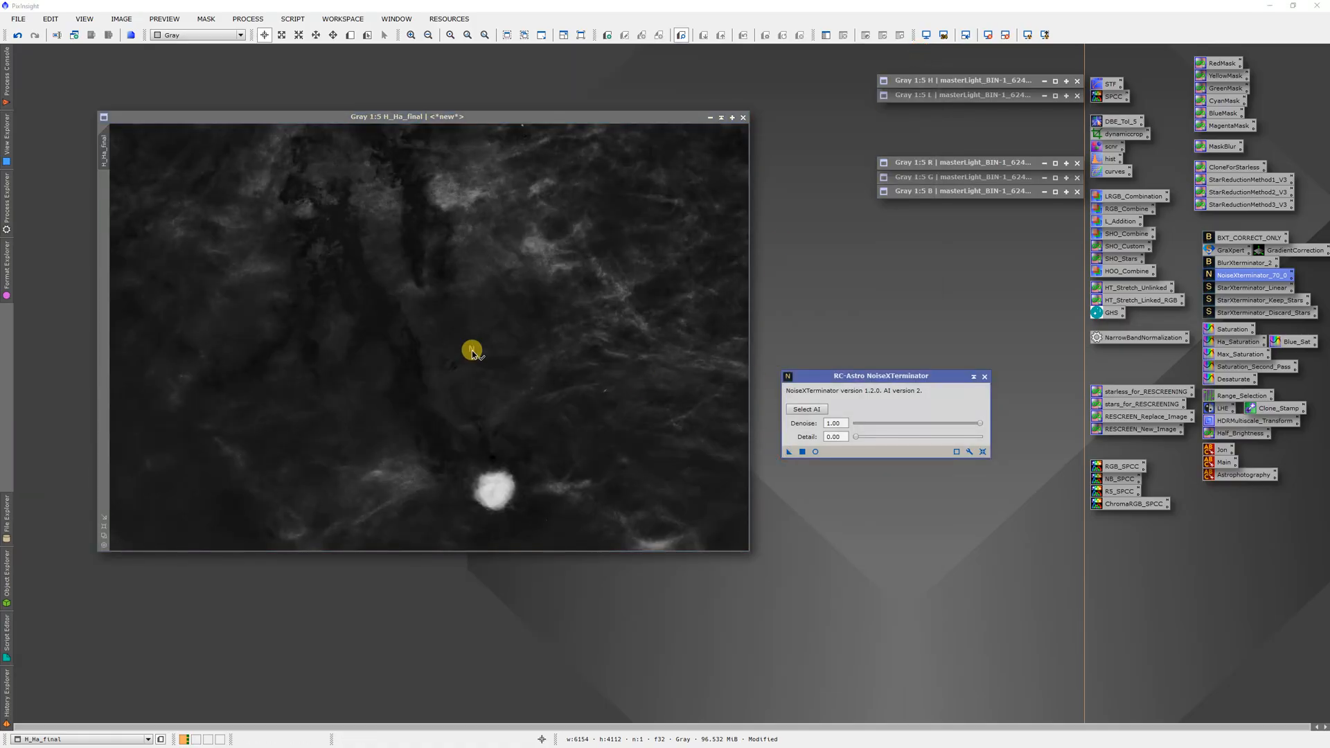
Inspect the denoised H_Ha_final image at 1:1 and close the NoiseXTerminator process.
{"action": "left_click_drag", "start_coordinate": [472, 351], "coordinate": [471, 351]}
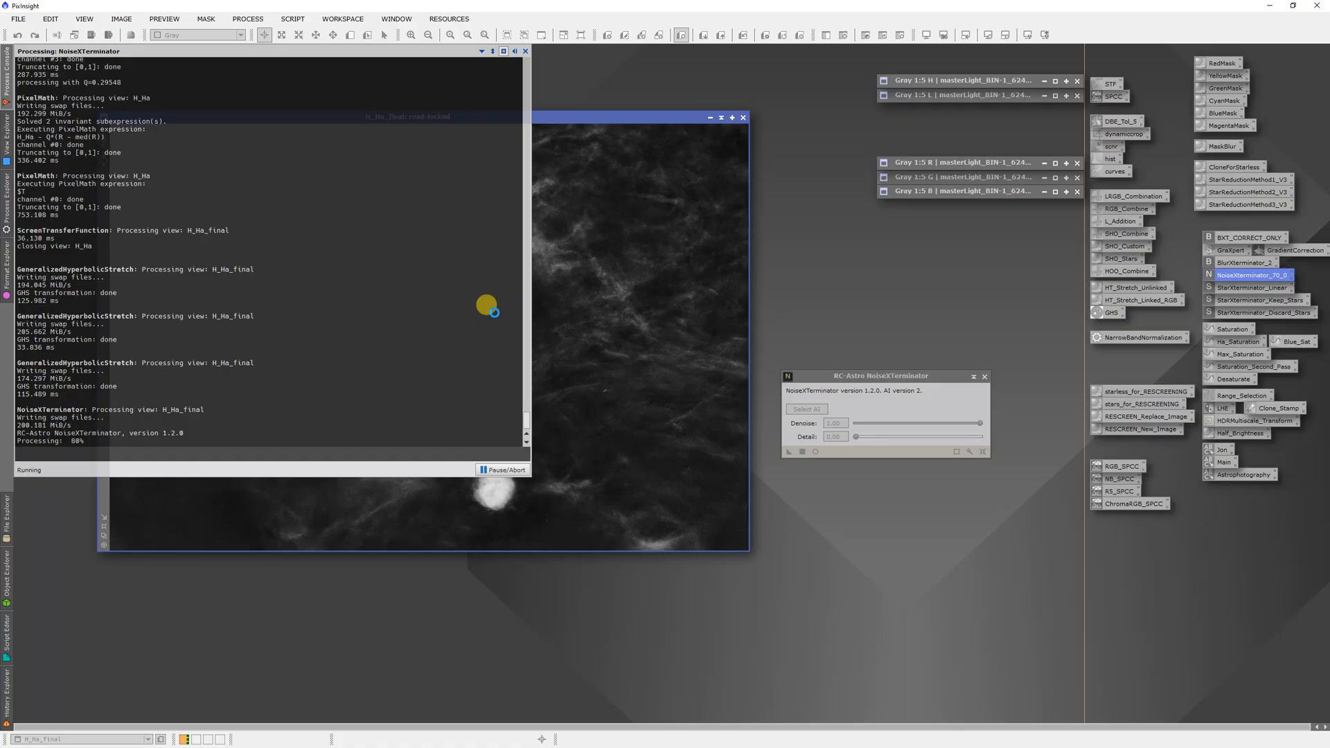
{"action": "scroll", "coordinate": [557, 286], "scroll_direction": "up", "scroll_amount": 5}
{"action": "scroll", "coordinate": [560, 282], "scroll_direction": "down", "scroll_amount": 1}
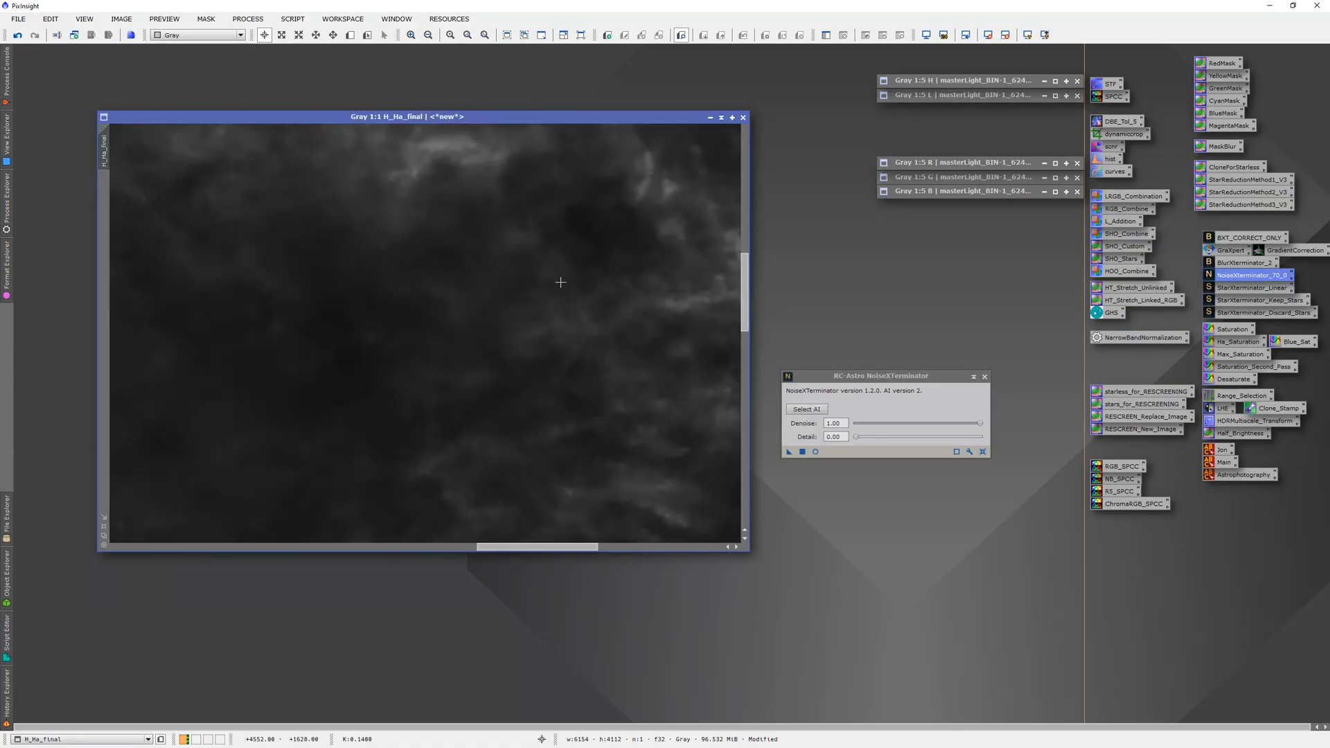
{"action": "scroll", "coordinate": [561, 282], "scroll_direction": "down", "scroll_amount": 4}
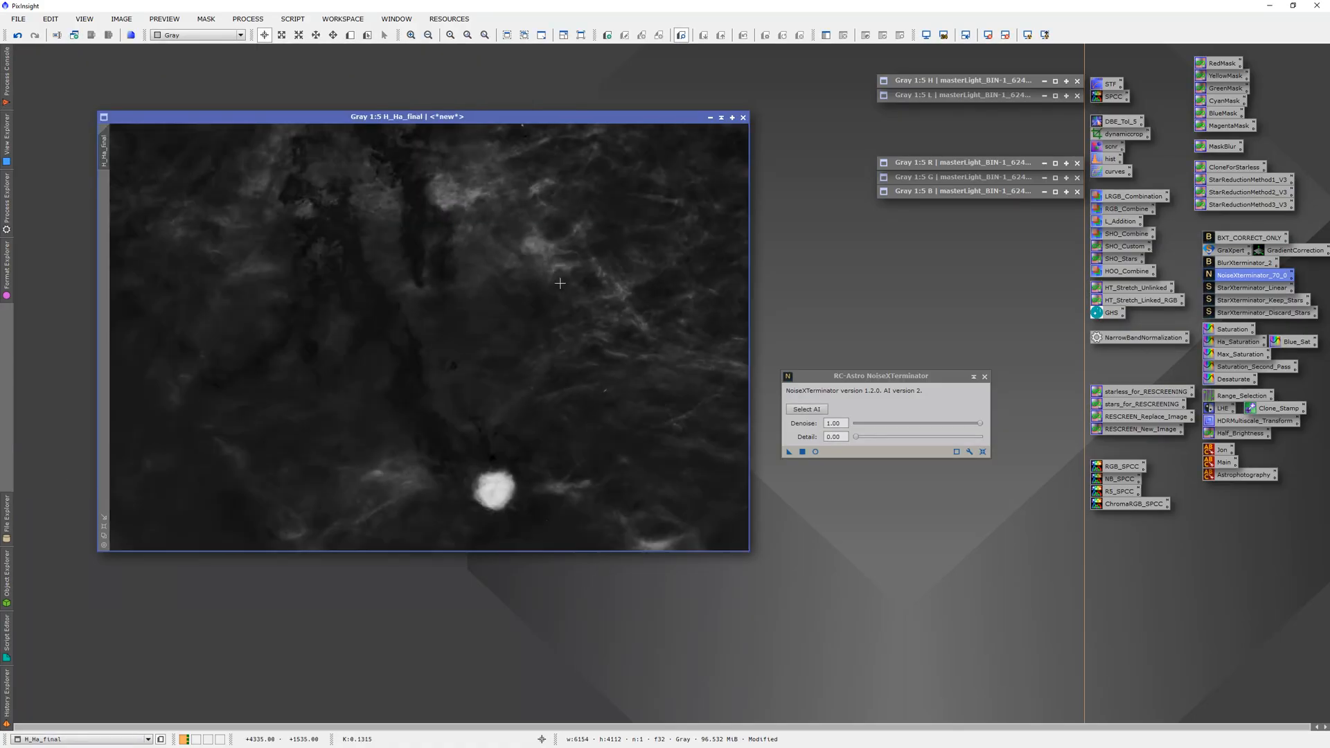
{"action": "left_click", "coordinate": [984, 378]}
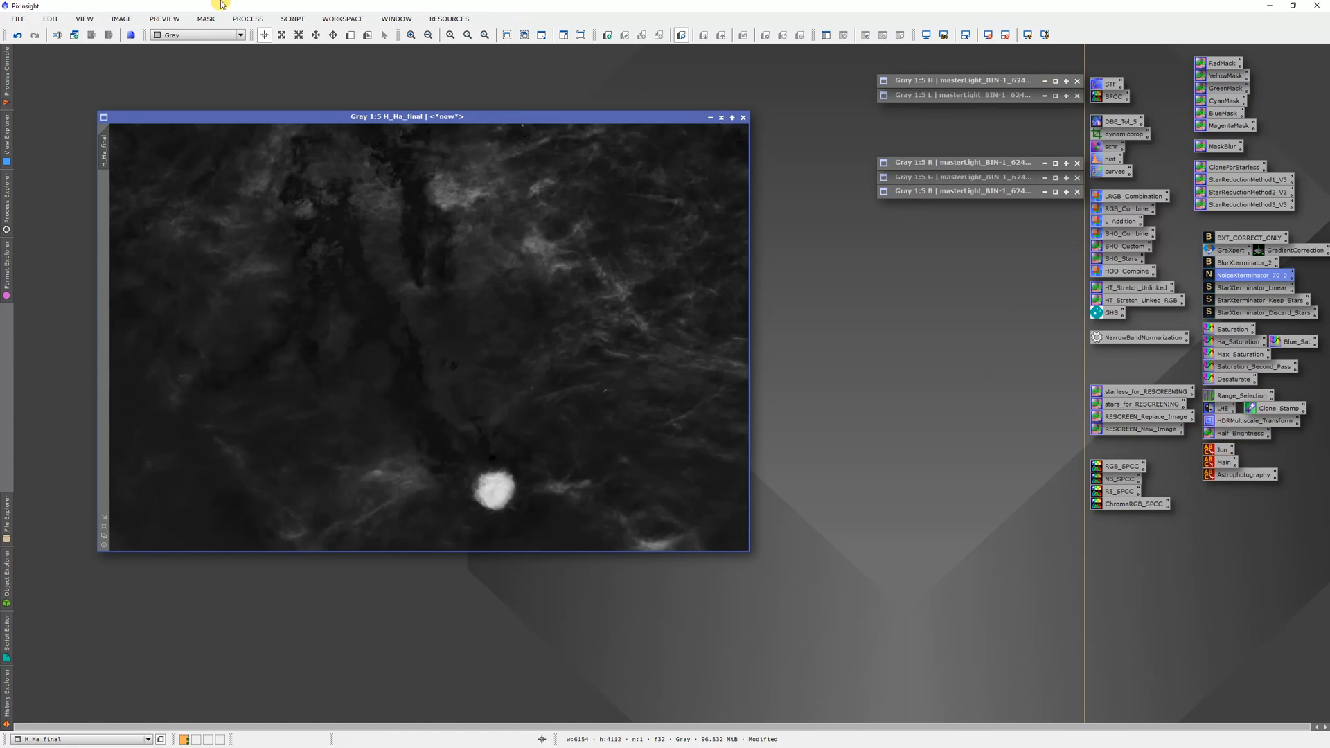
Open the GAME galaxy mask script for H_Ha_final, enlarge its editor window and add one ellipse.
{"action": "left_click", "coordinate": [292, 19]}
{"action": "mouse_move", "coordinate": [302, 193]}
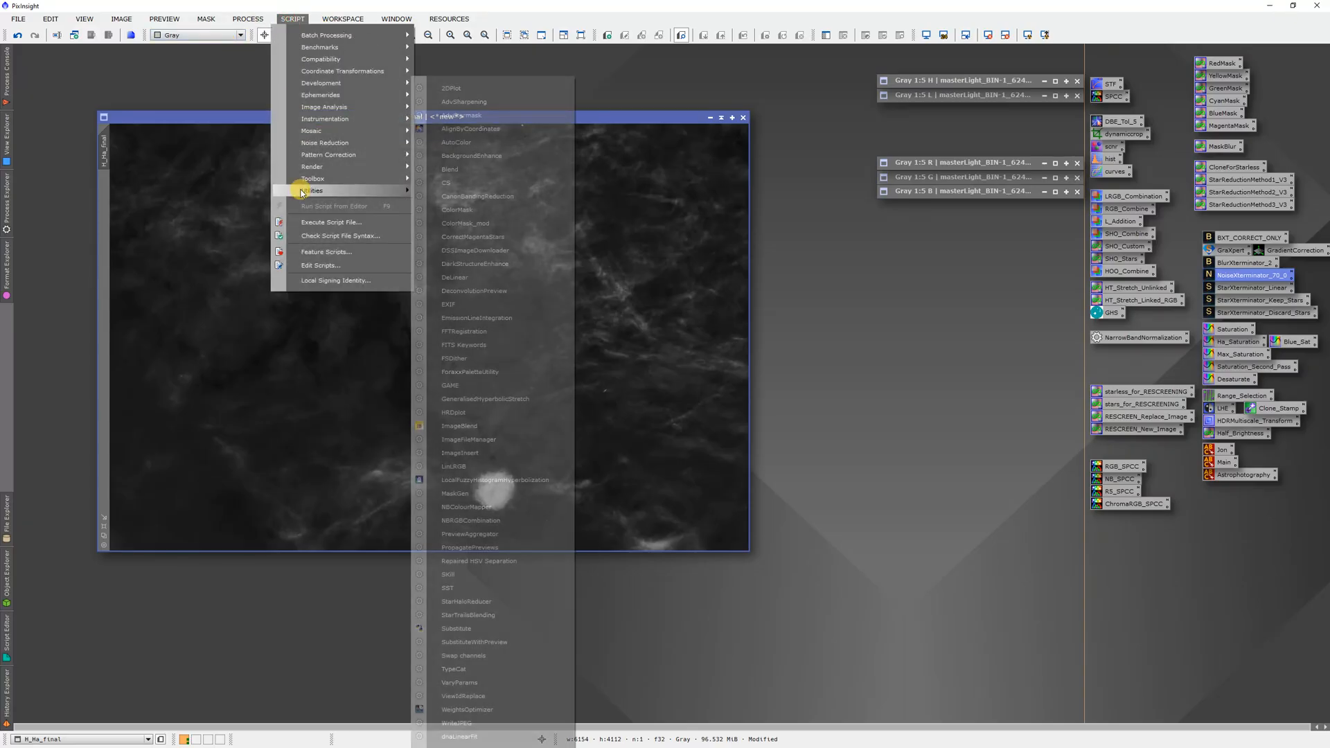
{"action": "left_click", "coordinate": [490, 385]}
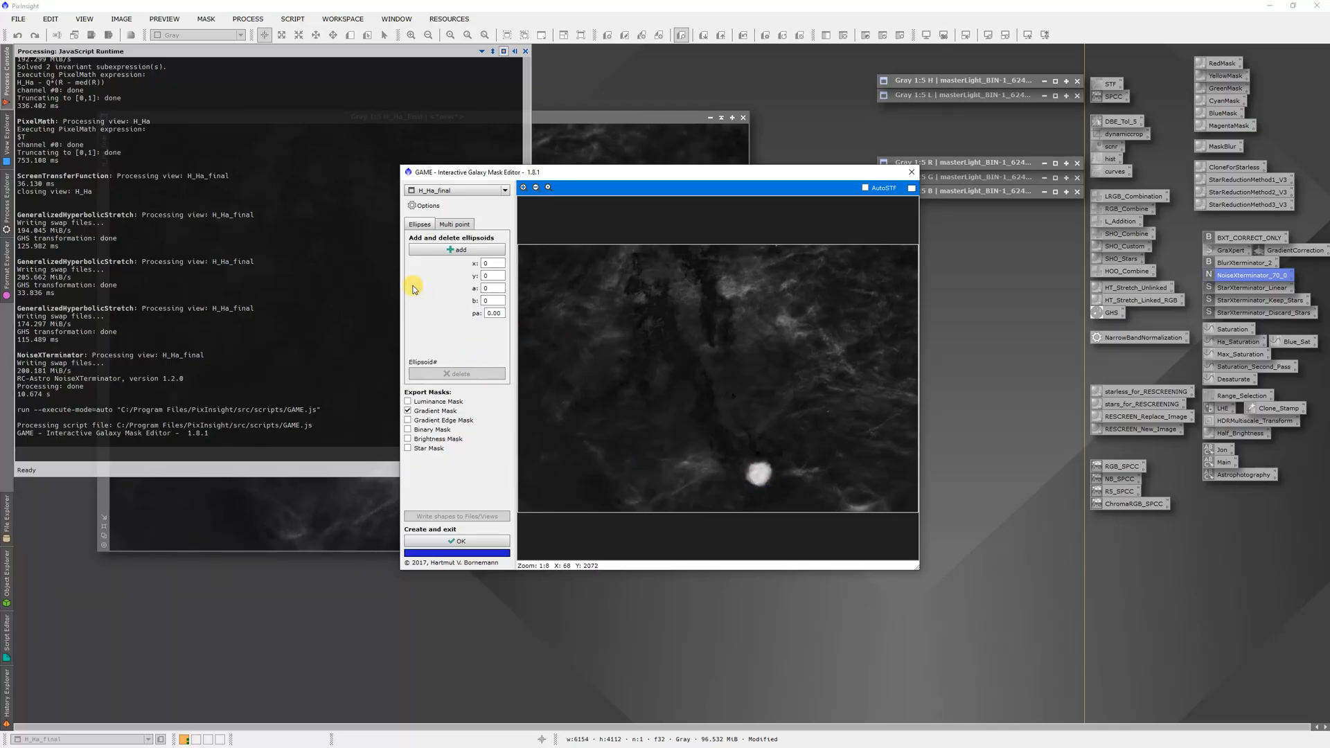
{"action": "left_click", "coordinate": [461, 250]}
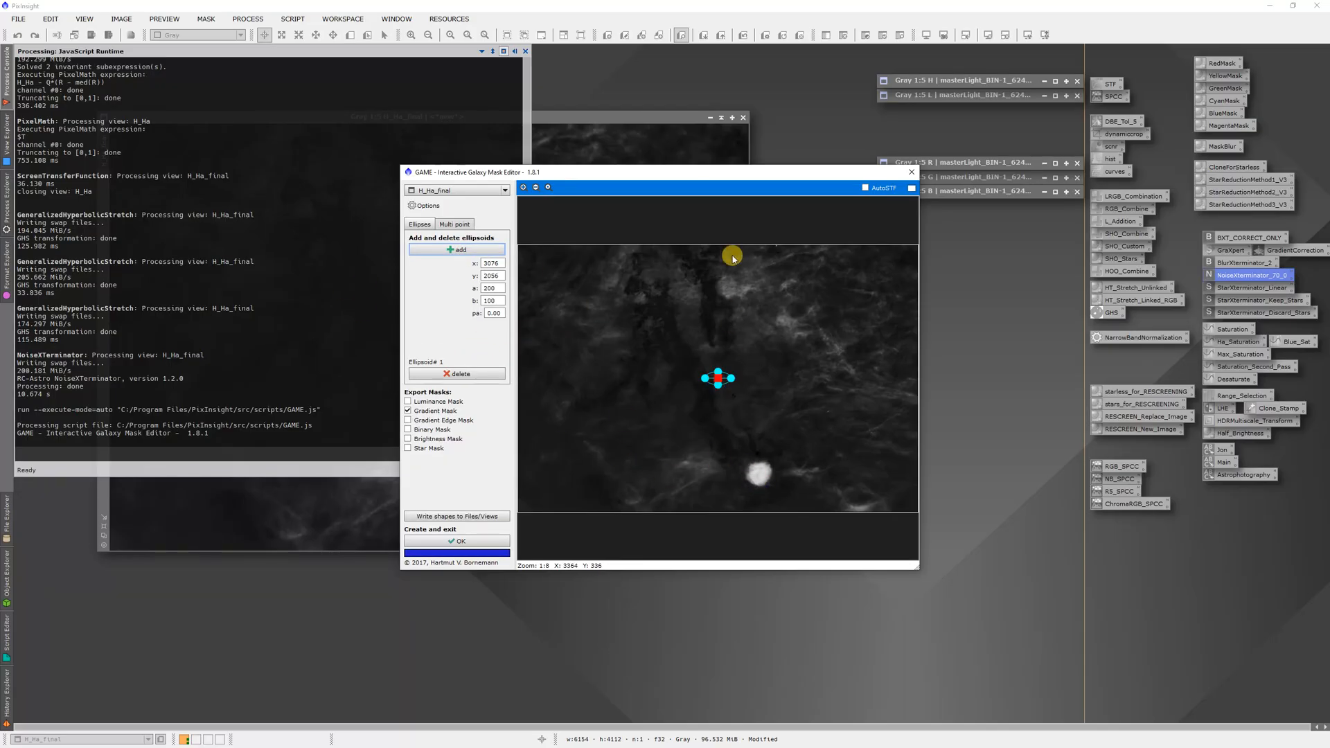
{"action": "left_click_drag", "start_coordinate": [395, 162], "coordinate": [99, 92]}
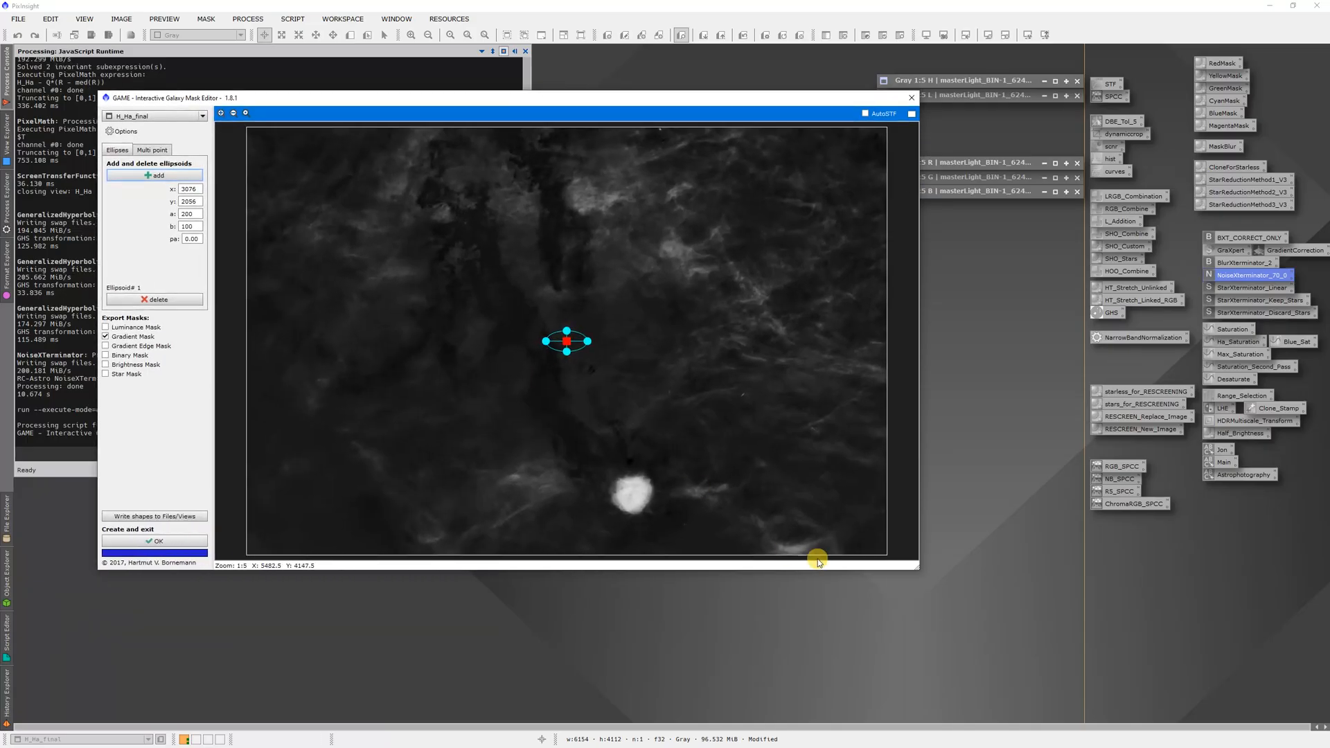
{"action": "left_click_drag", "start_coordinate": [914, 564], "coordinate": [1029, 720]}
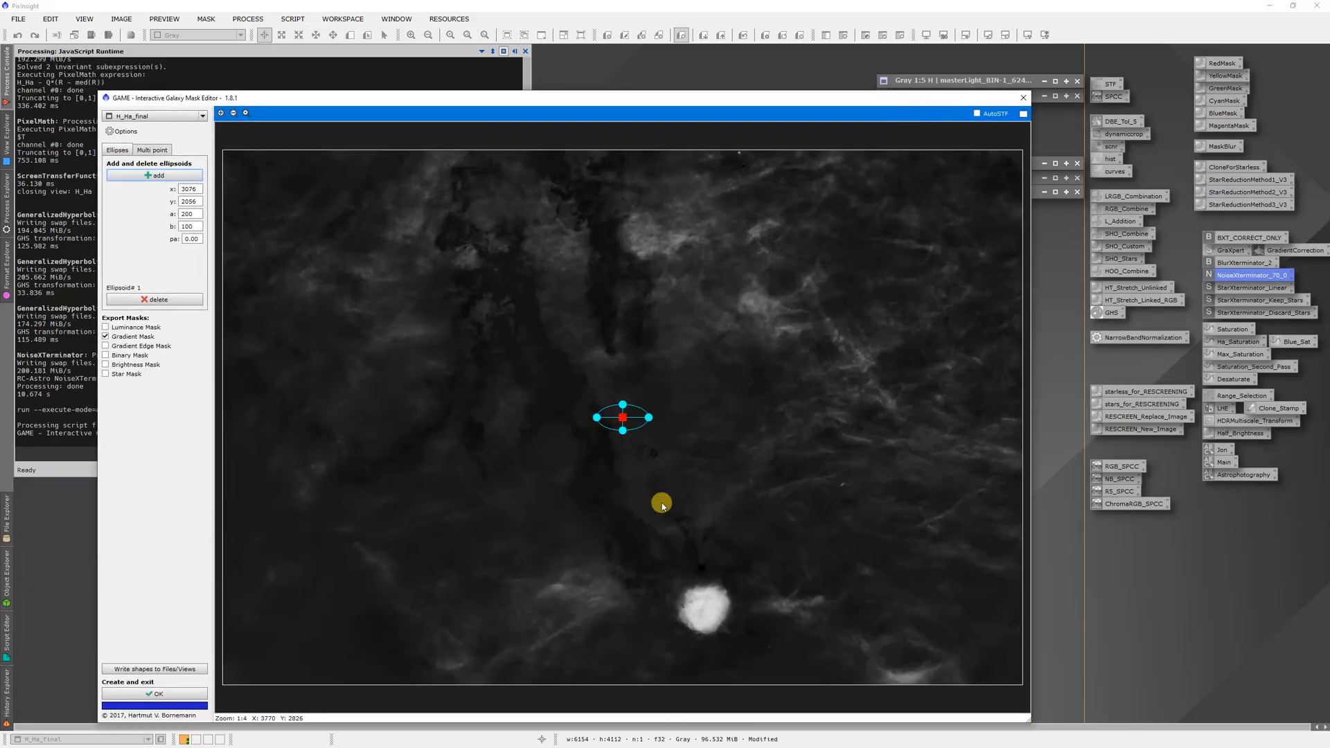
Centre the ellipse on the bright round nebula at about x 3718, y 3534, and size it to about a 528, b 516.
{"action": "left_click_drag", "start_coordinate": [623, 417], "coordinate": [706, 557]}
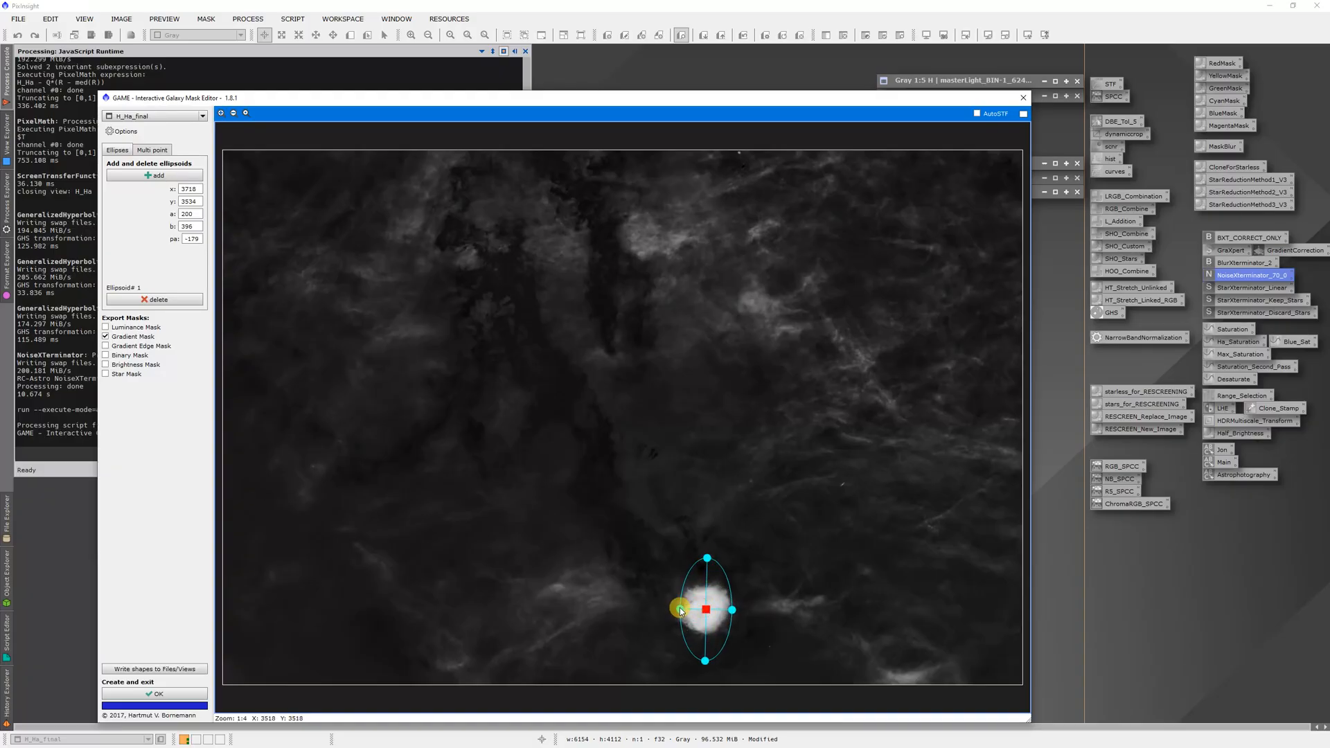
{"action": "left_click_drag", "start_coordinate": [679, 609], "coordinate": [637, 607]}
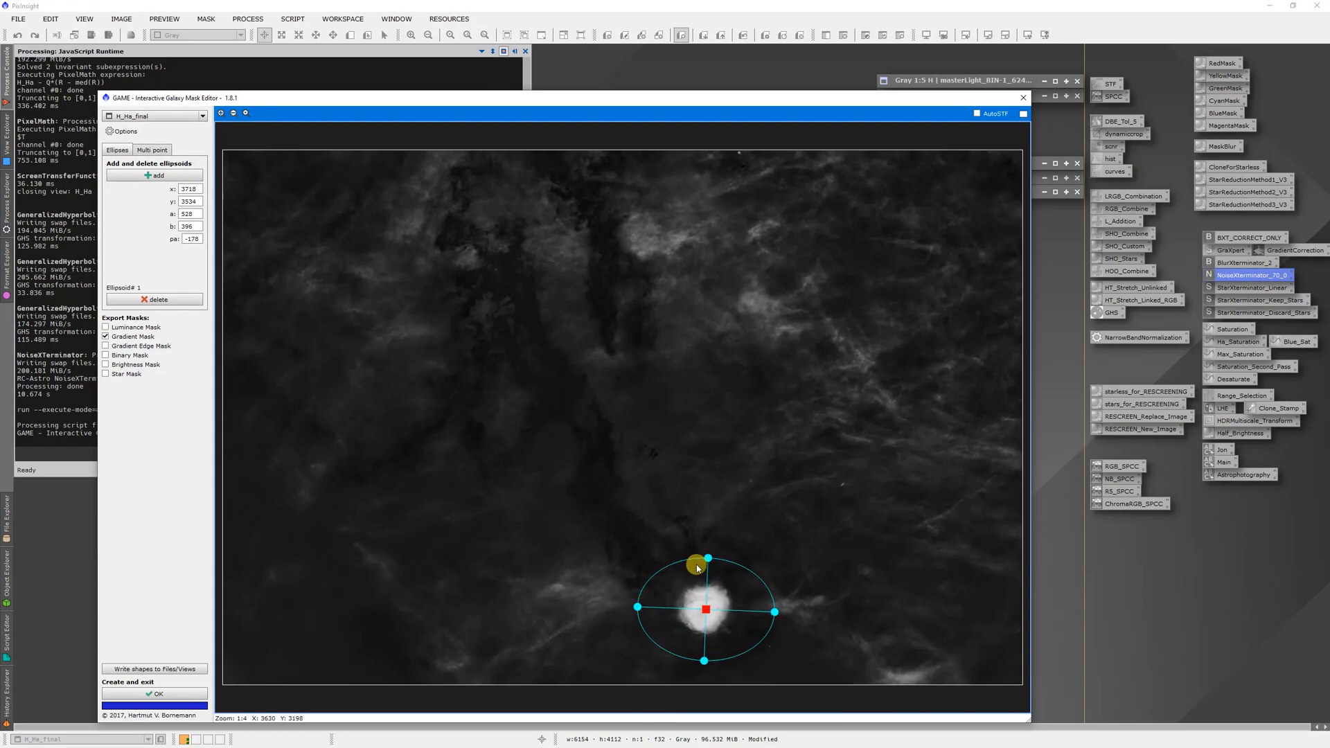
{"action": "left_click_drag", "start_coordinate": [707, 559], "coordinate": [705, 545]}
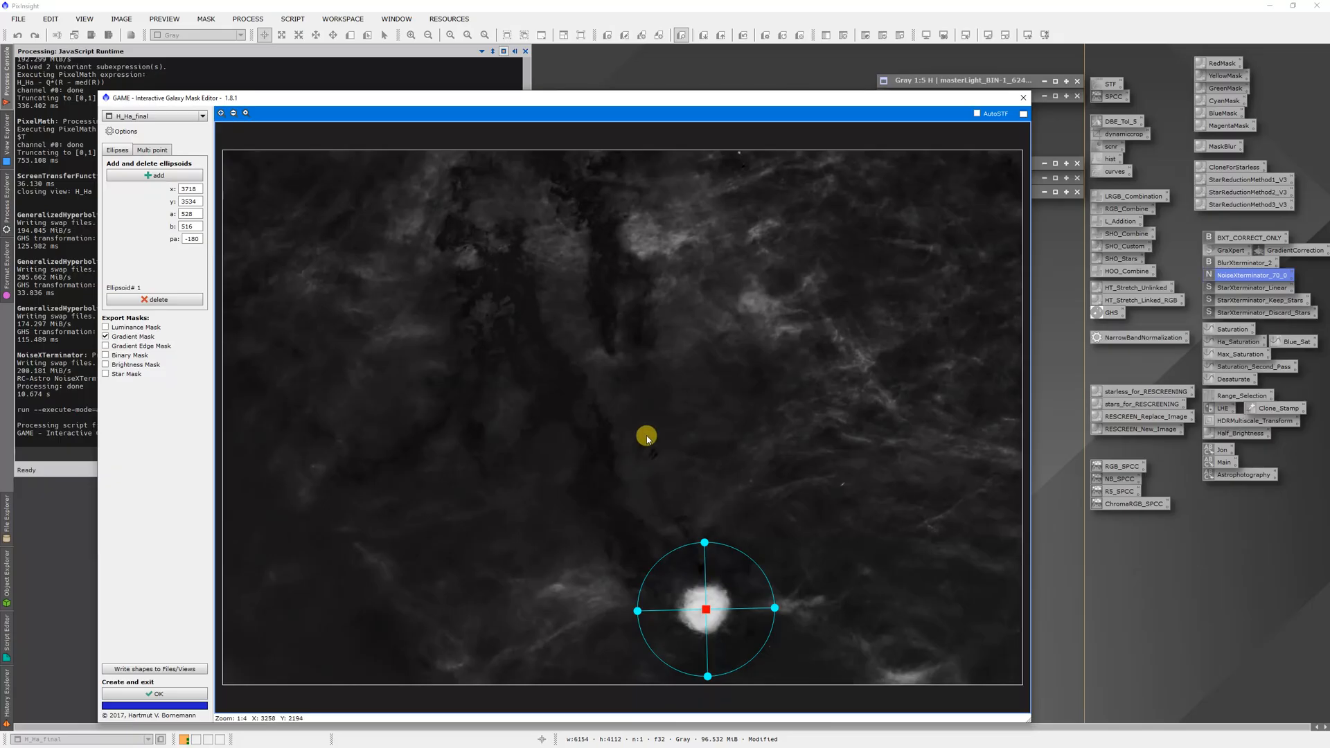
Generate the gradient mask from the ellipse, close the mask editor and apply the mask to H_Ha_final.
{"action": "left_click", "coordinate": [152, 693]}
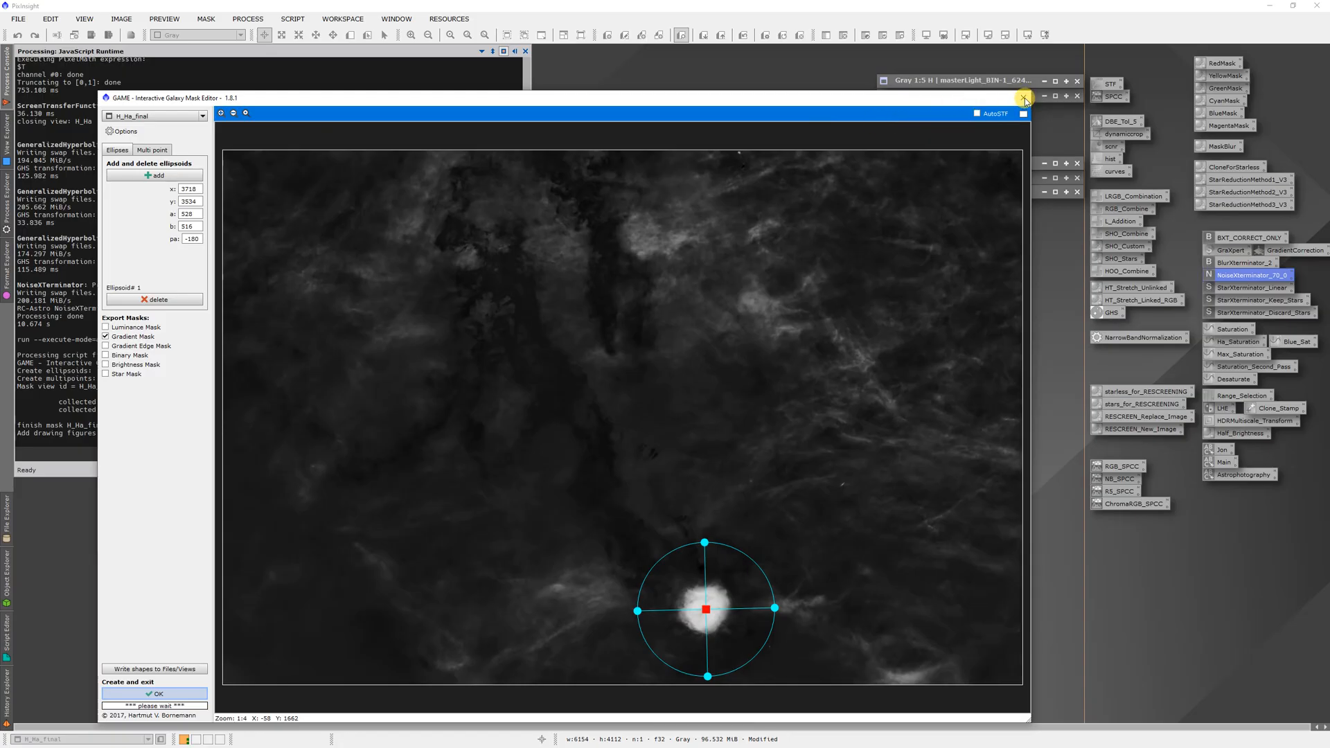
{"action": "left_click", "coordinate": [1024, 98]}
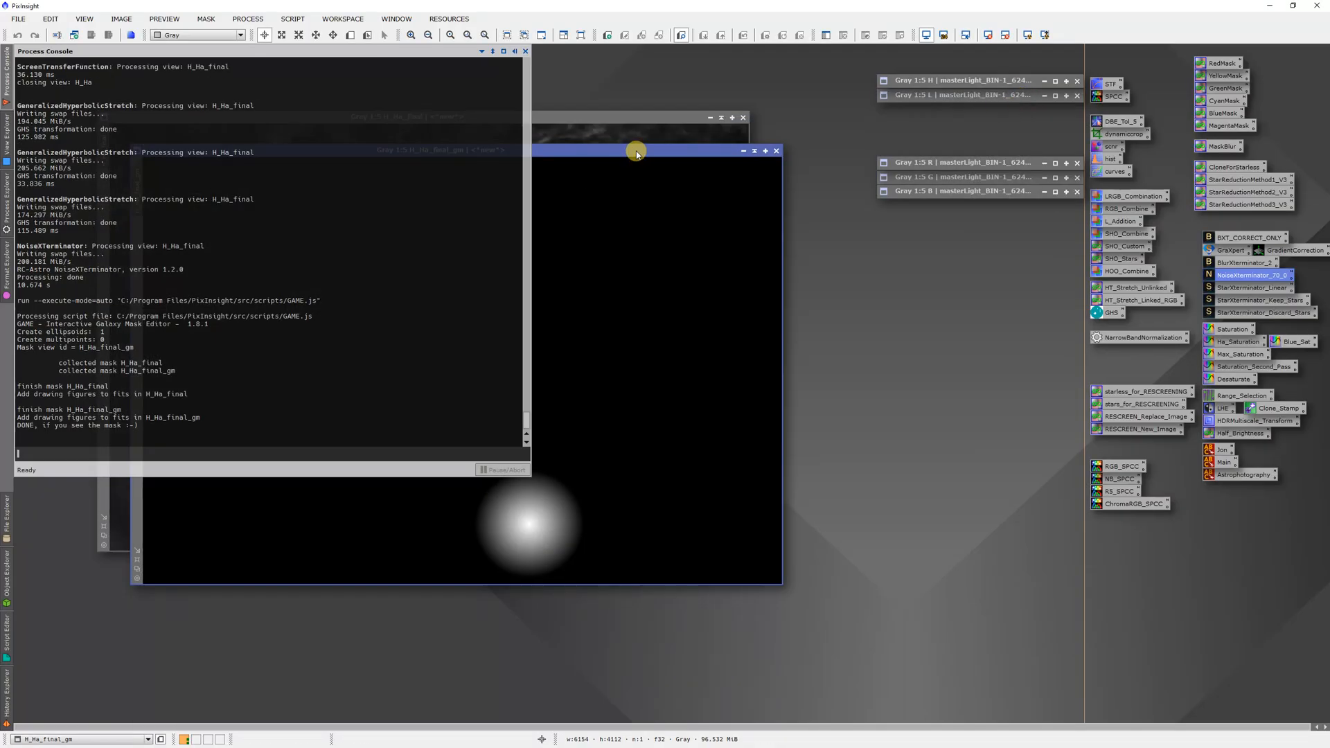
{"action": "left_click_drag", "start_coordinate": [636, 148], "coordinate": [834, 254]}
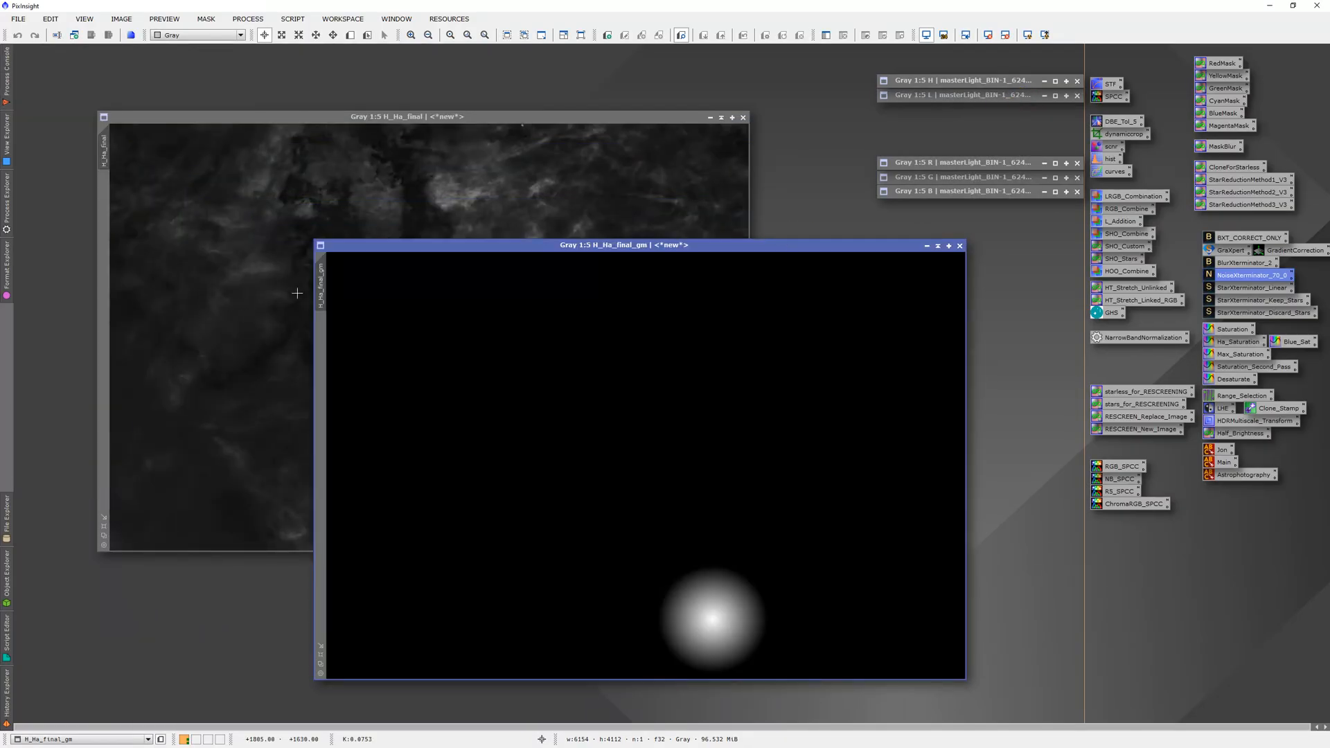
{"action": "left_click_drag", "start_coordinate": [320, 281], "coordinate": [107, 208]}
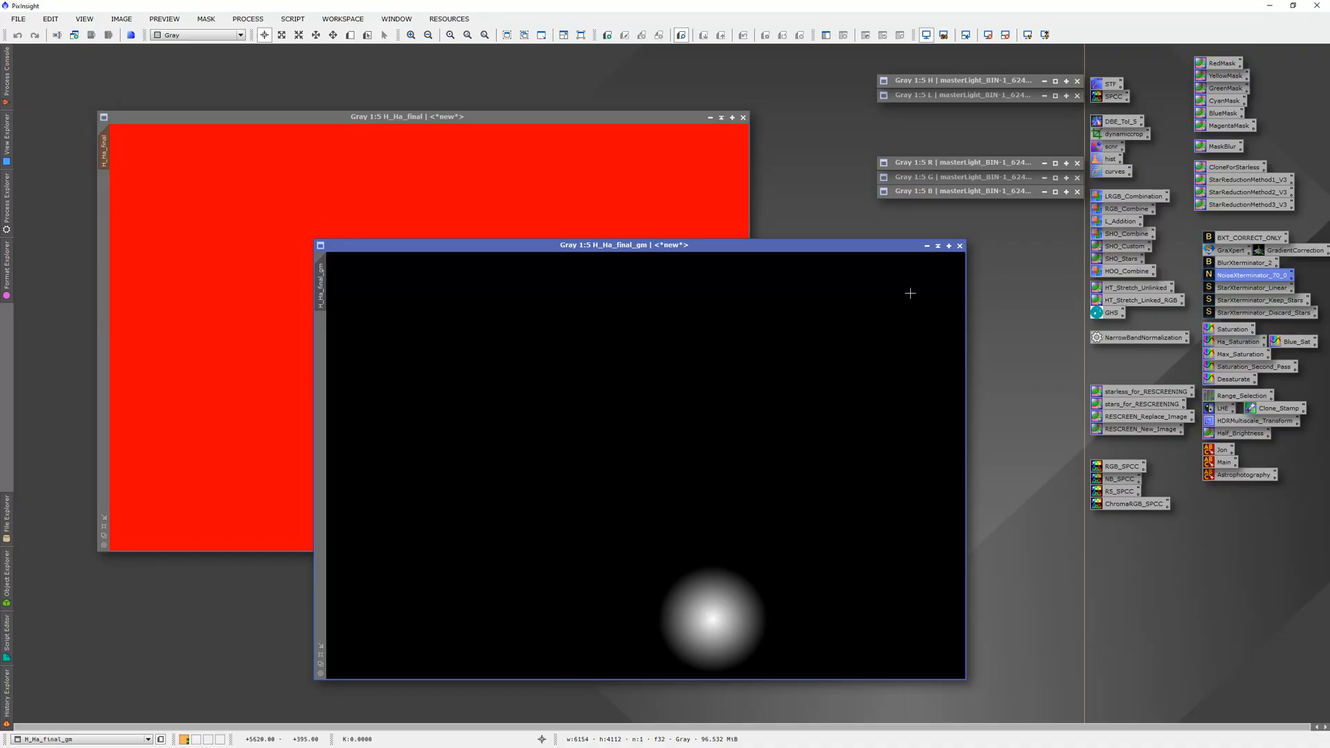
Collapse the H_Ha_final_gm mask window, park it beside the image and hide the mask overlay on H_Ha_final.
{"action": "left_click", "coordinate": [938, 245]}
{"action": "left_click", "coordinate": [600, 461]}
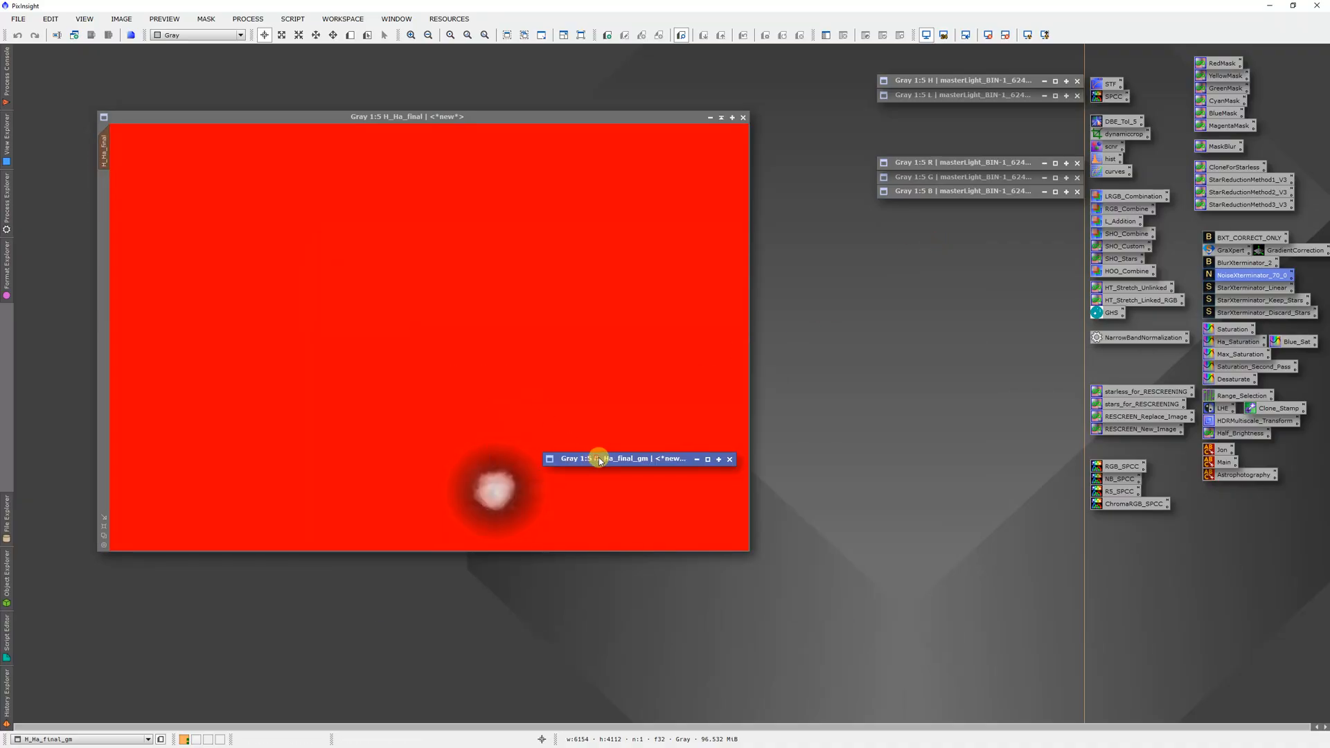
{"action": "mouse_move", "coordinate": [599, 461]}
{"action": "left_mouse_down"}
{"action": "mouse_move", "coordinate": [973, 335]}
{"action": "mouse_move", "coordinate": [895, 337]}
{"action": "left_mouse_up"}
{"action": "left_click", "coordinate": [458, 415]}
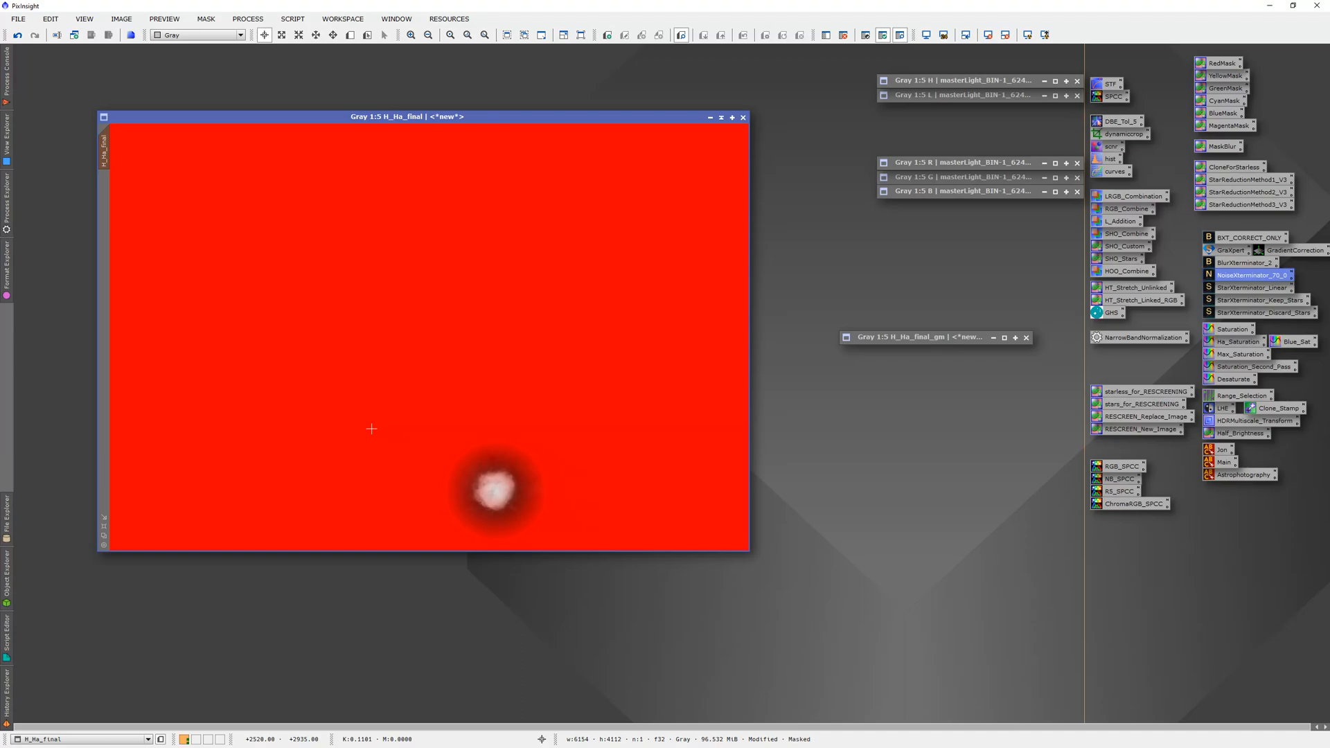
{"action": "key", "text": "ctrl+k"}
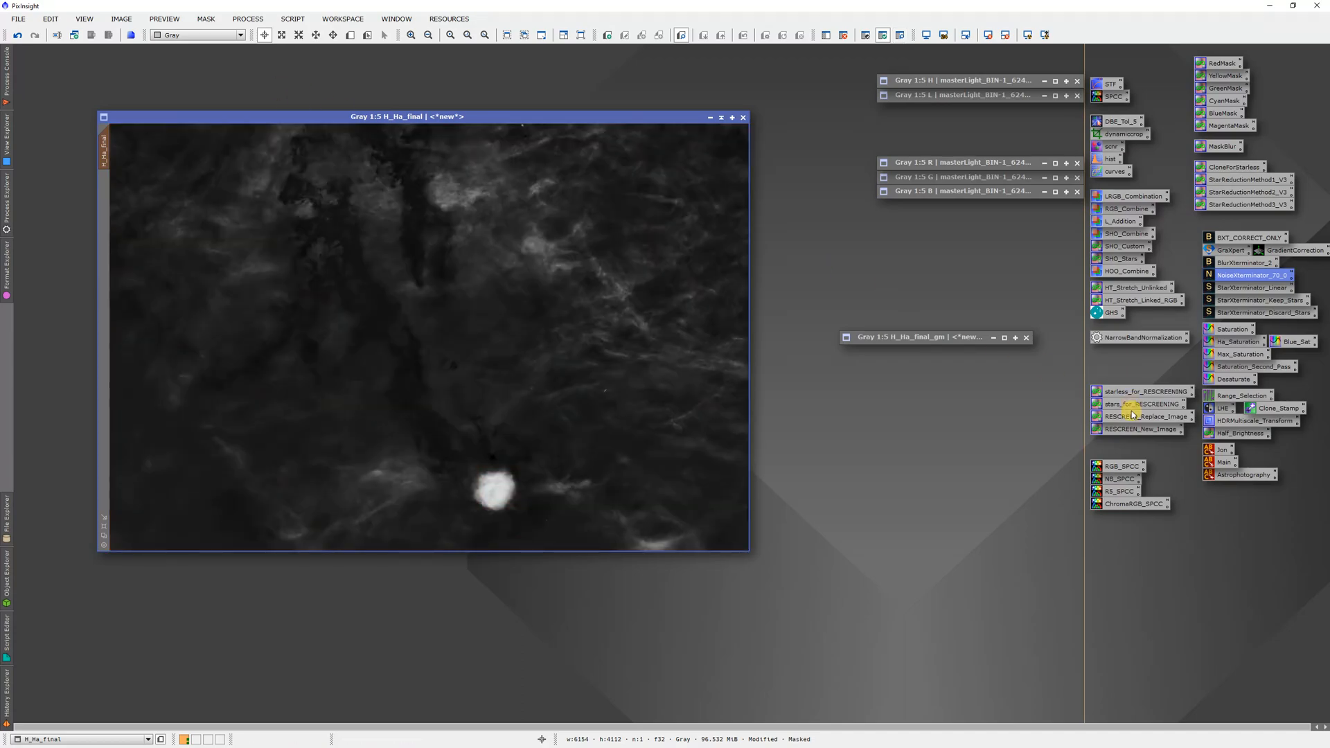
Open the HDRMultiscaleTransform process and set its scaling function to Gaussian (11).
{"action": "double_click", "coordinate": [1224, 426]}
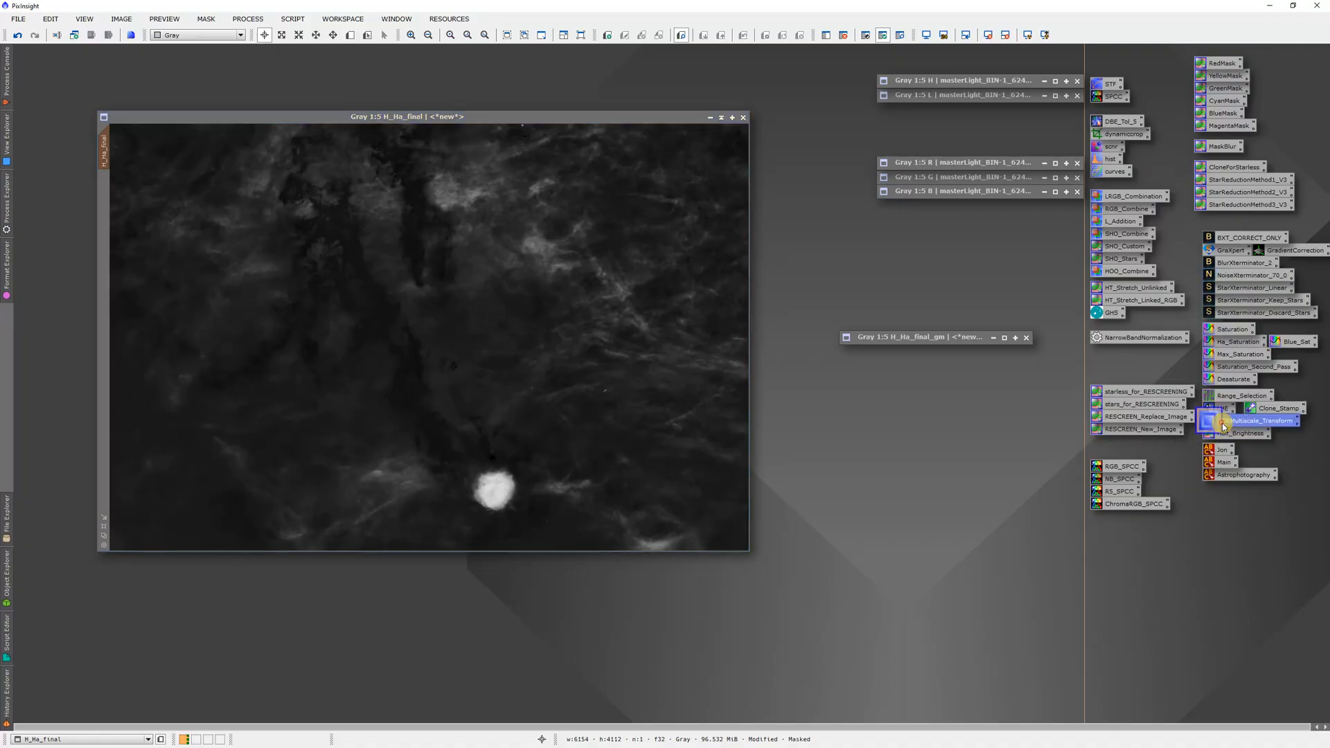
{"action": "left_click", "coordinate": [950, 311]}
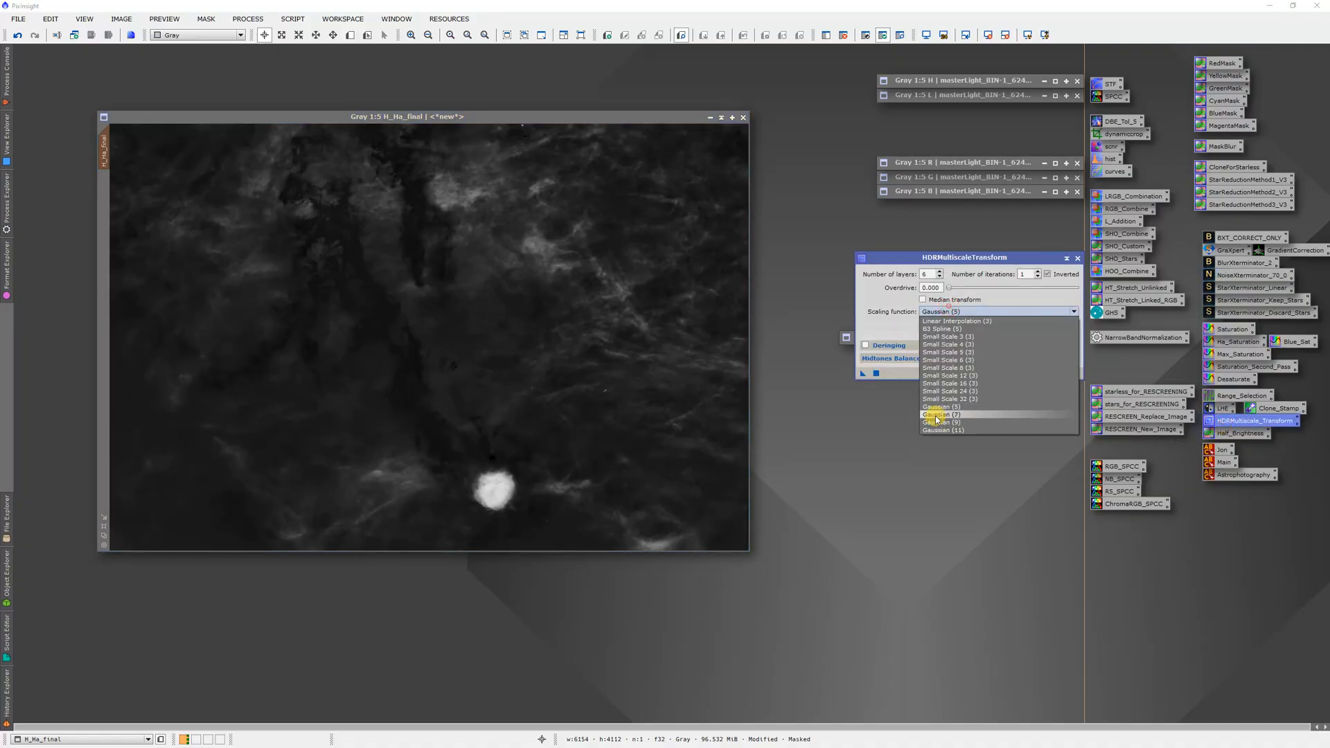
{"action": "left_click", "coordinate": [941, 430]}
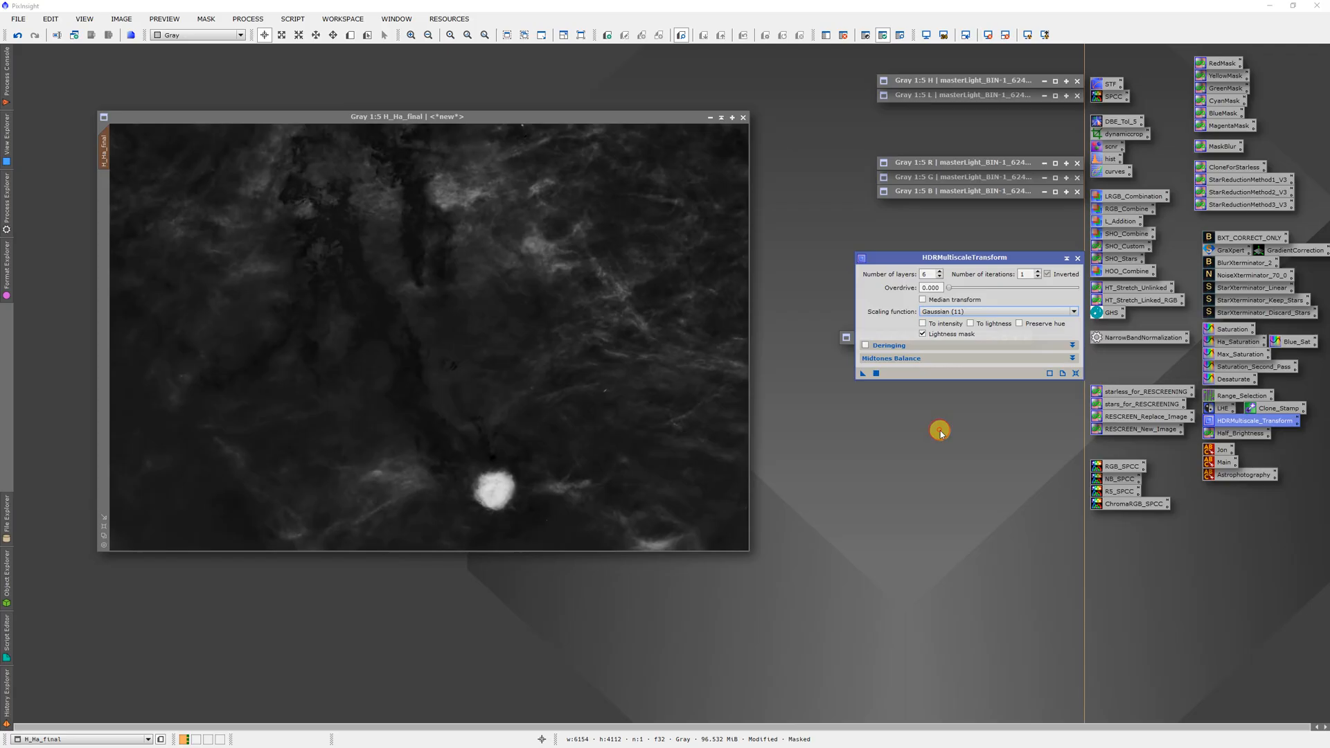
{"action": "left_click", "coordinate": [958, 312]}
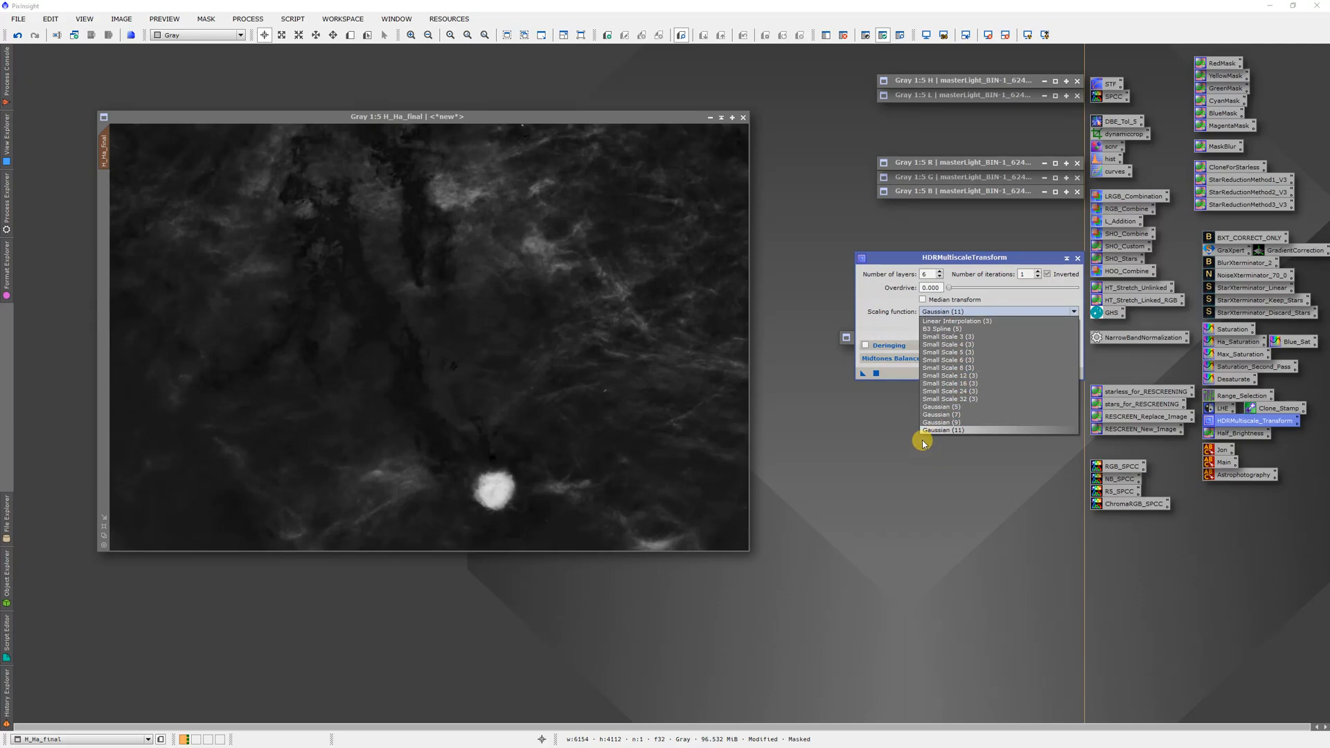
{"action": "left_click", "coordinate": [887, 332]}
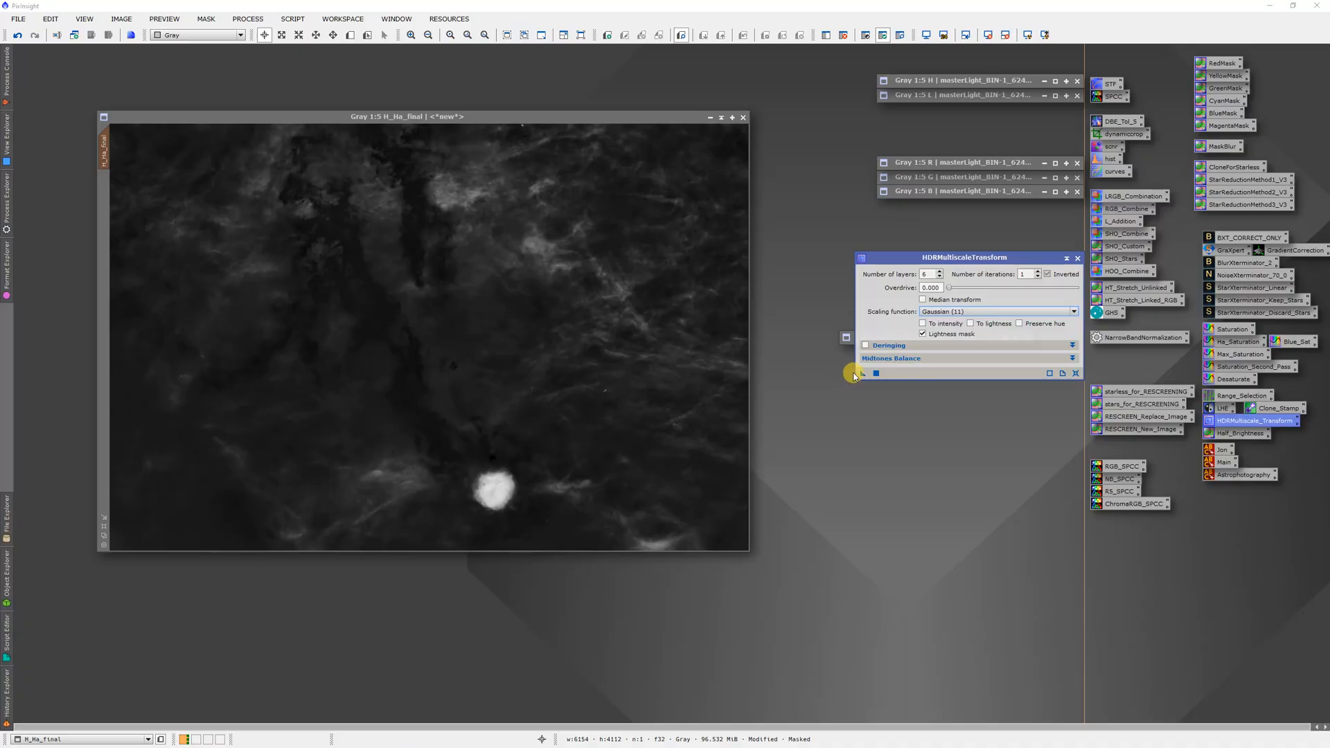
Try the HDR transform on the masked H_Ha_final with 6 layers, undo it, and try it again with 4 layers.
{"action": "left_click_drag", "start_coordinate": [863, 373], "coordinate": [572, 416]}
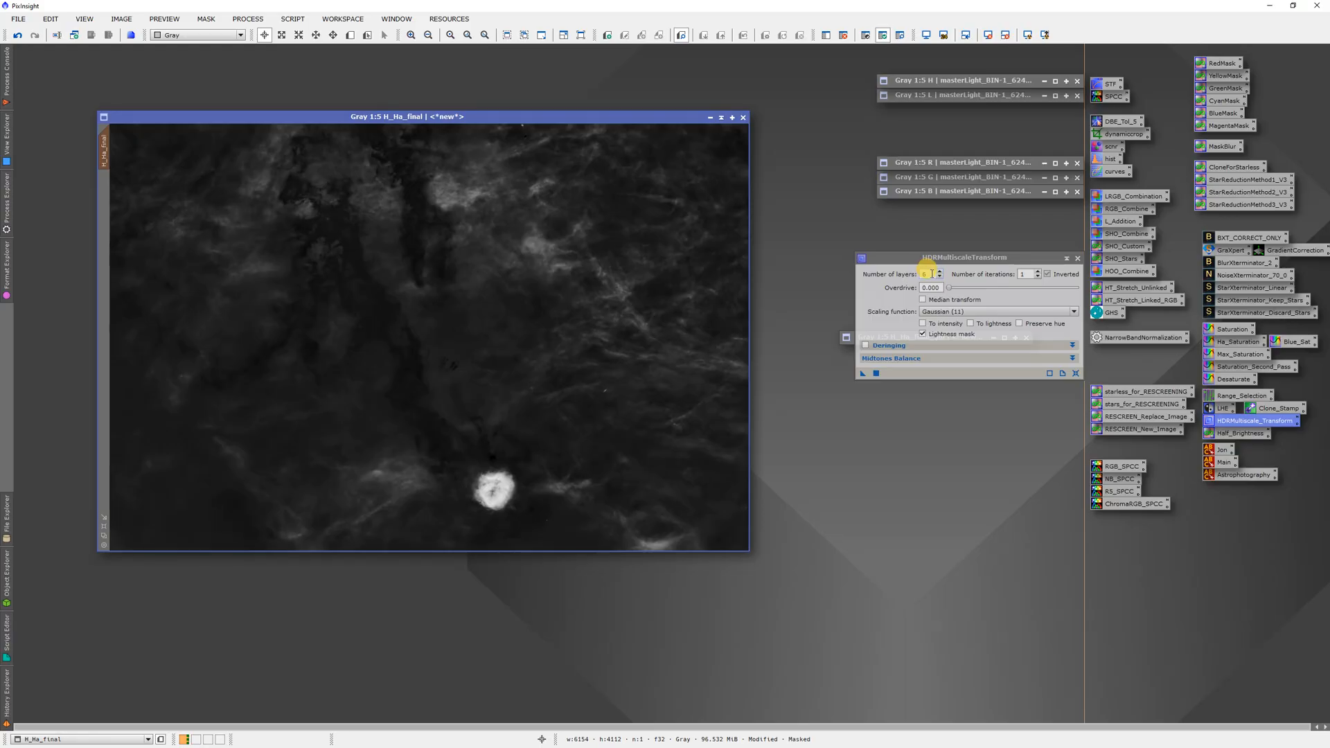
{"action": "left_click_drag", "start_coordinate": [932, 275], "coordinate": [914, 277]}
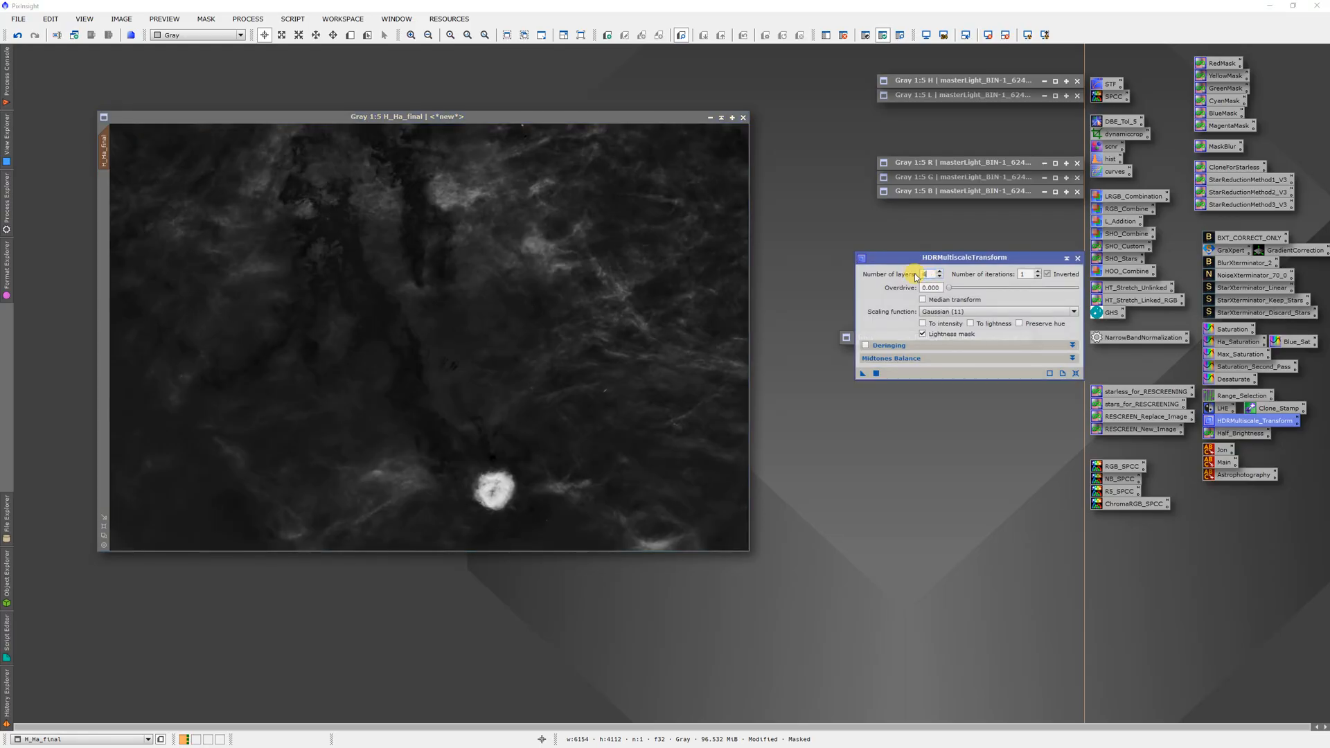
{"action": "right_click", "coordinate": [441, 392]}
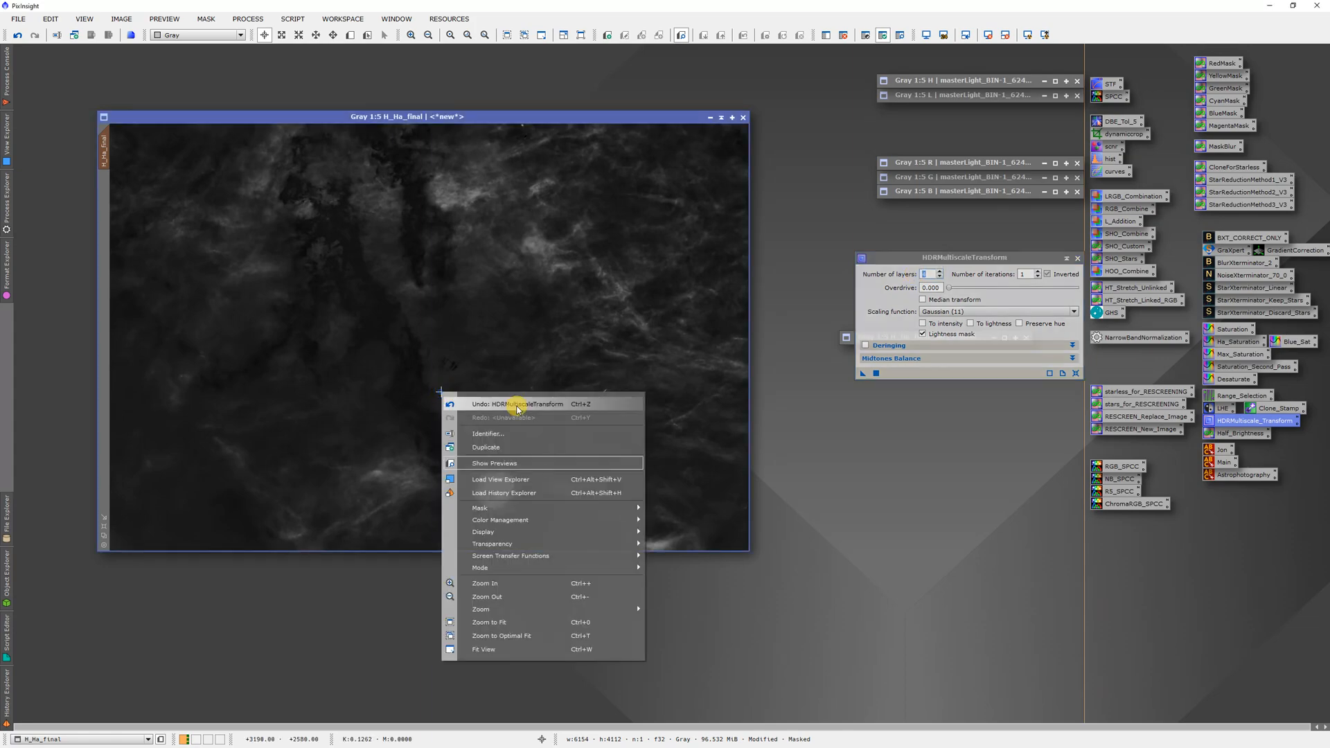
{"action": "left_click", "coordinate": [516, 405]}
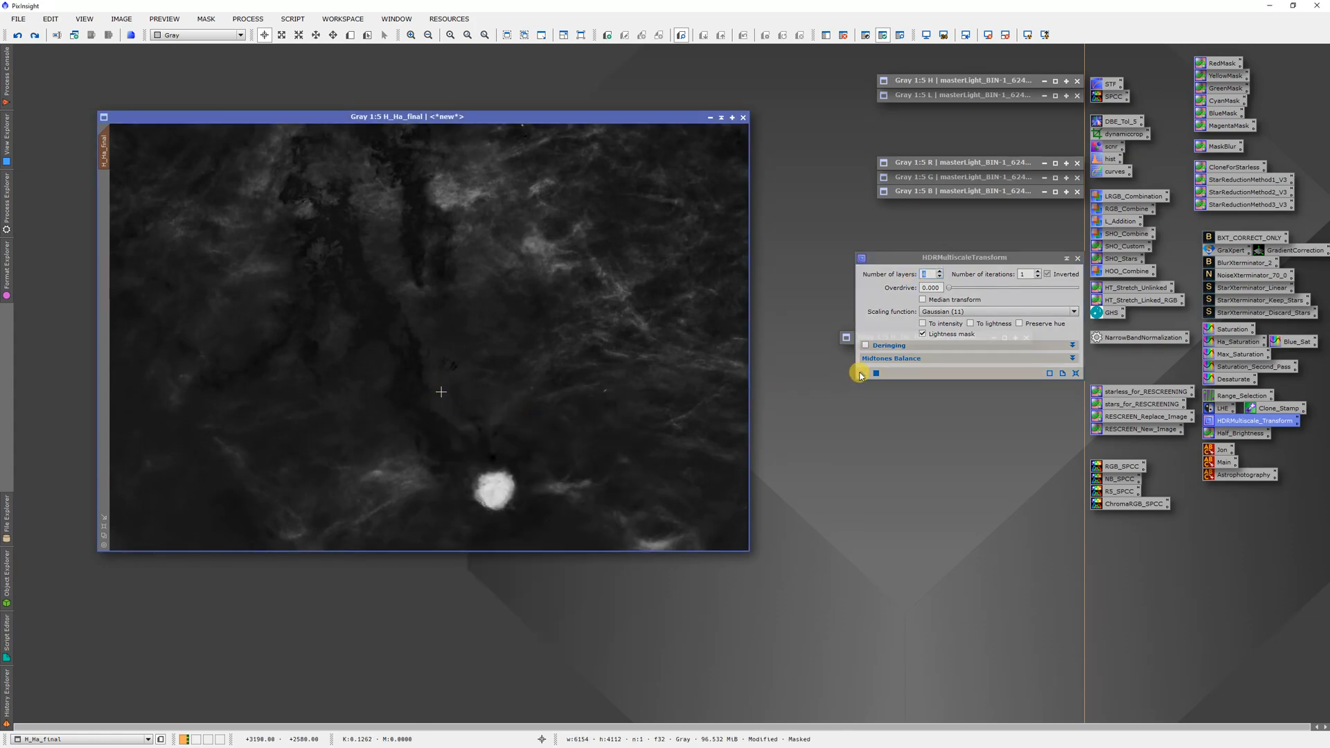
{"action": "left_click_drag", "start_coordinate": [865, 376], "coordinate": [609, 407]}
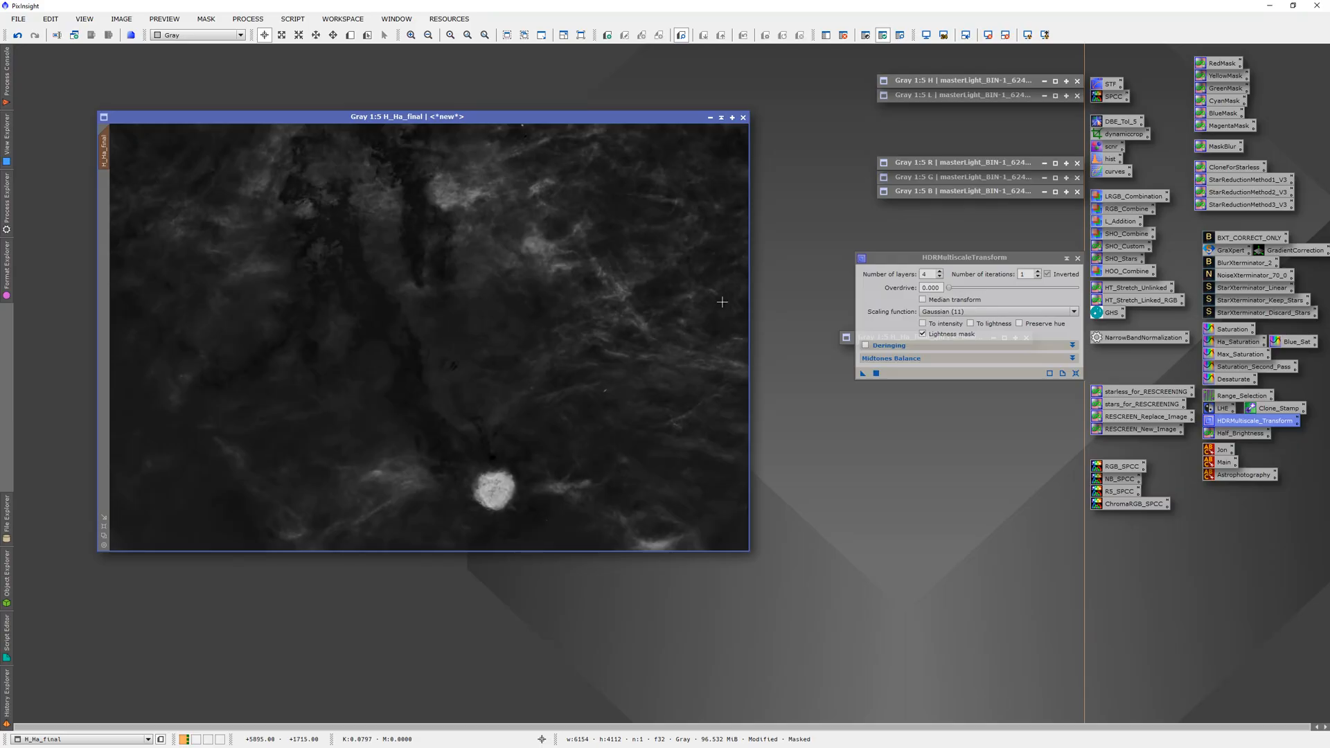
Undo the four-layer transform, apply HDRMultiscaleTransform to H_Ha_final with 3 layers and close the process.
{"action": "left_click", "coordinate": [926, 273]}
{"action": "left_click", "coordinate": [892, 273]}
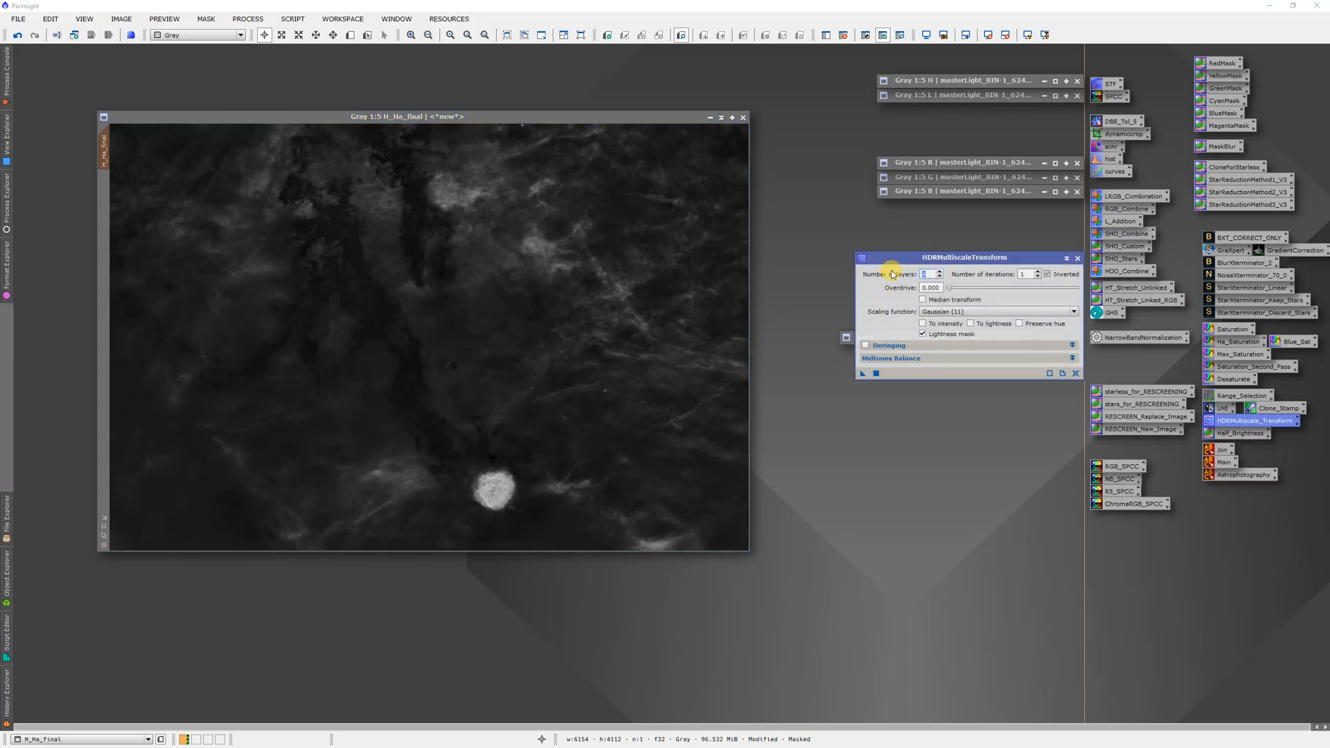
{"action": "type", "text": "3"}
{"action": "right_click", "coordinate": [668, 281]}
{"action": "left_click", "coordinate": [700, 295]}
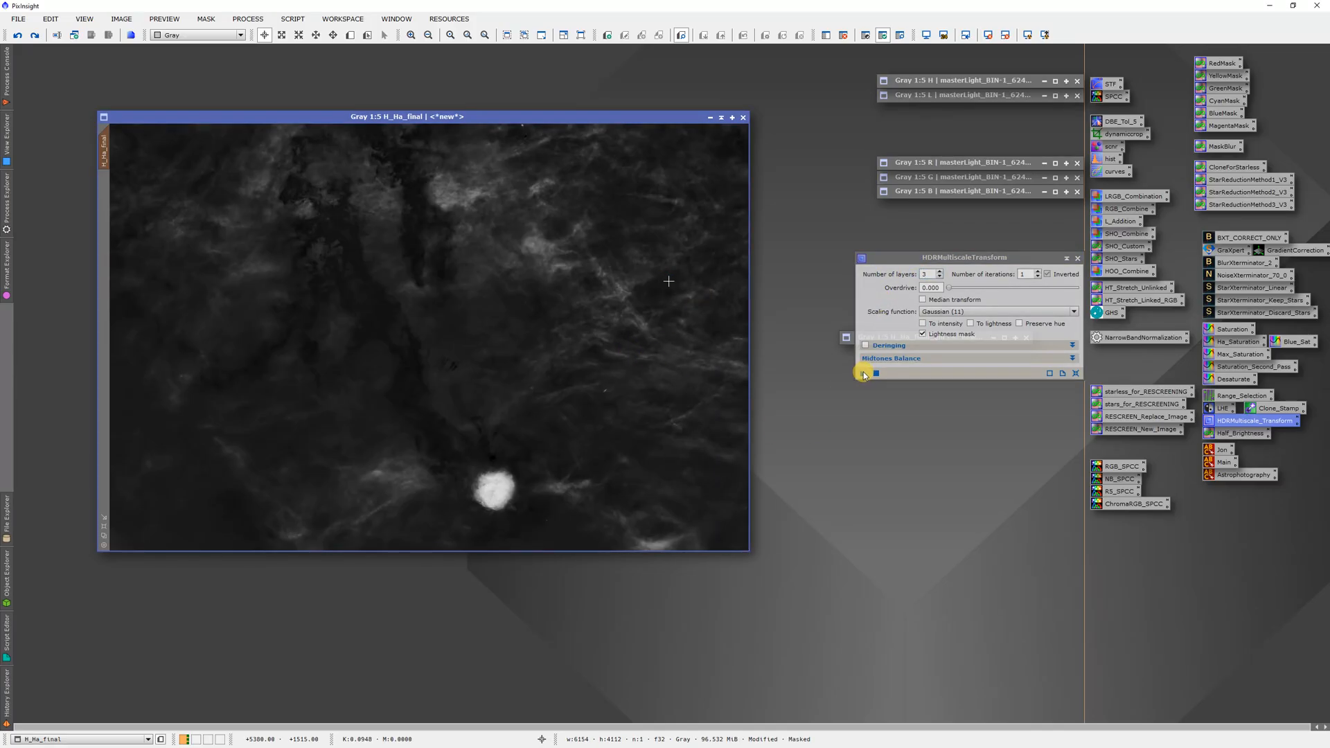
{"action": "left_click_drag", "start_coordinate": [862, 372], "coordinate": [736, 403]}
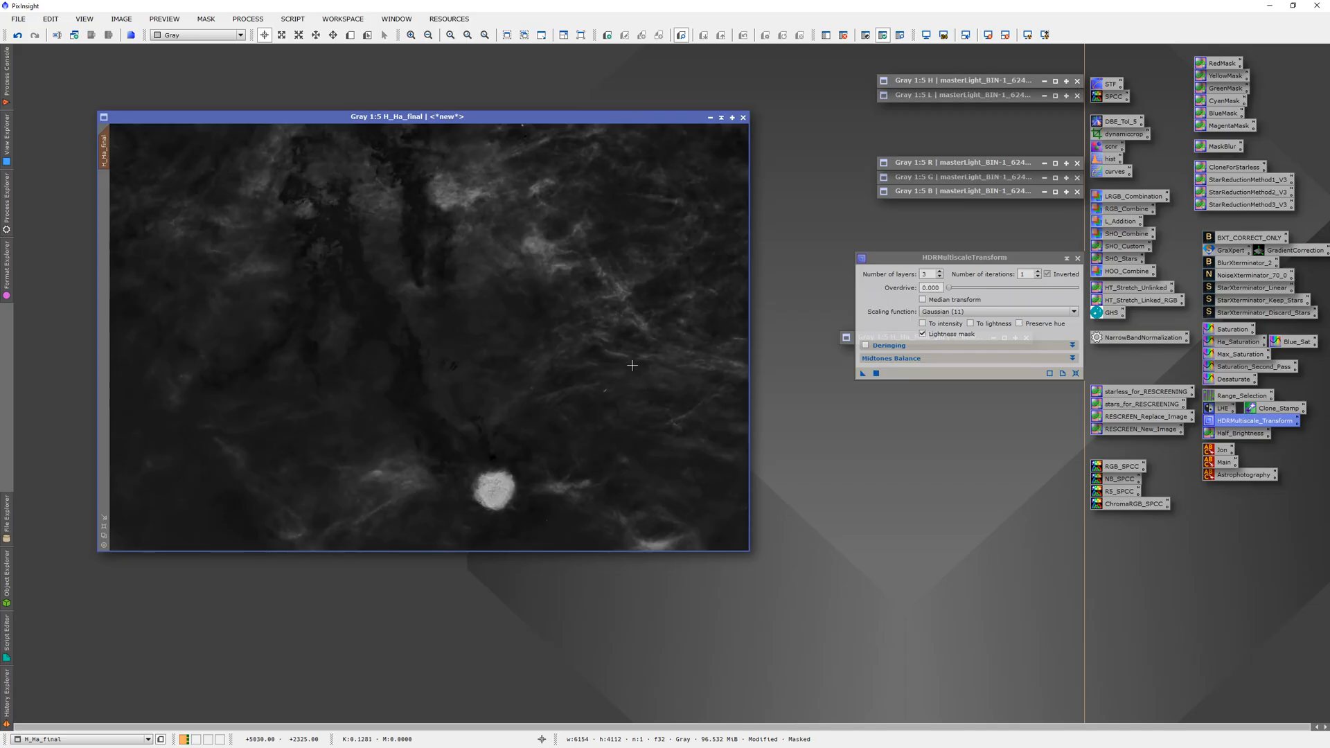
{"action": "left_click", "coordinate": [1078, 259]}
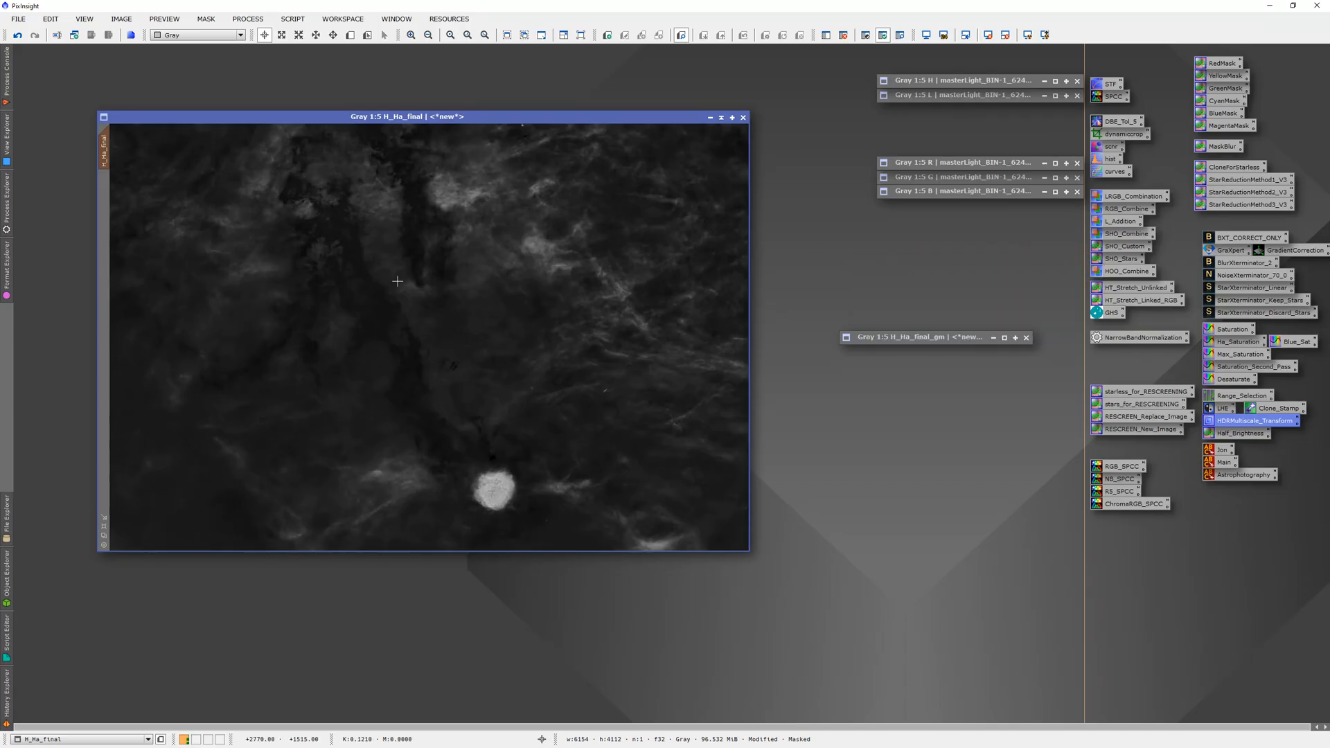
Remove the gradient mask from H_Ha_final.
{"action": "right_click", "coordinate": [396, 282]}
{"action": "mouse_move", "coordinate": [454, 397]}
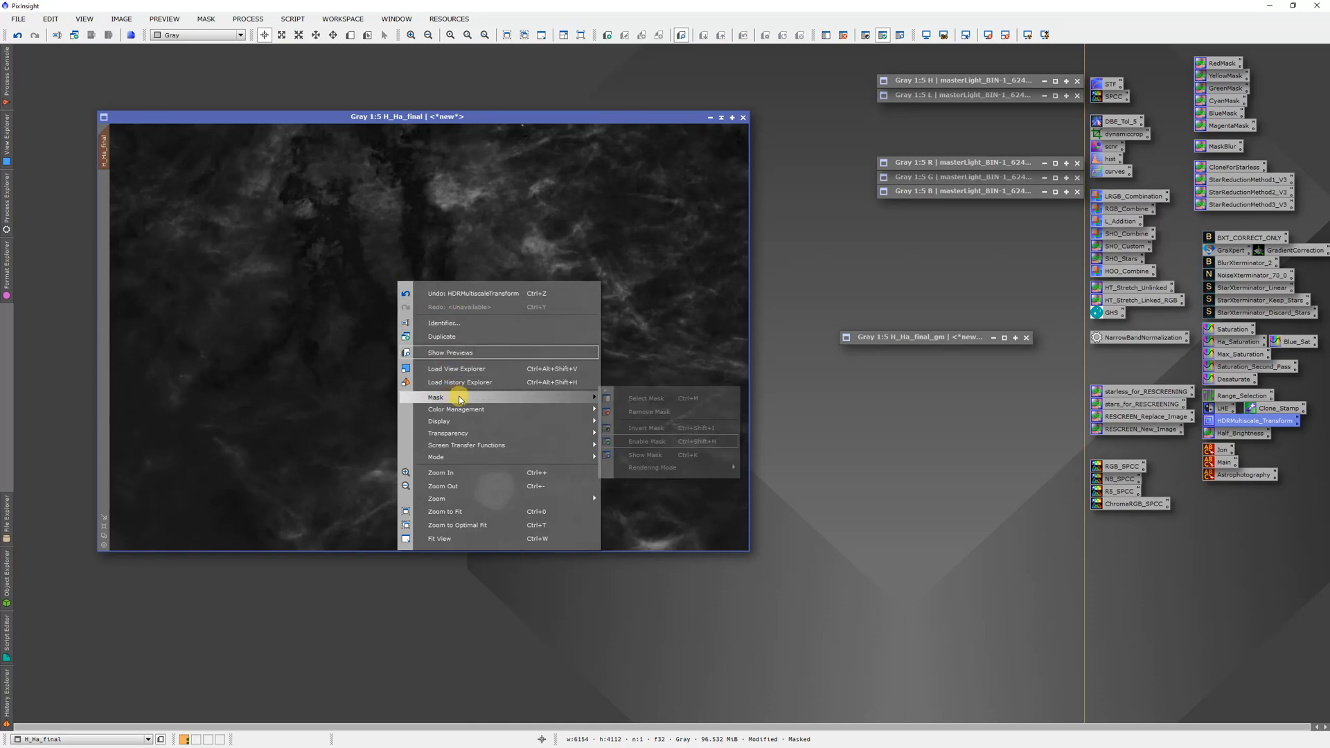
{"action": "left_click", "coordinate": [641, 410]}
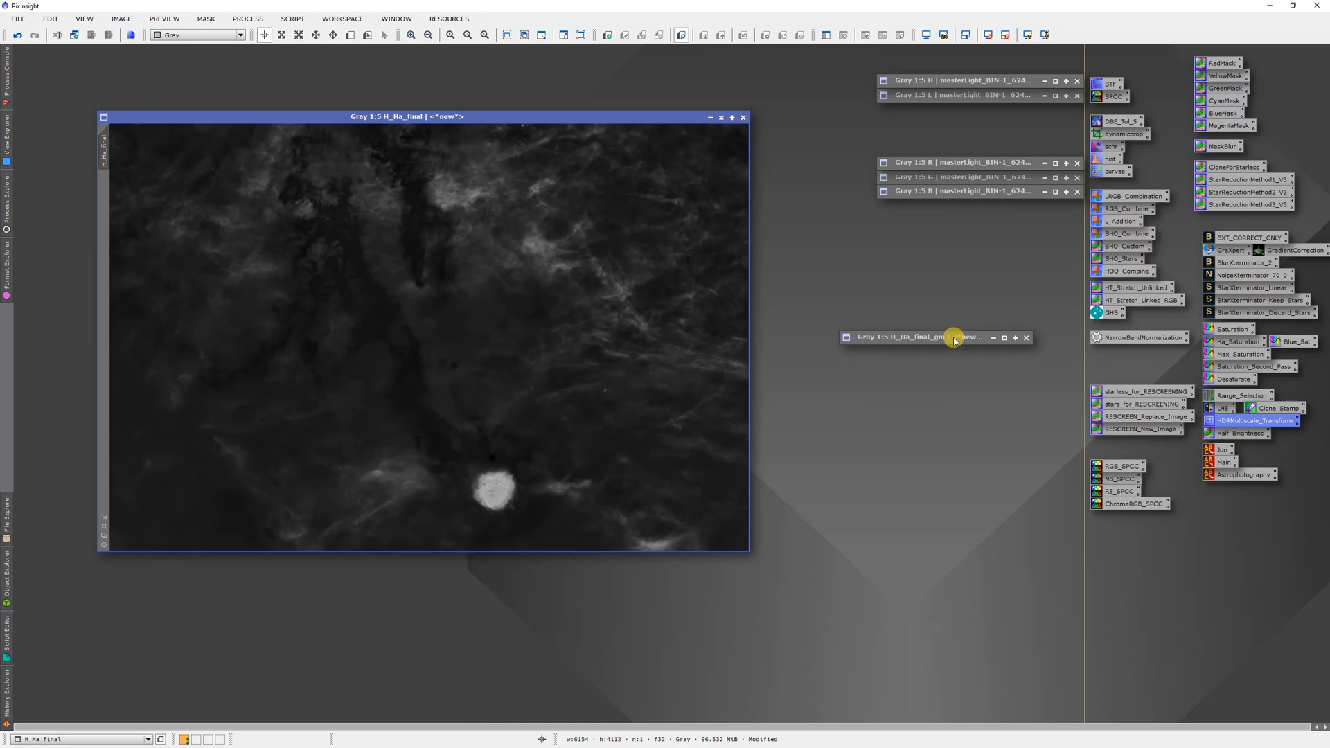
Rename the H_Ha_final_gm gradient mask image as Ha_Core_Mask.
{"action": "double_click", "coordinate": [948, 337]}
{"action": "right_click", "coordinate": [730, 369]}
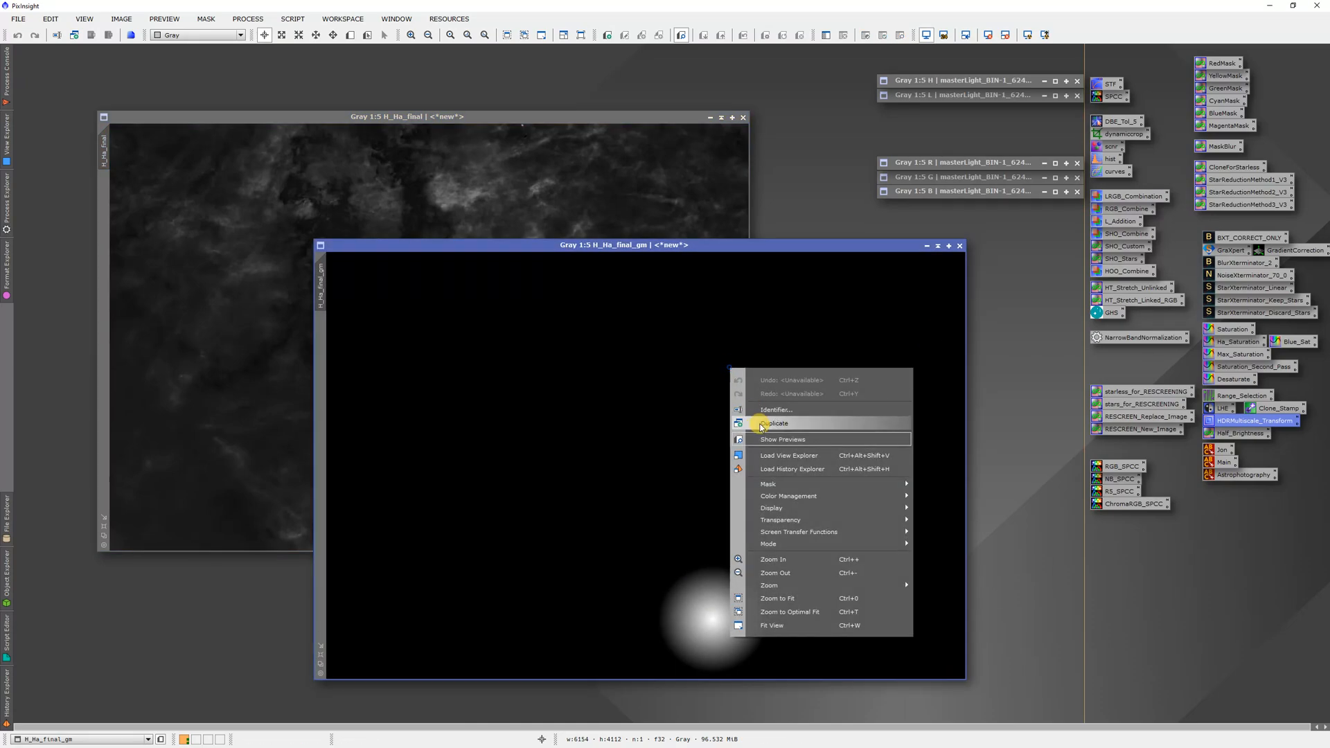
{"action": "left_click", "coordinate": [751, 407]}
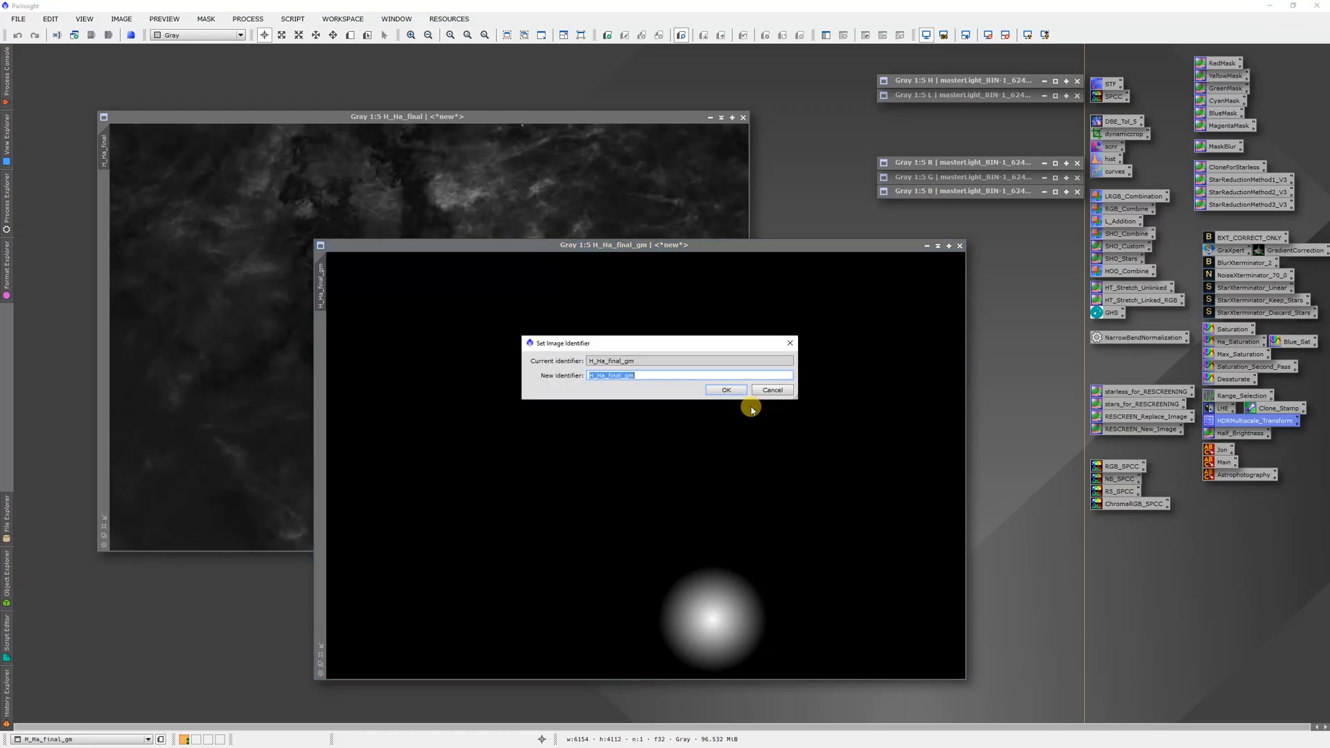
{"action": "type", "text": "Ha-Core_Mask"}
{"action": "key", "text": "BackSpace"}
{"action": "type", "text": "_"}
{"action": "key", "text": "Return"}
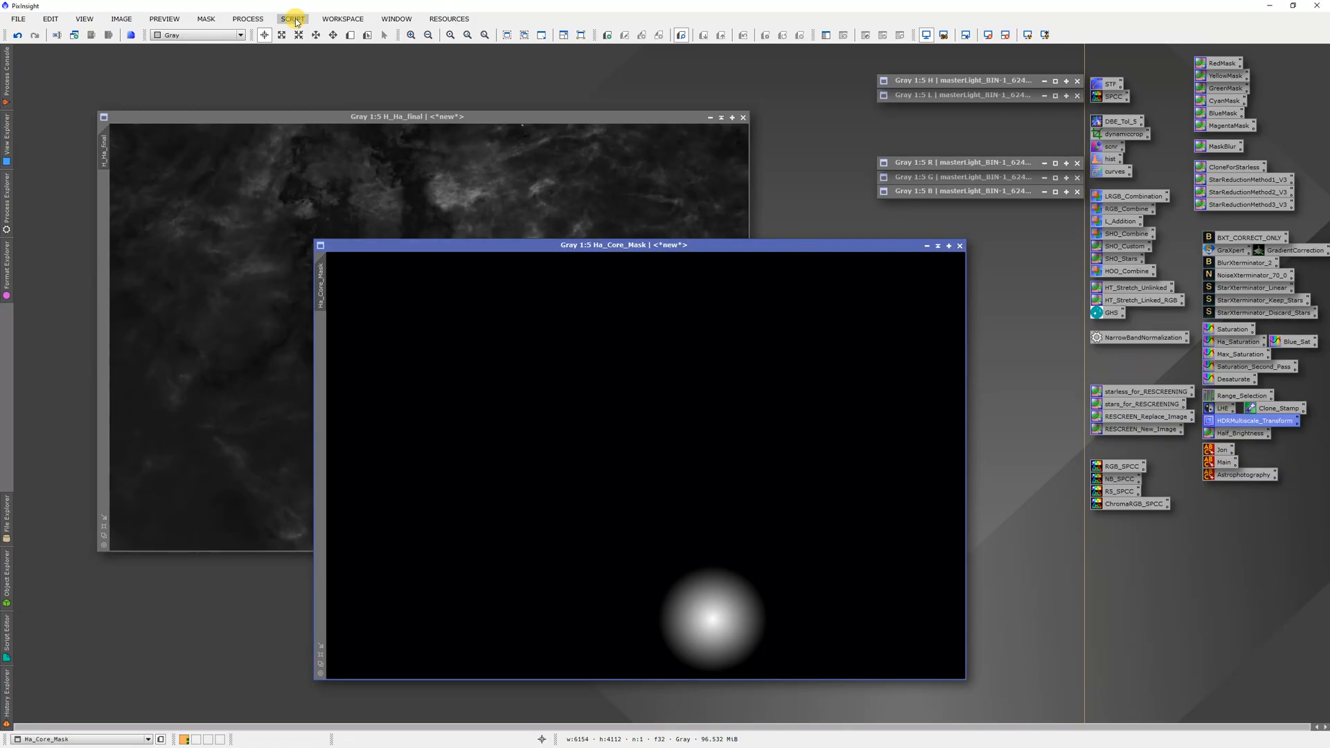
Invert the Ha_Core_Mask image with the Invert process and shift its window aside.
{"action": "left_click", "coordinate": [256, 25]}
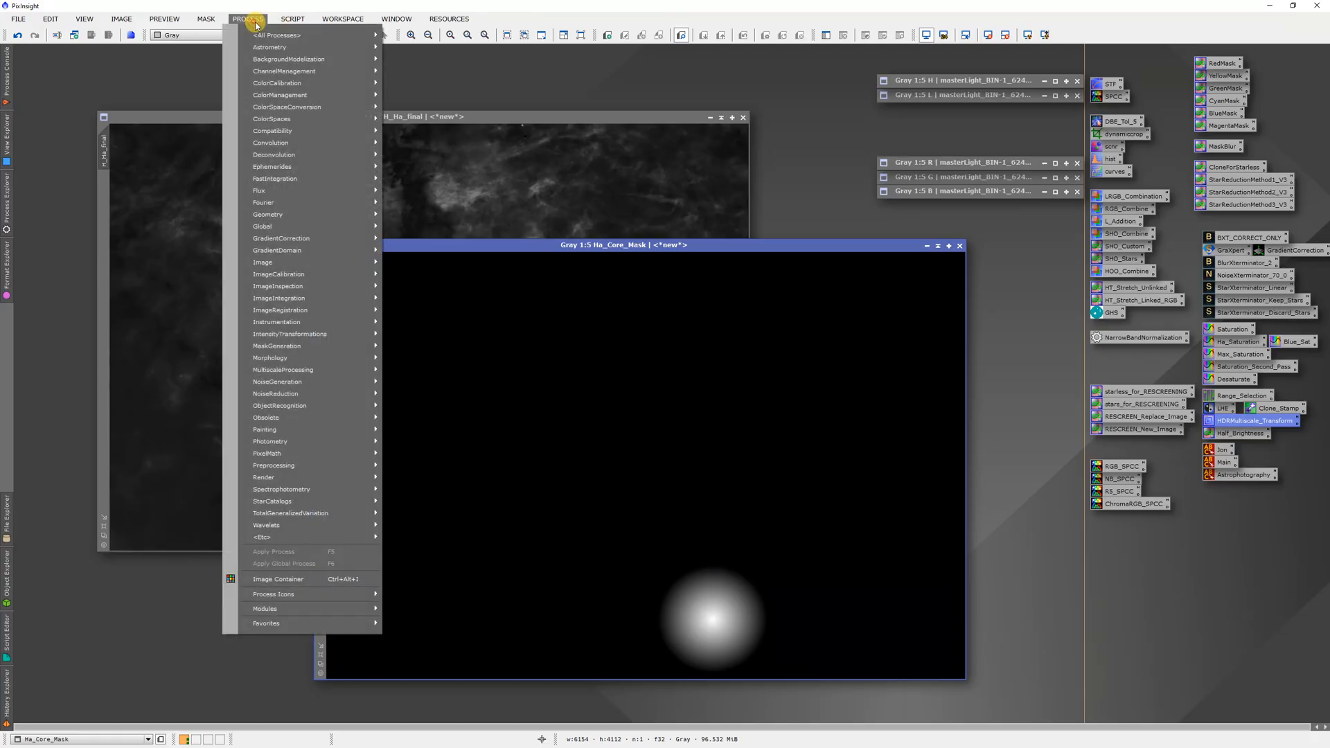
{"action": "mouse_move", "coordinate": [270, 36]}
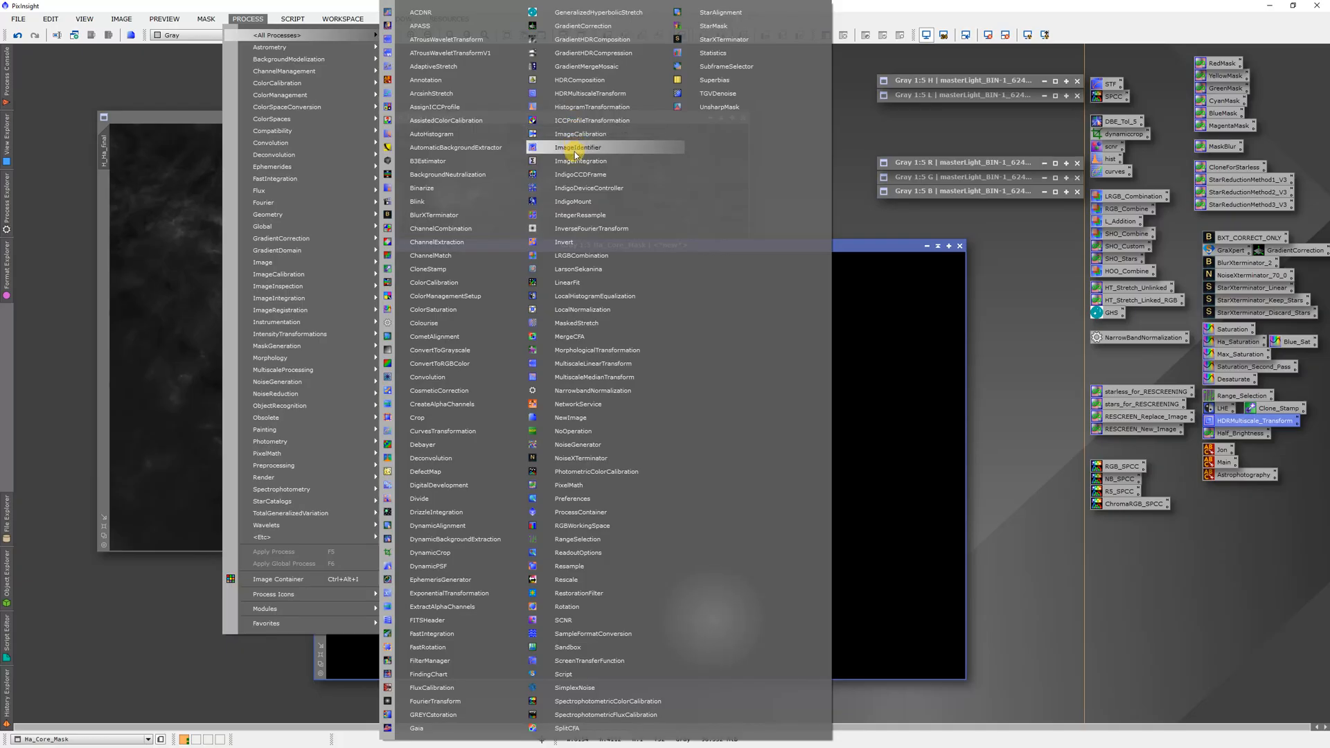
{"action": "left_click", "coordinate": [569, 241]}
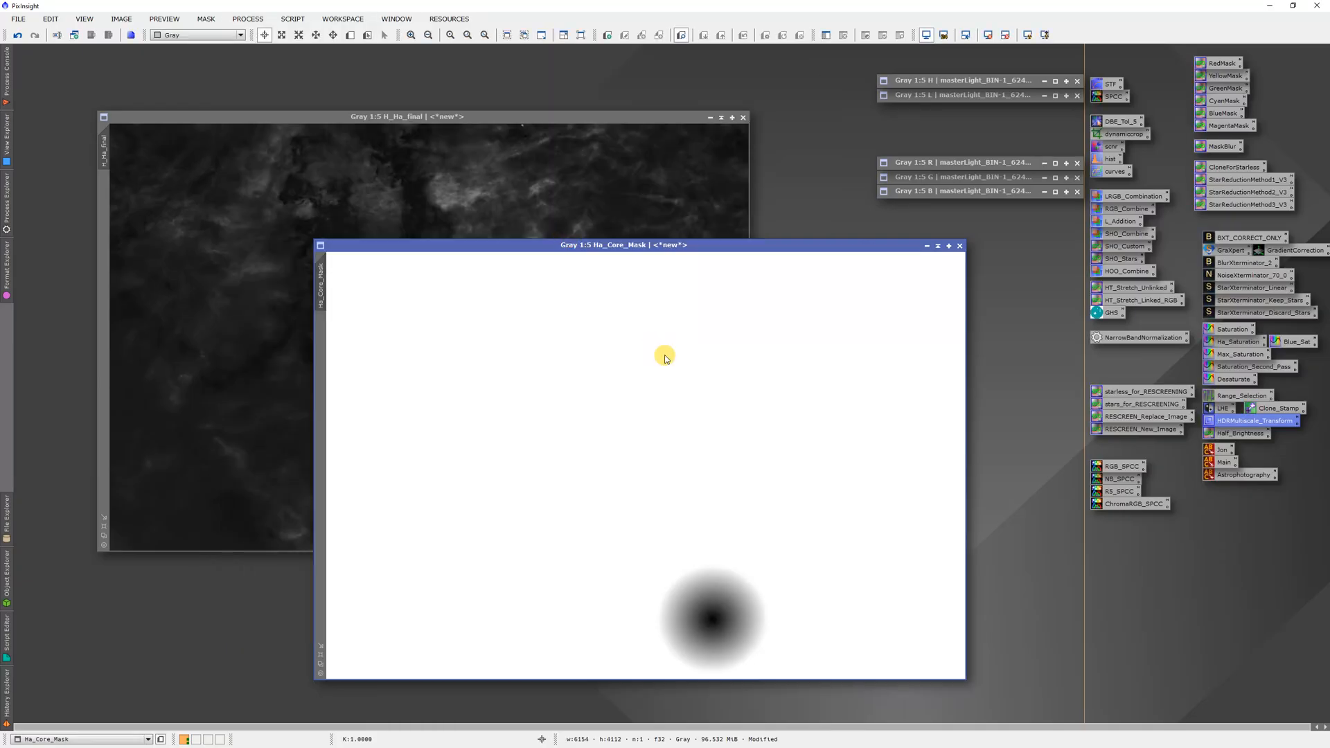
{"action": "left_click_drag", "start_coordinate": [676, 246], "coordinate": [729, 232]}
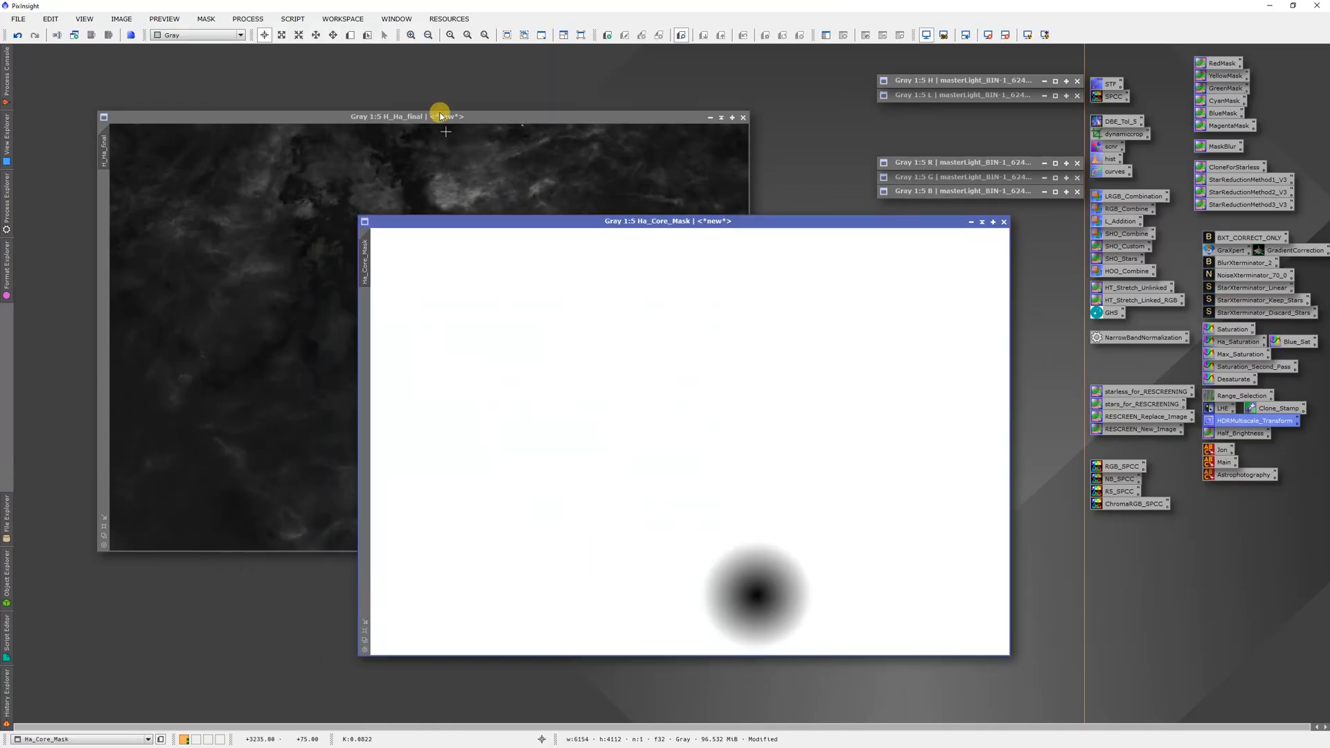
Open PixelMath and build the single RGB/K expression Ha_Core_Mask*H_Ha_final in its Expression Editor.
{"action": "left_click", "coordinate": [266, 23]}
{"action": "mouse_move", "coordinate": [272, 35]}
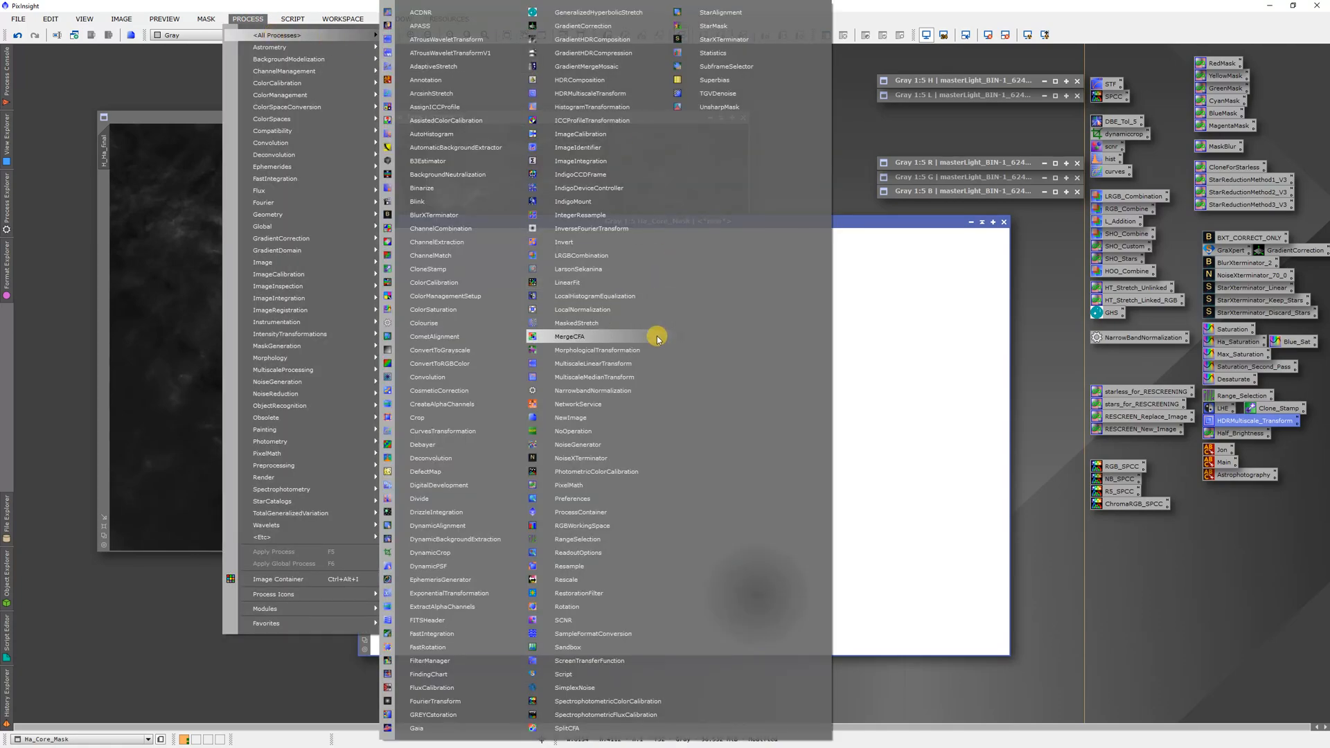
{"action": "left_click", "coordinate": [623, 485]}
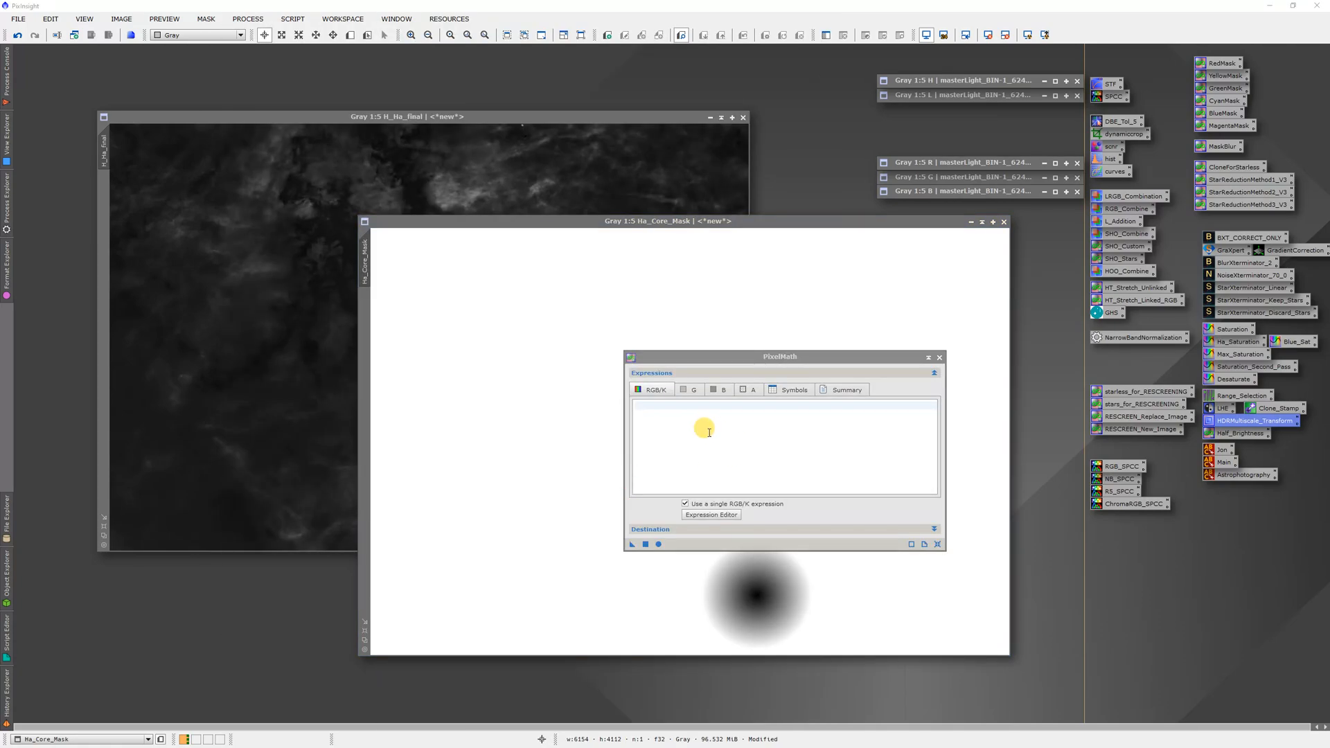
{"action": "left_click", "coordinate": [716, 514]}
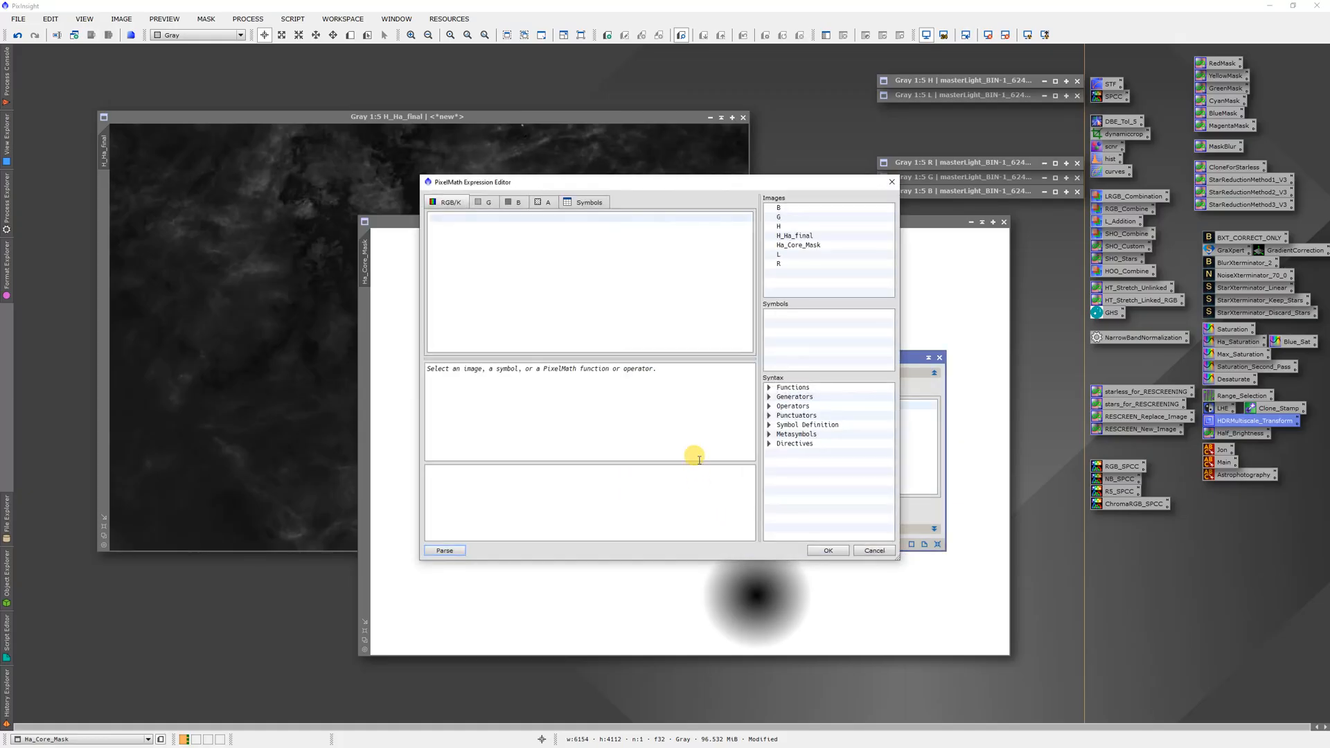
{"action": "double_click", "coordinate": [796, 246]}
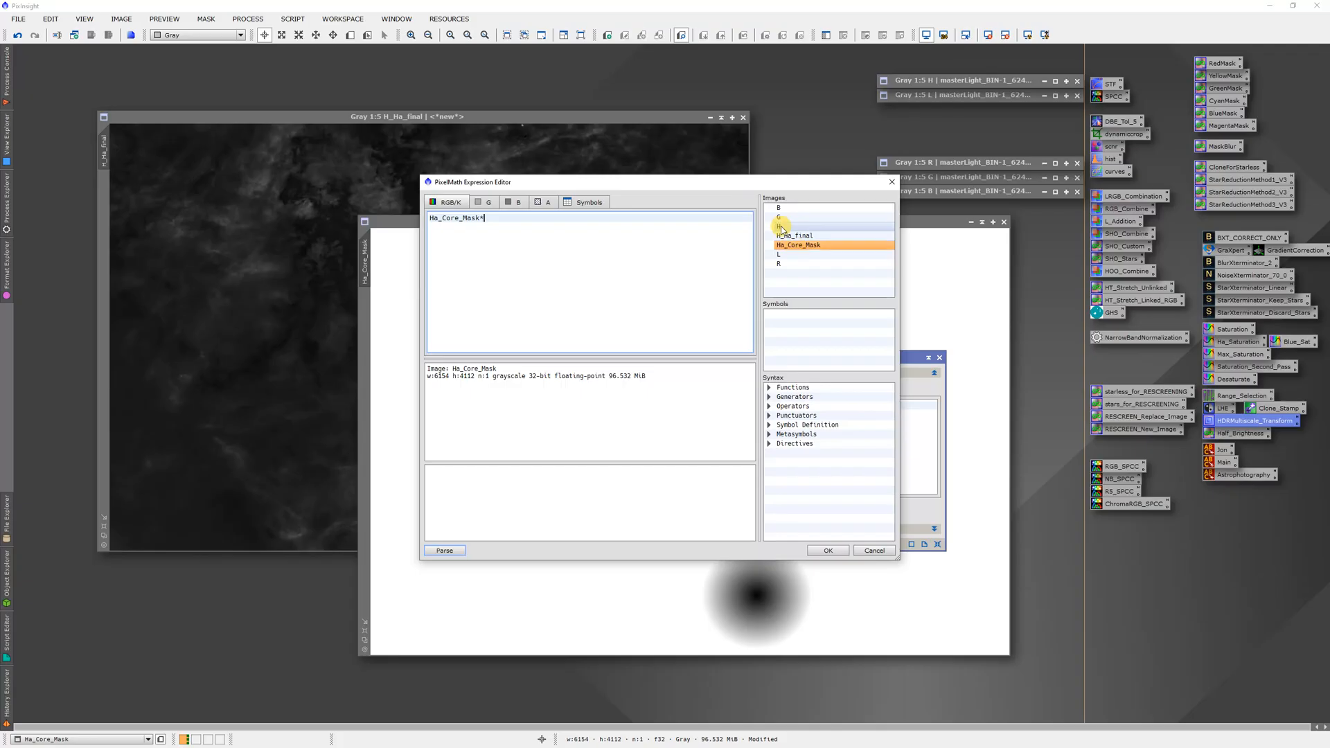
{"action": "left_click", "coordinate": [802, 238]}
{"action": "double_click", "coordinate": [802, 238]}
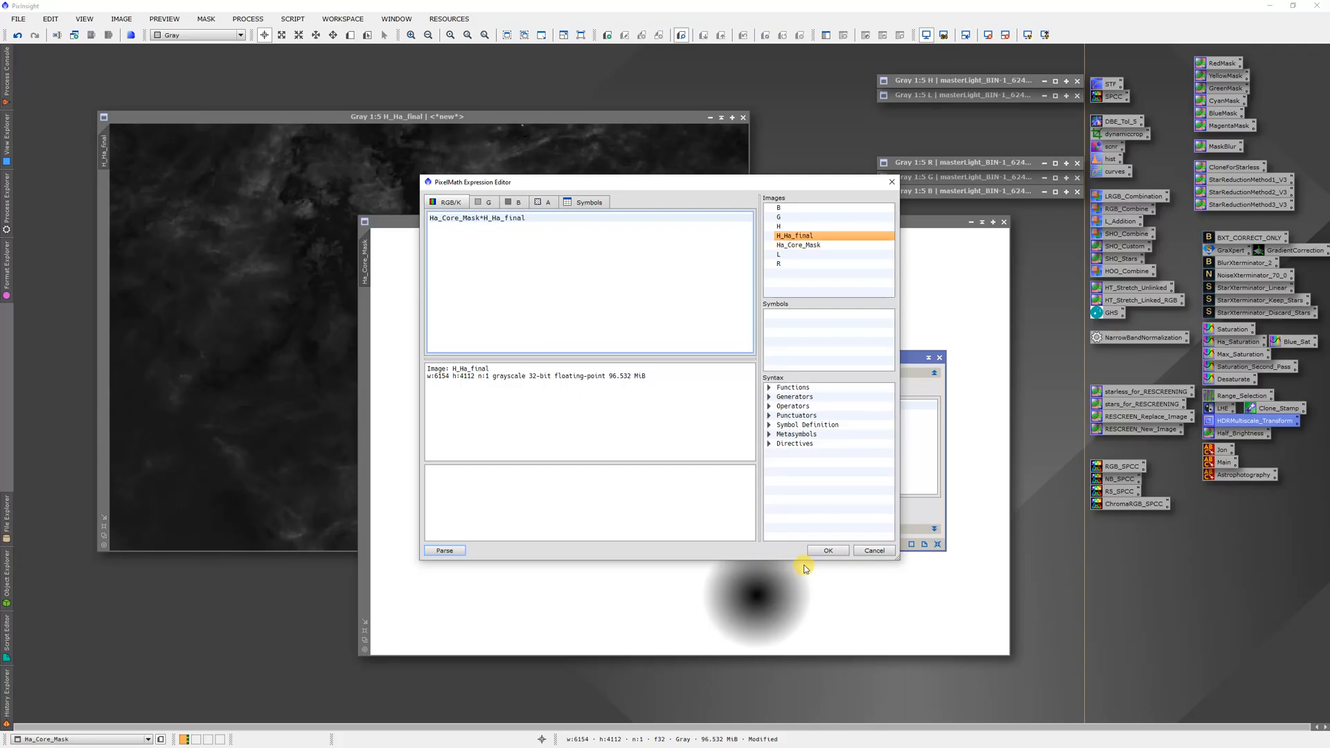
{"action": "left_click", "coordinate": [820, 547]}
{"action": "left_click", "coordinate": [813, 547]}
{"action": "left_click", "coordinate": [824, 550]}
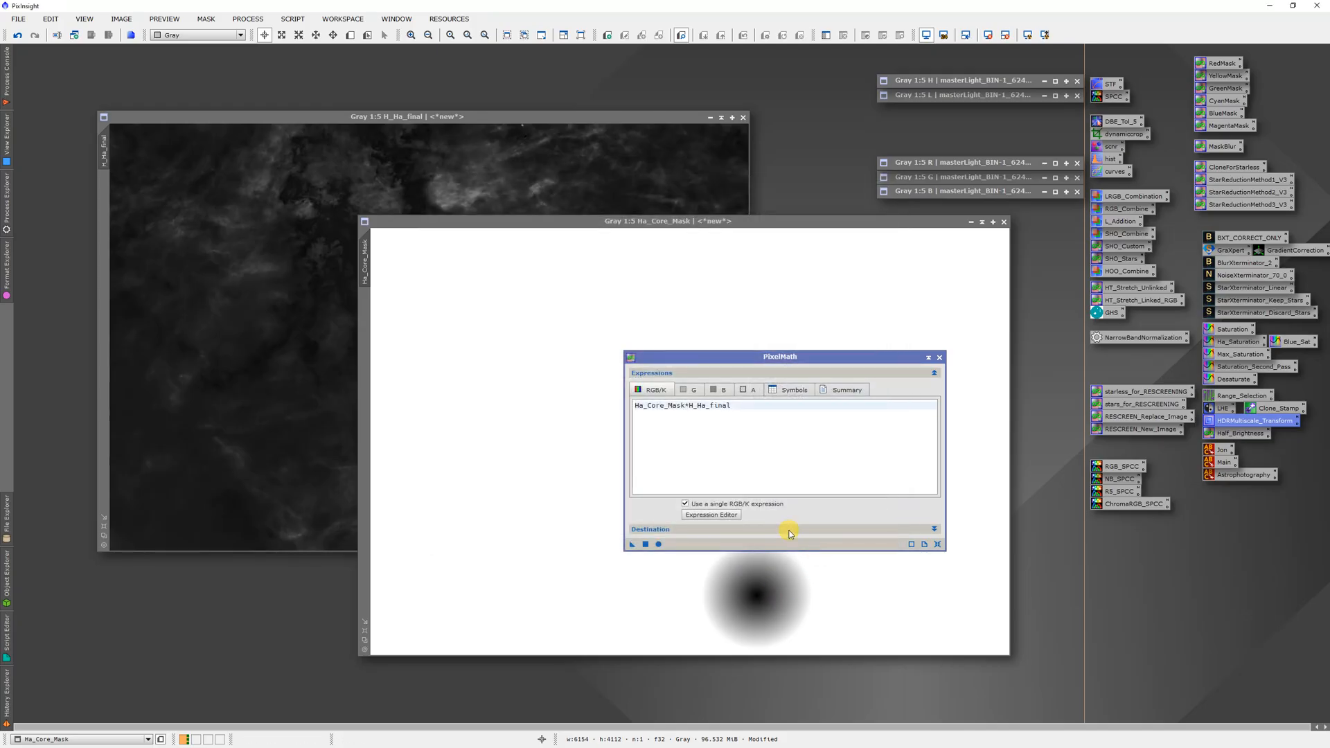
Shade Ha_Core_Mask out of the way, apply the PixelMath expression to H_Ha_final and close PixelMath.
{"action": "left_click_drag", "start_coordinate": [726, 356], "coordinate": [859, 329]}
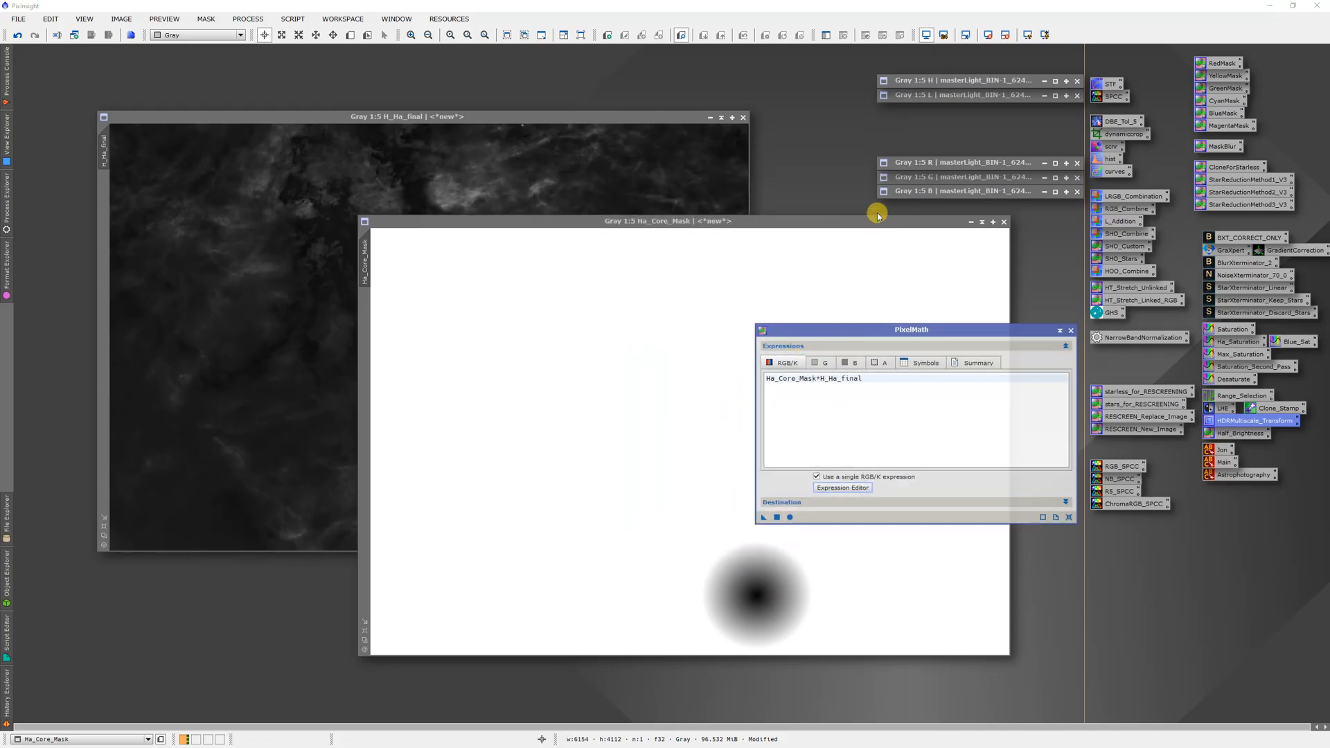
{"action": "left_click", "coordinate": [971, 222]}
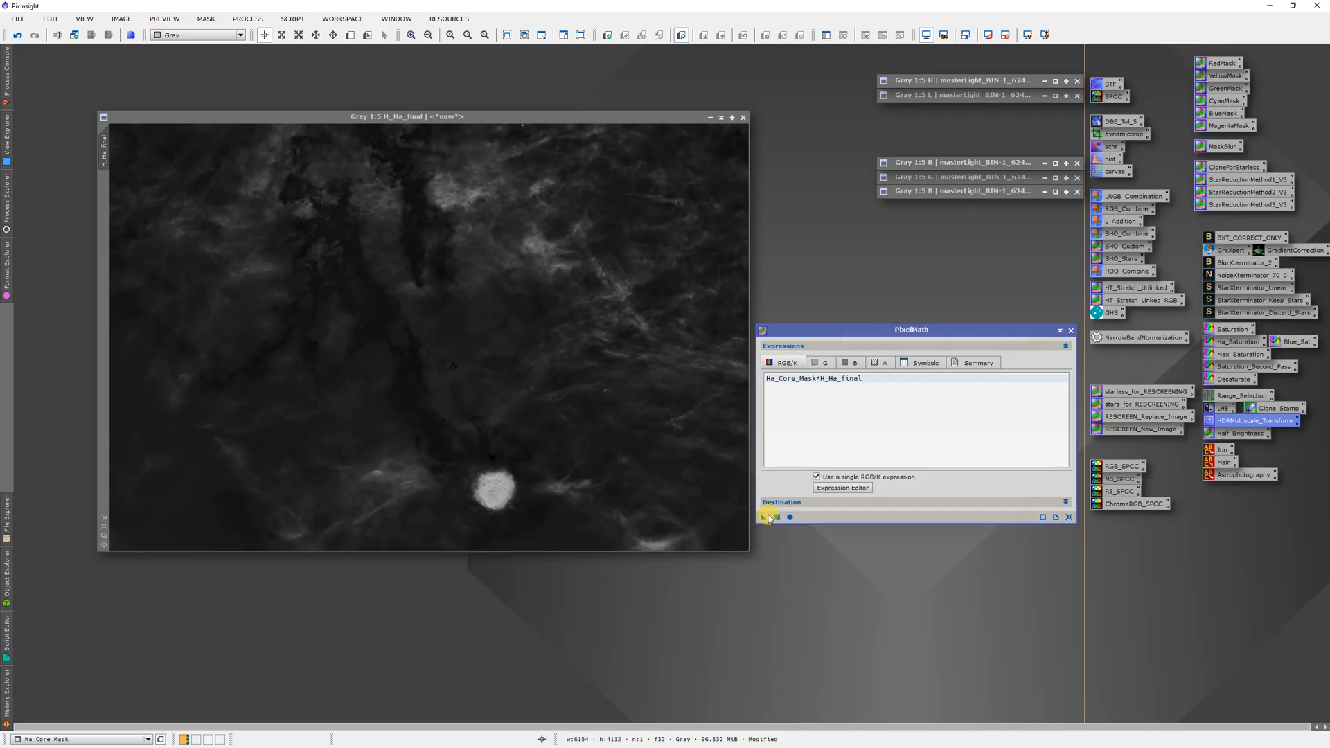
{"action": "left_click_drag", "start_coordinate": [767, 517], "coordinate": [512, 471]}
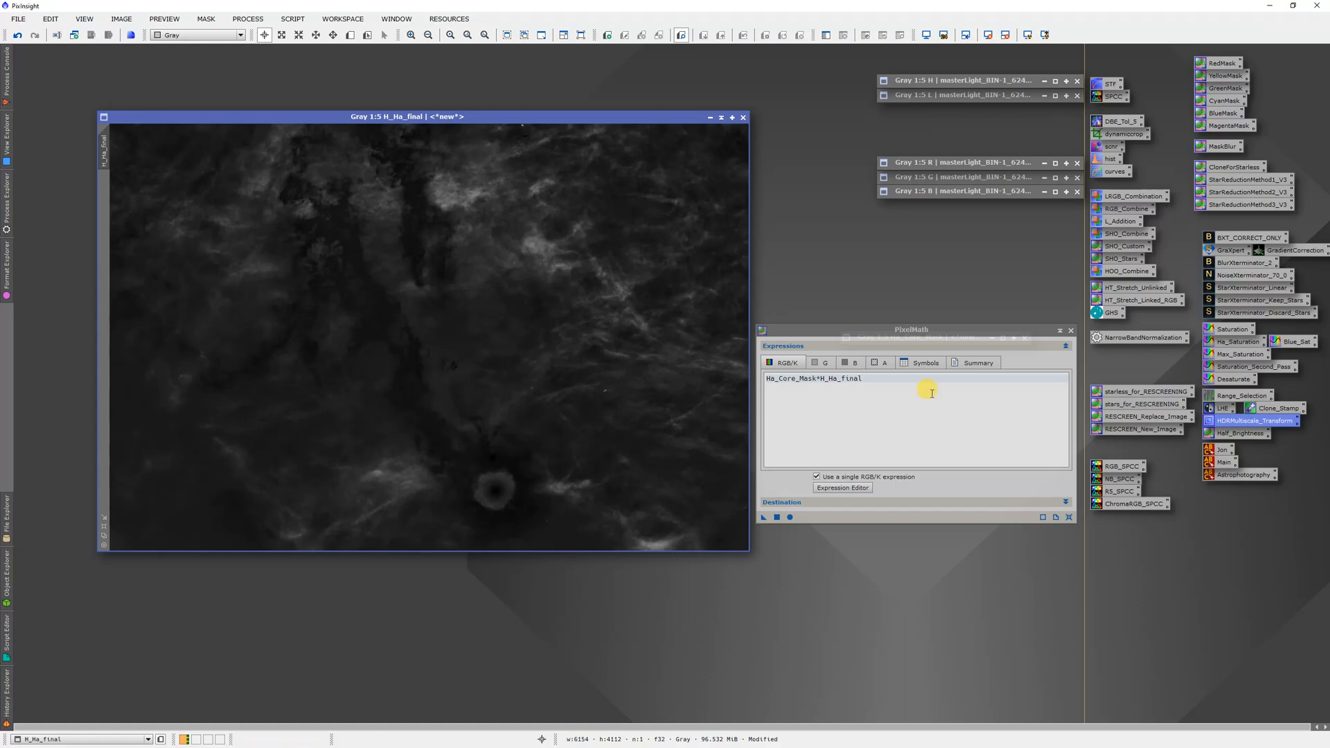
{"action": "left_click", "coordinate": [1071, 331]}
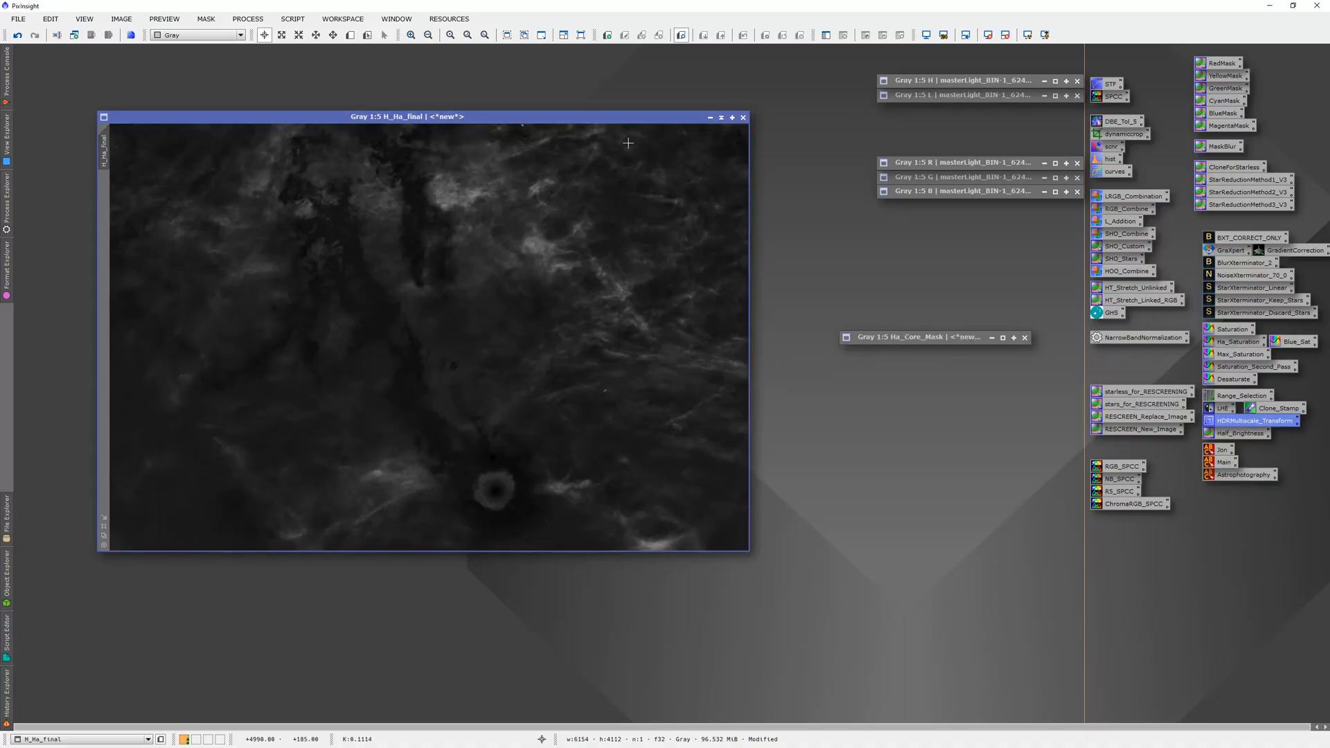
Shade the H_Ha_final window and stack it below the H and L images, tidying Ha_Core_Mask alongside.
{"action": "left_click", "coordinate": [720, 118]}
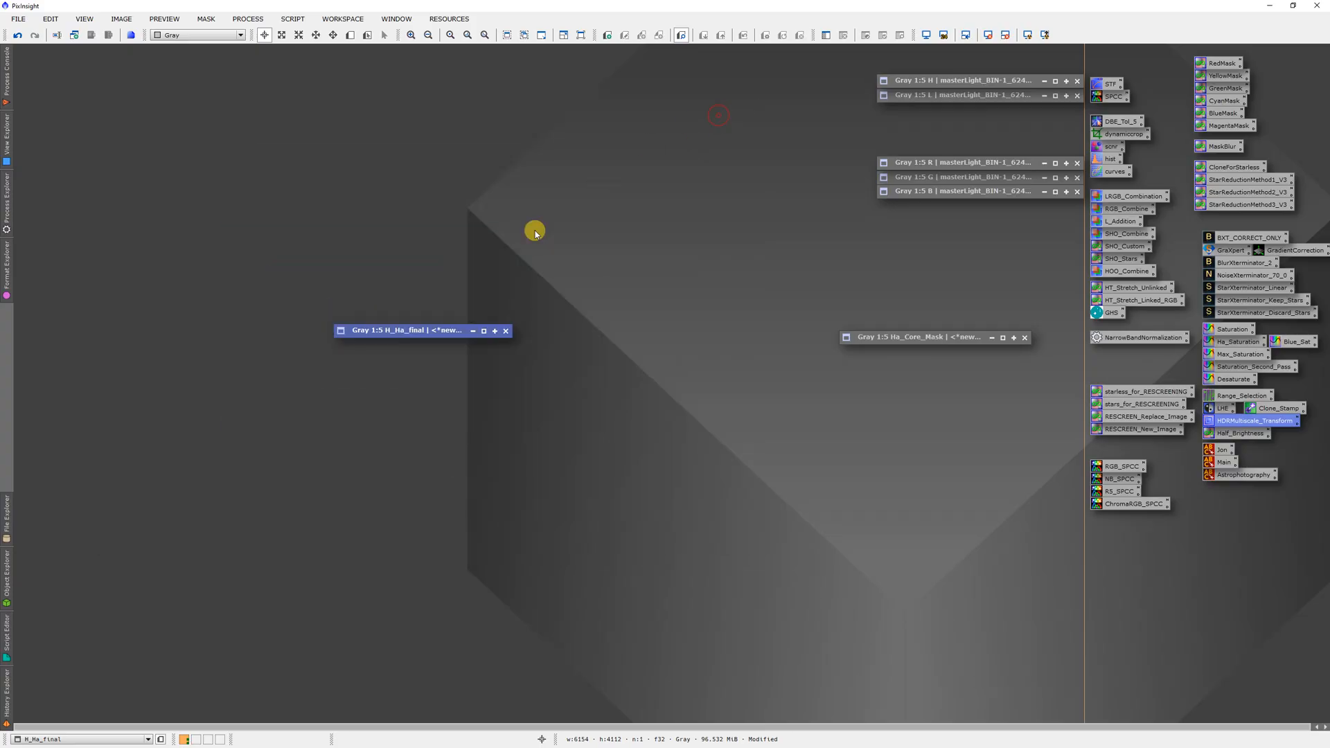
{"action": "mouse_move", "coordinate": [396, 330]}
{"action": "left_mouse_down"}
{"action": "mouse_move", "coordinate": [938, 133]}
{"action": "mouse_move", "coordinate": [956, 109]}
{"action": "left_mouse_up"}
{"action": "left_click_drag", "start_coordinate": [926, 337], "coordinate": [966, 336]}
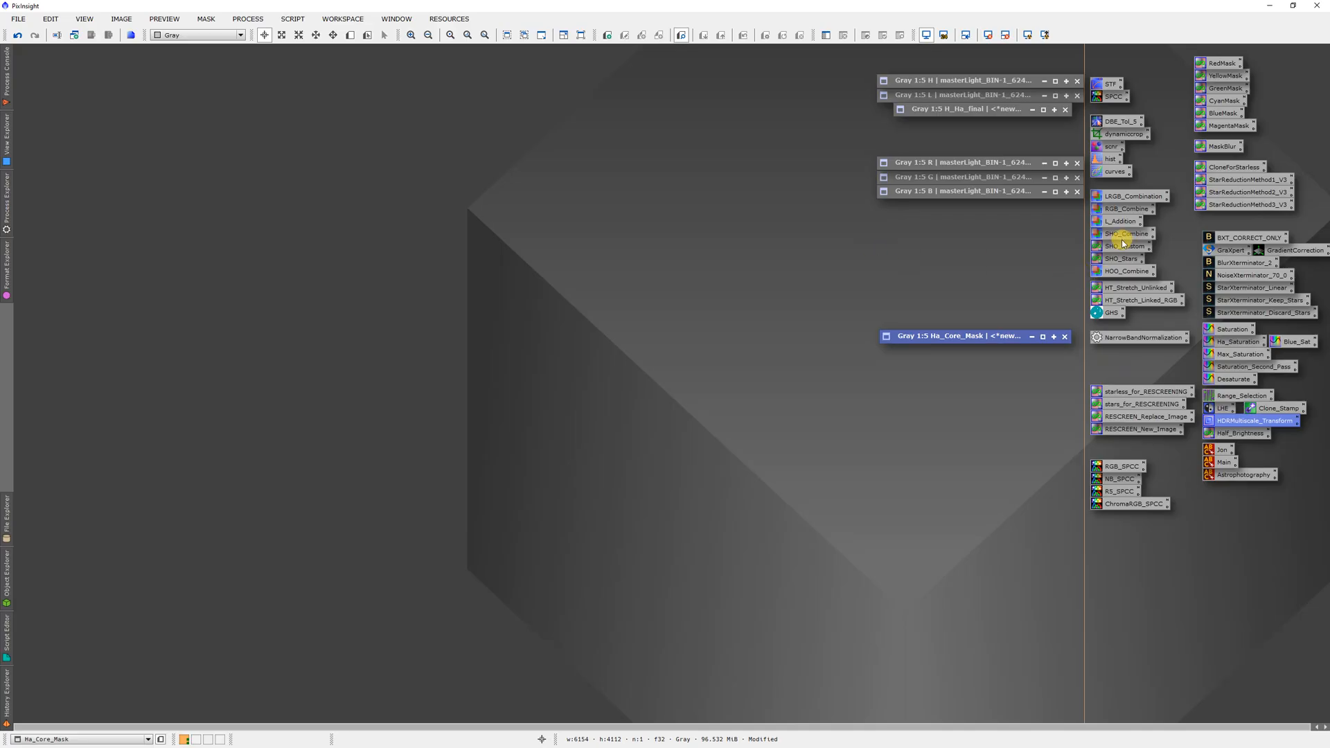
Combine the R, G and B masters into a color image with RGB_Combine, auto-stretch its display and close the process.
{"action": "double_click", "coordinate": [1127, 209]}
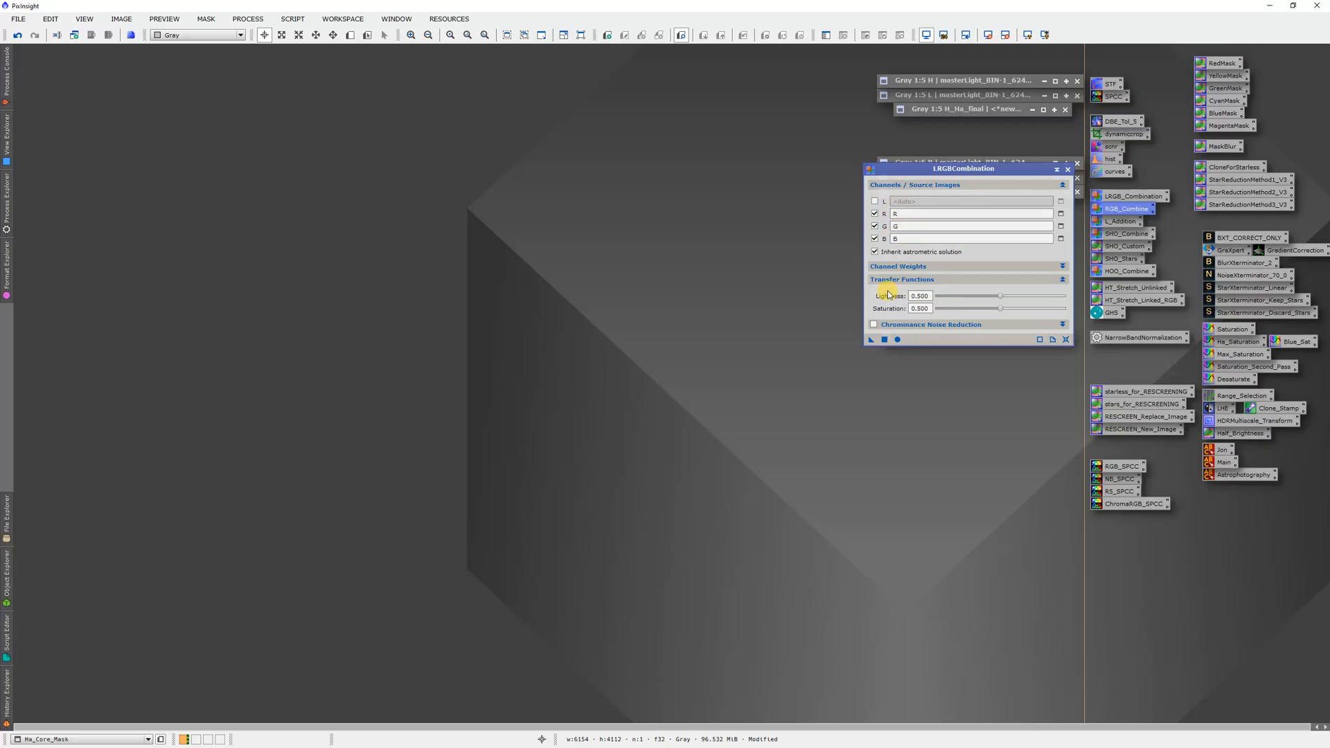
{"action": "left_click", "coordinate": [896, 340]}
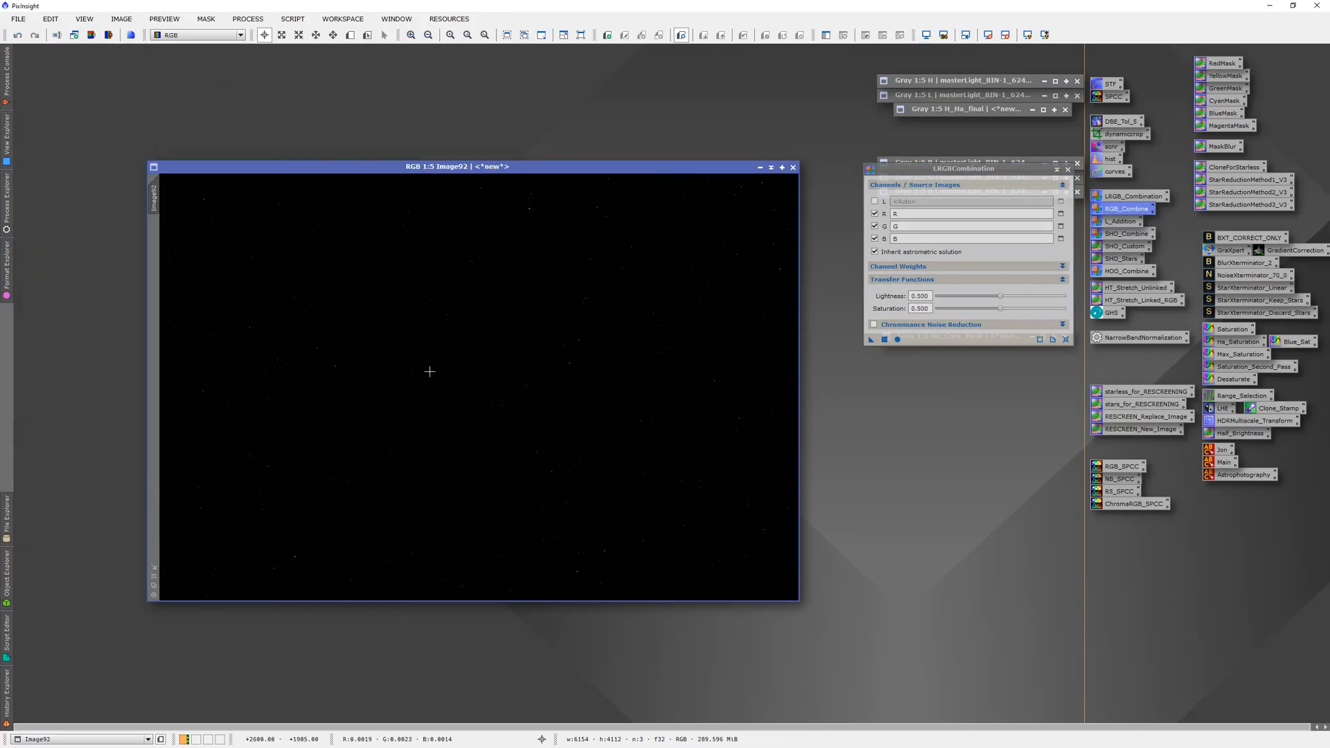
{"action": "key", "text": "ctrl+a"}
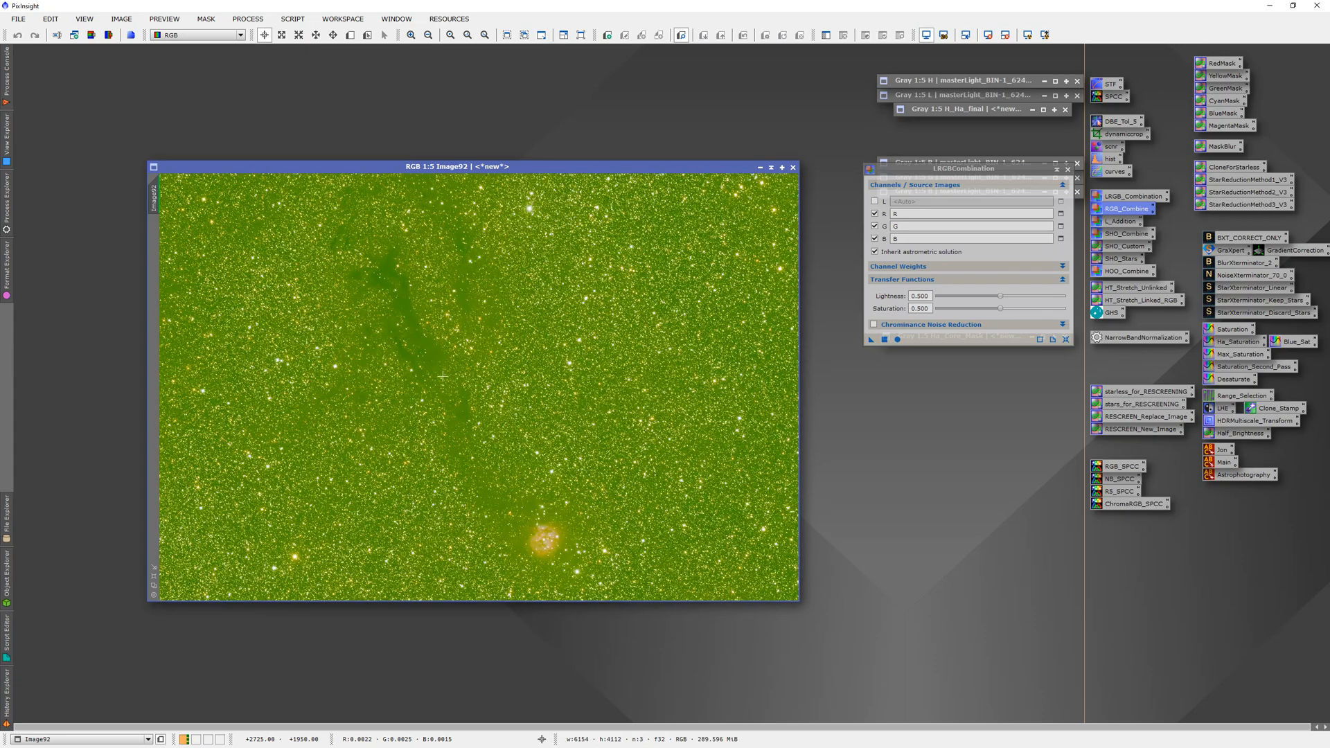
{"action": "left_click", "coordinate": [1067, 168]}
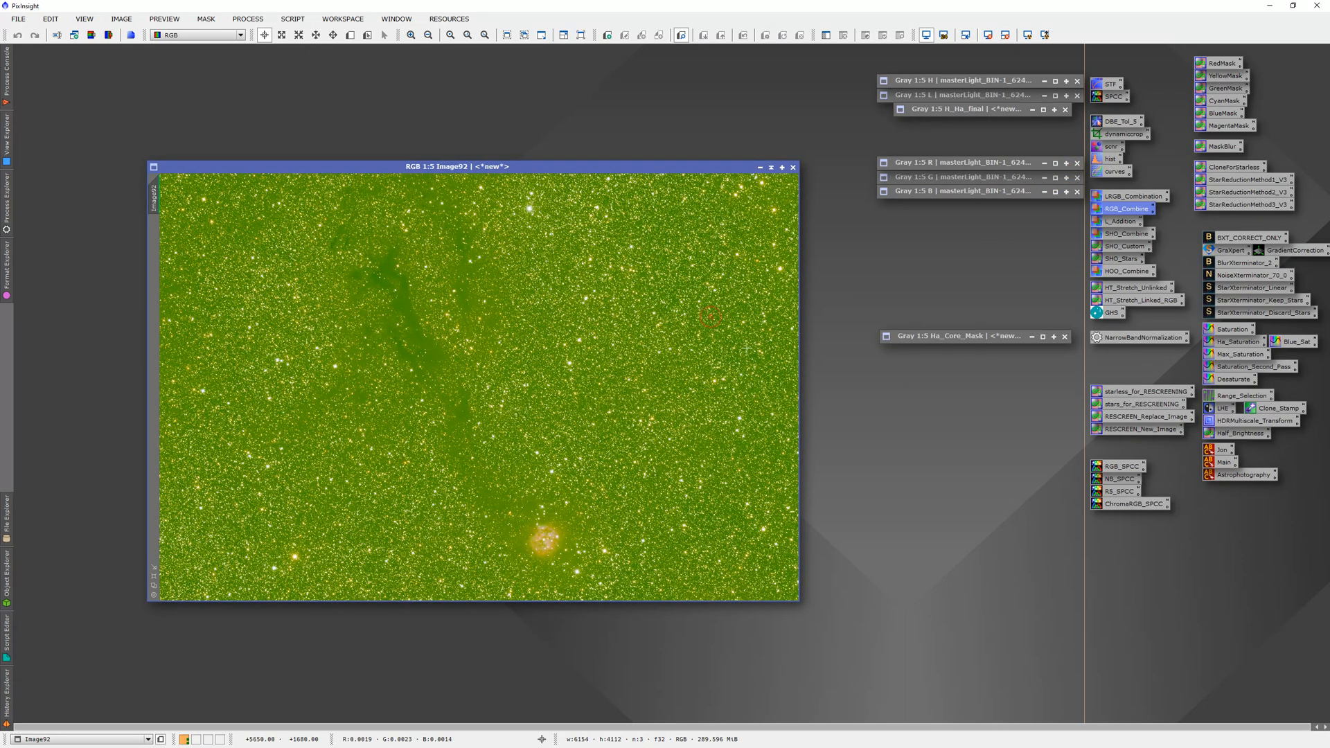
Color-calibrate the RGB image with the ChromeRGB_SPCC settings, close the graphs and process, and recompute its display auto-stretch.
{"action": "double_click", "coordinate": [1122, 505]}
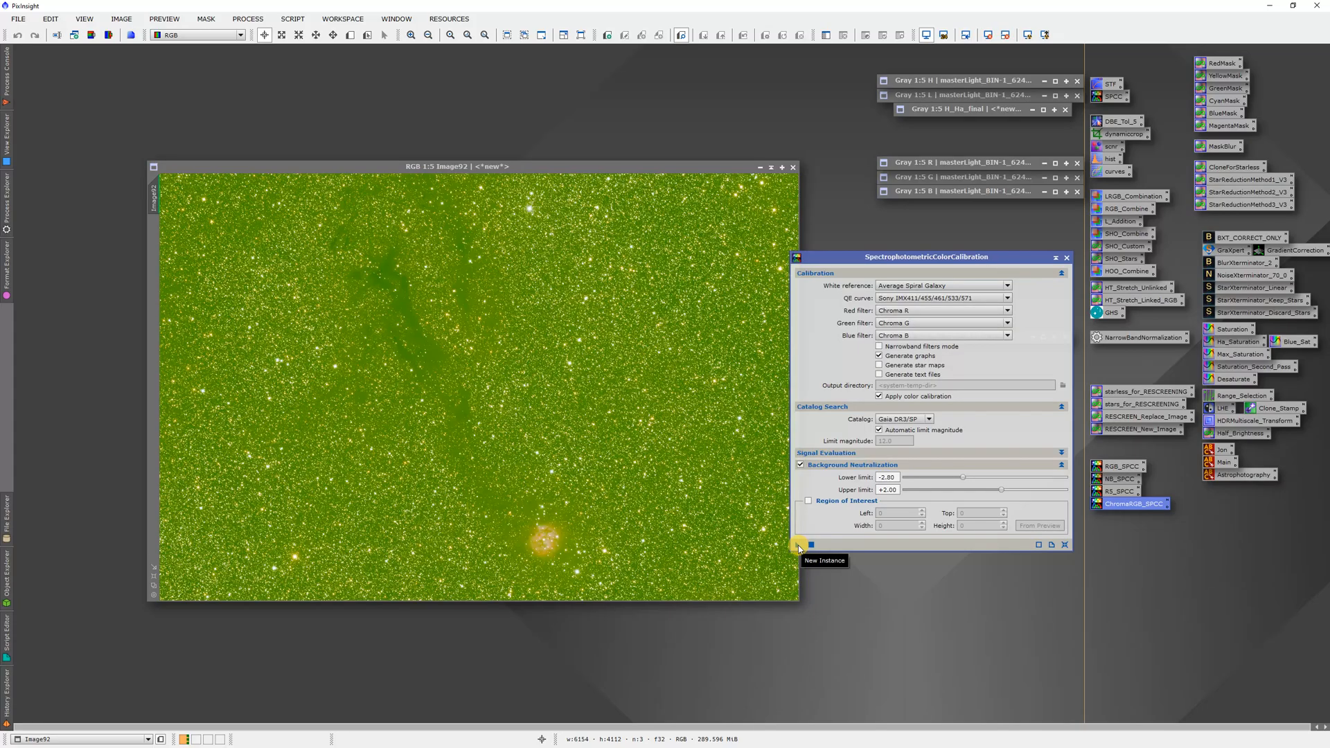
{"action": "left_click_drag", "start_coordinate": [800, 547], "coordinate": [653, 385]}
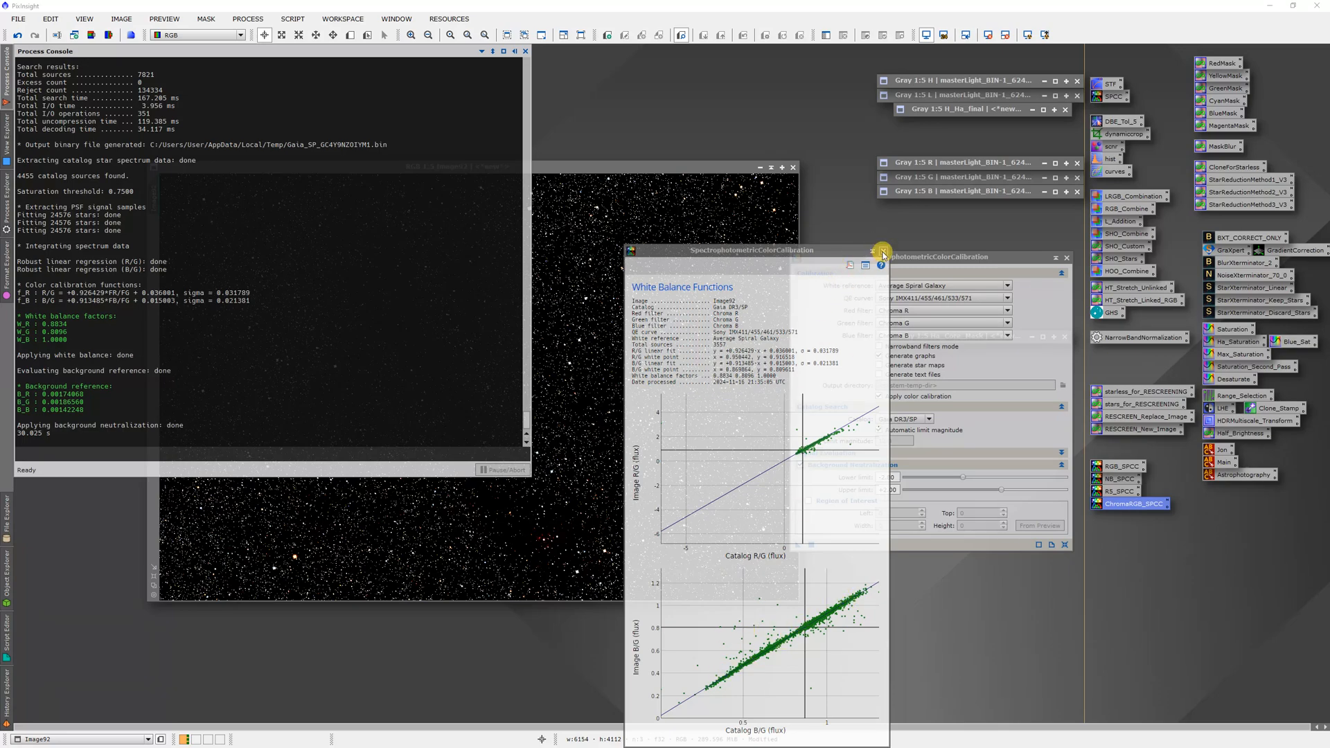
{"action": "left_click", "coordinate": [883, 251]}
{"action": "left_click", "coordinate": [1057, 260]}
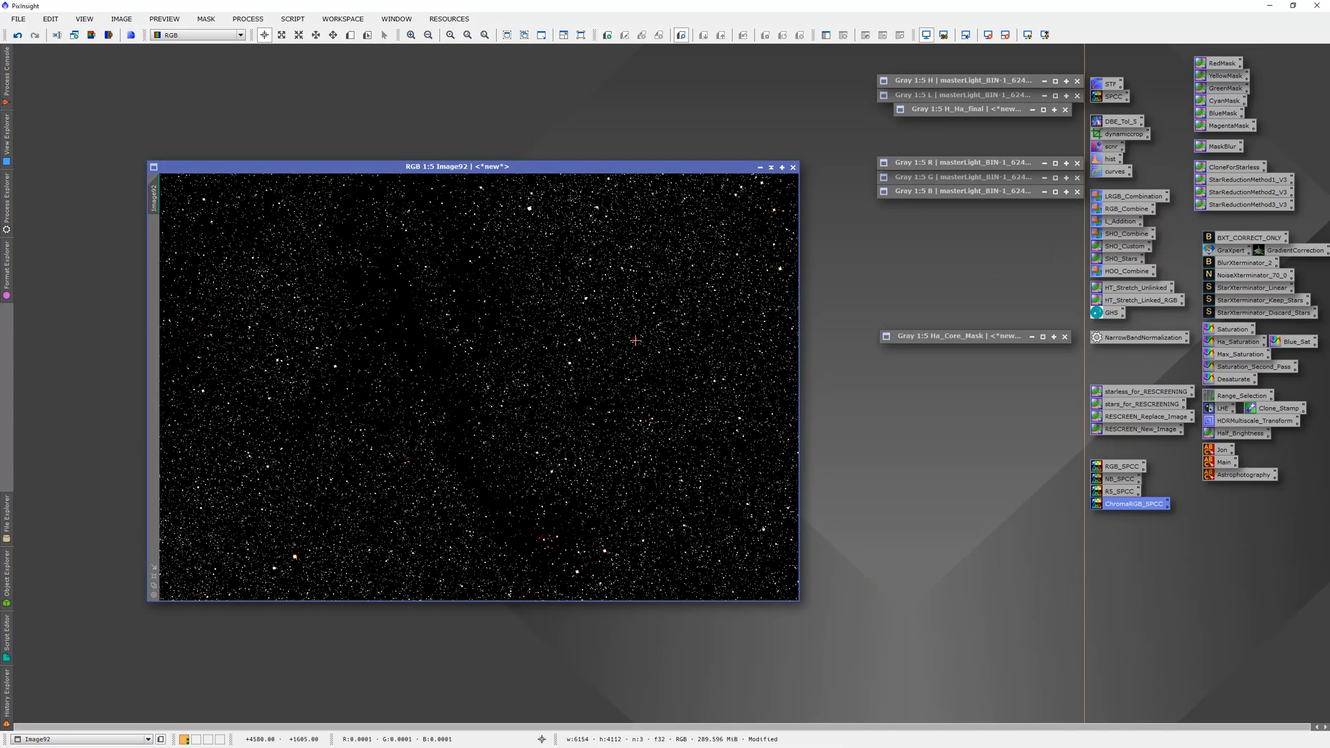
{"action": "key", "text": "ctrl+F12"}
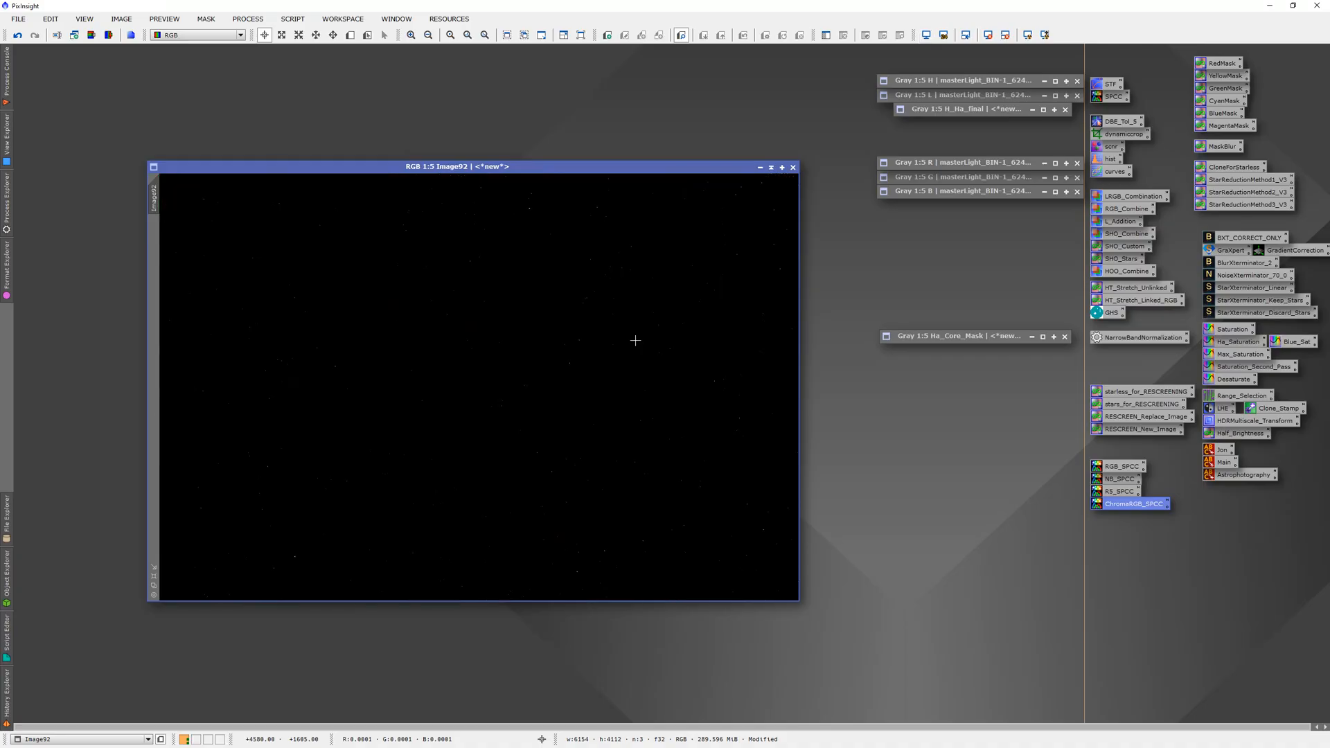
{"action": "key", "text": "ctrl+a"}
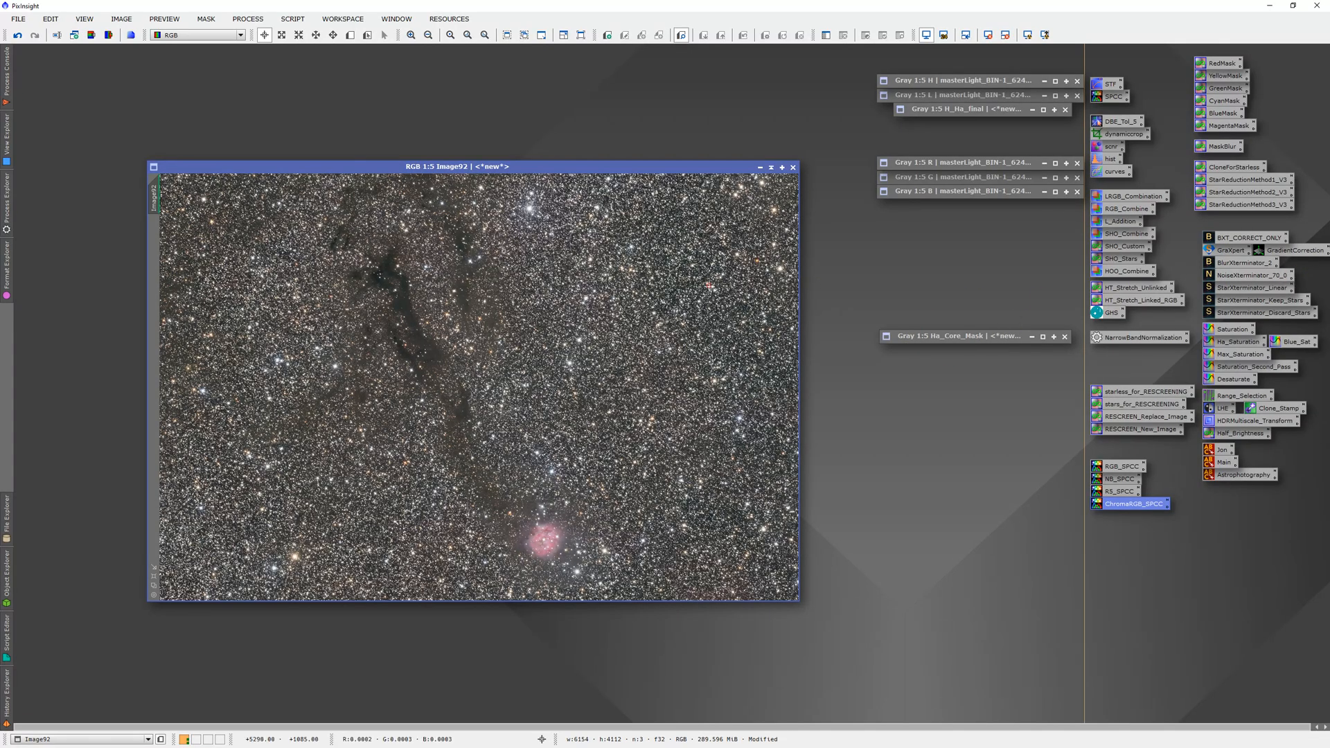
Apply BlurXterminator_2 to the RGB image, then stretch it permanently with HT_Stretch_Linked_RGB and turn off its screen stretch.
{"action": "left_click", "coordinate": [1238, 266]}
{"action": "left_click_drag", "start_coordinate": [1238, 266], "coordinate": [520, 317]}
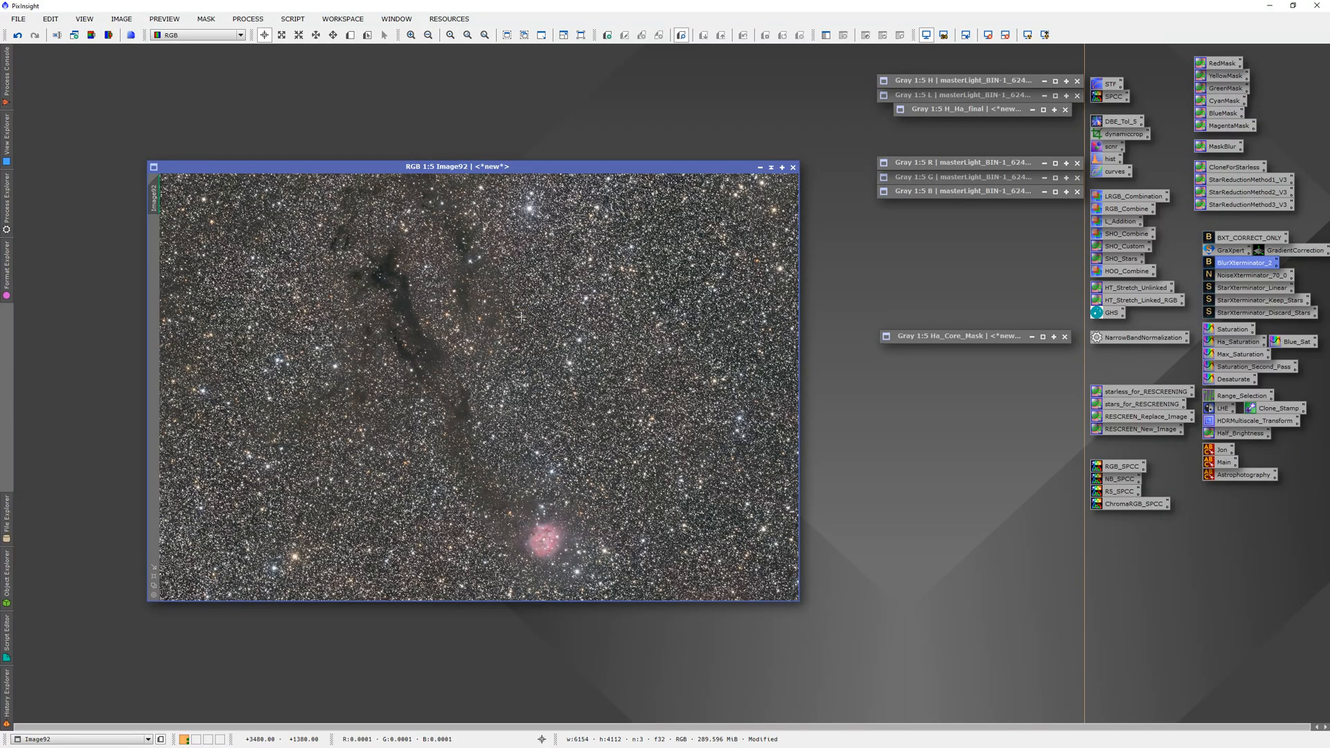
{"action": "left_click", "coordinate": [1134, 302]}
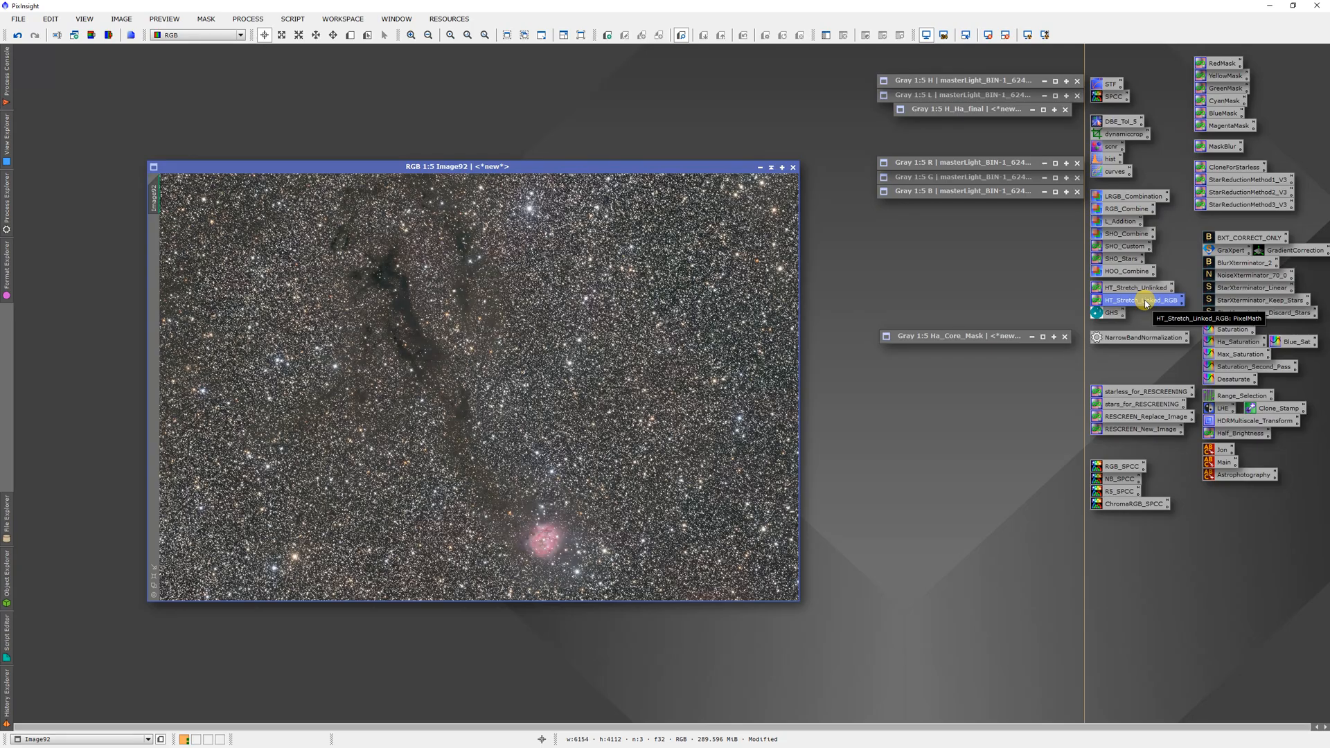
{"action": "left_click_drag", "start_coordinate": [1145, 302], "coordinate": [572, 344]}
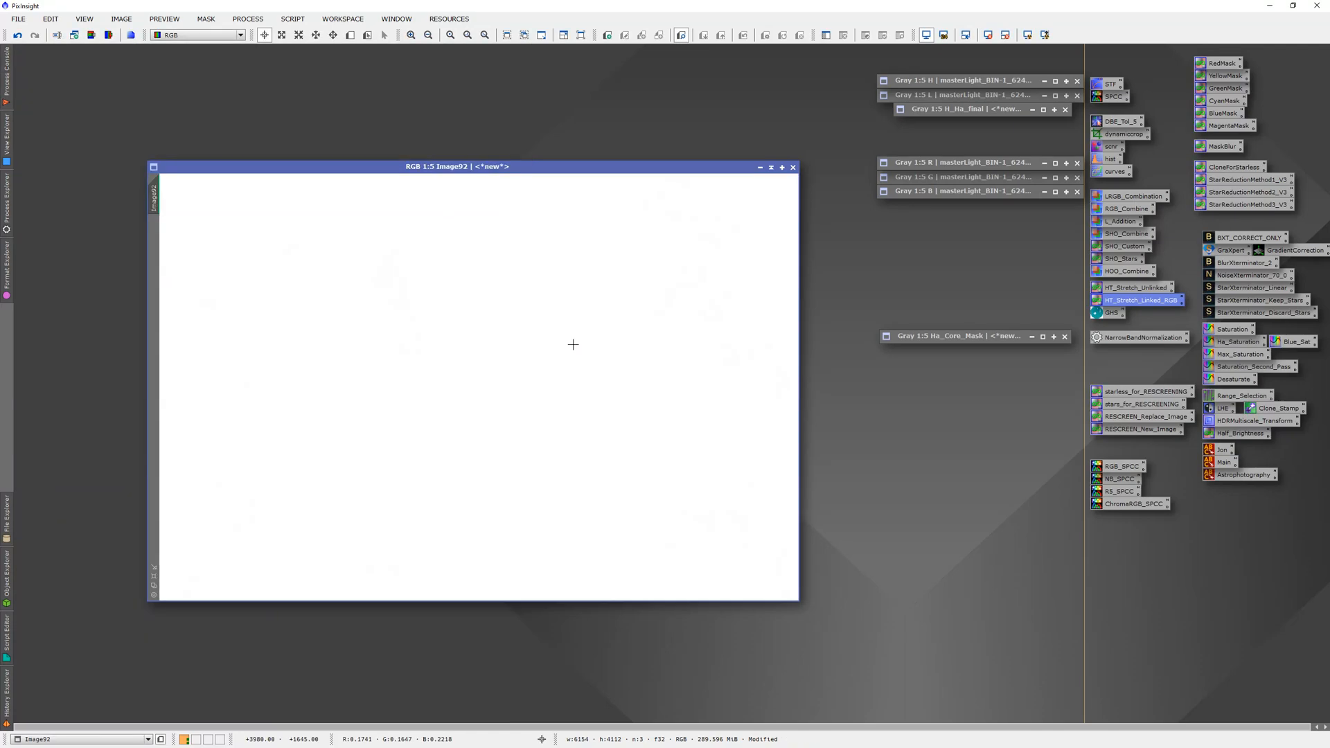
{"action": "key", "text": "F12"}
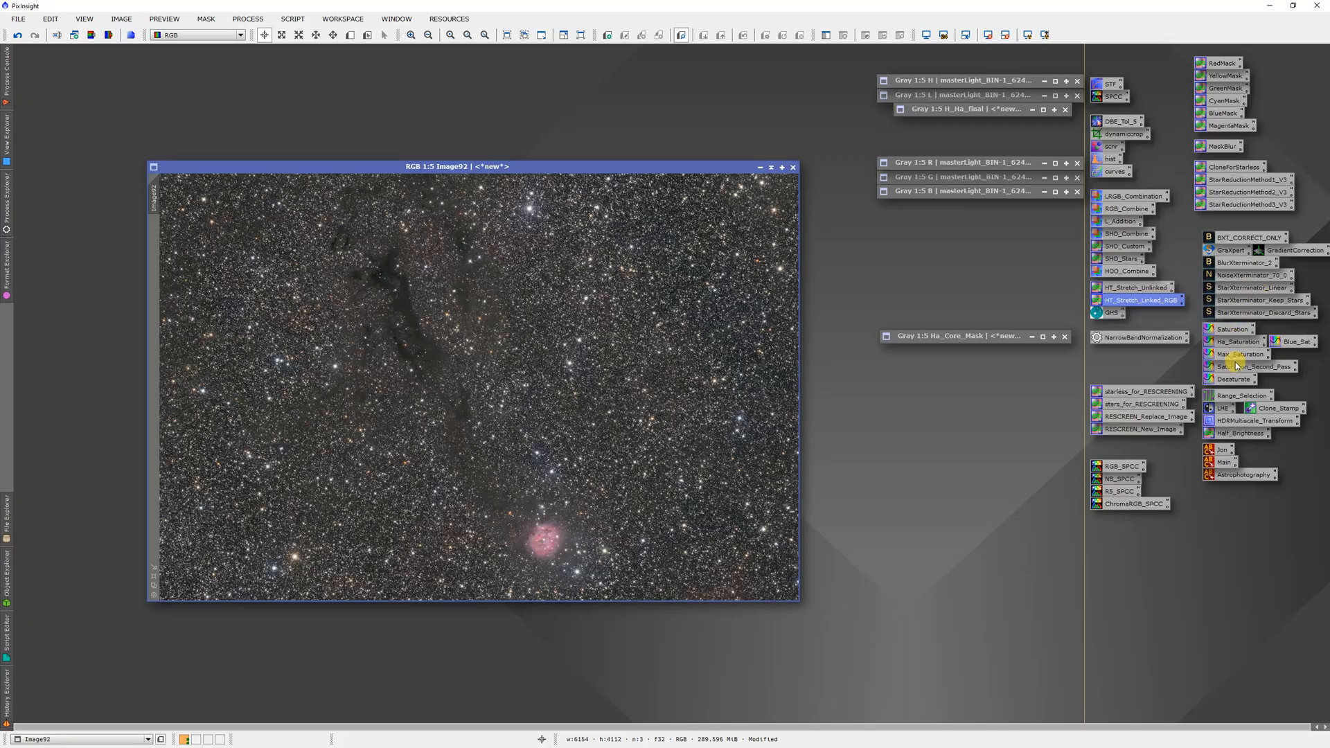
Run StarXterminator_Keep_Stars on the stretched RGB image to extract its stars into a separate image.
{"action": "left_click", "coordinate": [1238, 302]}
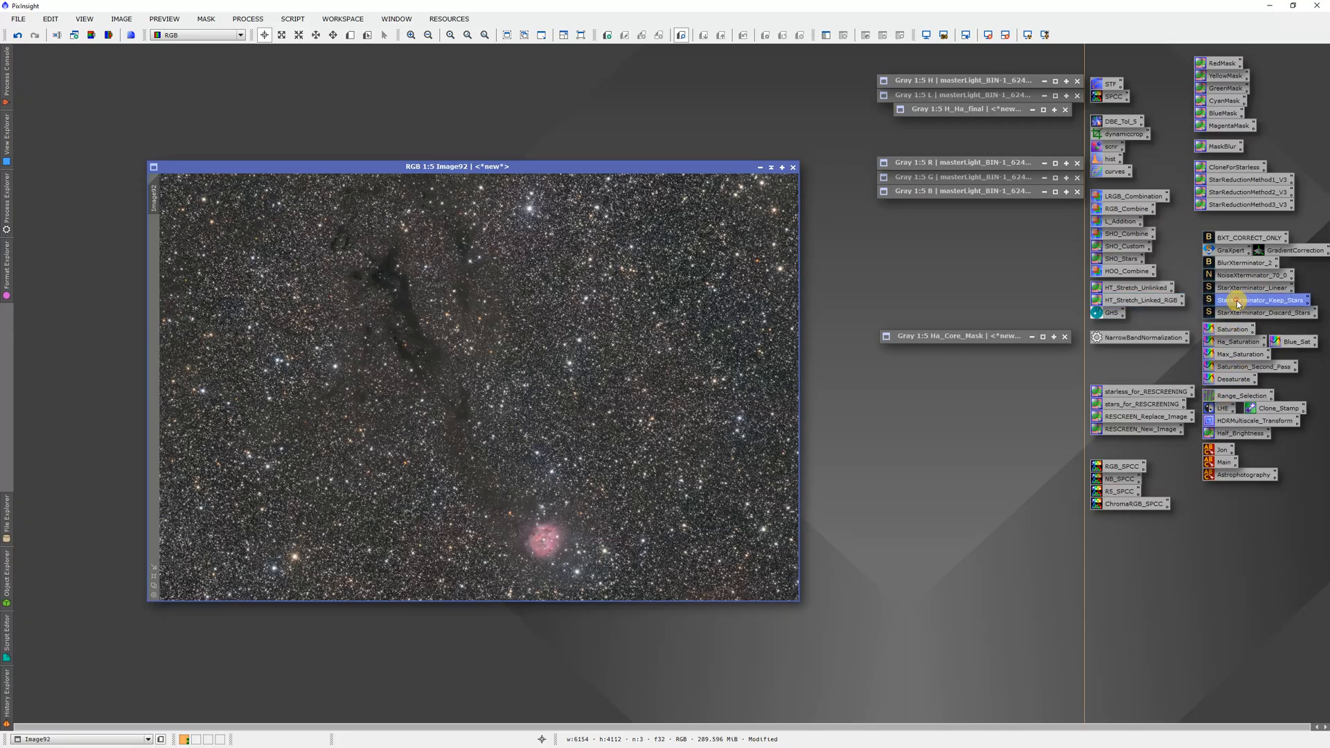
{"action": "left_click_drag", "start_coordinate": [1238, 303], "coordinate": [603, 347]}
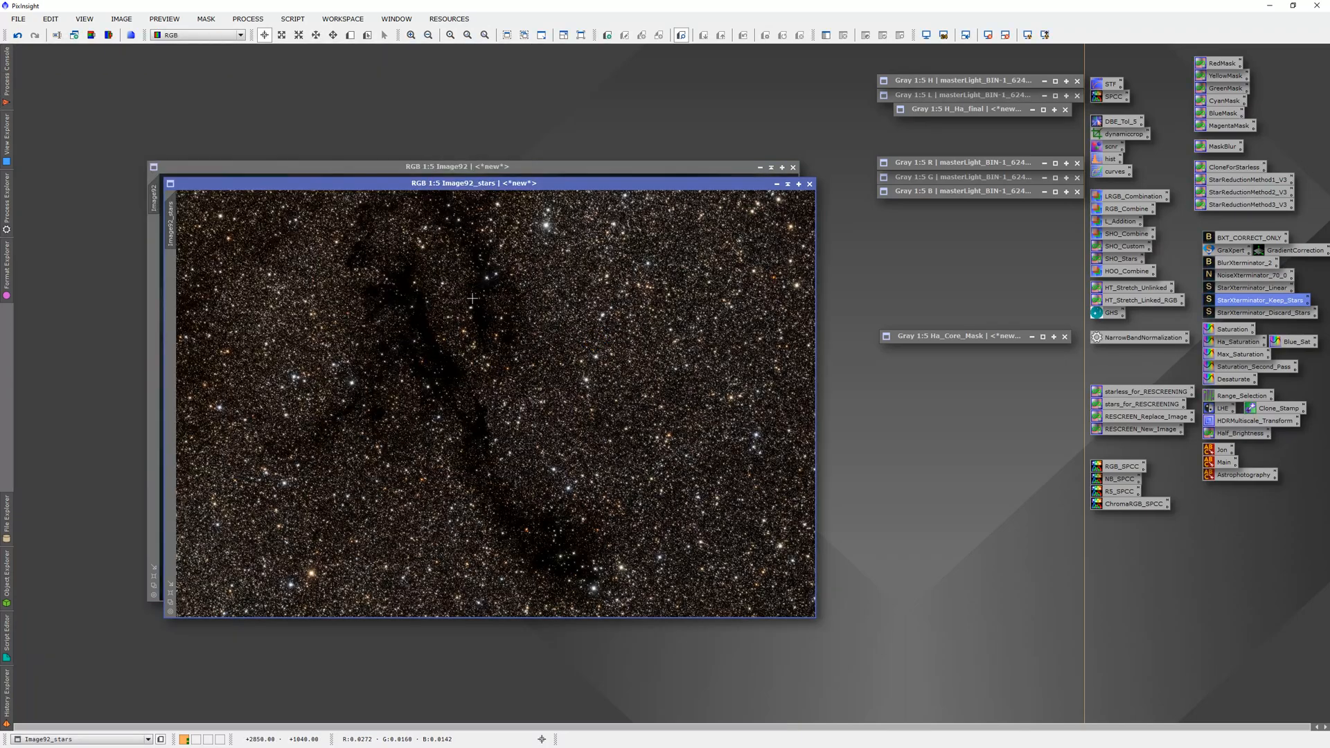
Rename the extracted stars image as RGB_stars and move its window aside to uncover the starless image.
{"action": "right_click", "coordinate": [480, 303]}
{"action": "left_click", "coordinate": [517, 340]}
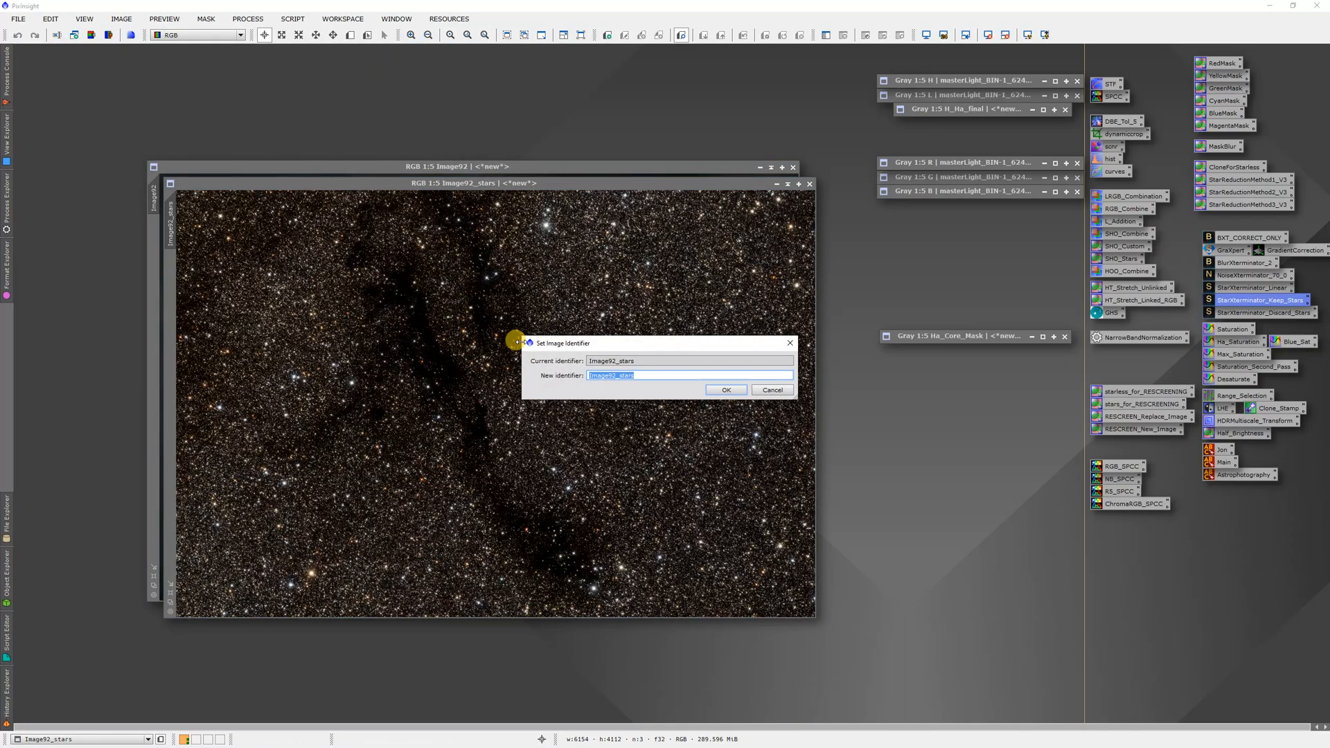
{"action": "type", "text": "RGB_stars"}
{"action": "key", "text": "Return"}
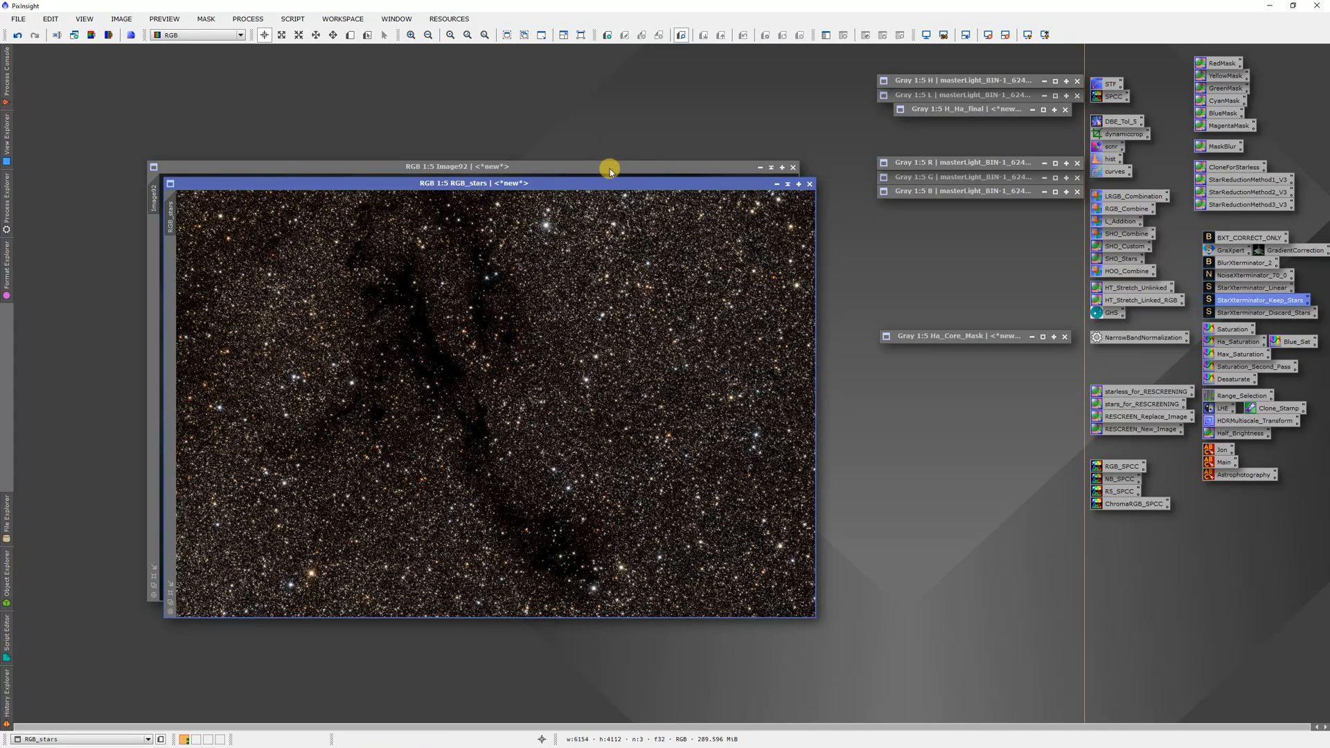
{"action": "left_click_drag", "start_coordinate": [620, 182], "coordinate": [791, 220]}
Rename the remaining starless RGB image as RGB_starless.
{"action": "right_click", "coordinate": [485, 201]}
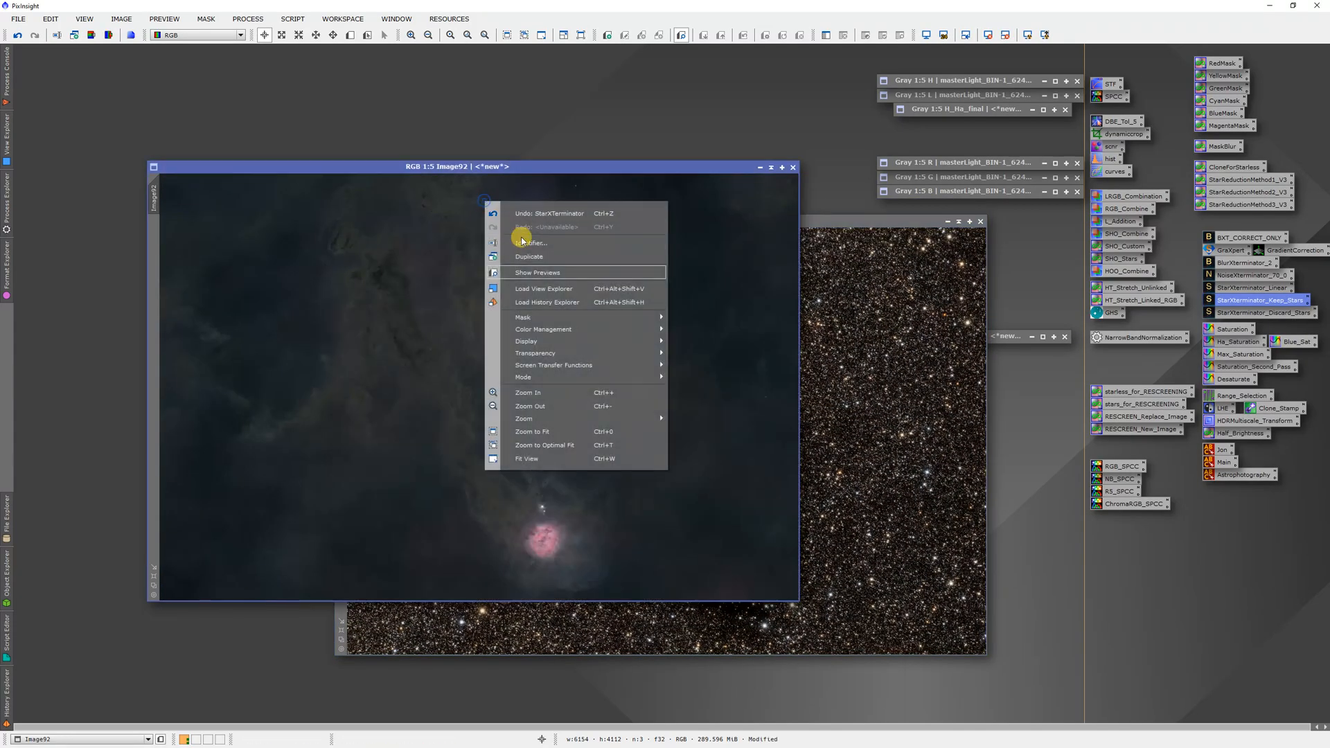
{"action": "left_click", "coordinate": [529, 244]}
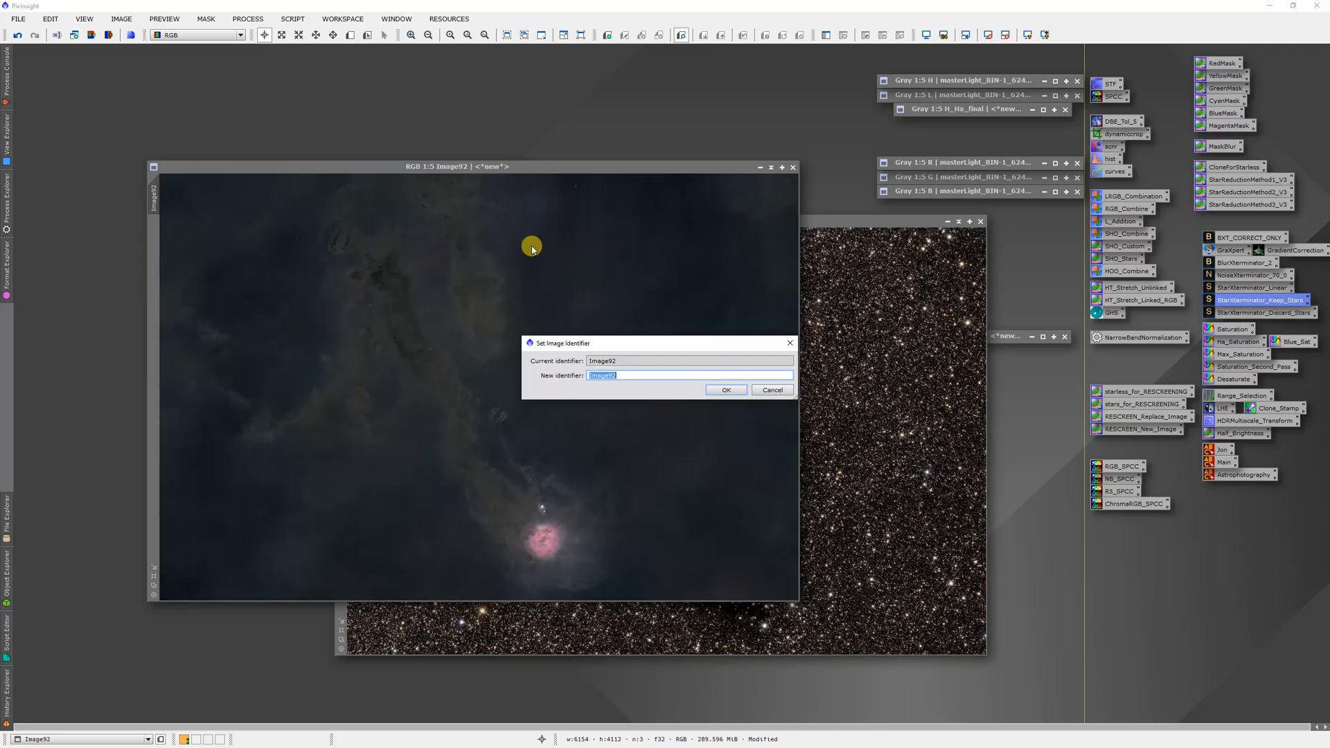
{"action": "type", "text": "RGB_starless"}
{"action": "key", "text": "Return"}
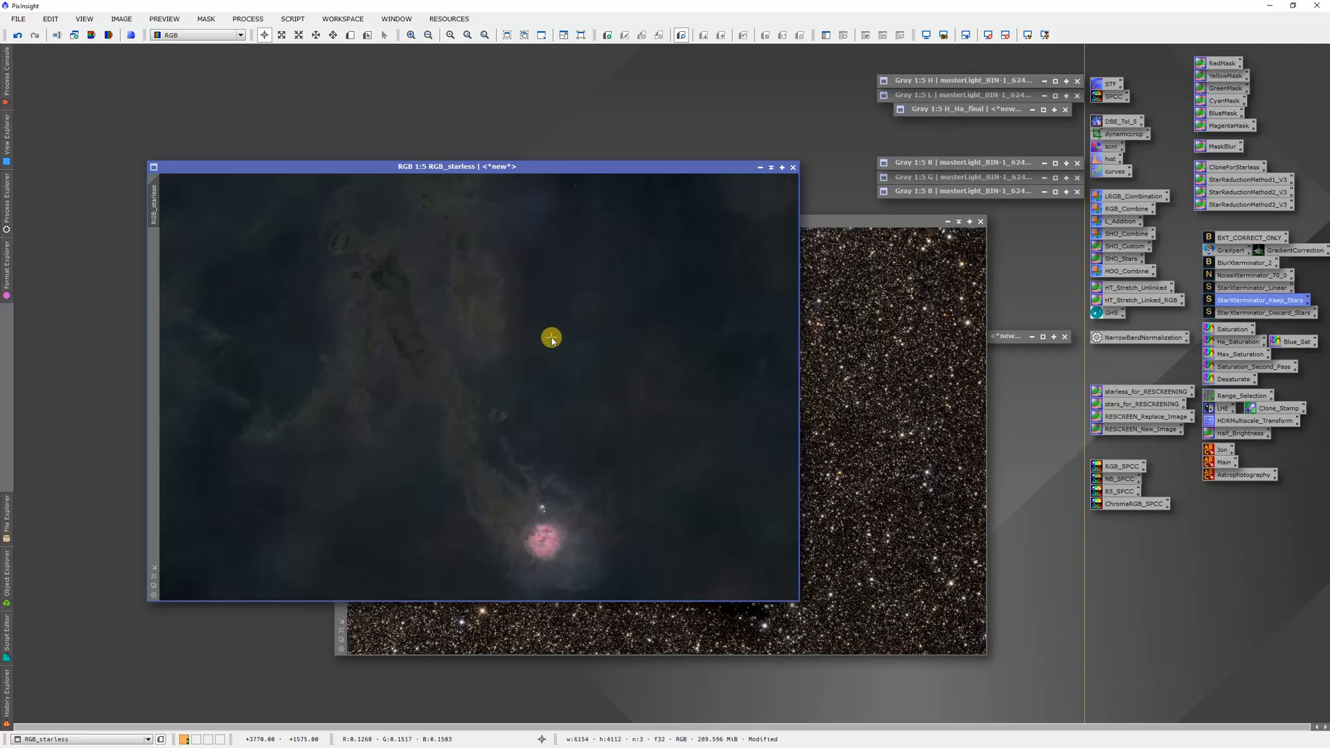
Try SCNR green removal on the RGB_starless image, then undo it.
{"action": "left_click_drag", "start_coordinate": [1109, 146], "coordinate": [613, 326]}
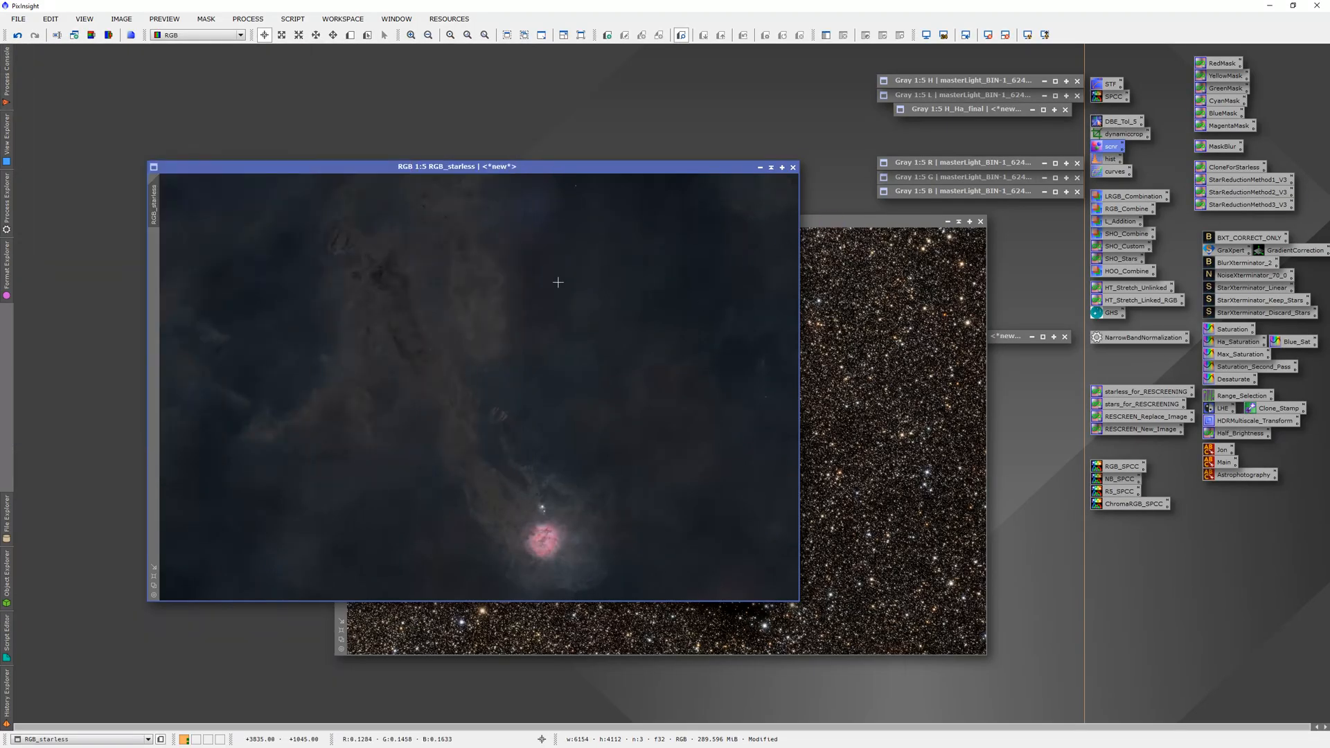
{"action": "right_click", "coordinate": [583, 298]}
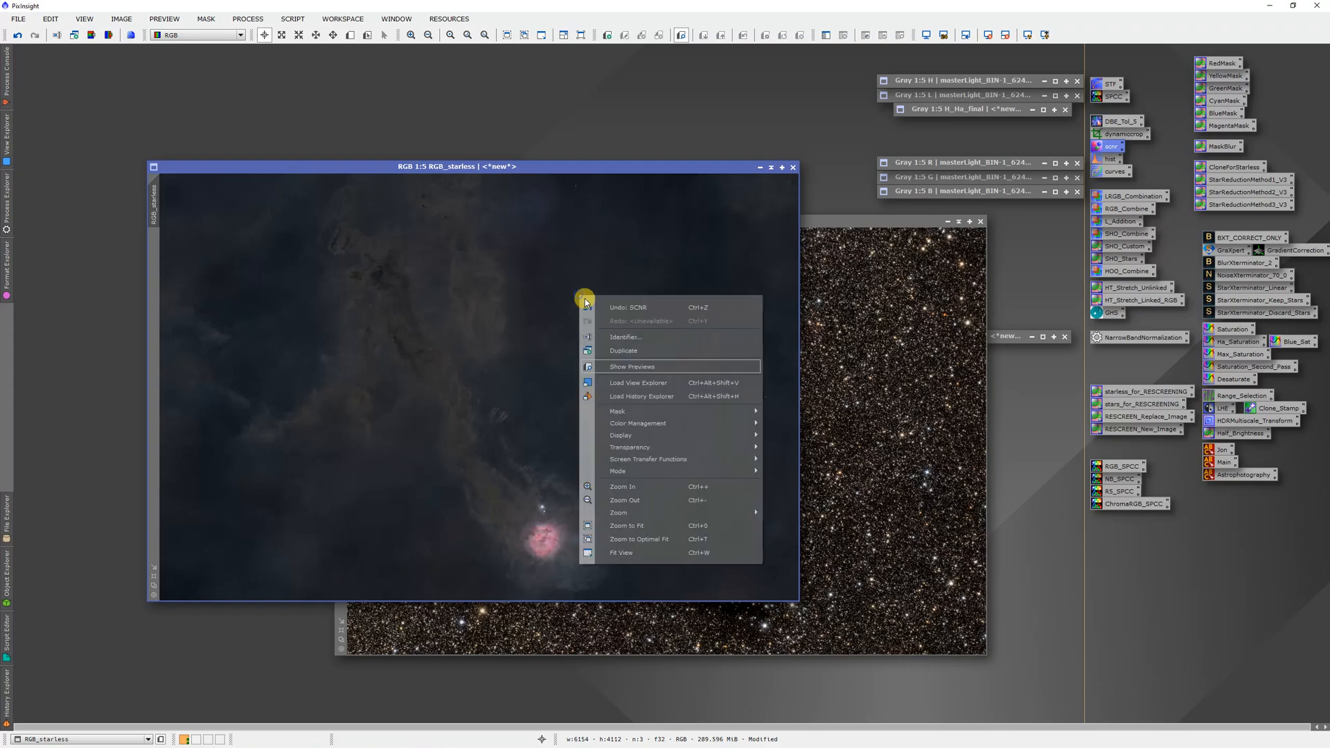
{"action": "left_click", "coordinate": [619, 306]}
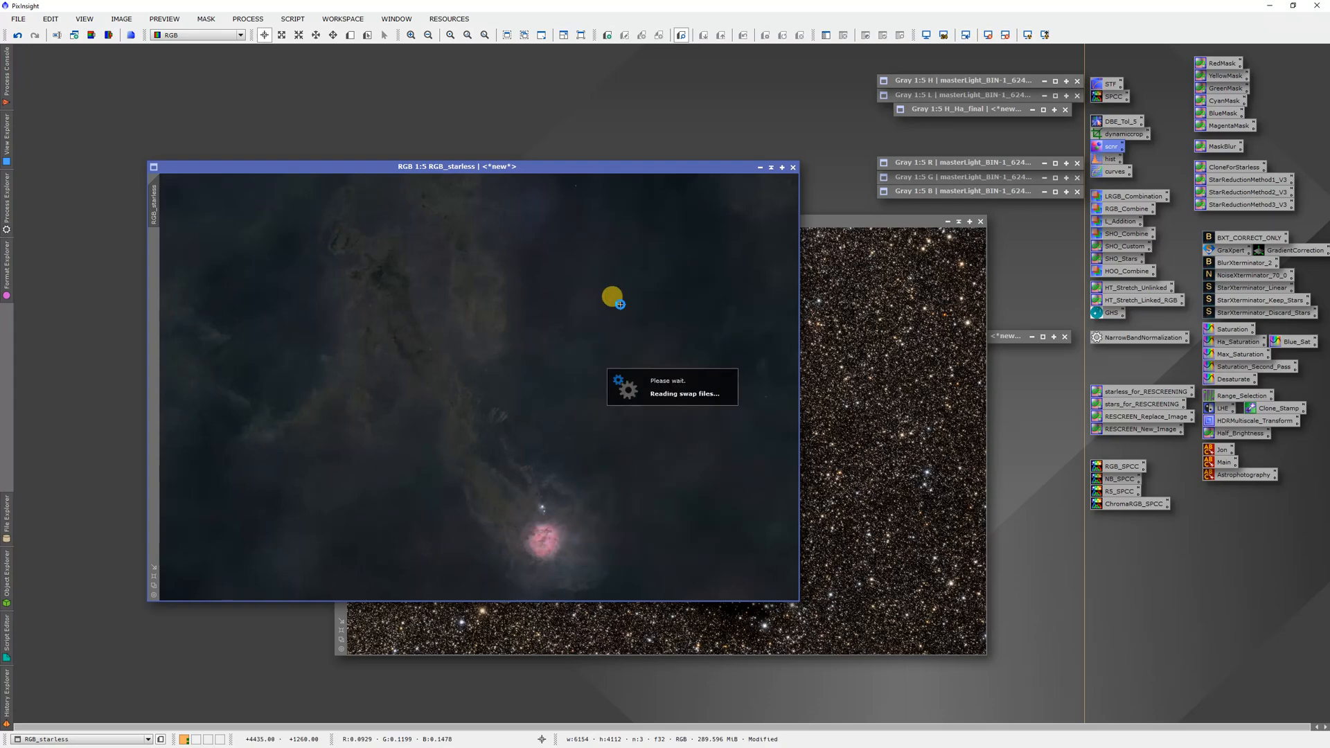
Raise the saturation of RGB_stars evenly across all hues to about 0.774 with the Saturation process, using its real-time preview, and apply it.
{"action": "left_click", "coordinate": [850, 226]}
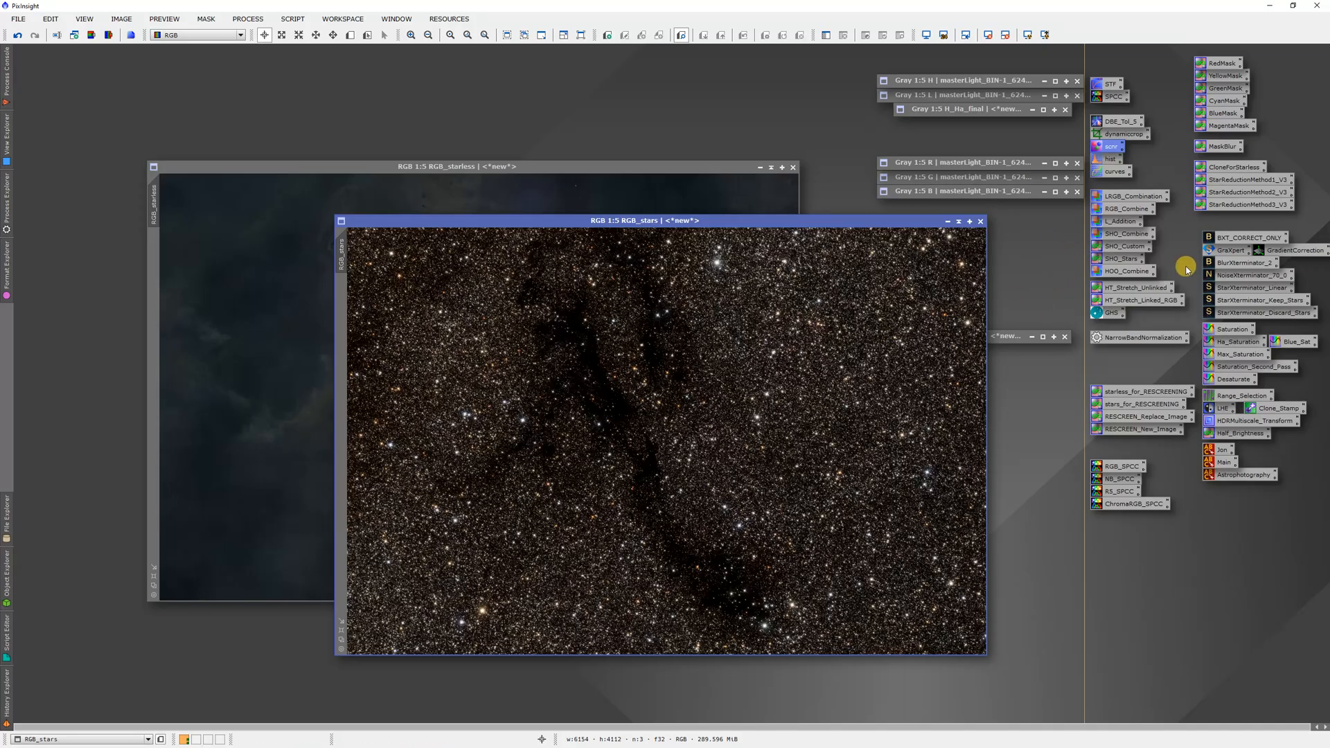
{"action": "double_click", "coordinate": [1227, 328]}
{"action": "left_click", "coordinate": [948, 447]}
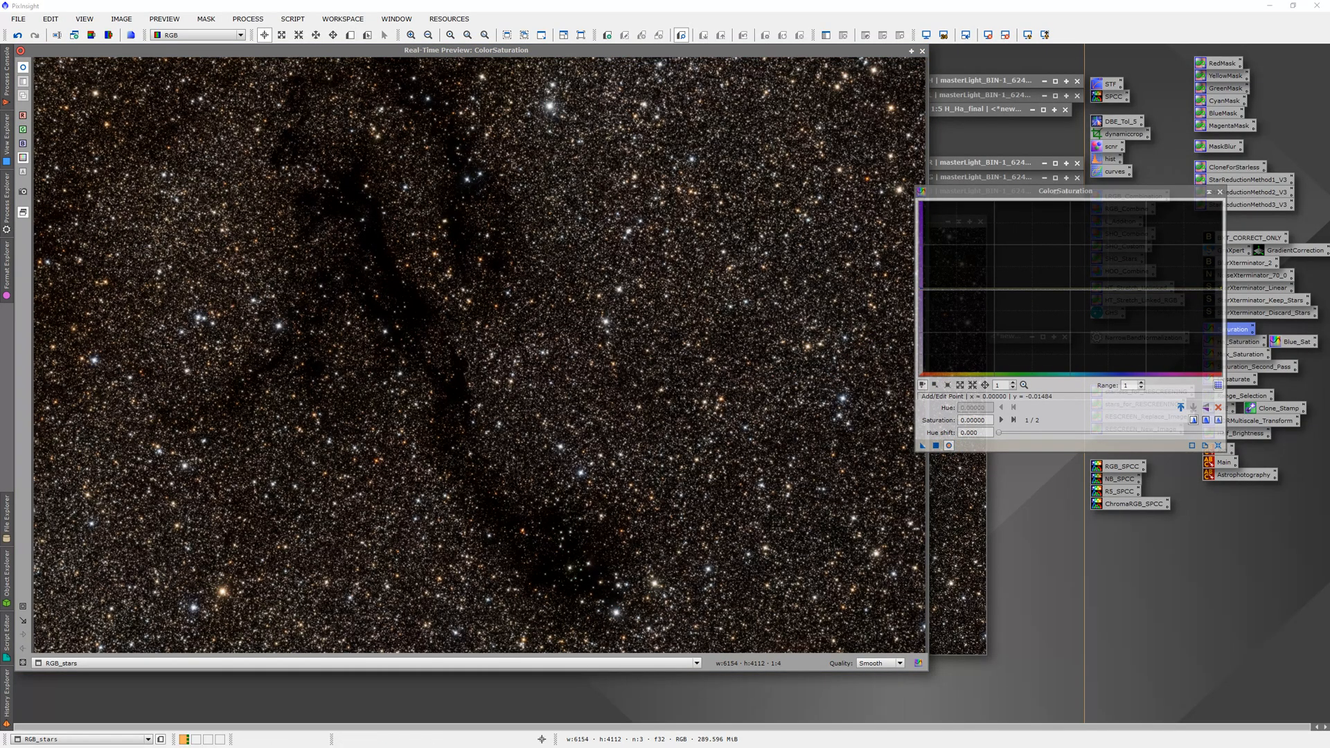
{"action": "left_click", "coordinate": [921, 288]}
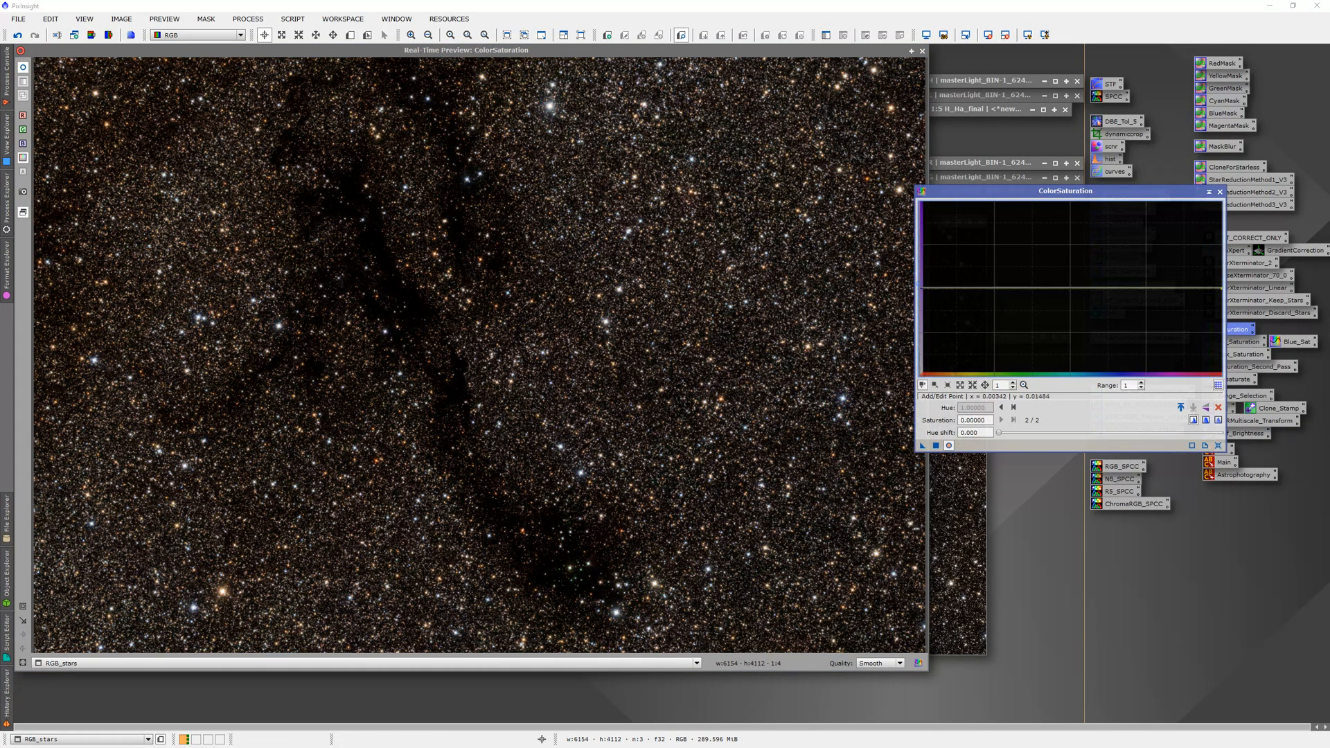
{"action": "left_click_drag", "start_coordinate": [920, 287], "coordinate": [922, 222]}
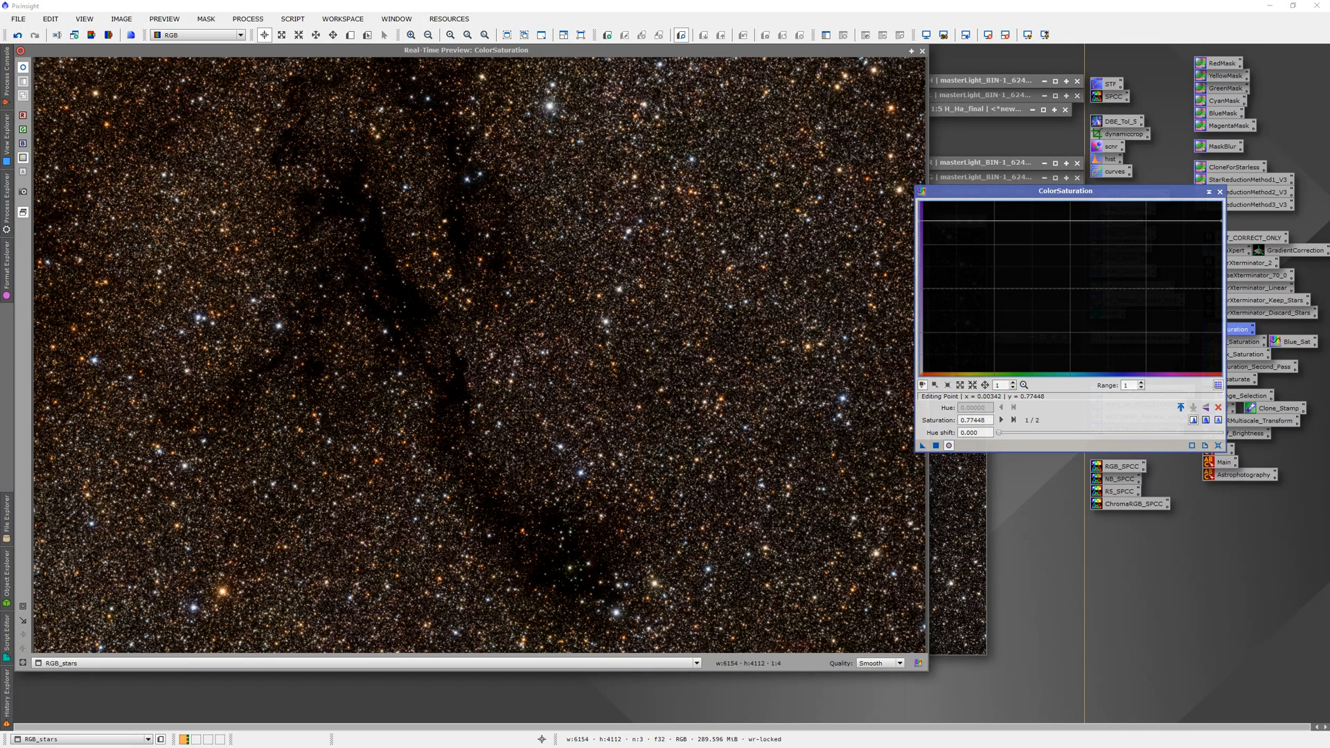
{"action": "left_click_drag", "start_coordinate": [921, 221], "coordinate": [922, 220]}
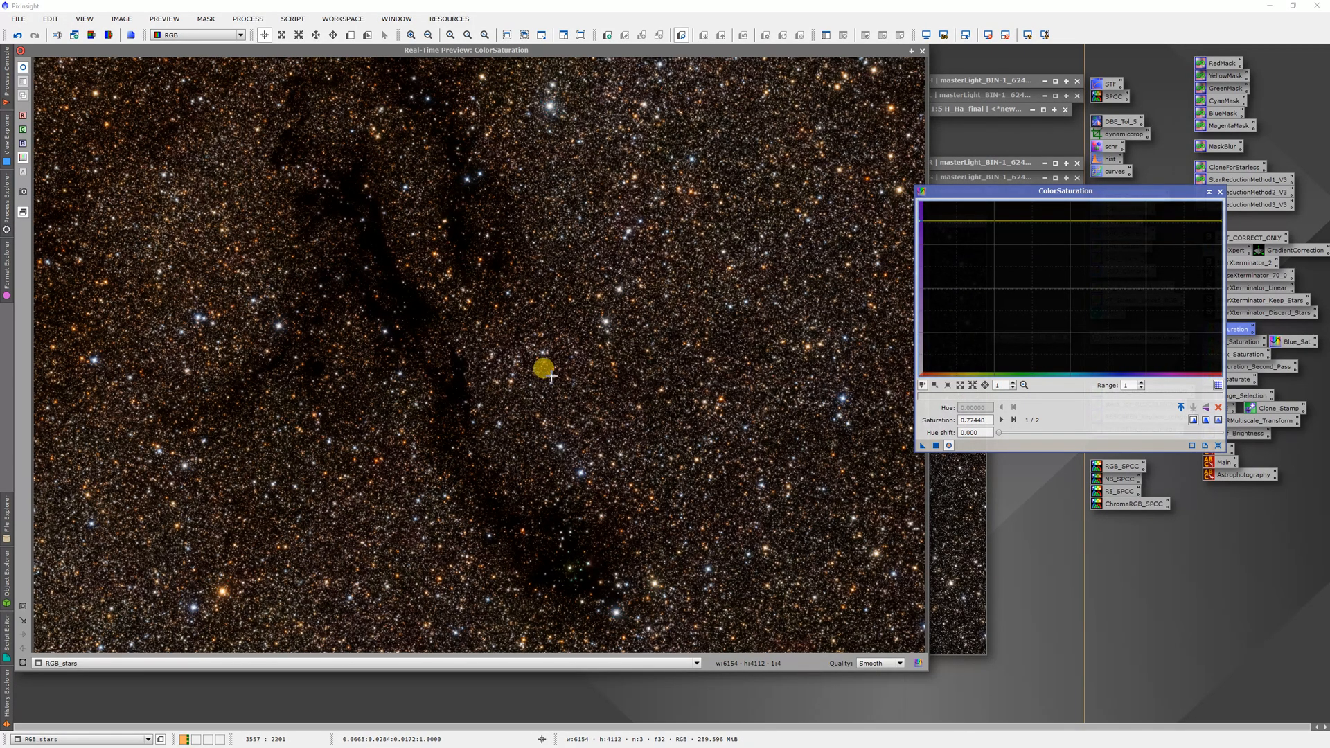
{"action": "left_click", "coordinate": [934, 447]}
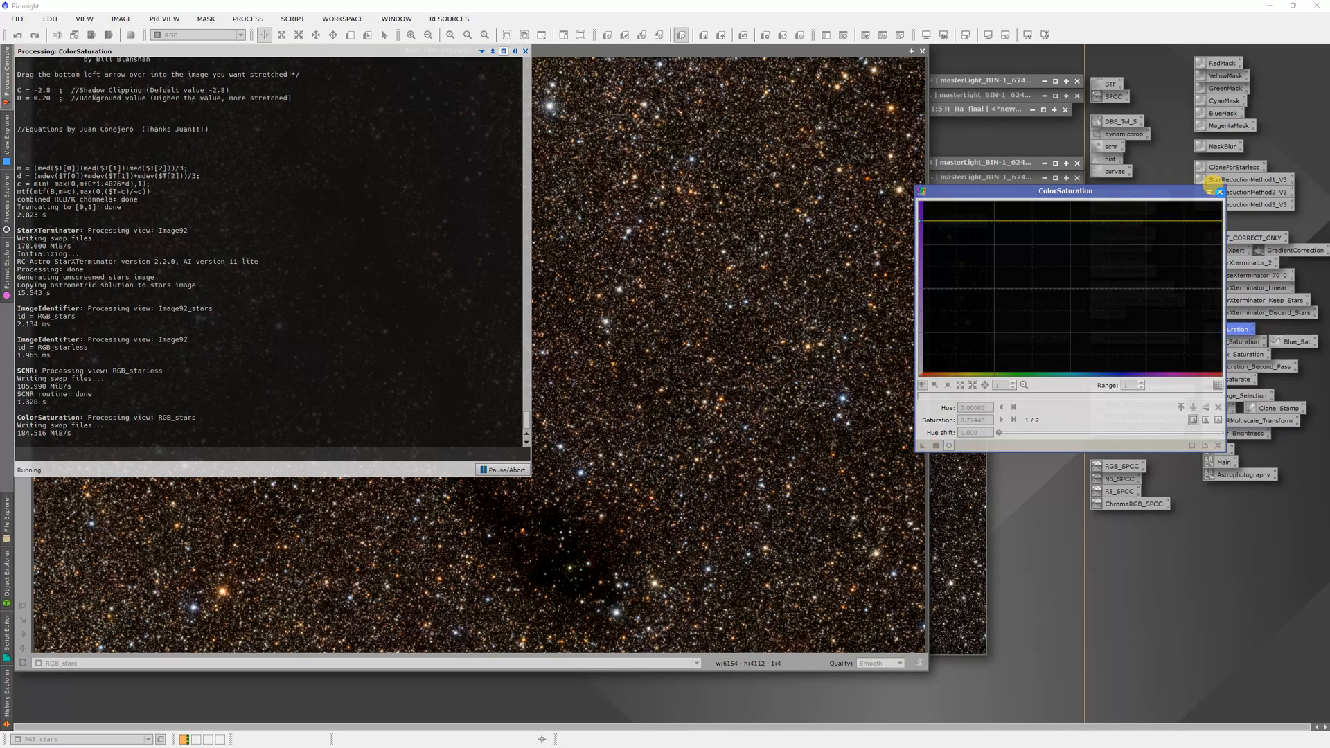
{"action": "left_click", "coordinate": [1220, 192]}
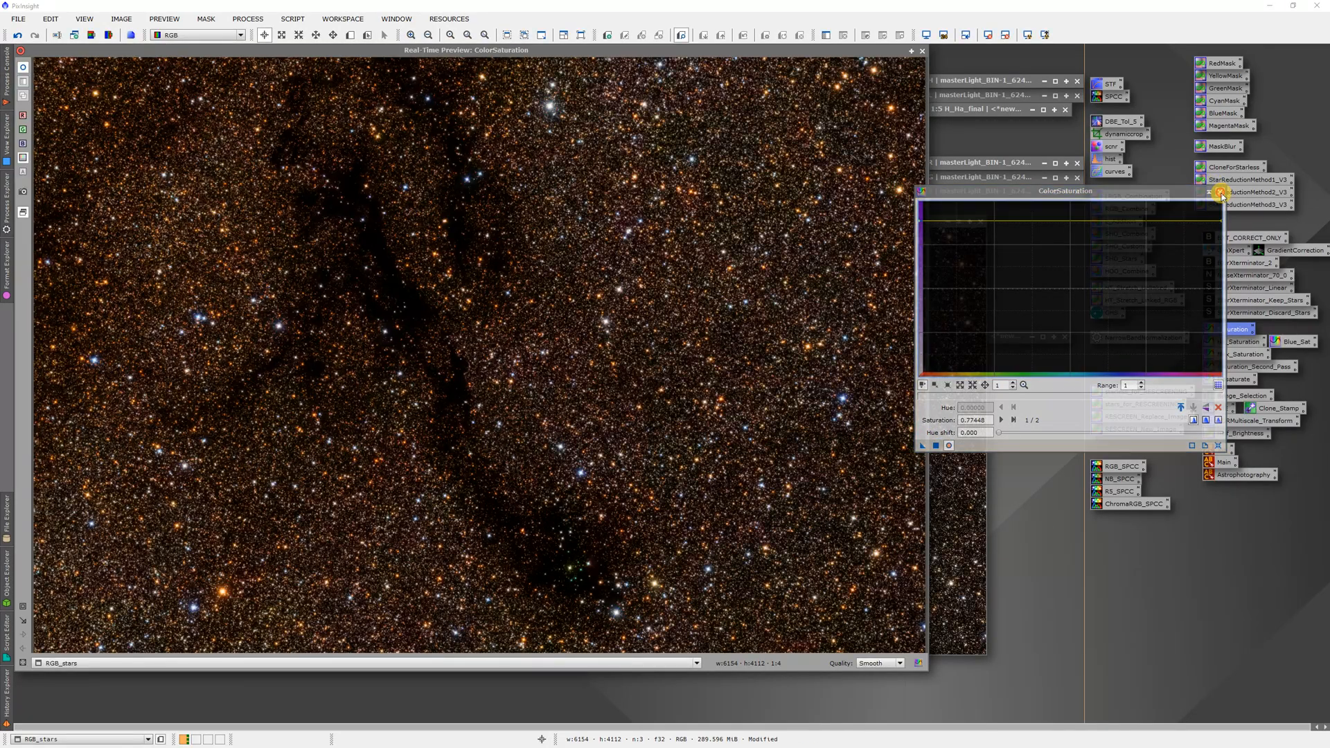
Load the Blue_Sat settings, raise the blue peak's saturation to about 0.893 with the live preview on, and apply them to RGB_stars.
{"action": "double_click", "coordinate": [1283, 343]}
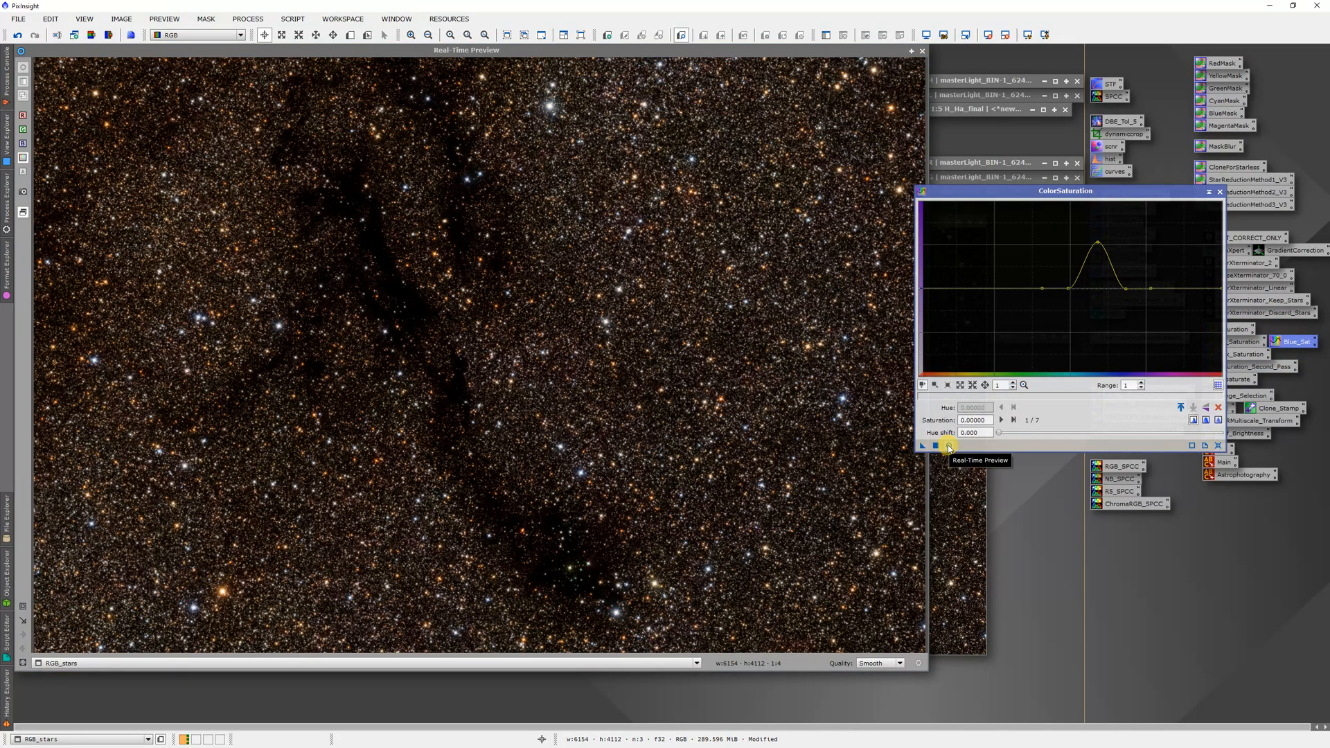
{"action": "left_click_drag", "start_coordinate": [922, 445], "coordinate": [1033, 531]}
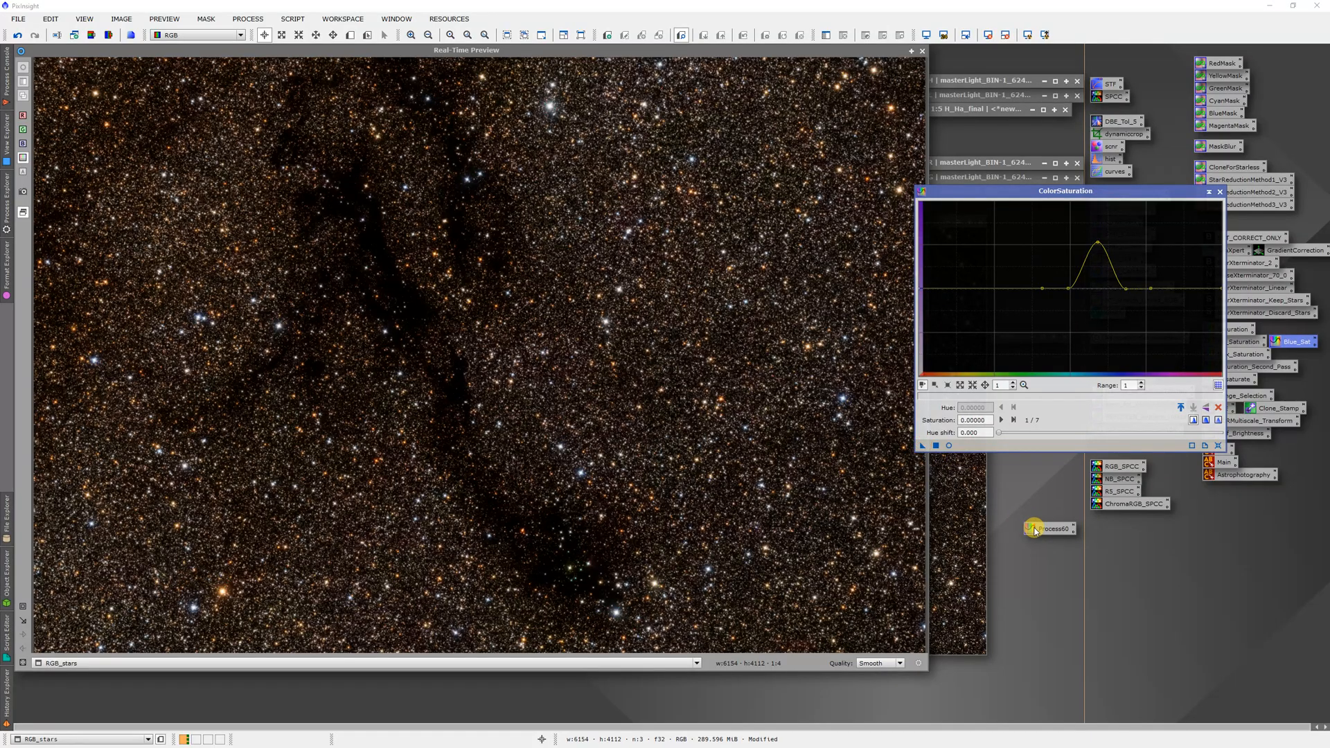
{"action": "right_click", "coordinate": [1033, 530]}
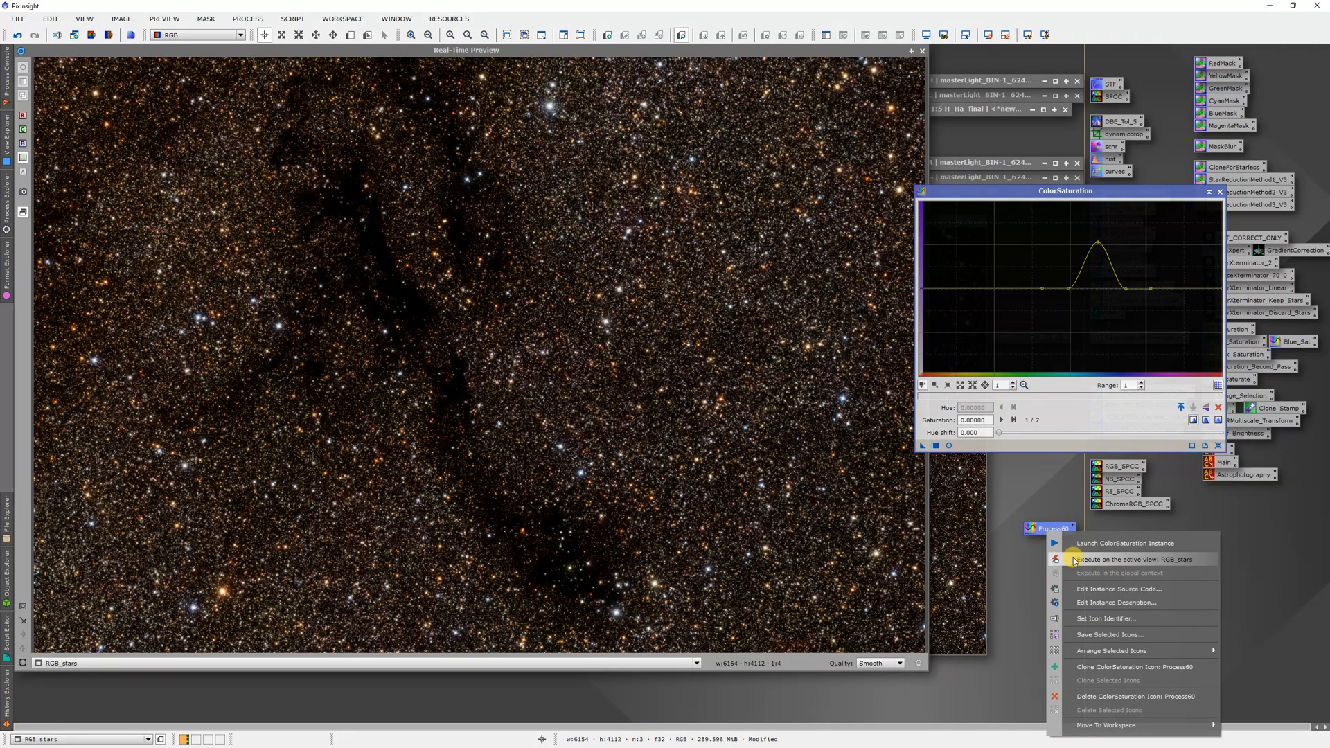
{"action": "left_click", "coordinate": [1112, 696]}
{"action": "left_click", "coordinate": [949, 446]}
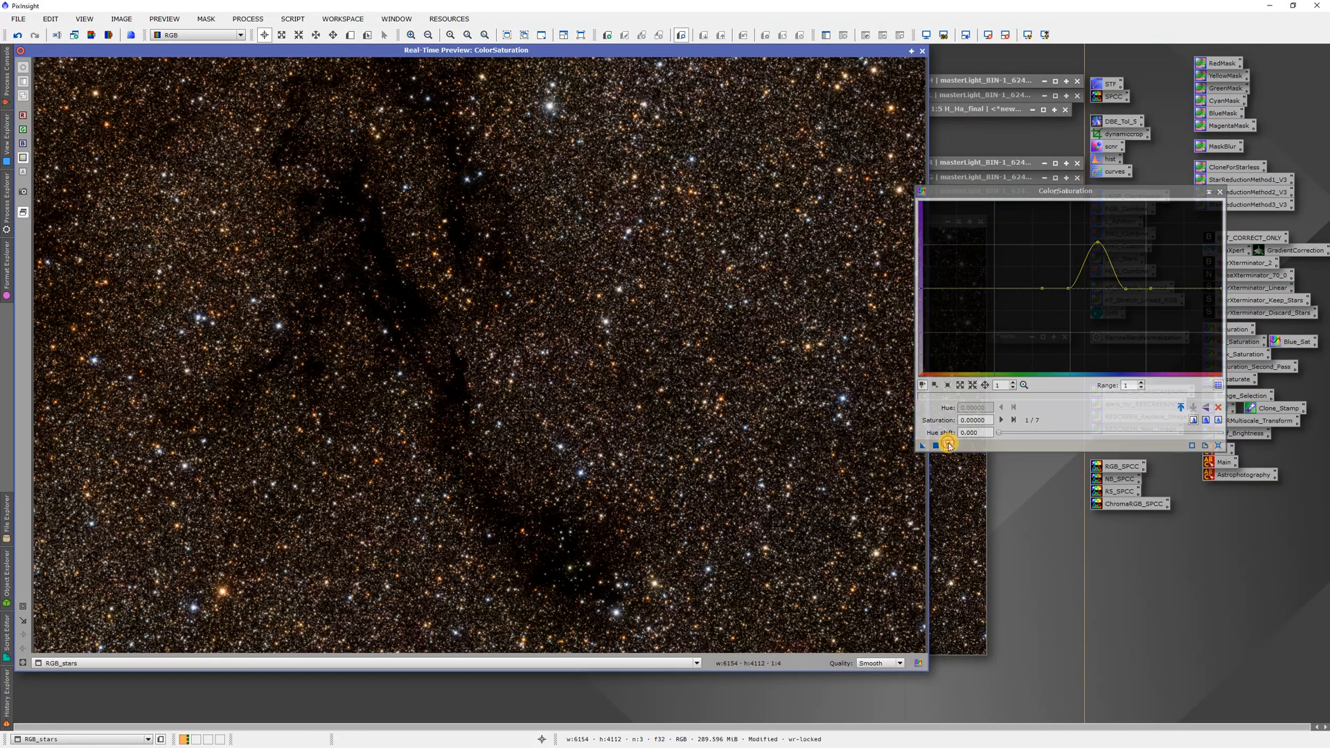
{"action": "left_click_drag", "start_coordinate": [1098, 242], "coordinate": [1097, 210]}
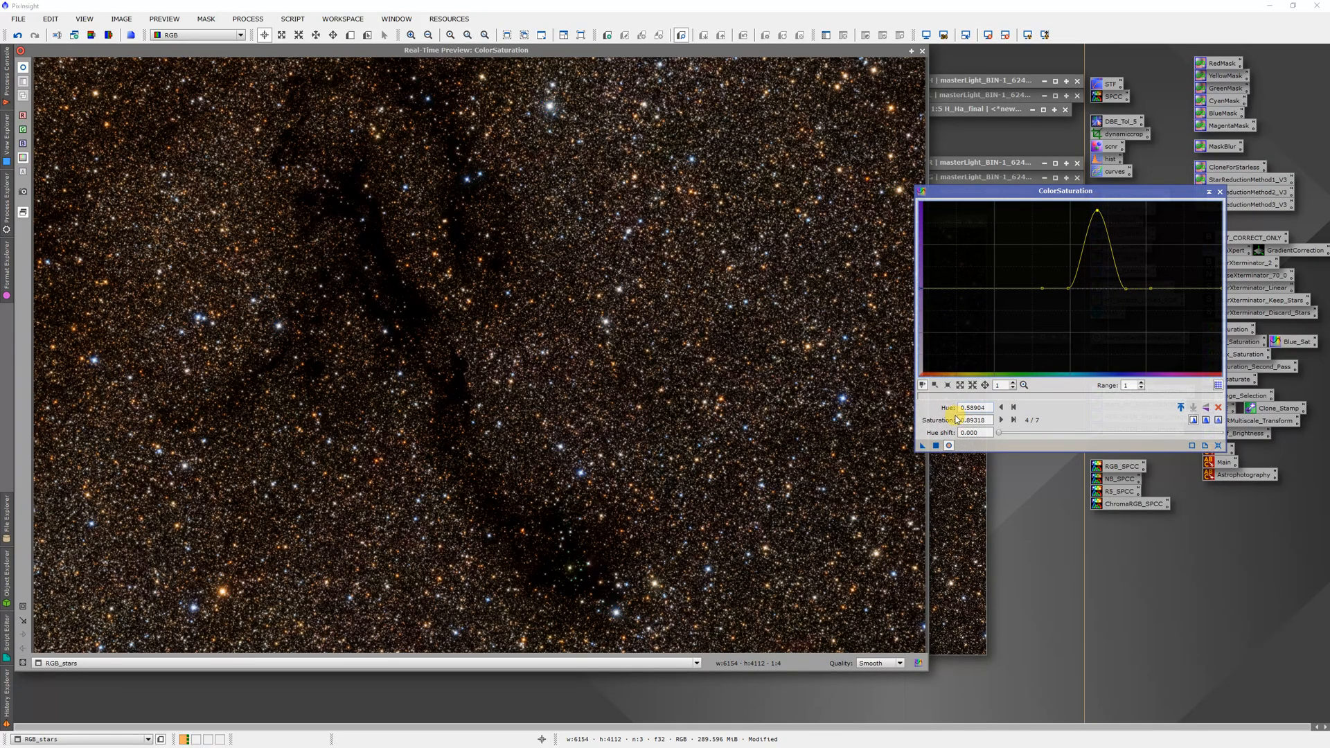
{"action": "left_click", "coordinate": [934, 445]}
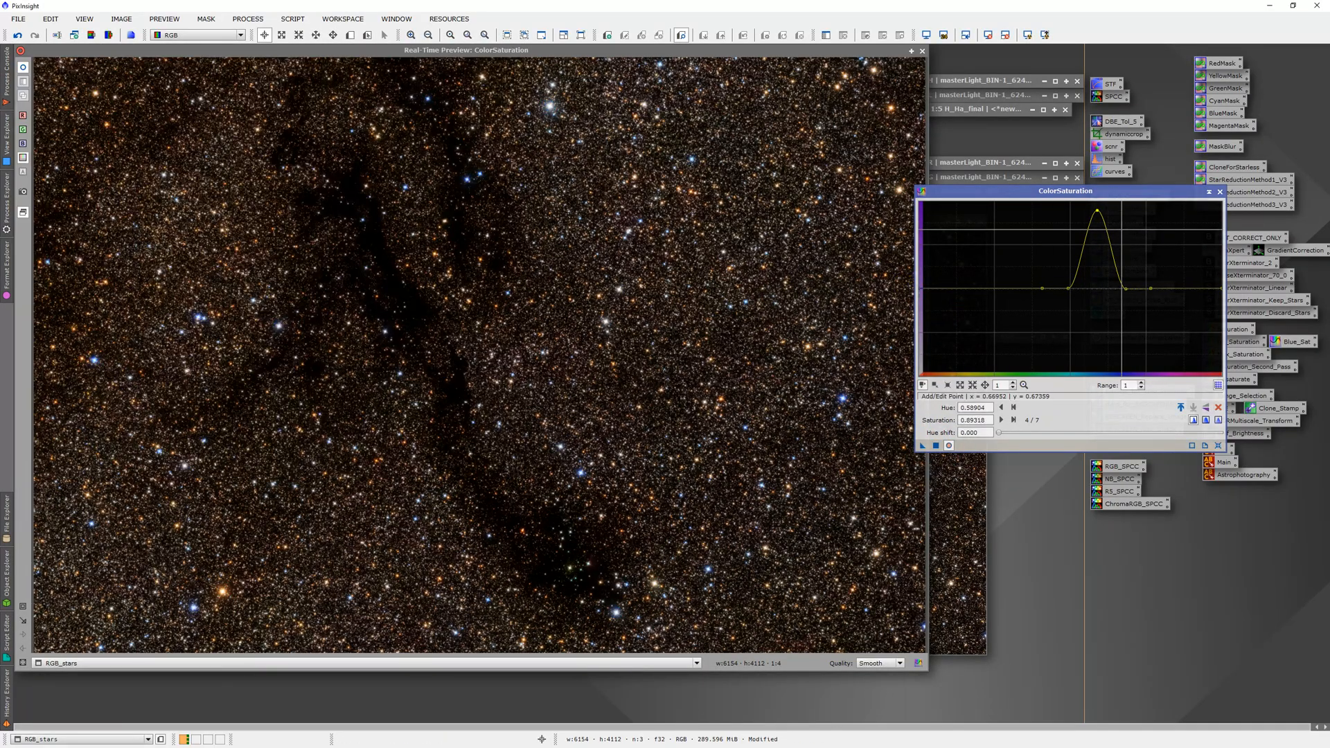
Move the blue peak to hue 0.606 and saturation 0.733, check bright stars up close, apply it again to RGB_stars, and close process and preview.
{"action": "mouse_move", "coordinate": [1097, 210]}
{"action": "left_mouse_down"}
{"action": "mouse_move", "coordinate": [1092, 285]}
{"action": "mouse_move", "coordinate": [1093, 216]}
{"action": "mouse_move", "coordinate": [1103, 224]}
{"action": "left_mouse_up"}
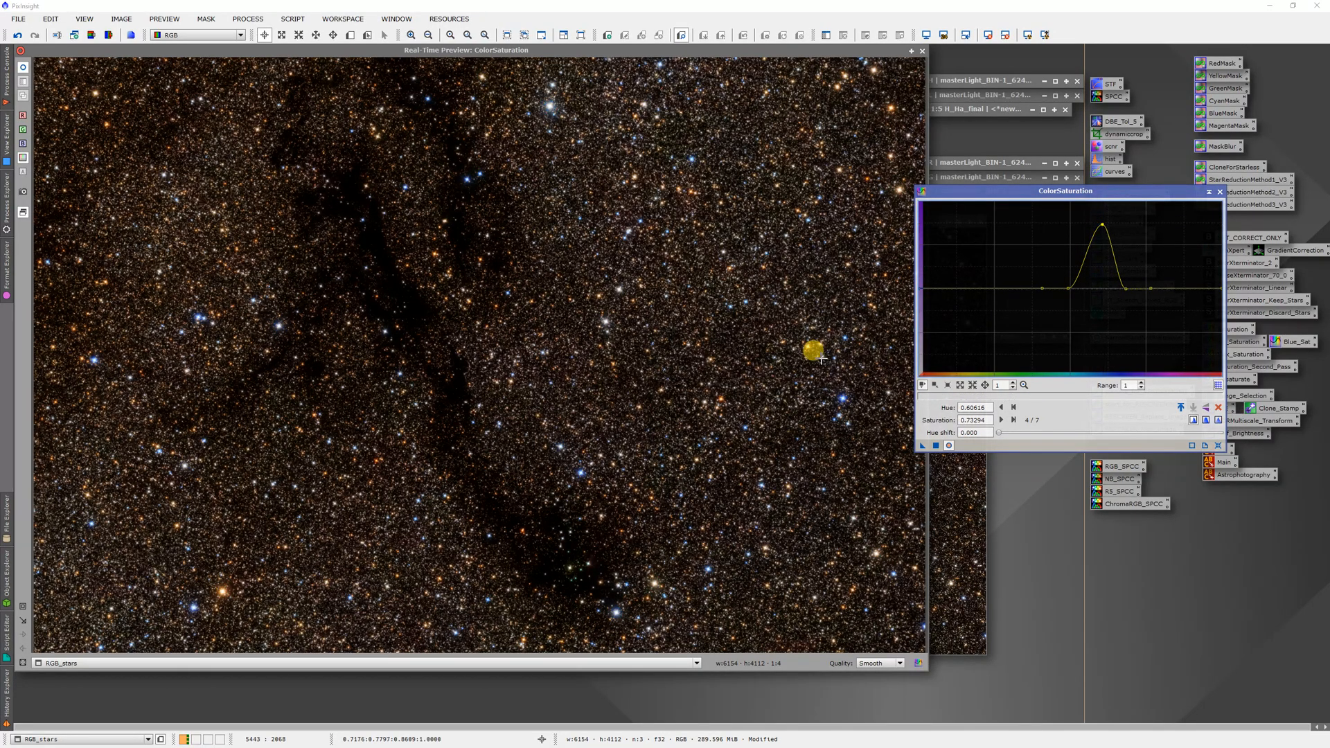
{"action": "left_click_drag", "start_coordinate": [808, 354], "coordinate": [896, 466]}
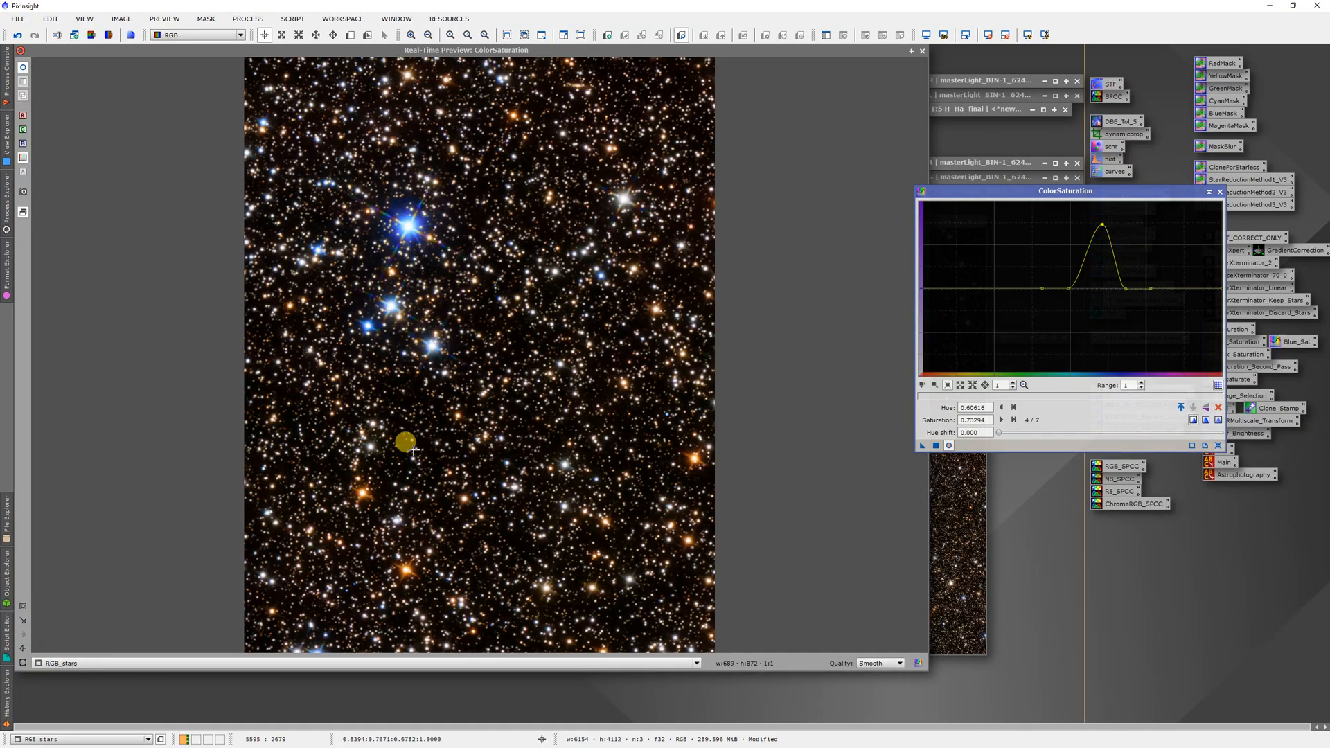
{"action": "left_click", "coordinate": [23, 648]}
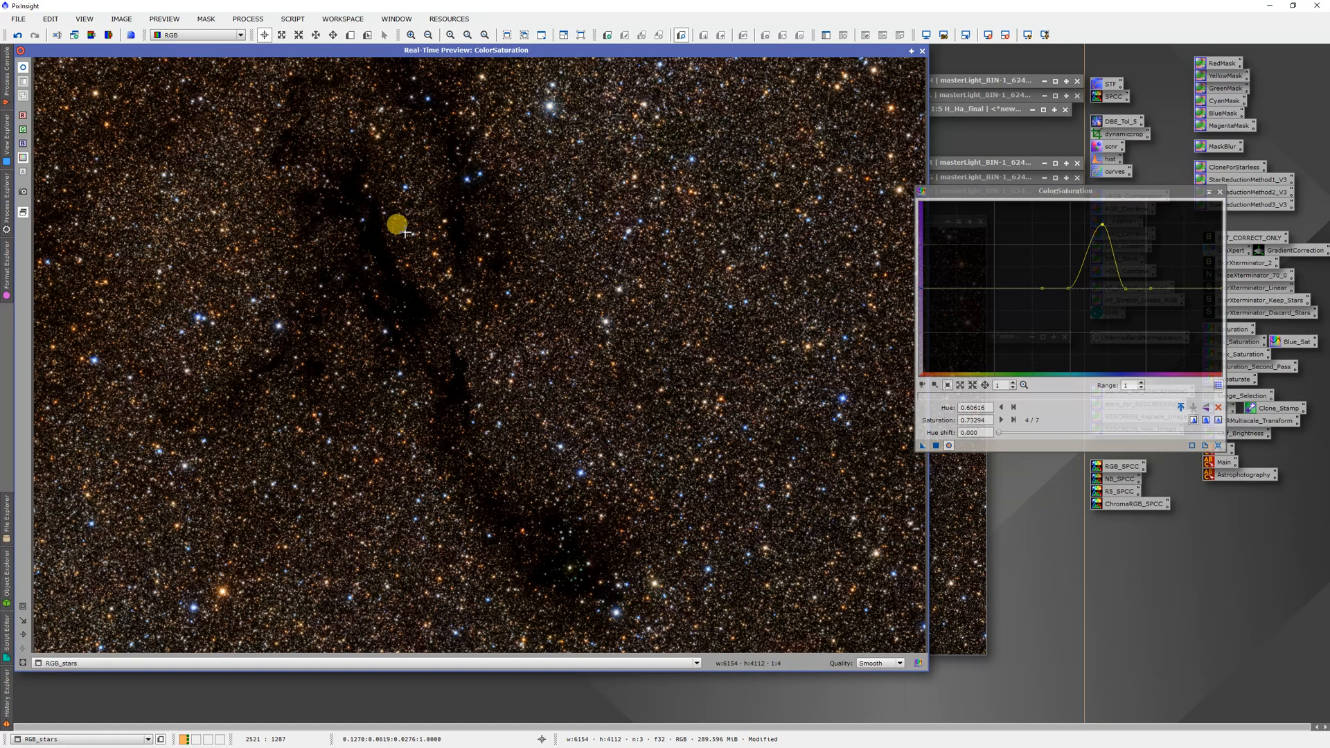
{"action": "left_click_drag", "start_coordinate": [518, 78], "coordinate": [587, 137]}
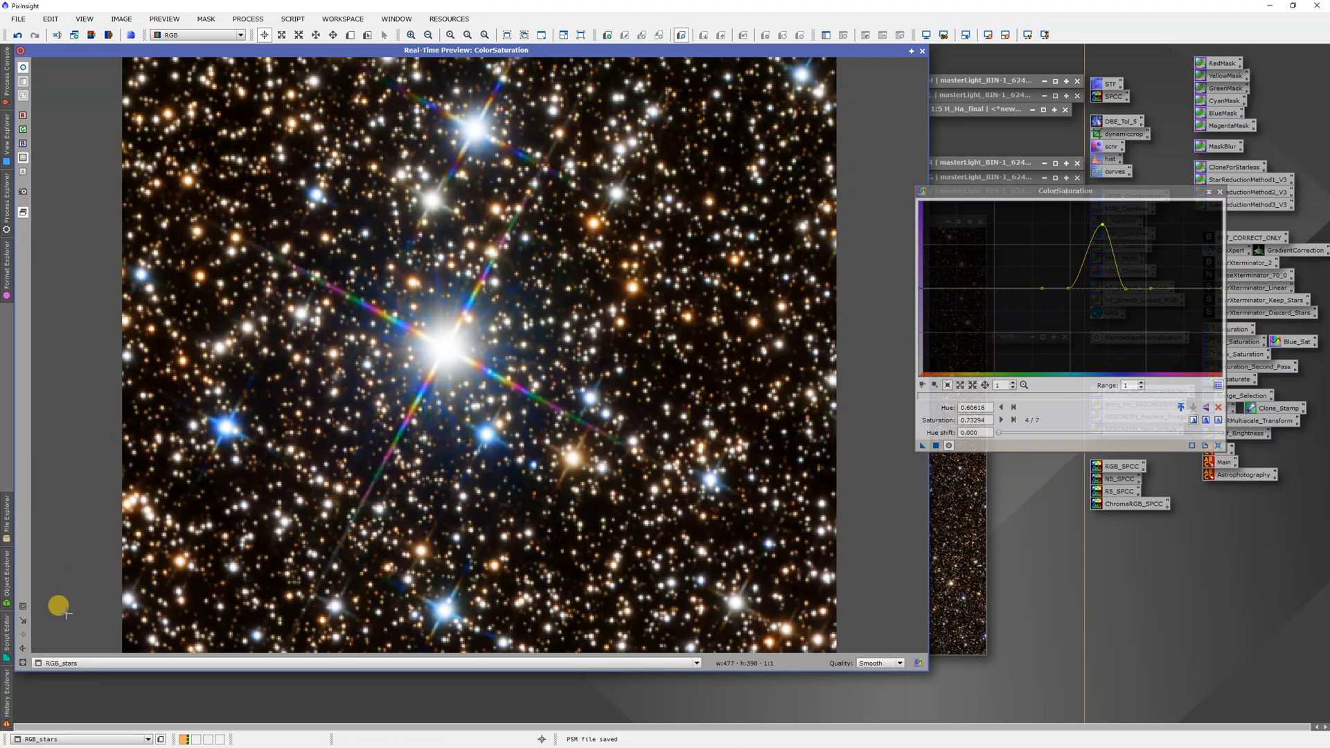
{"action": "left_click", "coordinate": [23, 653]}
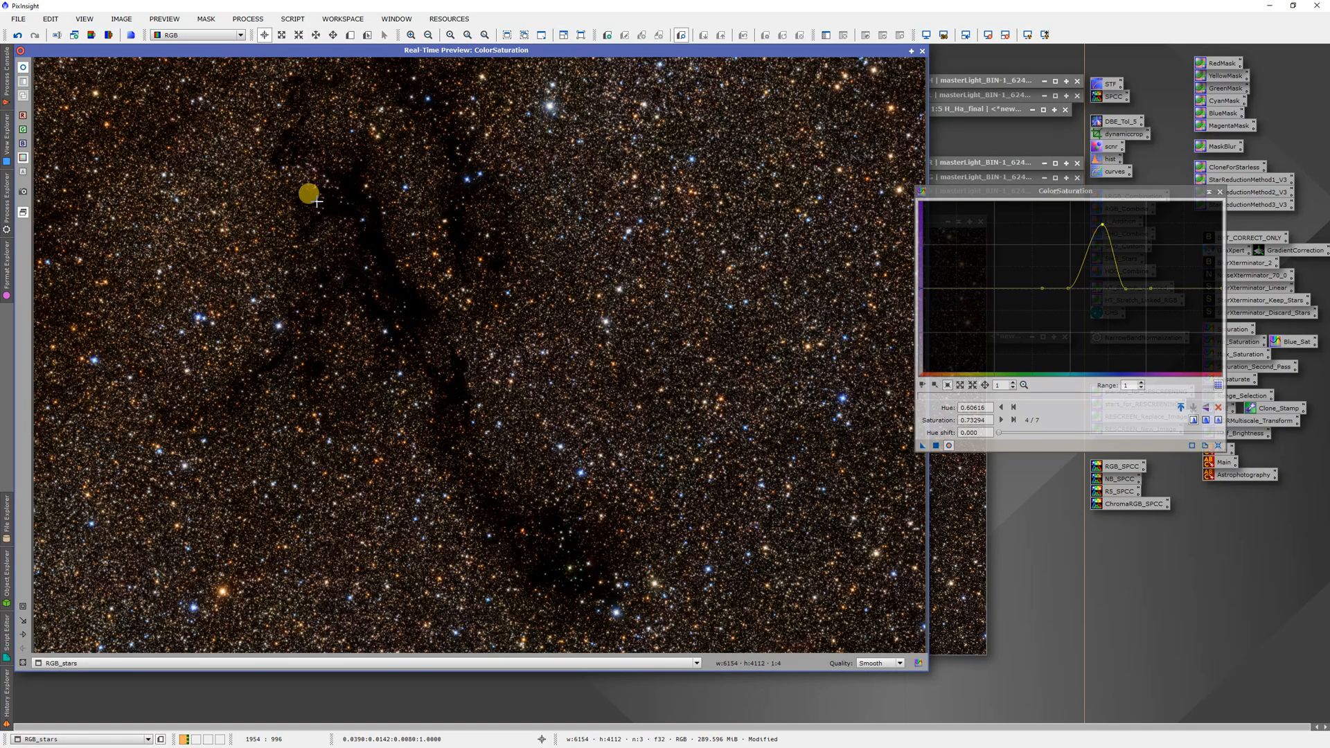
{"action": "left_click", "coordinate": [934, 445]}
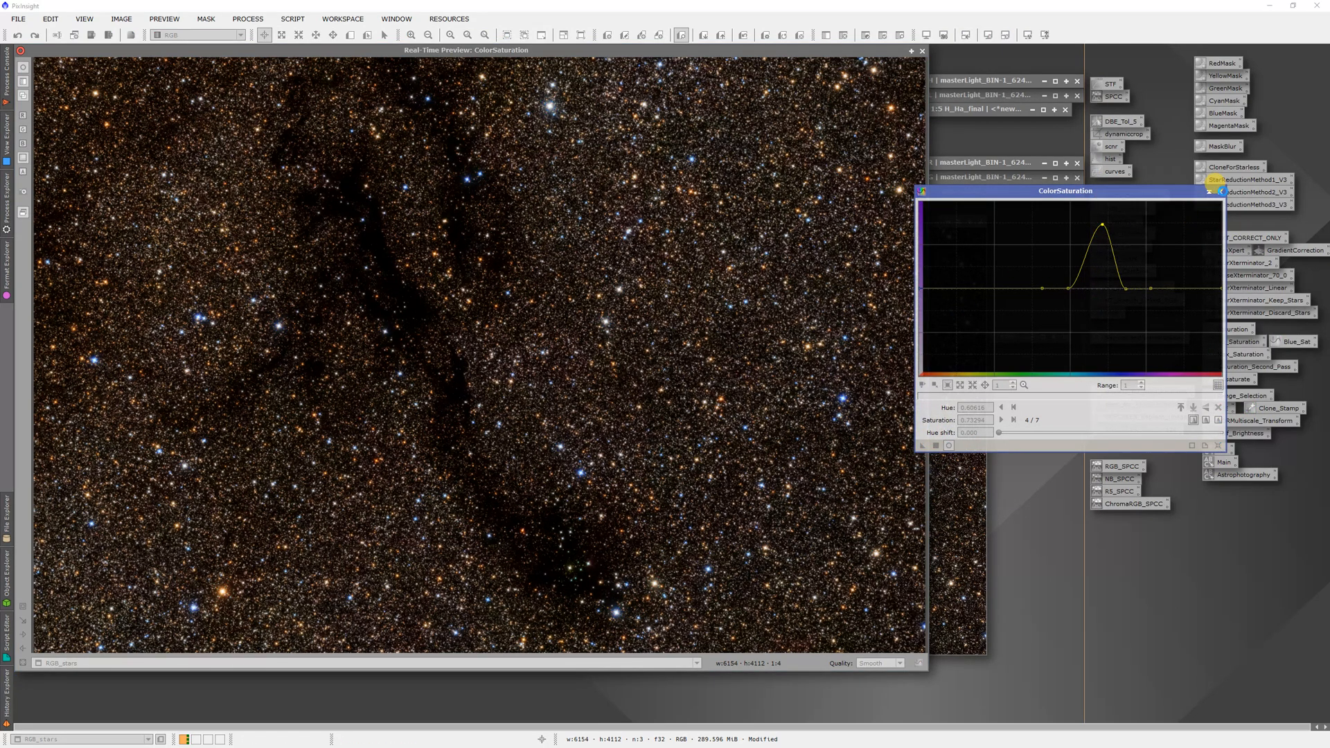
{"action": "left_click", "coordinate": [1222, 191]}
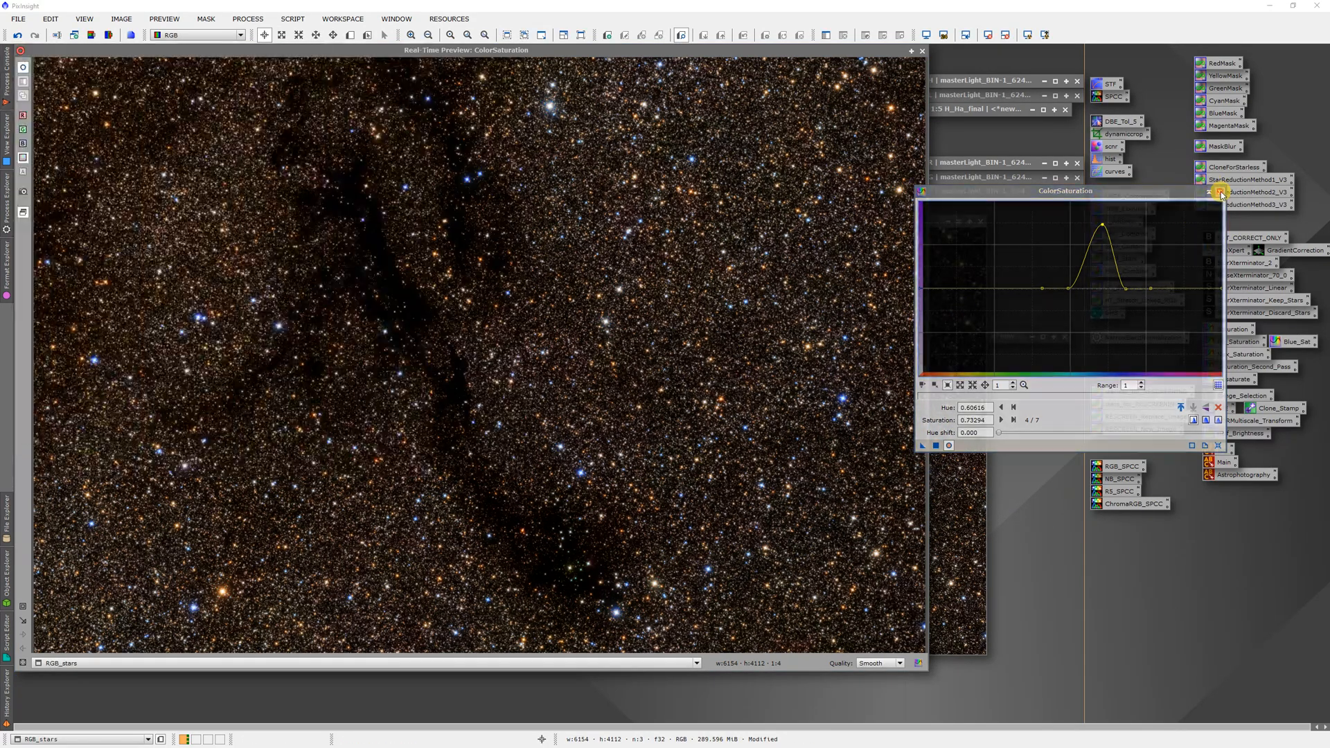
{"action": "left_click", "coordinate": [922, 51]}
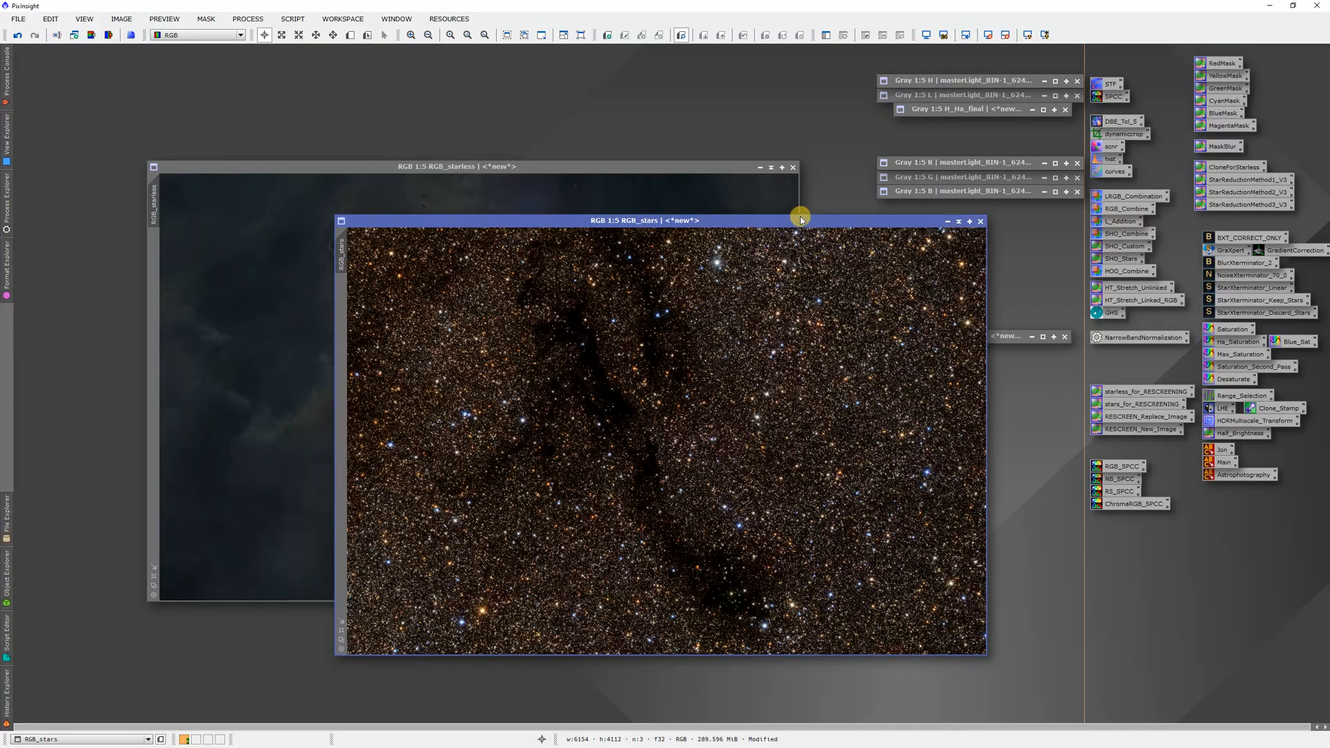
Open HistogramTransformation with its real-time preview on RGB_starless and track the active view's histogram.
{"action": "left_click", "coordinate": [574, 183]}
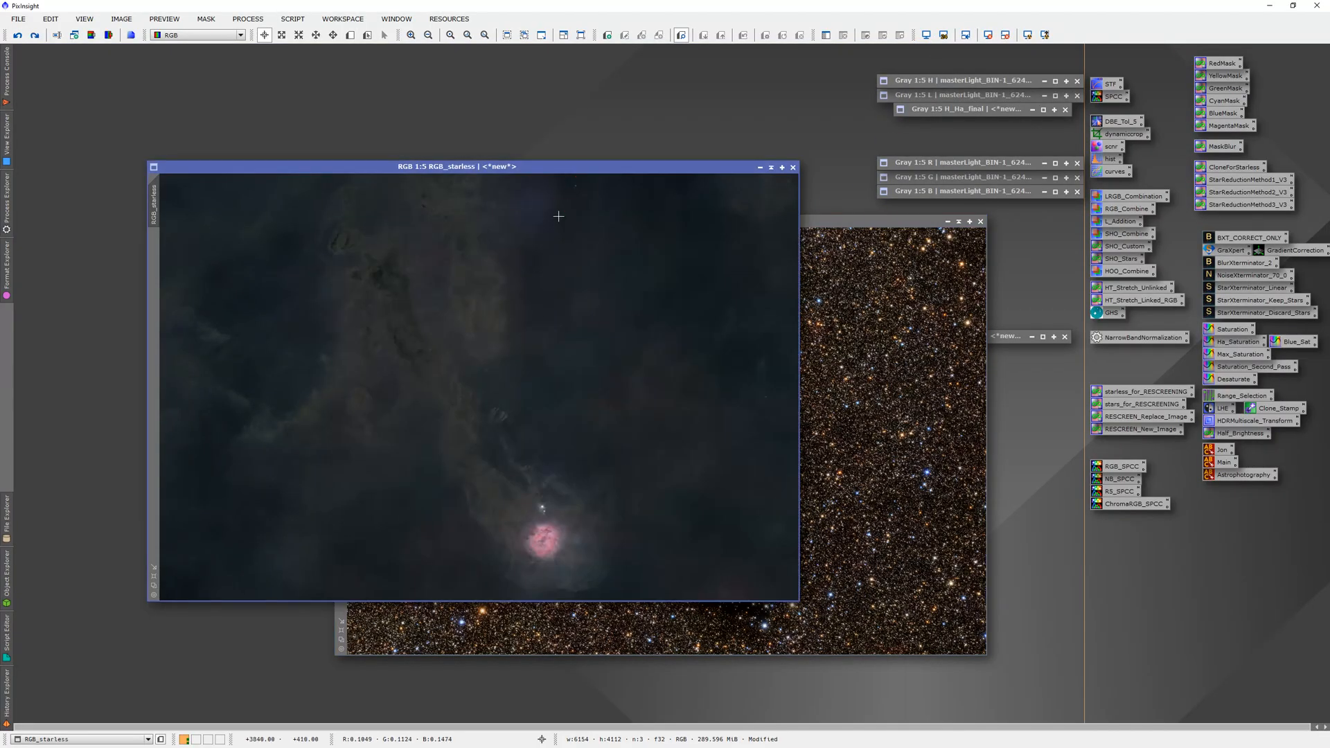
{"action": "double_click", "coordinate": [1109, 159]}
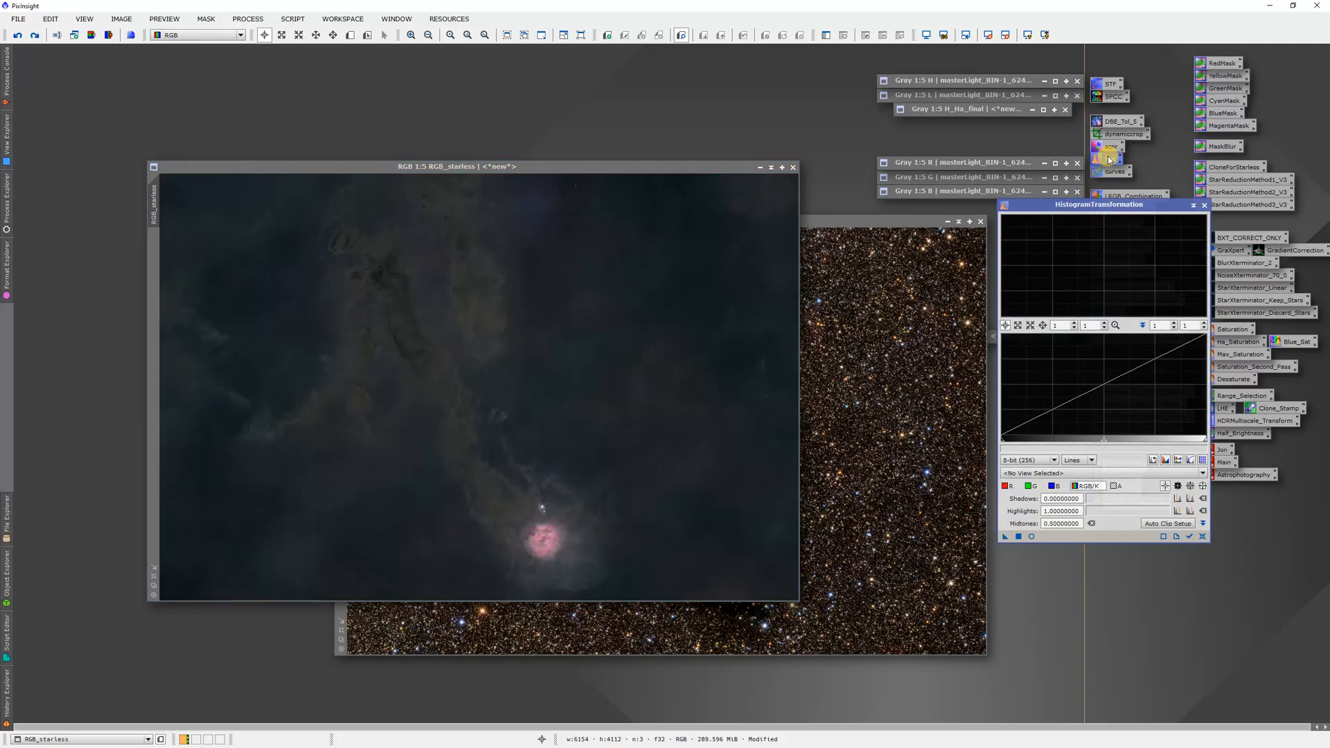
{"action": "left_click", "coordinate": [1189, 538]}
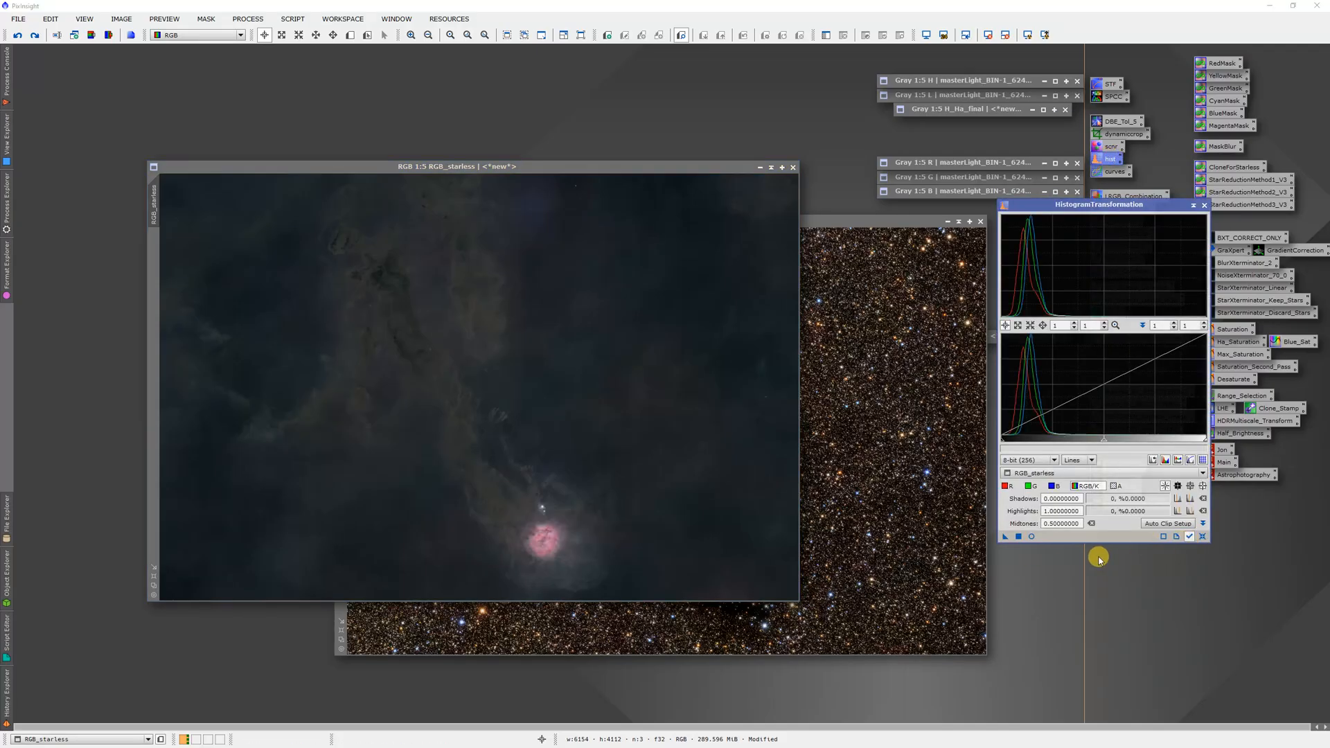
{"action": "left_click", "coordinate": [1031, 537]}
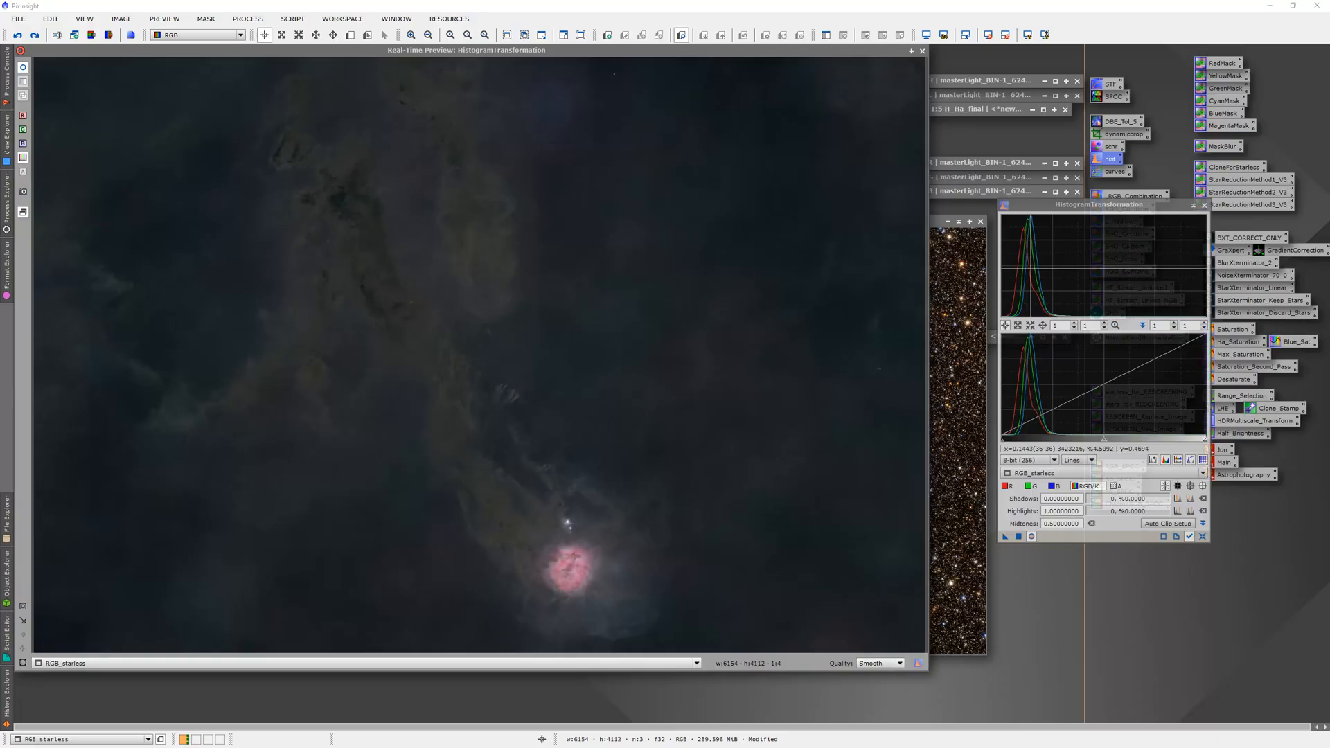
Raise the green channel's shadows to about 0.0253, matching its histogram peak to red in an enlarged histogram view.
{"action": "left_click", "coordinate": [1029, 488]}
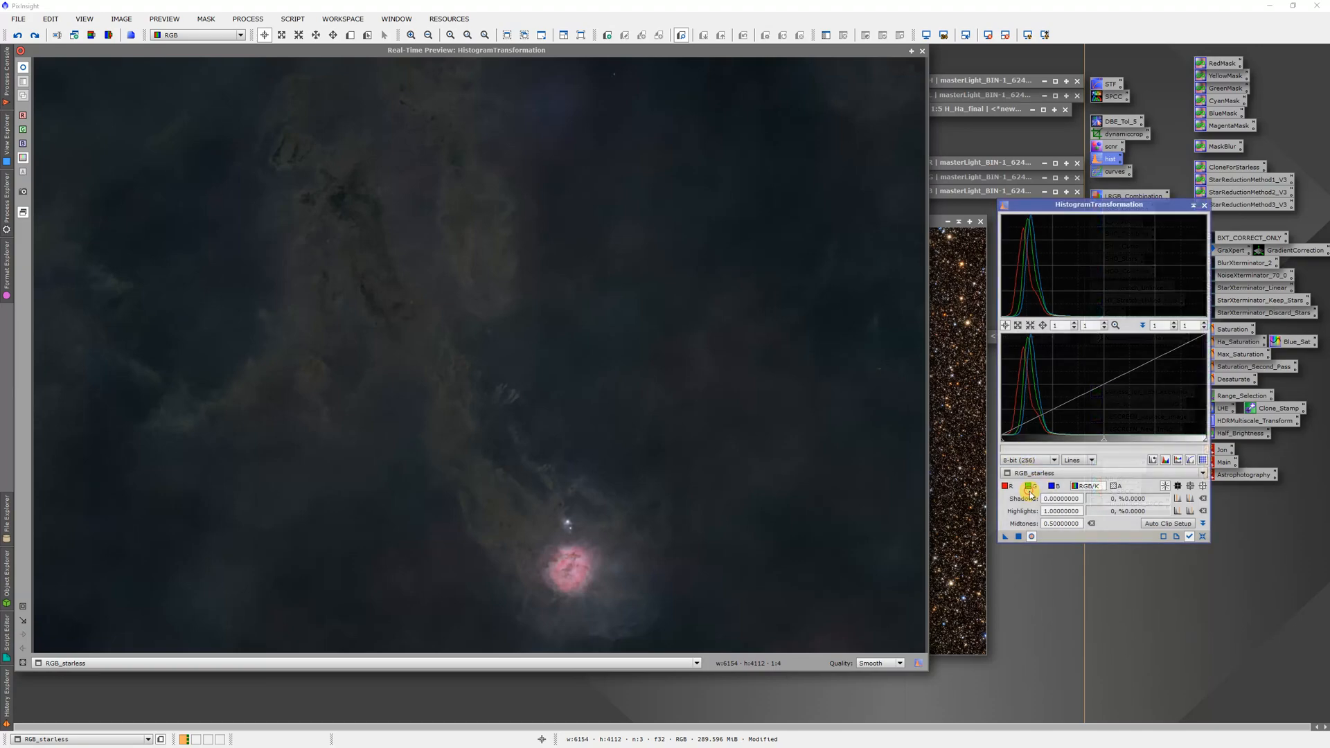
{"action": "left_click", "coordinate": [1030, 486]}
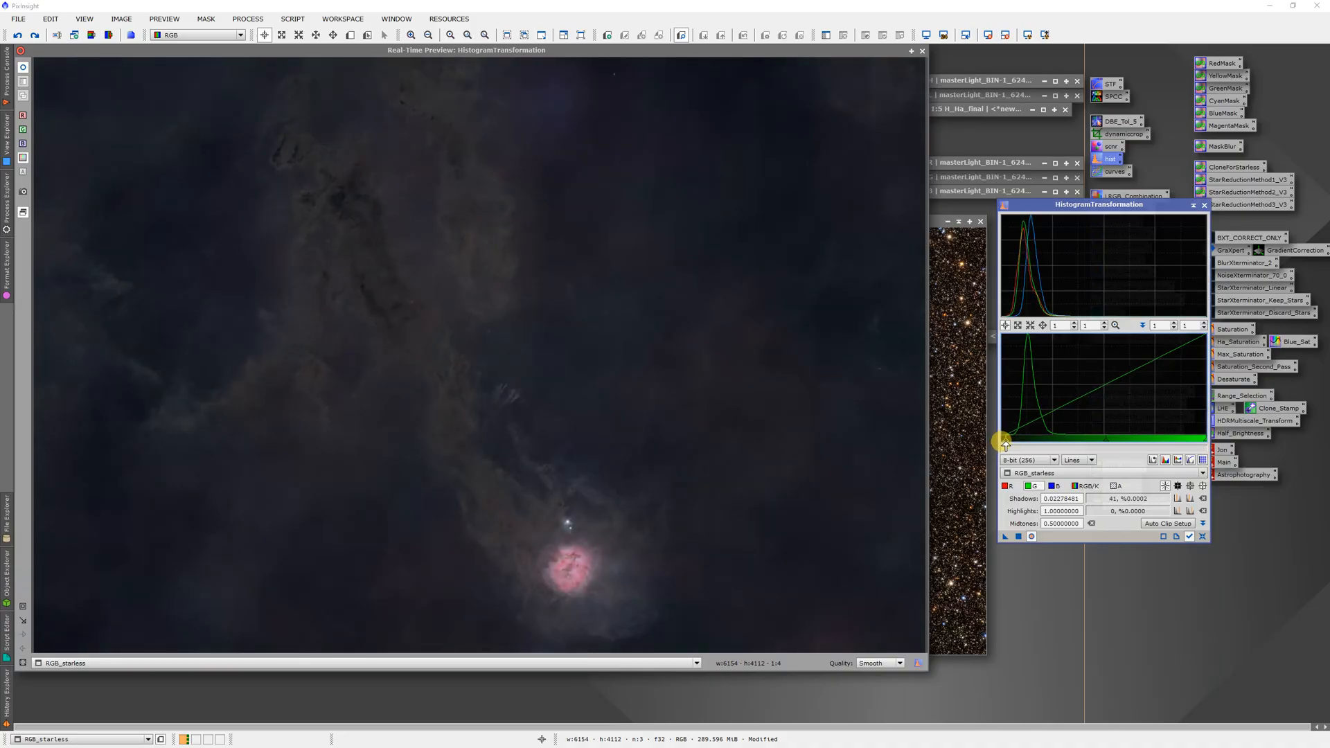
{"action": "left_click", "coordinate": [1175, 324]}
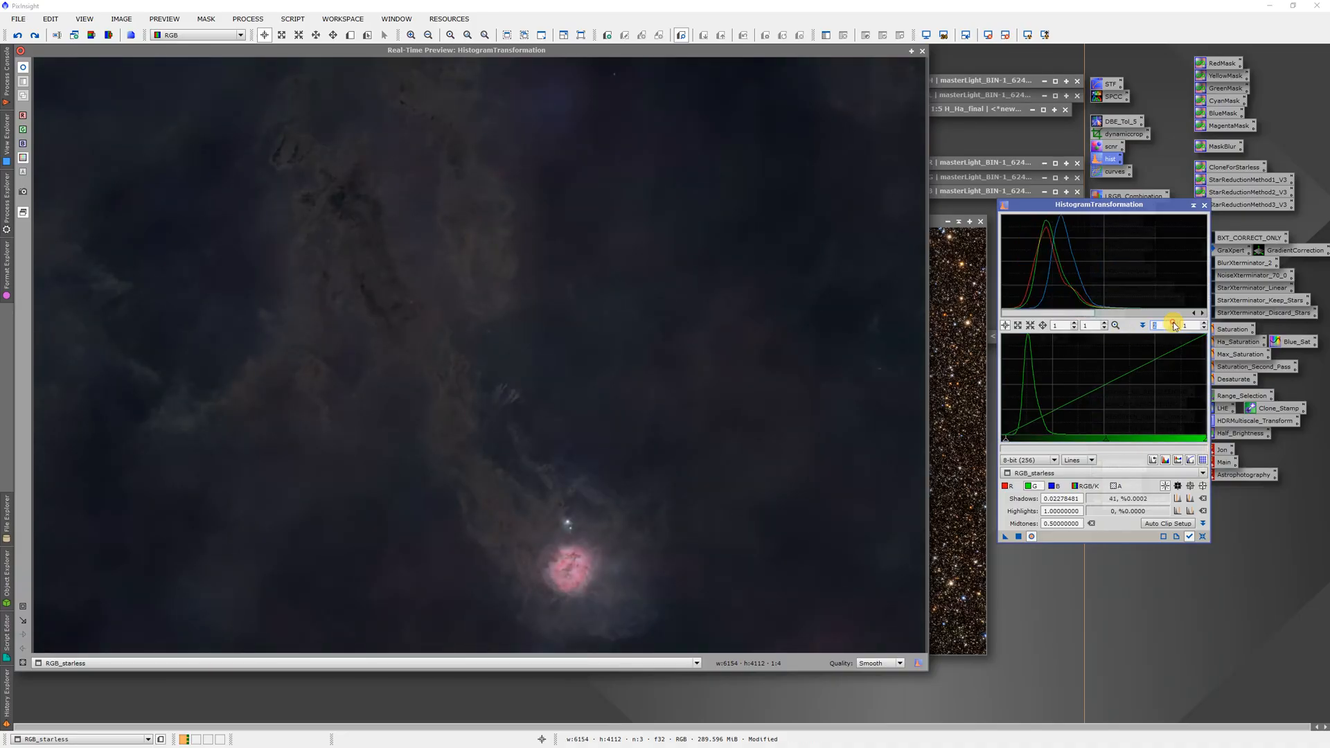
{"action": "left_click", "coordinate": [1172, 324]}
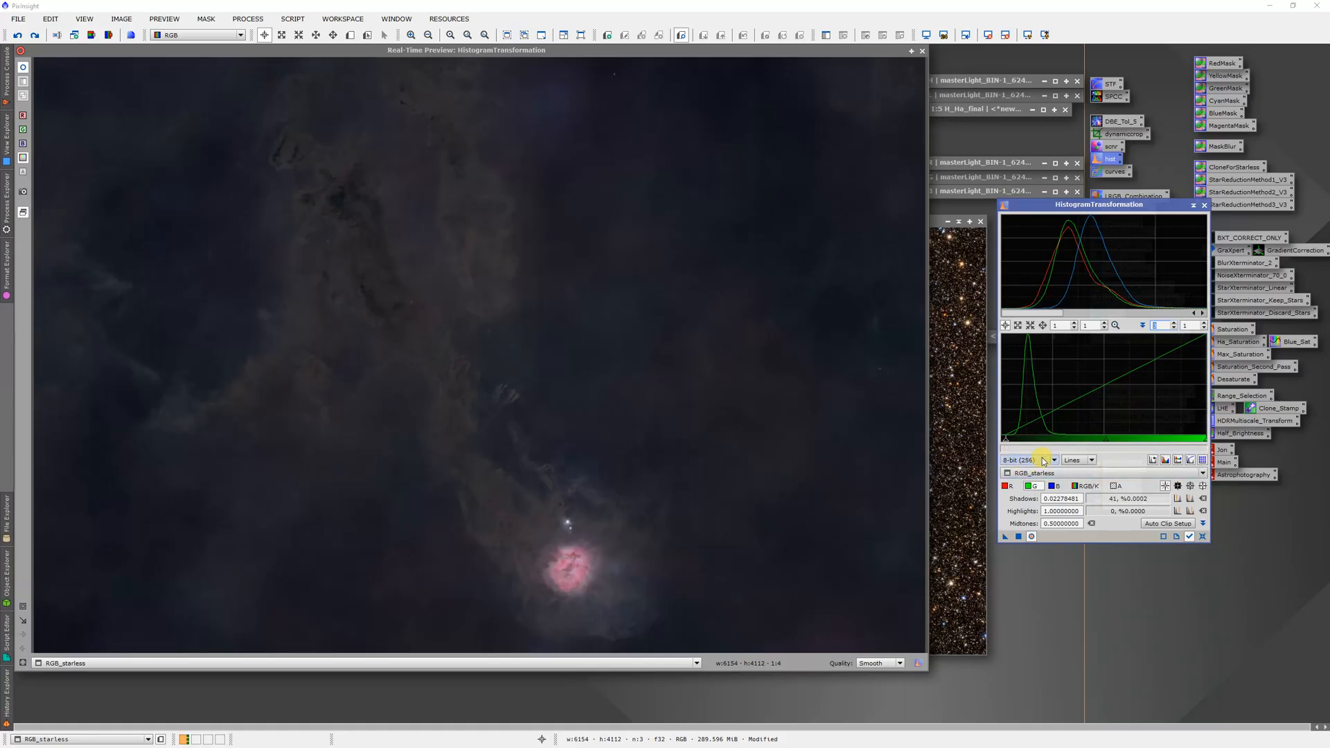
{"action": "left_click_drag", "start_coordinate": [1005, 442], "coordinate": [1006, 448]}
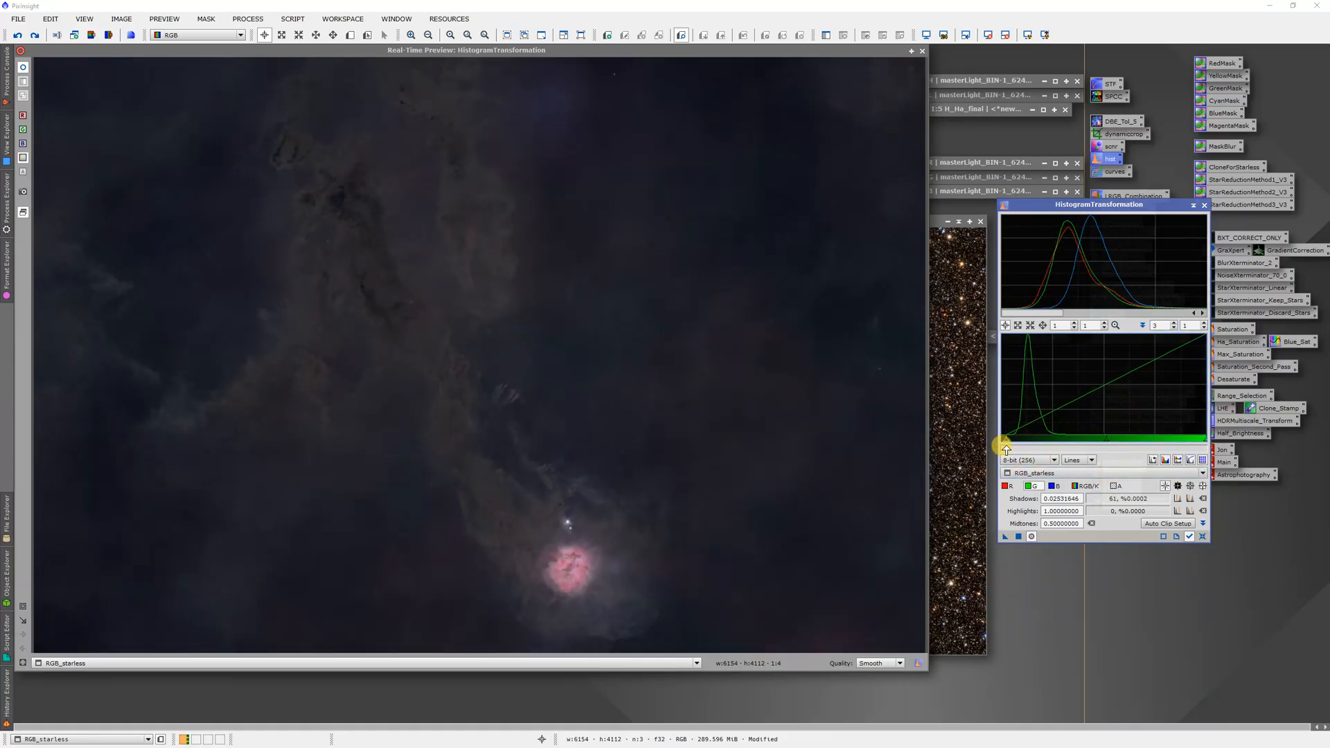
Raise the blue channel's shadows to about 0.043, save the settings as a process icon on the workspace, and close HistogramTransformation.
{"action": "left_click", "coordinate": [1055, 485]}
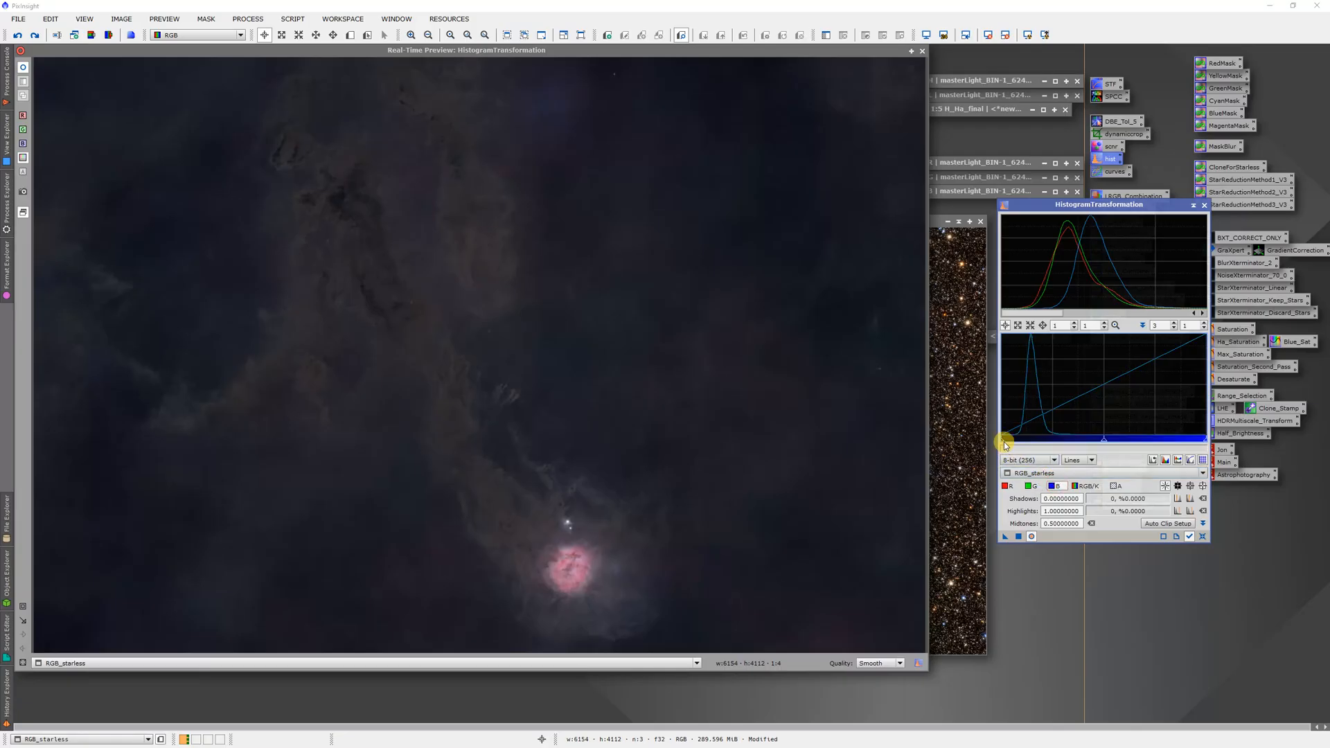
{"action": "left_click_drag", "start_coordinate": [1002, 443], "coordinate": [1008, 446]}
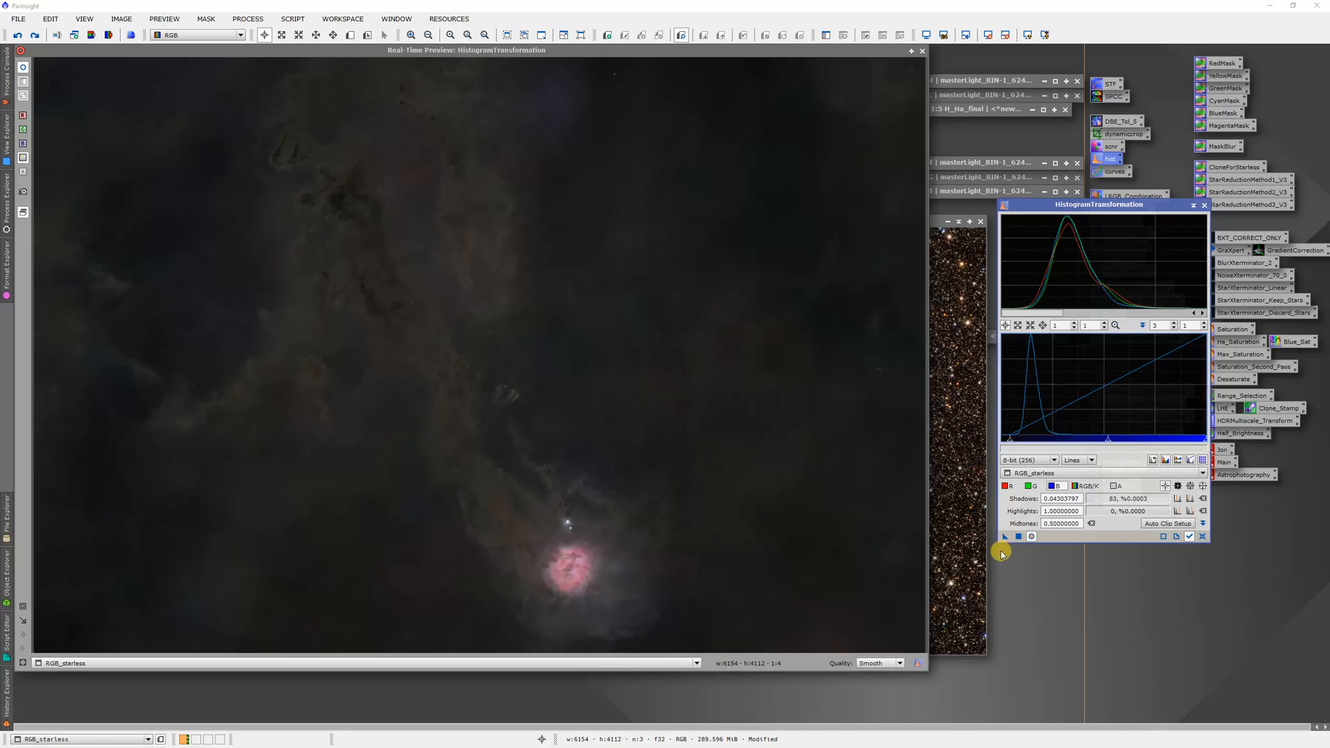
{"action": "left_click_drag", "start_coordinate": [1006, 539], "coordinate": [1036, 602]}
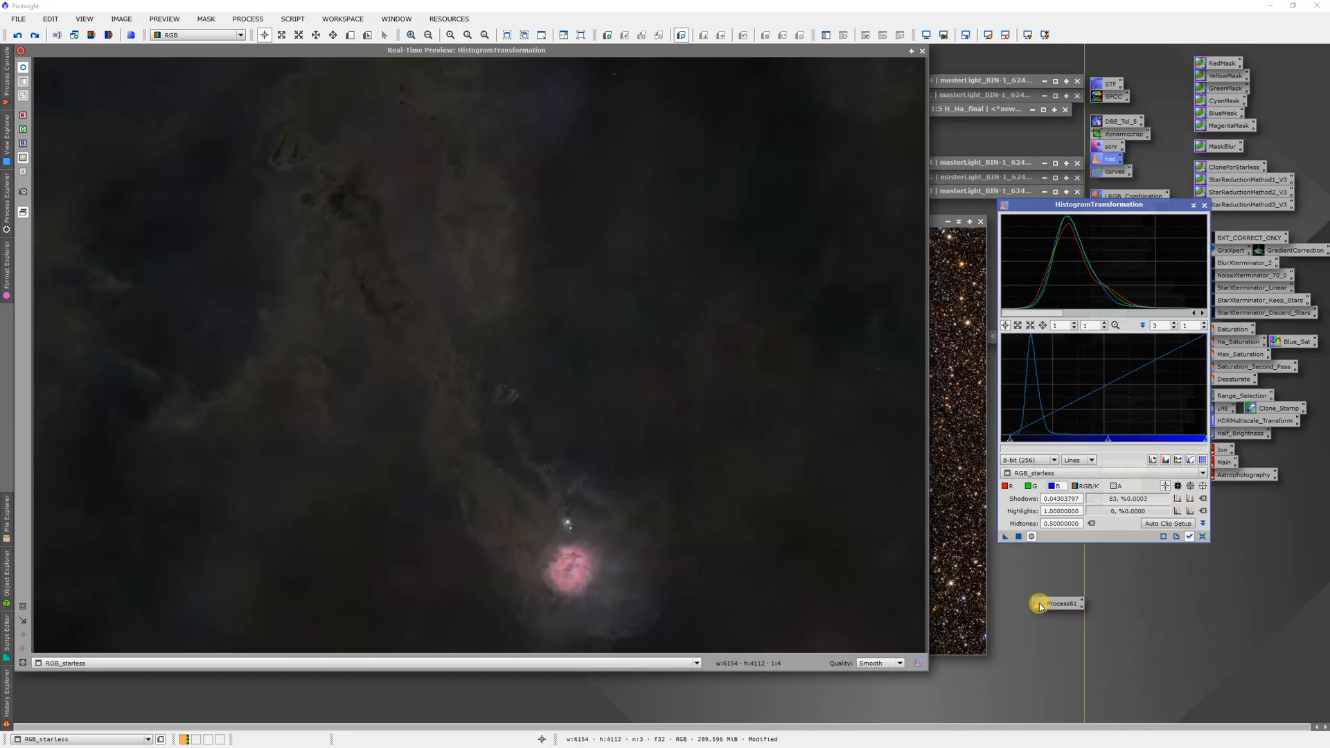
{"action": "left_click", "coordinate": [1204, 206]}
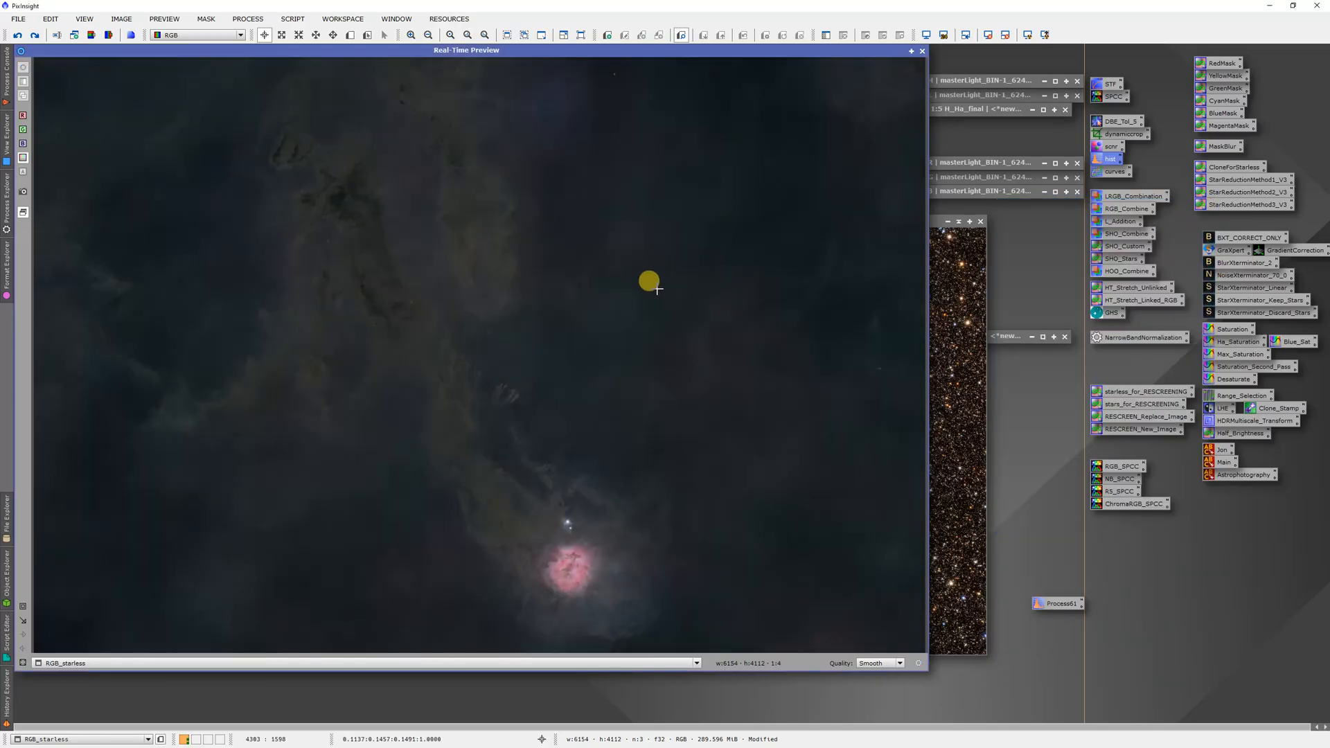
Examine the dark nebula's colors in RGB_starless up close in the preview, opening and then closing the Saturation process.
{"action": "double_click", "coordinate": [1219, 329]}
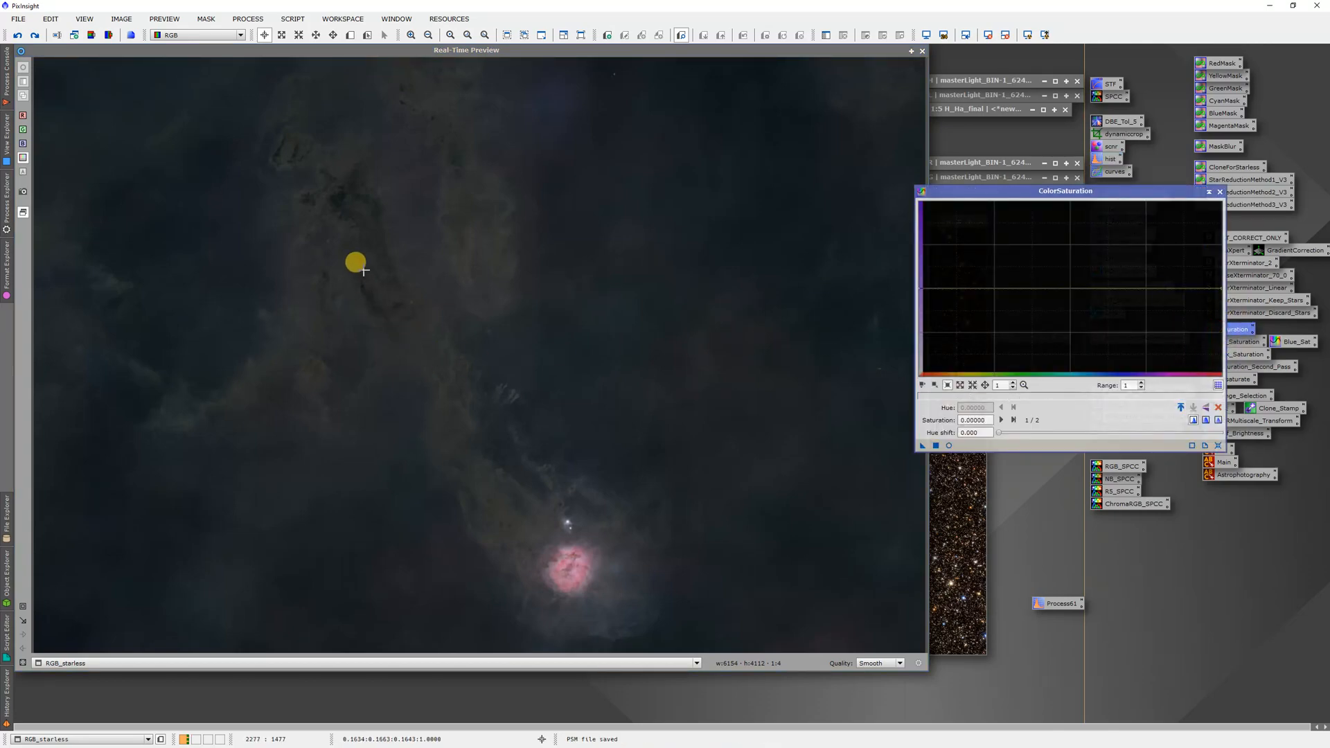
{"action": "left_click_drag", "start_coordinate": [320, 215], "coordinate": [431, 317]}
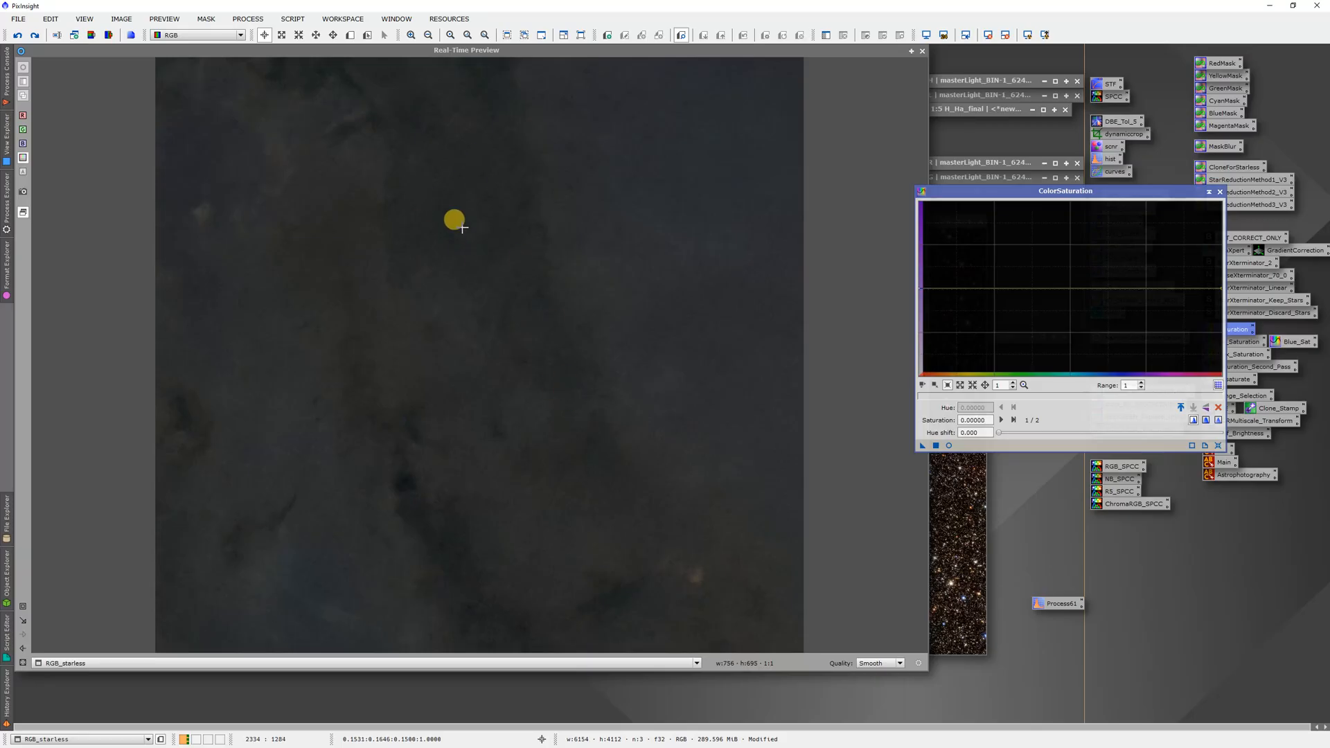
{"action": "left_click_drag", "start_coordinate": [461, 190], "coordinate": [533, 322]}
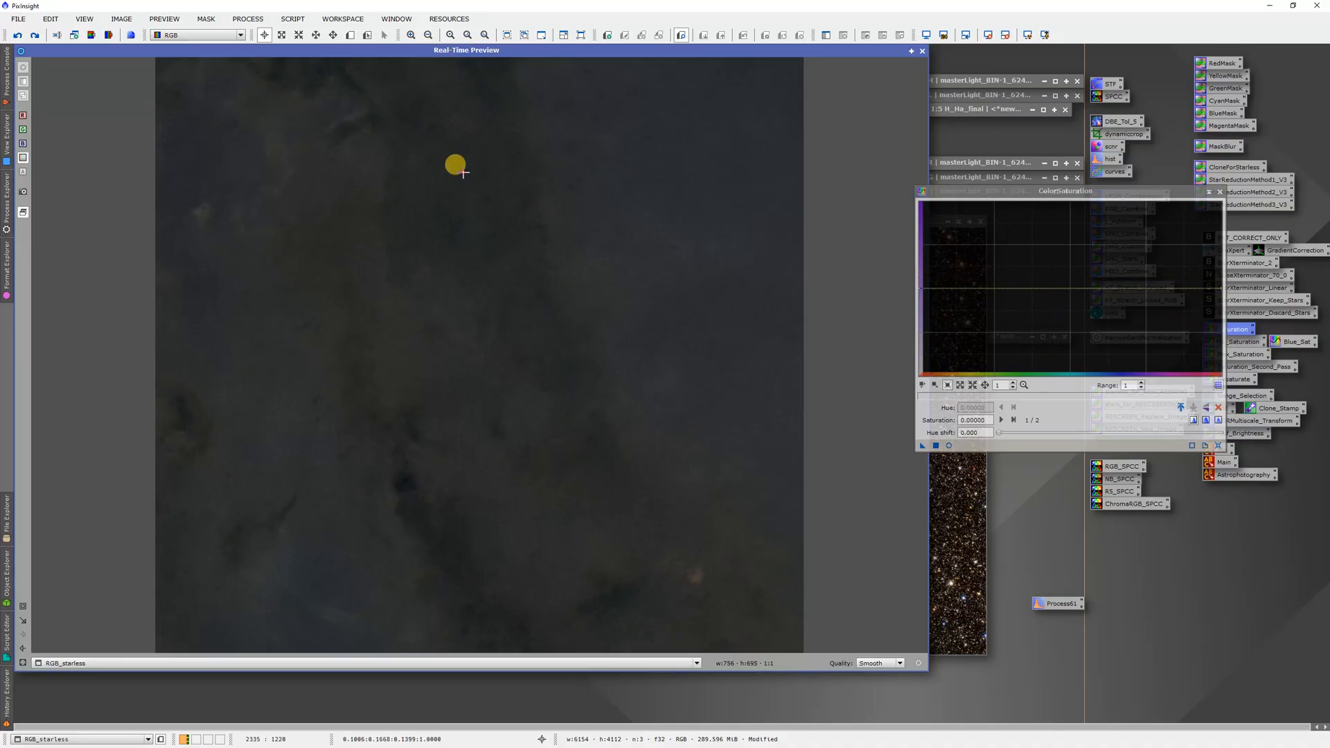
{"action": "left_click_drag", "start_coordinate": [463, 172], "coordinate": [526, 295]}
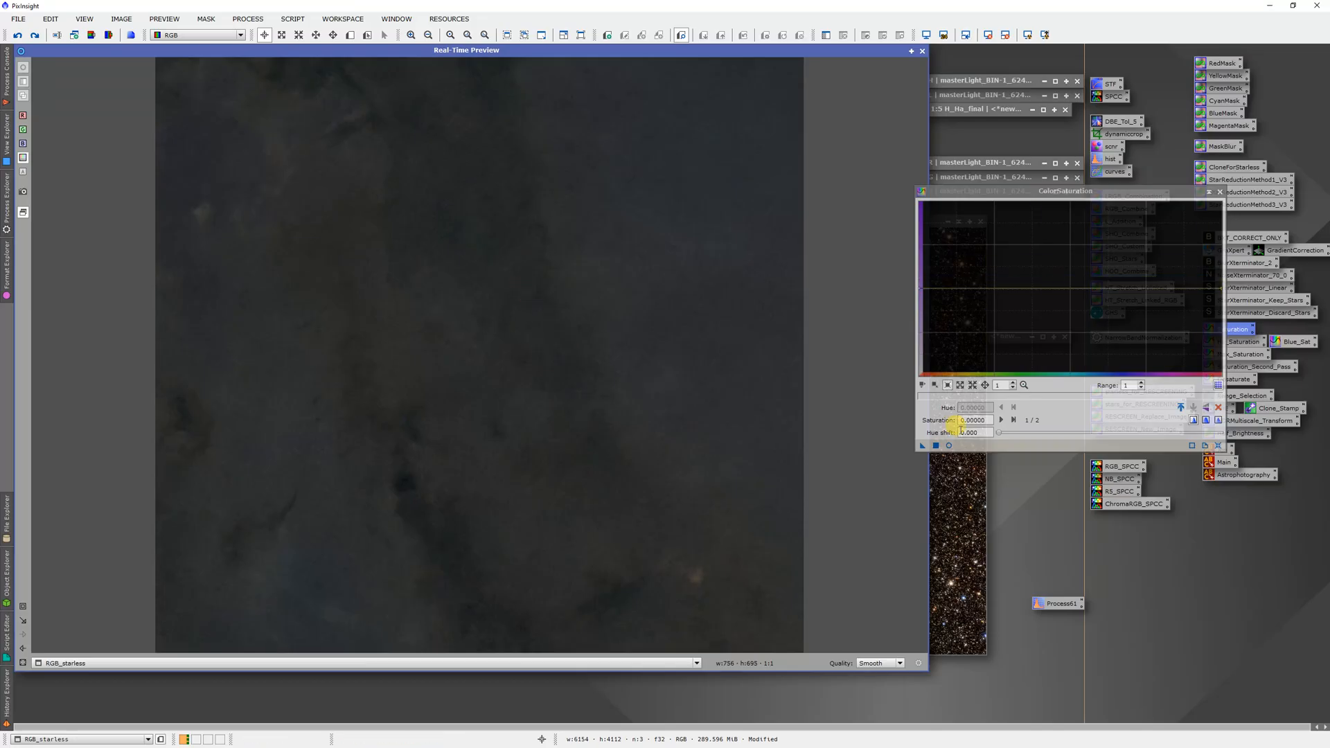
{"action": "left_click", "coordinate": [944, 294]}
{"action": "left_click", "coordinate": [1220, 192]}
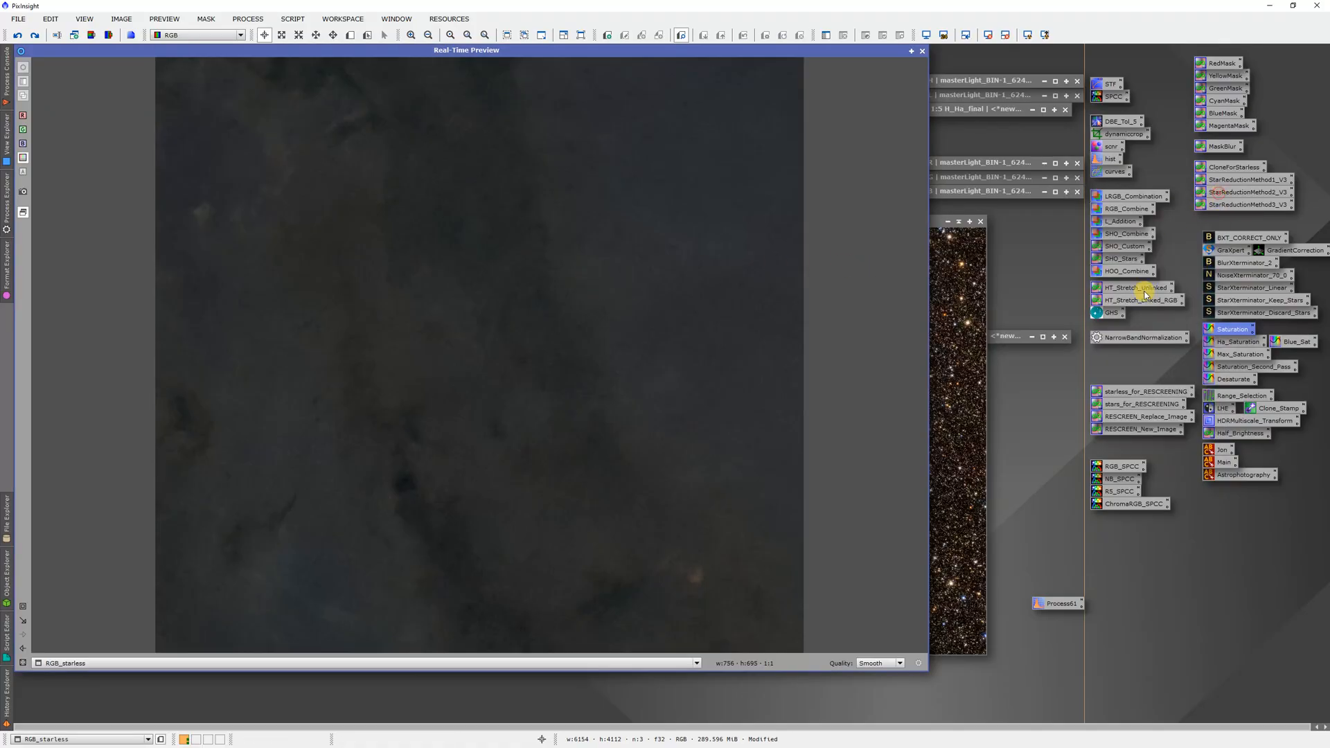
Apply the saved histogram adjustment to RGB_starless and close the real-time preview.
{"action": "left_click_drag", "start_coordinate": [1058, 611], "coordinate": [622, 459]}
{"action": "left_click", "coordinate": [964, 64]}
{"action": "left_click", "coordinate": [926, 51]}
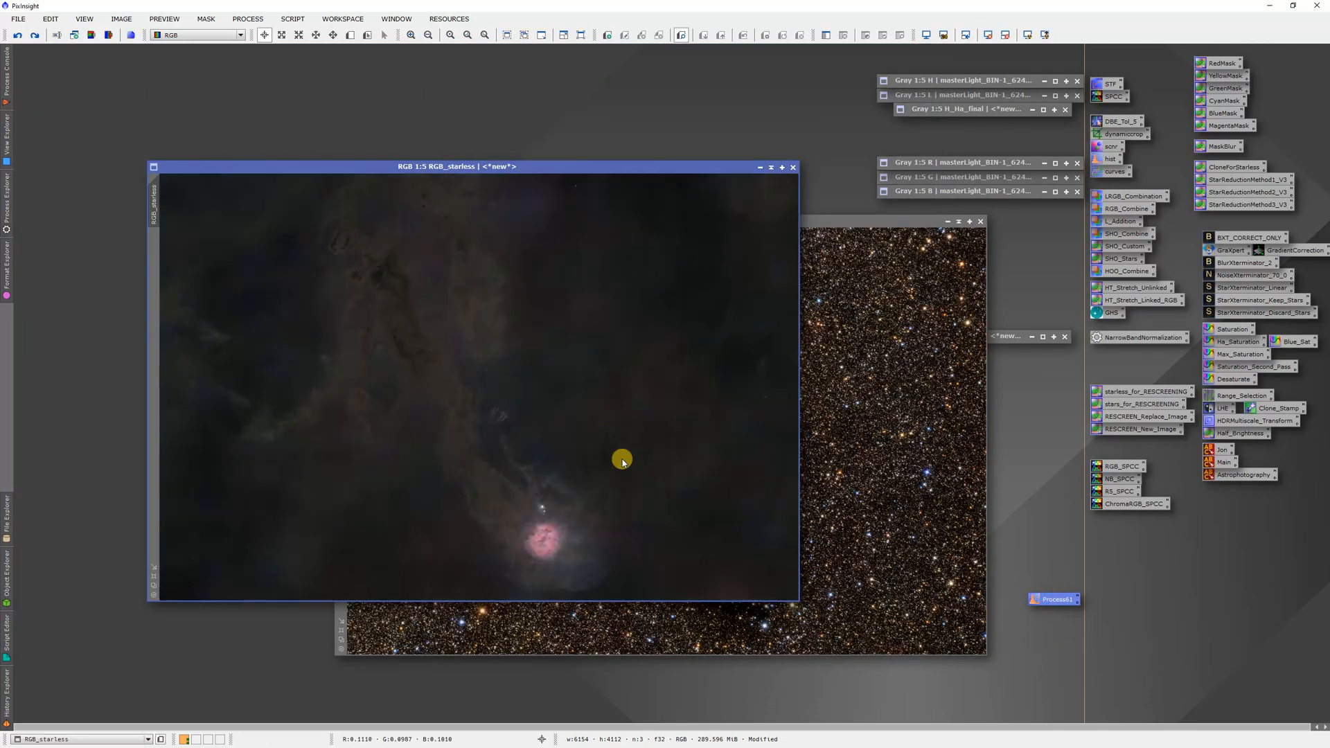
Apply SCNR to RGB_starless and delete the saved histogram process icon from the workspace.
{"action": "left_click_drag", "start_coordinate": [1116, 149], "coordinate": [715, 363]}
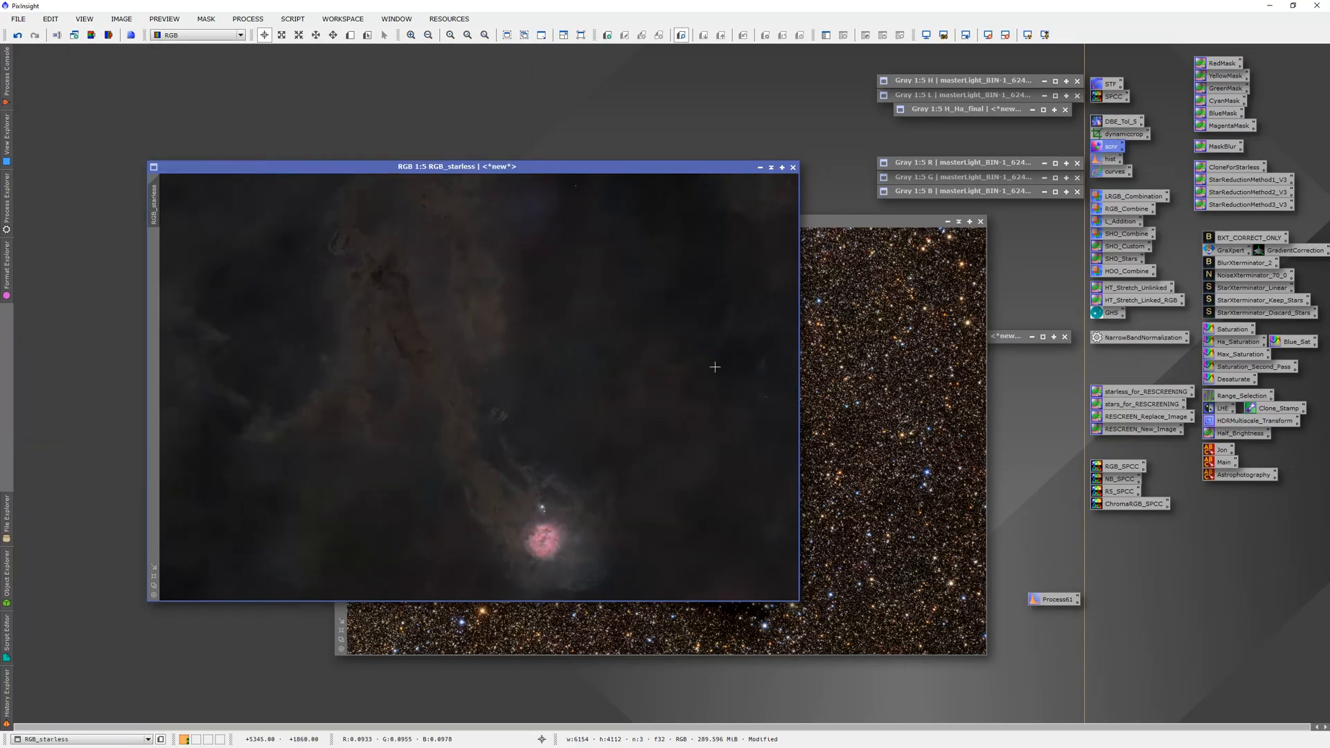
{"action": "left_click", "coordinate": [1107, 390]}
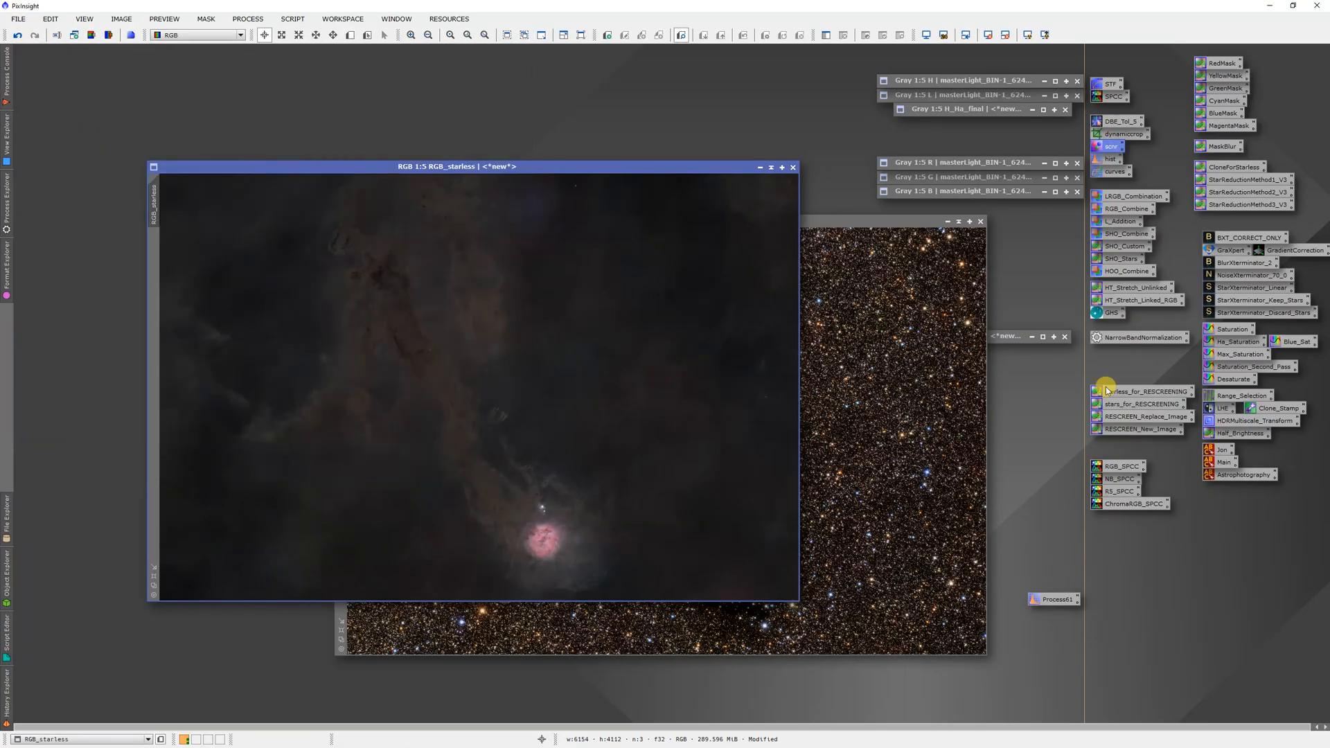
{"action": "right_click", "coordinate": [1051, 597]}
{"action": "left_click", "coordinate": [1101, 561]}
Open the Saturation process with its real-time preview on RGB_starless and sample the dark nebula's colors, both up close and full frame.
{"action": "double_click", "coordinate": [1219, 327]}
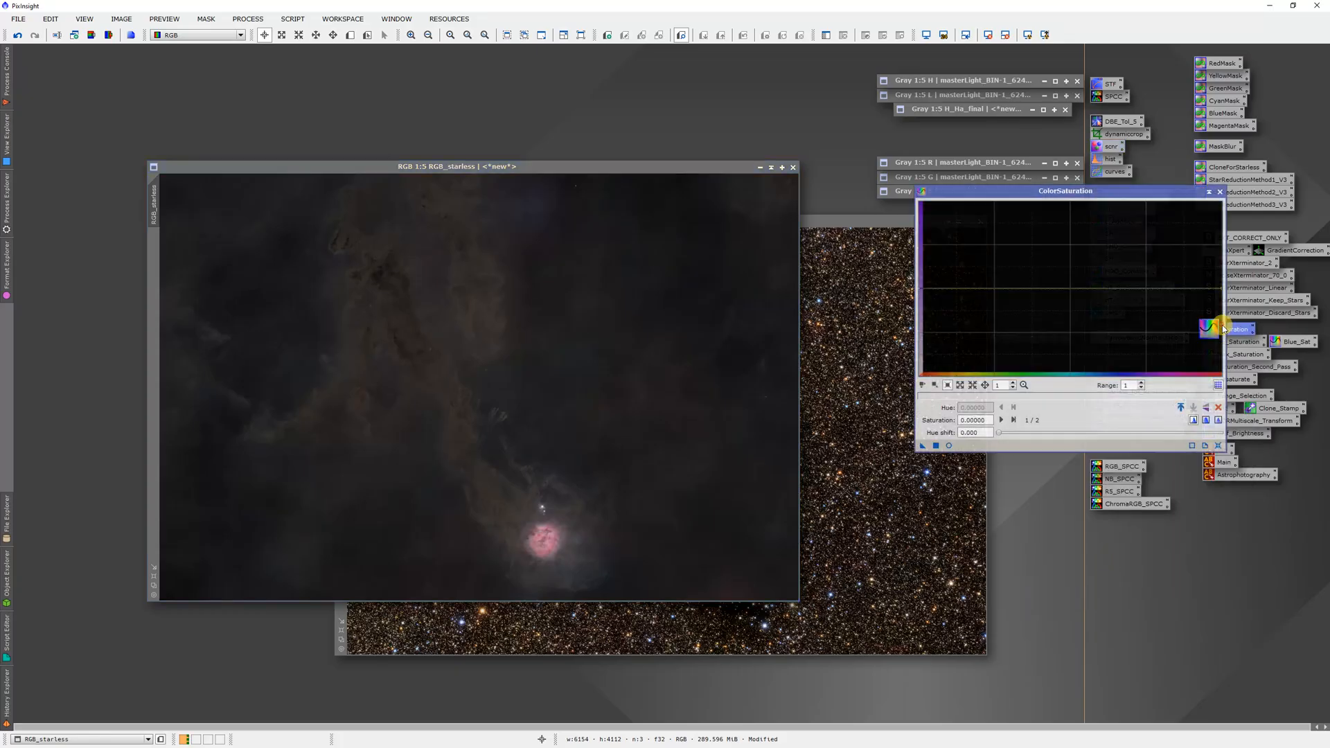
{"action": "left_click", "coordinate": [361, 296]}
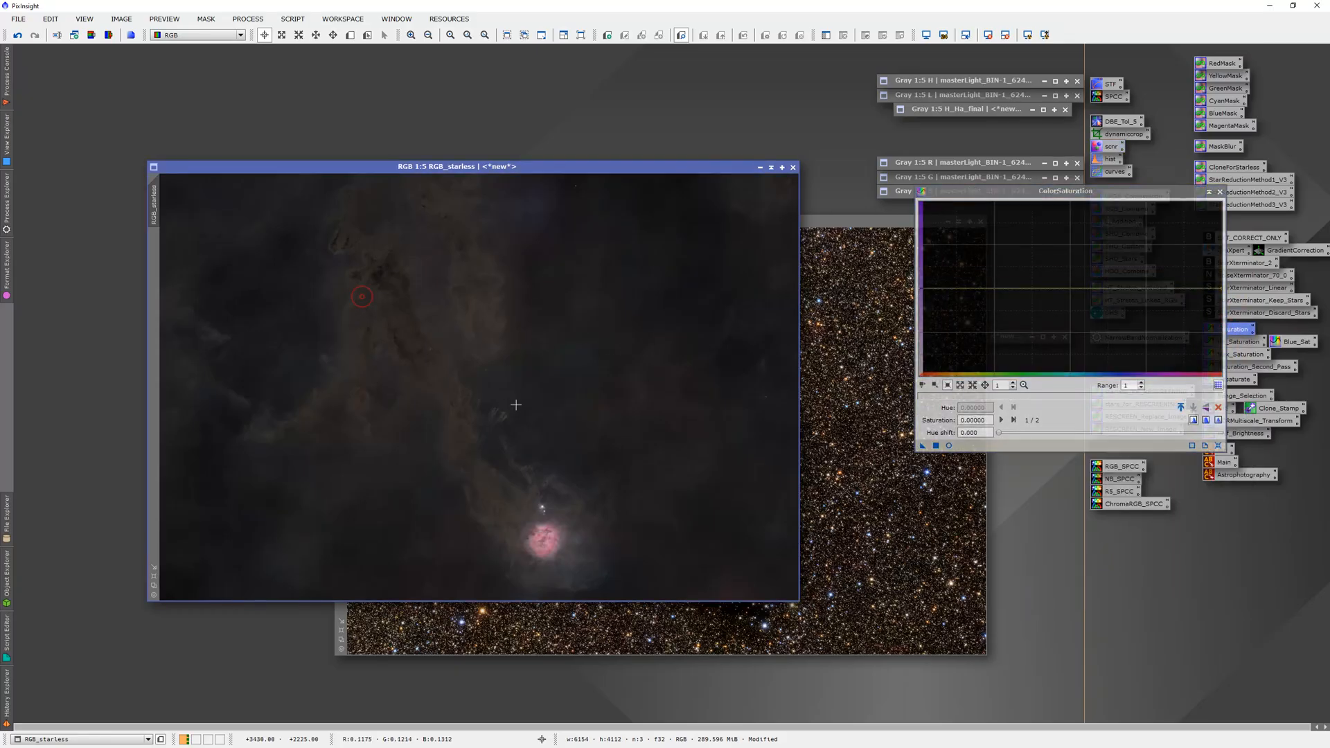
{"action": "left_click", "coordinate": [949, 445]}
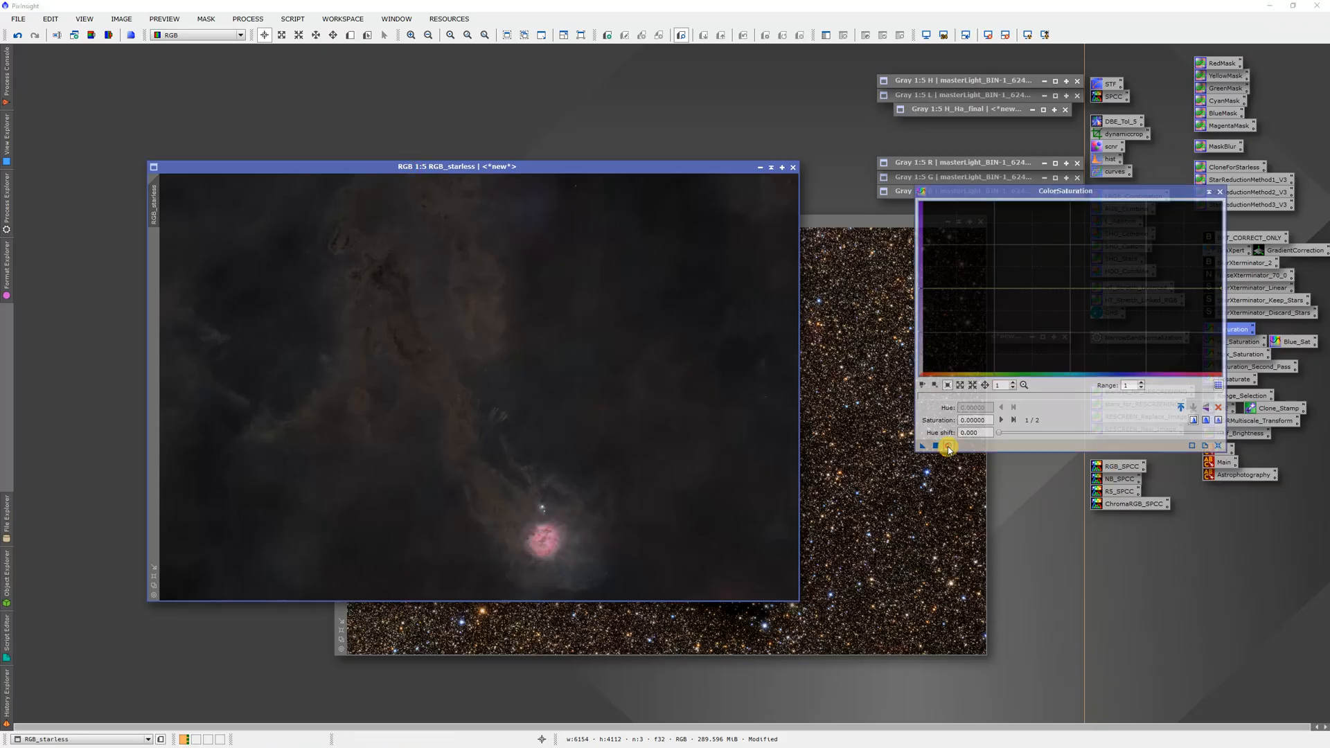
{"action": "left_click", "coordinate": [437, 349]}
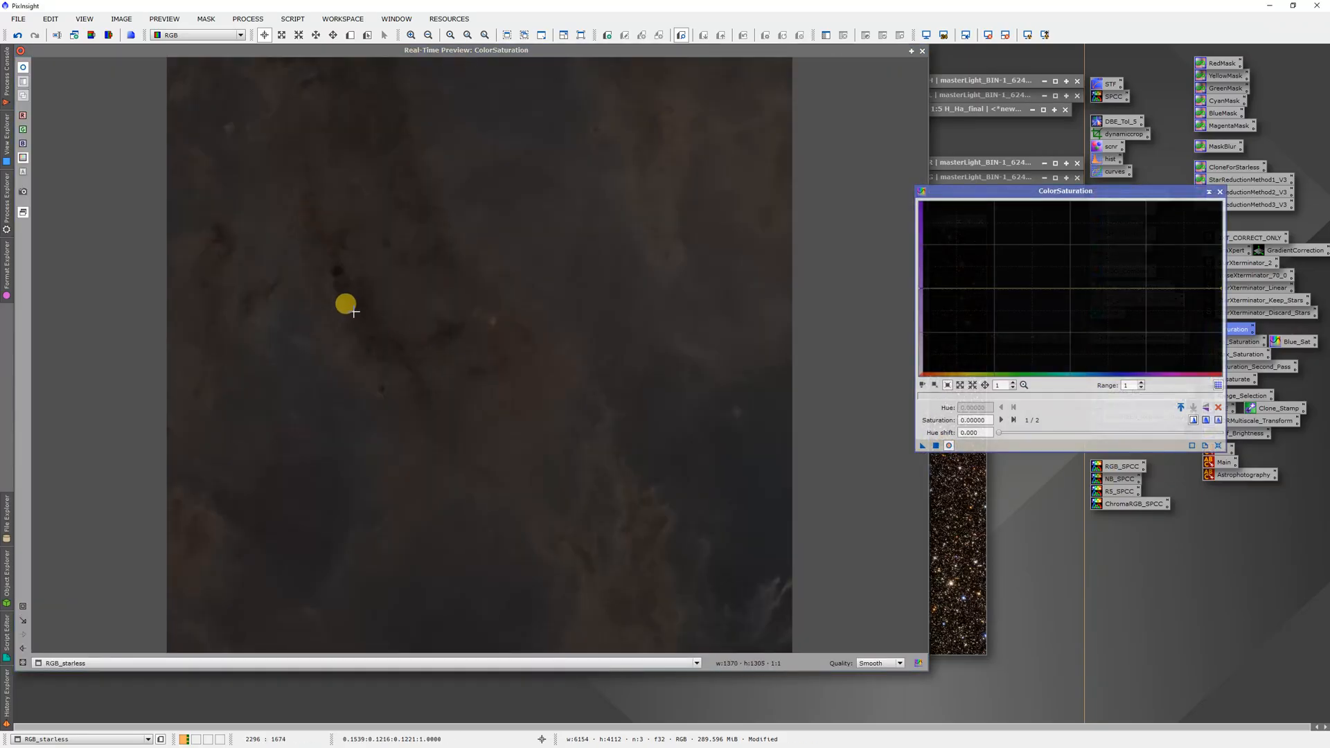
{"action": "left_click_drag", "start_coordinate": [356, 315], "coordinate": [430, 203]}
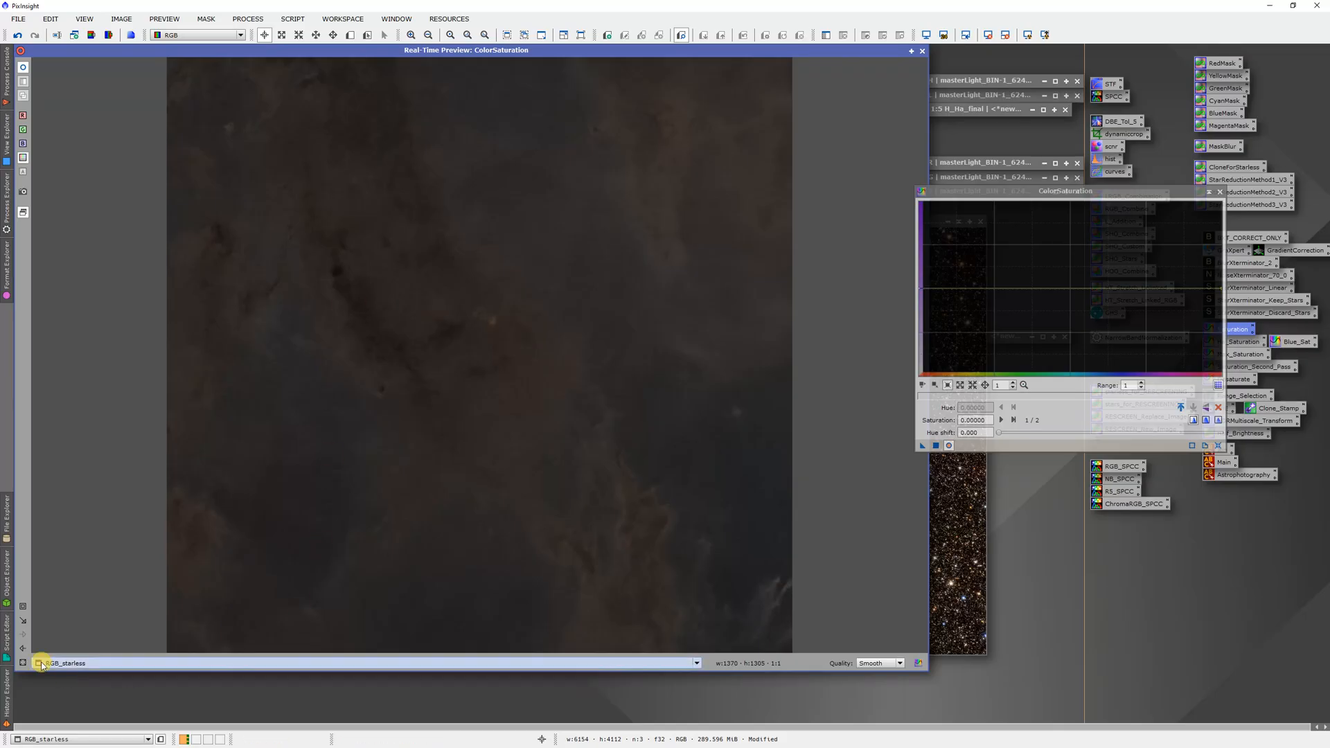
{"action": "left_click", "coordinate": [23, 648]}
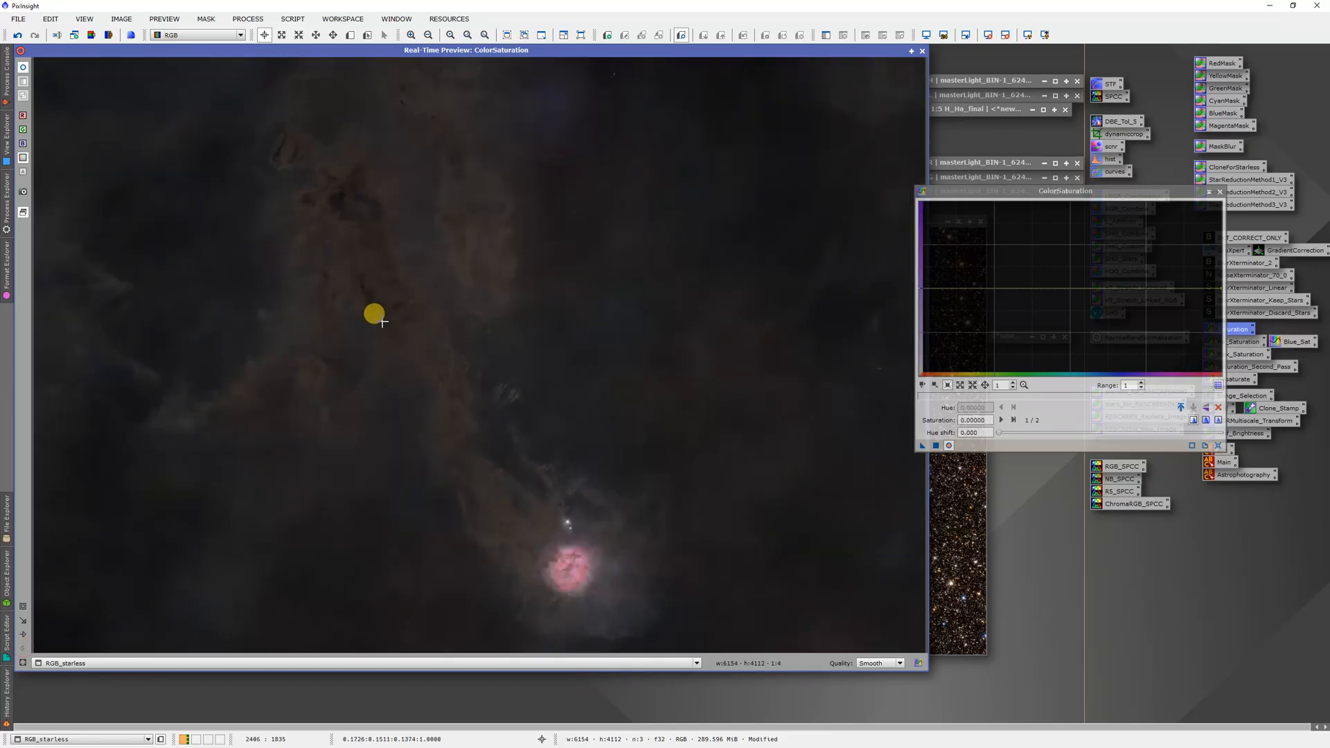
{"action": "mouse_move", "coordinate": [383, 323]}
{"action": "left_mouse_down"}
{"action": "mouse_move", "coordinate": [373, 299]}
{"action": "mouse_move", "coordinate": [381, 317]}
{"action": "left_mouse_up"}
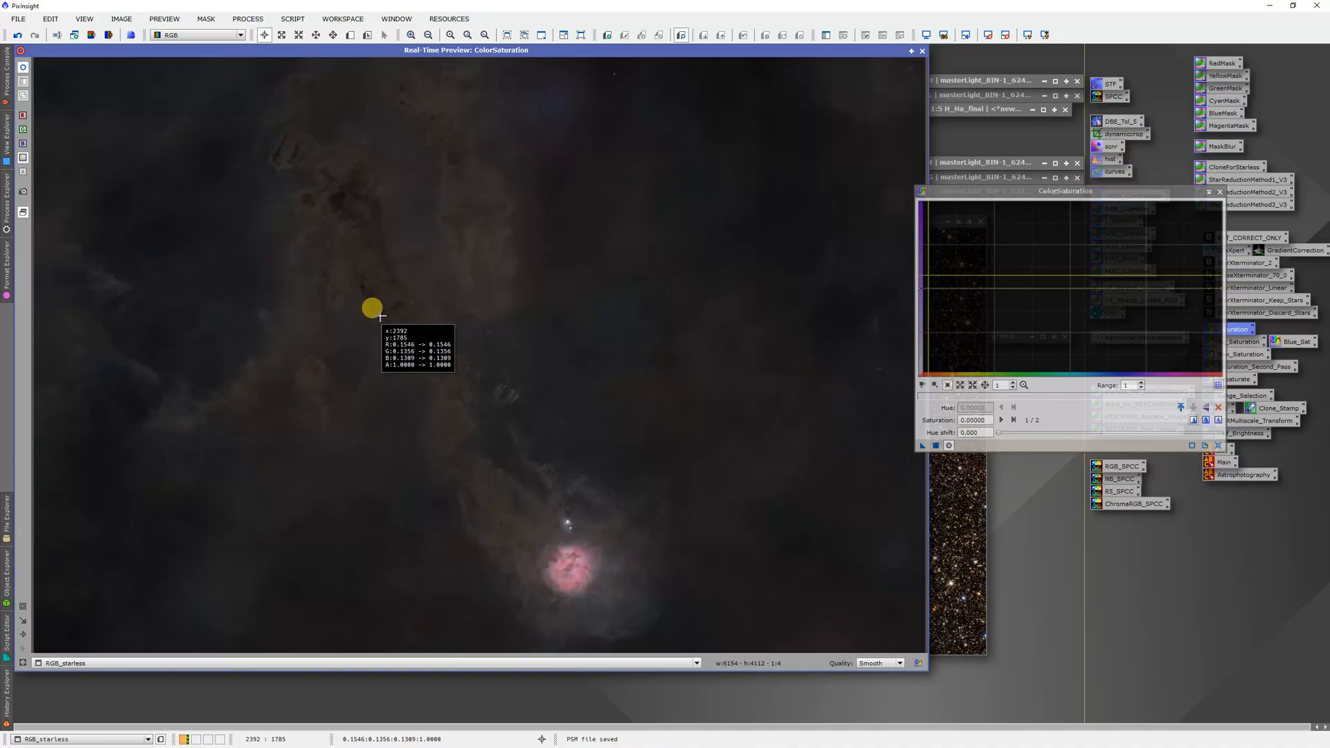
{"action": "left_click_drag", "start_coordinate": [380, 318], "coordinate": [381, 317]}
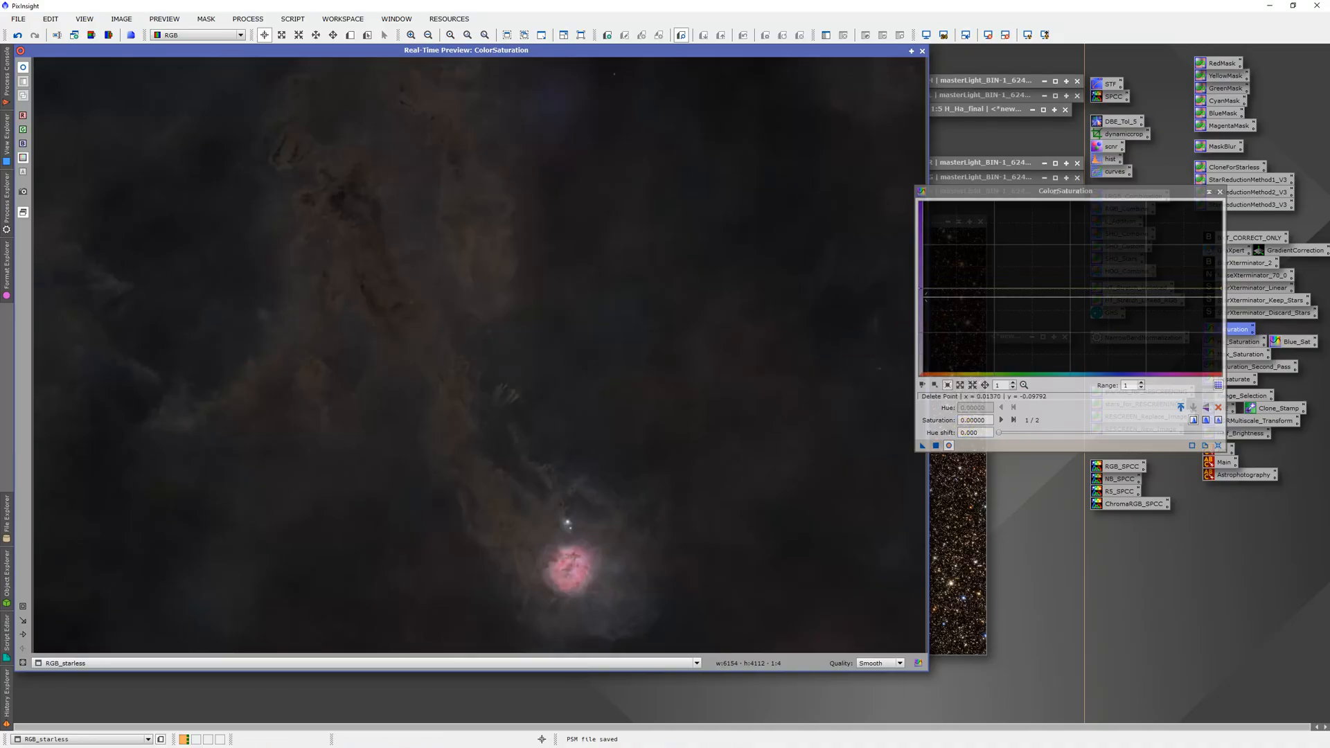
Raise saturation evenly across all hues to about 0.531, checking the Cocoon Nebula up close, and apply it to RGB_starless.
{"action": "left_click", "coordinate": [924, 385]}
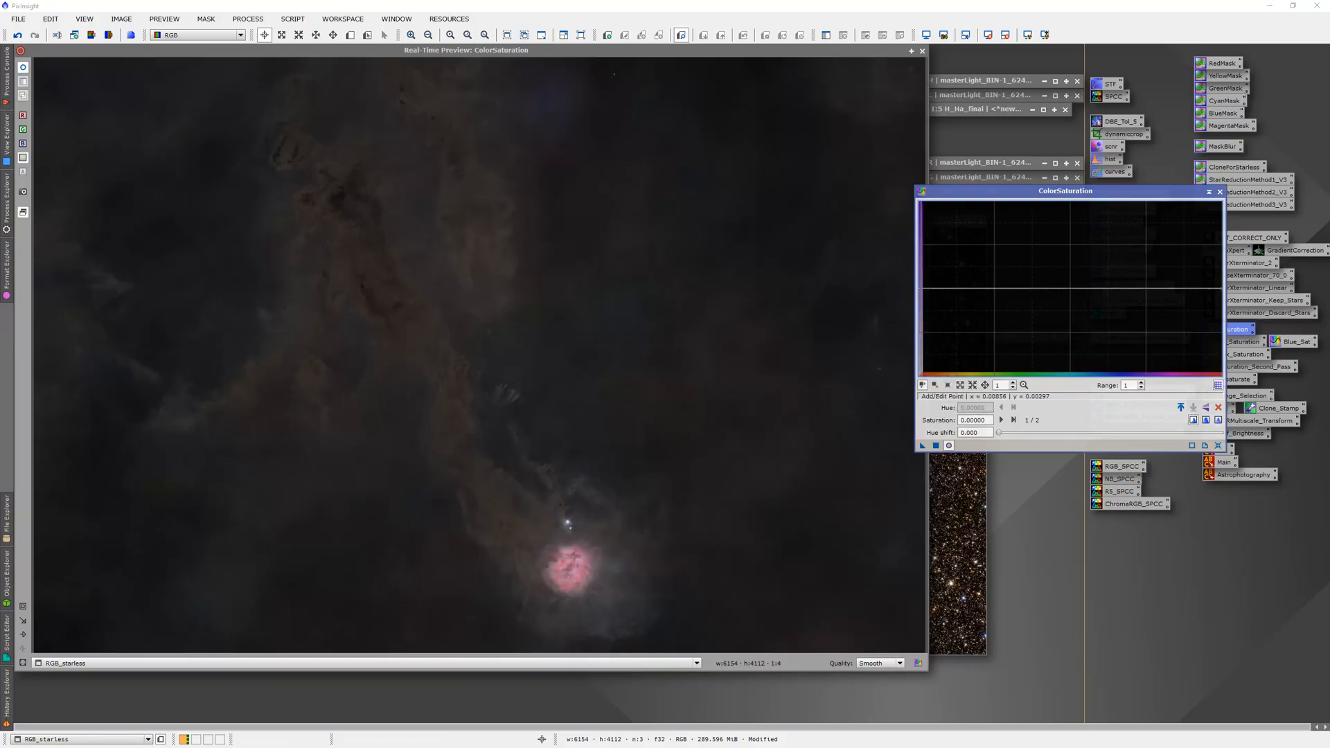
{"action": "left_click_drag", "start_coordinate": [920, 288], "coordinate": [923, 250]}
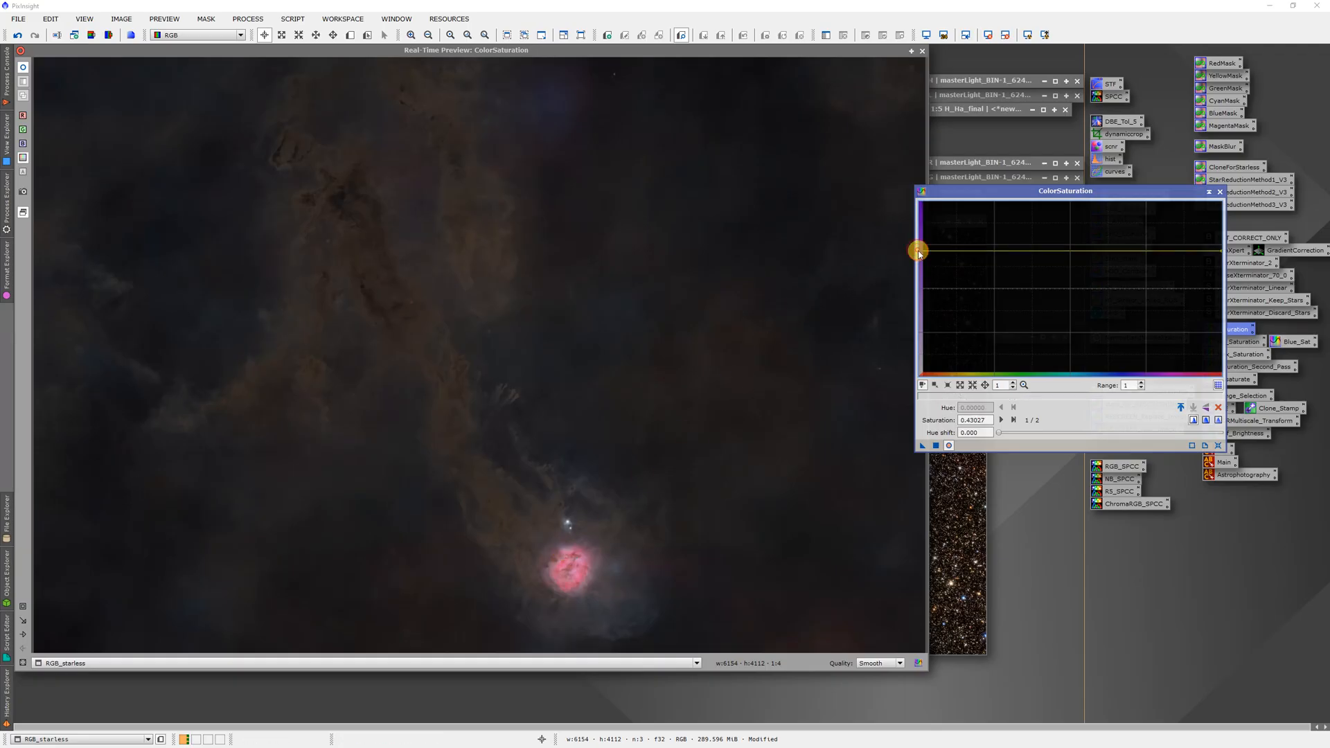
{"action": "mouse_move", "coordinate": [919, 251]}
{"action": "left_mouse_down"}
{"action": "mouse_move", "coordinate": [919, 236]}
{"action": "mouse_move", "coordinate": [919, 247]}
{"action": "left_mouse_up"}
{"action": "left_click_drag", "start_coordinate": [507, 512], "coordinate": [586, 594]}
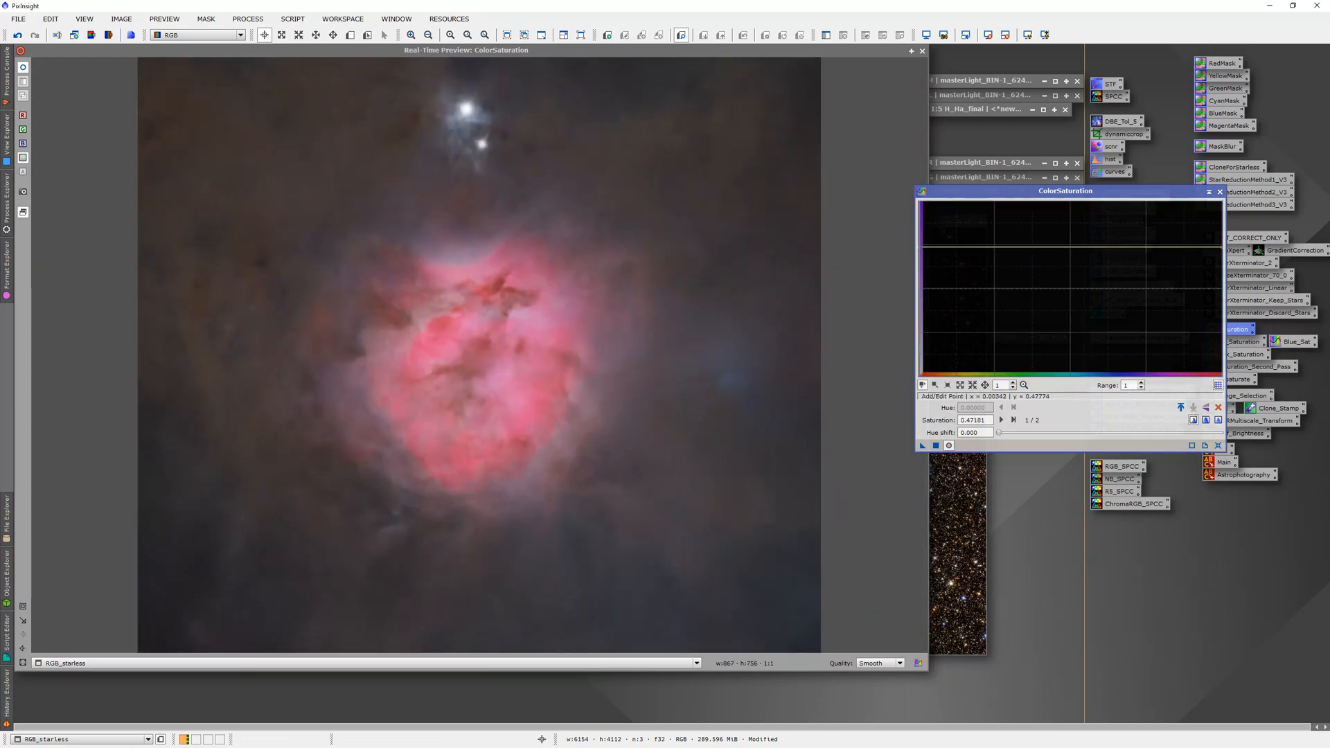
{"action": "mouse_move", "coordinate": [920, 247]}
{"action": "left_mouse_down"}
{"action": "mouse_move", "coordinate": [925, 203]}
{"action": "mouse_move", "coordinate": [930, 242]}
{"action": "left_mouse_up"}
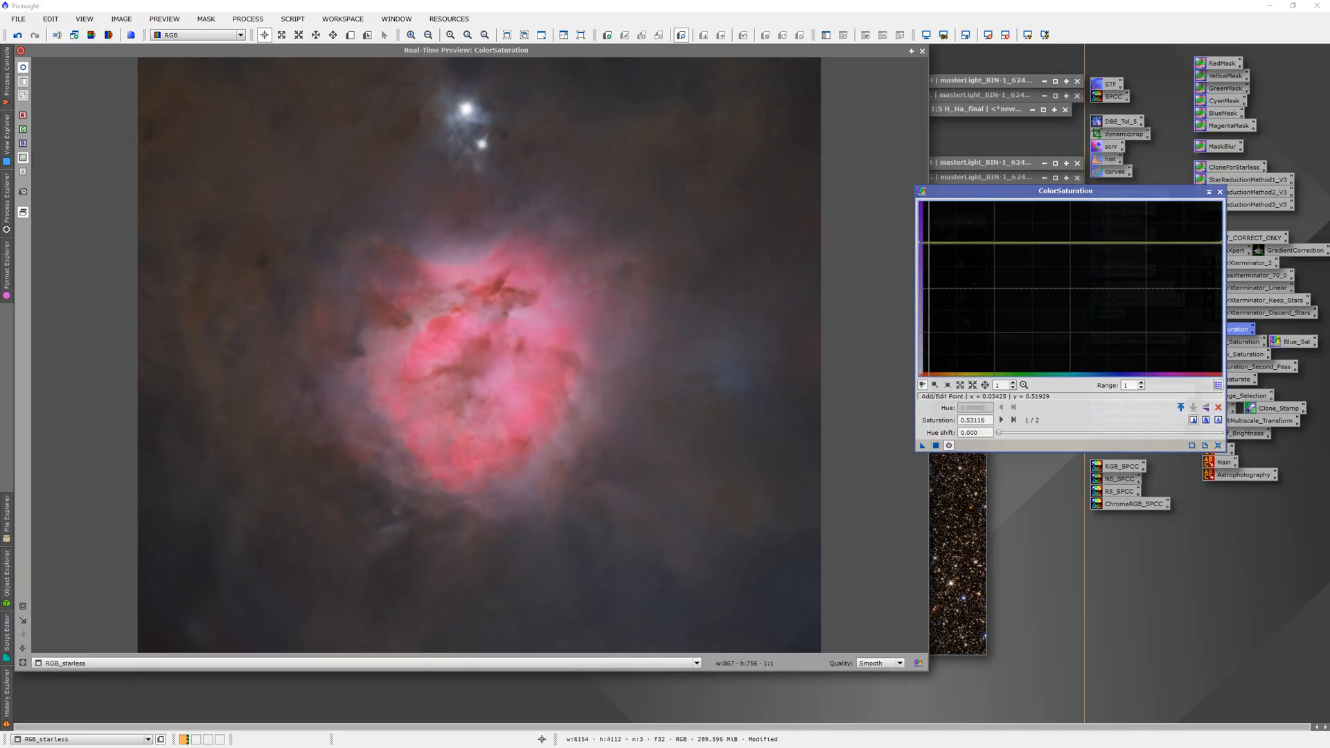
{"action": "left_click", "coordinate": [934, 446]}
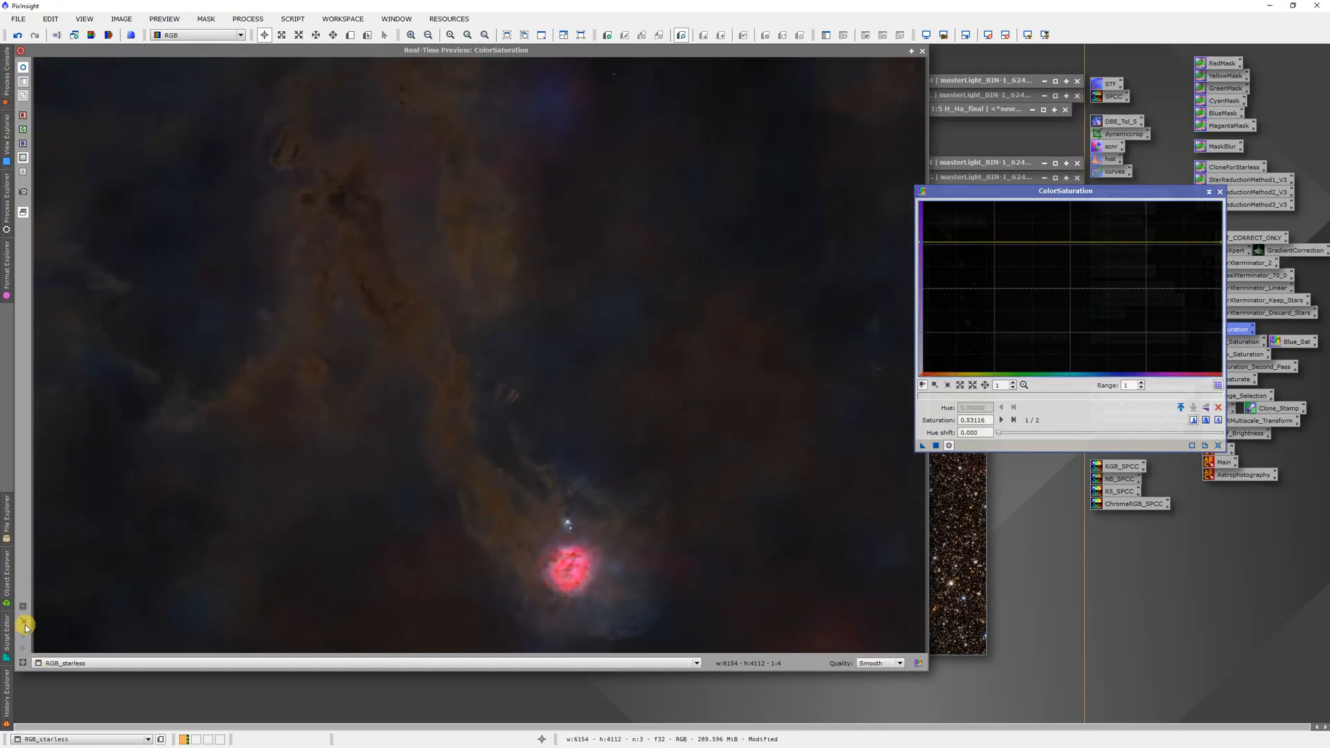
{"action": "left_click_drag", "start_coordinate": [557, 569], "coordinate": [579, 581]}
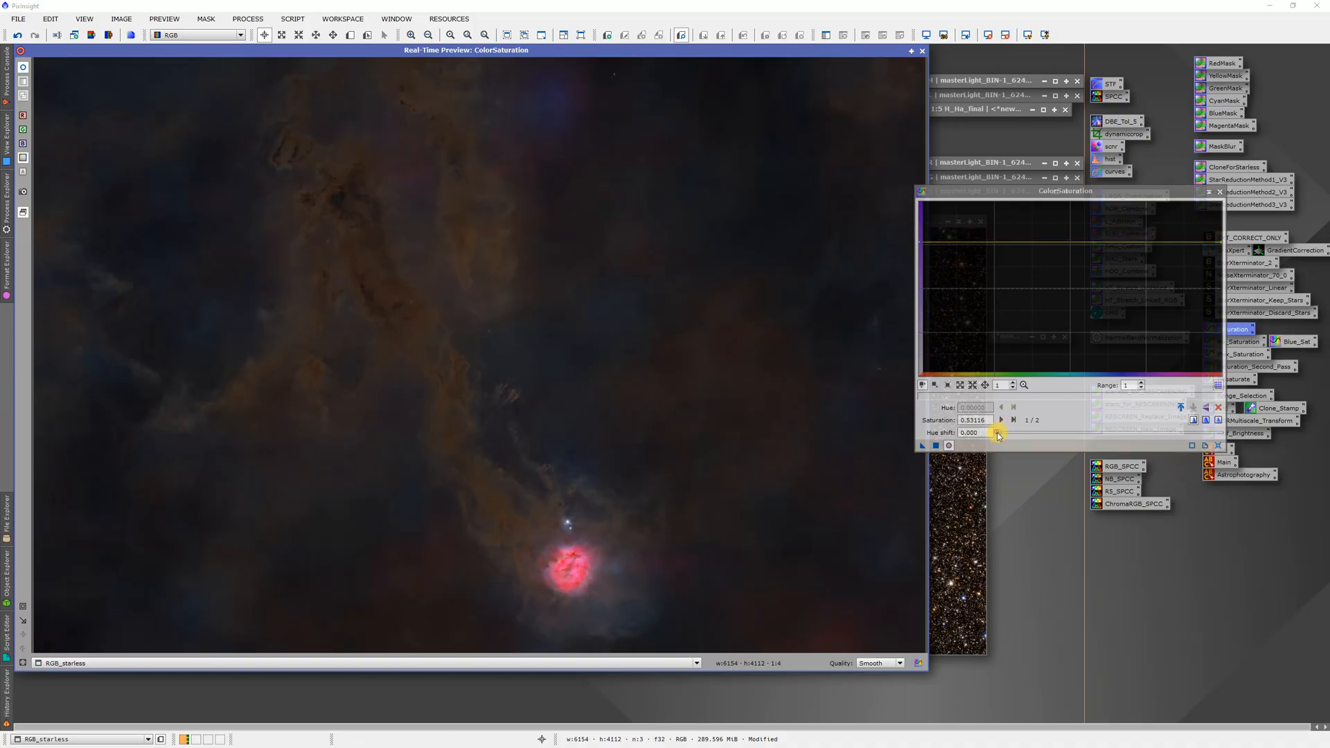
Reset the ColorSaturation curve and set its hue shift to 0.600, sampling the dark nebula's colors in the preview.
{"action": "left_click_drag", "start_coordinate": [997, 434], "coordinate": [1126, 433]}
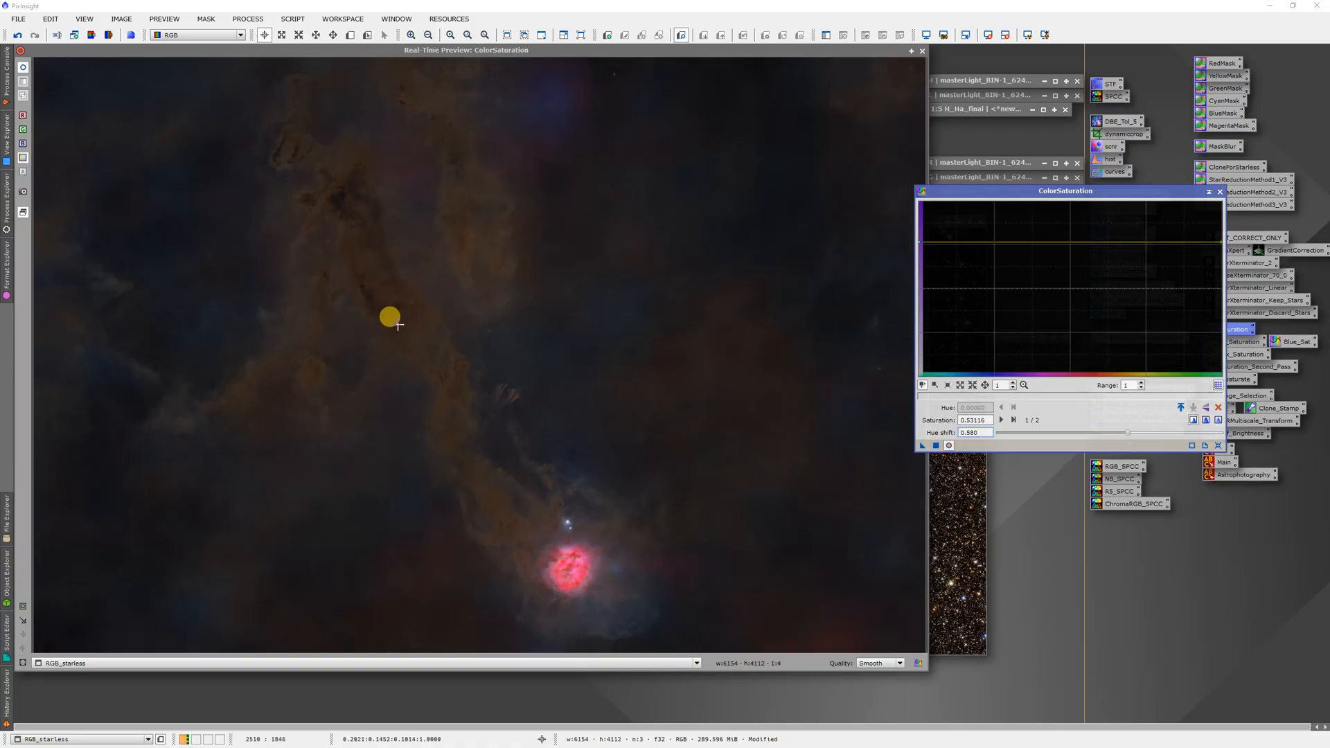
{"action": "mouse_move", "coordinate": [398, 325]}
{"action": "left_mouse_down"}
{"action": "mouse_move", "coordinate": [378, 306]}
{"action": "mouse_move", "coordinate": [389, 316]}
{"action": "left_mouse_up"}
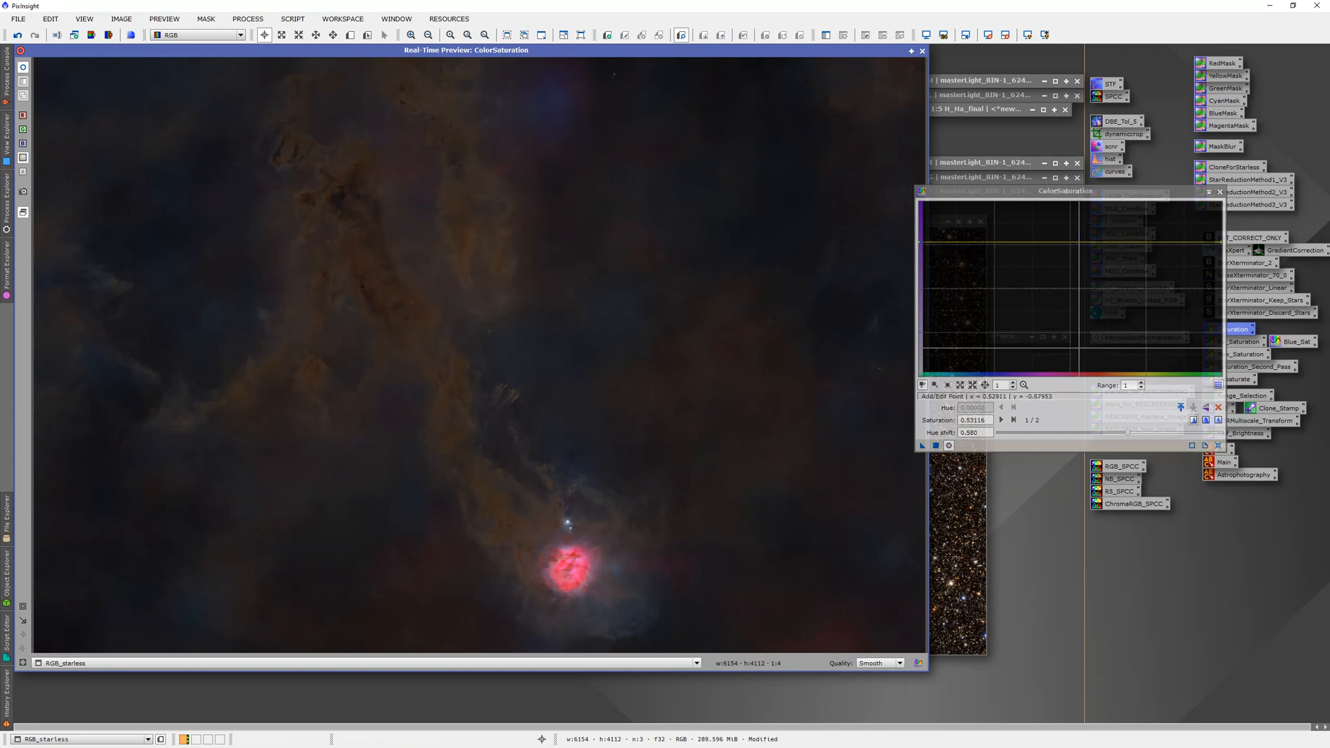
{"action": "left_click", "coordinate": [1218, 445]}
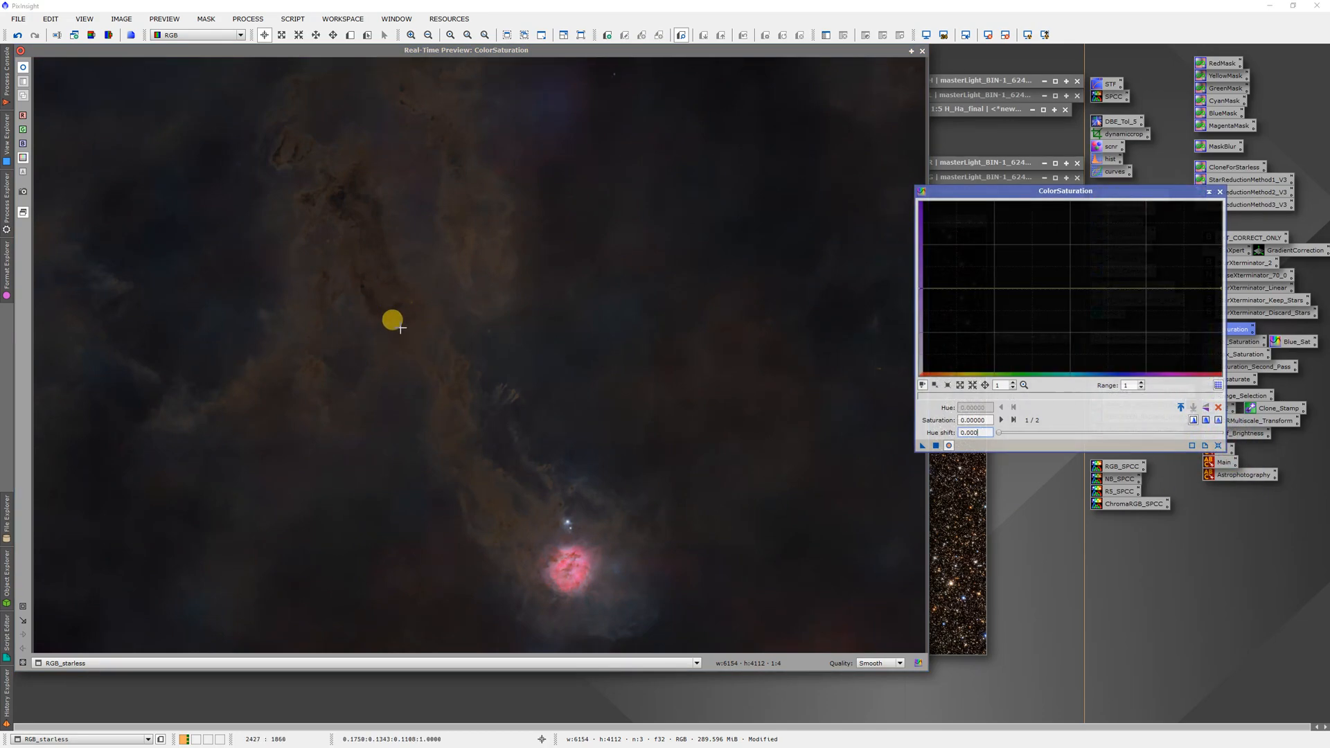
{"action": "left_click_drag", "start_coordinate": [398, 334], "coordinate": [385, 315]}
{"action": "left_click_drag", "start_coordinate": [997, 434], "coordinate": [1131, 432]}
{"action": "mouse_move", "coordinate": [394, 343]}
{"action": "left_mouse_down"}
{"action": "mouse_move", "coordinate": [388, 318]}
{"action": "mouse_move", "coordinate": [393, 327]}
{"action": "left_mouse_up"}
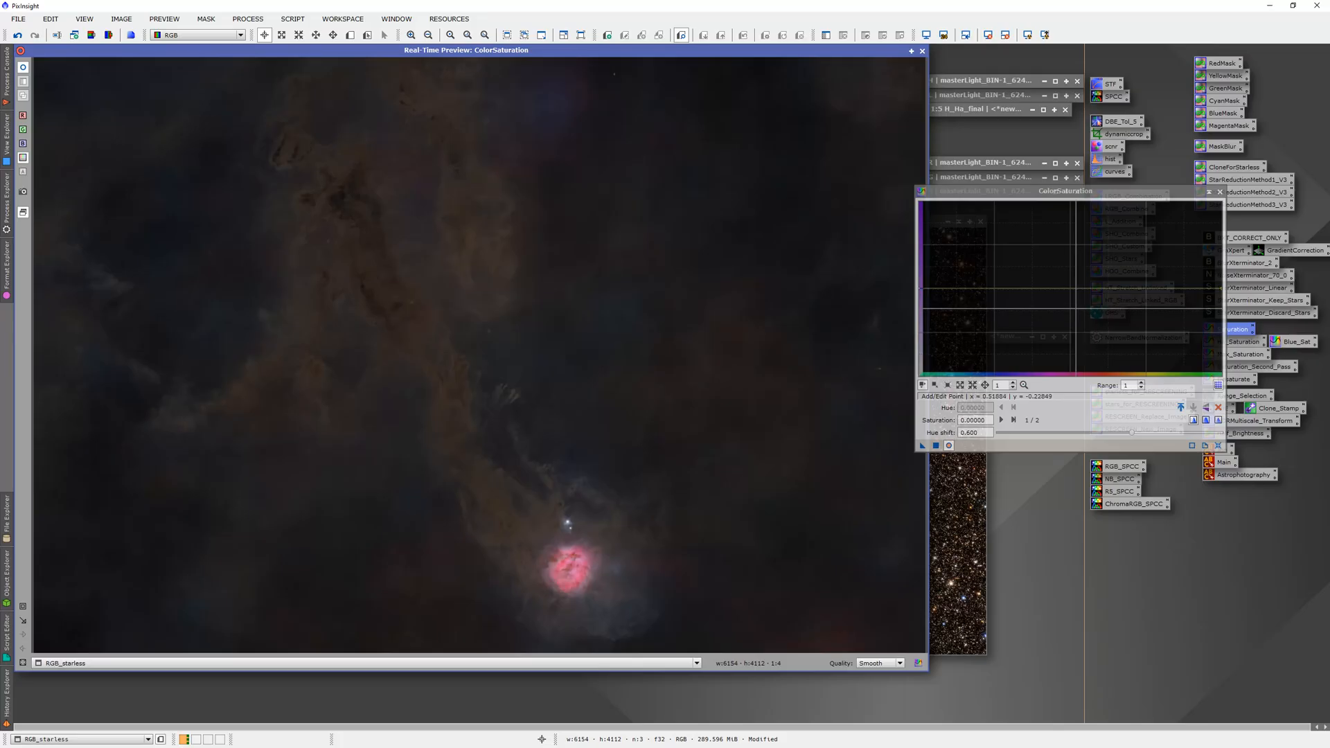
Add near-zero curve points at hues about 0.652, 0.596, 0.714, 0.878 and 0.245, sampling the Cocoon Nebula's core color.
{"action": "left_click", "coordinate": [1115, 287]}
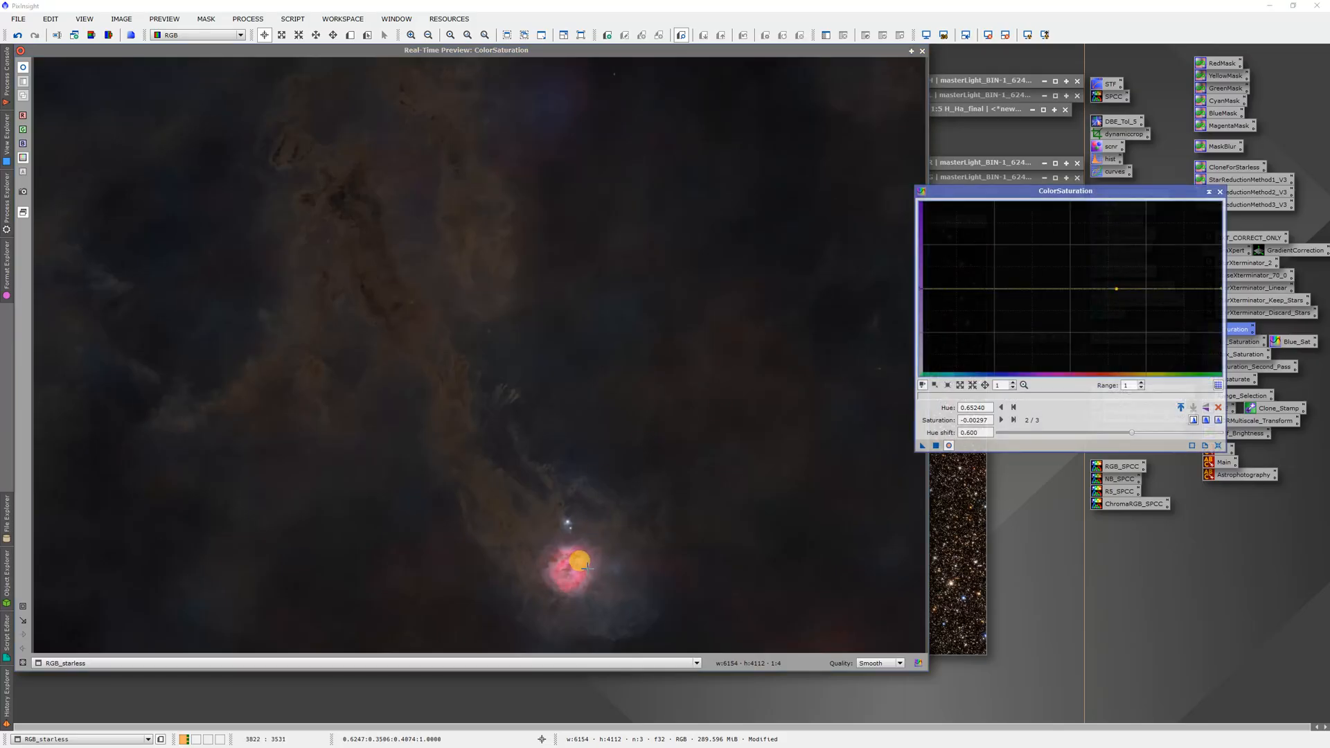
{"action": "left_click_drag", "start_coordinate": [577, 581], "coordinate": [579, 574]}
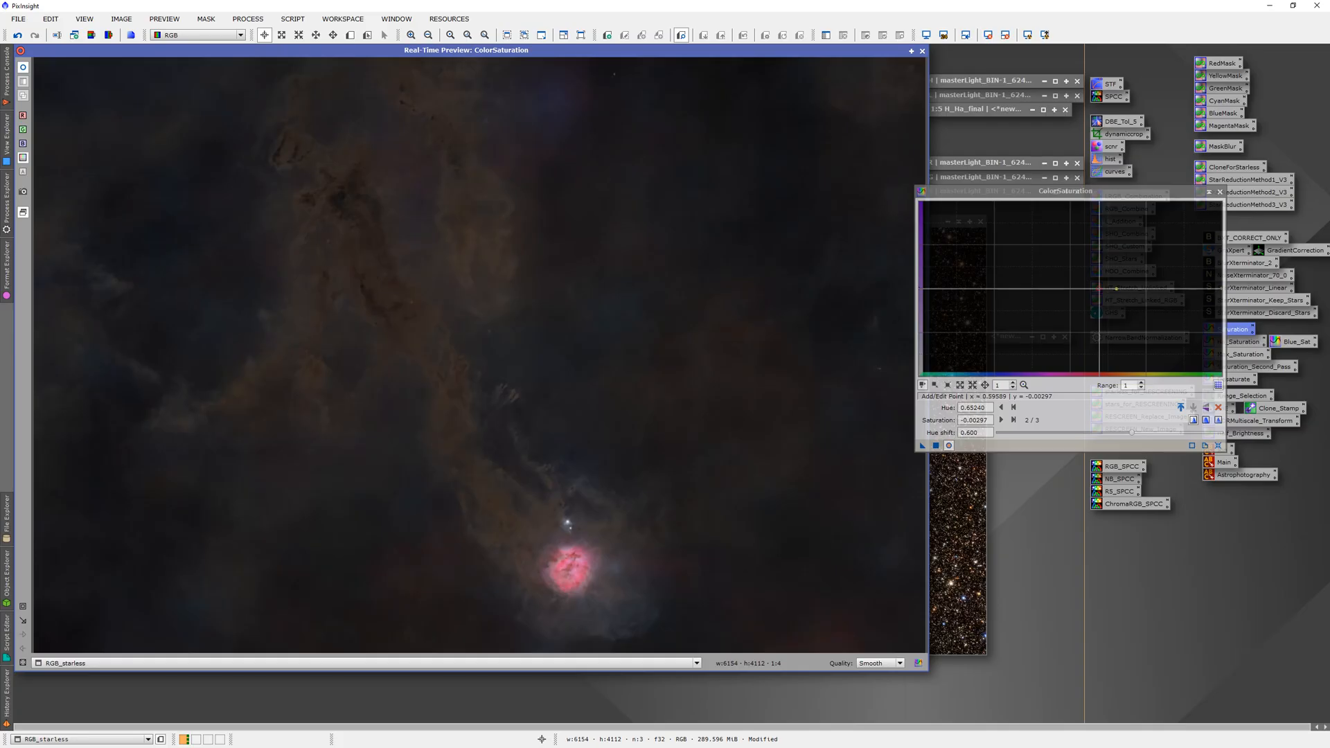
{"action": "left_click", "coordinate": [1099, 288]}
{"action": "left_click", "coordinate": [1135, 288]}
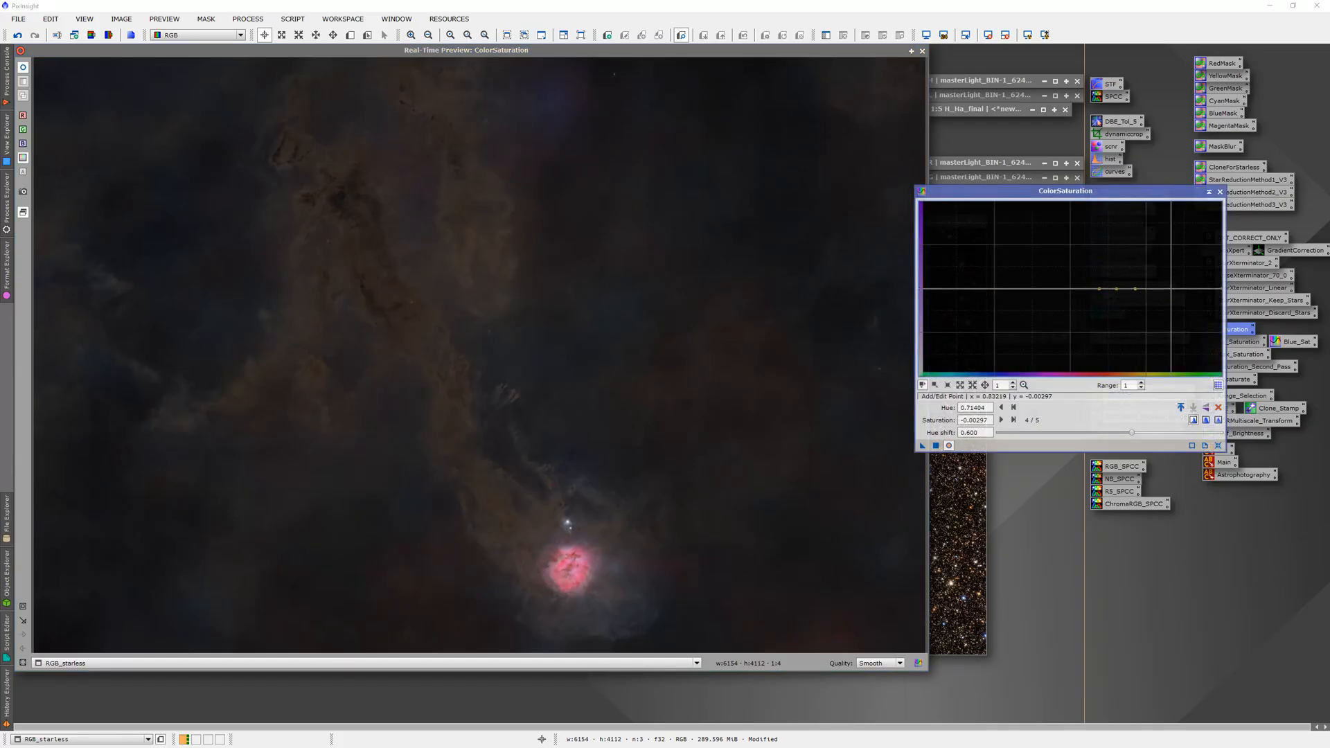
{"action": "left_click", "coordinate": [1185, 288]}
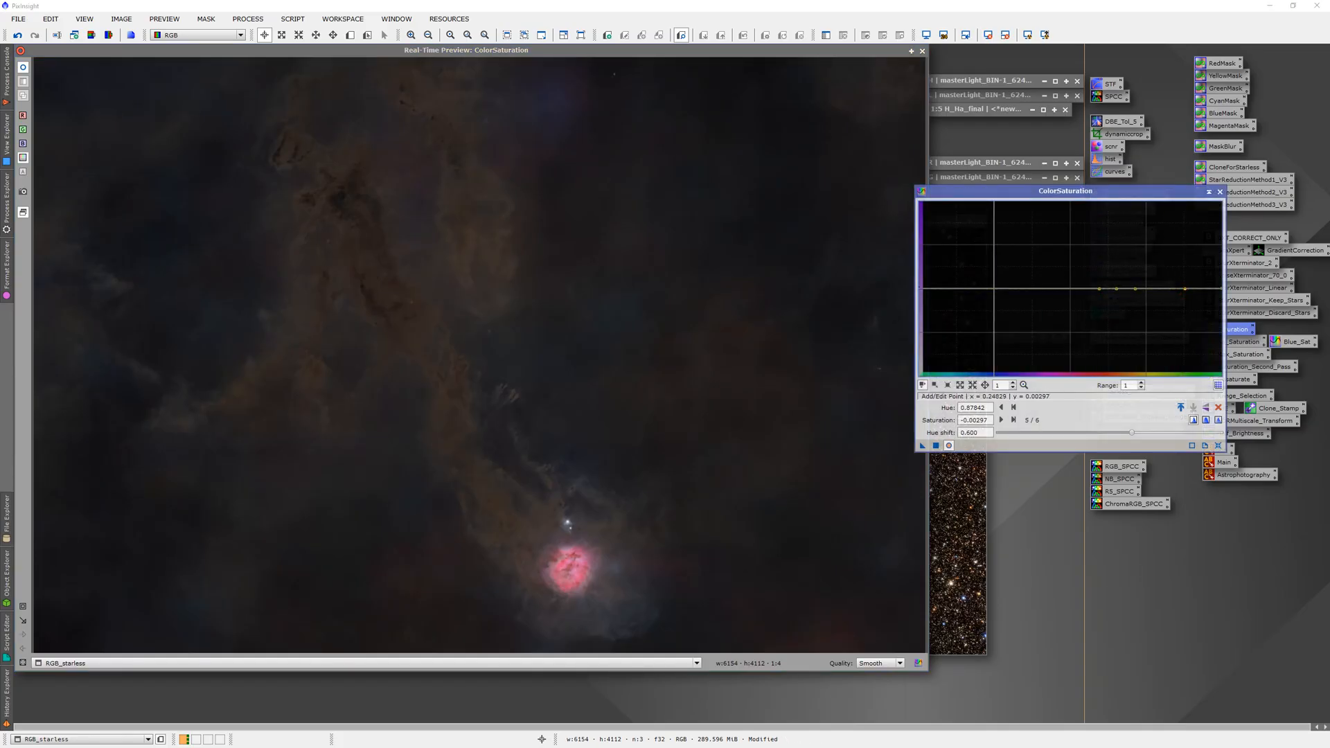
{"action": "left_click", "coordinate": [996, 288]}
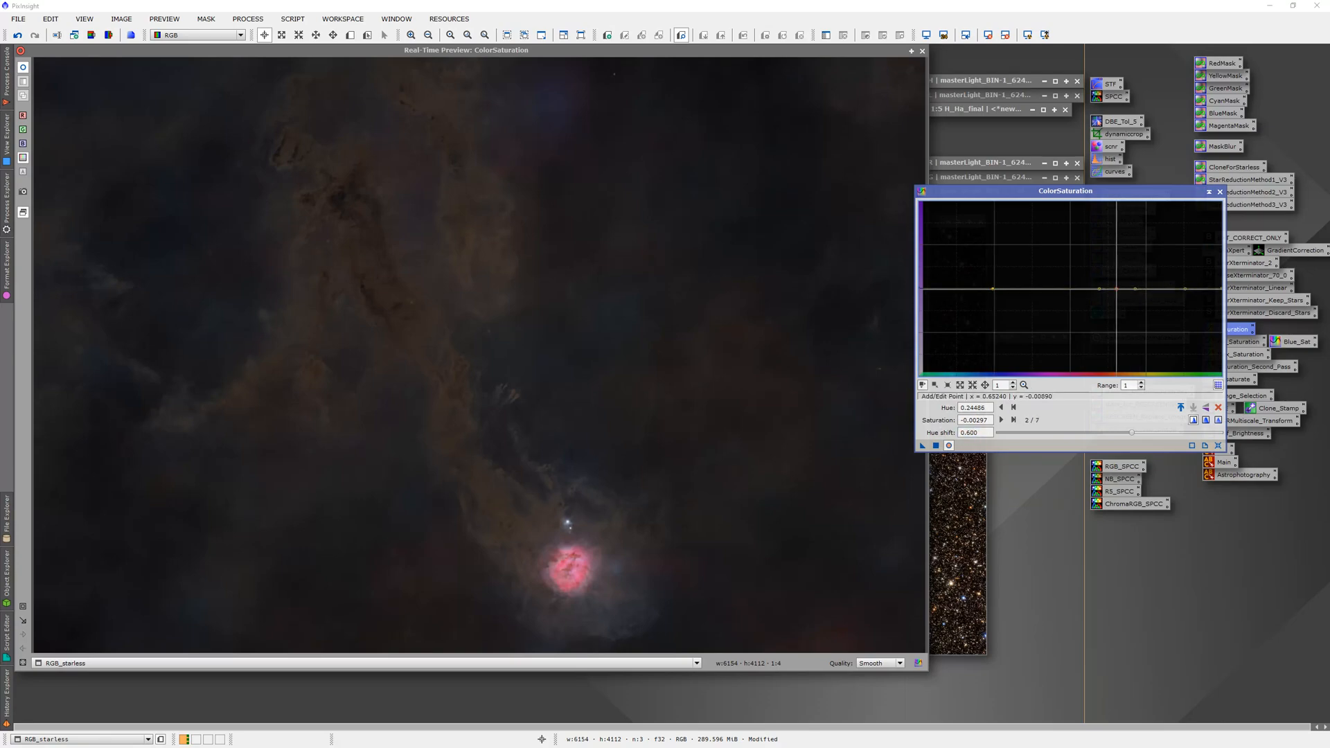
Raise the dark nebula's curve point to saturation about 0.893 at hue 0.659, apply it to RGB_starless, and close ColorSaturation and the preview.
{"action": "left_click_drag", "start_coordinate": [1116, 290], "coordinate": [1114, 218]}
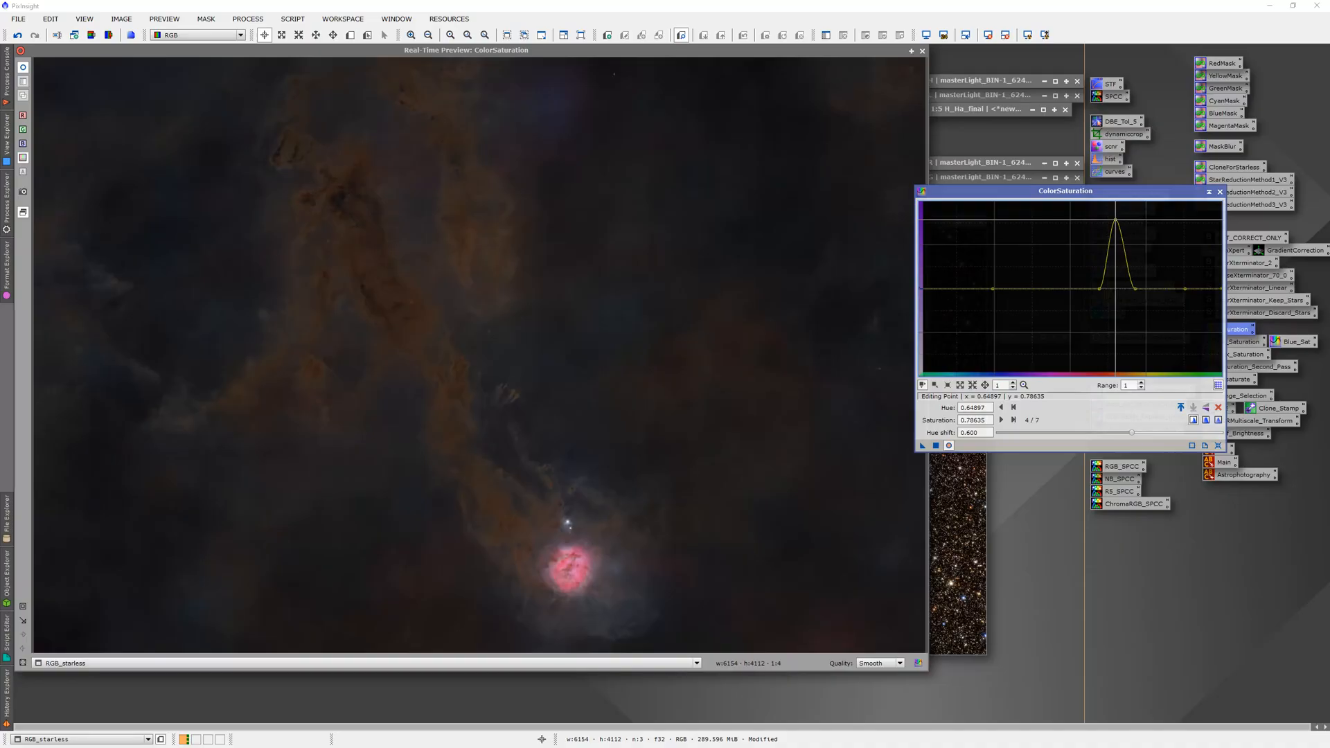
{"action": "left_click_drag", "start_coordinate": [1115, 219], "coordinate": [1118, 210]}
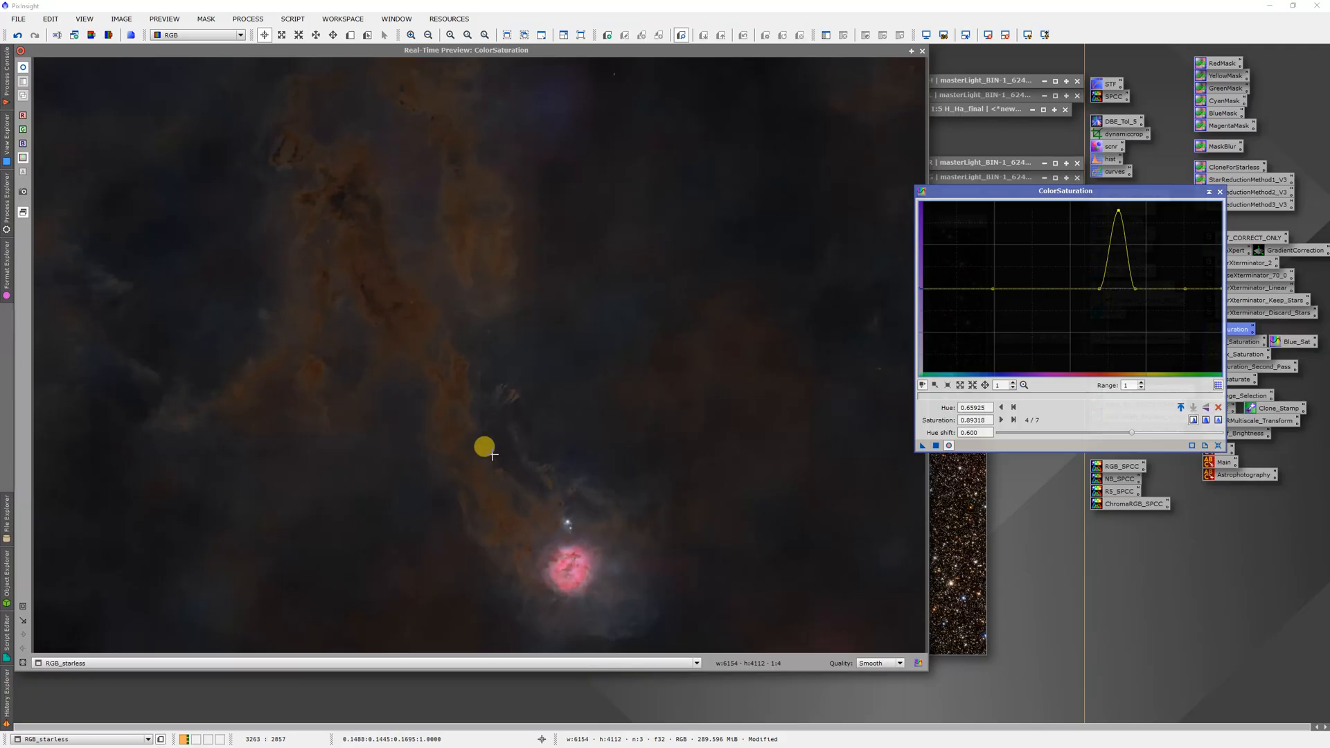
{"action": "mouse_move", "coordinate": [608, 520]}
{"action": "left_mouse_down"}
{"action": "mouse_move", "coordinate": [604, 572]}
{"action": "mouse_move", "coordinate": [577, 579]}
{"action": "mouse_move", "coordinate": [596, 582]}
{"action": "mouse_move", "coordinate": [575, 562]}
{"action": "left_mouse_up"}
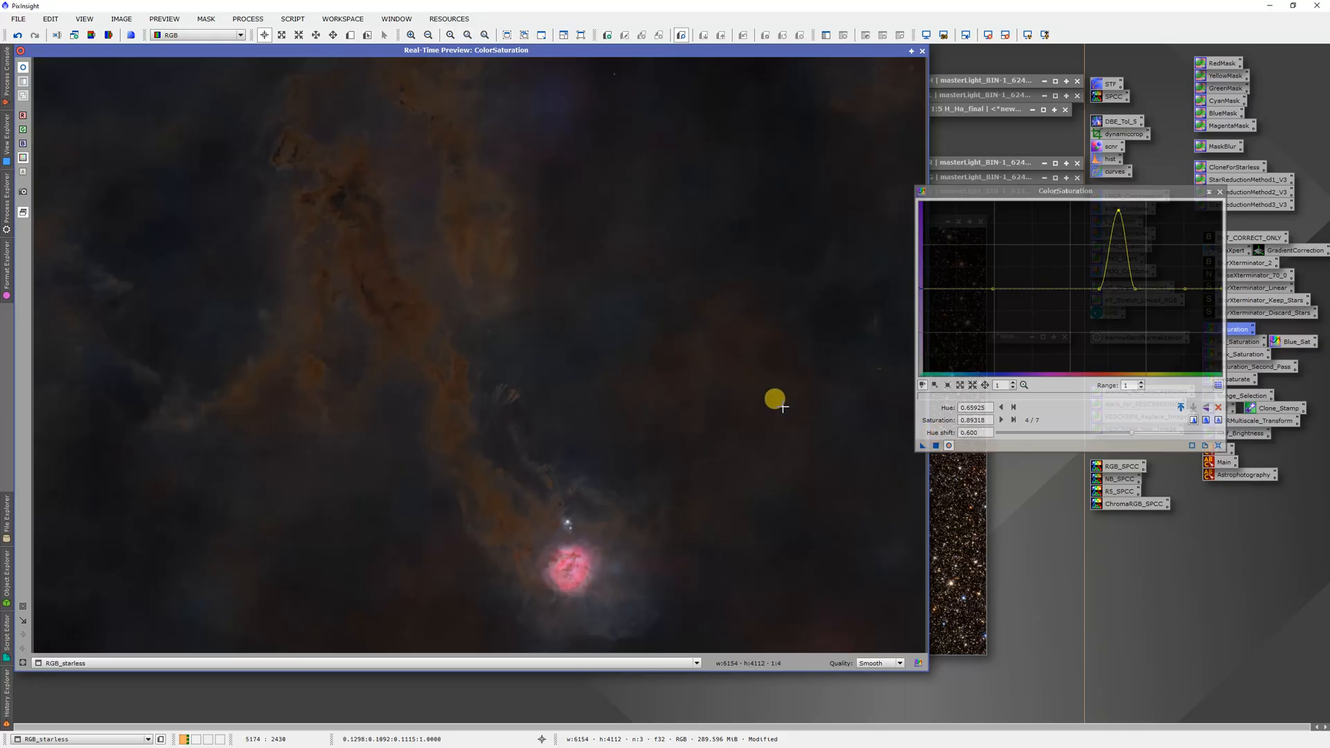
{"action": "left_click", "coordinate": [935, 446]}
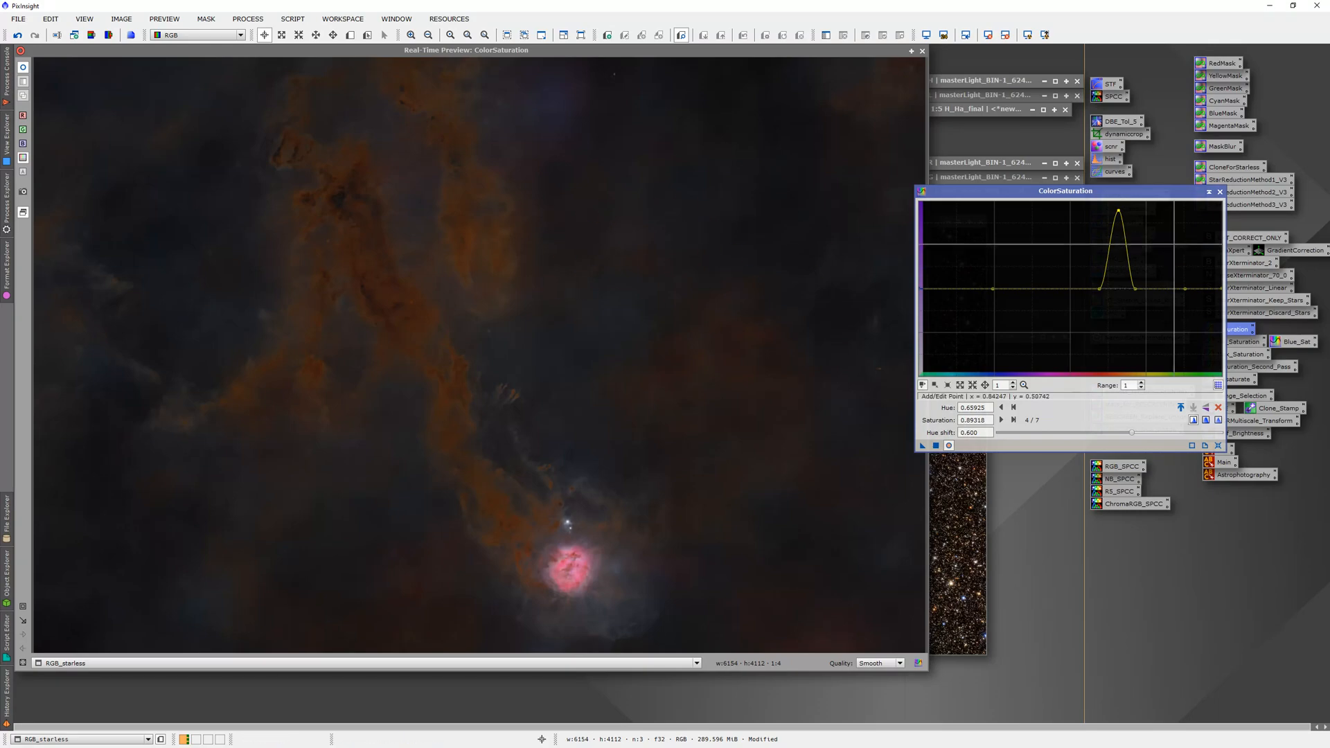
{"action": "left_click", "coordinate": [1219, 192]}
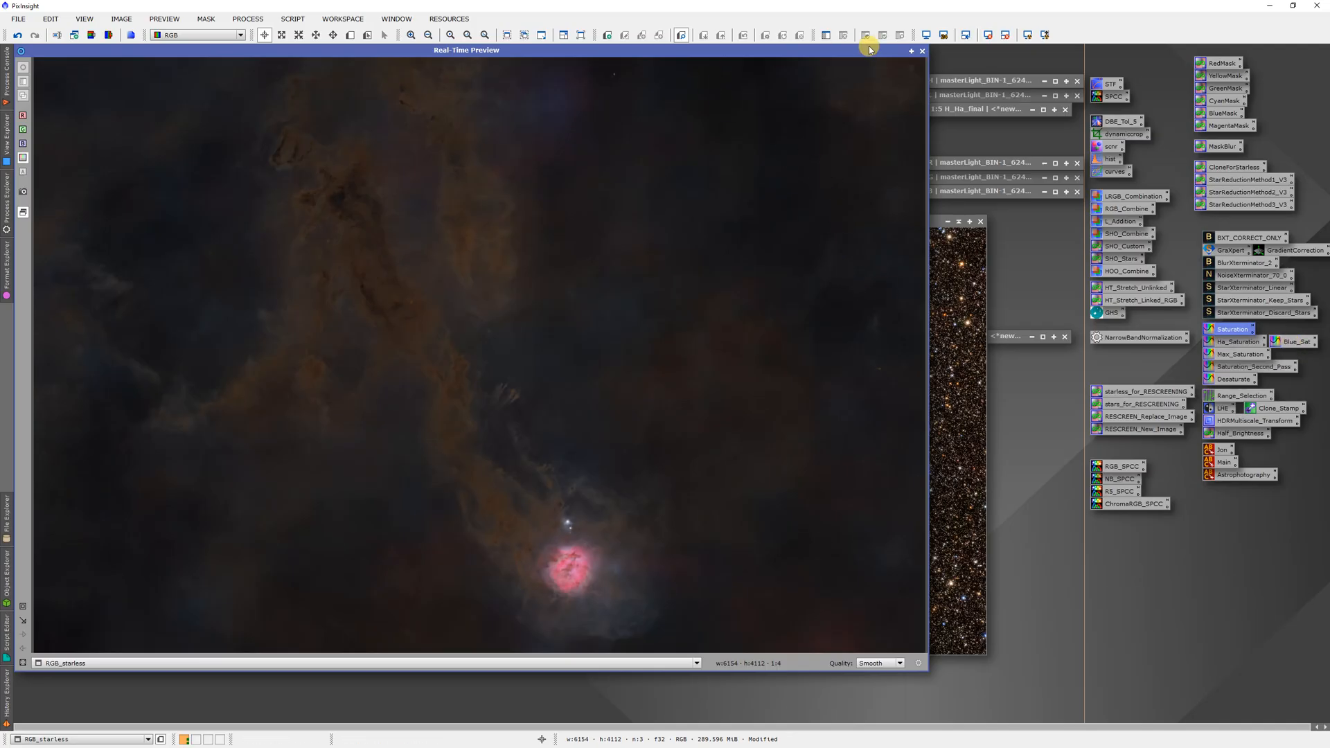
{"action": "left_click", "coordinate": [922, 52]}
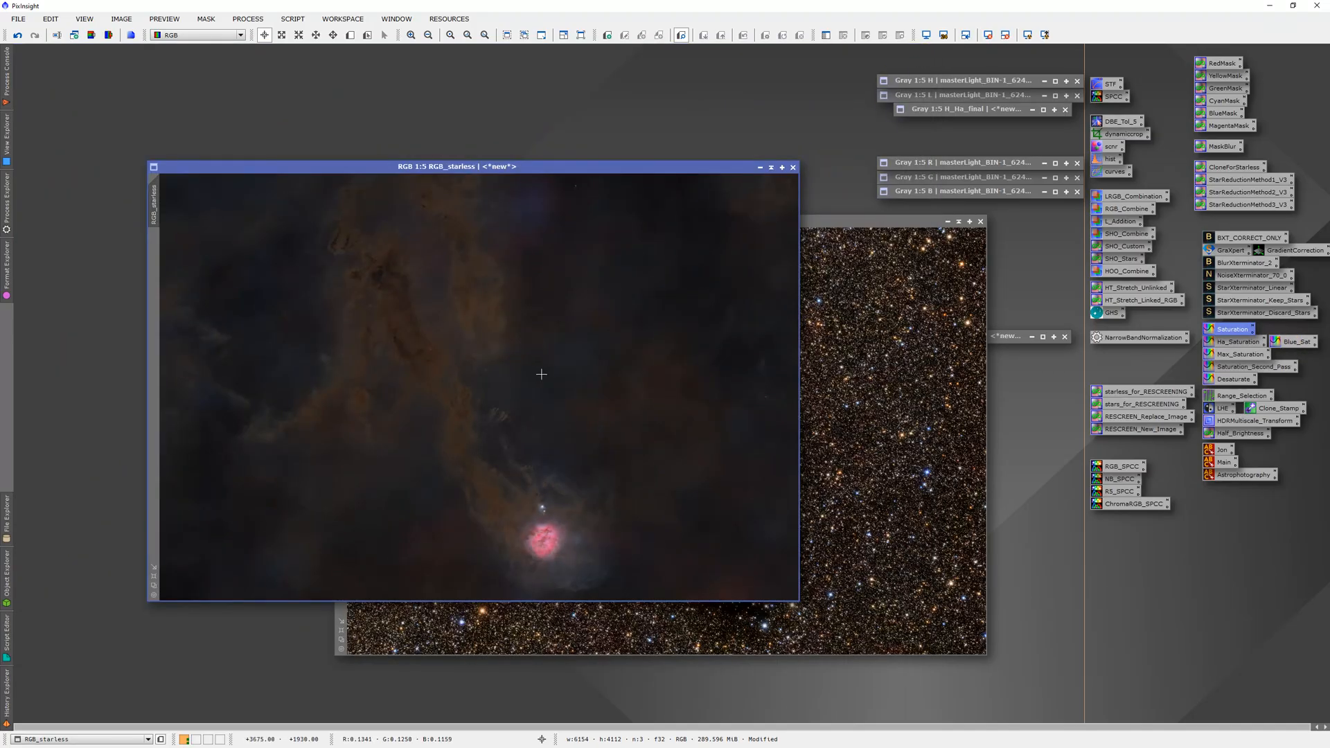
Denoise RGB_starless with NoiseXTerminator at Denoise 1.00 and close the process.
{"action": "double_click", "coordinate": [1248, 275]}
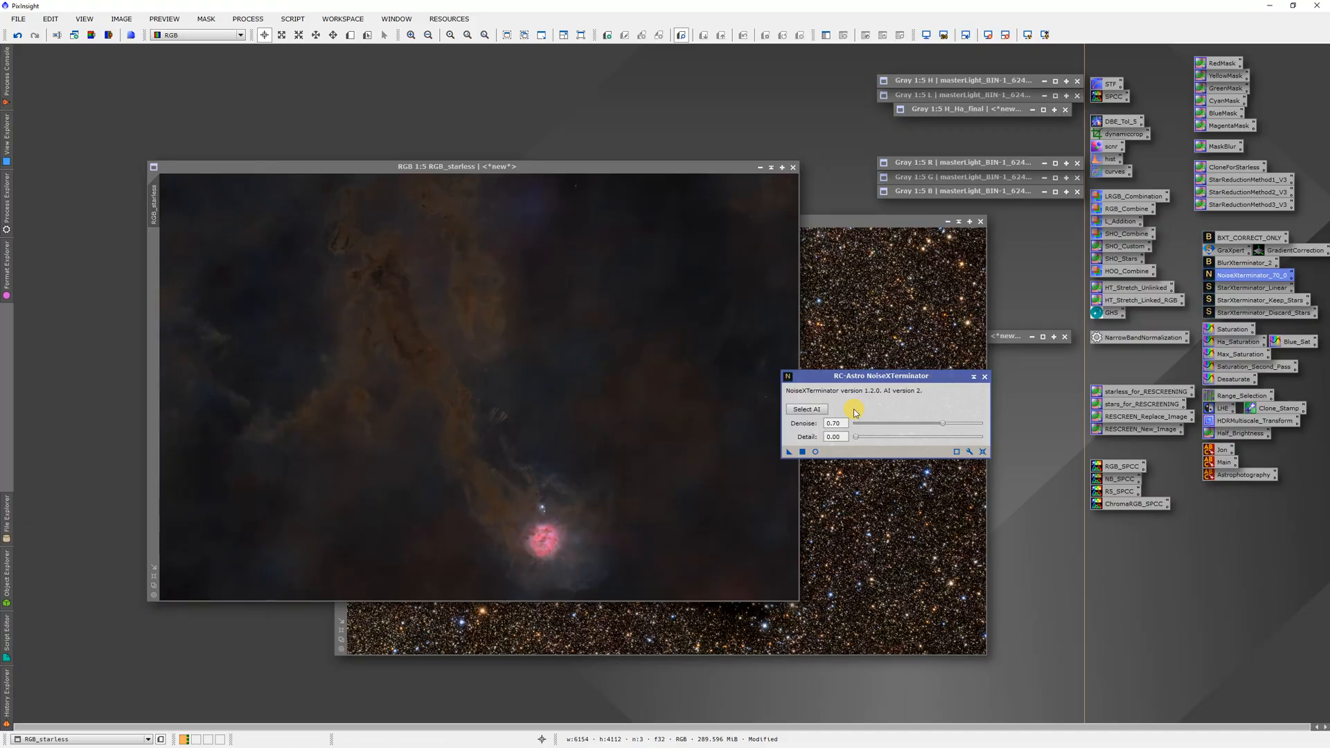
{"action": "left_click_drag", "start_coordinate": [943, 425], "coordinate": [1019, 419]}
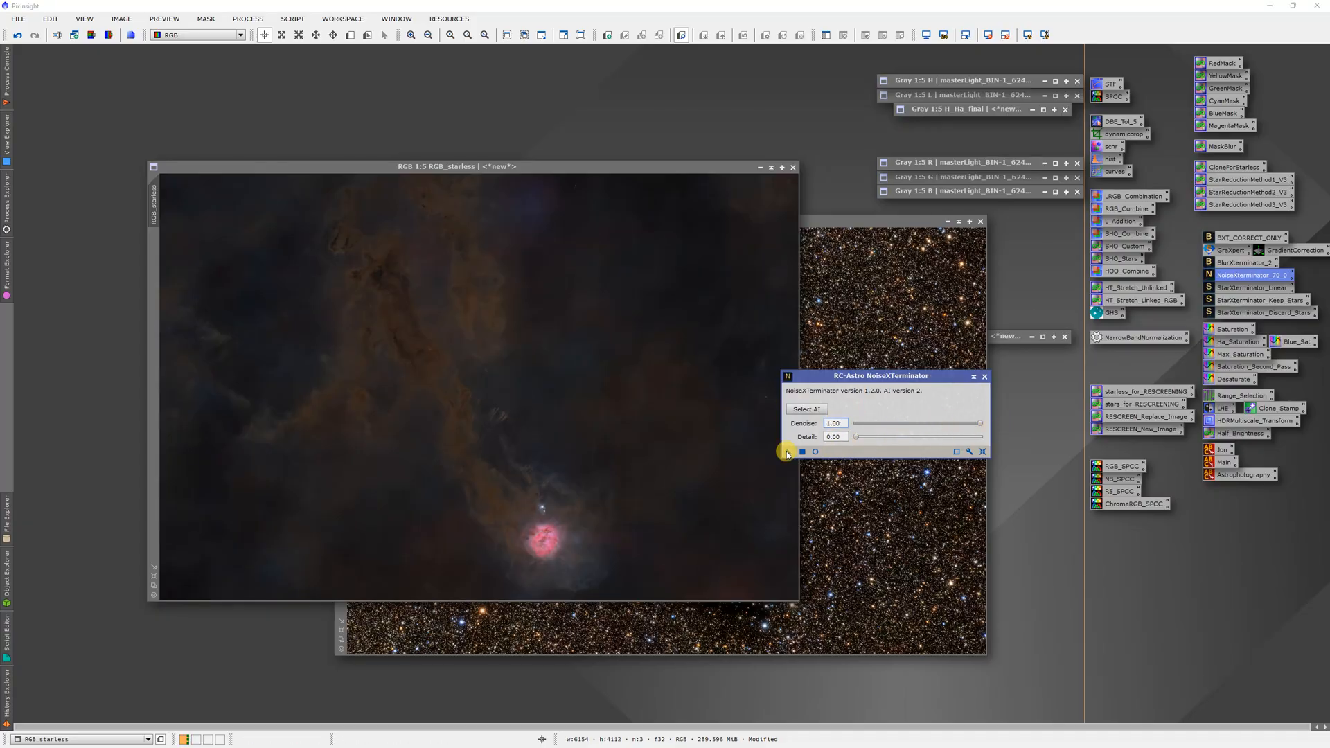
{"action": "left_click_drag", "start_coordinate": [791, 454], "coordinate": [567, 393]}
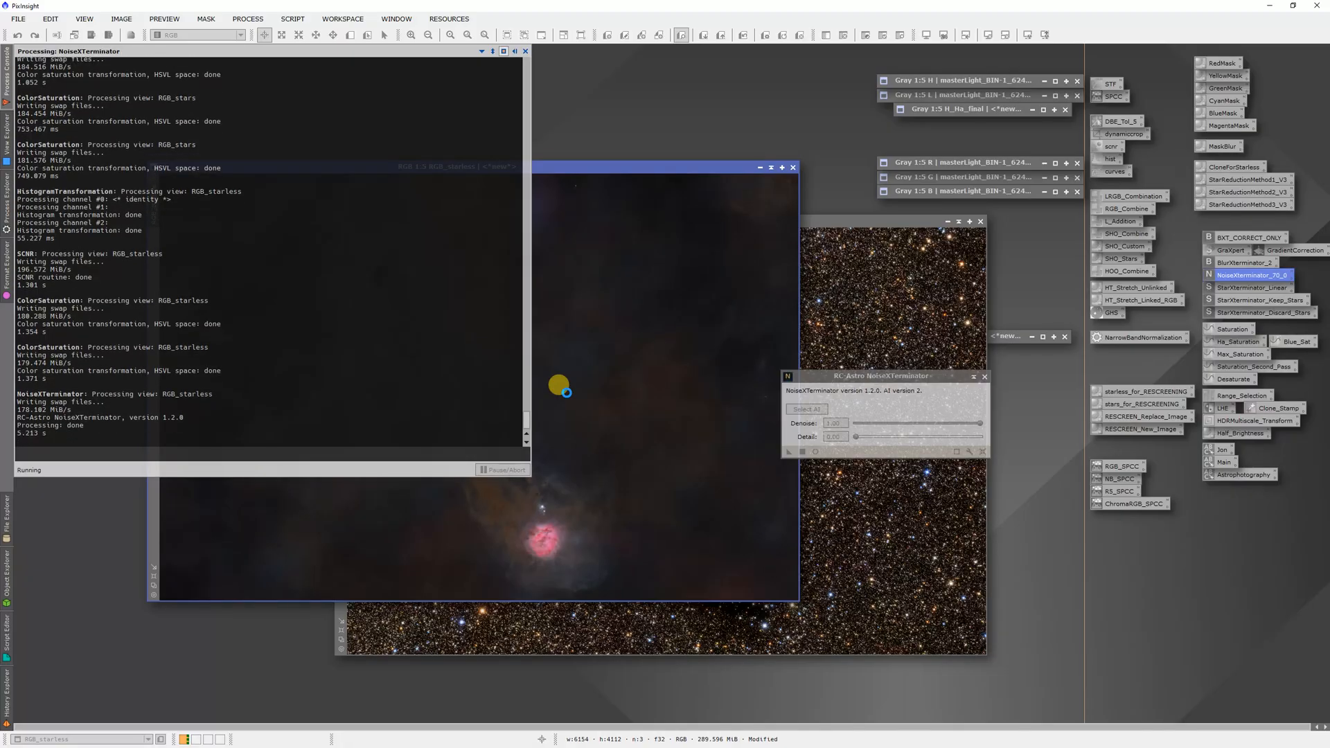
{"action": "left_click", "coordinate": [984, 378]}
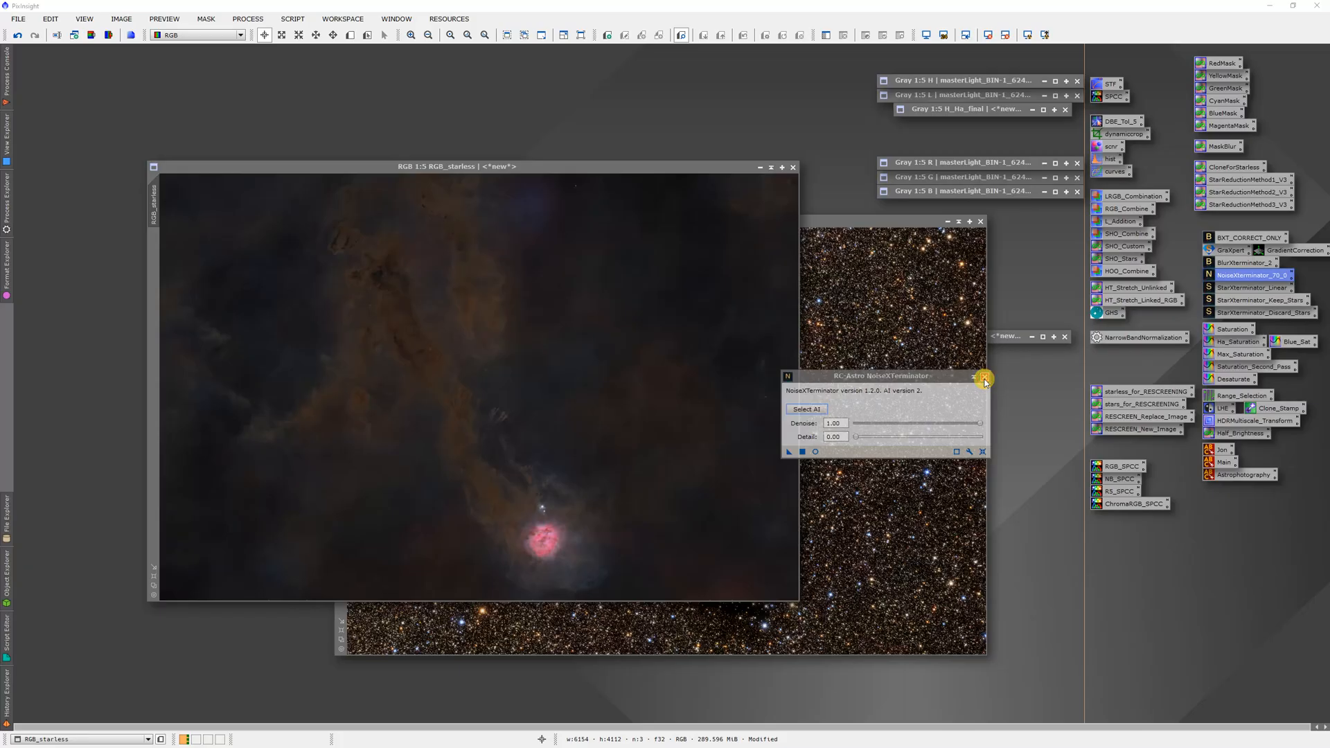
{"action": "left_click", "coordinate": [984, 378]}
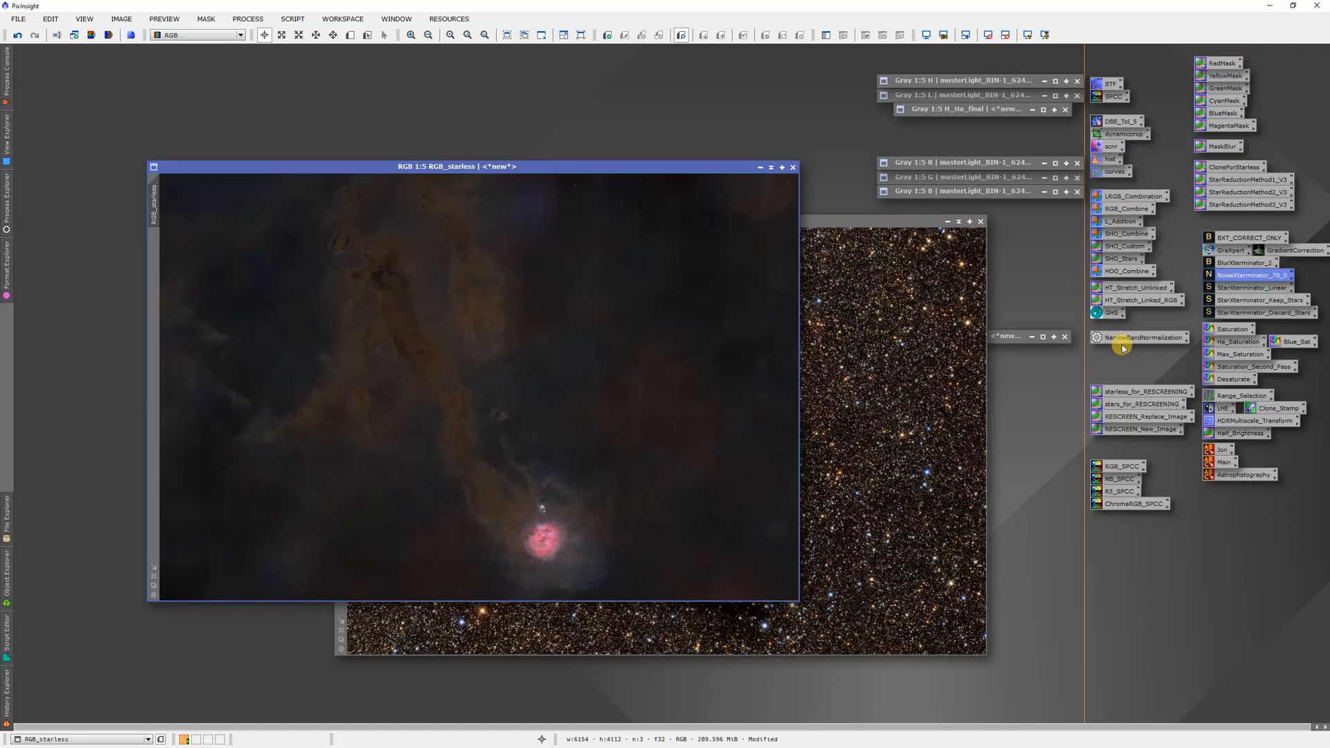
Create rescreening copies of RGB_starless and RGB_stars with the saved processes, and apply RESCREEN_Replace_Image to RGB_starless.
{"action": "left_click", "coordinate": [1131, 393]}
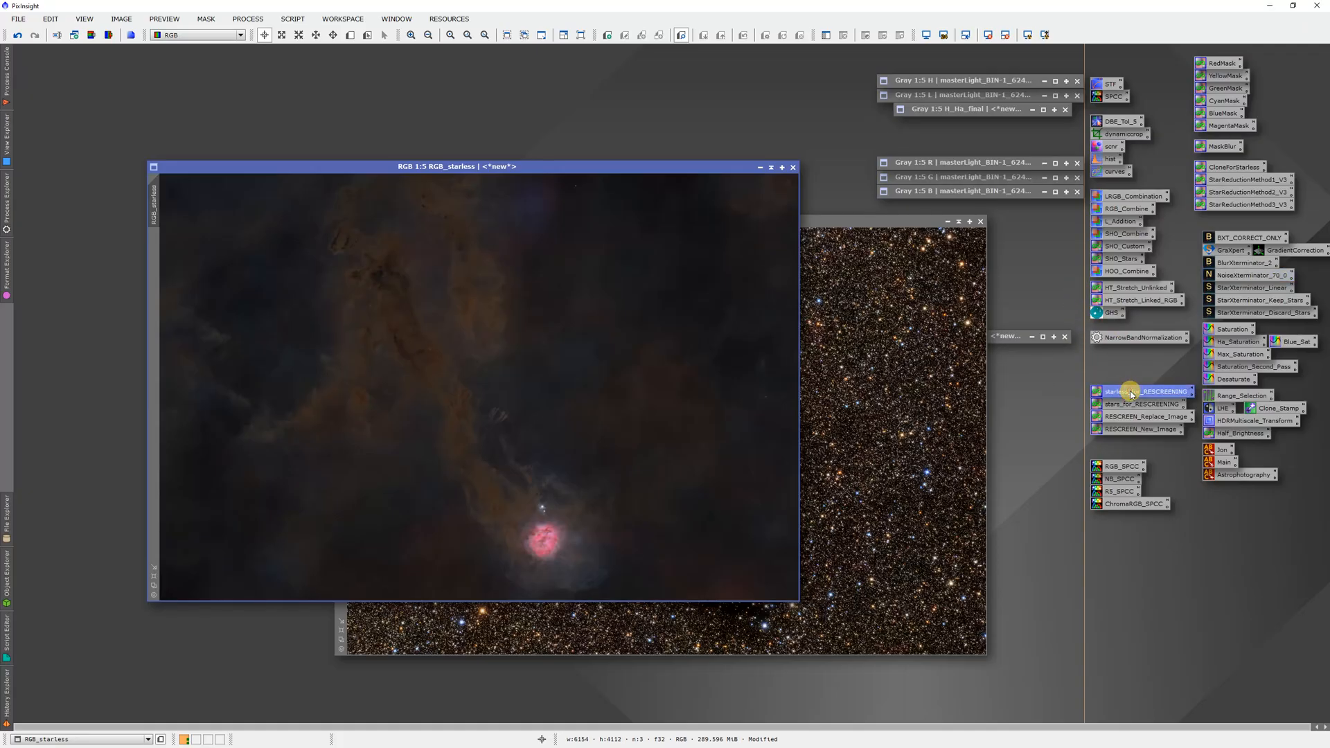
{"action": "left_click_drag", "start_coordinate": [1131, 393], "coordinate": [608, 373]}
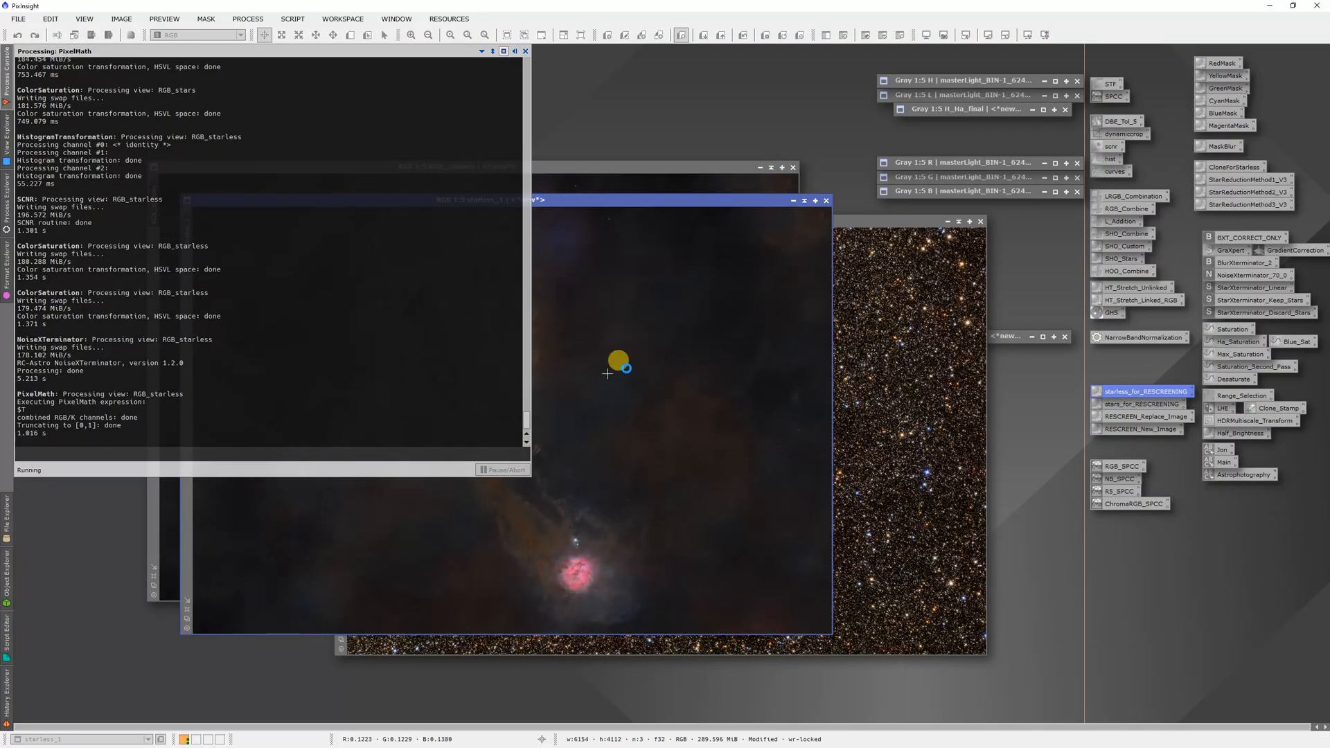
{"action": "left_click", "coordinate": [475, 205]}
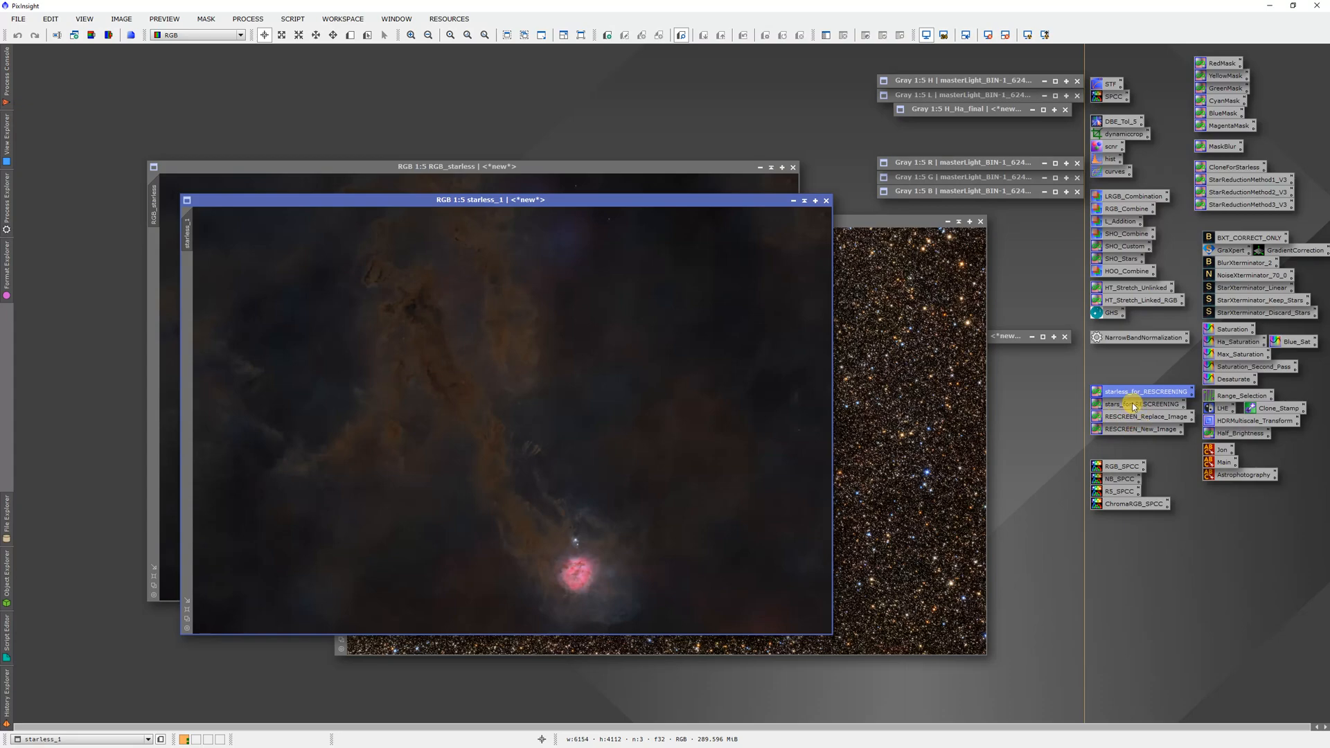
{"action": "left_click_drag", "start_coordinate": [1133, 406], "coordinate": [947, 396]}
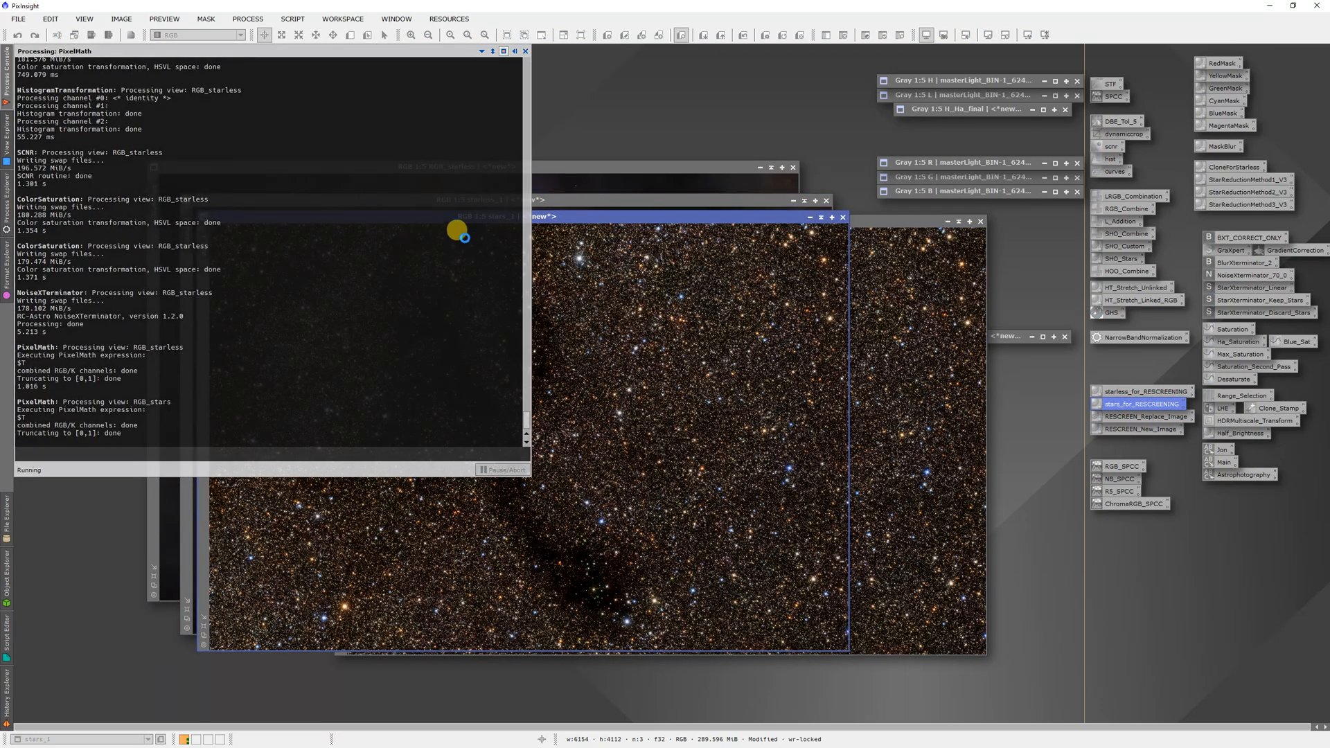
{"action": "left_click", "coordinate": [556, 171]}
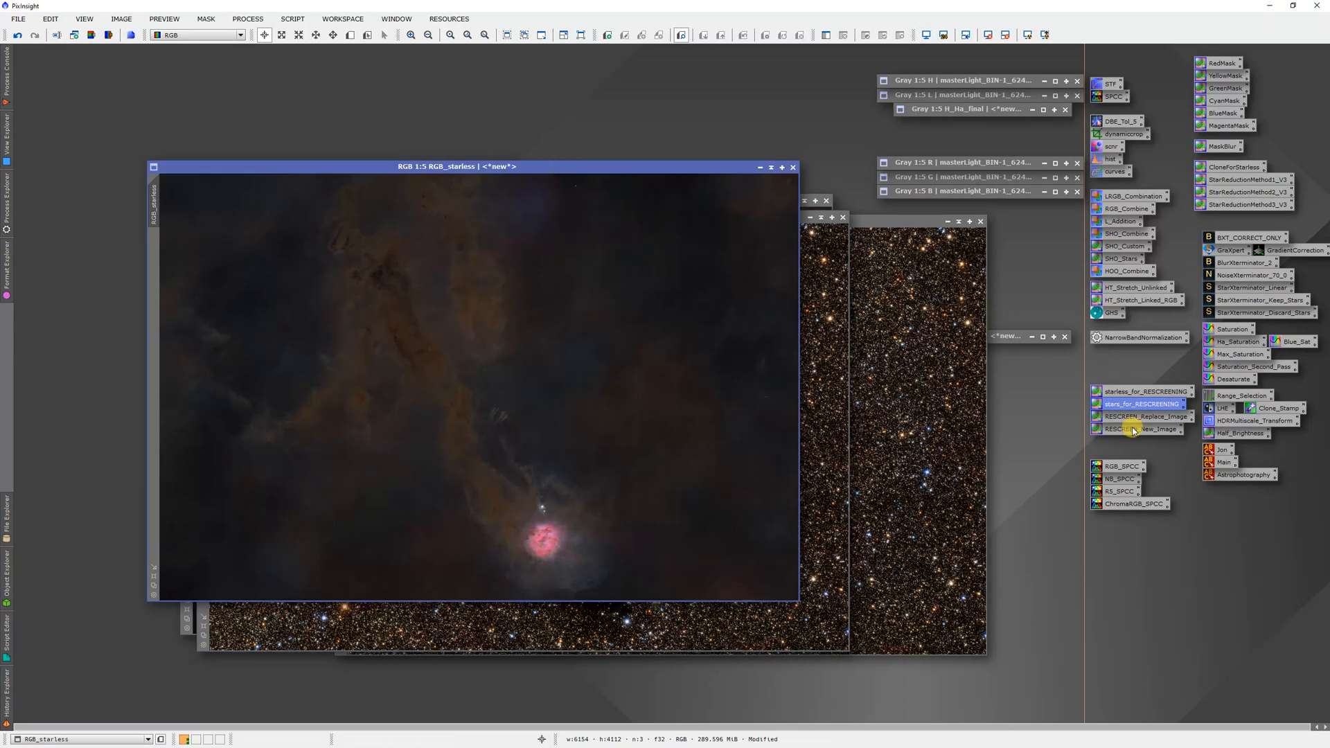
{"action": "left_click_drag", "start_coordinate": [1136, 418], "coordinate": [524, 365]}
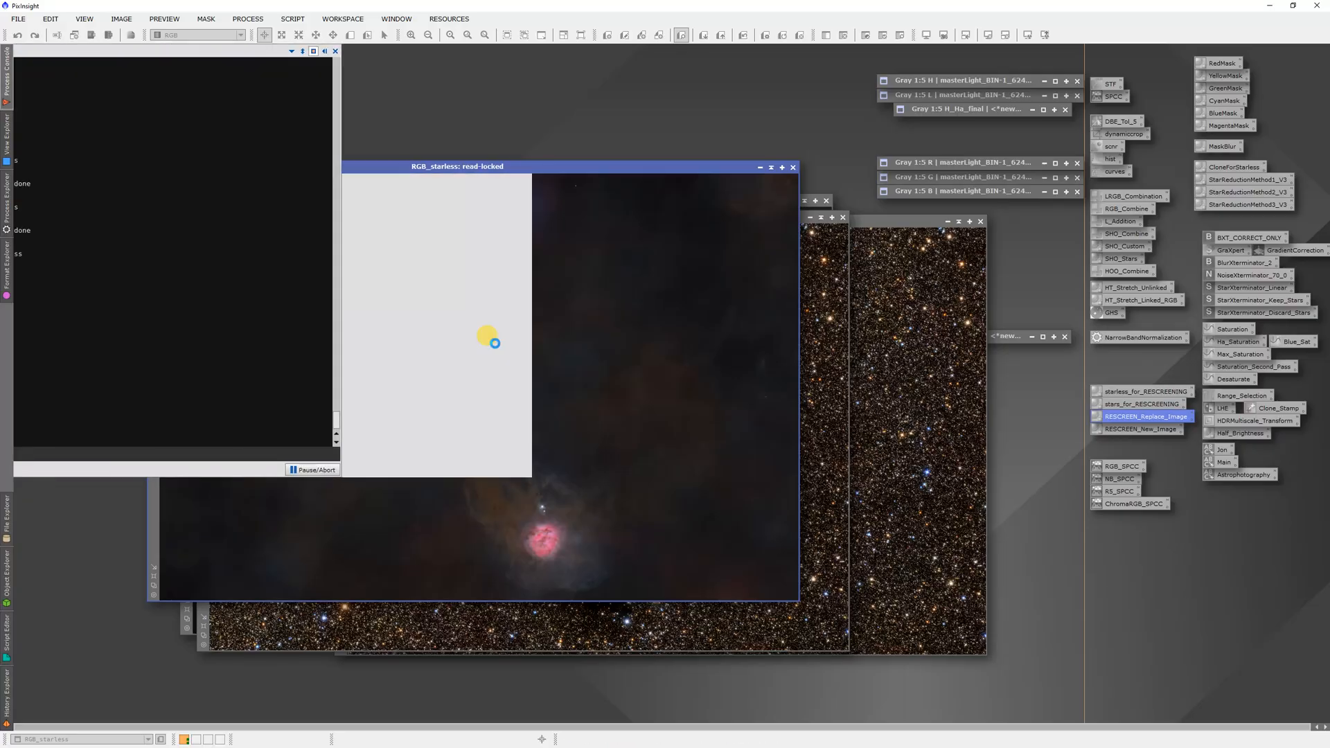
Move the rescreened RGB_starless image aside and close the stars_1 image.
{"action": "right_click", "coordinate": [428, 344]}
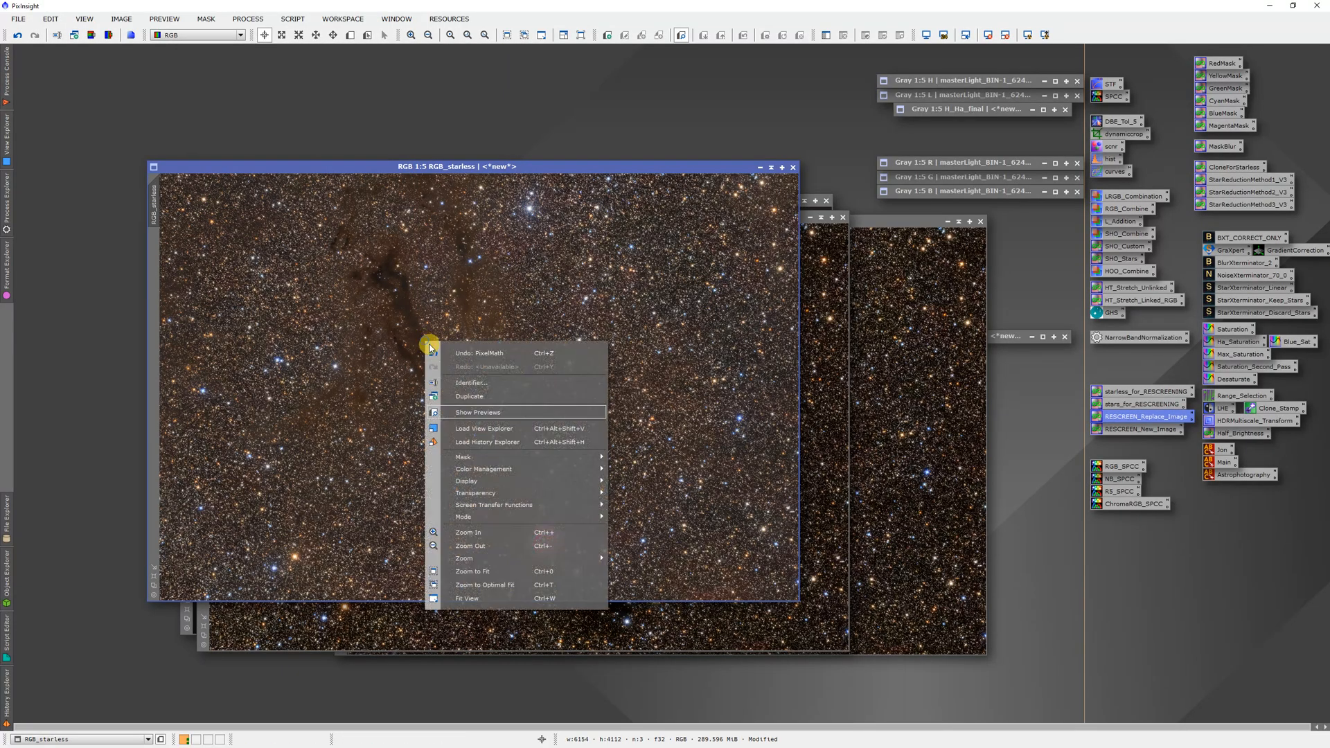
{"action": "left_click", "coordinate": [459, 442]}
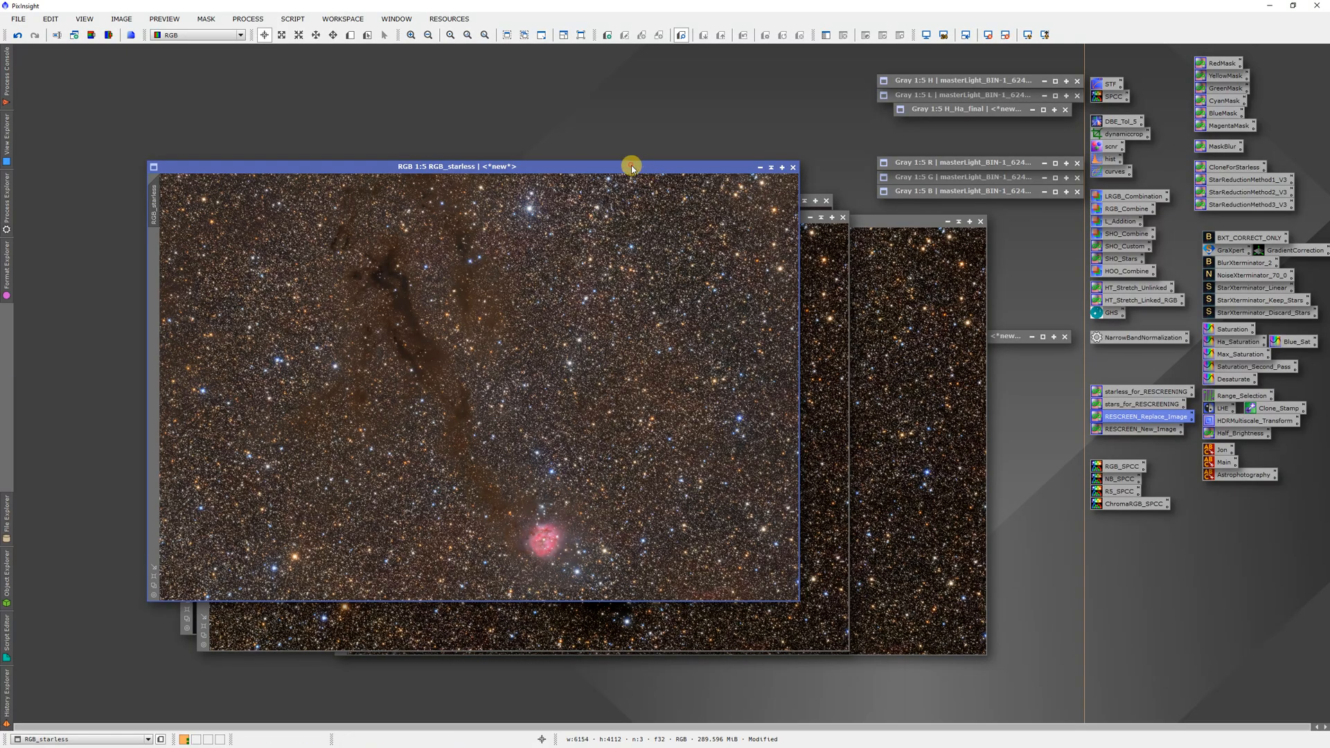
{"action": "left_click_drag", "start_coordinate": [630, 166], "coordinate": [506, 122]}
{"action": "left_click", "coordinate": [845, 227]}
{"action": "left_click", "coordinate": [843, 221]}
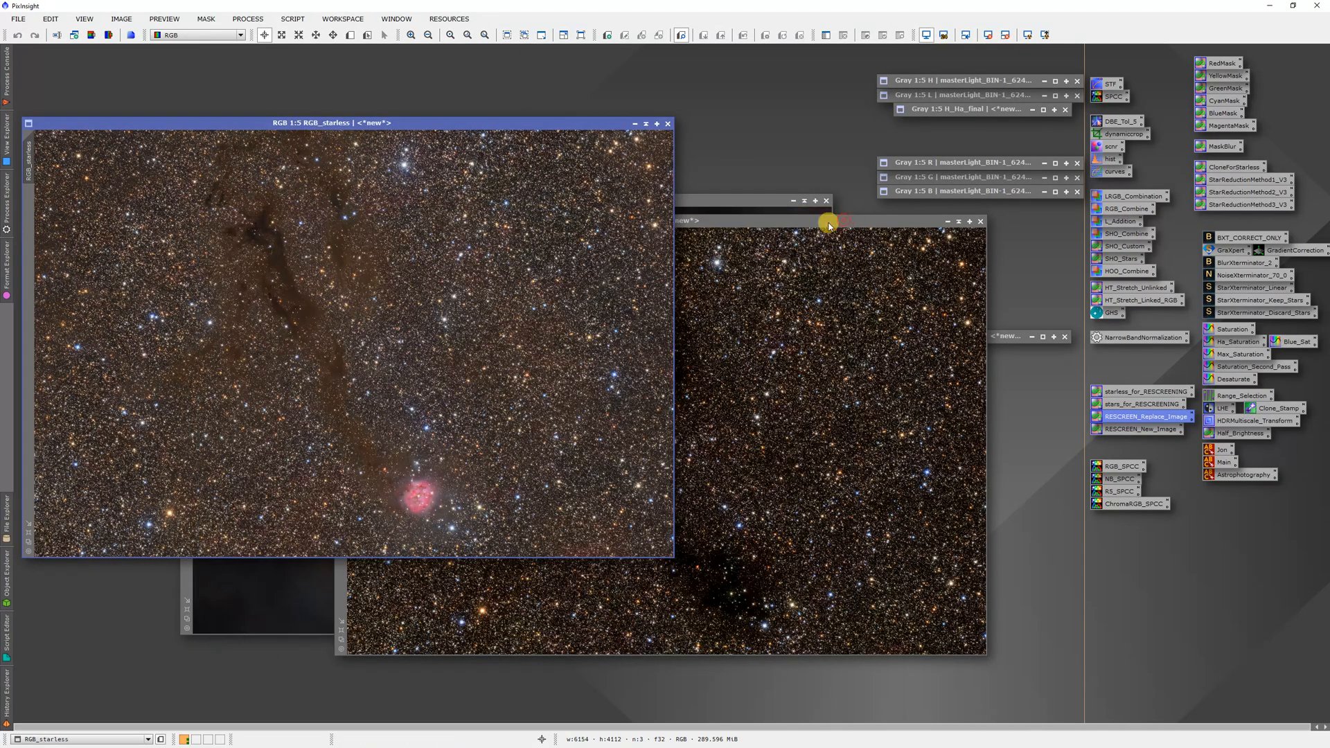
Clone starless_1 as Starless with the CloneForStarless process, close starless_1 and move the clone clear of RGB_starless.
{"action": "left_click", "coordinate": [767, 201]}
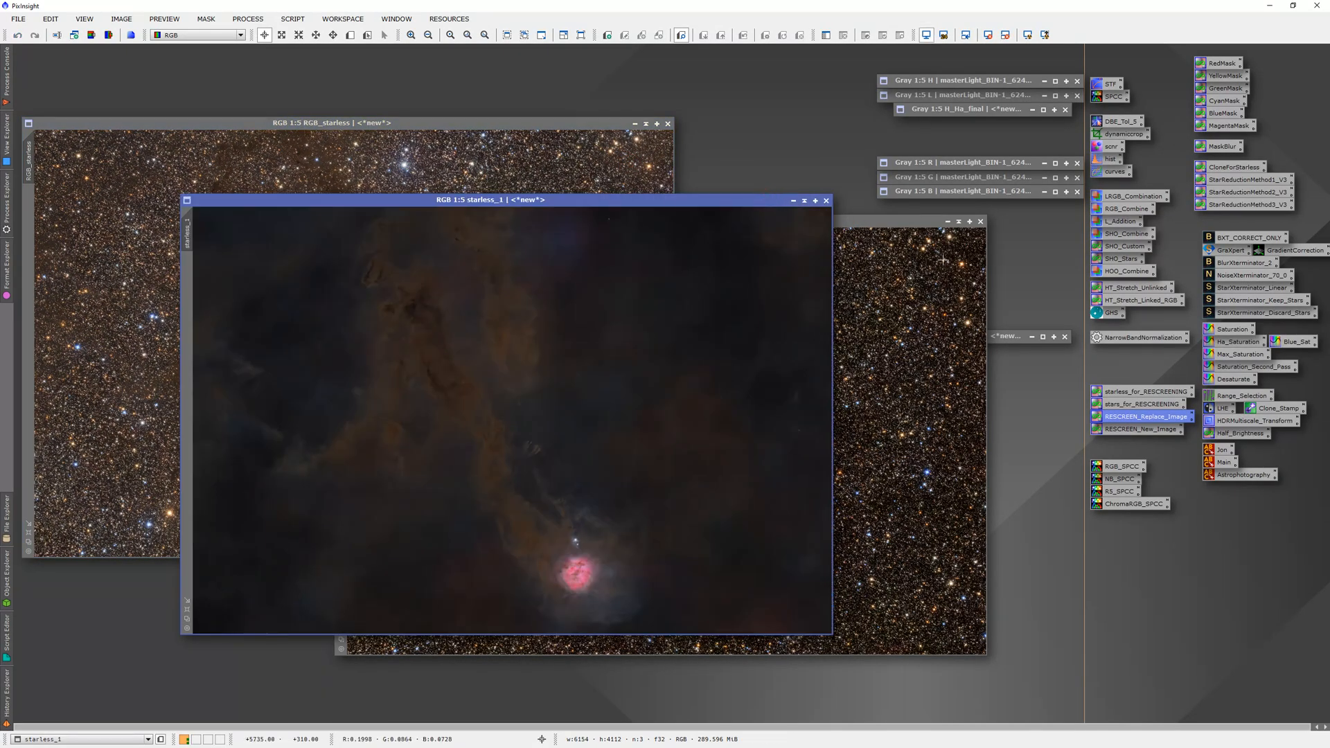
{"action": "left_click_drag", "start_coordinate": [1230, 167], "coordinate": [623, 273]}
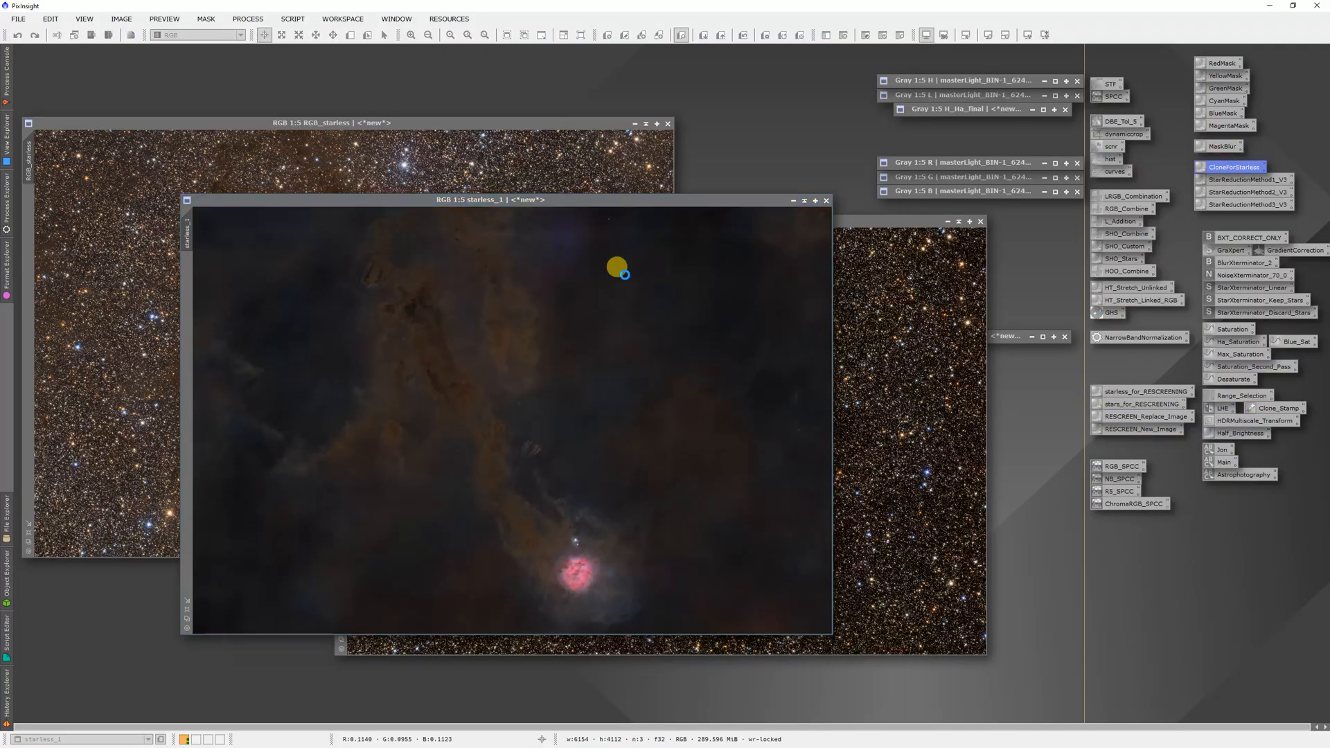
{"action": "left_click", "coordinate": [827, 201]}
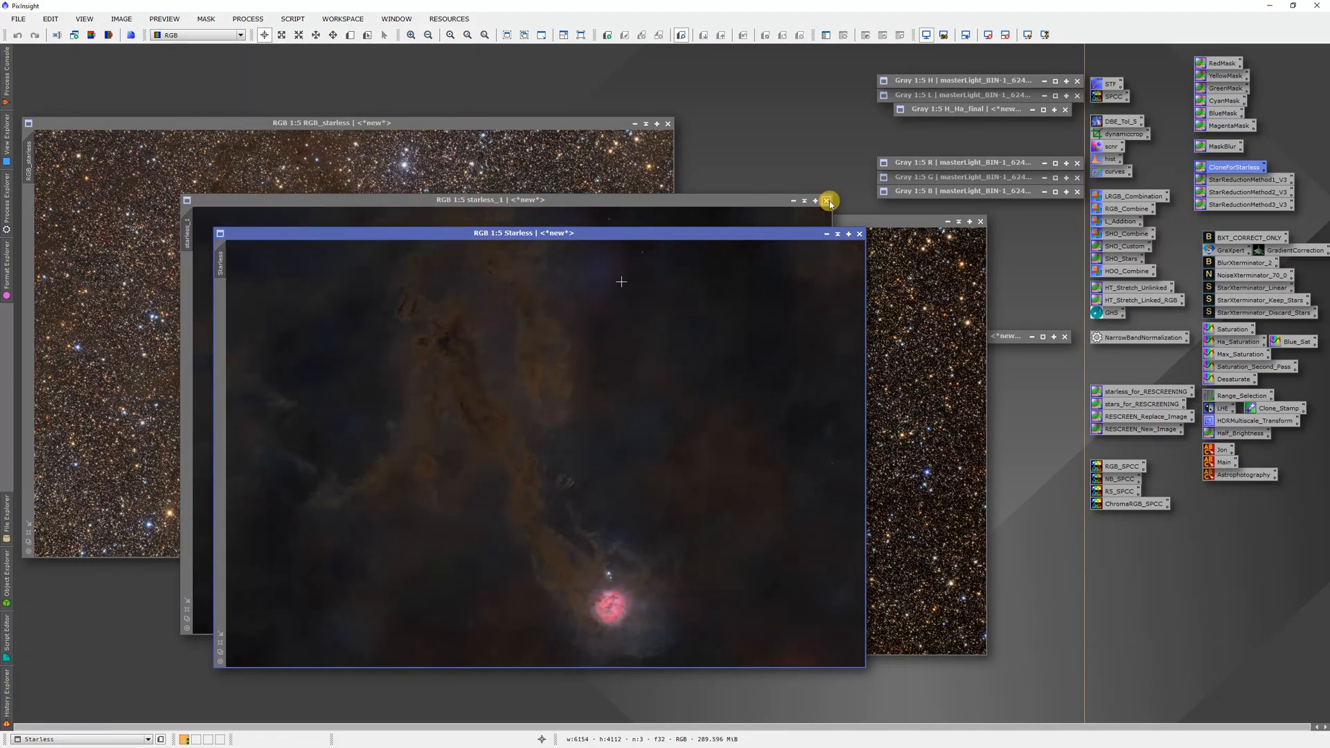
{"action": "left_click_drag", "start_coordinate": [721, 233], "coordinate": [831, 243]}
Reduce the stars in RGB_starless with StarReductionMethod1_V3 and close the Starless clone.
{"action": "left_click", "coordinate": [557, 182]}
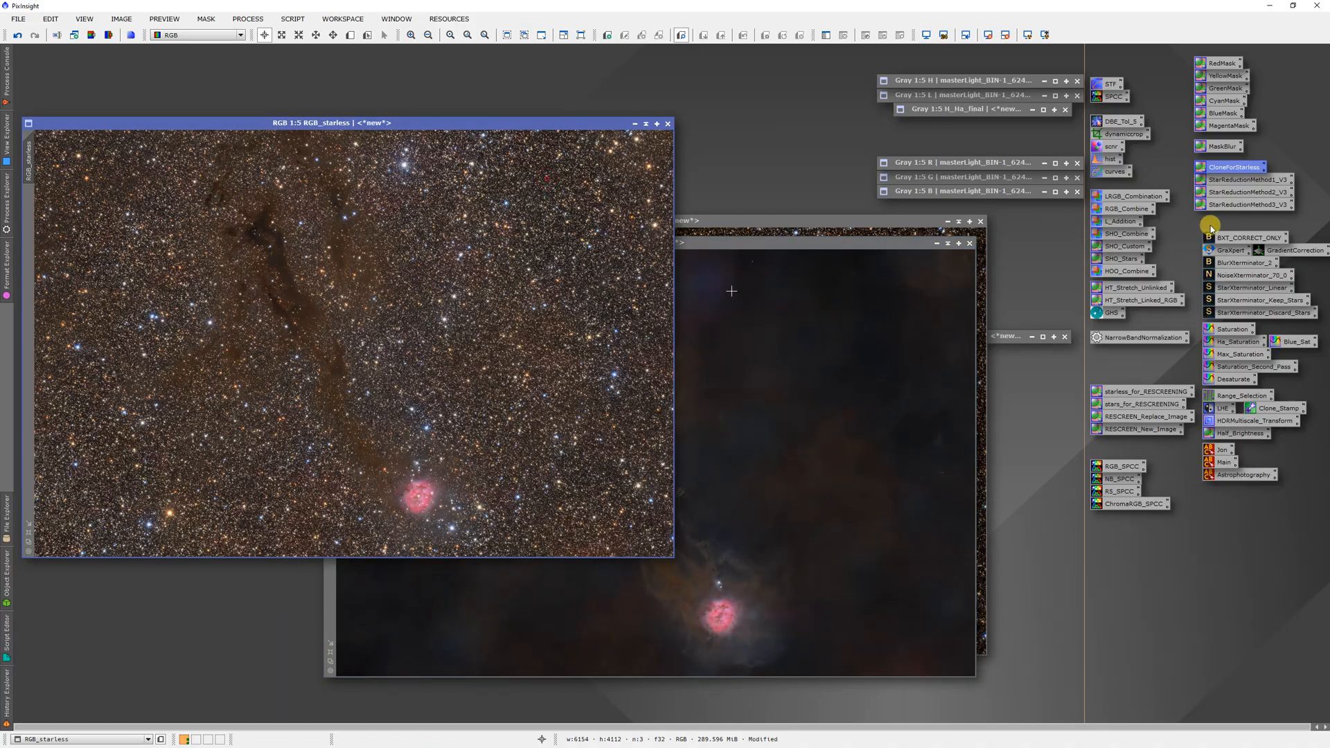
{"action": "left_click_drag", "start_coordinate": [1229, 181], "coordinate": [323, 266]}
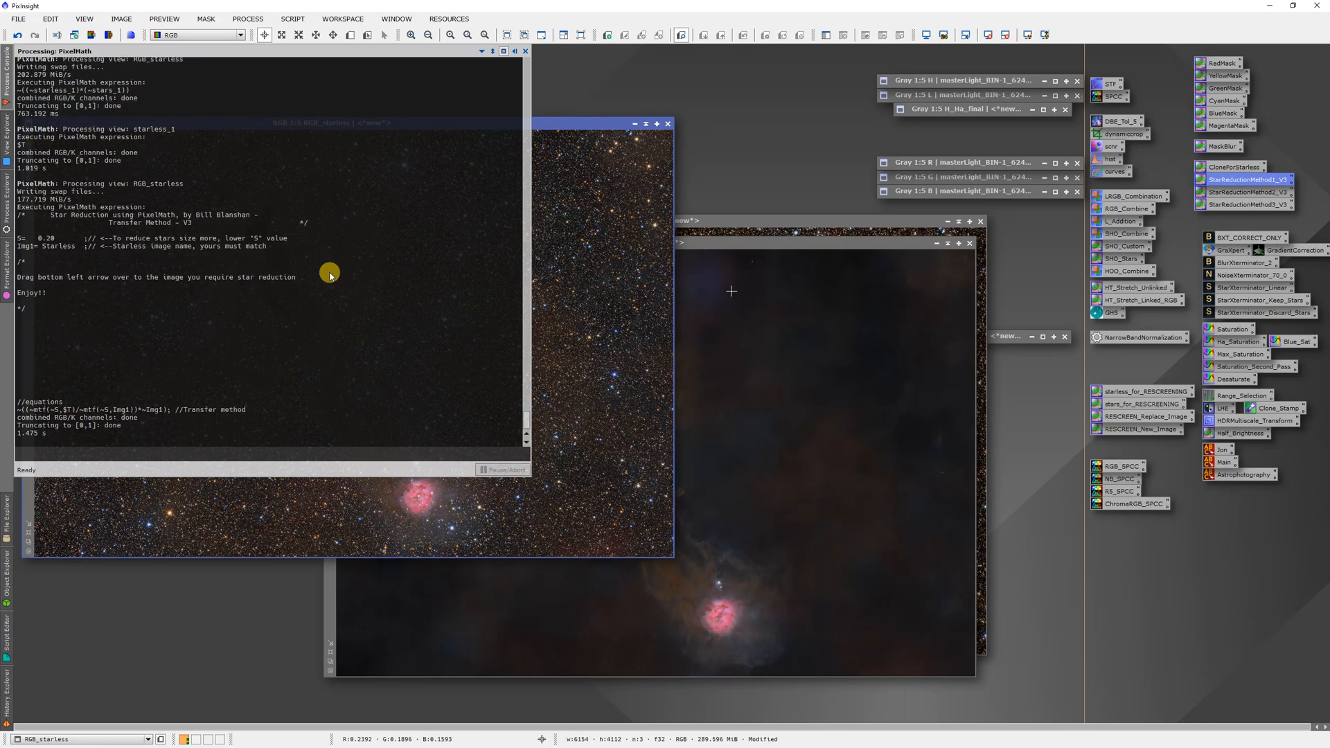
{"action": "left_click", "coordinate": [969, 243]}
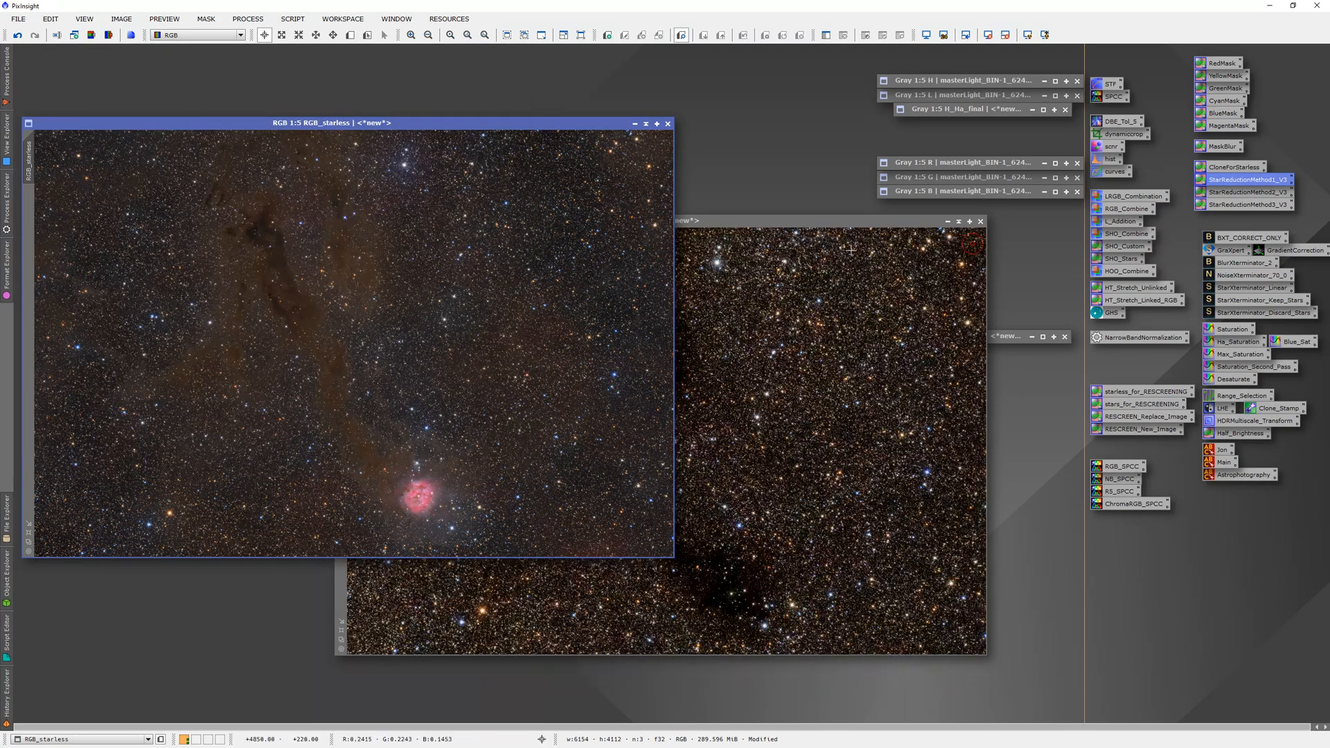
Minimize the RGB_stars and RGB_starless images and park them together below the minimized R, G and B channel images.
{"action": "left_click", "coordinate": [947, 222]}
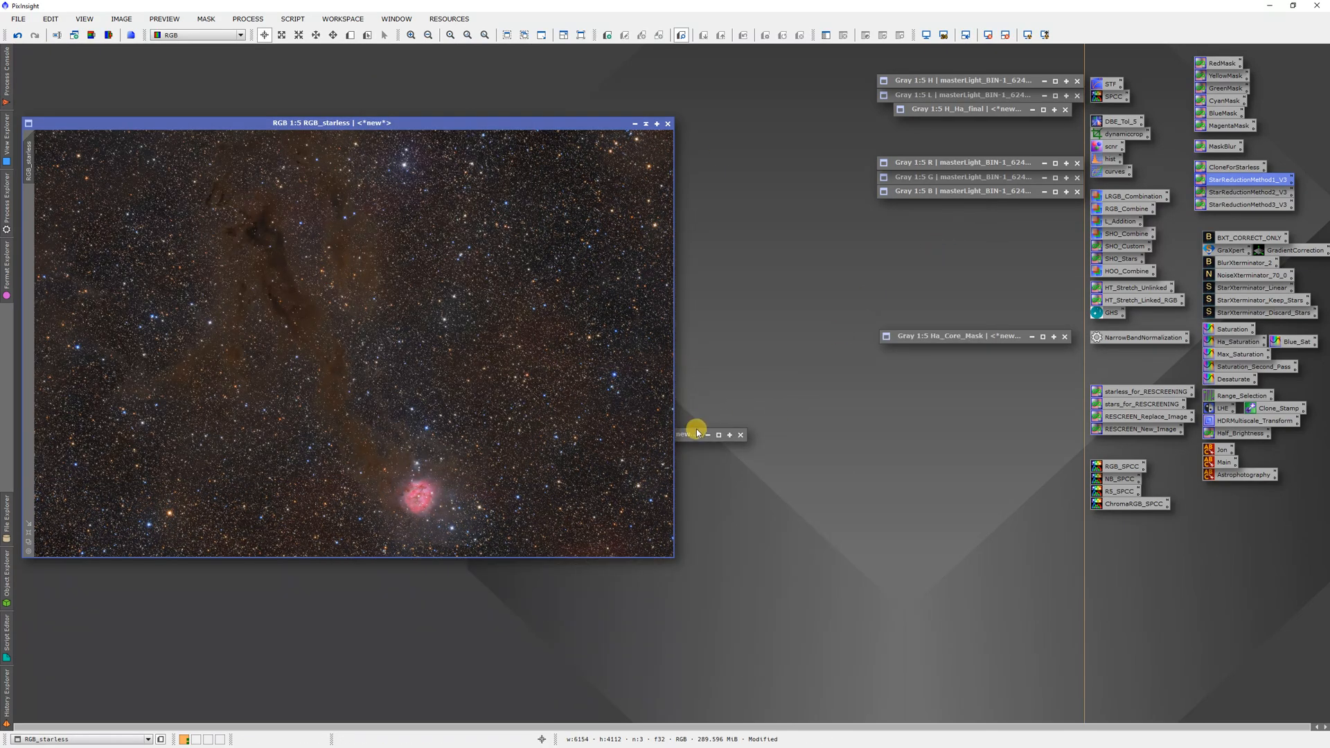
{"action": "left_click_drag", "start_coordinate": [696, 433], "coordinate": [1027, 251]}
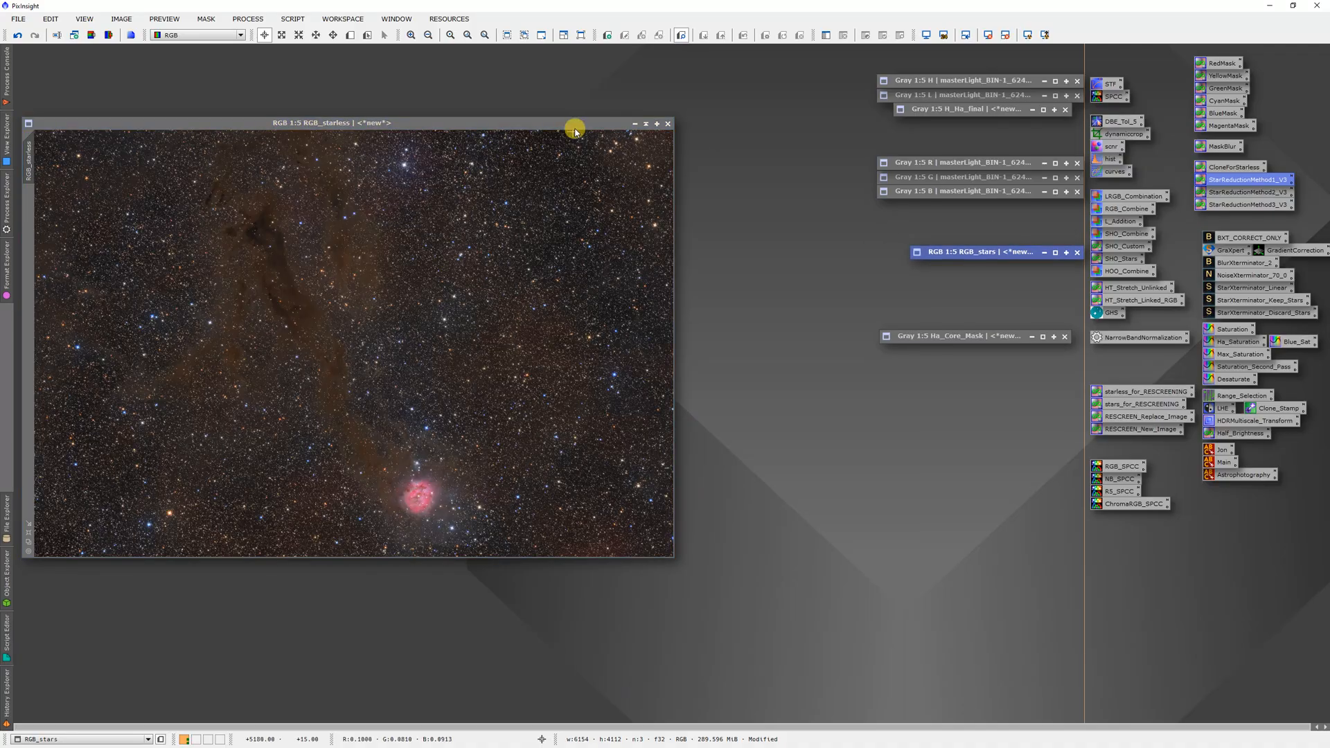
{"action": "left_click", "coordinate": [634, 123]}
{"action": "left_click_drag", "start_coordinate": [363, 337], "coordinate": [1013, 236]}
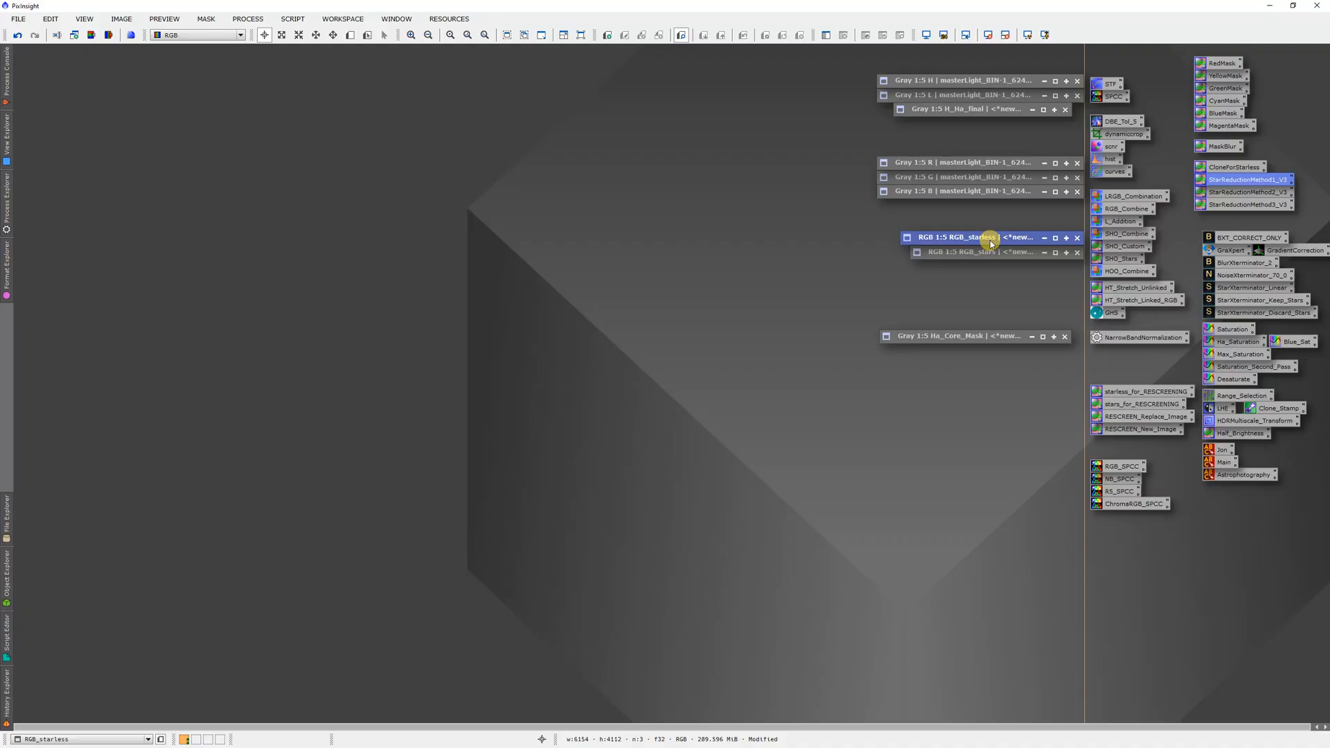
Rename the RGB_starless image as RGB and park it minimized above RGB_stars.
{"action": "double_click", "coordinate": [991, 239]}
{"action": "right_click", "coordinate": [315, 163]}
{"action": "left_click", "coordinate": [364, 214]}
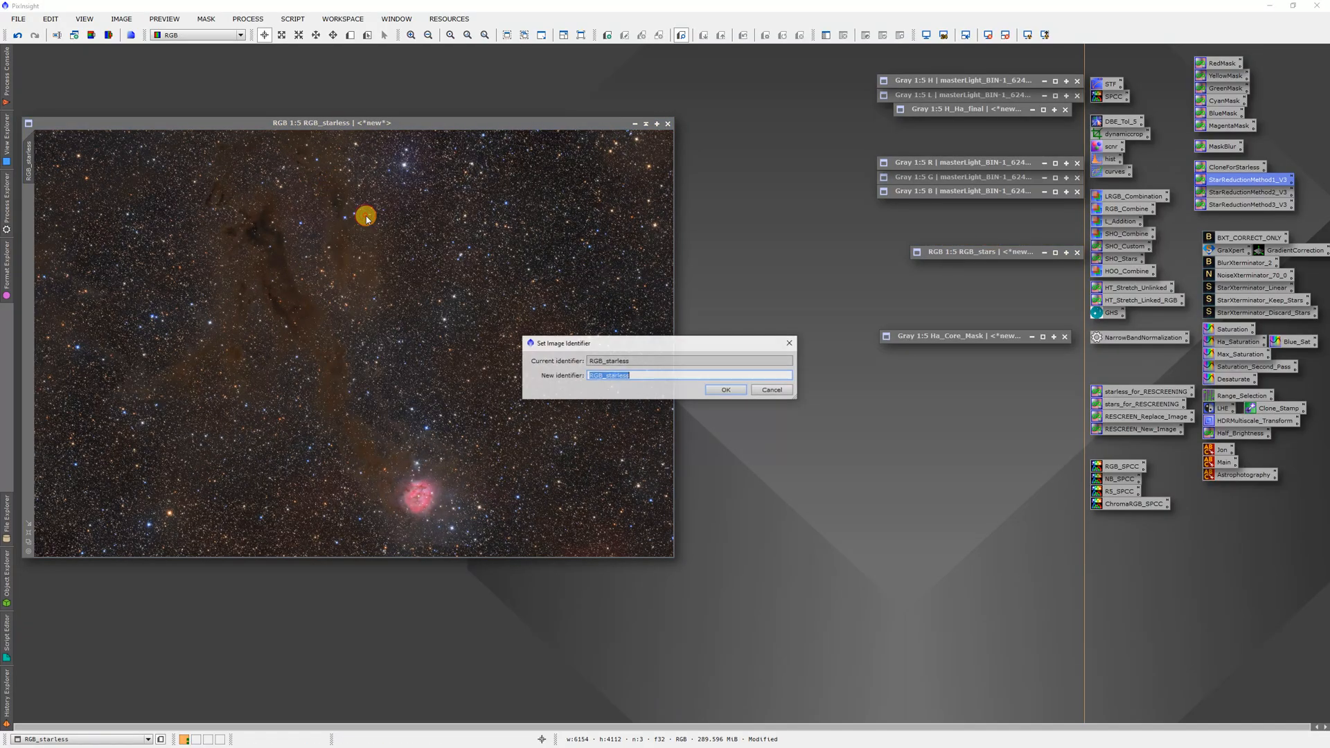
{"action": "key", "text": "End"}
{"action": "key", "text": "BackSpace"}
{"action": "key", "text": "BackSpace"}
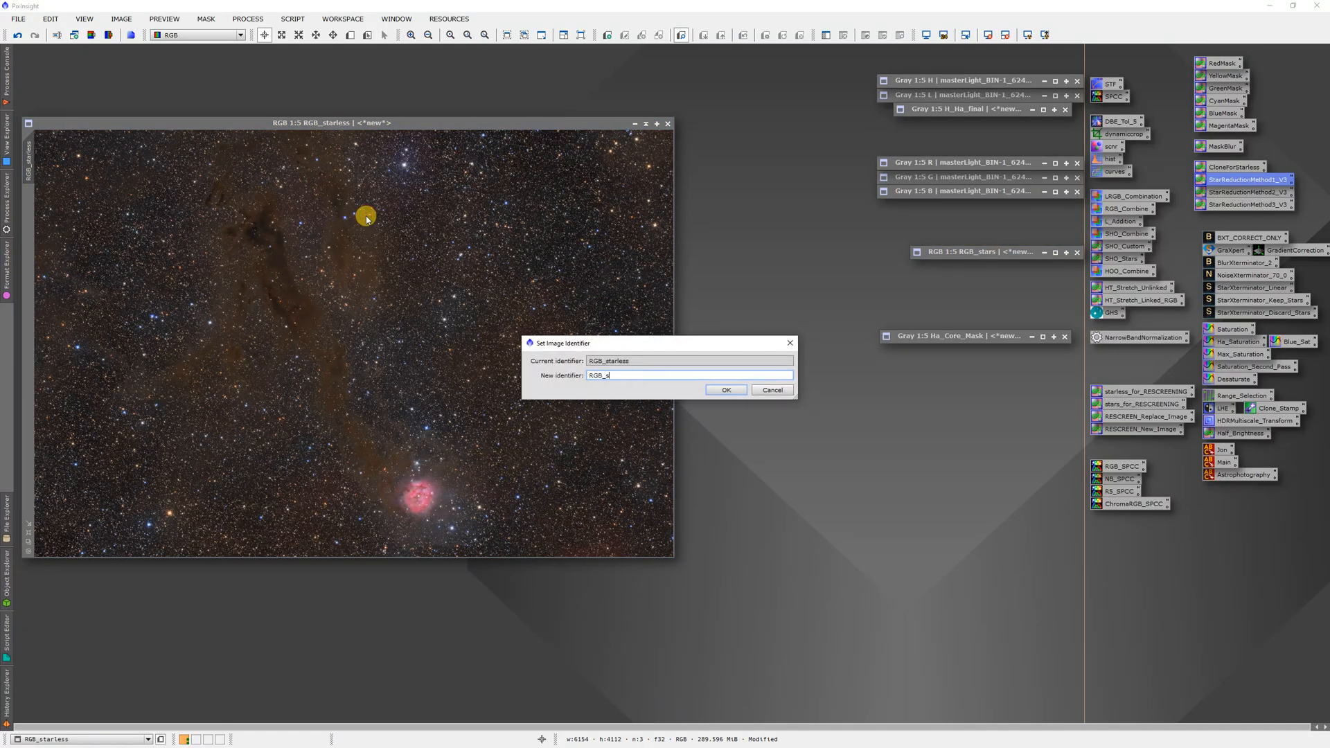
{"action": "key", "text": "BackSpace"}
{"action": "key", "text": "BackSpace"}
{"action": "key", "text": "Return"}
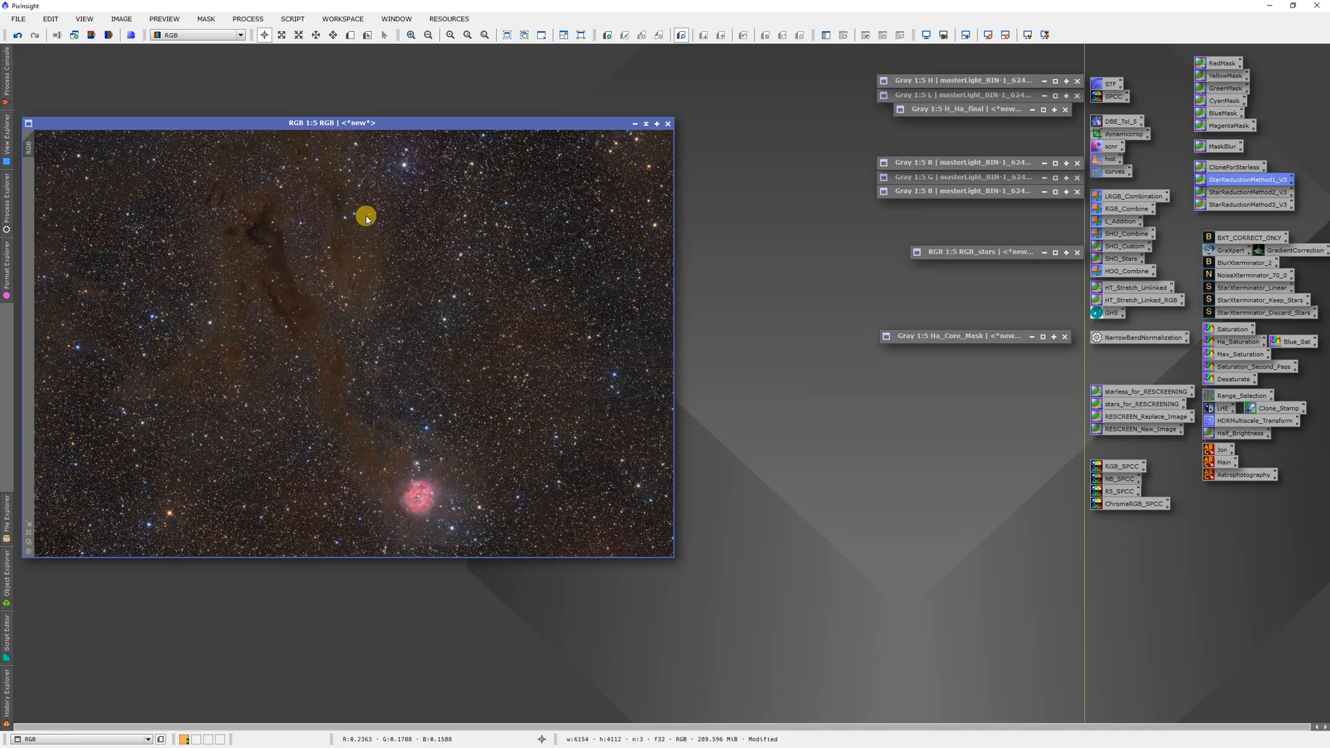
{"action": "left_click", "coordinate": [647, 123]}
{"action": "left_click_drag", "start_coordinate": [951, 234], "coordinate": [984, 239]}
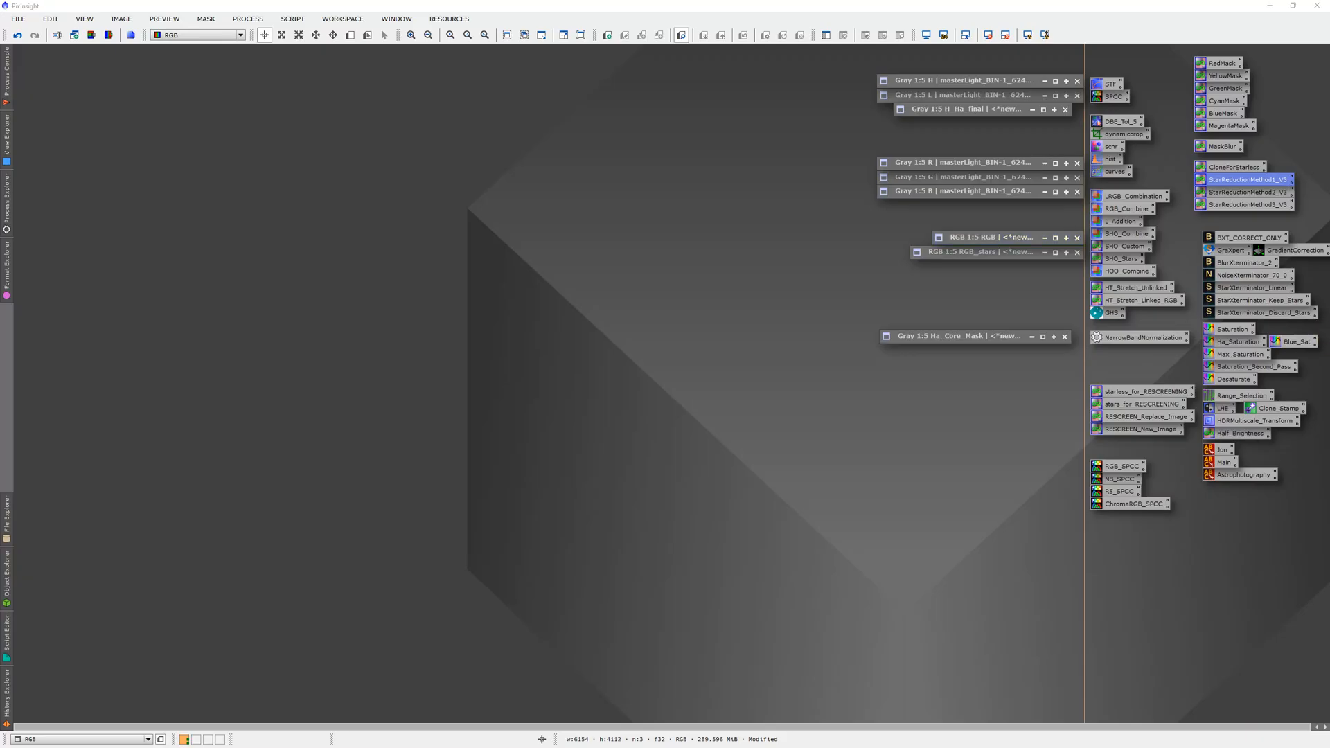
Restore the luminance image L, remove its screen stretch, stretch it with HT_Stretch_Unlinked and inspect its stars.
{"action": "double_click", "coordinate": [955, 98]}
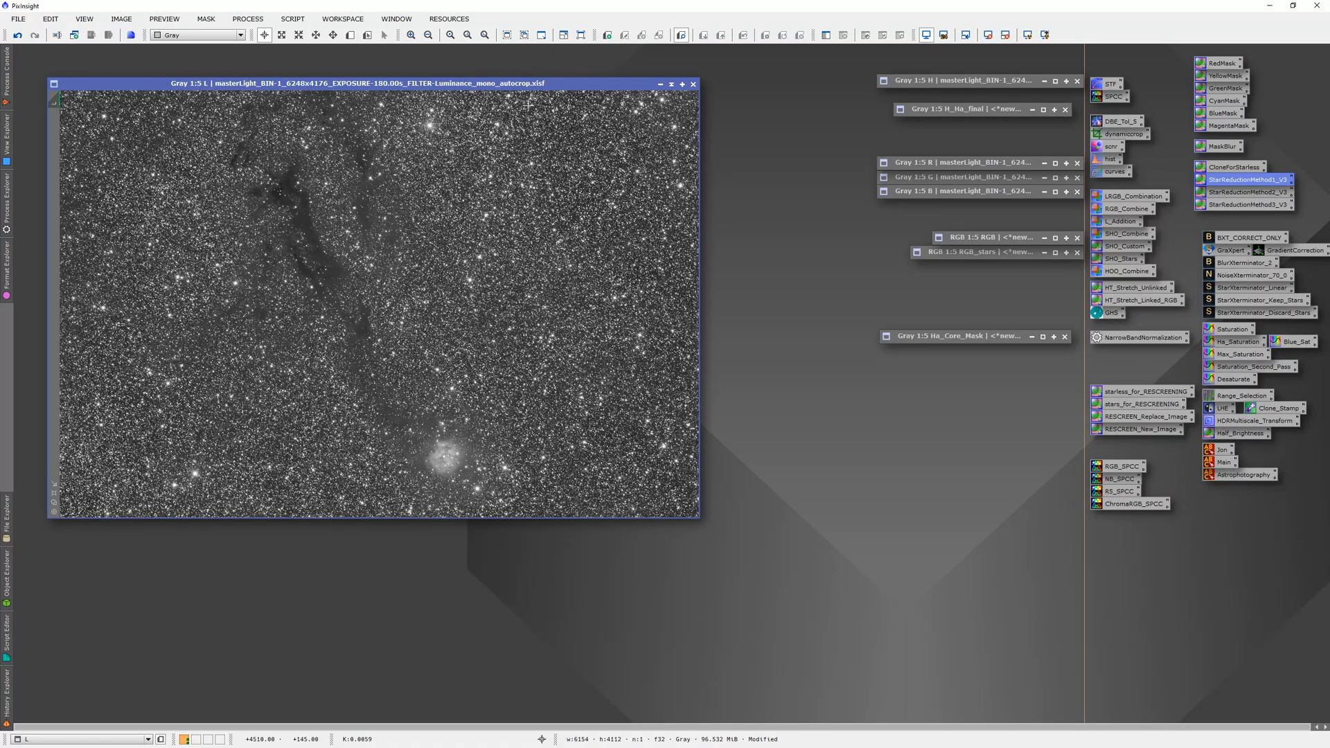
{"action": "key", "text": "ctrl+F12"}
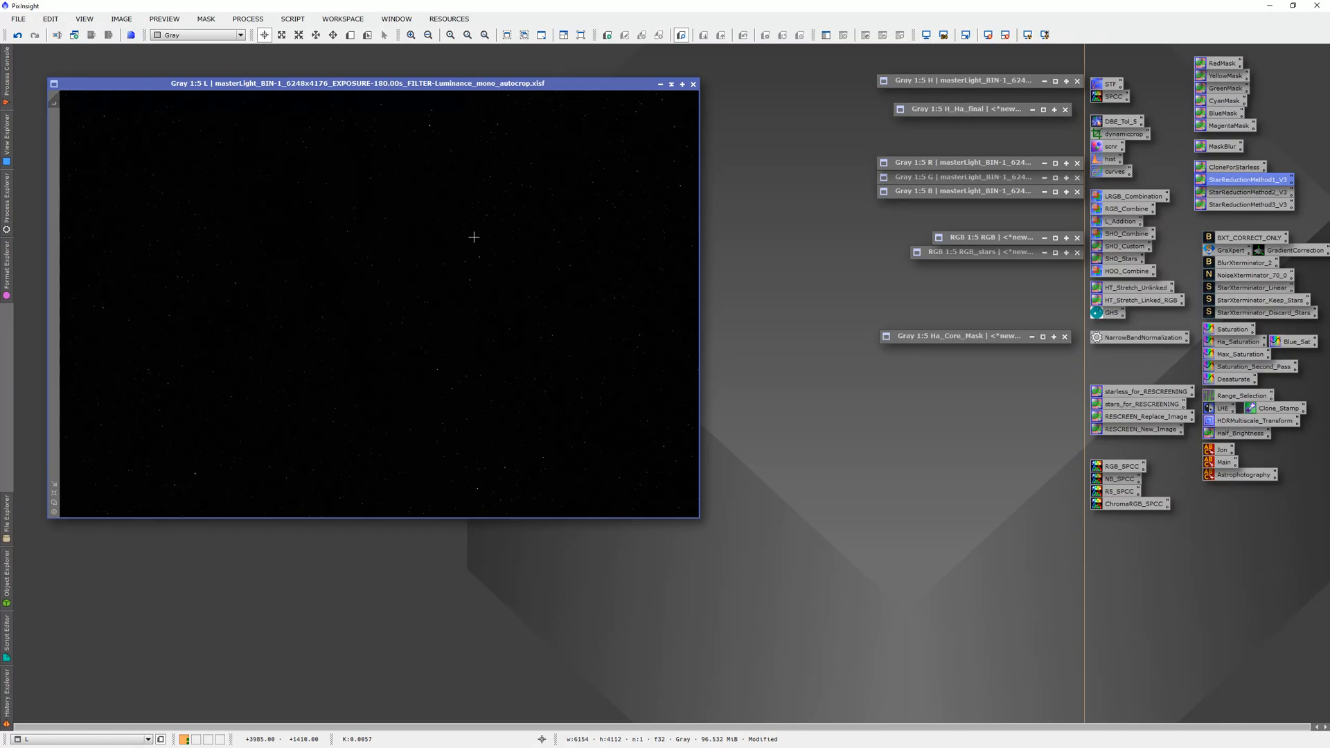
{"action": "left_click", "coordinate": [1115, 291]}
{"action": "left_click_drag", "start_coordinate": [1115, 291], "coordinate": [388, 330]}
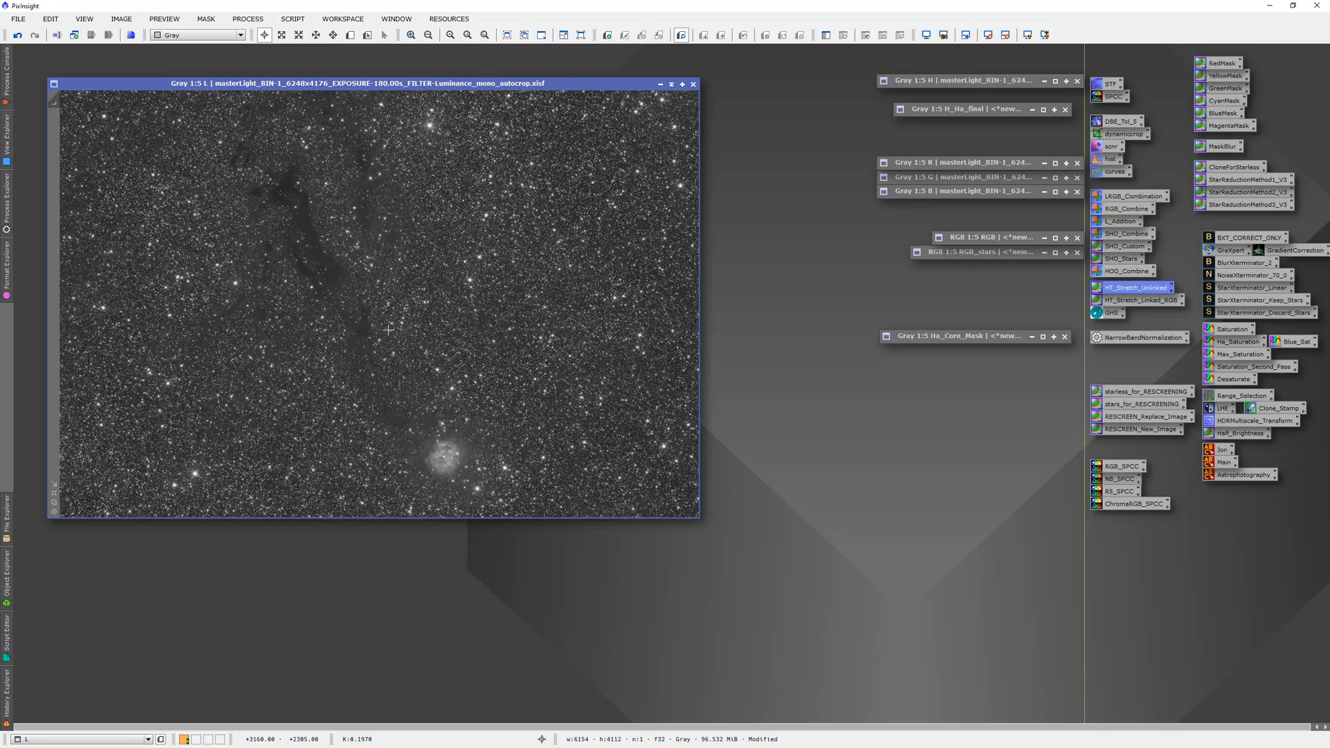
{"action": "scroll", "coordinate": [368, 295], "scroll_direction": "up", "scroll_amount": 7}
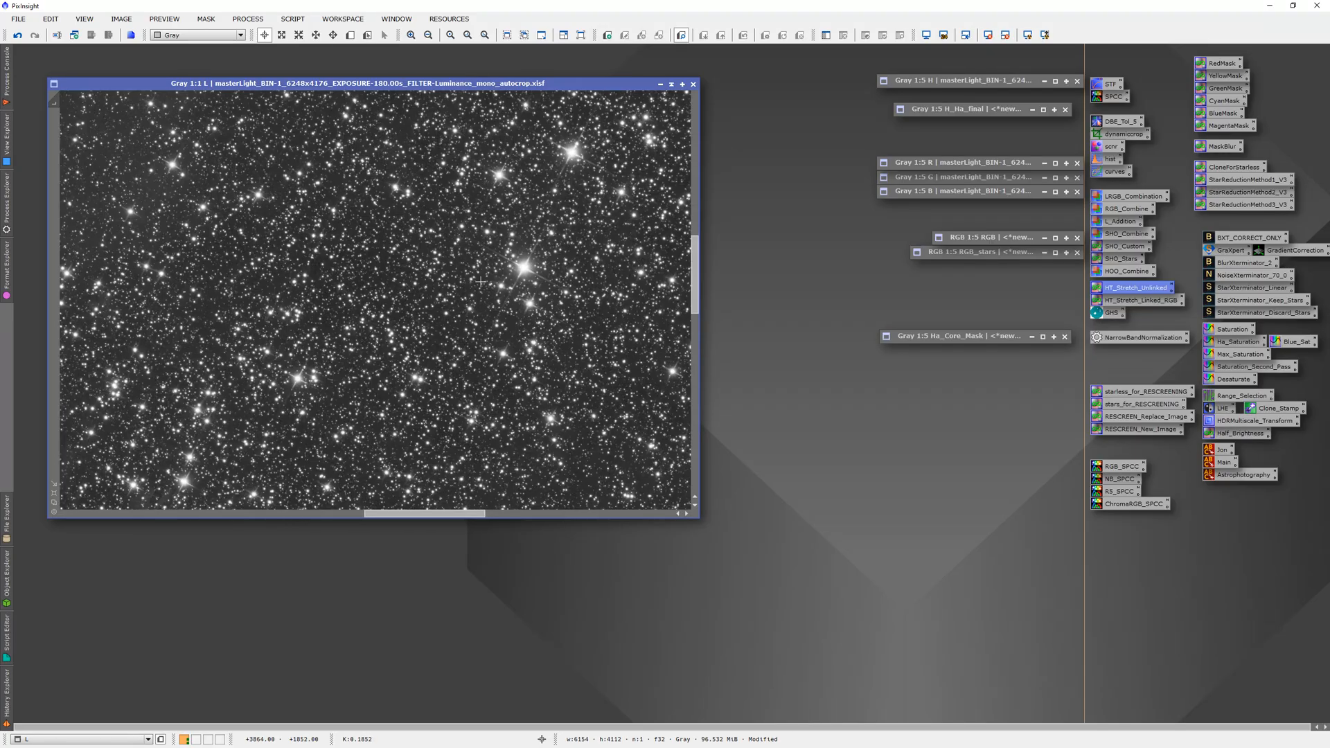
{"action": "scroll", "coordinate": [499, 278], "scroll_direction": "down", "scroll_amount": 9}
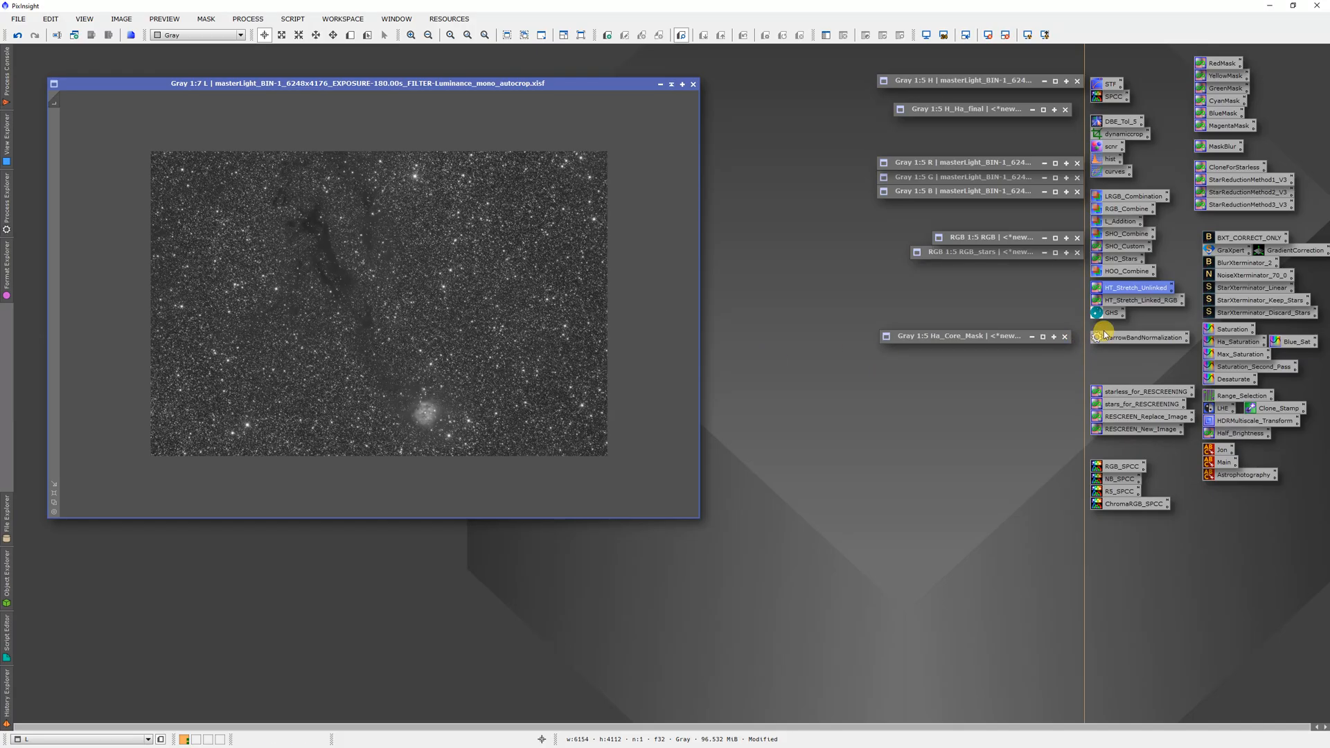
Extract L_stars from L with StarXTerminator_Keep_Stars, and undo both the star removal and the stretch on L.
{"action": "left_click_drag", "start_coordinate": [1240, 303], "coordinate": [470, 293]}
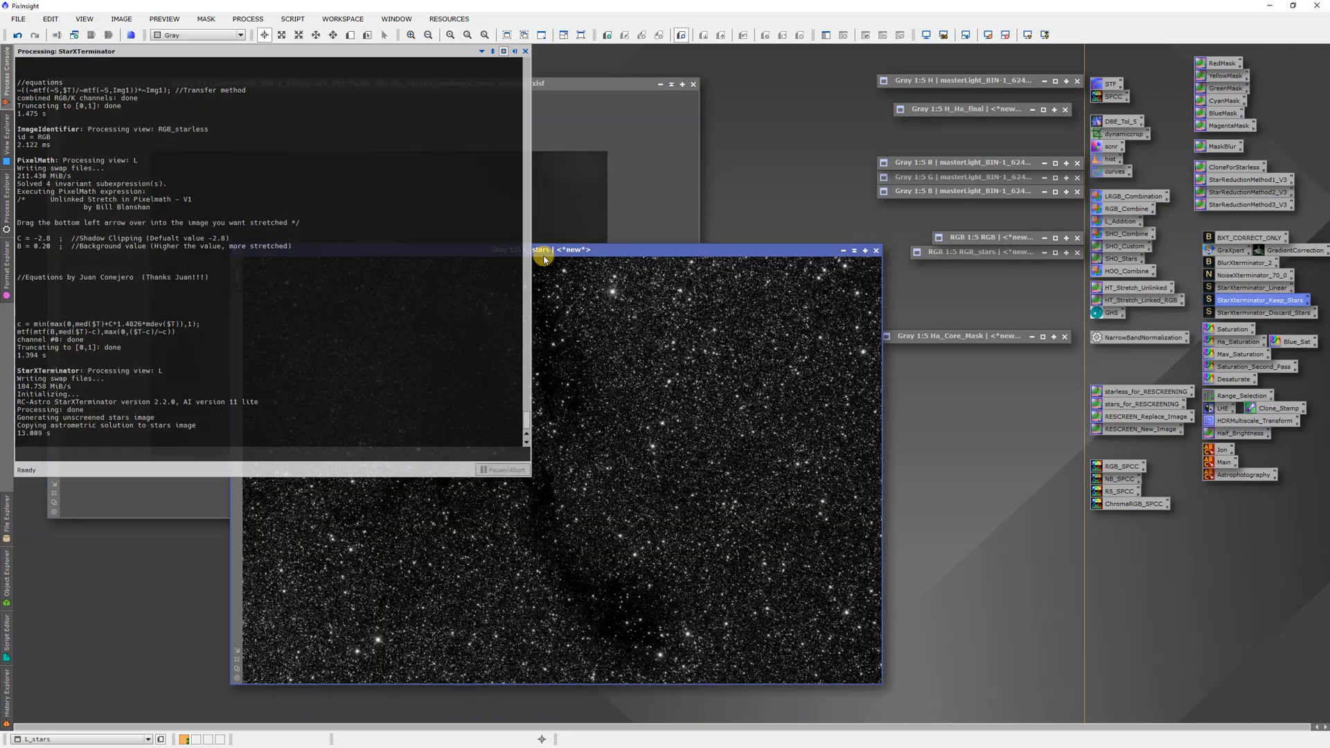
{"action": "left_click", "coordinate": [544, 223]}
{"action": "right_click", "coordinate": [544, 223]}
{"action": "left_click", "coordinate": [586, 228]}
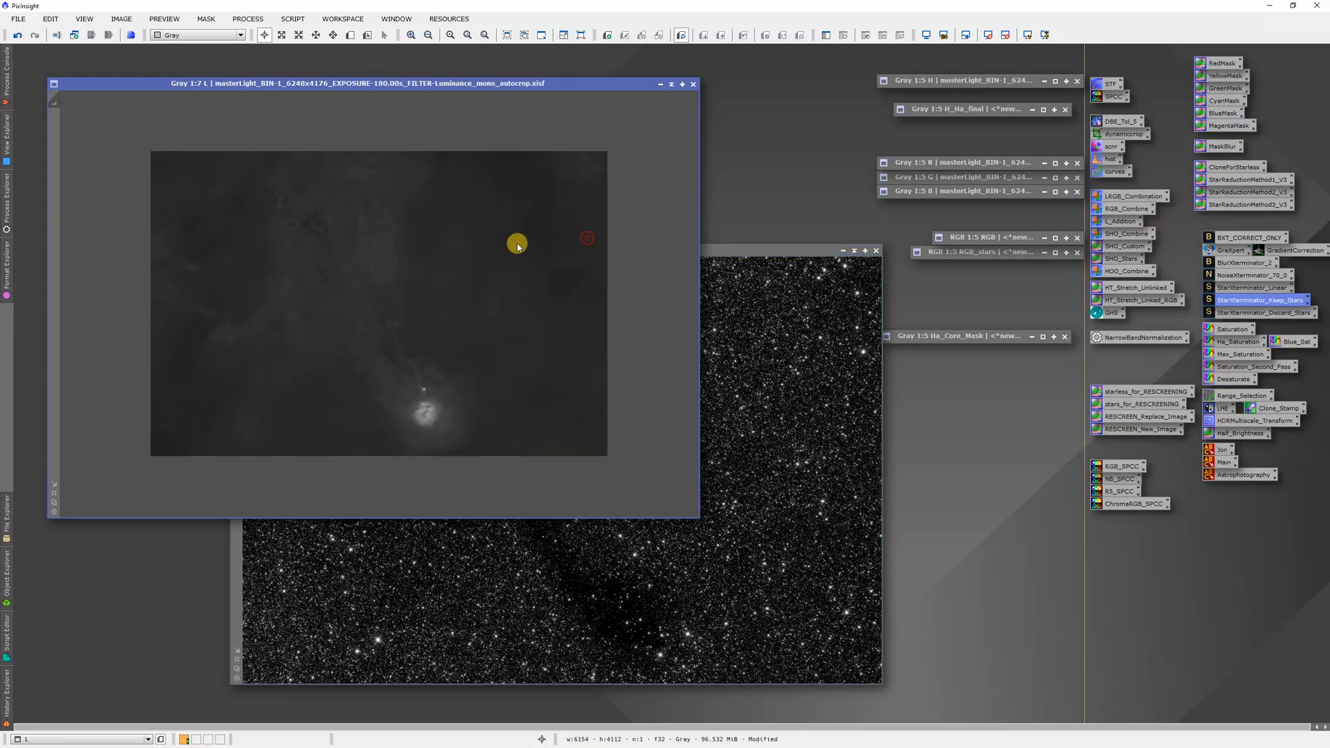
{"action": "right_click", "coordinate": [504, 244]}
{"action": "left_click", "coordinate": [543, 256]}
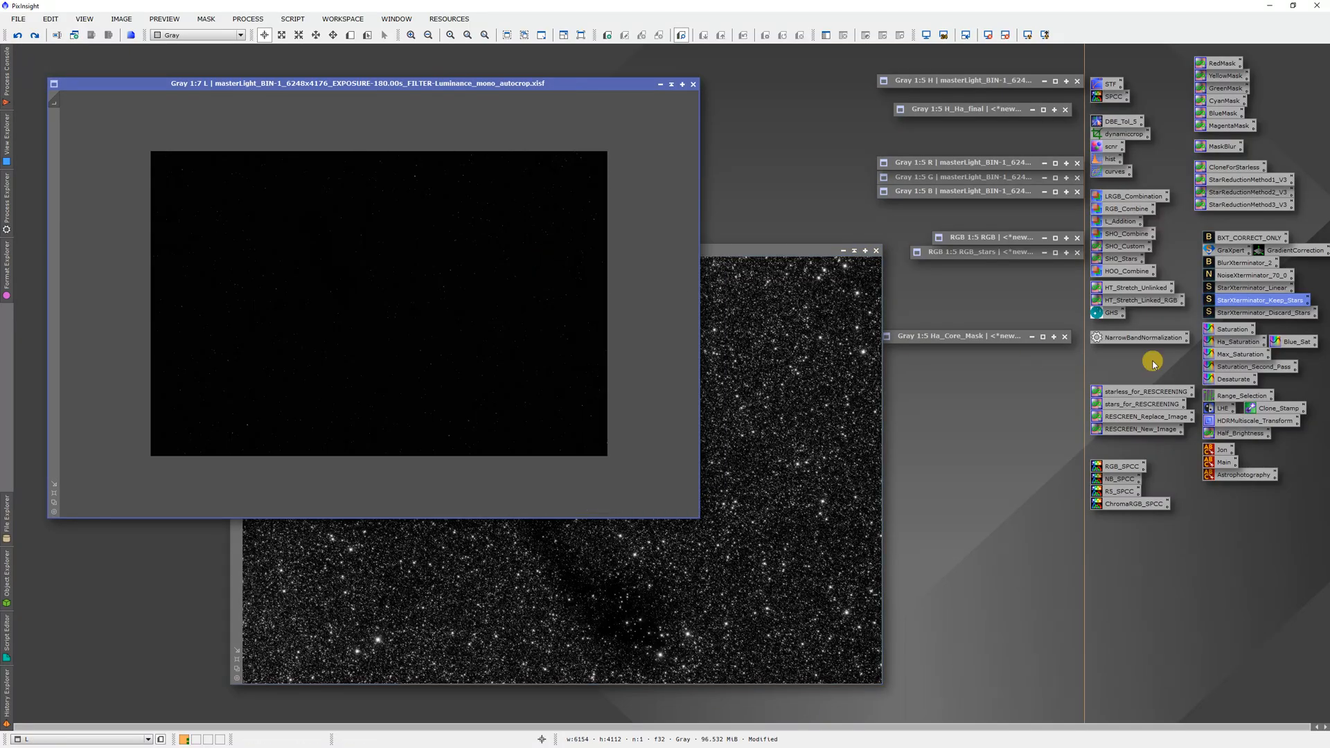
Remove the stars from the linear L image with StarXTerminator_Linear.
{"action": "left_click", "coordinate": [1259, 274]}
{"action": "left_click_drag", "start_coordinate": [1243, 292], "coordinate": [346, 331]}
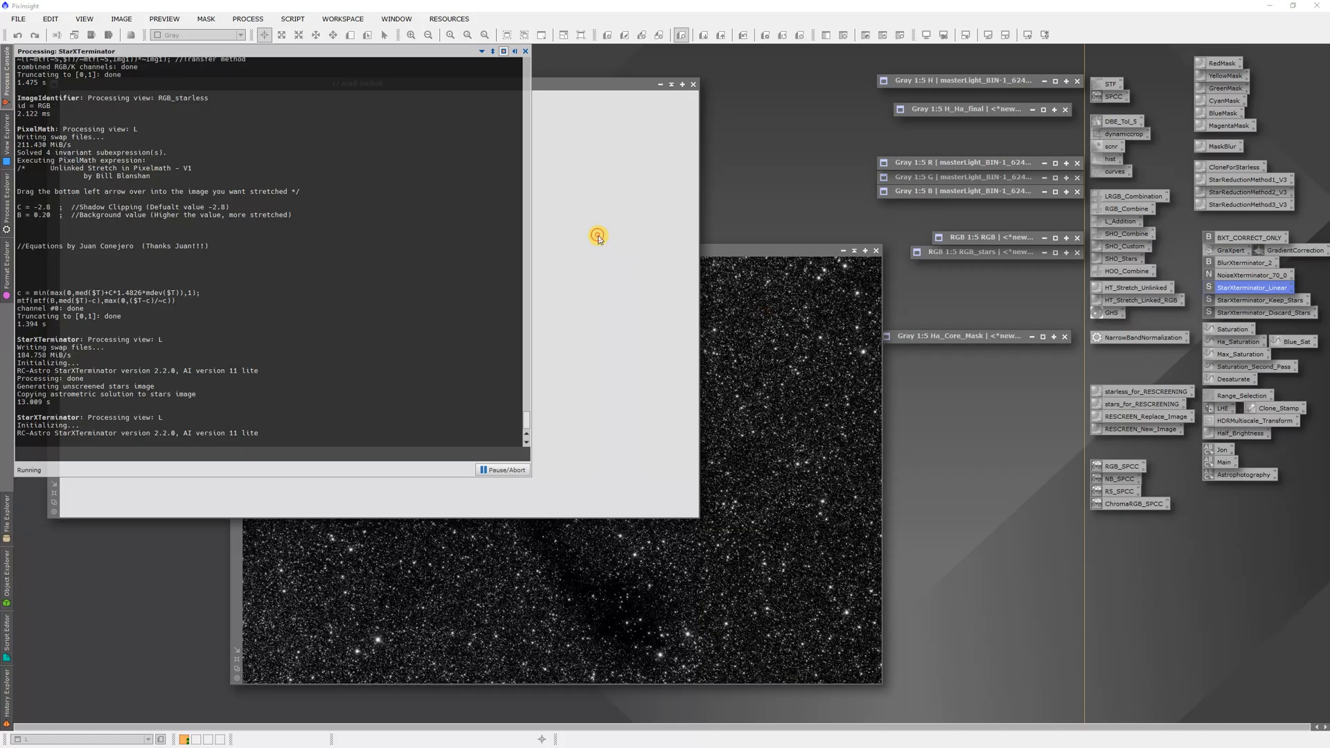
{"action": "left_click", "coordinate": [611, 263]}
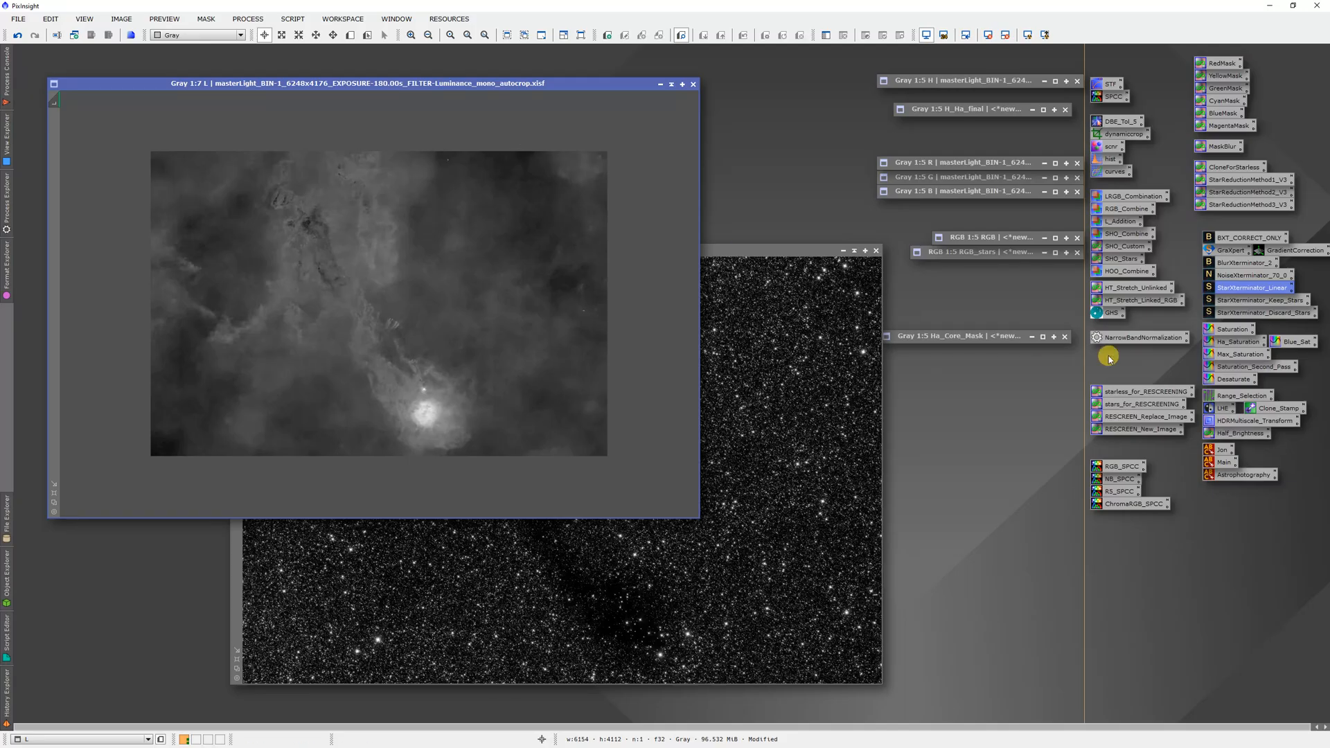
In GeneralizedHyperbolicStretch, set the symmetry point to 0.005795 from a sample of L's nebulosity and the local intensity to 15.
{"action": "double_click", "coordinate": [1117, 314]}
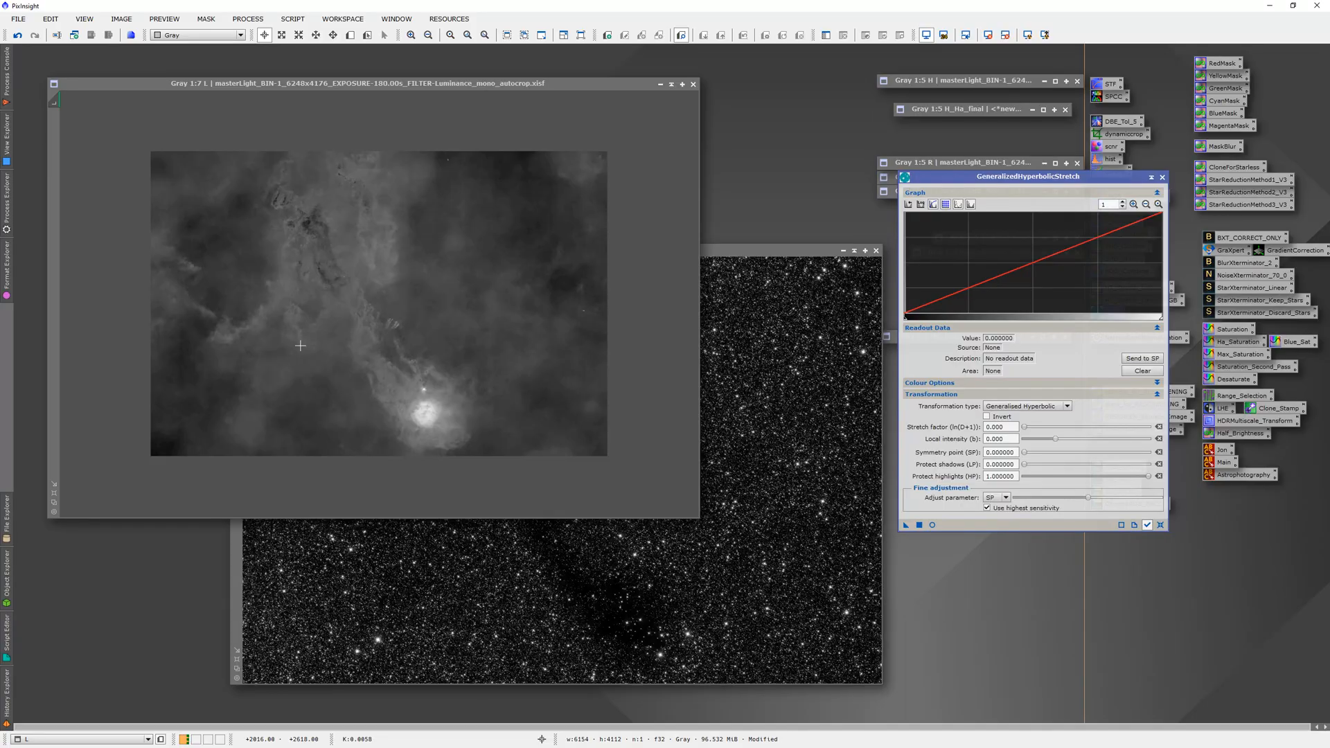
{"action": "left_click", "coordinate": [300, 339]}
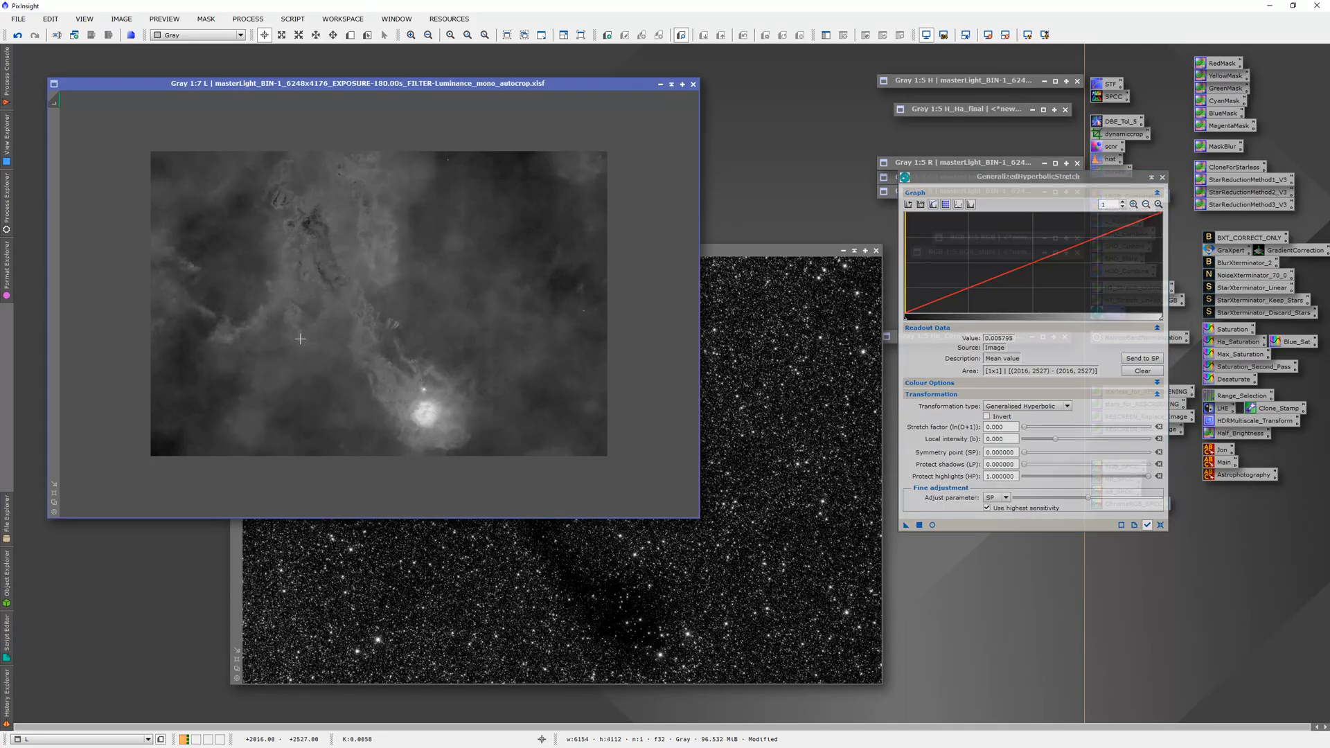
{"action": "left_click", "coordinate": [1144, 359]}
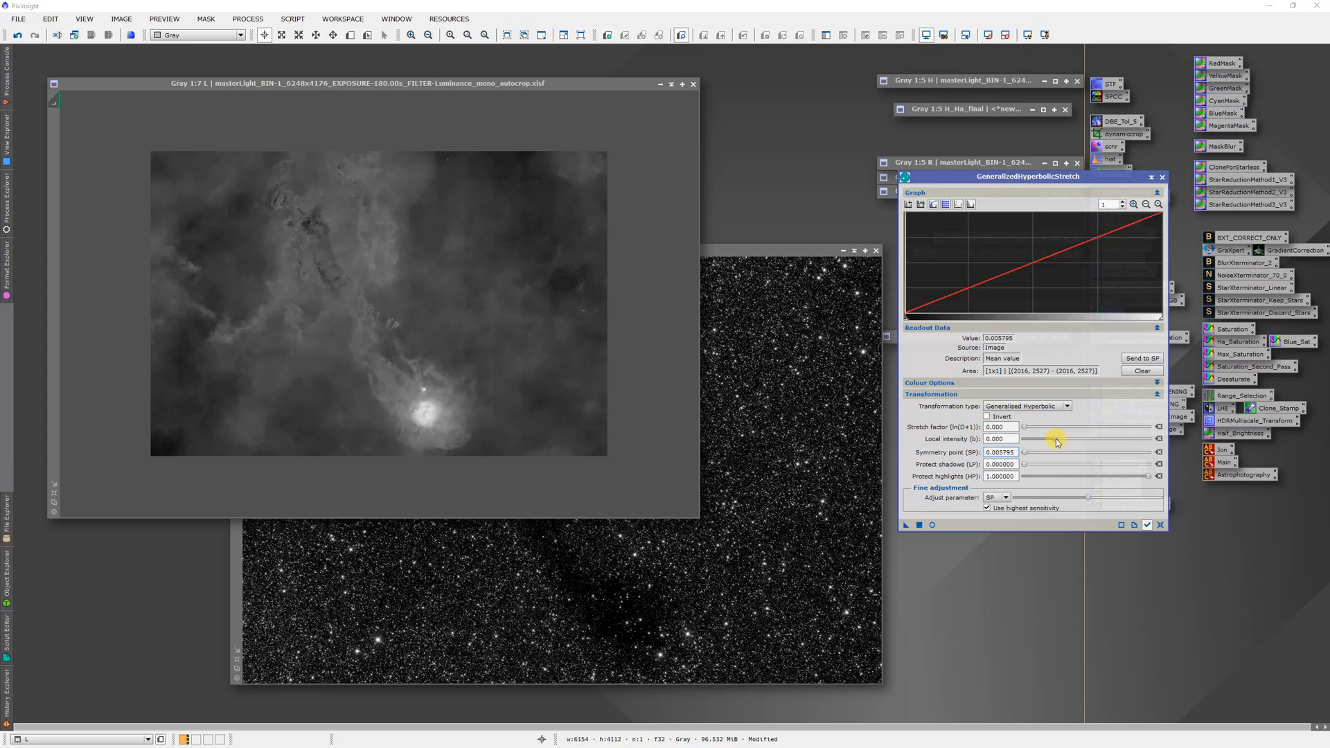
{"action": "left_click_drag", "start_coordinate": [1056, 441], "coordinate": [1177, 441]}
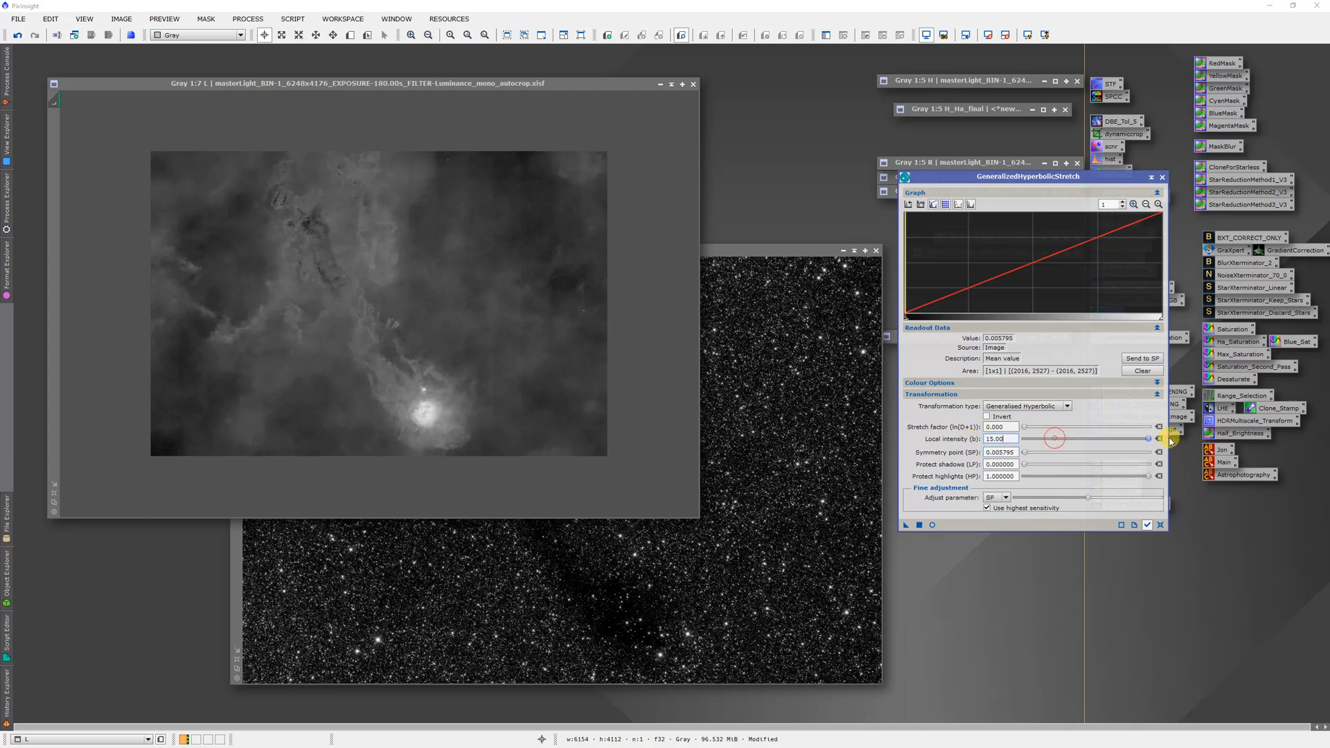
{"action": "left_click", "coordinate": [932, 525]}
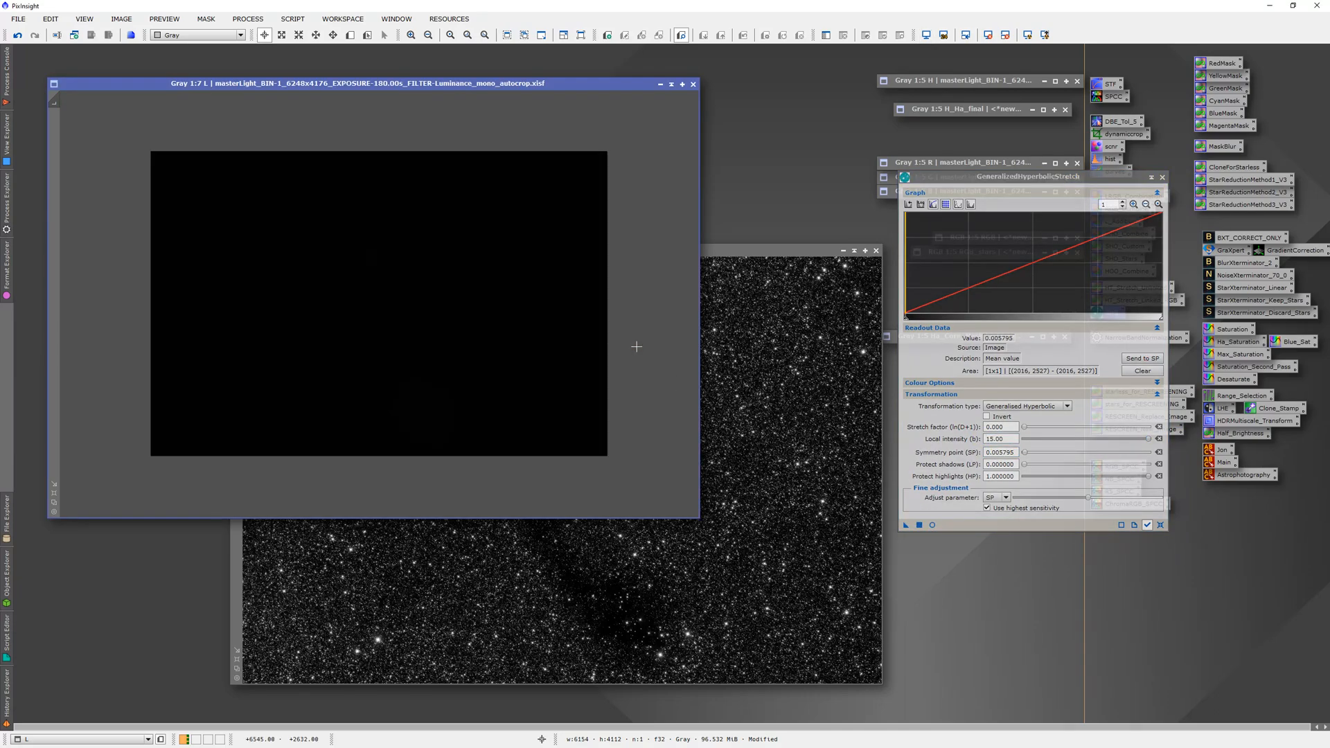
{"action": "double_click", "coordinate": [775, 402]}
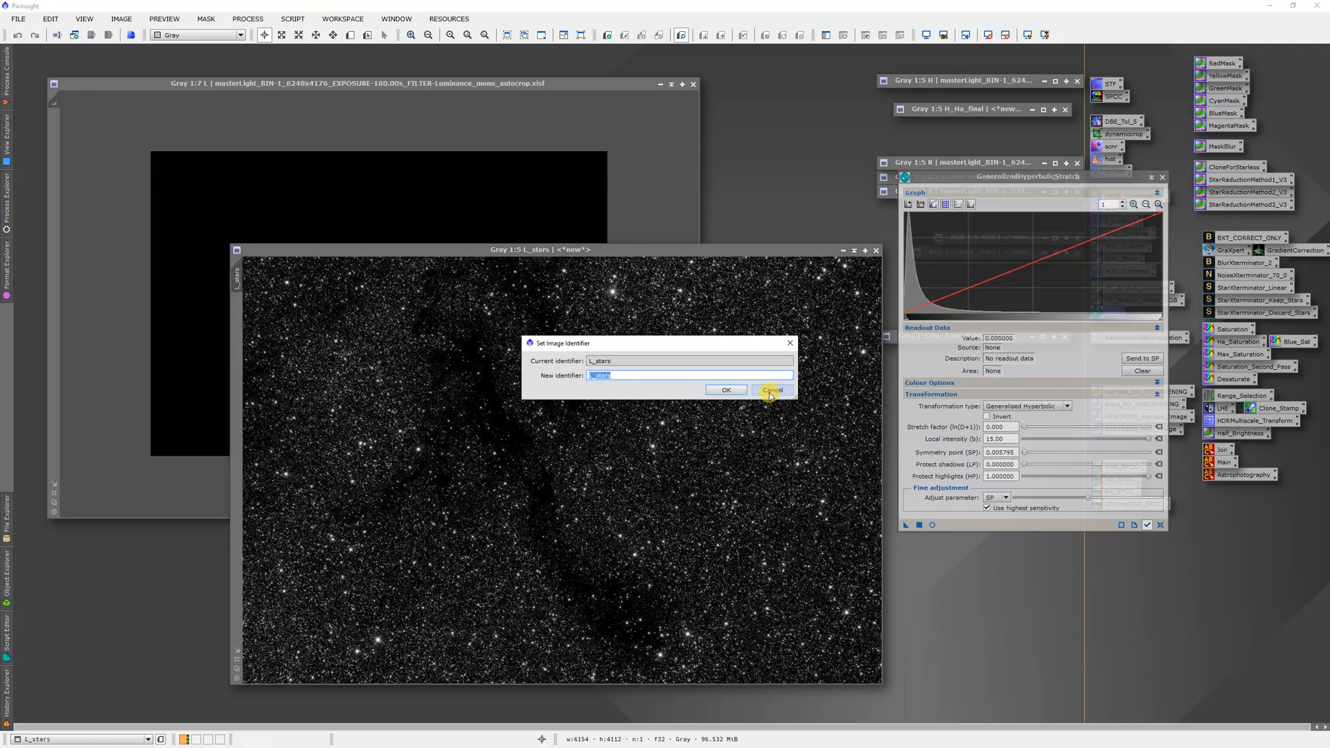
{"action": "left_click", "coordinate": [771, 390]}
{"action": "left_click", "coordinate": [632, 231]}
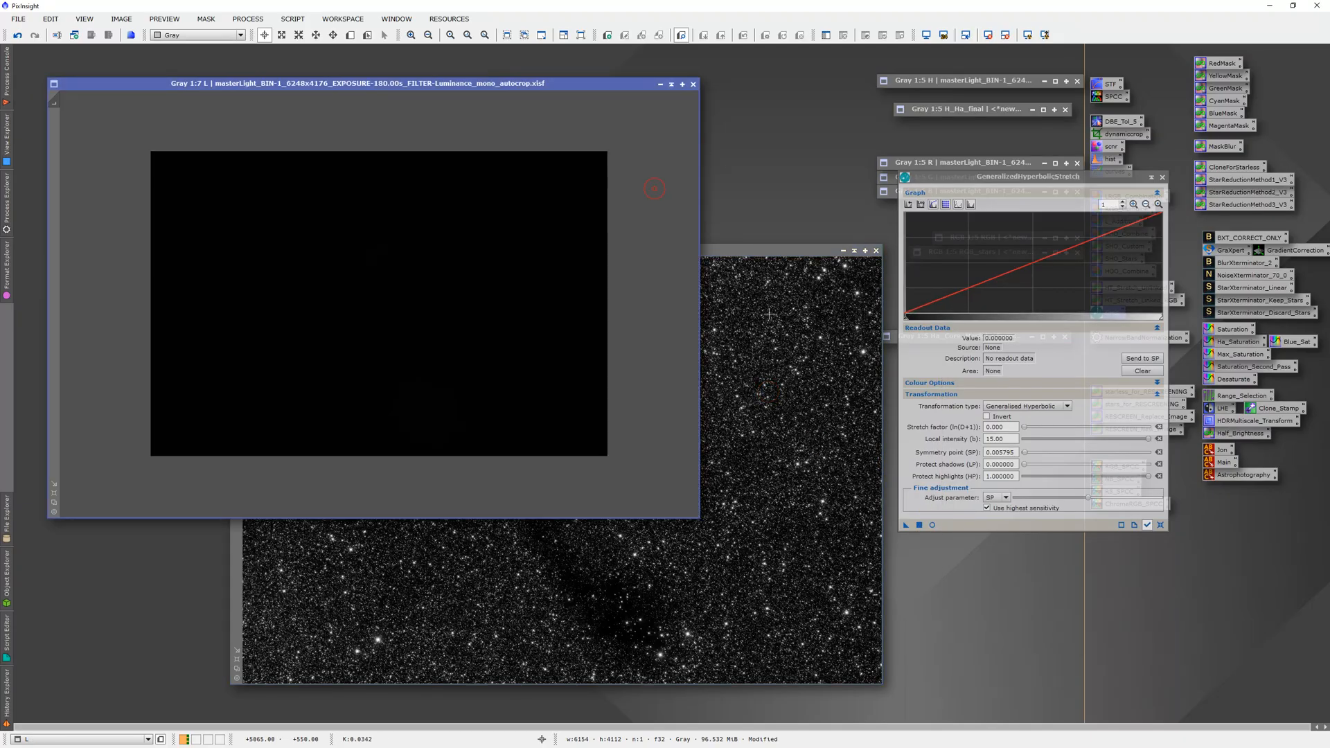
Turn on the real-time preview for L and set the stretch factor to 2.920.
{"action": "left_click", "coordinate": [932, 525]}
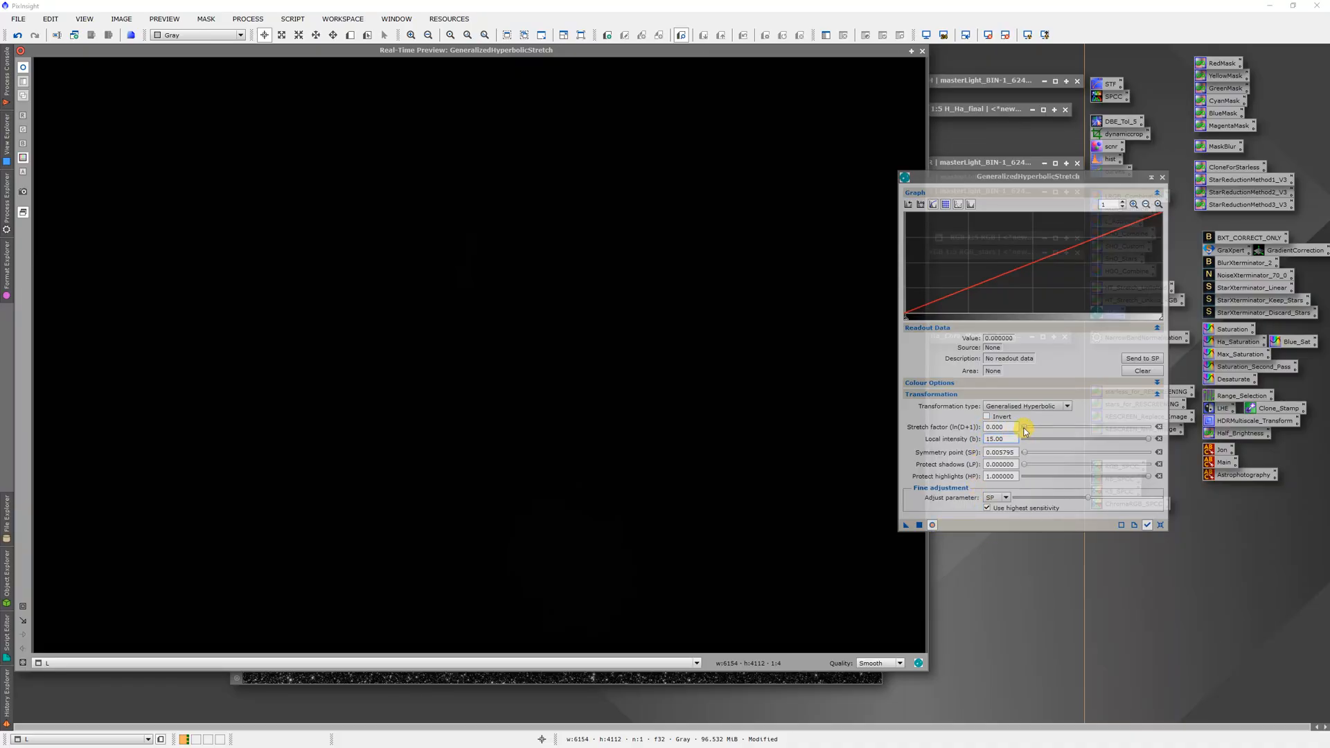
{"action": "left_click_drag", "start_coordinate": [1025, 430], "coordinate": [1041, 432]}
{"action": "left_click", "coordinate": [920, 204]}
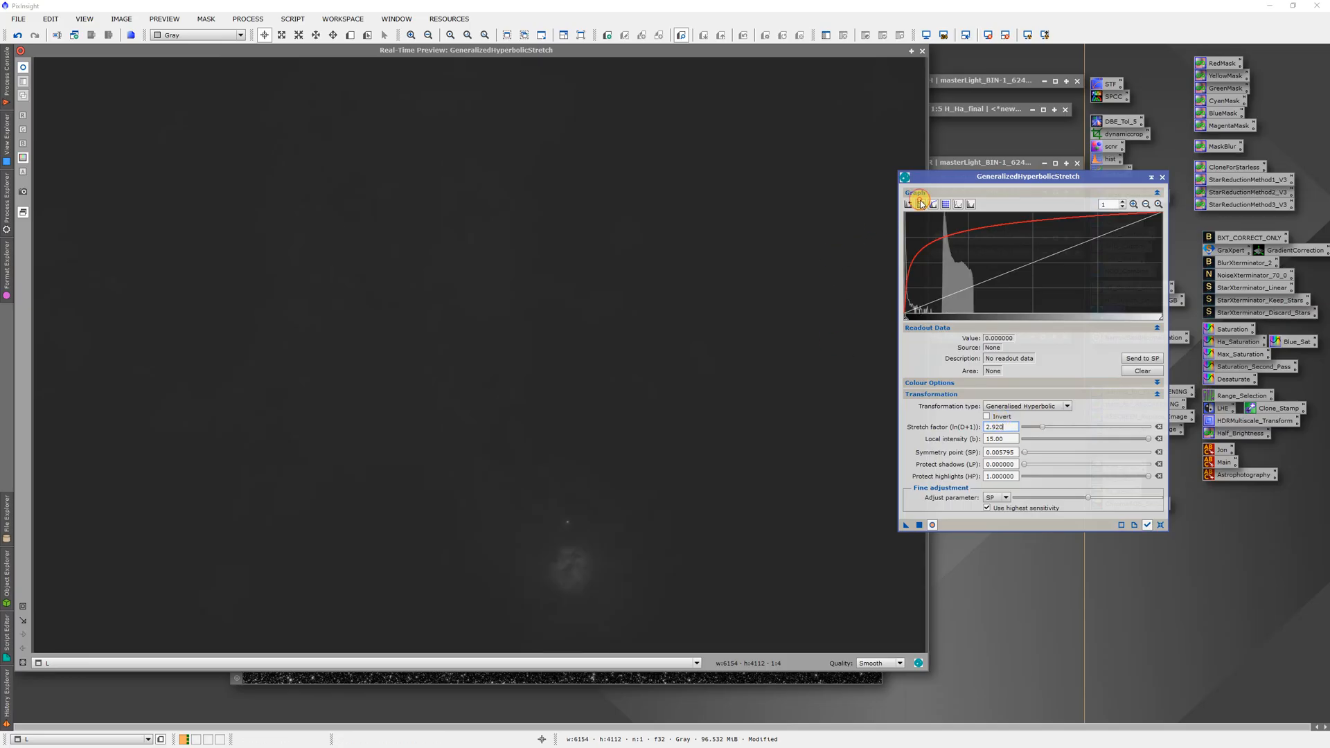
Set the stretch factor to 4.600, fine-tune the symmetry point to 0.005804, apply the stretch to L and reset the settings.
{"action": "left_click_drag", "start_coordinate": [1042, 427], "coordinate": [1053, 429]}
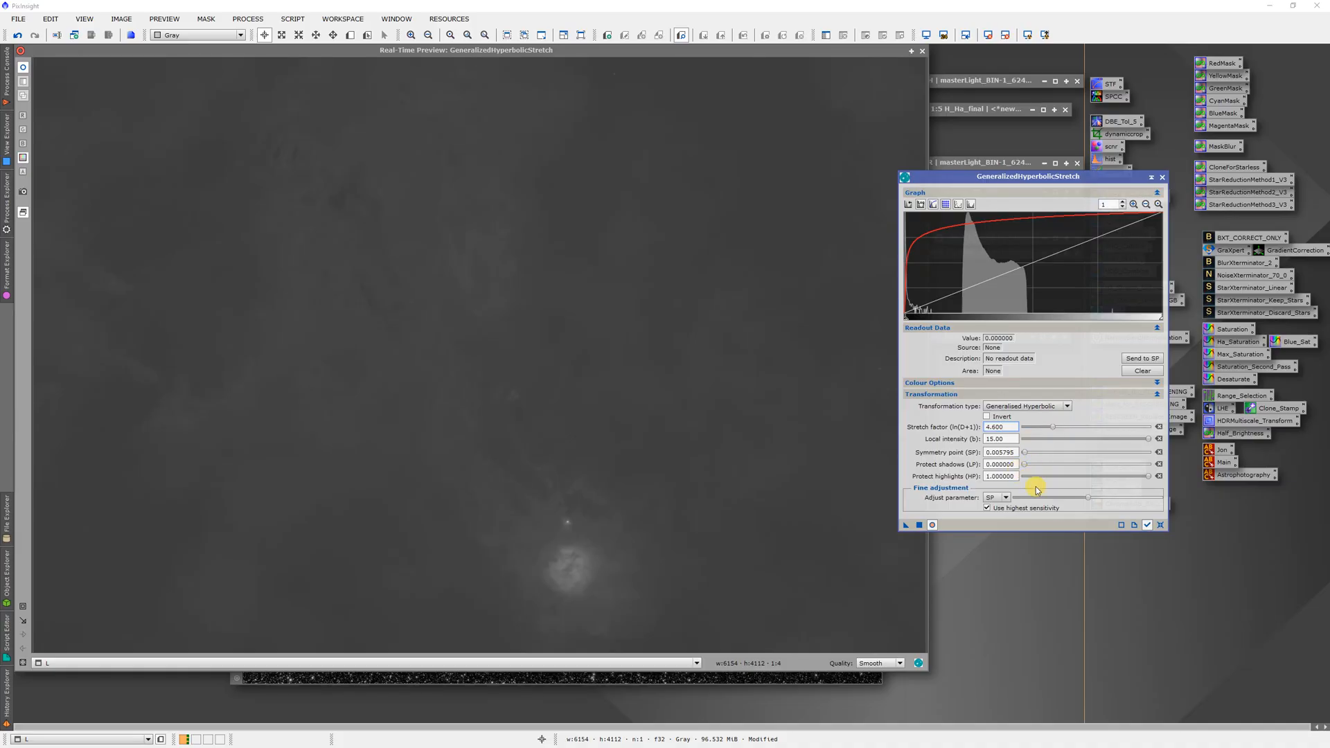
{"action": "mouse_move", "coordinate": [1088, 496]}
{"action": "left_mouse_down"}
{"action": "mouse_move", "coordinate": [1046, 497]}
{"action": "mouse_move", "coordinate": [1139, 503]}
{"action": "mouse_move", "coordinate": [1074, 509]}
{"action": "left_mouse_up"}
{"action": "left_click", "coordinate": [919, 524]}
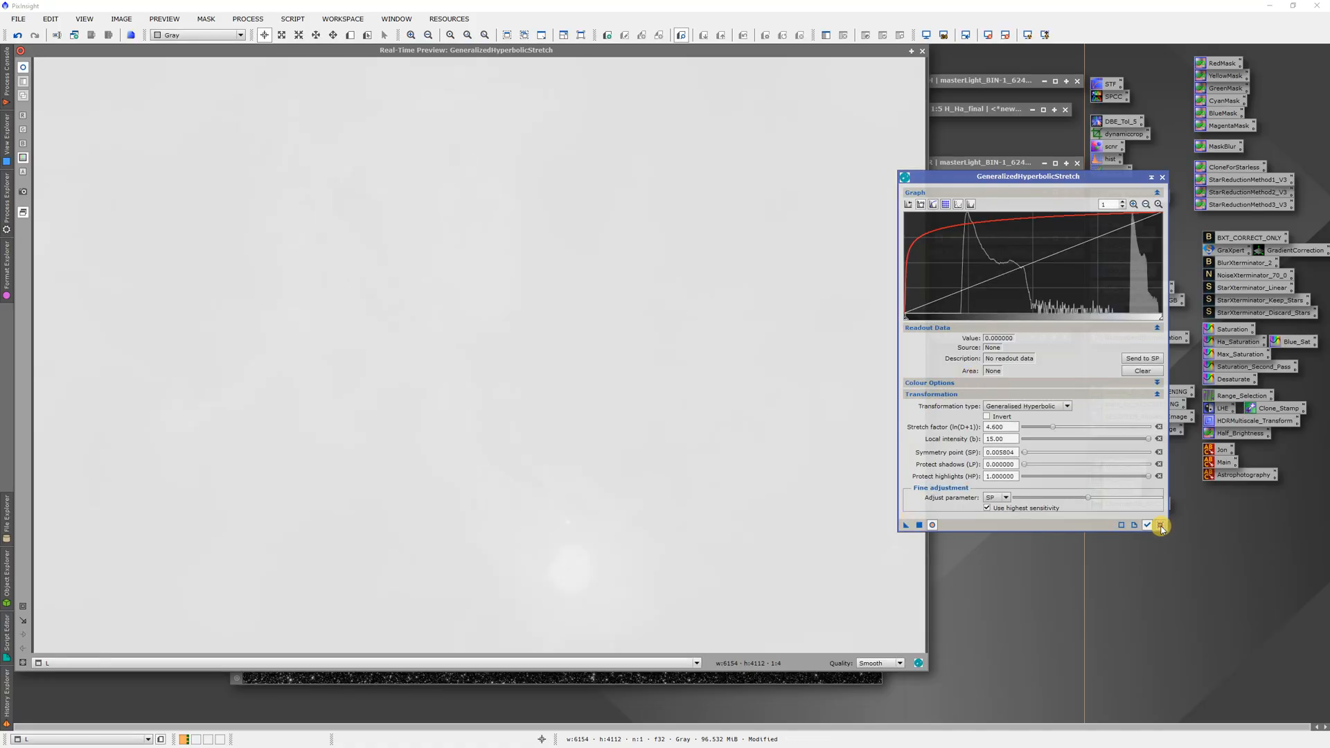
{"action": "left_click", "coordinate": [1160, 524]}
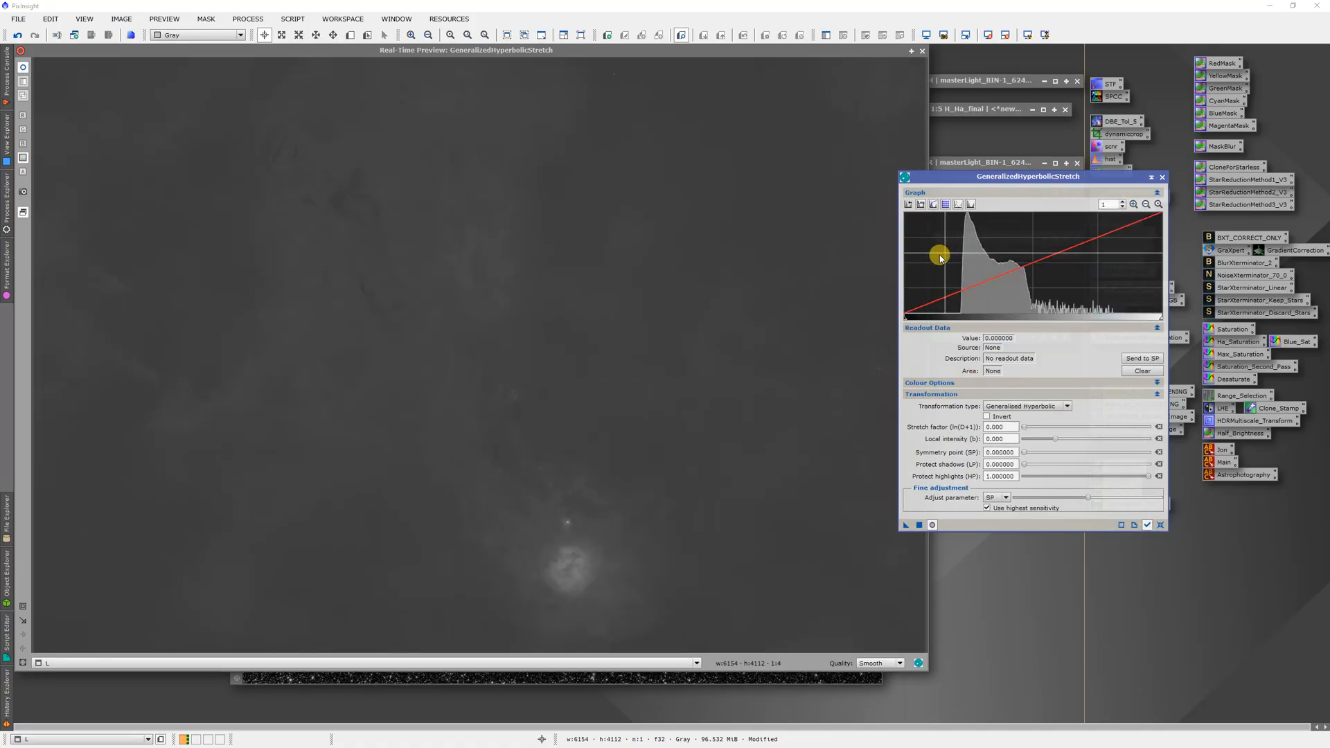
Apply a Linear transformation with the blackpoint at 0.210000 to L, and reset the settings.
{"action": "left_click", "coordinate": [1023, 405]}
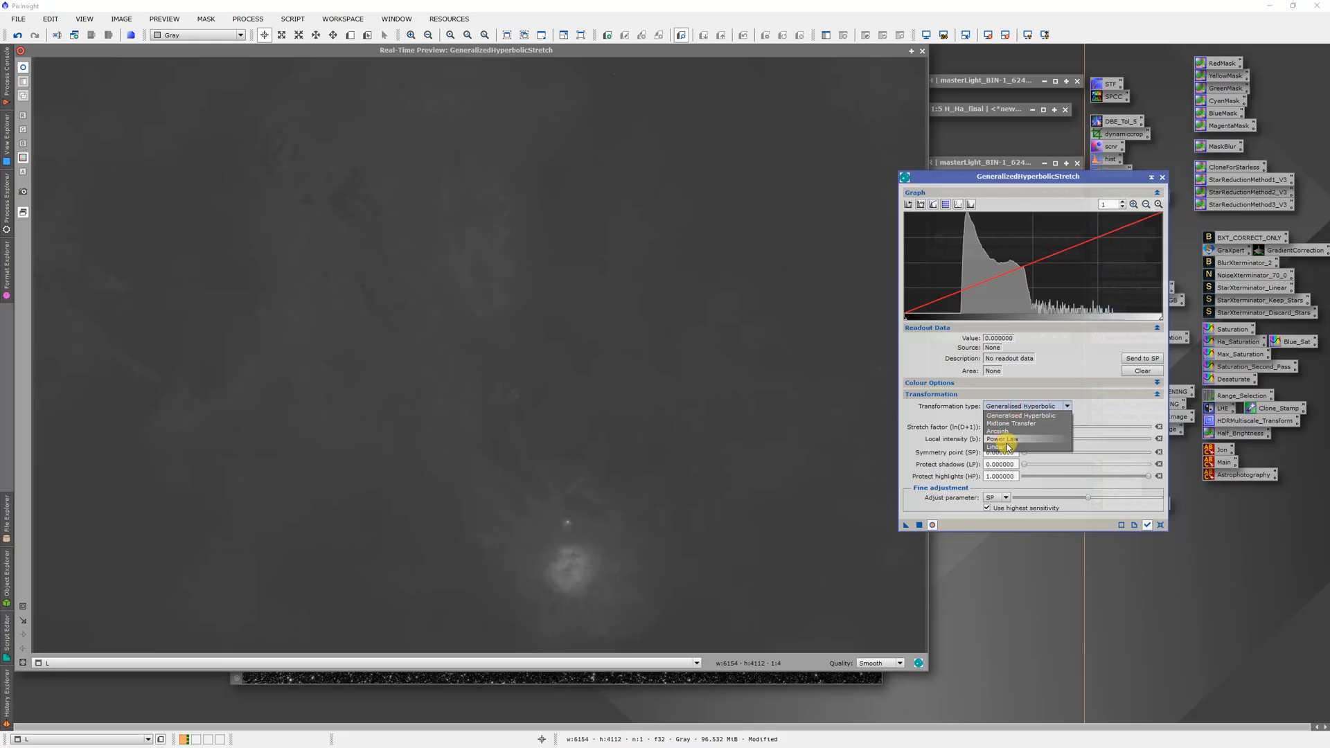
{"action": "left_click", "coordinate": [1004, 444]}
{"action": "left_click_drag", "start_coordinate": [1085, 427], "coordinate": [1097, 429]}
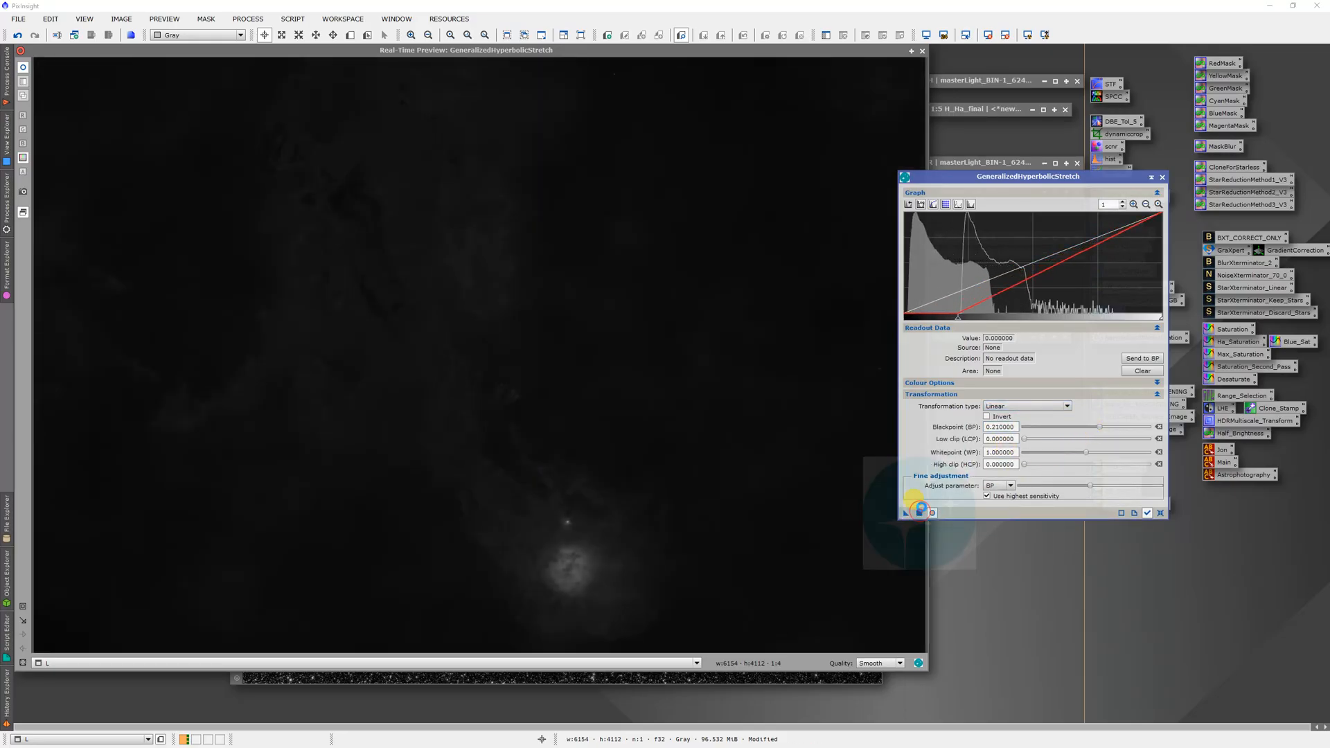
{"action": "left_click", "coordinate": [1147, 513]}
{"action": "left_click", "coordinate": [1159, 513]}
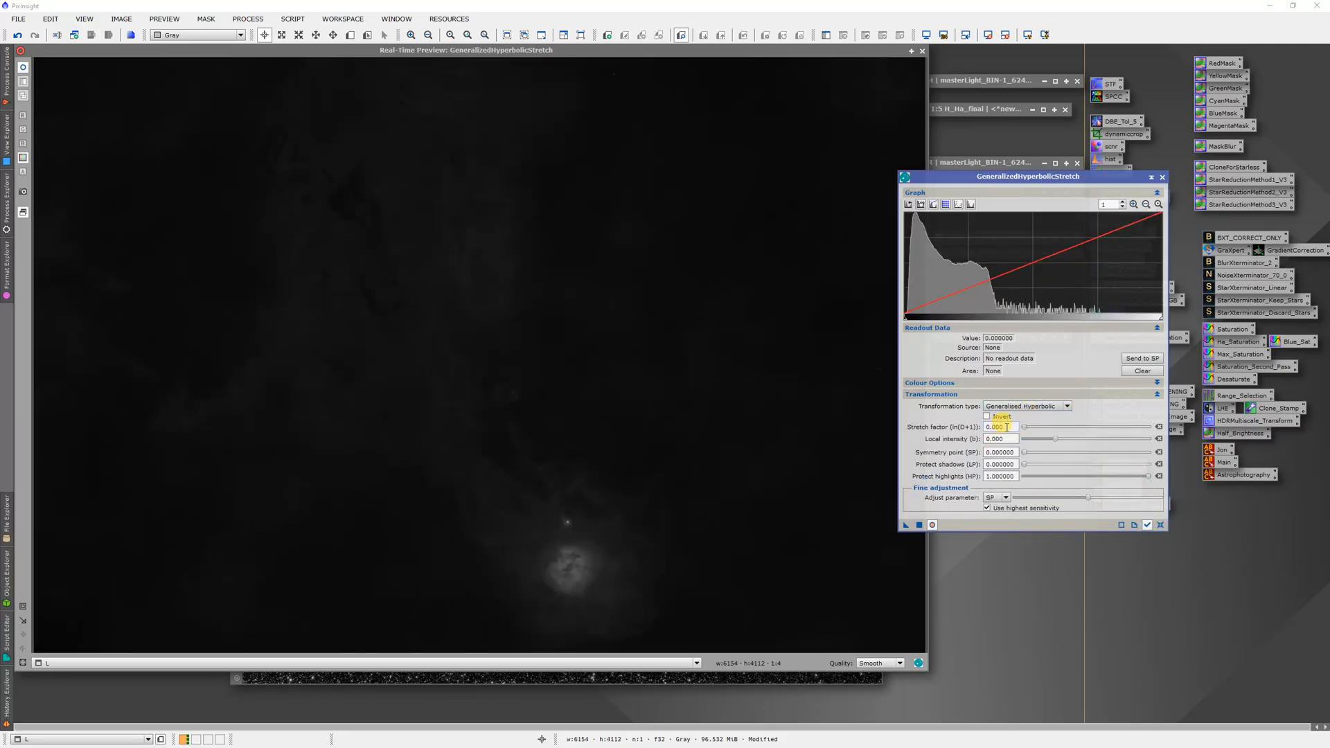
Set the local intensity to 10 and the stretch factor to 1.000 for another Generalised Hyperbolic stretch of L.
{"action": "key", "text": "Tab"}
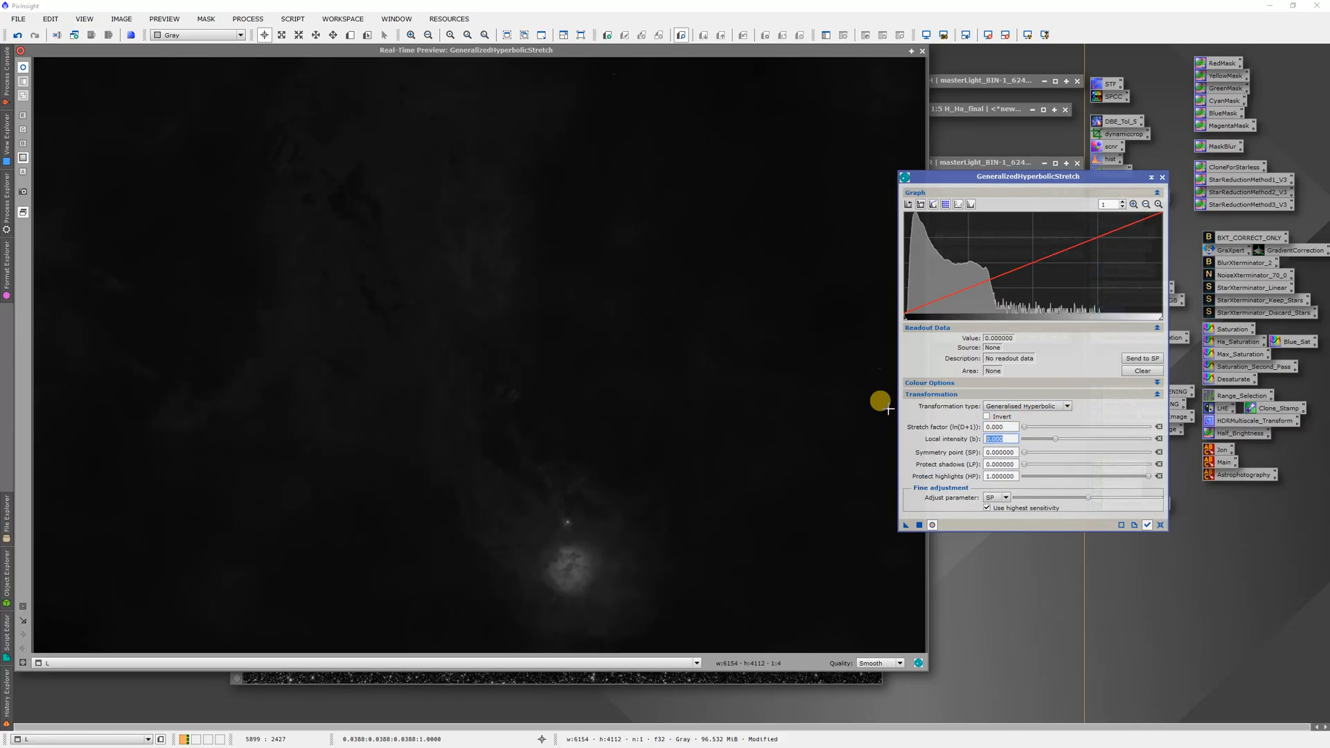
{"action": "key", "text": "Return"}
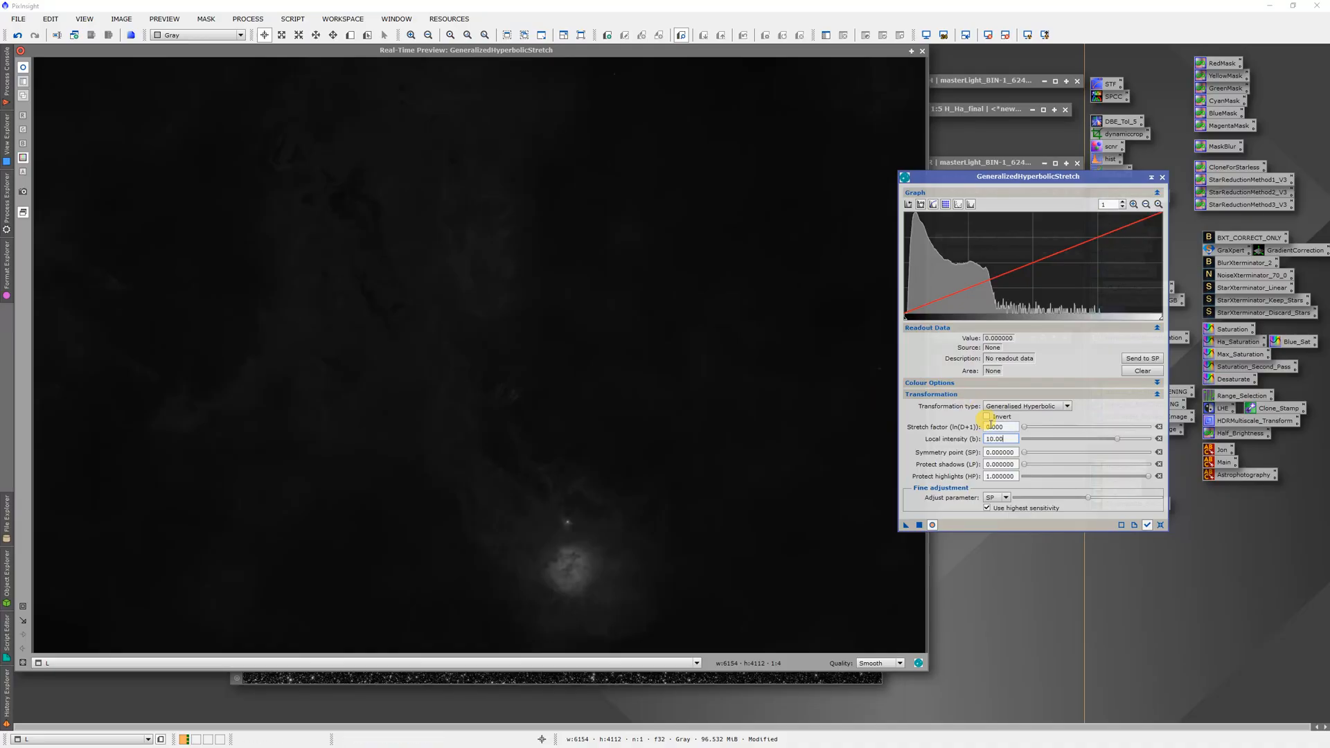
{"action": "left_click", "coordinate": [1005, 426]}
{"action": "type", "text": "1"}
{"action": "key", "text": "Return"}
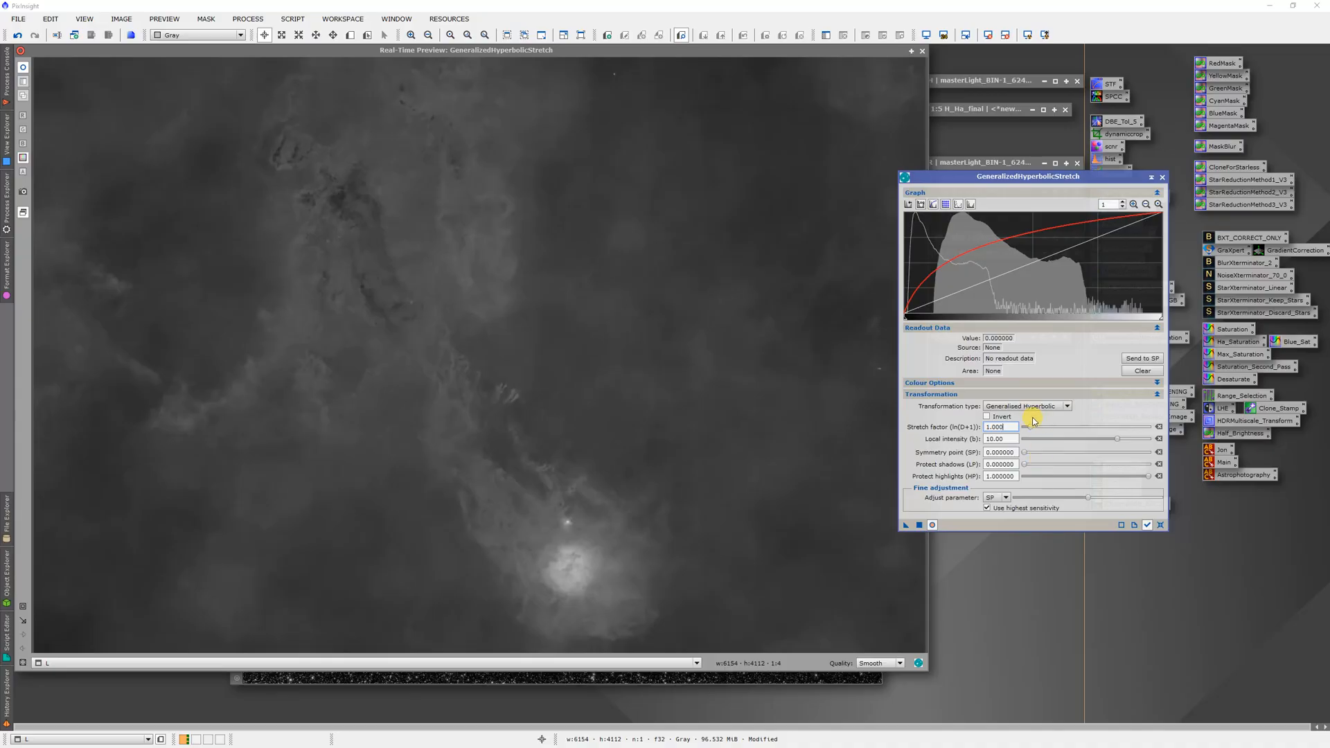
{"action": "left_click_drag", "start_coordinate": [1031, 428], "coordinate": [1030, 431]}
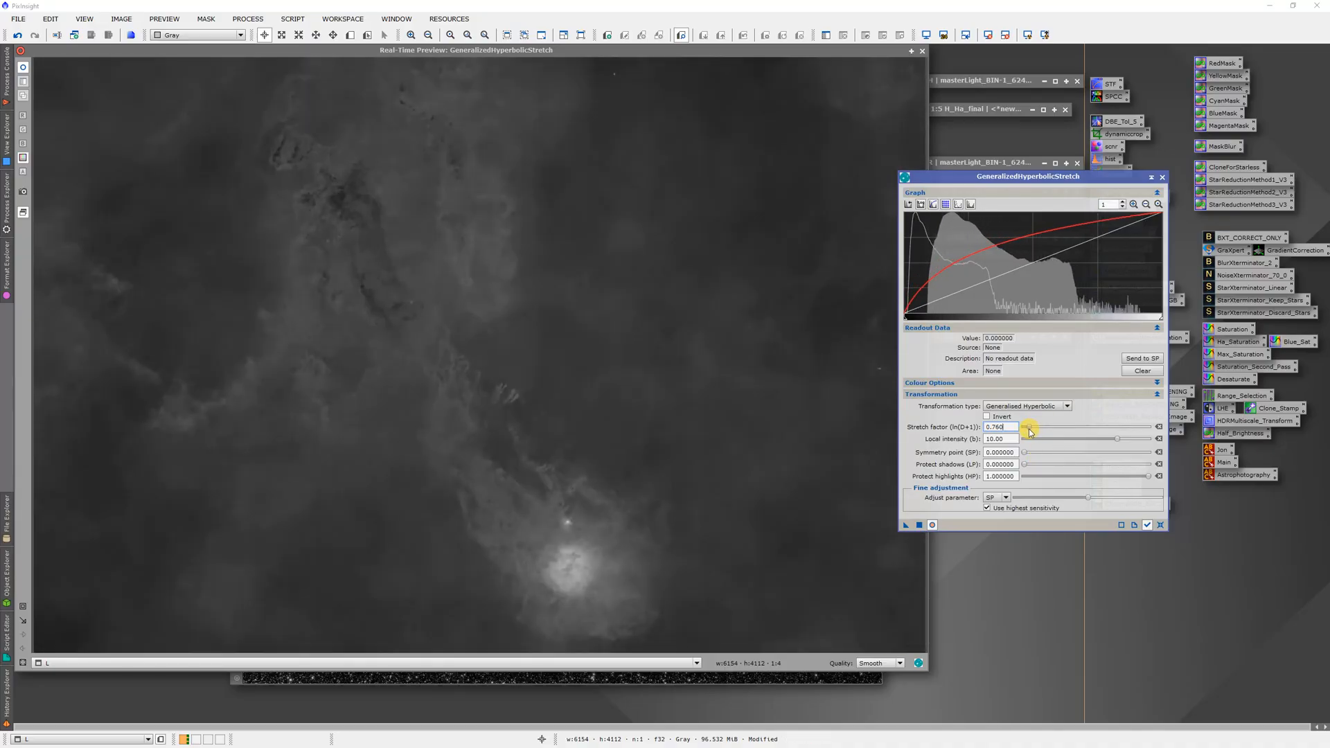
{"action": "left_click", "coordinate": [1017, 426]}
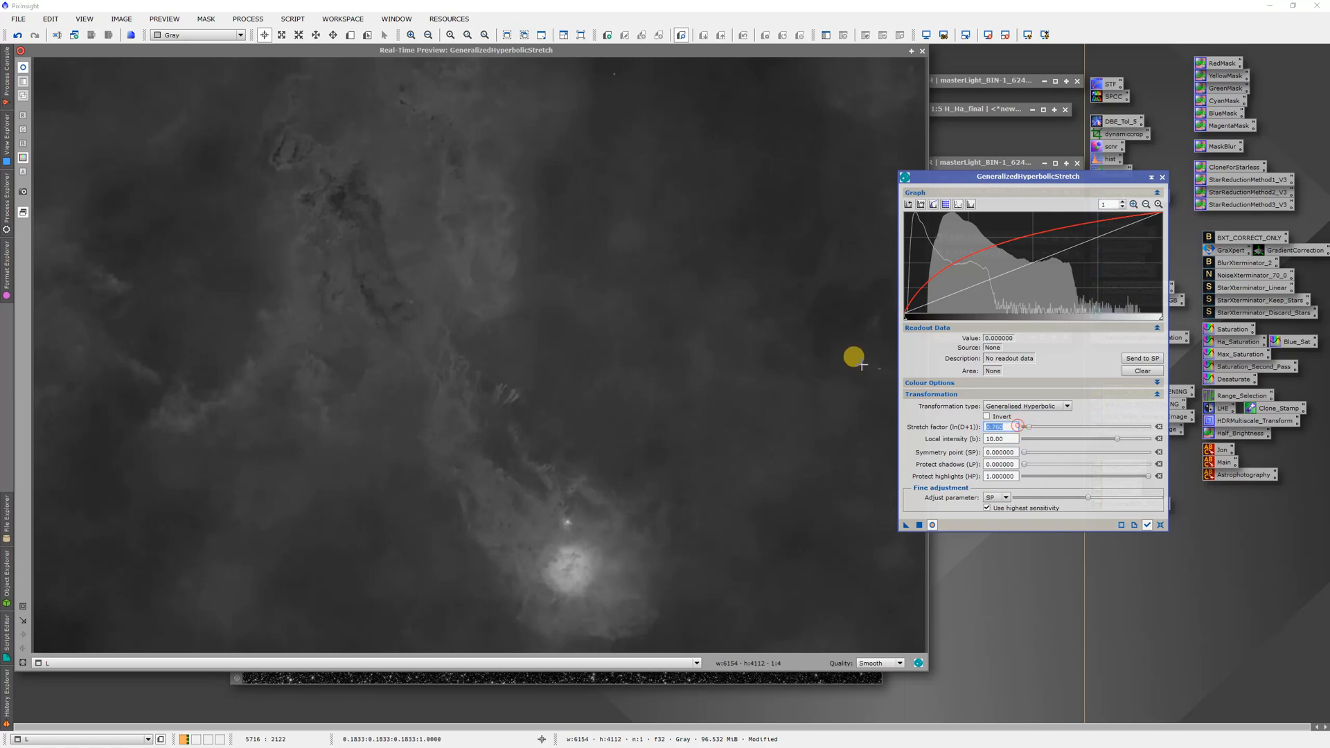
{"action": "type", "text": "1"}
{"action": "key", "text": "Return"}
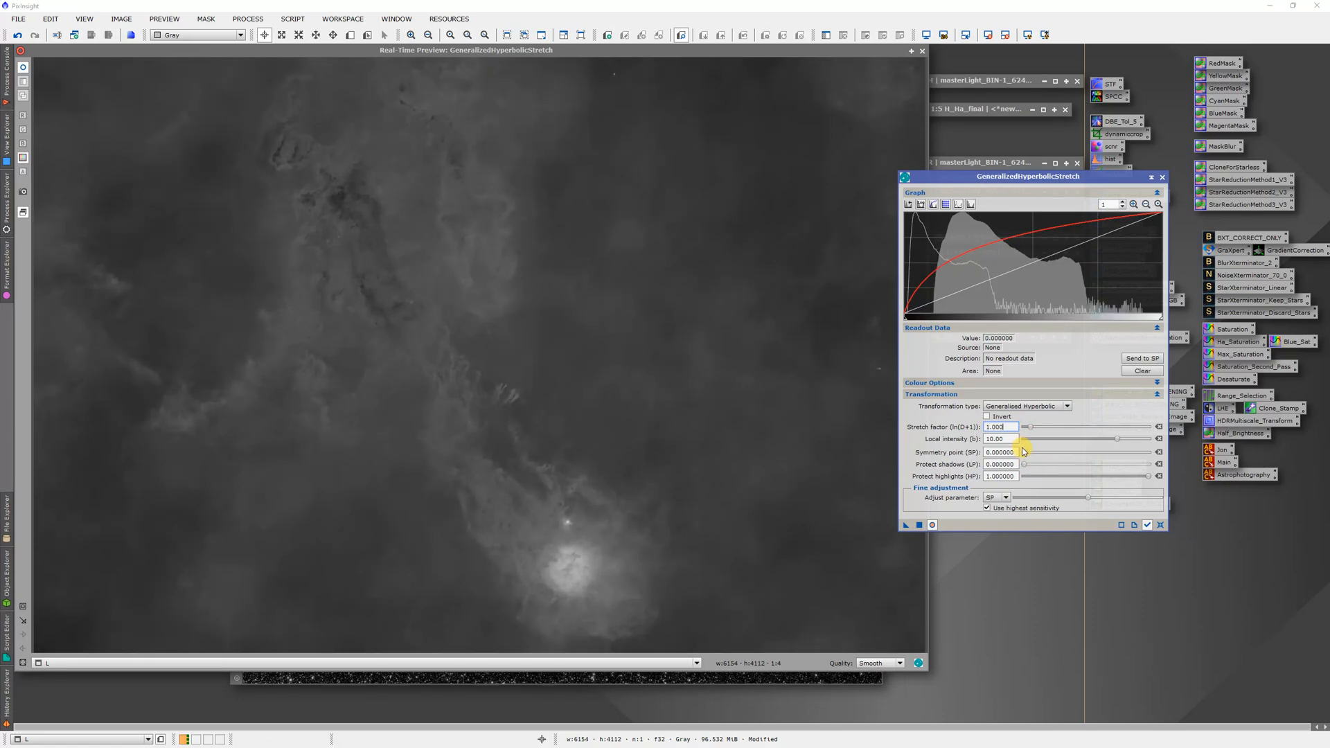
Set the symmetry point to 0.050000 and the local intensity to 9.390, then apply the stretch to L and reset the settings.
{"action": "left_click", "coordinate": [1017, 452]}
{"action": "type", "text": "0.05"}
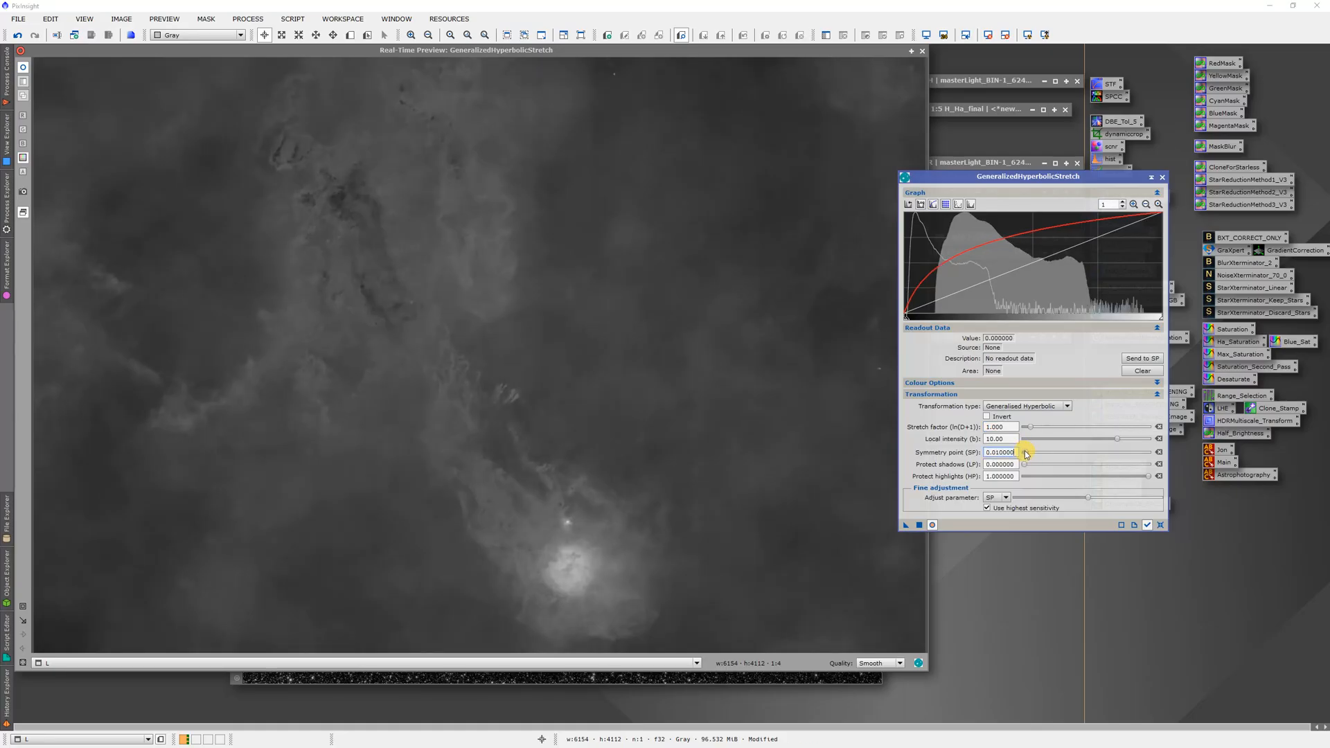
{"action": "key", "text": "Return"}
{"action": "left_click_drag", "start_coordinate": [1031, 453], "coordinate": [1030, 456]}
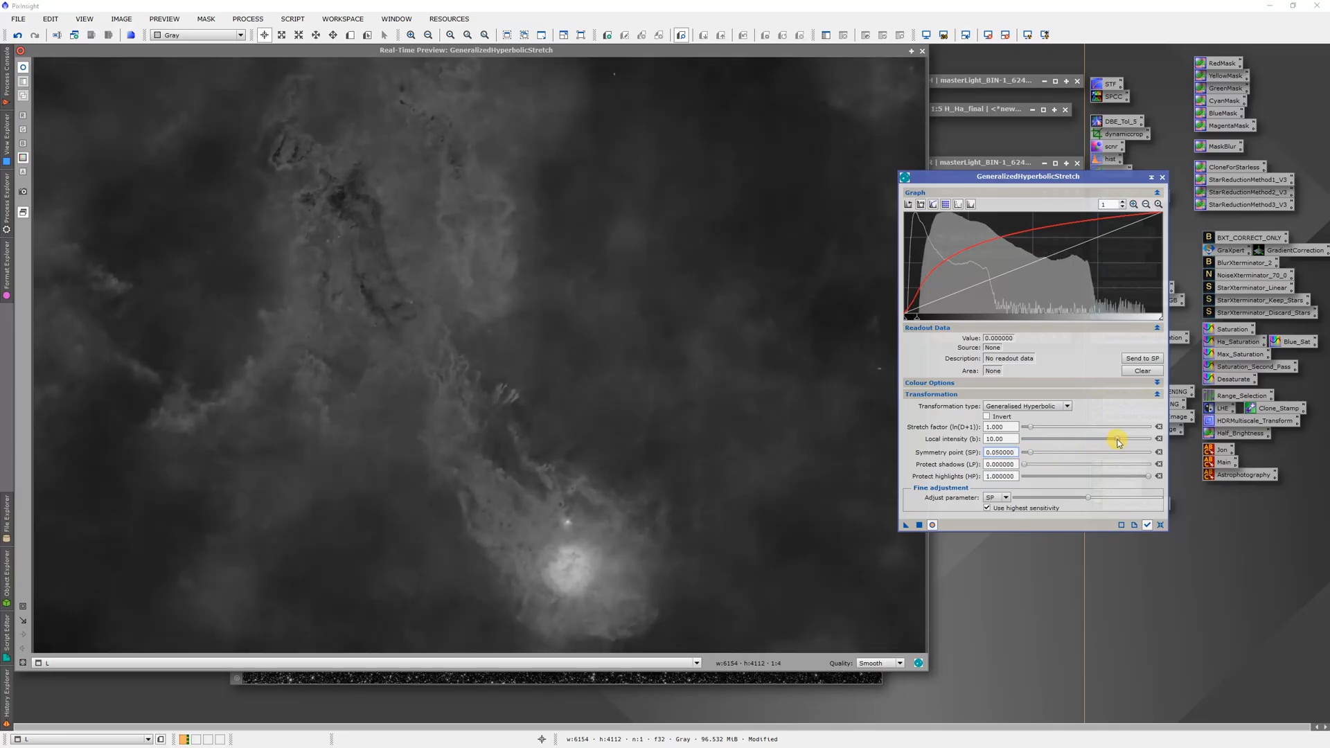
{"action": "mouse_move", "coordinate": [1117, 441]}
{"action": "left_mouse_down"}
{"action": "mouse_move", "coordinate": [1098, 437]}
{"action": "mouse_move", "coordinate": [1141, 444]}
{"action": "mouse_move", "coordinate": [1104, 443]}
{"action": "mouse_move", "coordinate": [1114, 448]}
{"action": "left_mouse_up"}
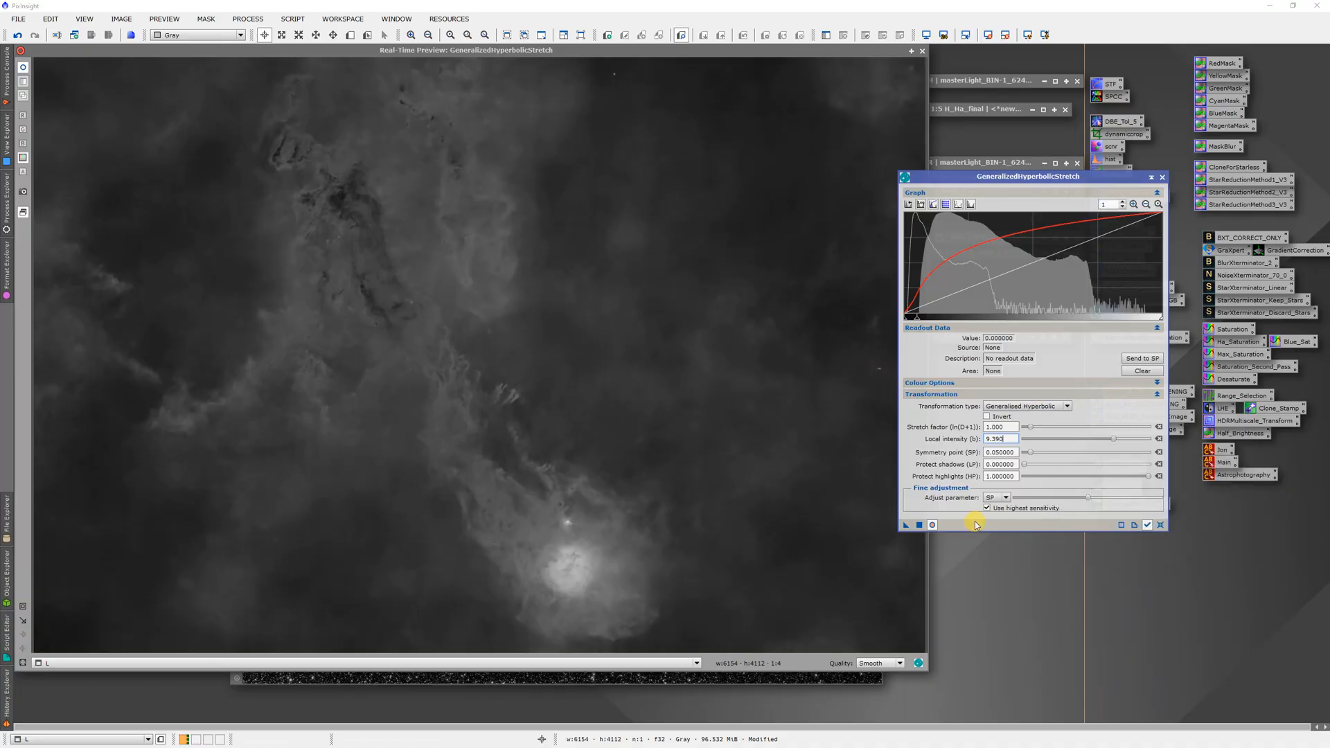
{"action": "left_click", "coordinate": [919, 524]}
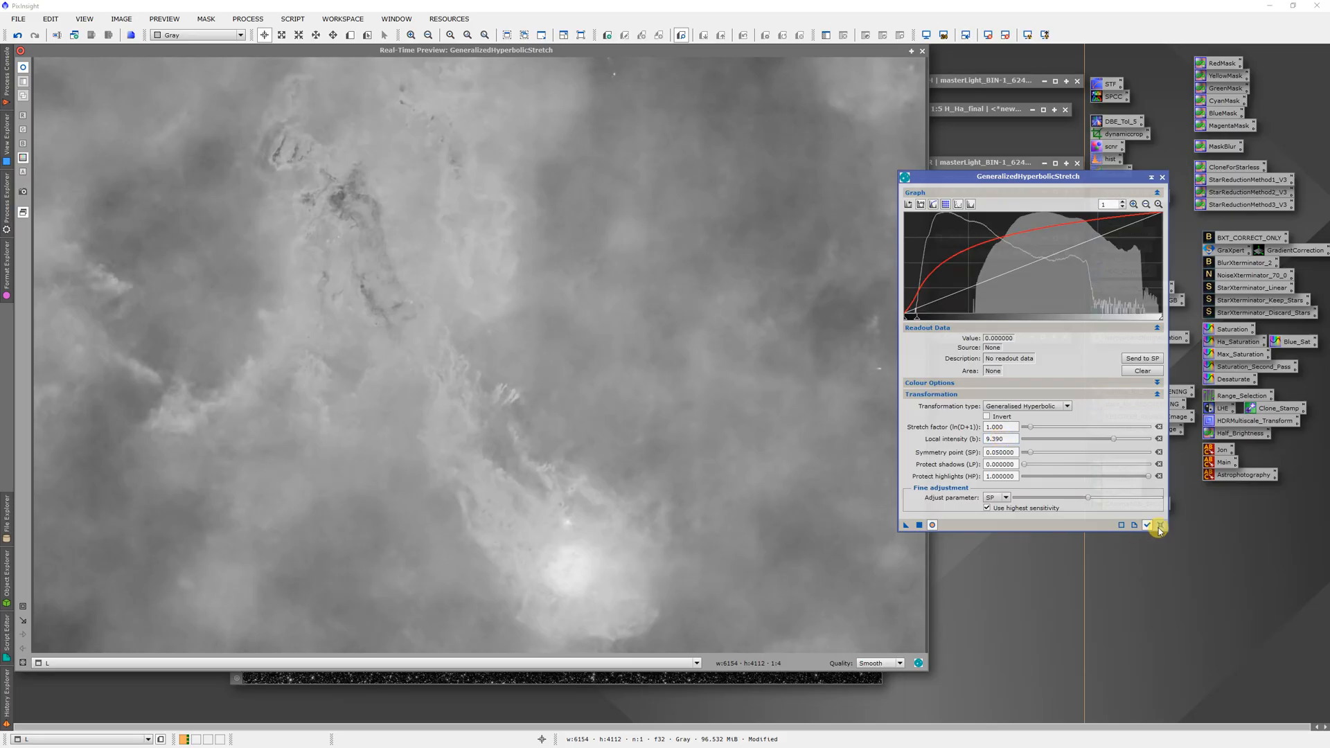
{"action": "left_click", "coordinate": [1160, 524]}
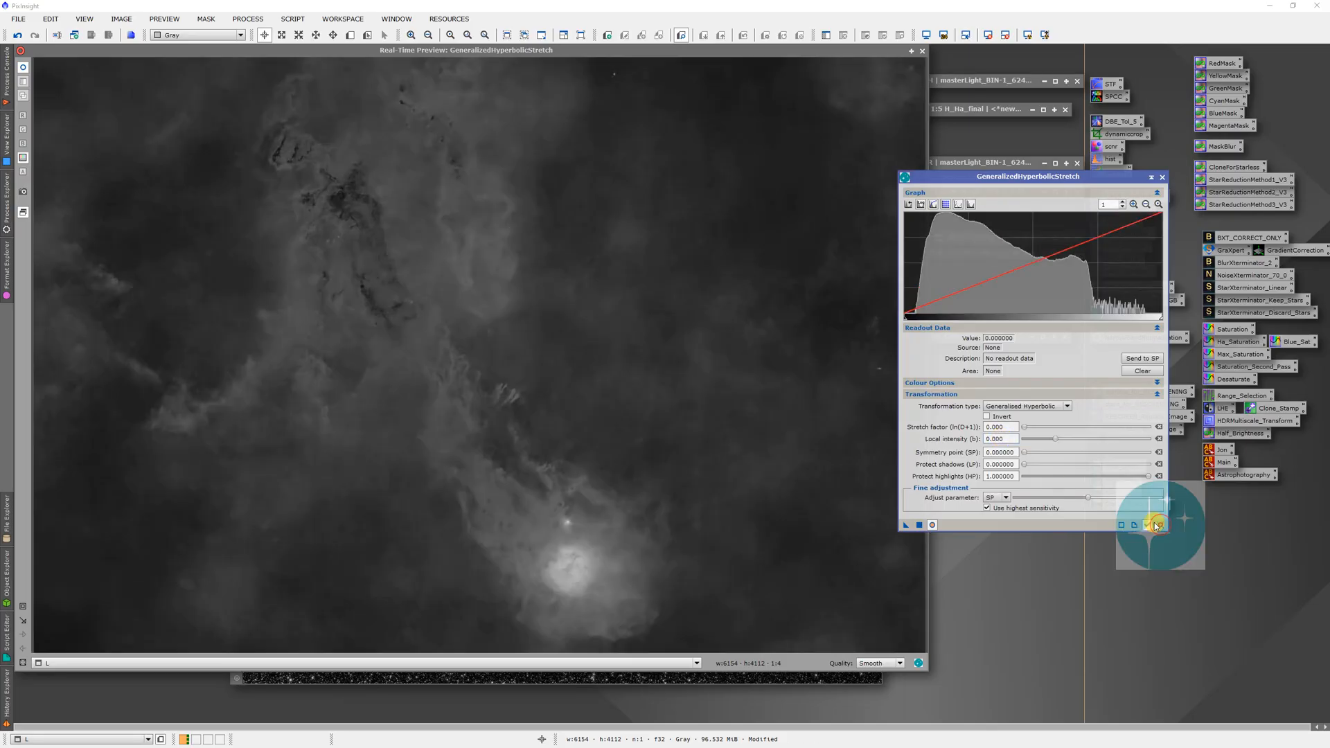
Apply a contrast stretch to L with stretch factor 1.000, symmetry point 0.430000 and local intensity 1.110, and reset the settings.
{"action": "double_click", "coordinate": [1008, 426]}
{"action": "type", "text": "1"}
{"action": "key", "text": "Return"}
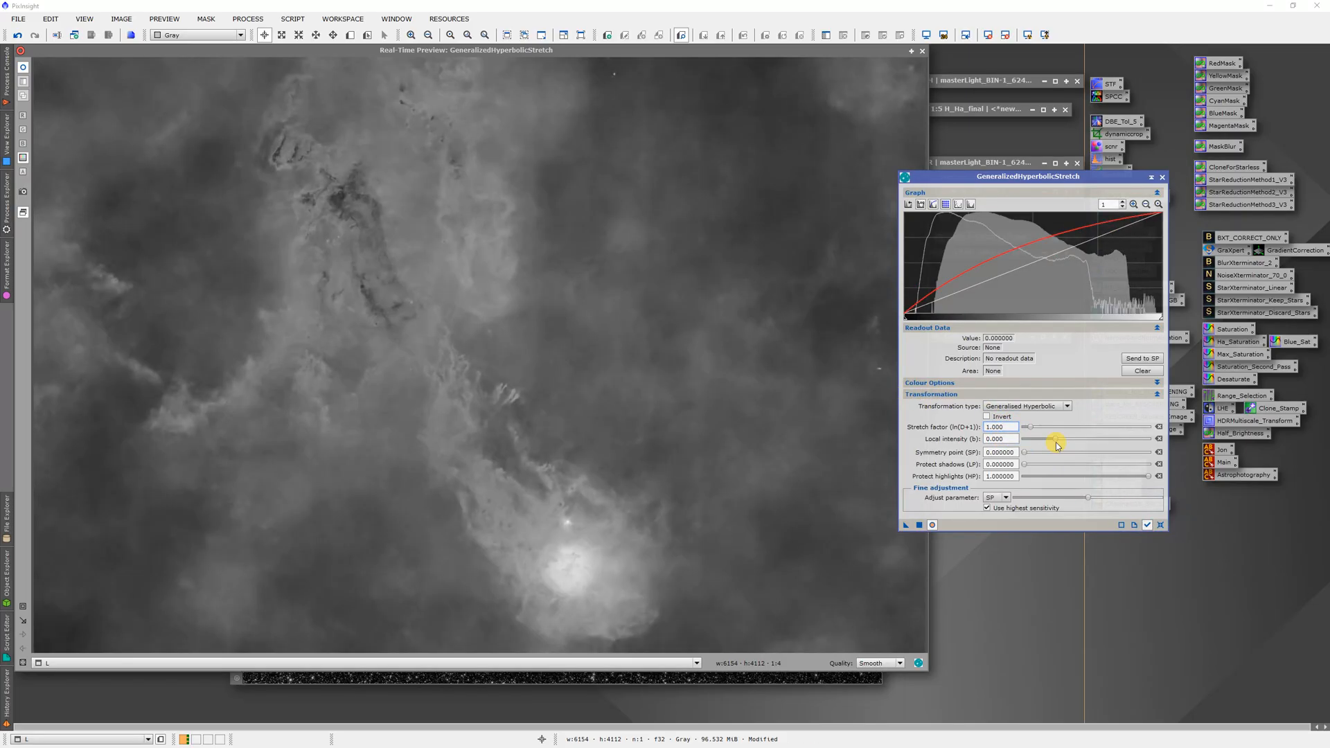
{"action": "left_click_drag", "start_coordinate": [1026, 454], "coordinate": [1078, 469]}
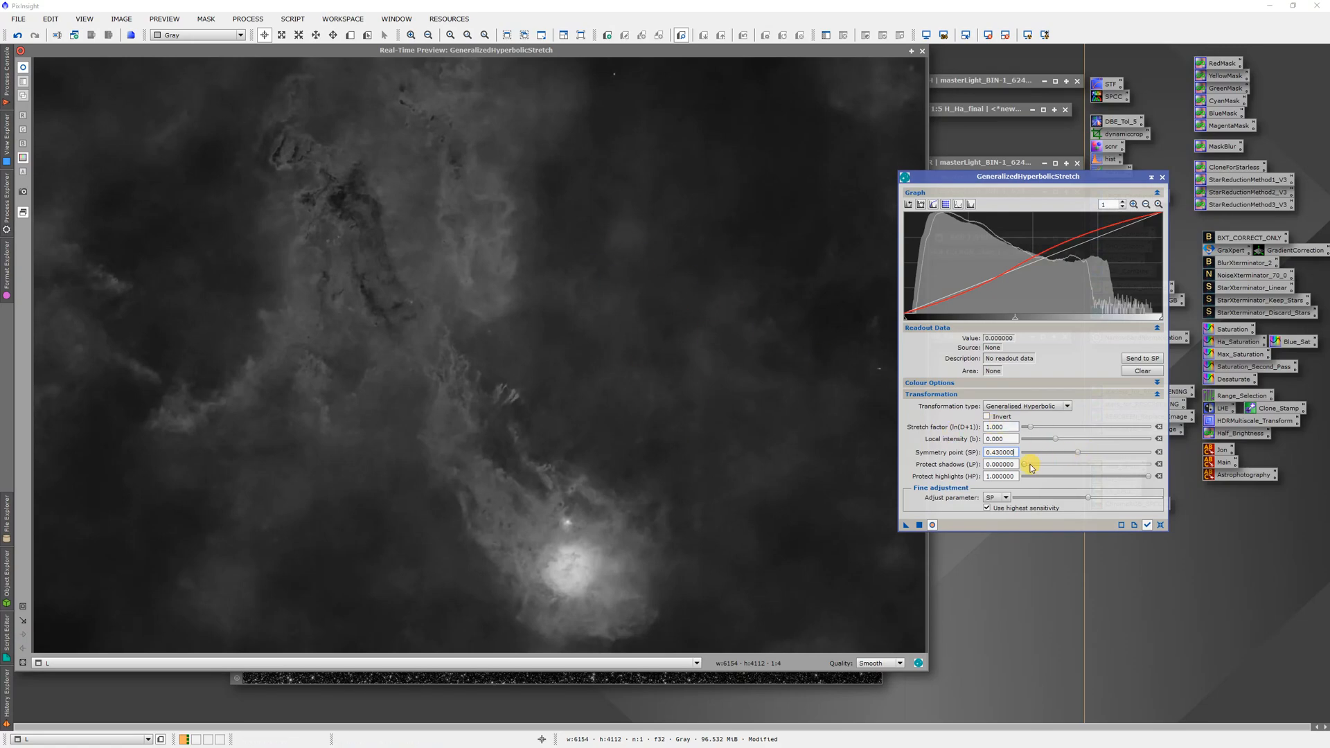
{"action": "mouse_move", "coordinate": [1056, 440]}
{"action": "left_mouse_down"}
{"action": "mouse_move", "coordinate": [1045, 448]}
{"action": "mouse_move", "coordinate": [1064, 455]}
{"action": "left_mouse_up"}
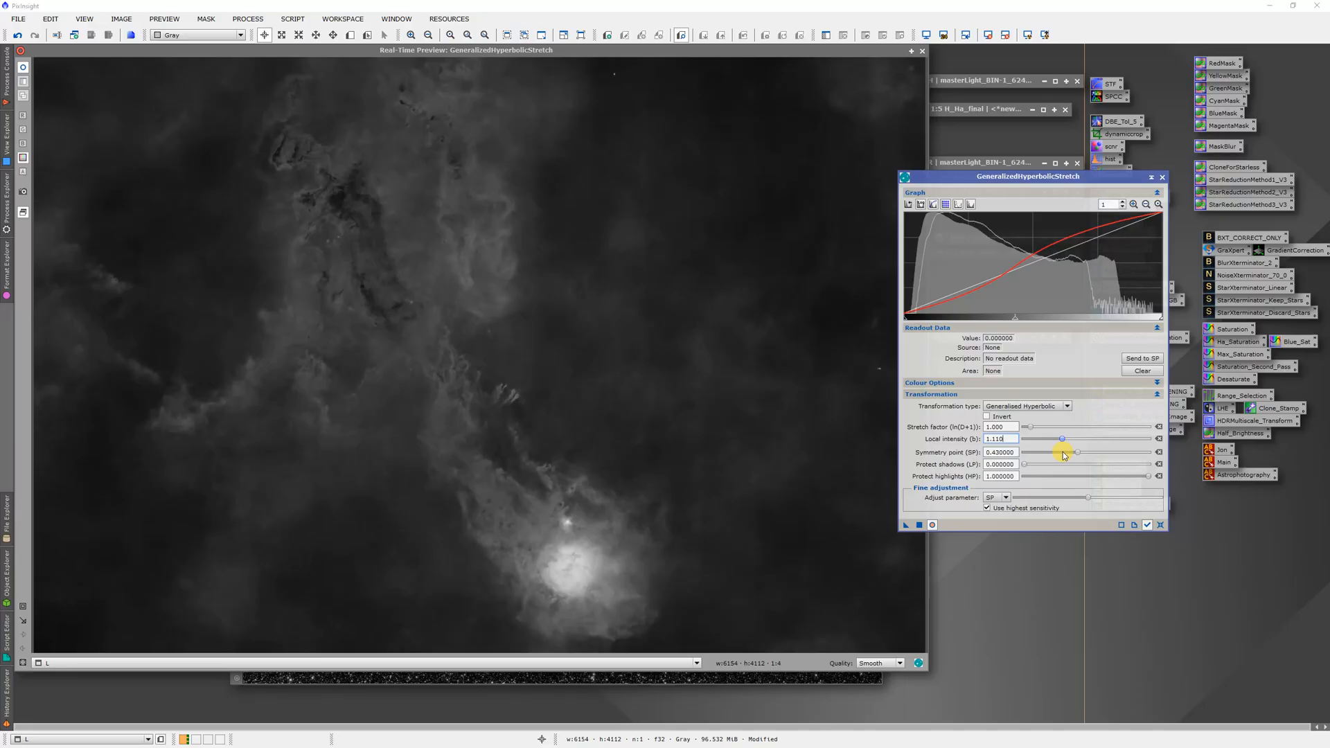
{"action": "left_click", "coordinate": [919, 524]}
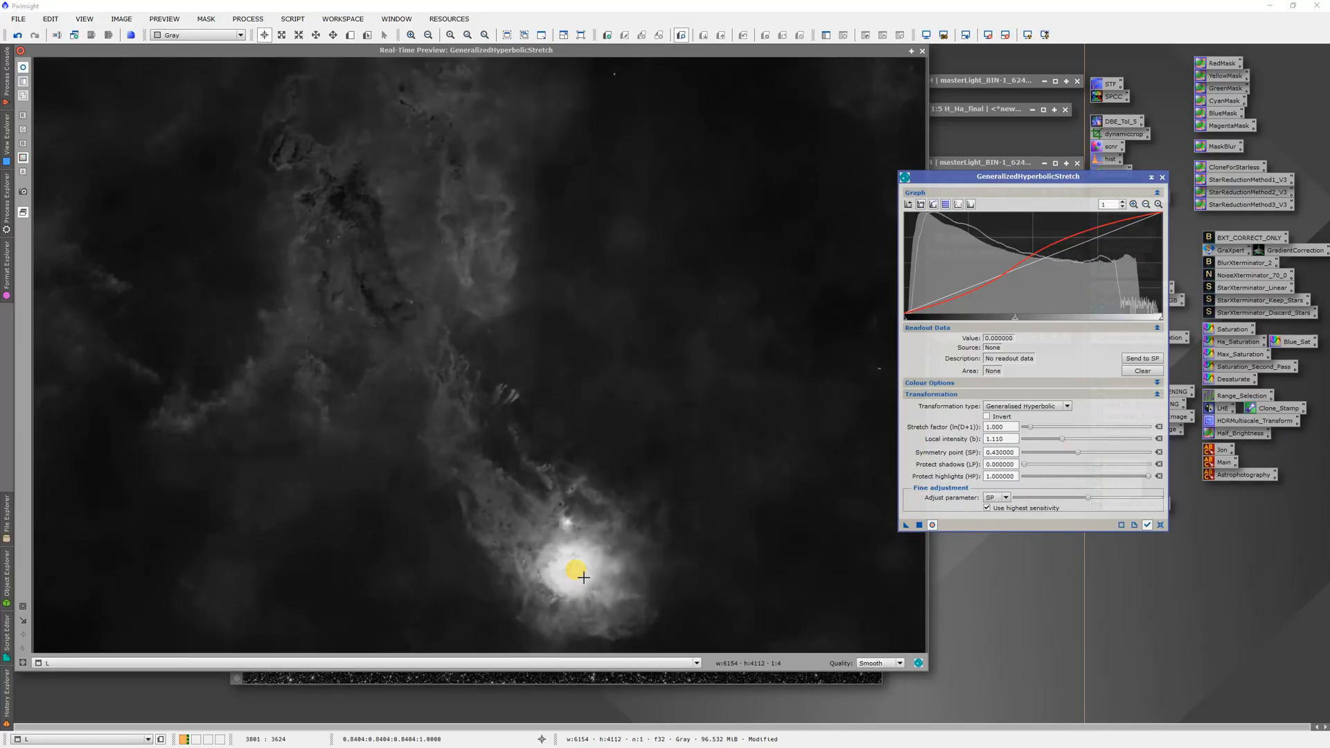
{"action": "left_click", "coordinate": [1160, 524]}
Sample several points in the bright nebula core of L and examine where they fall on the histogram.
{"action": "left_click", "coordinate": [576, 574]}
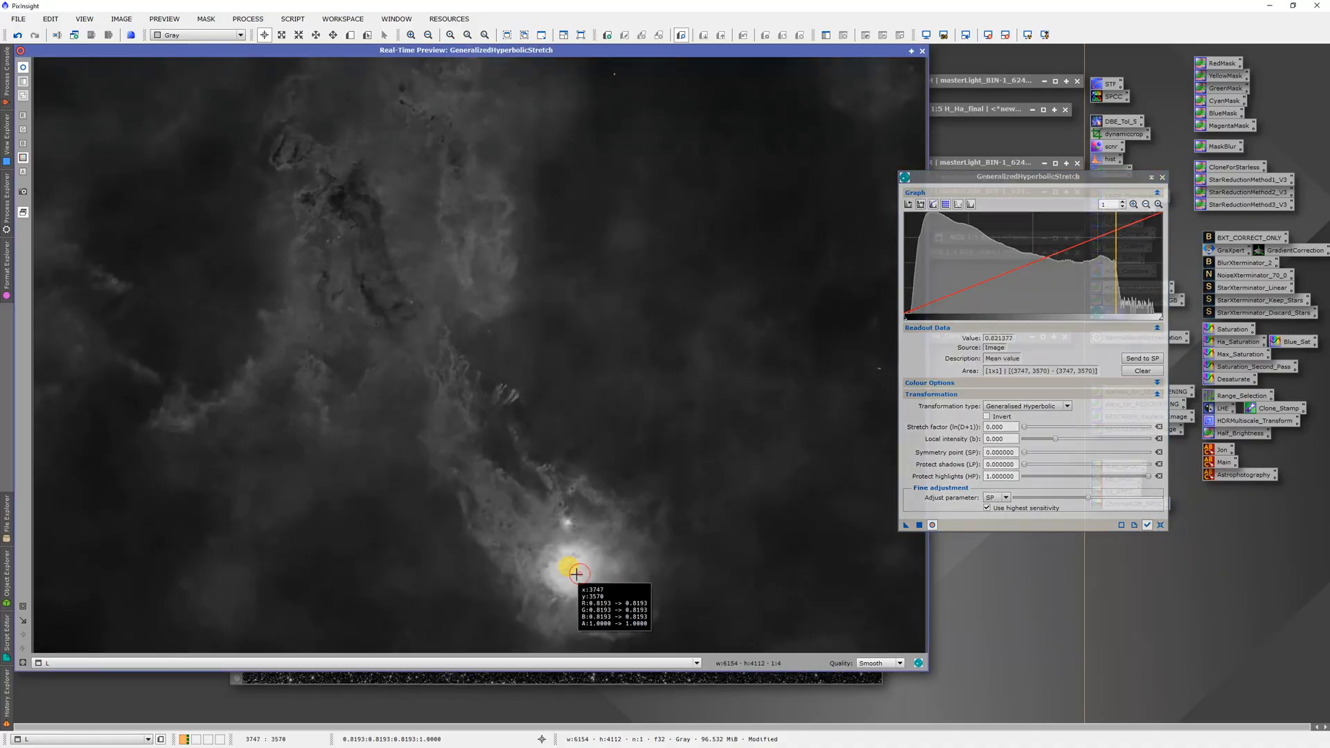
{"action": "left_click_drag", "start_coordinate": [576, 573], "coordinate": [561, 580]}
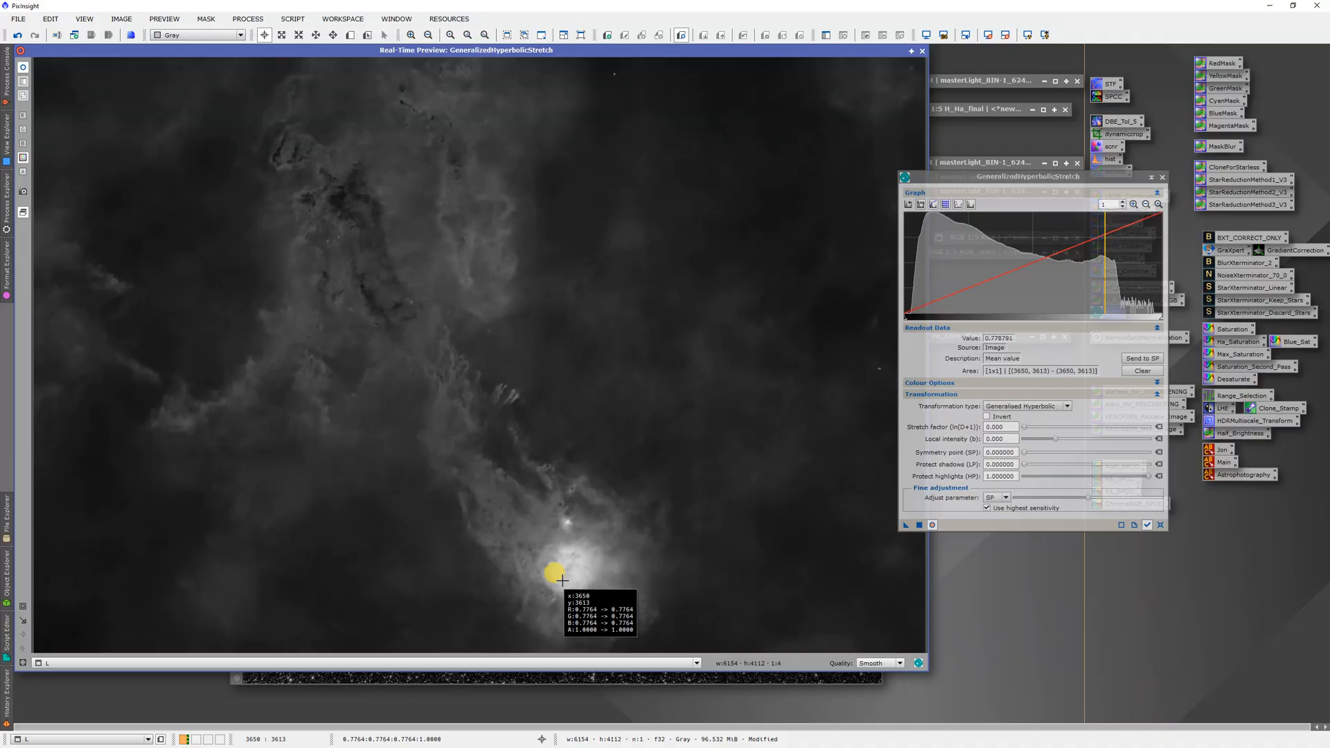
{"action": "mouse_move", "coordinate": [561, 580]}
{"action": "left_mouse_down"}
{"action": "mouse_move", "coordinate": [576, 559]}
{"action": "mouse_move", "coordinate": [559, 573]}
{"action": "left_mouse_up"}
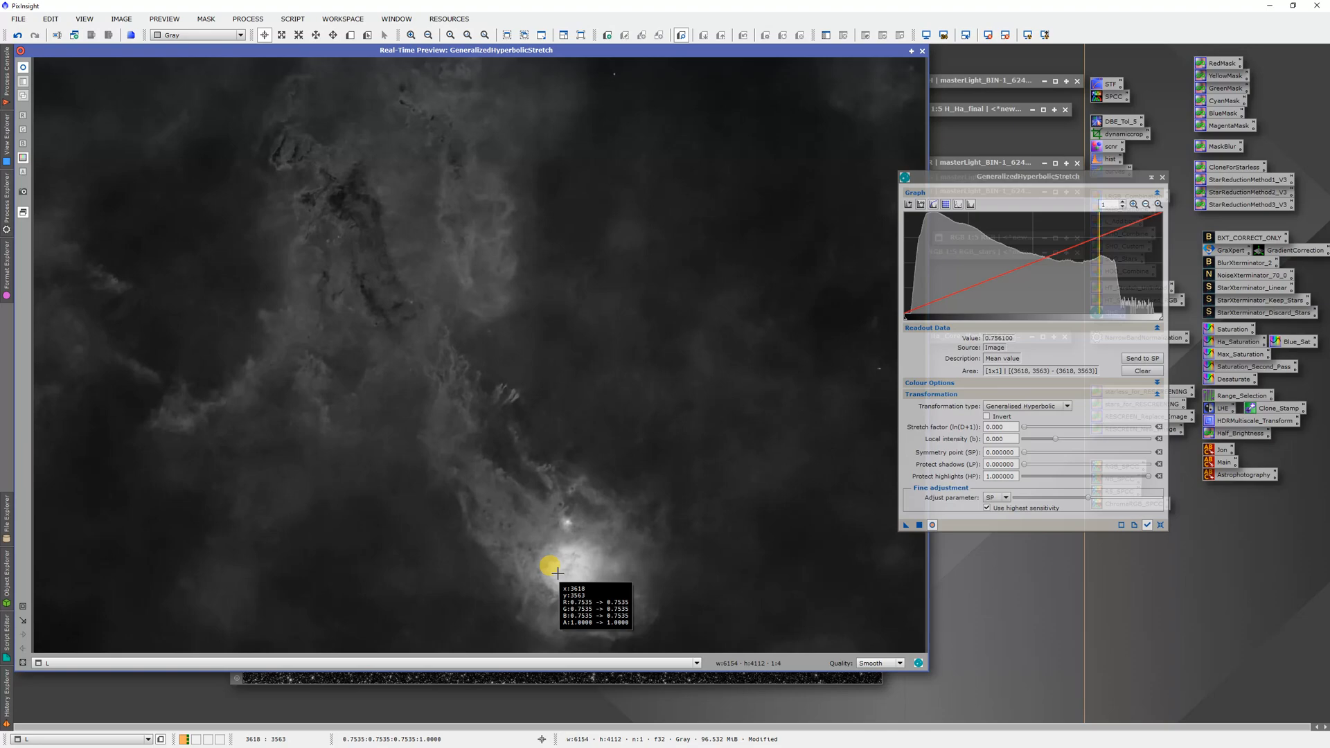
{"action": "mouse_move", "coordinate": [558, 573]}
{"action": "left_mouse_down"}
{"action": "mouse_move", "coordinate": [566, 523]}
{"action": "mouse_move", "coordinate": [567, 575]}
{"action": "left_mouse_up"}
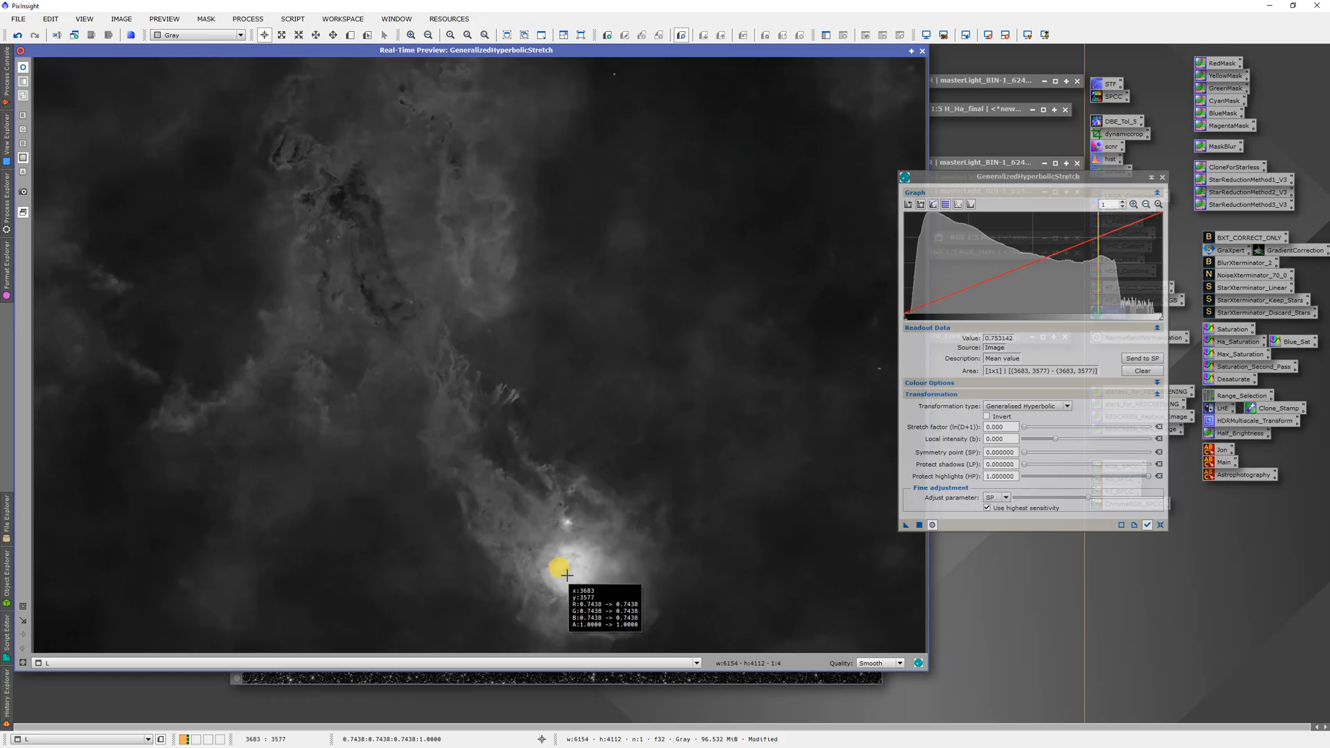
{"action": "left_click_drag", "start_coordinate": [567, 575], "coordinate": [567, 575]}
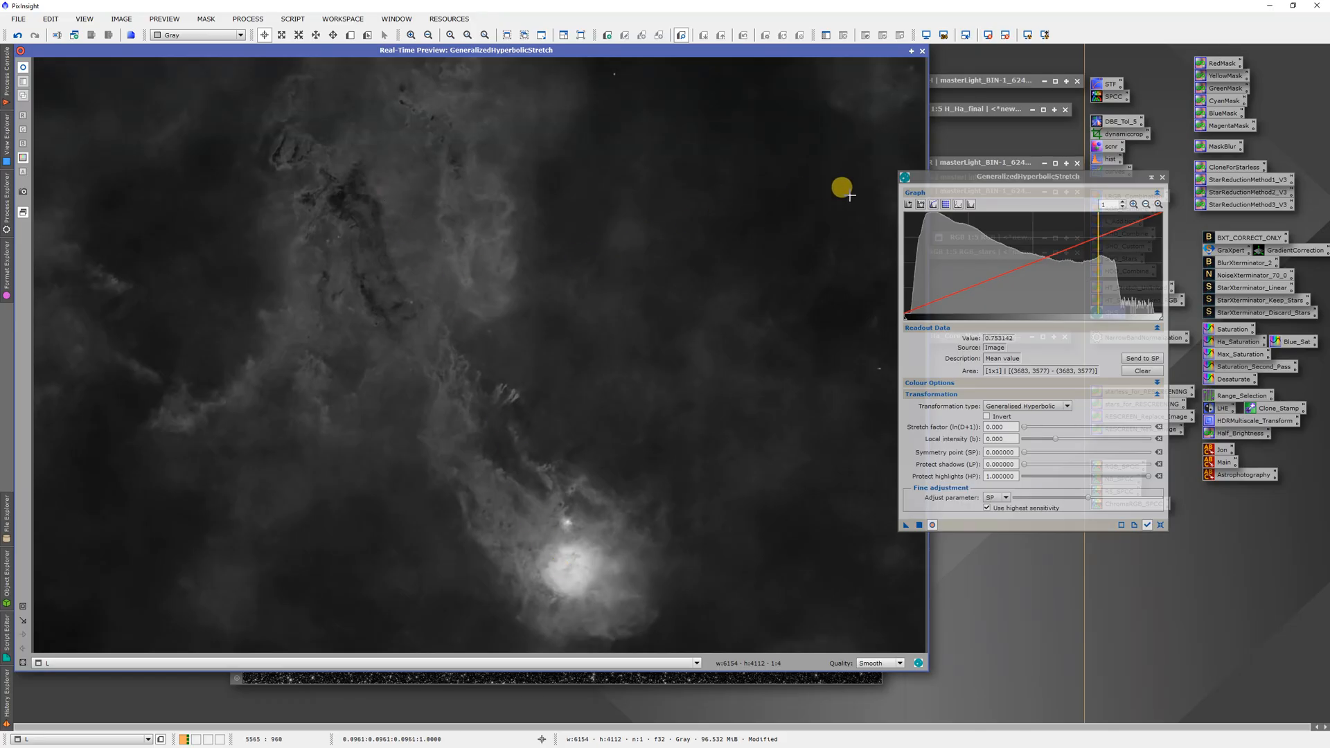
{"action": "left_click", "coordinate": [1162, 179]}
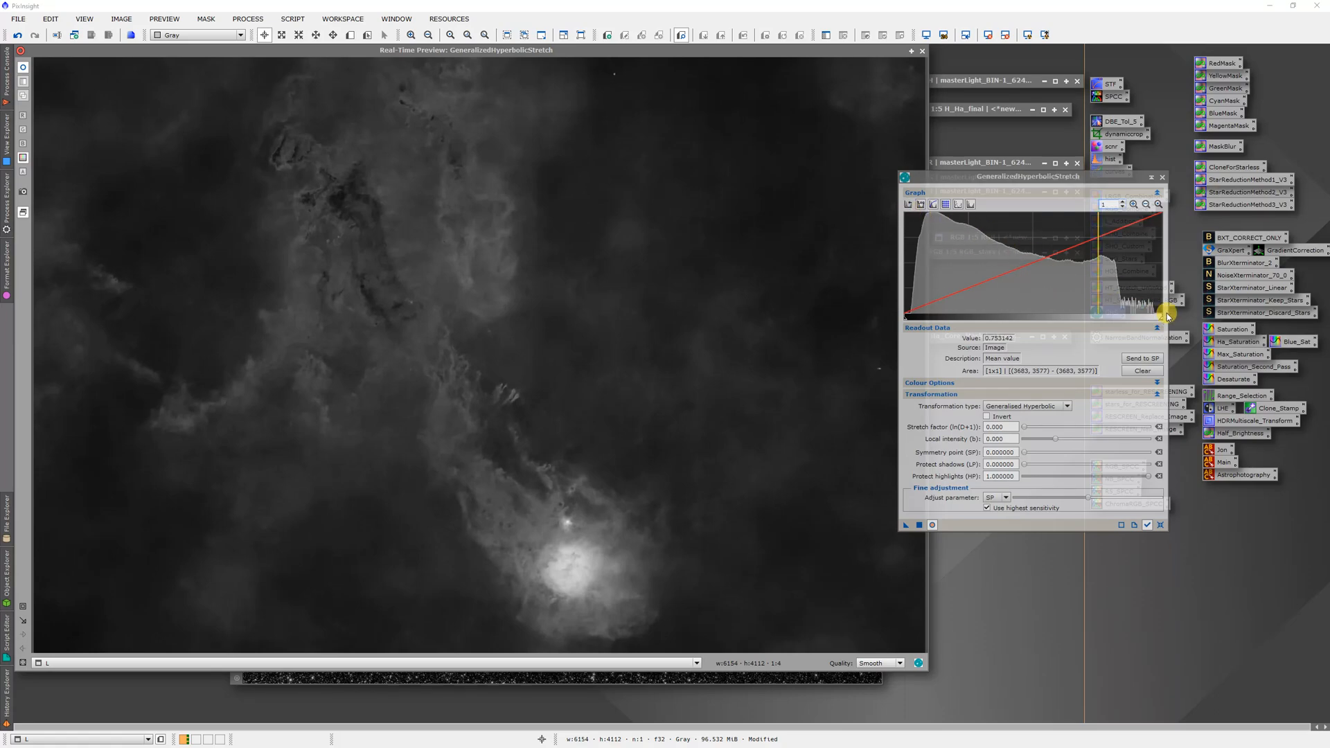
{"action": "mouse_move", "coordinate": [1161, 313]}
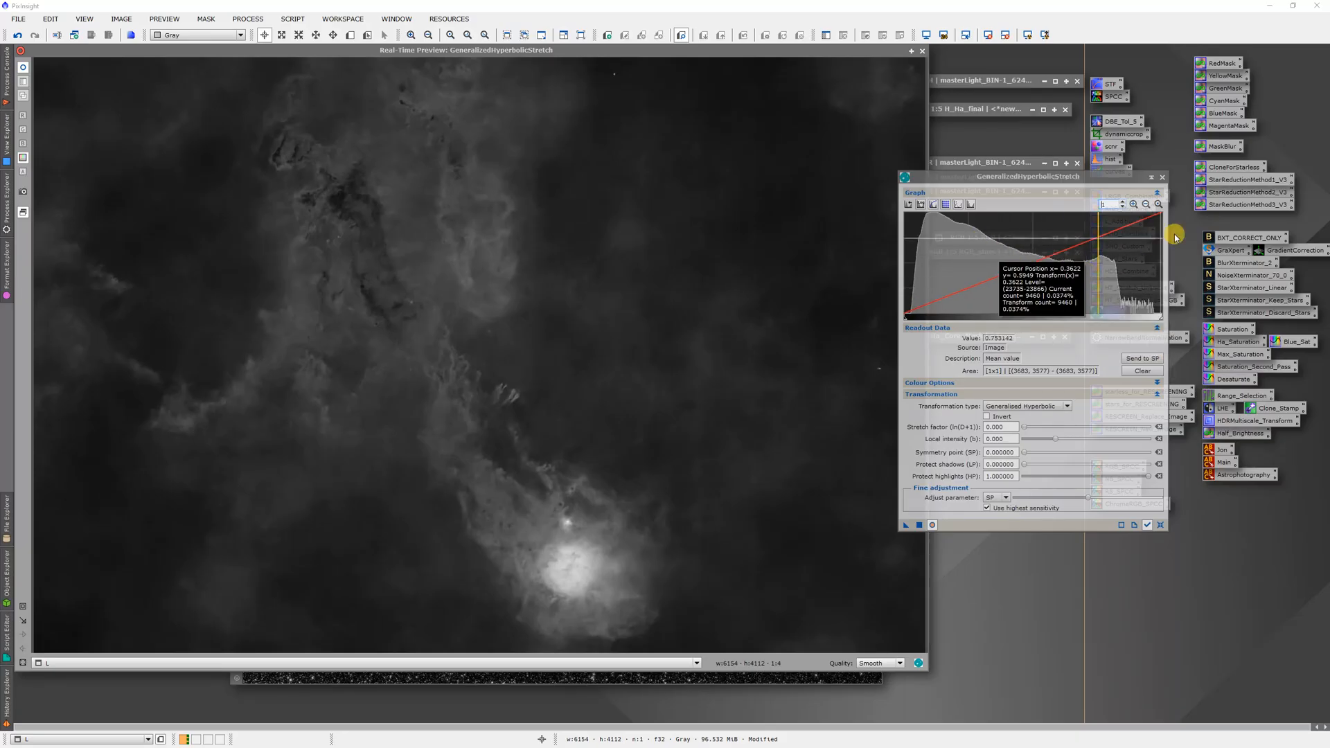
Close GeneralizedHyperbolicStretch and the real-time preview, and enlarge the L image window.
{"action": "left_click", "coordinate": [1163, 179]}
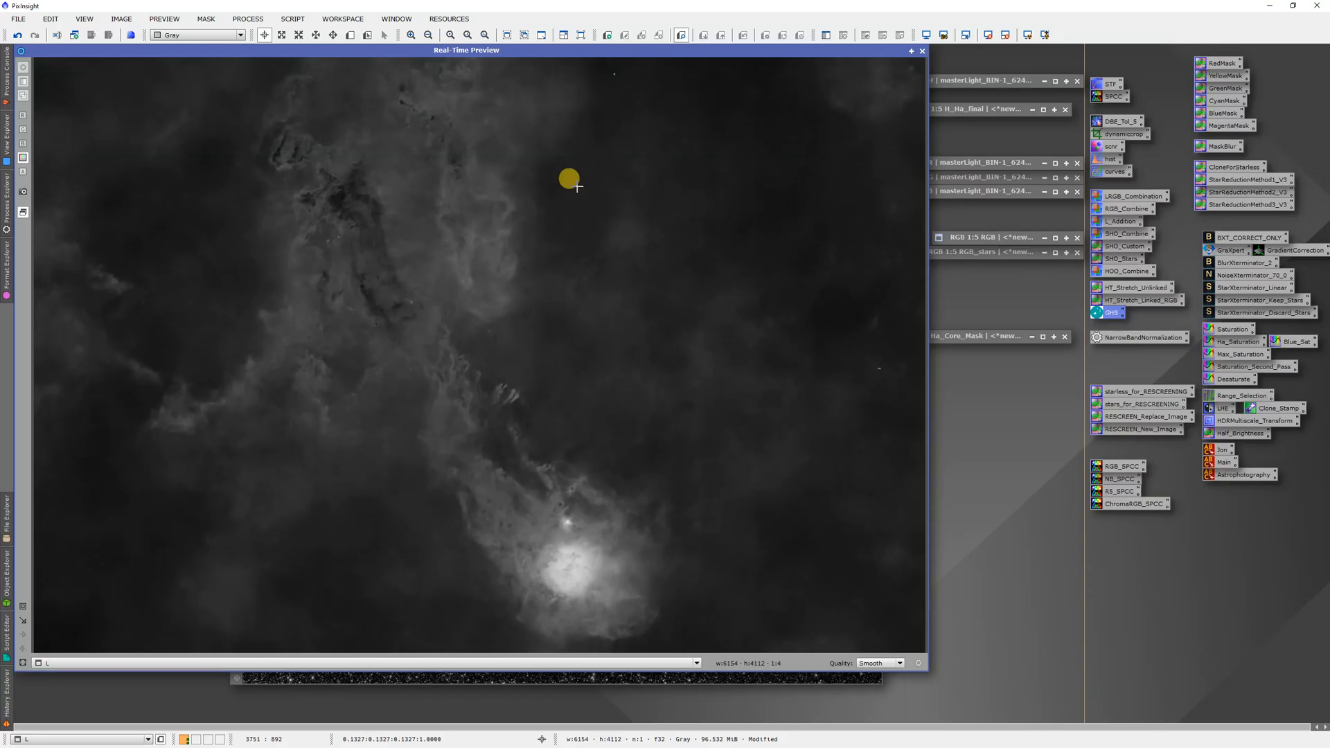
{"action": "left_click", "coordinate": [922, 50]}
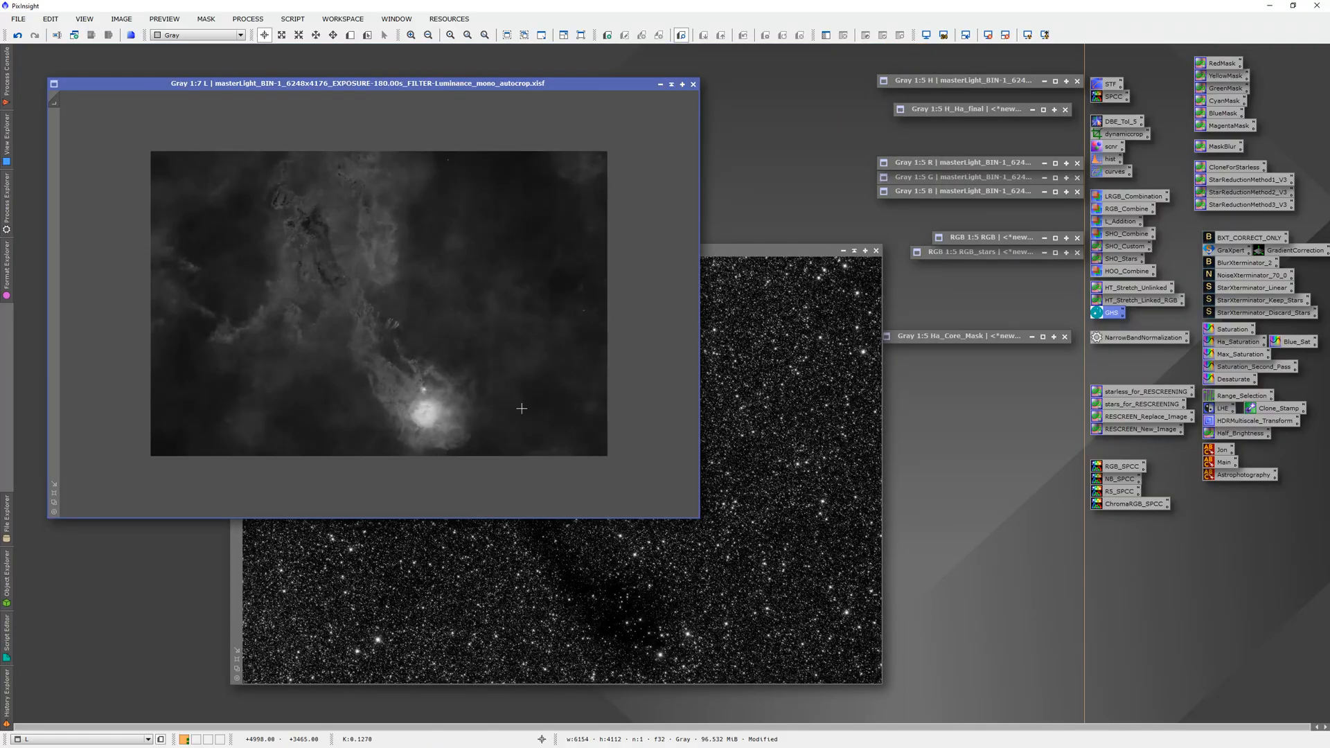
{"action": "left_click_drag", "start_coordinate": [696, 514], "coordinate": [839, 650]}
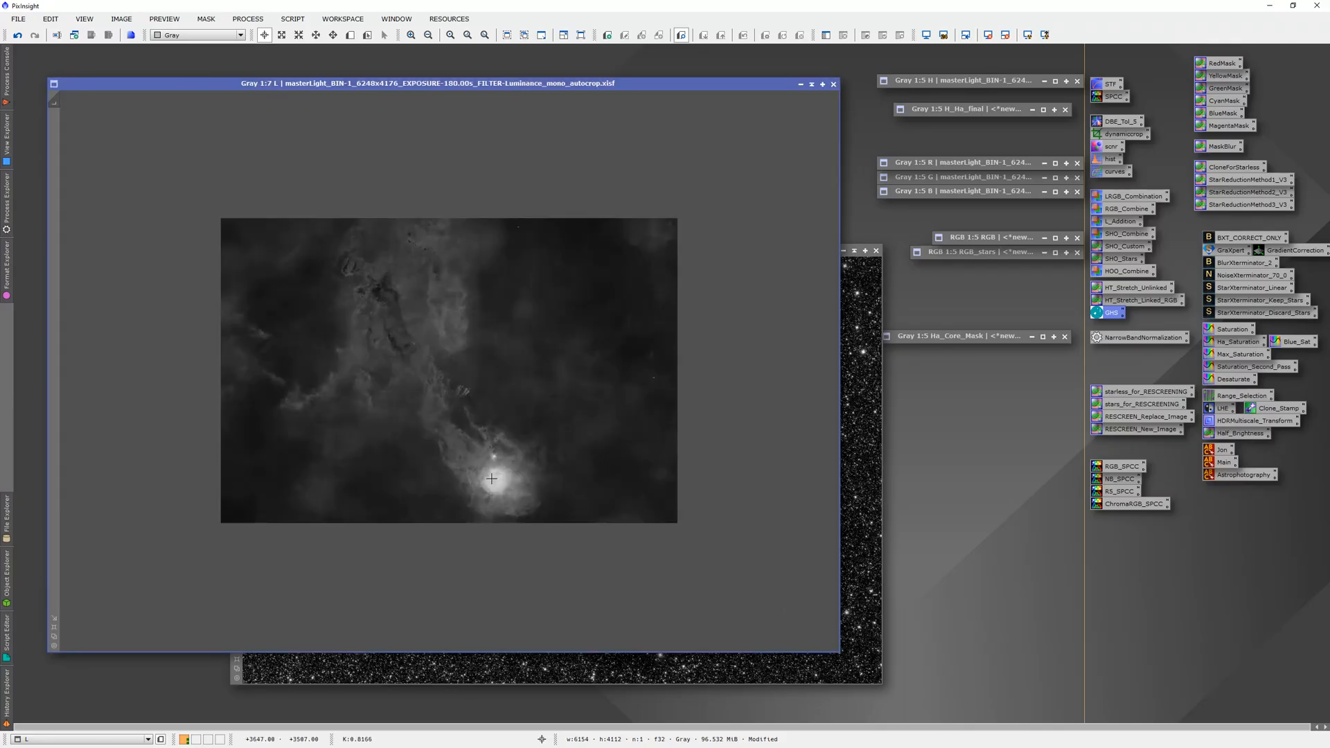
Invert Ha_Core_Mask, apply it as a mask to L, and minimize the mask window.
{"action": "double_click", "coordinate": [950, 336]}
{"action": "right_click", "coordinate": [606, 369]}
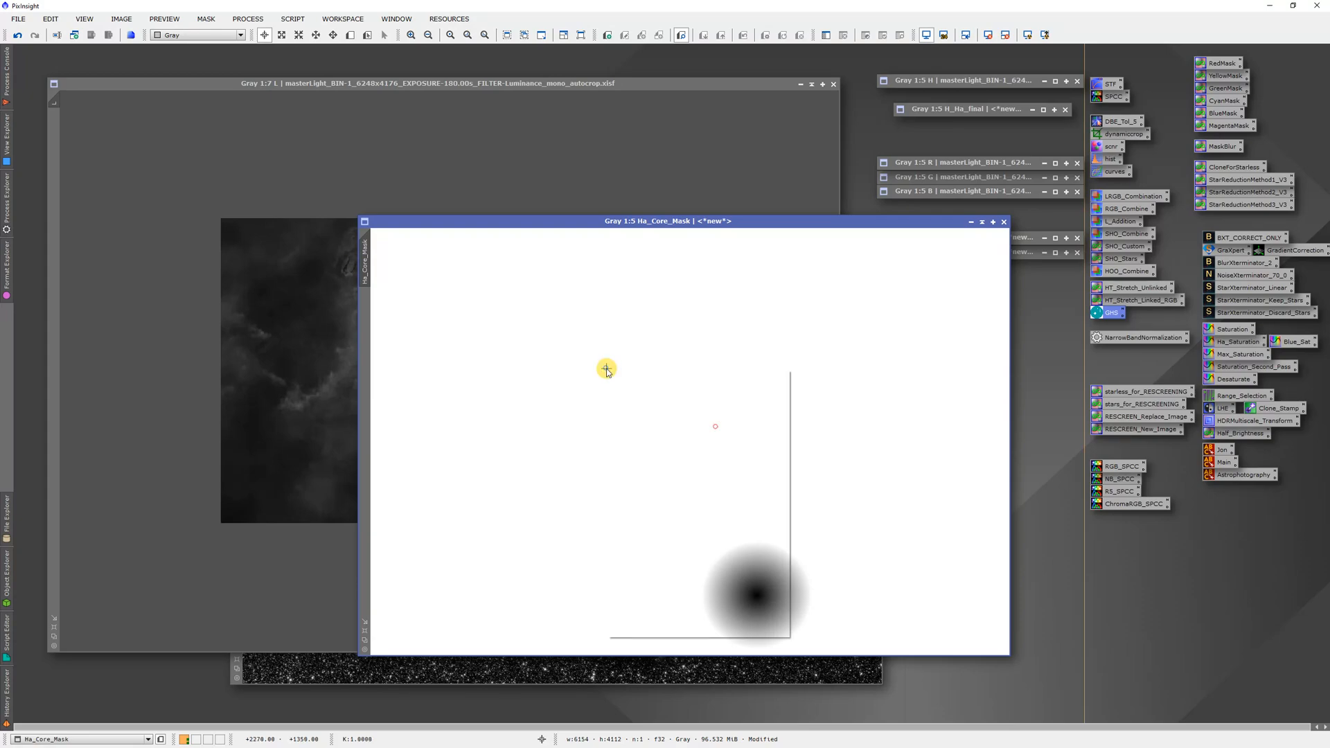
{"action": "left_click", "coordinate": [648, 383]}
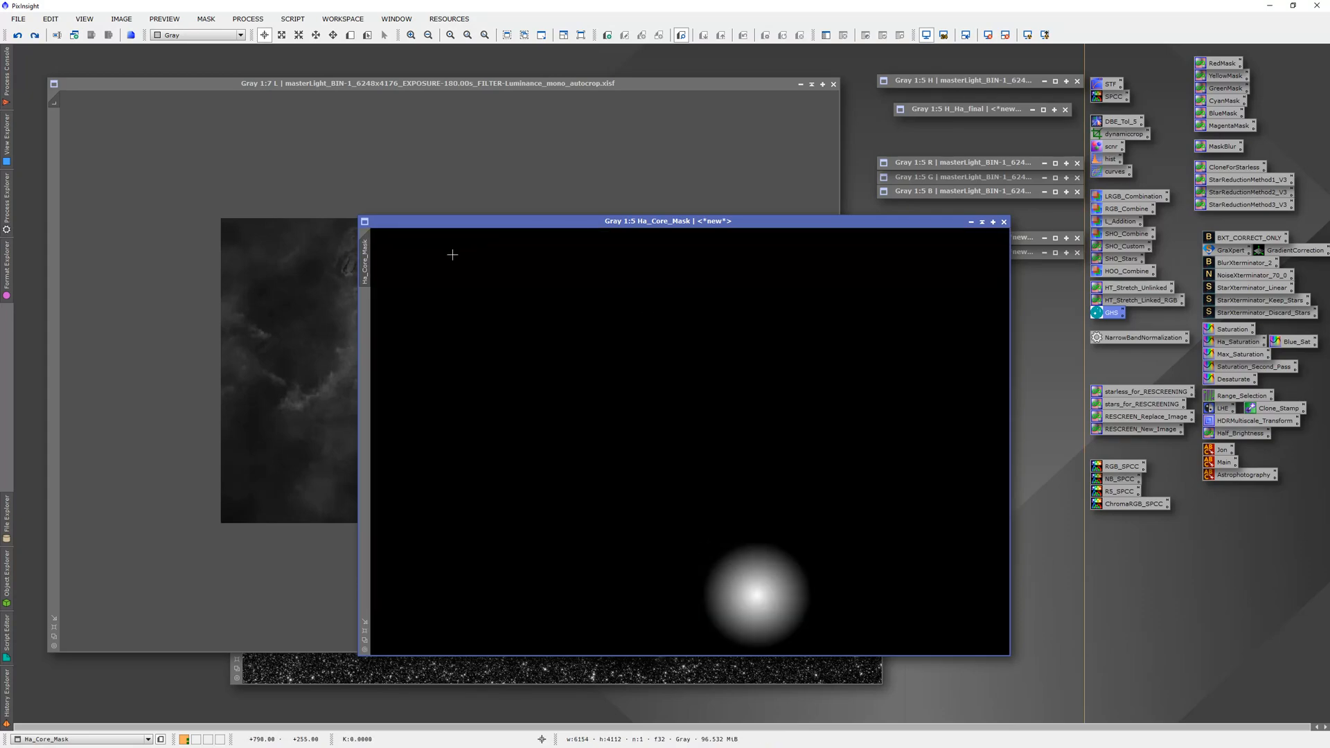
{"action": "mouse_move", "coordinate": [363, 258]}
{"action": "left_mouse_down"}
{"action": "mouse_move", "coordinate": [59, 159]}
{"action": "mouse_move", "coordinate": [52, 139]}
{"action": "left_mouse_up"}
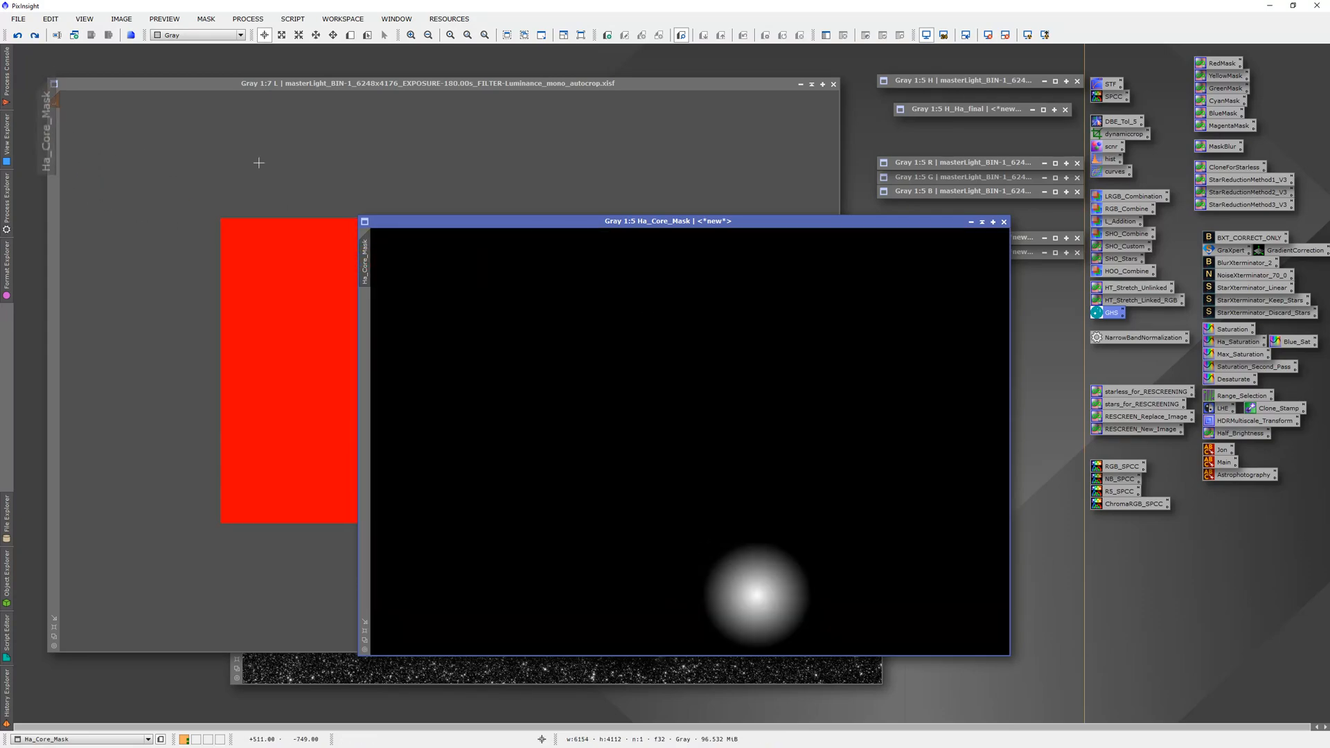
{"action": "left_click", "coordinate": [983, 221]}
{"action": "left_click", "coordinate": [543, 480]}
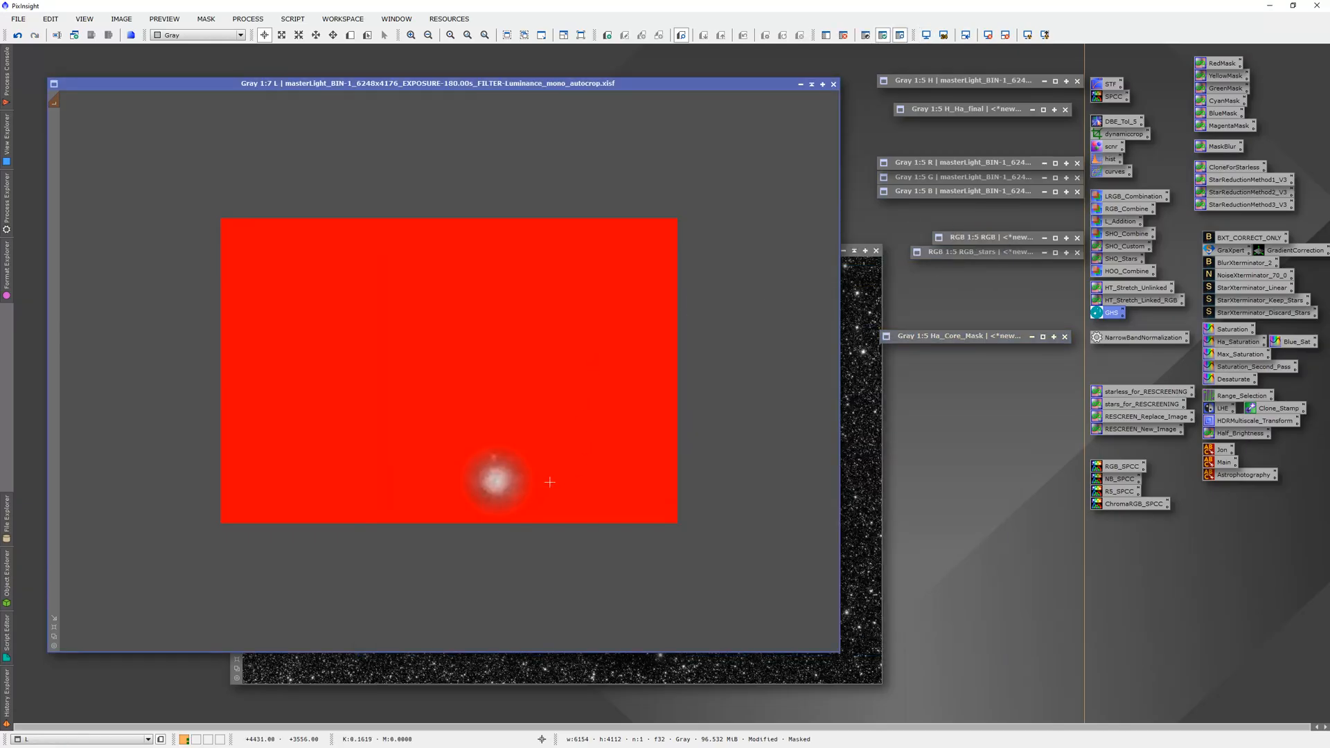
Hide the mask overlay on L and apply HDRMultiscaleTransform with the Gaussian (11) scaling function through the mask, closing the process when done.
{"action": "key", "text": "ctrl+k"}
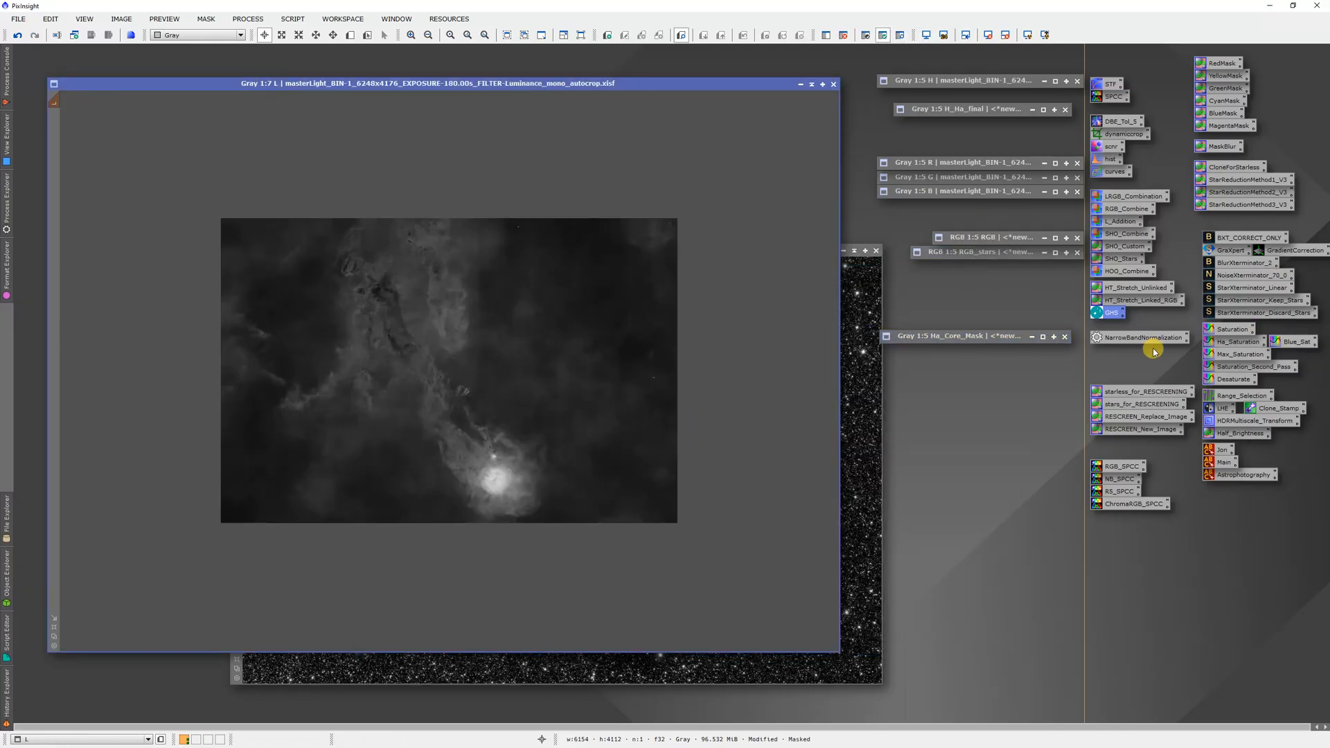
{"action": "double_click", "coordinate": [1223, 419]}
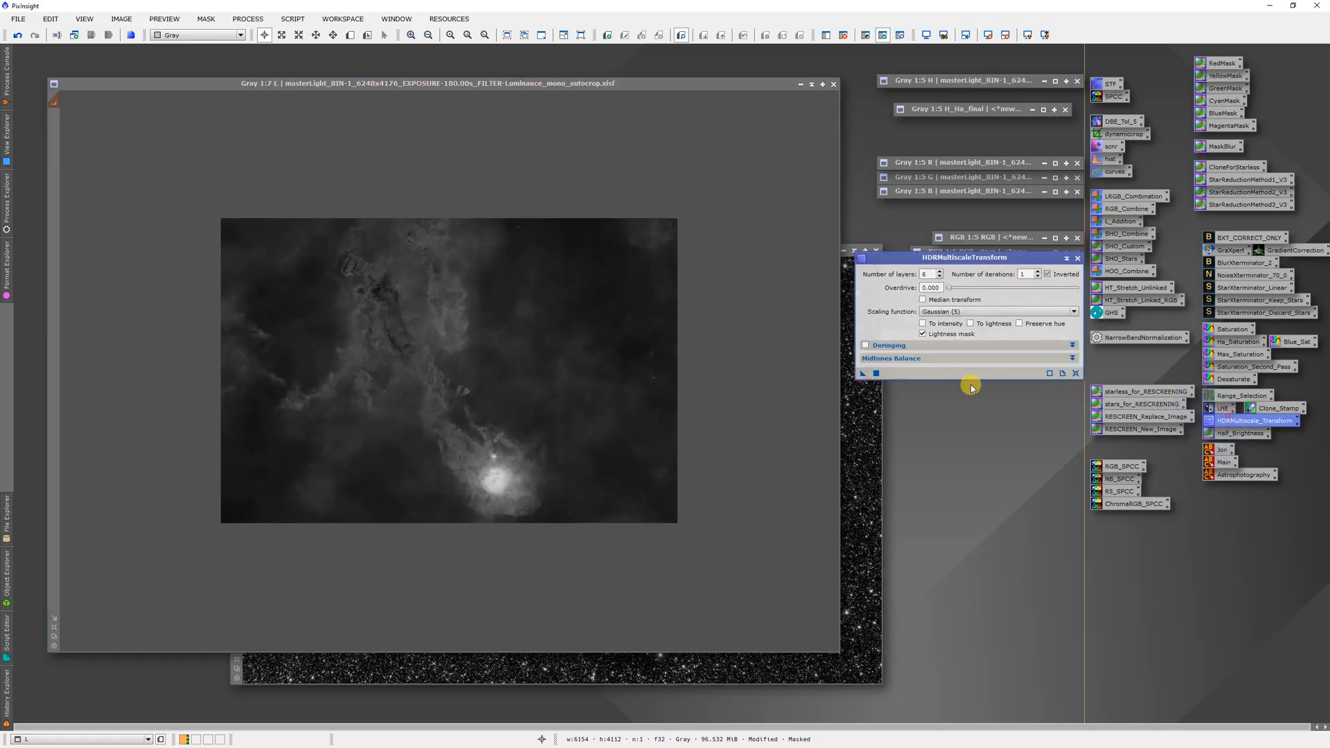
{"action": "left_click", "coordinate": [926, 311]}
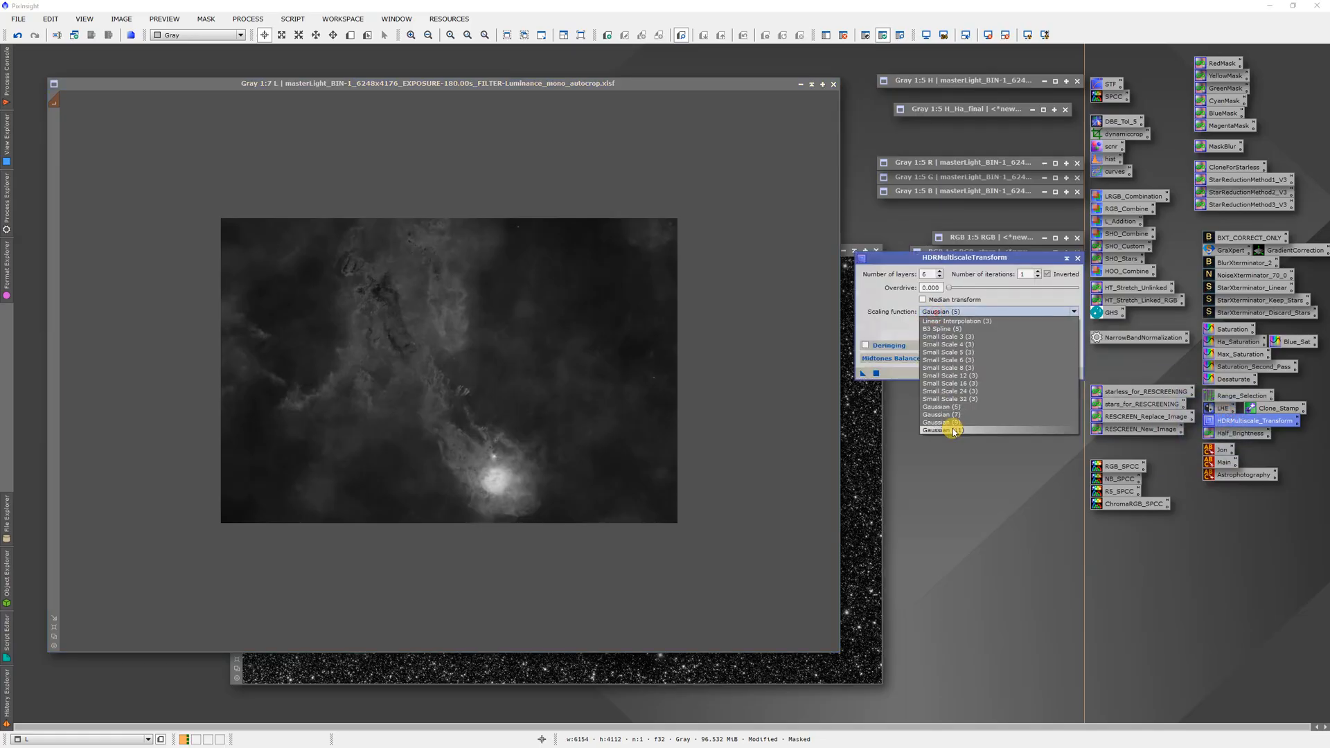
{"action": "left_click", "coordinate": [953, 427]}
{"action": "left_click_drag", "start_coordinate": [862, 374], "coordinate": [489, 450]}
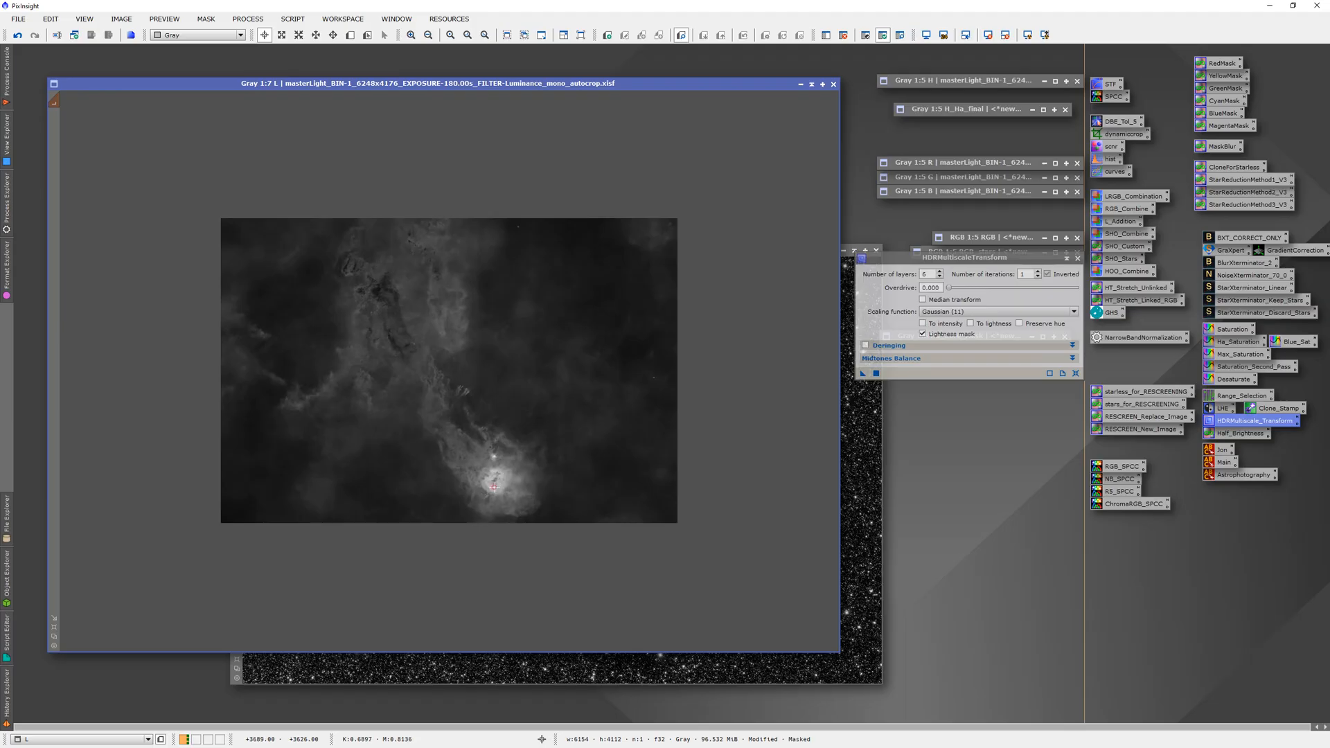
{"action": "left_click_drag", "start_coordinate": [493, 487], "coordinate": [501, 484]}
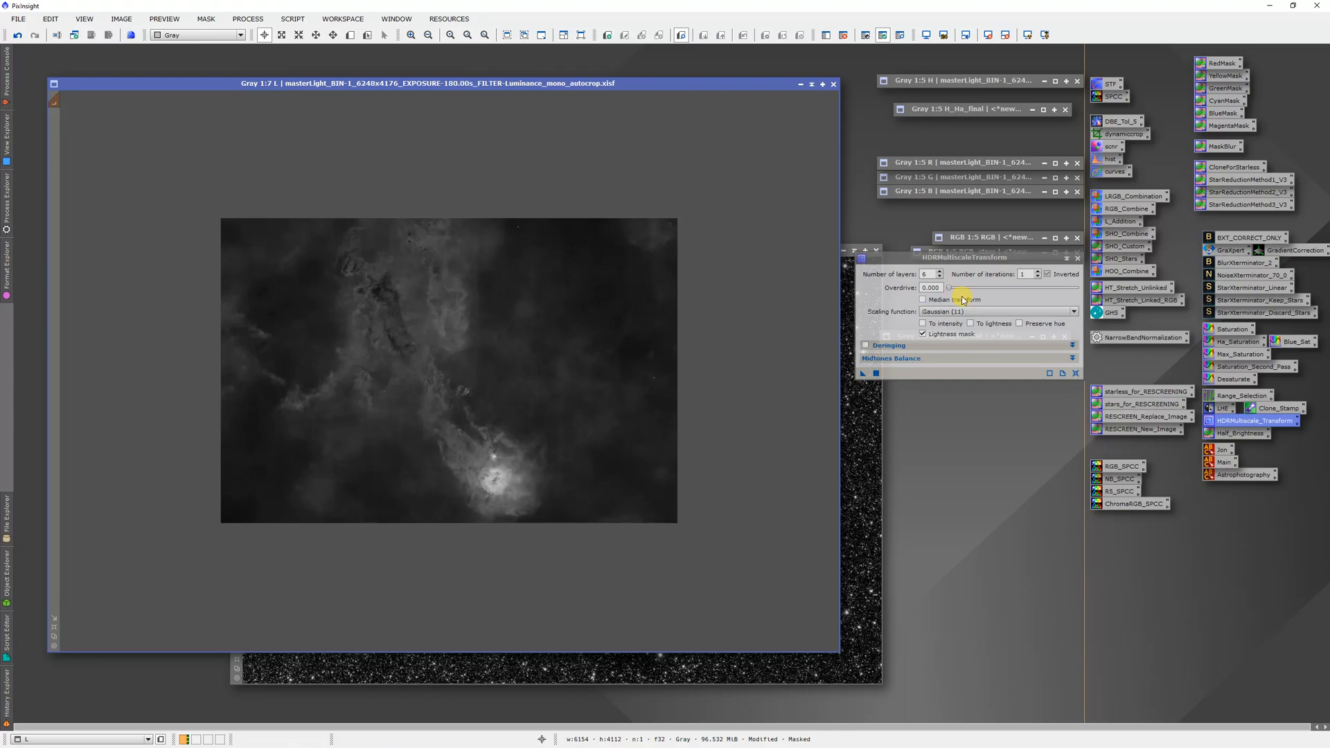
{"action": "left_click", "coordinate": [1067, 259]}
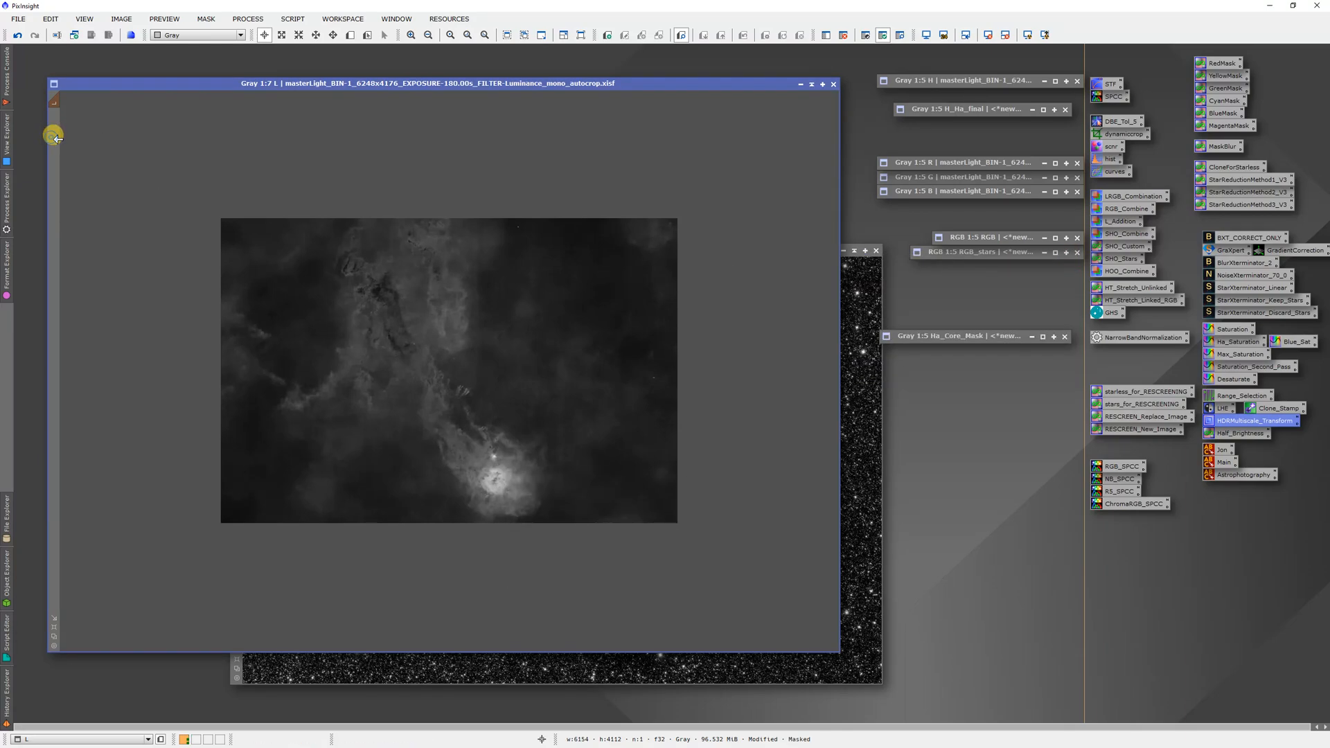
Remove the mask from L.
{"action": "right_click", "coordinate": [189, 146]}
{"action": "mouse_move", "coordinate": [394, 261]}
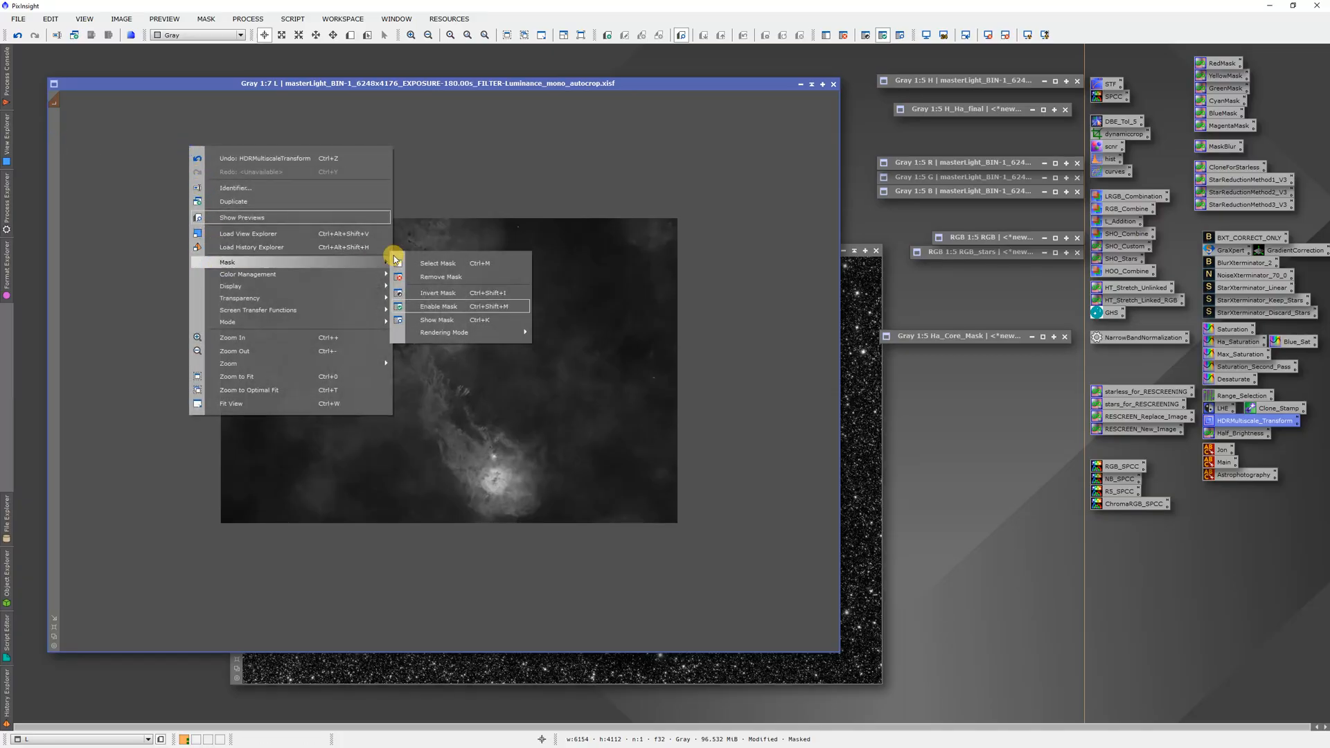
{"action": "left_click", "coordinate": [440, 277]}
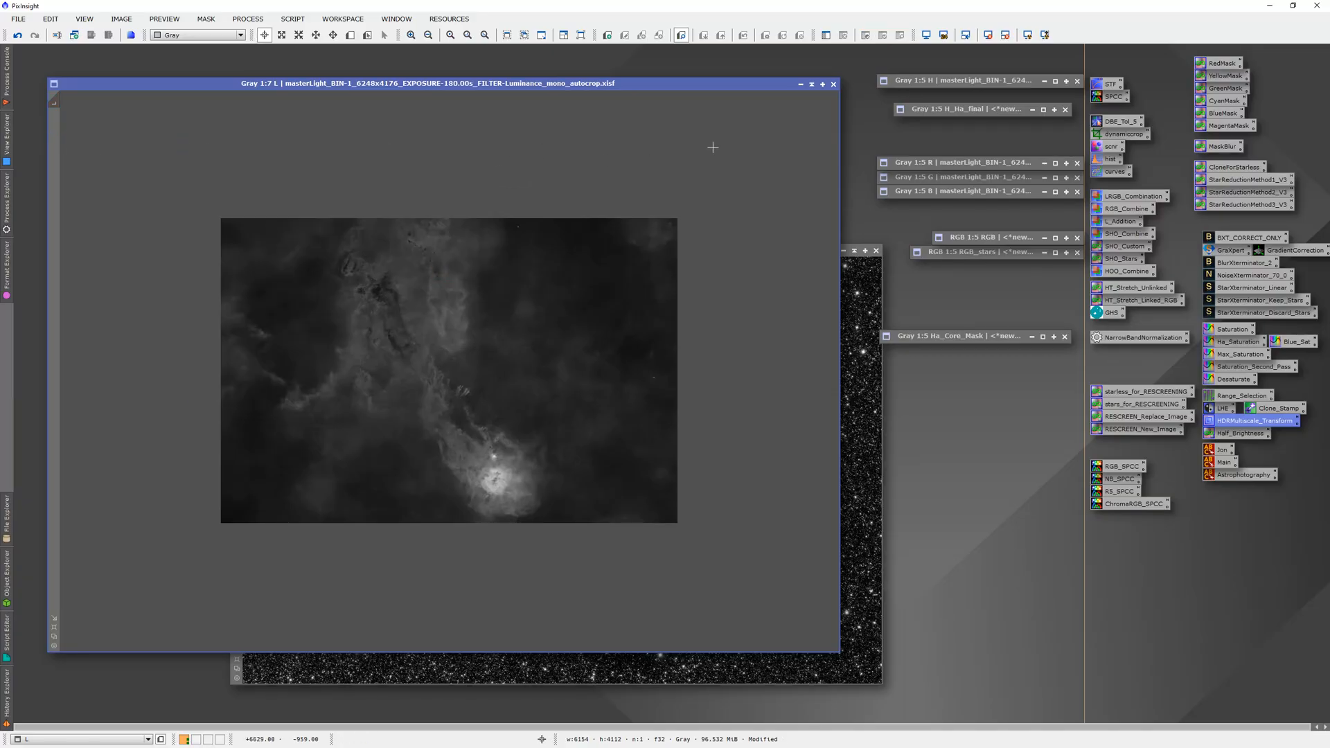
Apply NoiseXTerminator to L with denoise 0.70 and detail 0.00, close it, and inspect the nebula detail up close.
{"action": "scroll", "coordinate": [584, 309], "scroll_direction": "down", "scroll_amount": 2}
{"action": "scroll", "coordinate": [580, 316], "scroll_direction": "up", "scroll_amount": 5}
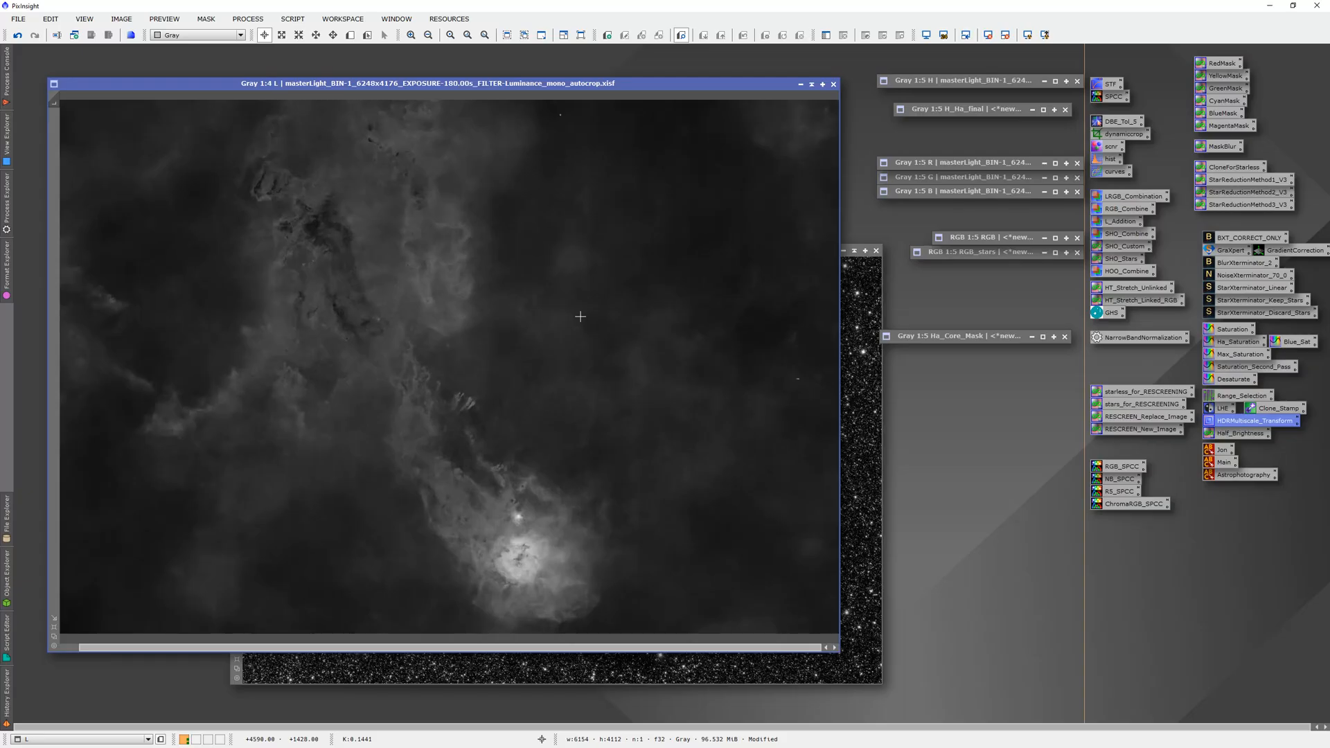
{"action": "scroll", "coordinate": [579, 315], "scroll_direction": "down", "scroll_amount": 1}
{"action": "scroll", "coordinate": [551, 301], "scroll_direction": "up", "scroll_amount": 3}
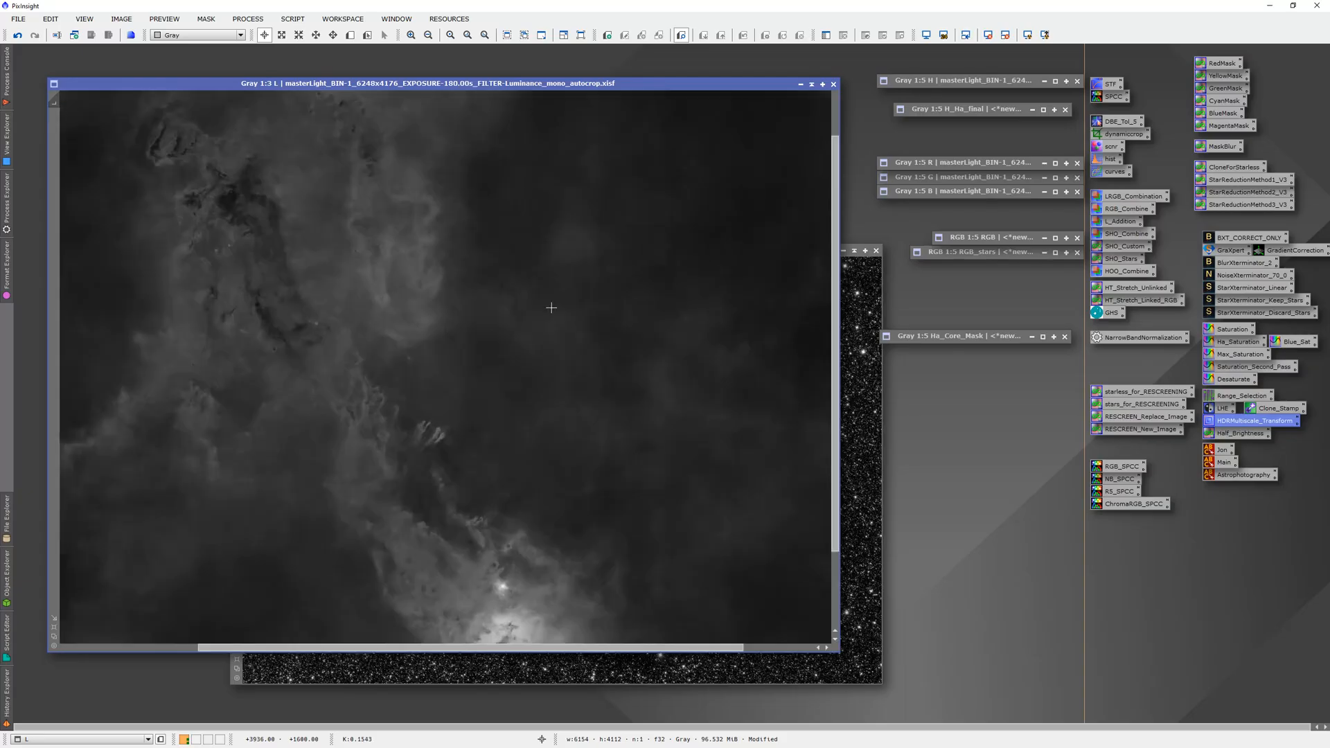
{"action": "scroll", "coordinate": [554, 306], "scroll_direction": "down", "scroll_amount": 2}
{"action": "scroll", "coordinate": [555, 308], "scroll_direction": "down", "scroll_amount": 1}
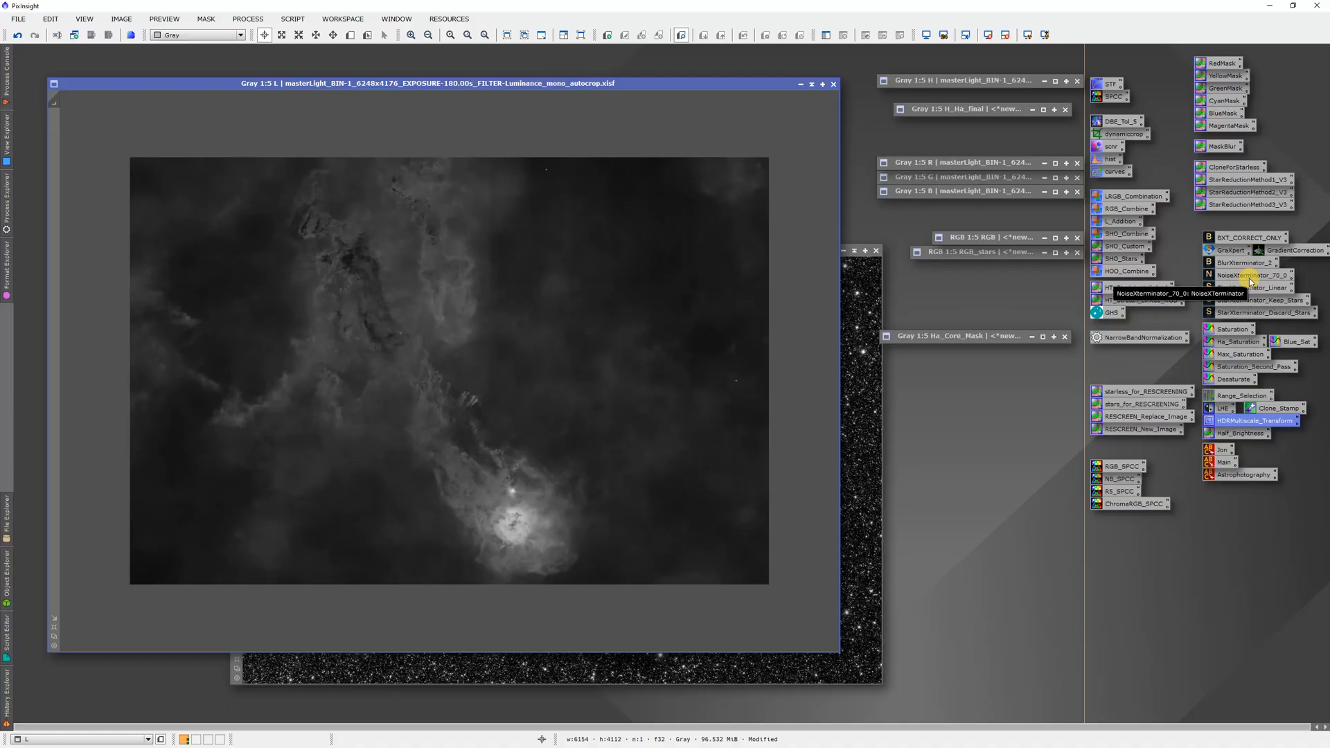
{"action": "double_click", "coordinate": [1253, 275]}
{"action": "left_click_drag", "start_coordinate": [789, 451], "coordinate": [598, 409]}
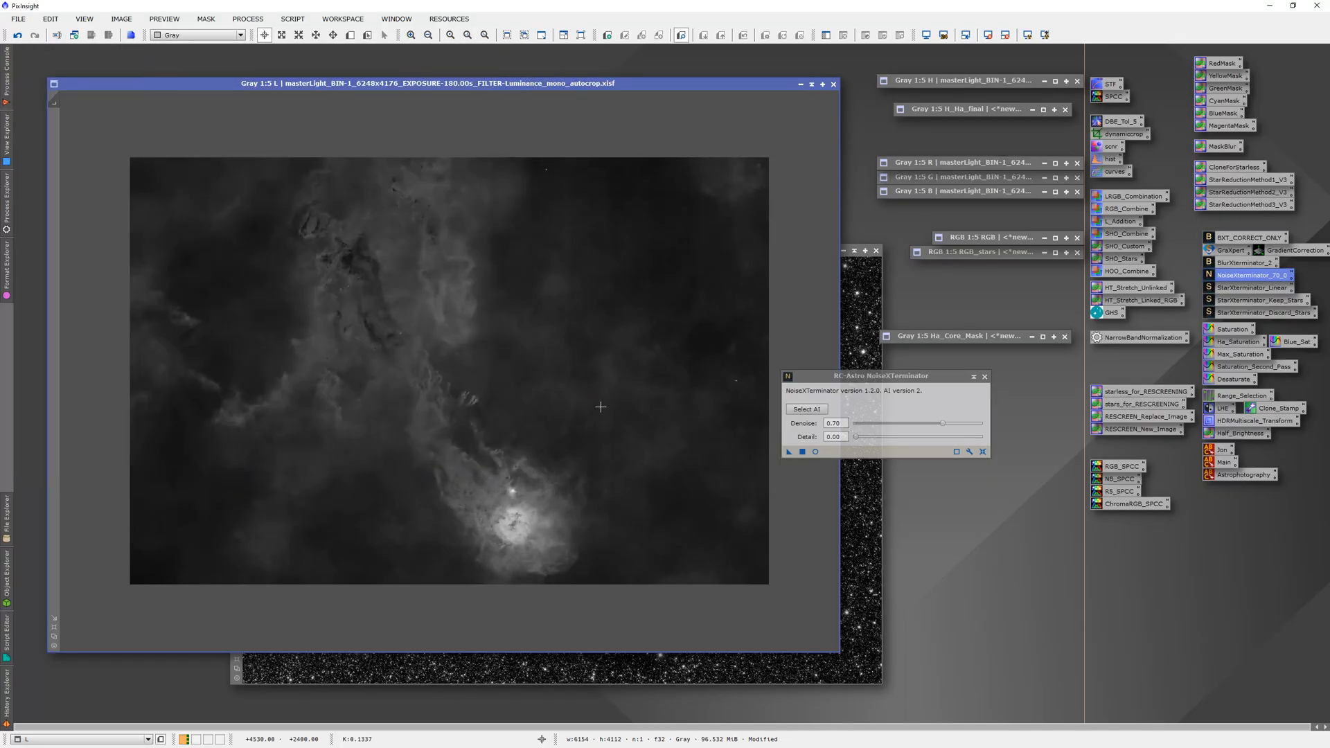
{"action": "left_click", "coordinate": [983, 376]}
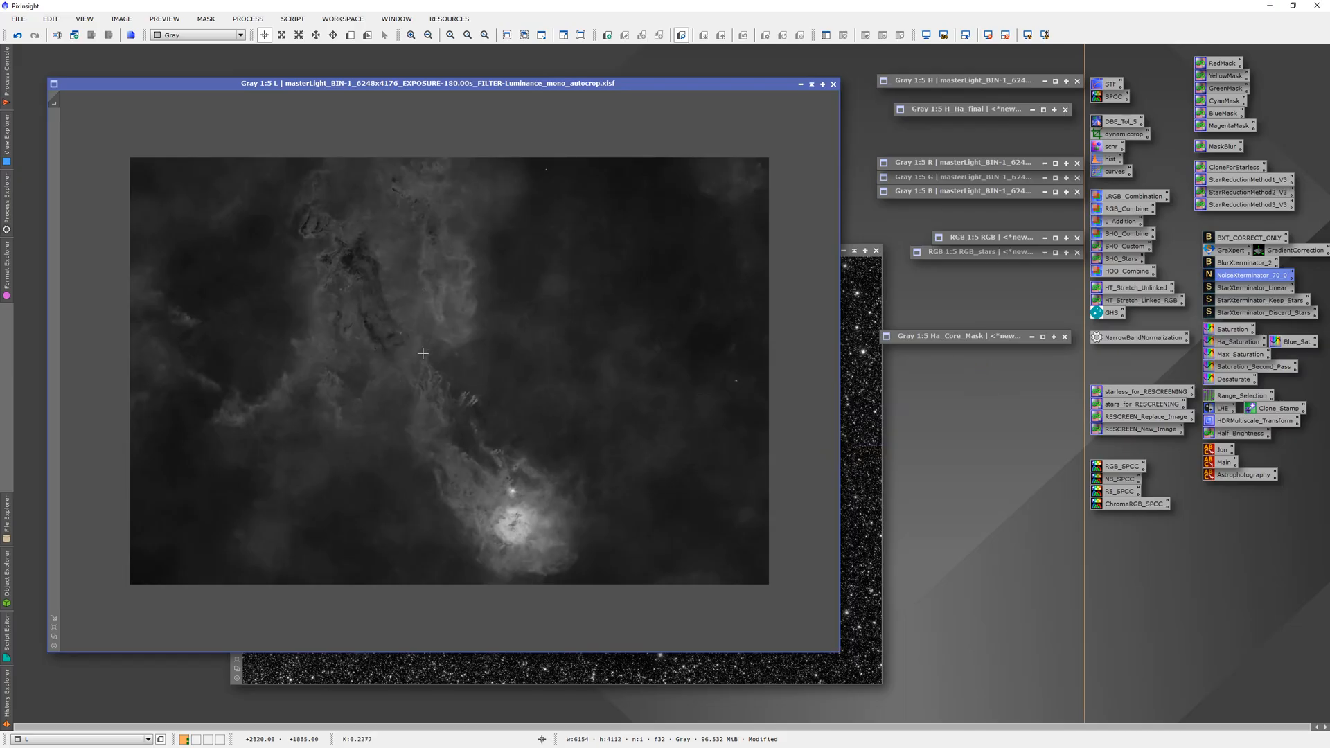
{"action": "scroll", "coordinate": [422, 353], "scroll_direction": "up", "scroll_amount": 7}
{"action": "scroll", "coordinate": [429, 402], "scroll_direction": "down", "scroll_amount": 4}
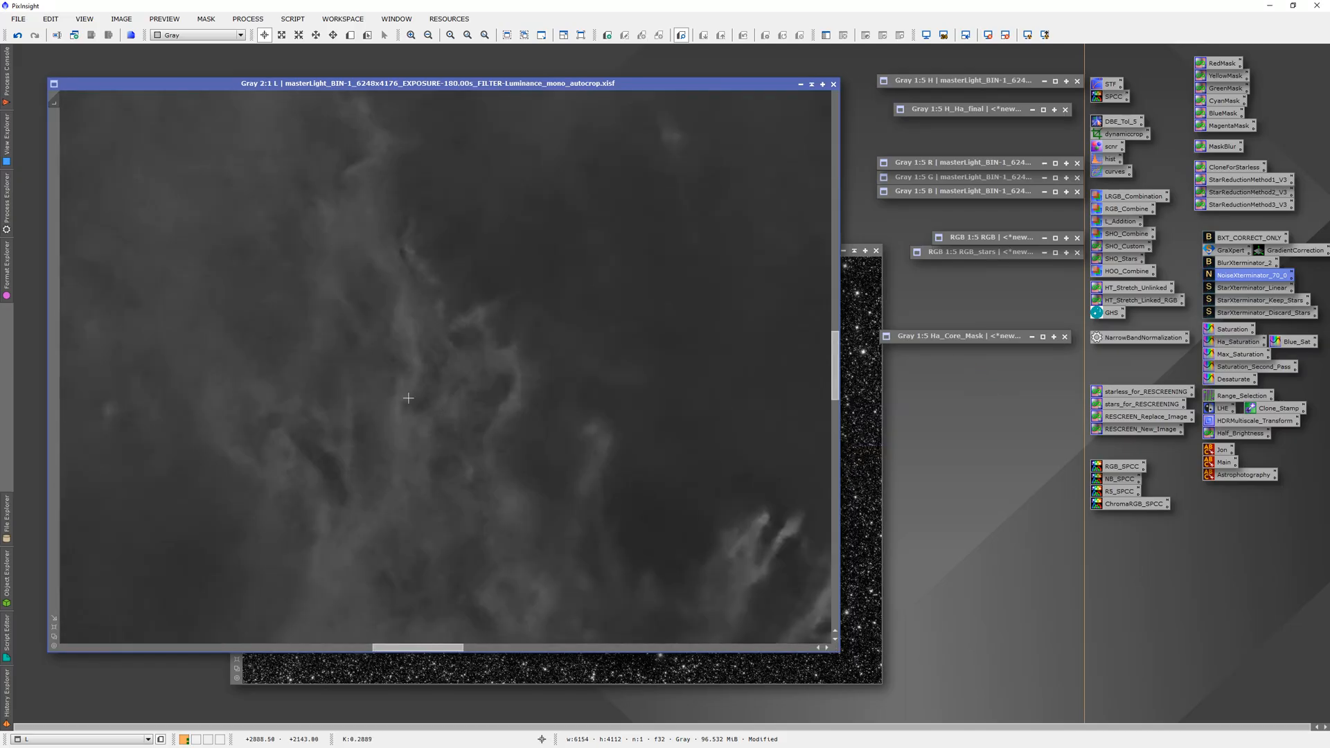
{"action": "scroll", "coordinate": [389, 232], "scroll_direction": "down", "scroll_amount": 3}
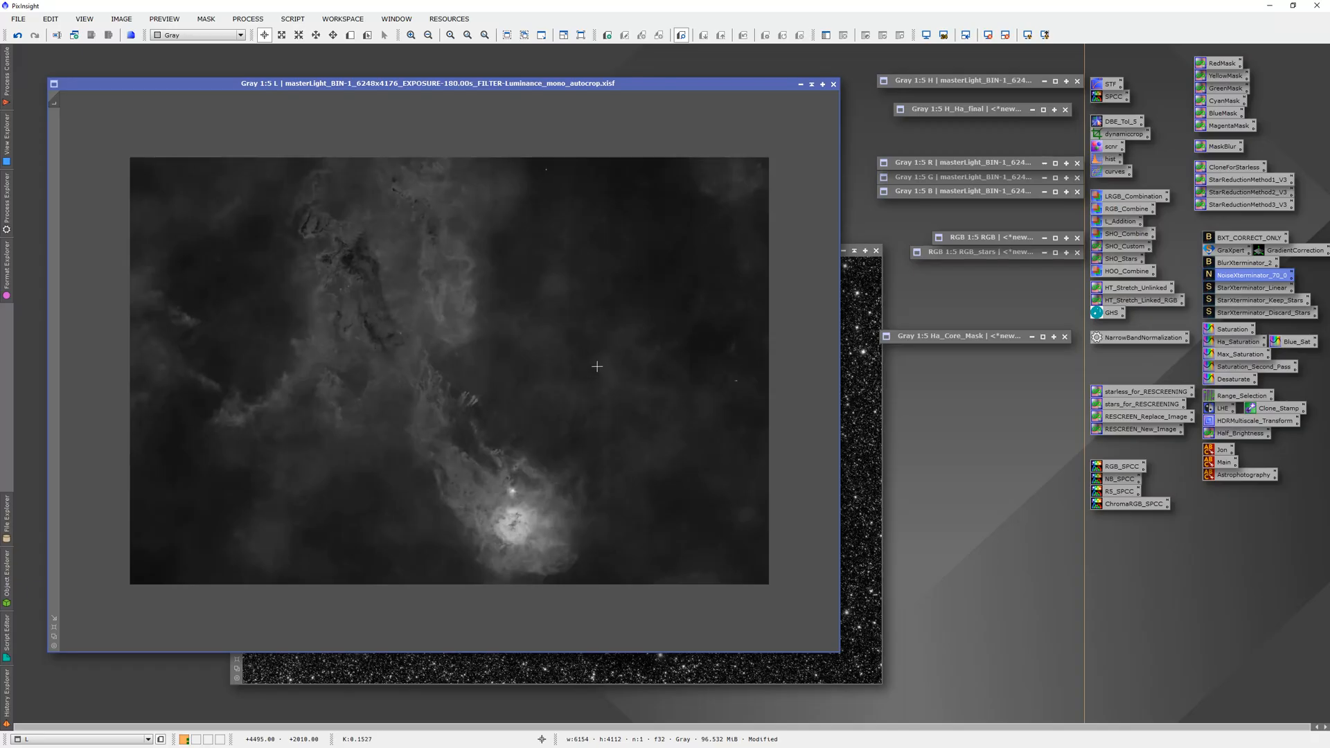
Open LocalHistogramEqualization with a real-time preview of L and set the kernel radius to 32.
{"action": "left_click", "coordinate": [933, 307]}
{"action": "left_click", "coordinate": [1042, 421]}
{"action": "double_click", "coordinate": [1222, 407]}
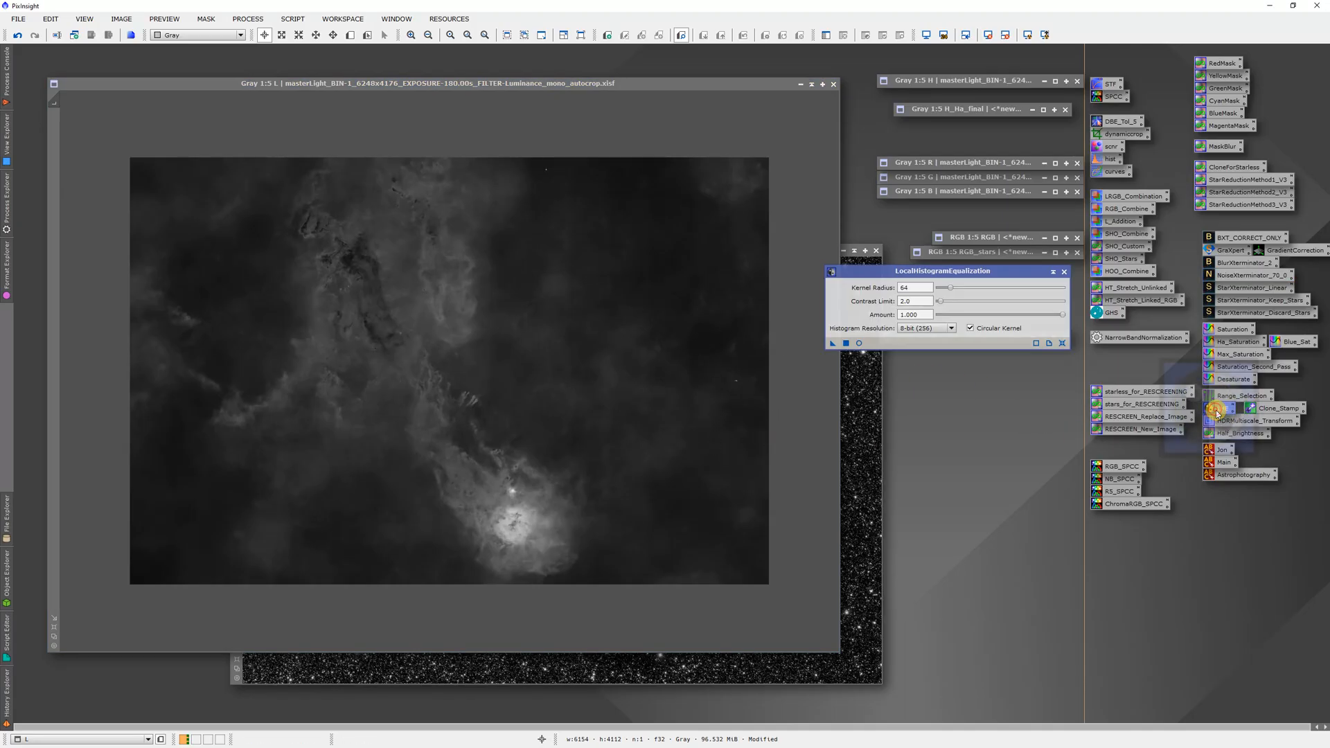
{"action": "left_click", "coordinate": [858, 342]}
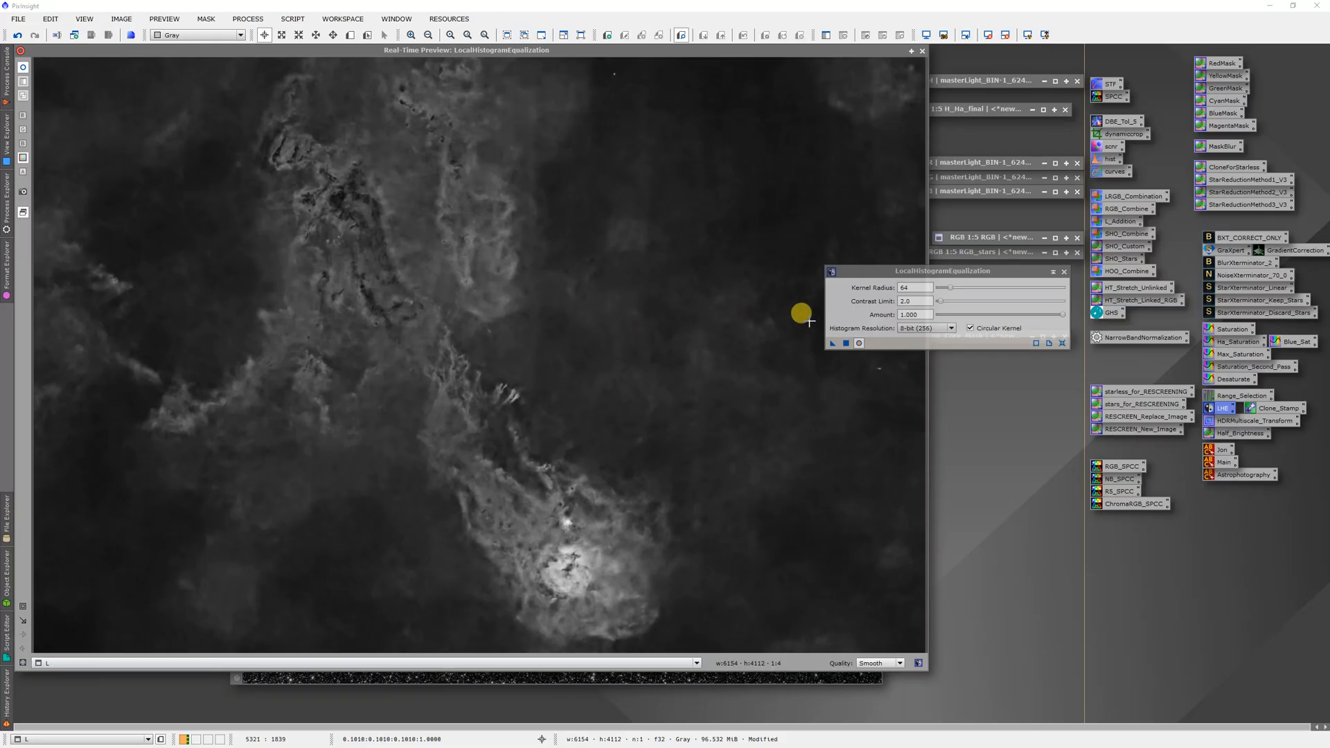
{"action": "left_click", "coordinate": [911, 288]}
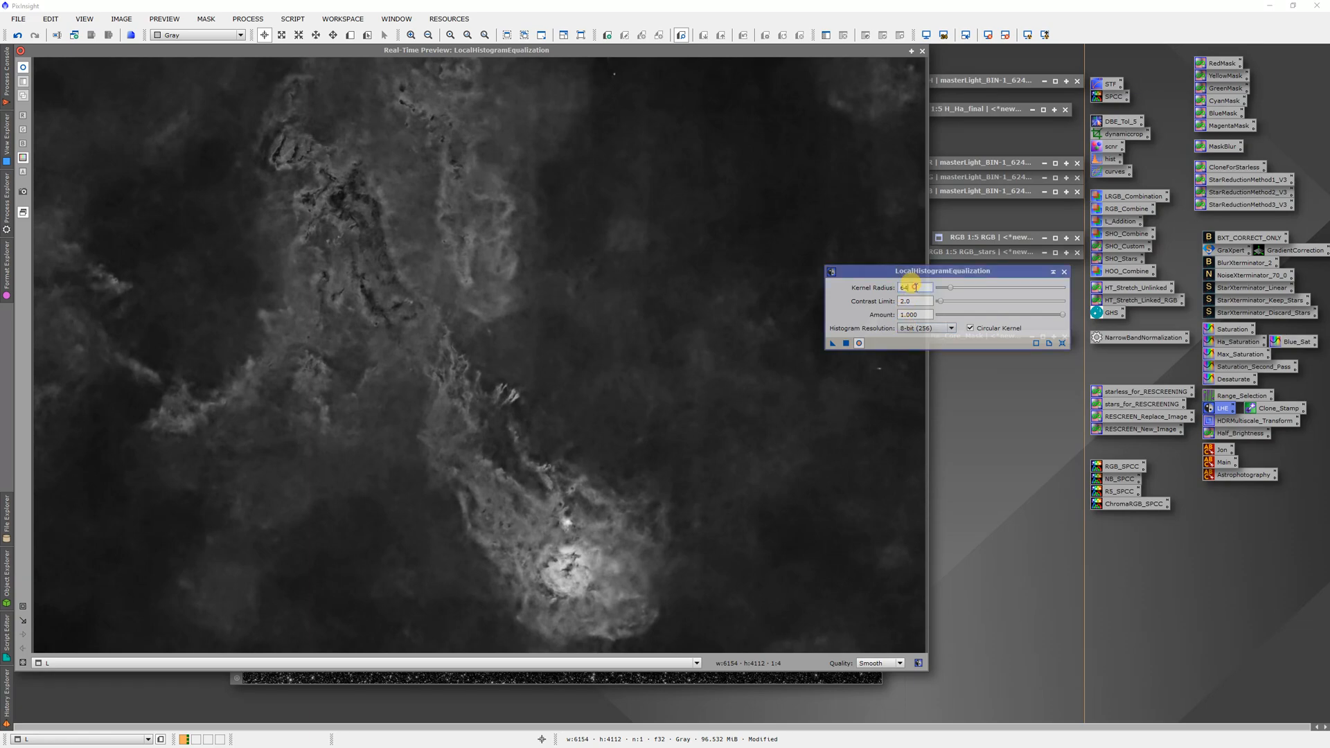
{"action": "type", "text": "32"}
{"action": "key", "text": "Return"}
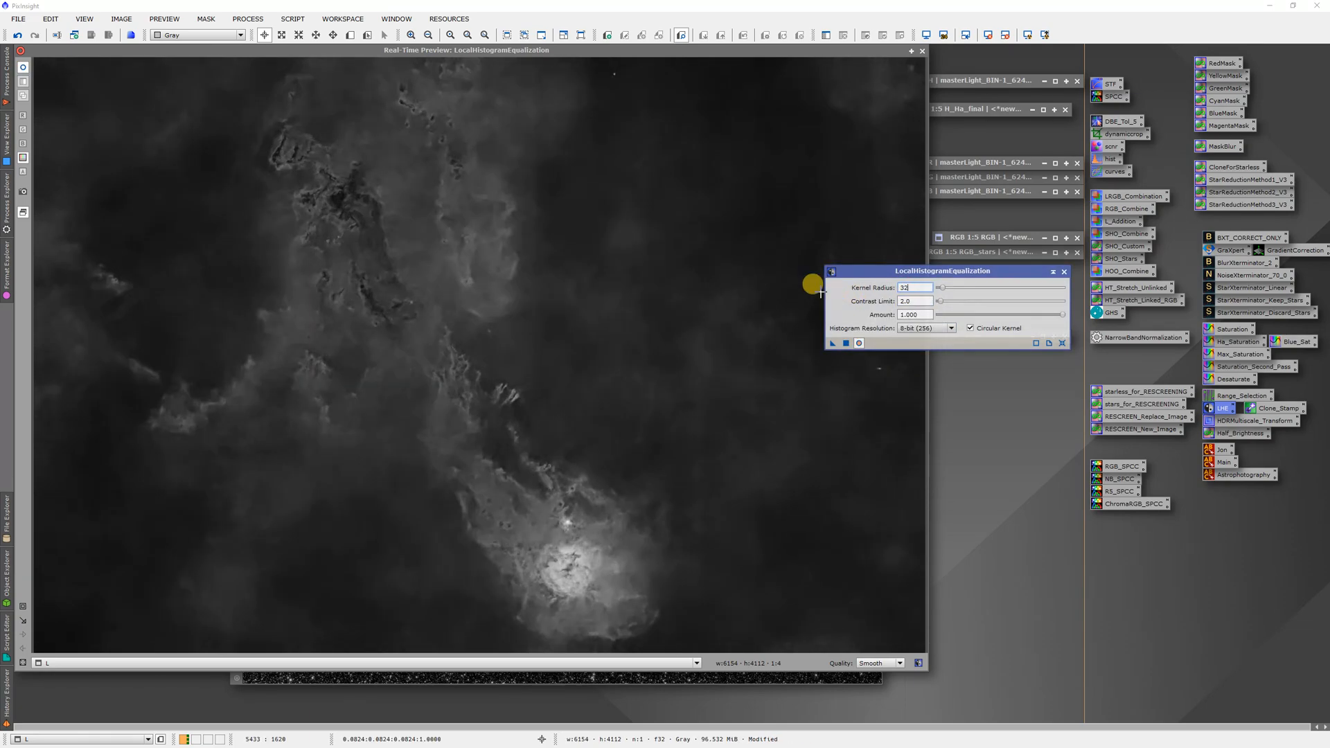
Try kernel radii of 512 and 16 in the preview, and set the radius back to 32.
{"action": "double_click", "coordinate": [909, 287]}
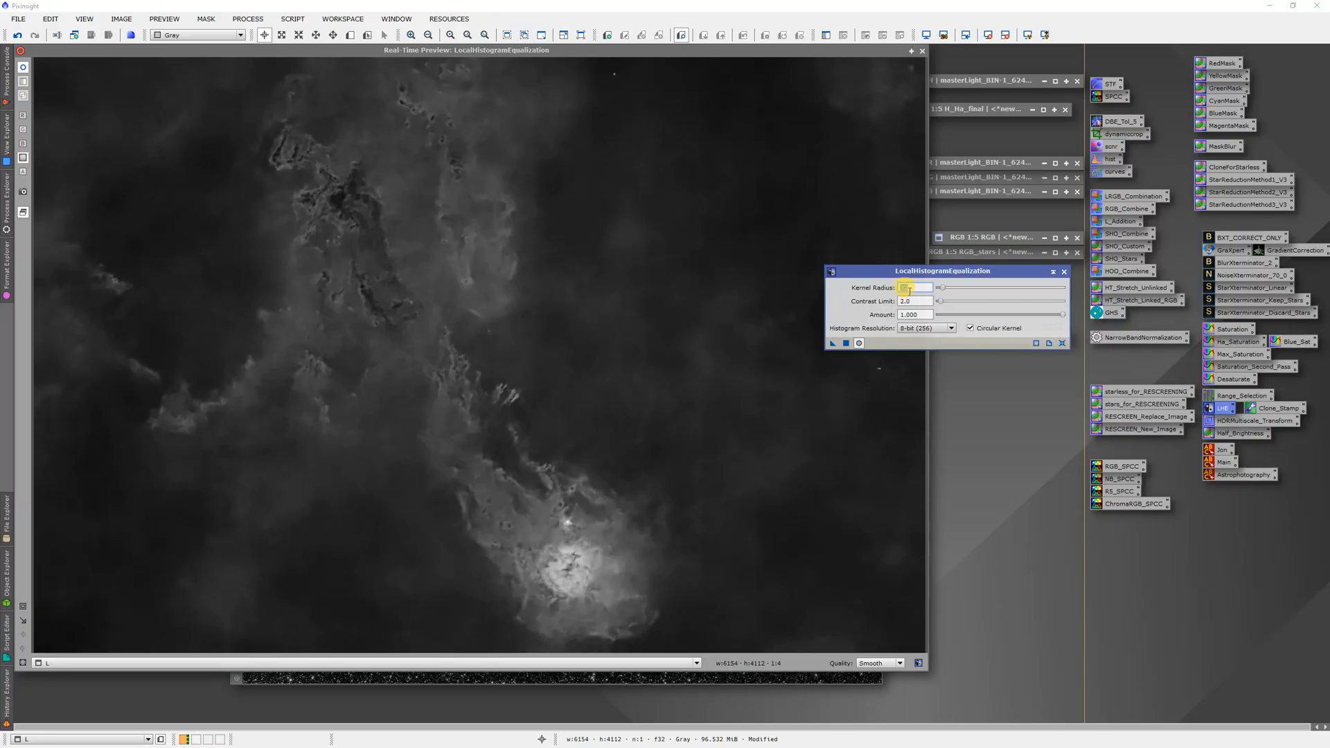
{"action": "type", "text": "512"}
{"action": "key", "text": "Return"}
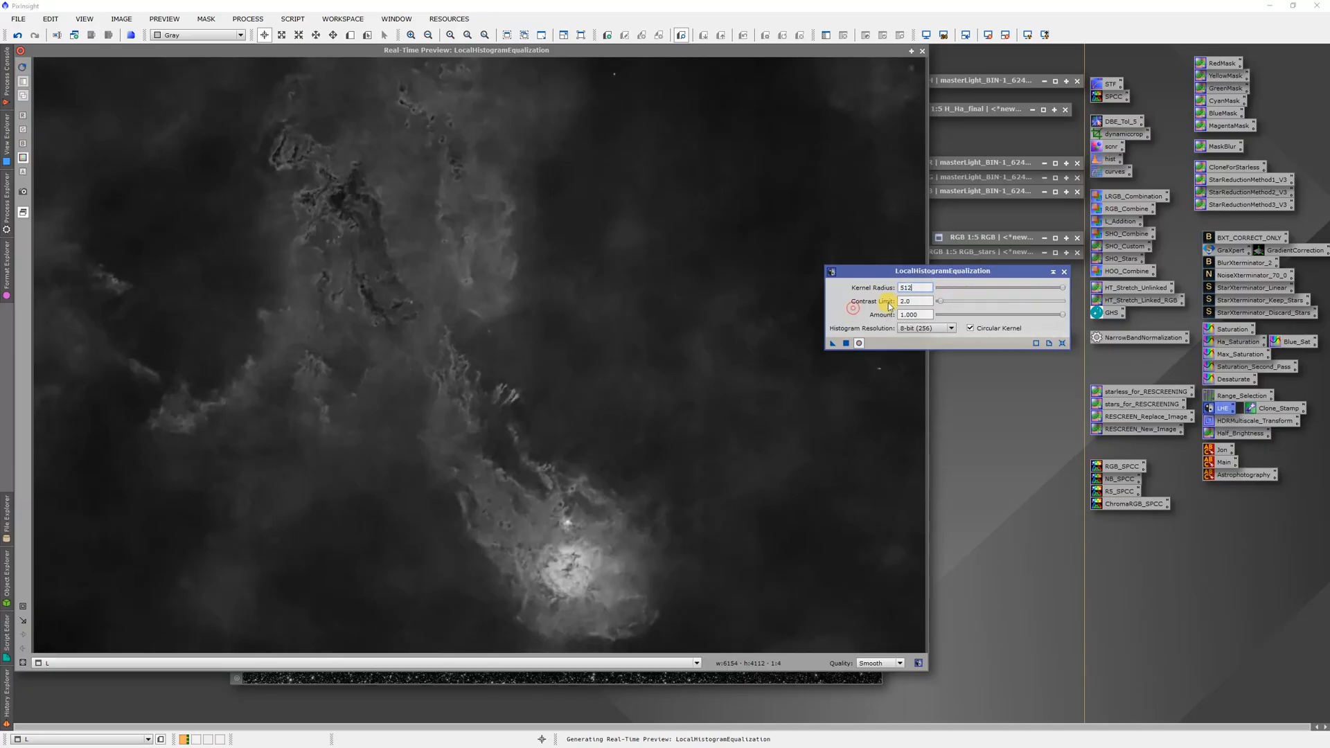
{"action": "key", "text": "Tab"}
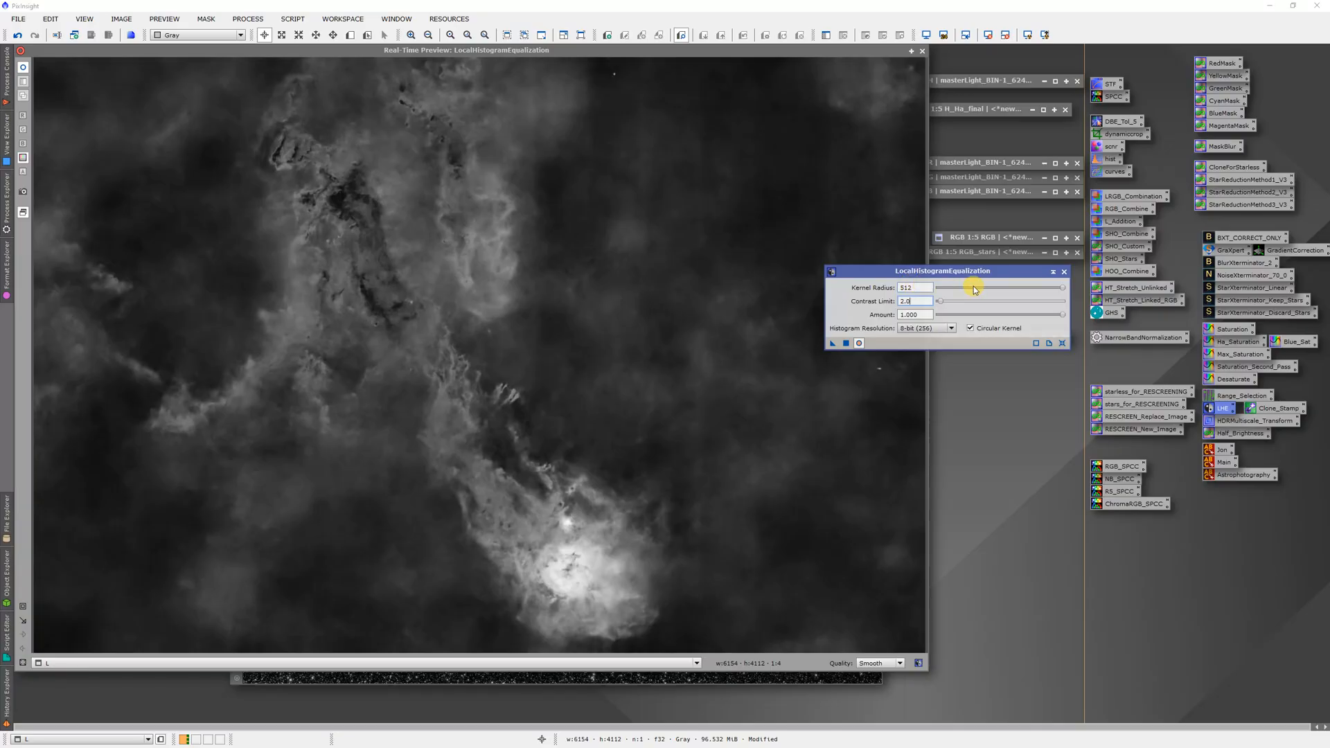
{"action": "left_click_drag", "start_coordinate": [1062, 289], "coordinate": [854, 297]}
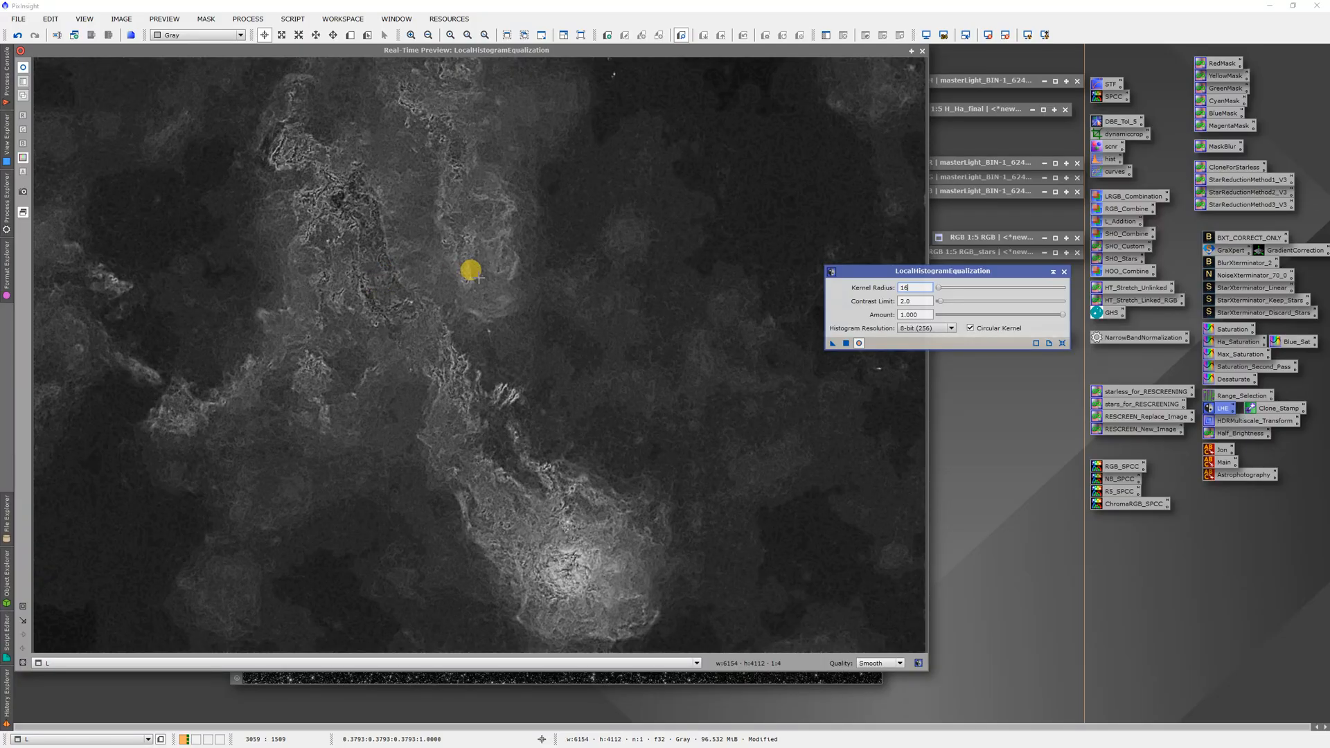
{"action": "double_click", "coordinate": [912, 287]}
{"action": "key", "text": "Return"}
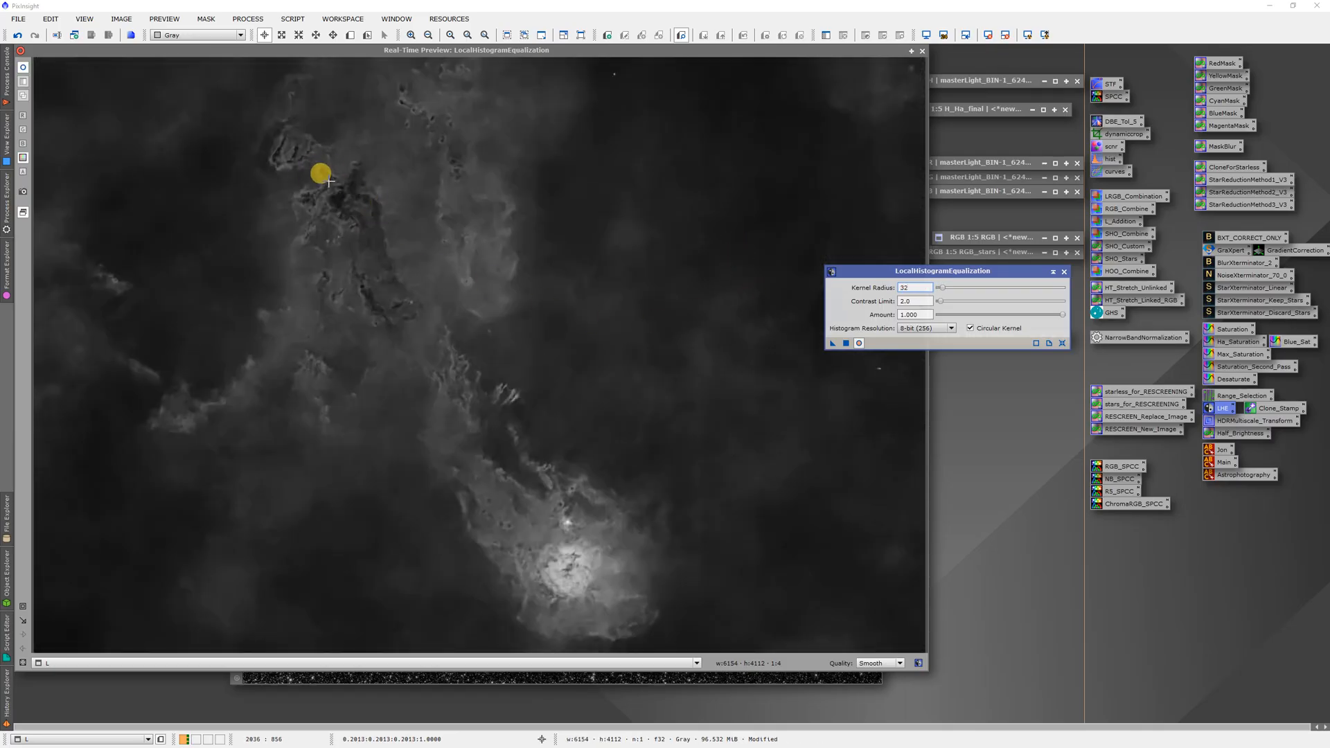
Compare a kernel radius of 64 in the preview and return the radius to 32.
{"action": "double_click", "coordinate": [913, 290]}
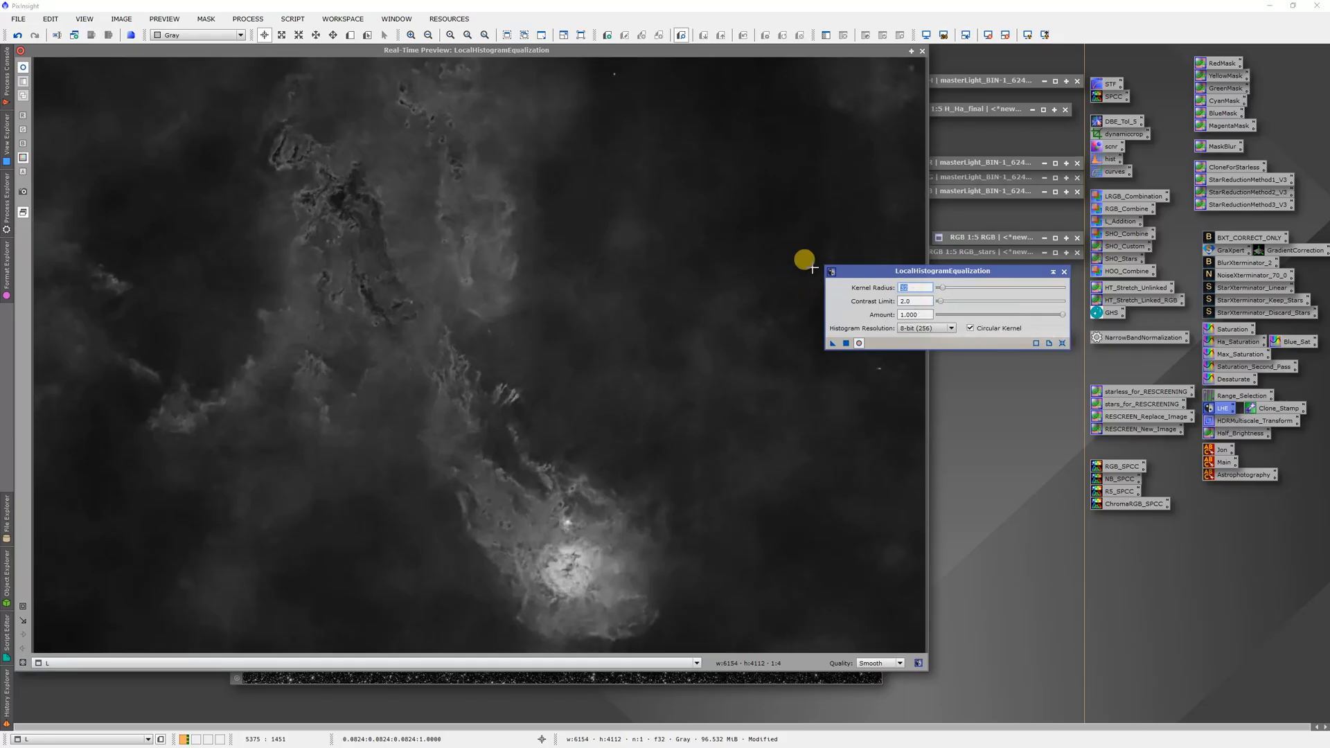
{"action": "type", "text": "64"}
{"action": "key", "text": "Return"}
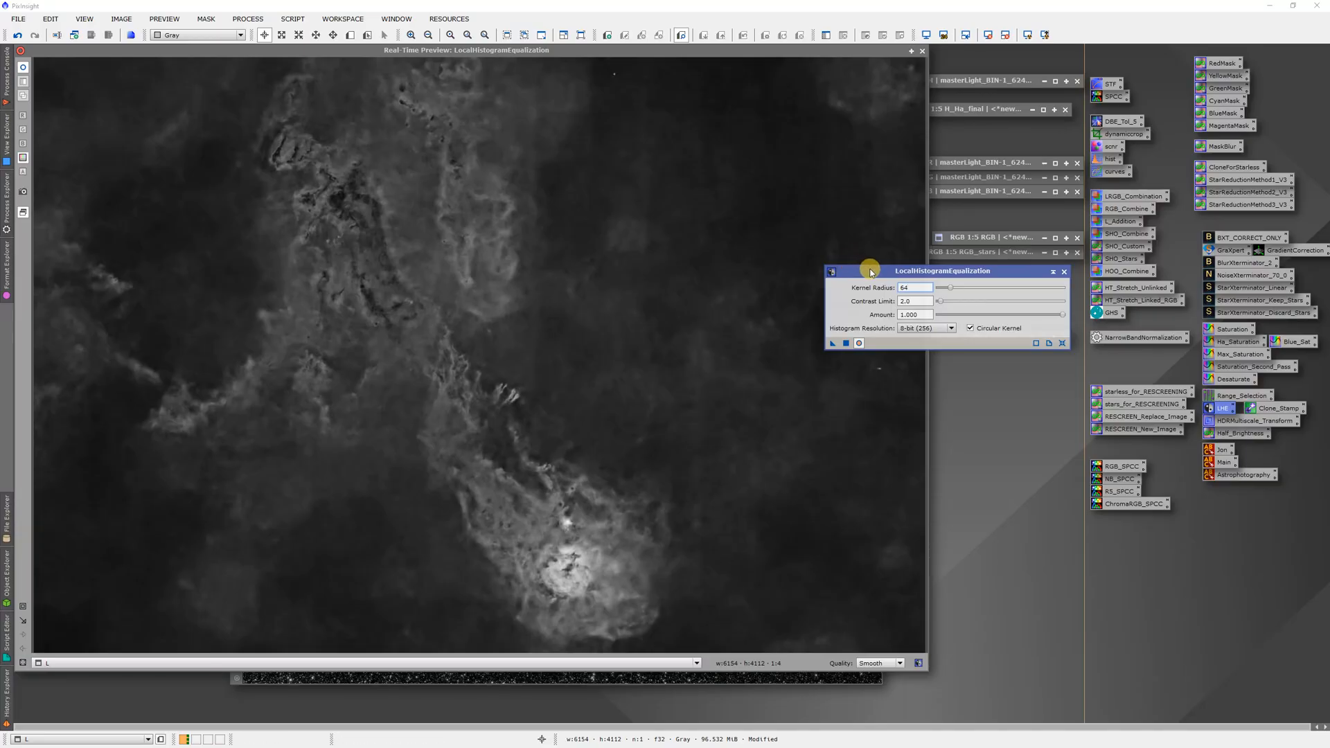
{"action": "double_click", "coordinate": [911, 287]}
{"action": "key", "text": "Return"}
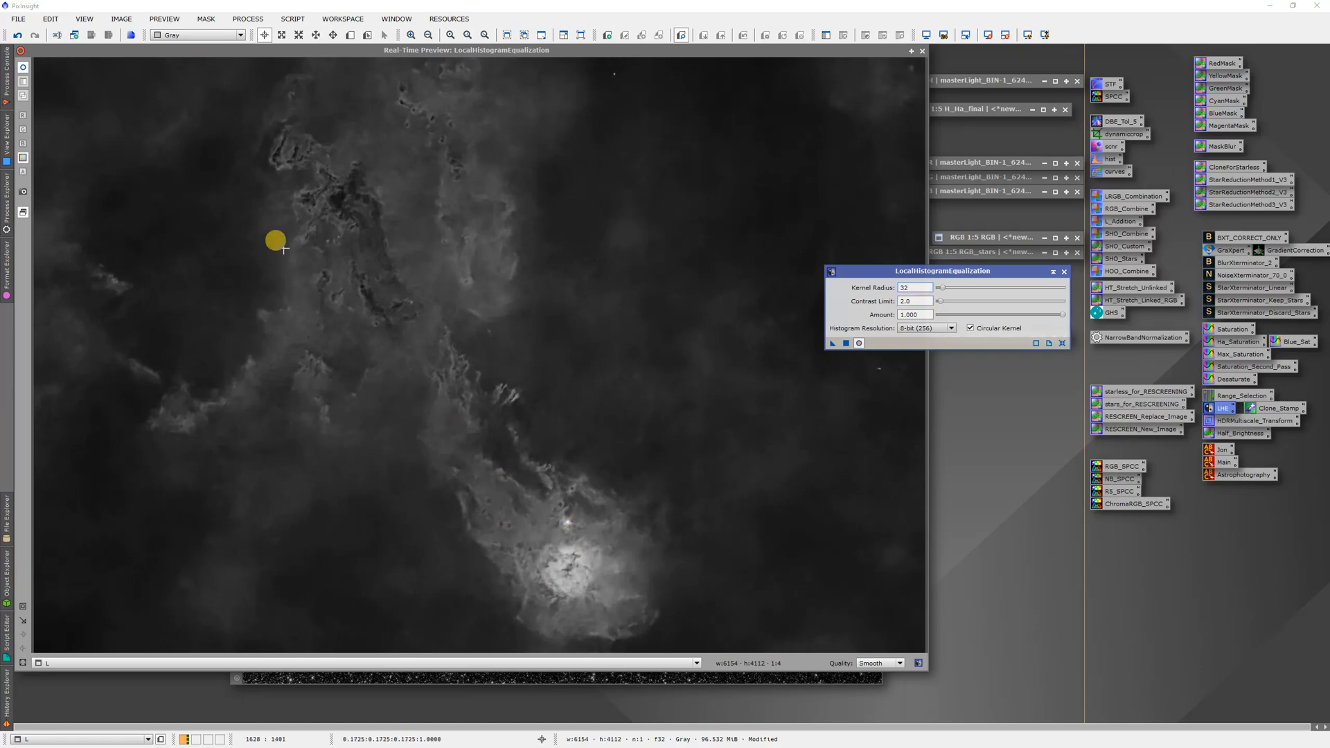
Set the LocalHistogramEqualization amount to 0.400.
{"action": "key", "text": "Tab"}
{"action": "key", "text": "Tab"}
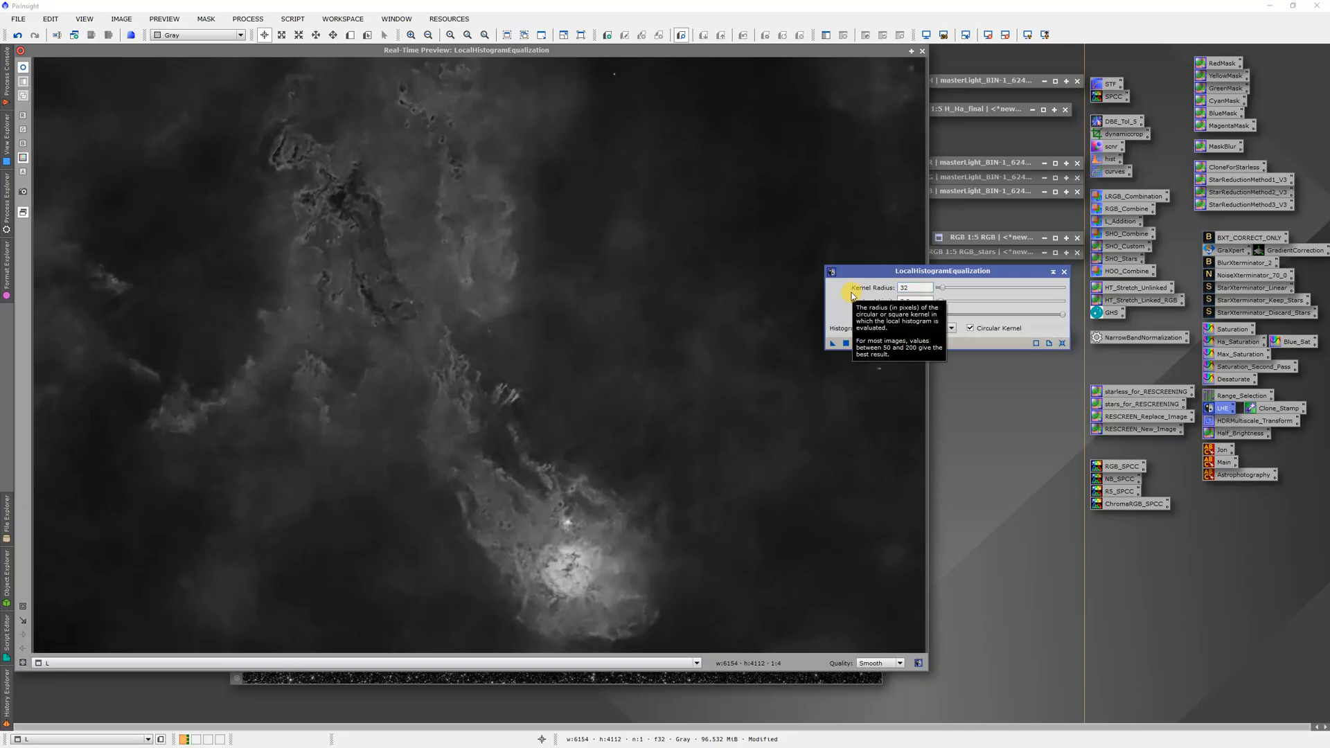
{"action": "type", "text": "0.4"}
{"action": "key", "text": "Return"}
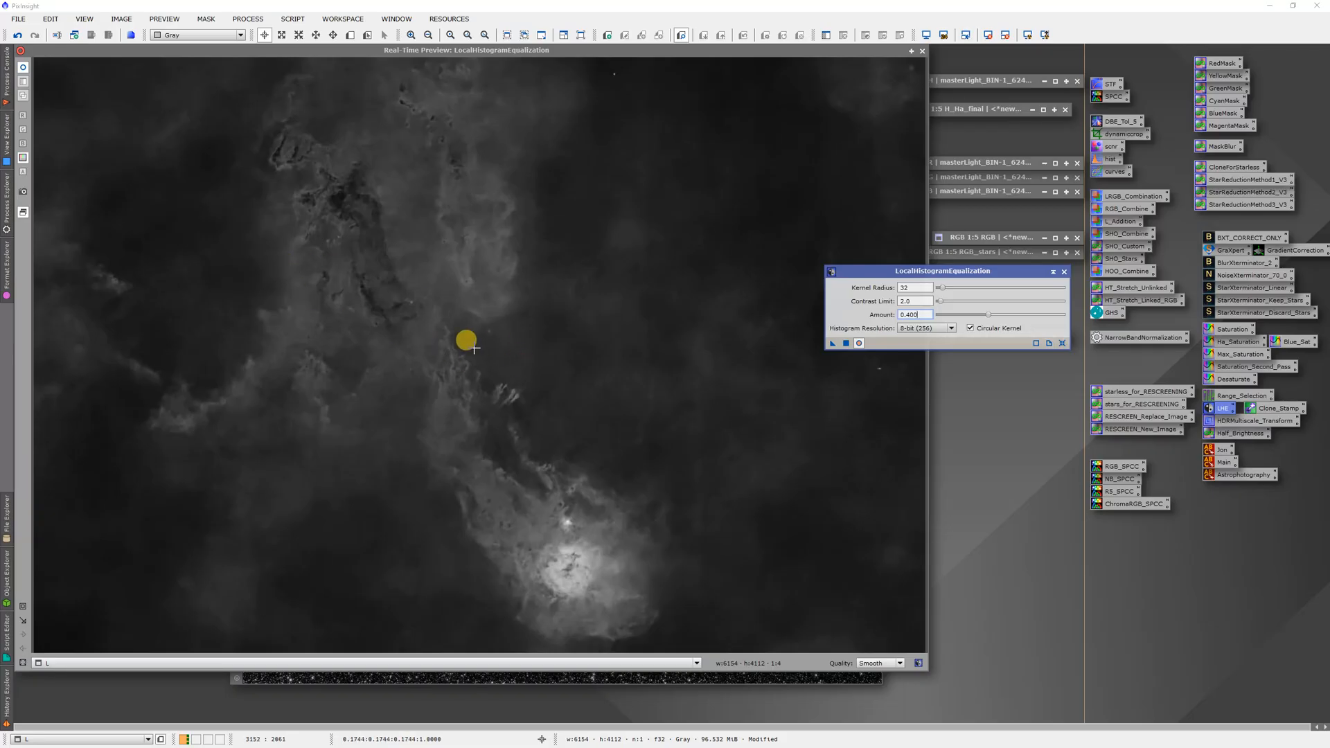
Examine the bright finger-like nebula detail up close, and compare the whole image with and without the local histogram equalization.
{"action": "left_click_drag", "start_coordinate": [438, 335], "coordinate": [594, 465]}
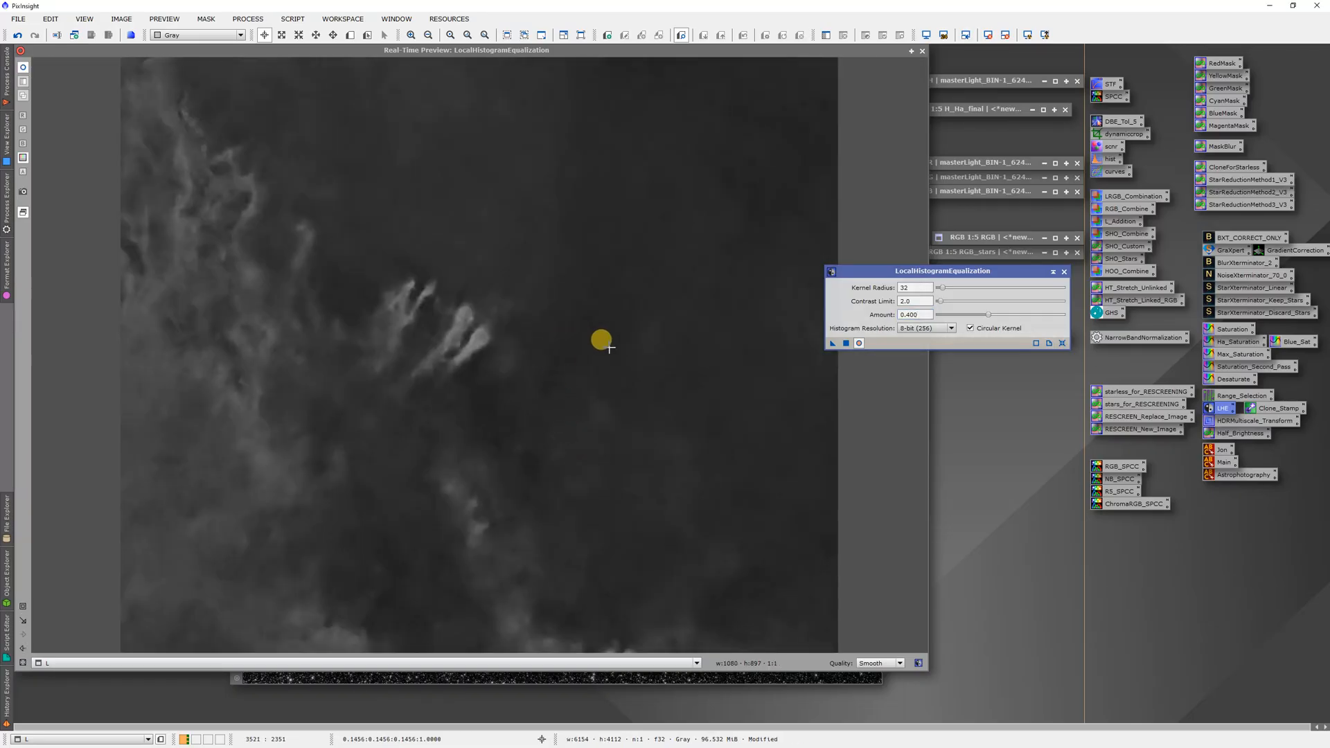
{"action": "left_click", "coordinate": [859, 343]}
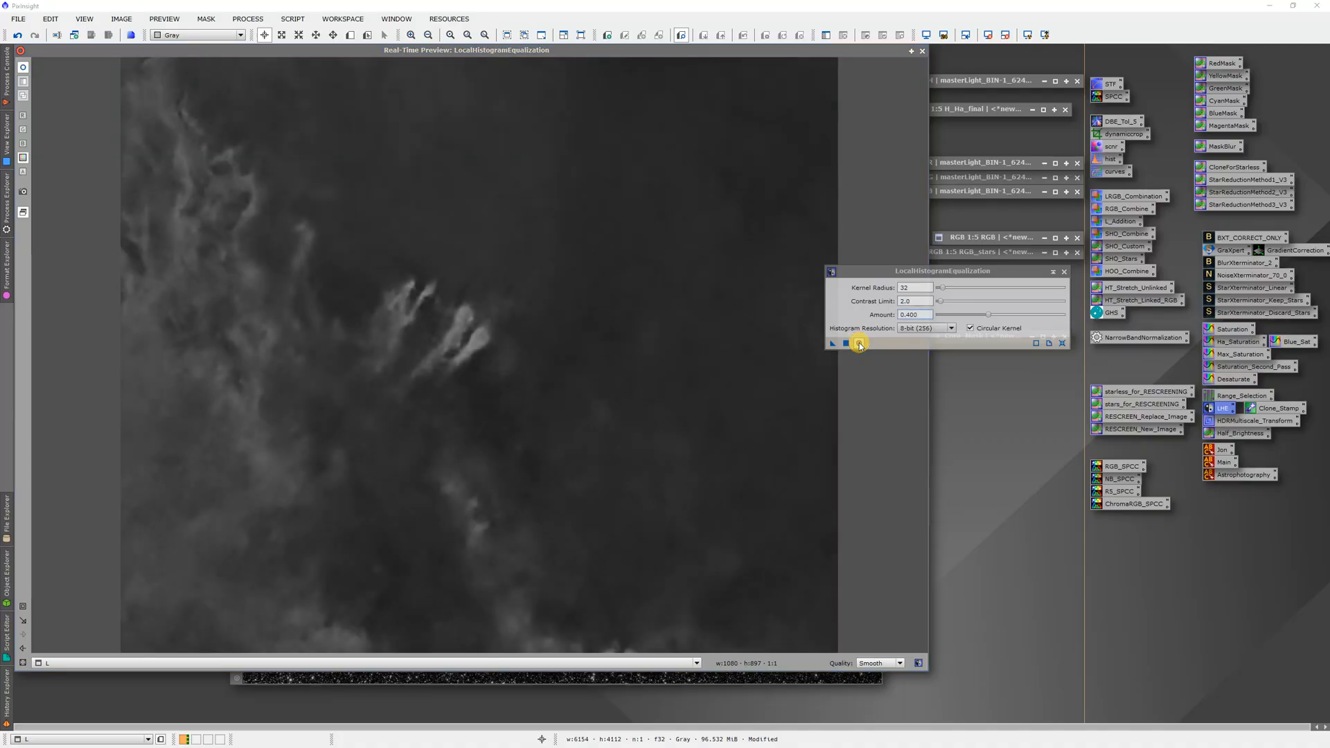
{"action": "left_click", "coordinate": [23, 648]}
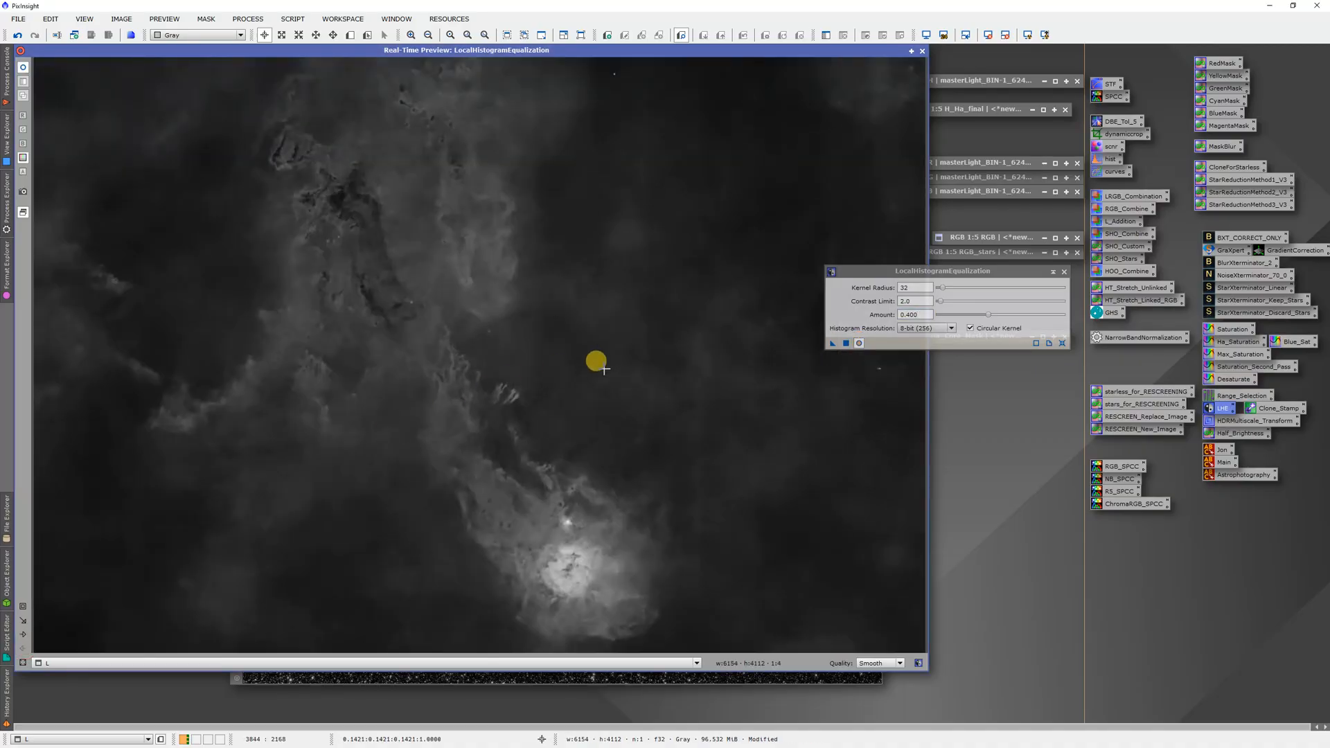
{"action": "left_click", "coordinate": [859, 343]}
{"action": "left_click", "coordinate": [860, 343]}
{"action": "left_click", "coordinate": [860, 343]}
{"action": "left_click", "coordinate": [860, 344]}
{"action": "left_click", "coordinate": [860, 343]}
{"action": "left_click", "coordinate": [860, 343]}
{"action": "left_click", "coordinate": [860, 344]}
{"action": "left_click", "coordinate": [860, 344]}
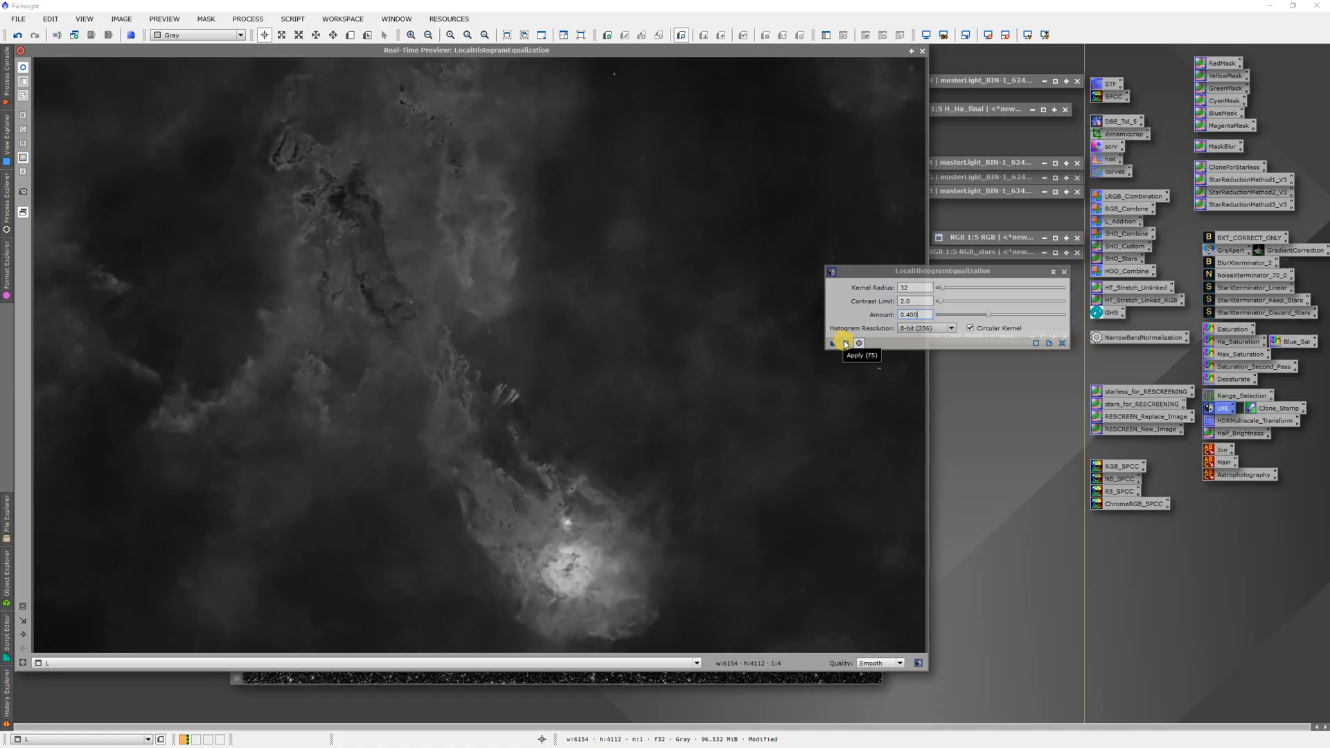
Apply LocalHistogramEqualization to L with kernel radius 32, contrast limit 2.0 and amount 0.400, and close the process.
{"action": "left_click", "coordinate": [845, 344]}
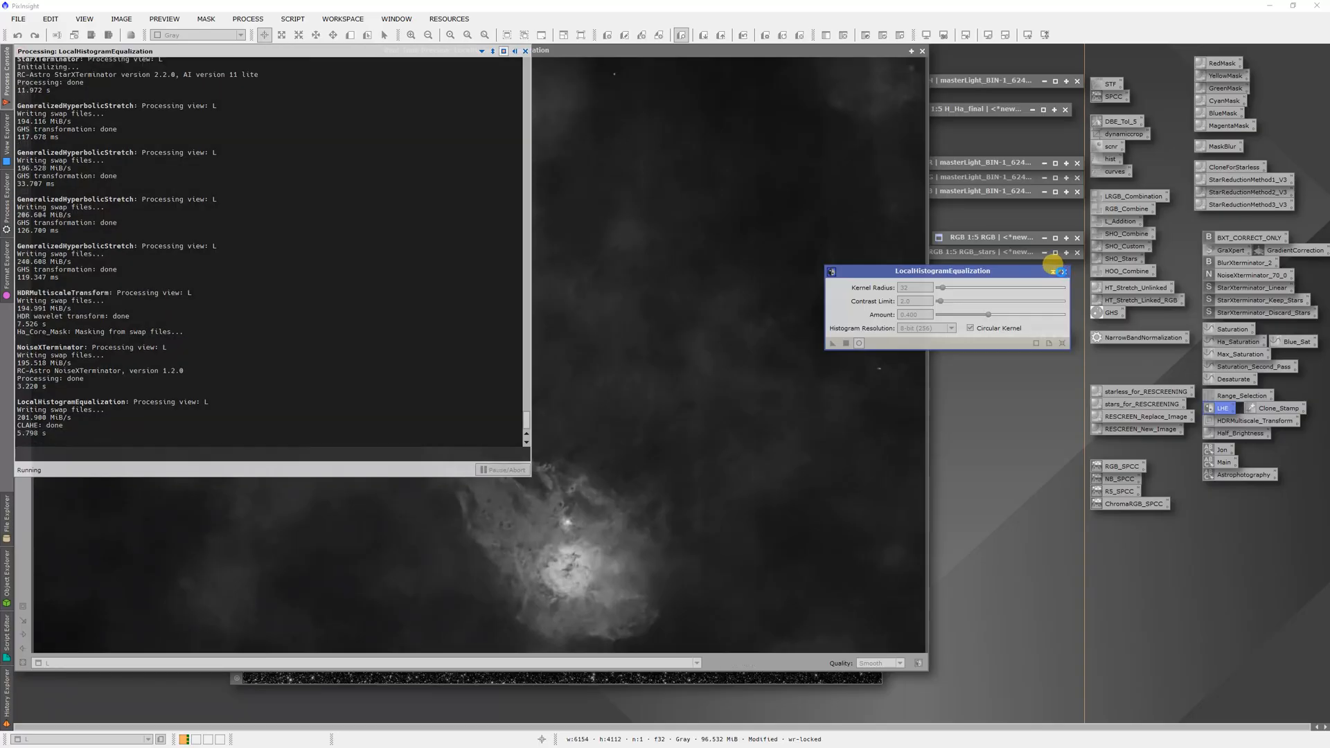
{"action": "left_click", "coordinate": [1064, 273]}
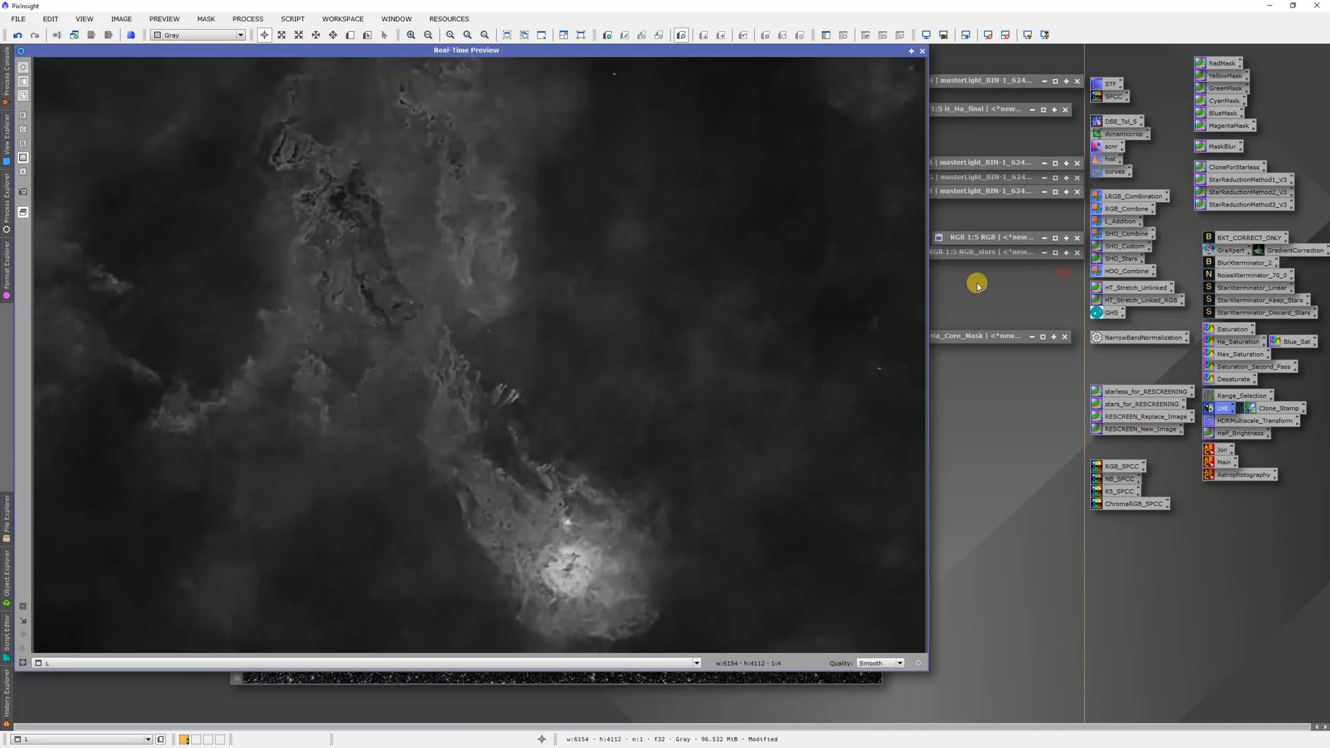
Close the real-time preview and create rescreening copies of the starless L and L_stars with starless_for_RESCREENING and stars_for_RESCREENING.
{"action": "left_click", "coordinate": [922, 50]}
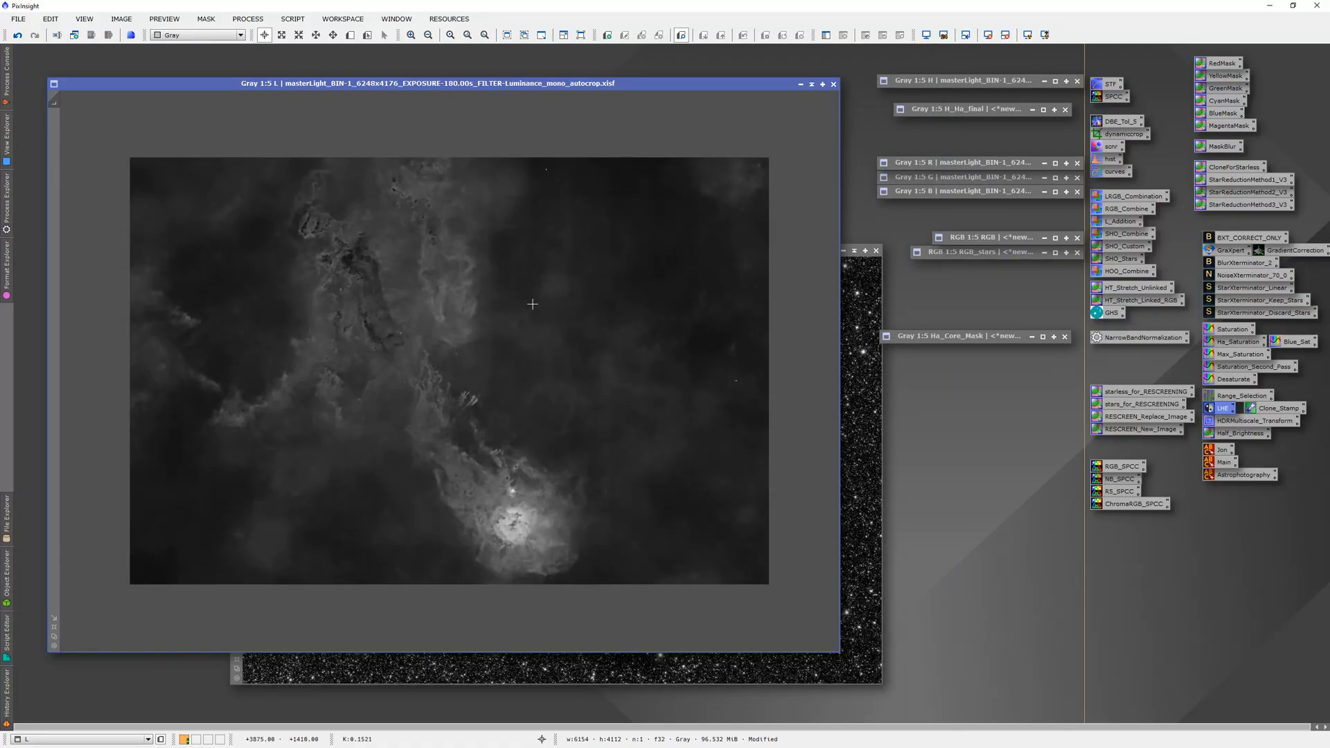
{"action": "scroll", "coordinate": [585, 352], "scroll_direction": "up", "scroll_amount": 3}
{"action": "scroll", "coordinate": [585, 351], "scroll_direction": "down", "scroll_amount": 3}
{"action": "left_click_drag", "start_coordinate": [1125, 391], "coordinate": [610, 315]}
{"action": "left_click", "coordinate": [848, 251]}
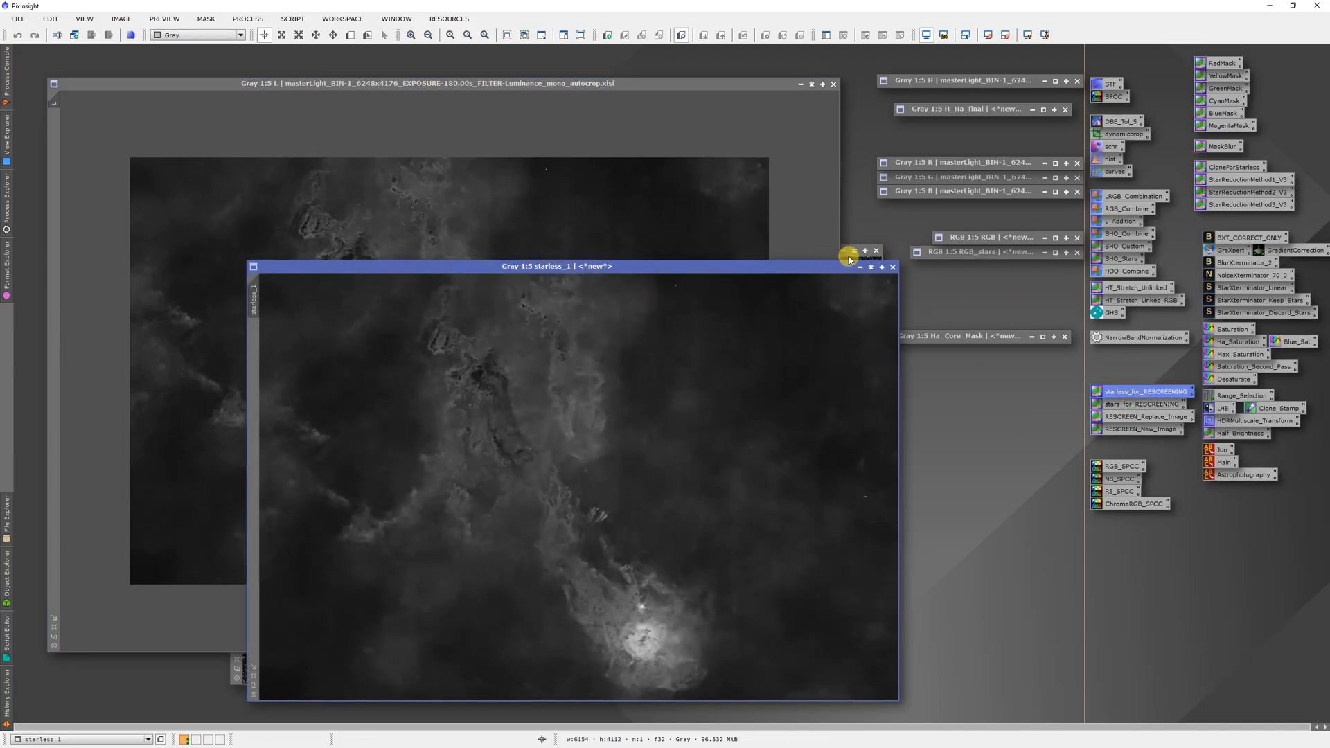
{"action": "left_click_drag", "start_coordinate": [1131, 406], "coordinate": [742, 392]}
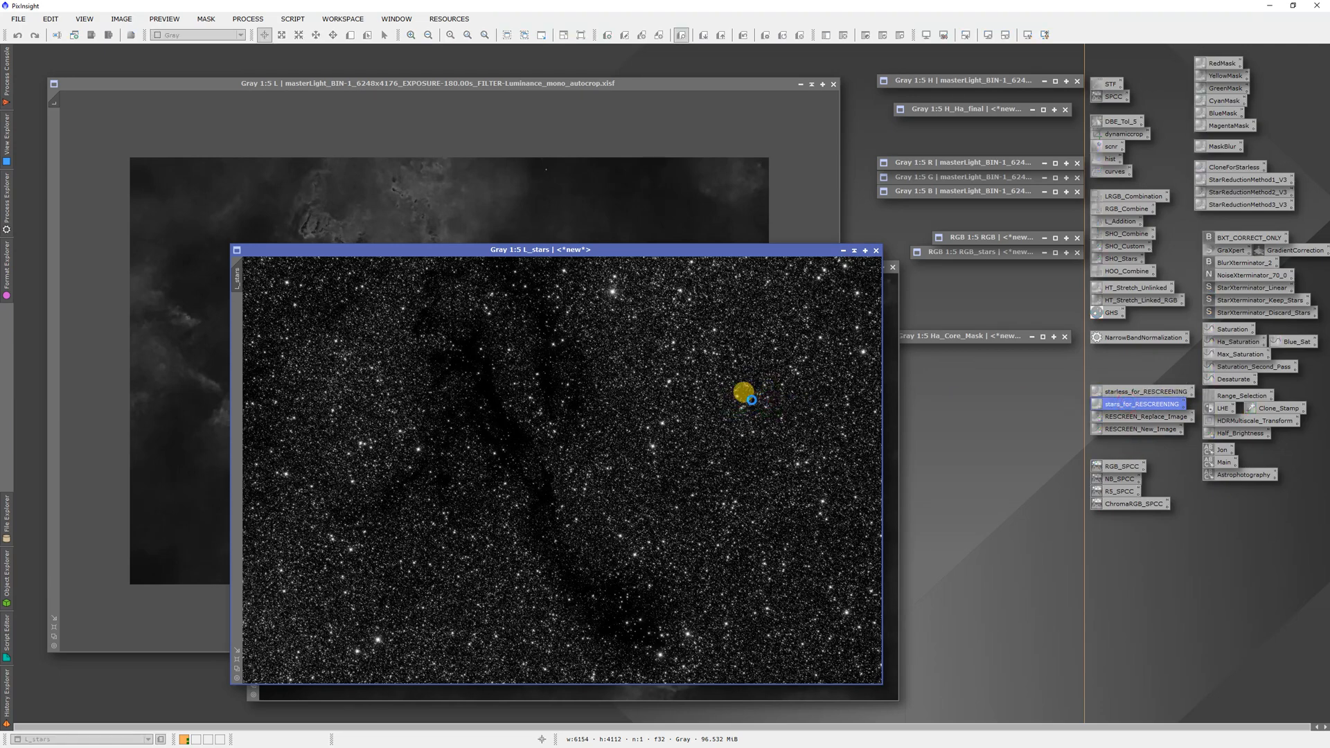
Replace L with the rescreened combination using RESCREEN_Replace_Image, close the temporary stars copy, and stow the minimized L_stars with the other images.
{"action": "left_click", "coordinate": [754, 239]}
{"action": "left_click_drag", "start_coordinate": [1122, 418], "coordinate": [473, 358]}
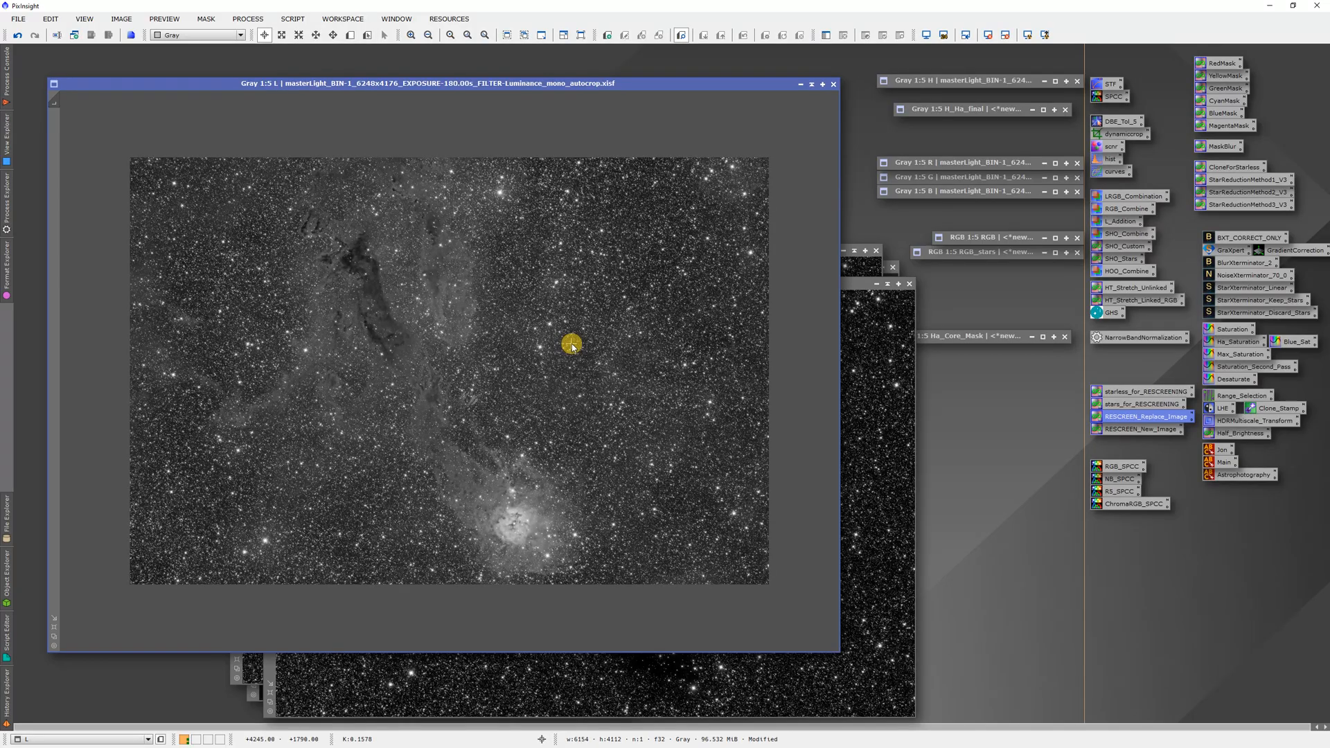
{"action": "left_click", "coordinate": [911, 285]}
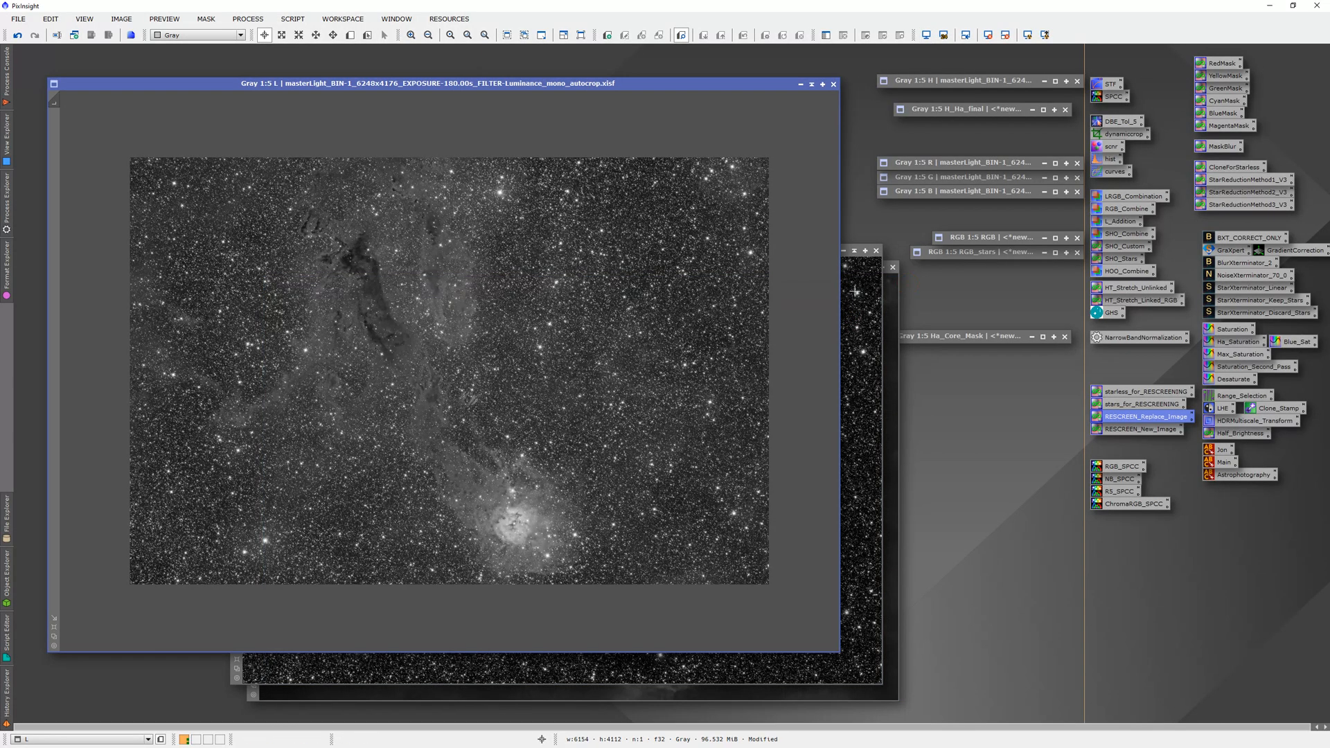
{"action": "left_click", "coordinate": [854, 250]}
{"action": "left_click_drag", "start_coordinate": [499, 466], "coordinate": [971, 119]}
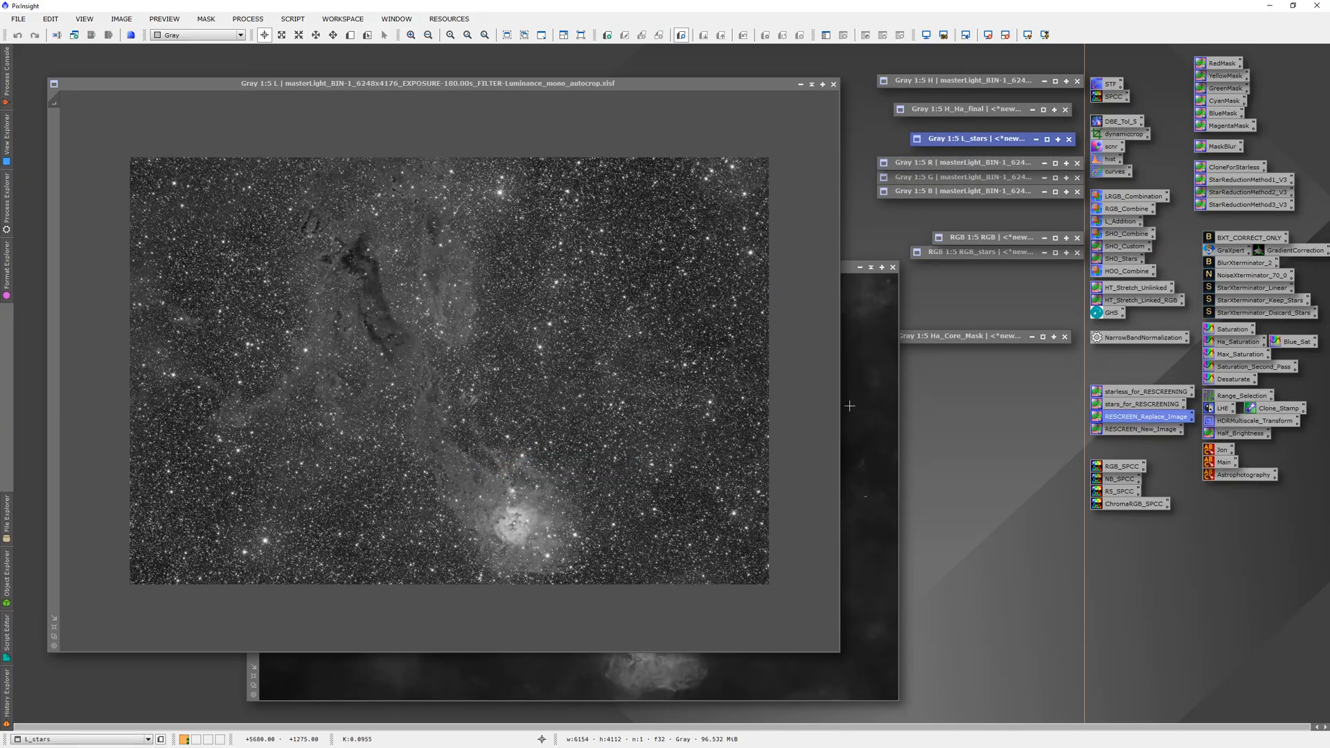
Clone starless_1 as the Starless image with CloneForStarless and close starless_1.
{"action": "left_click", "coordinate": [849, 406]}
{"action": "mouse_move", "coordinate": [1233, 167]}
{"action": "left_mouse_down"}
{"action": "mouse_move", "coordinate": [950, 238]}
{"action": "mouse_move", "coordinate": [682, 377]}
{"action": "left_mouse_up"}
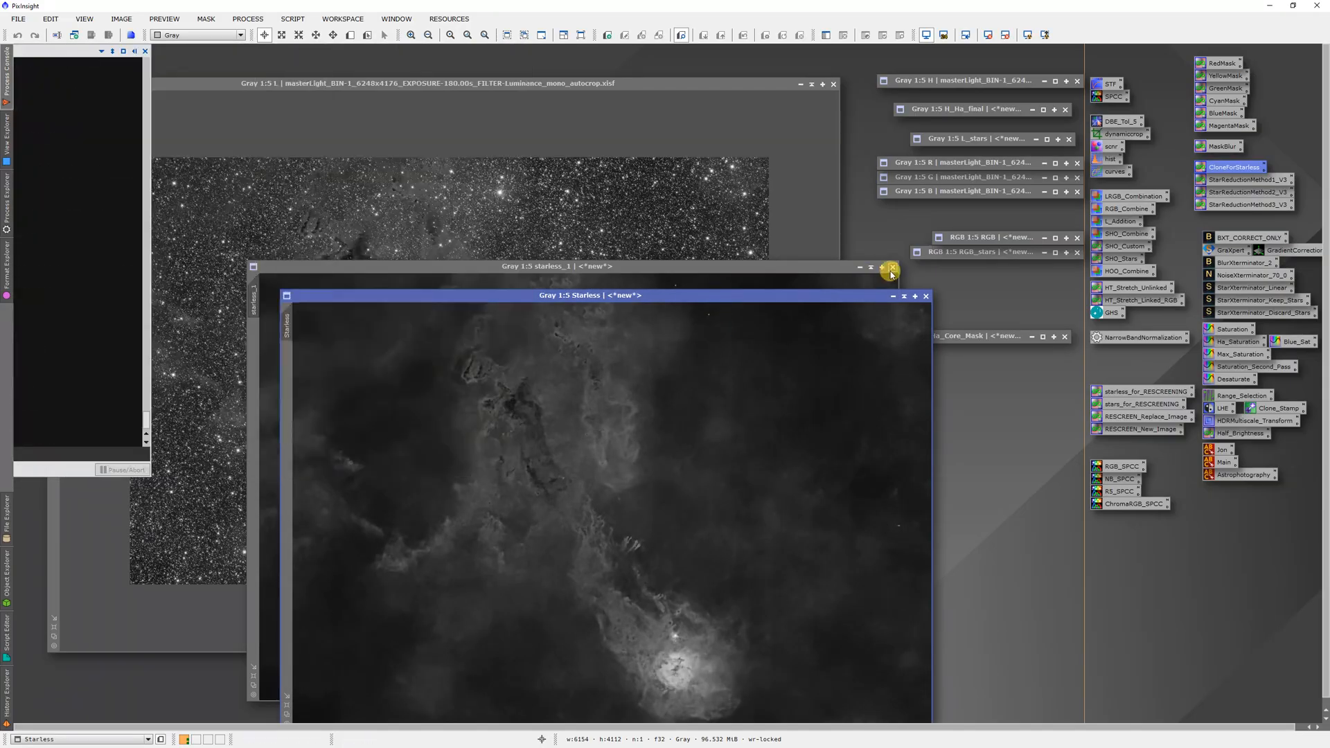
{"action": "left_click", "coordinate": [892, 267]}
Reduce the stars in L with StarReductionMethod1_V3 and close the Starless image.
{"action": "left_click", "coordinate": [686, 141]}
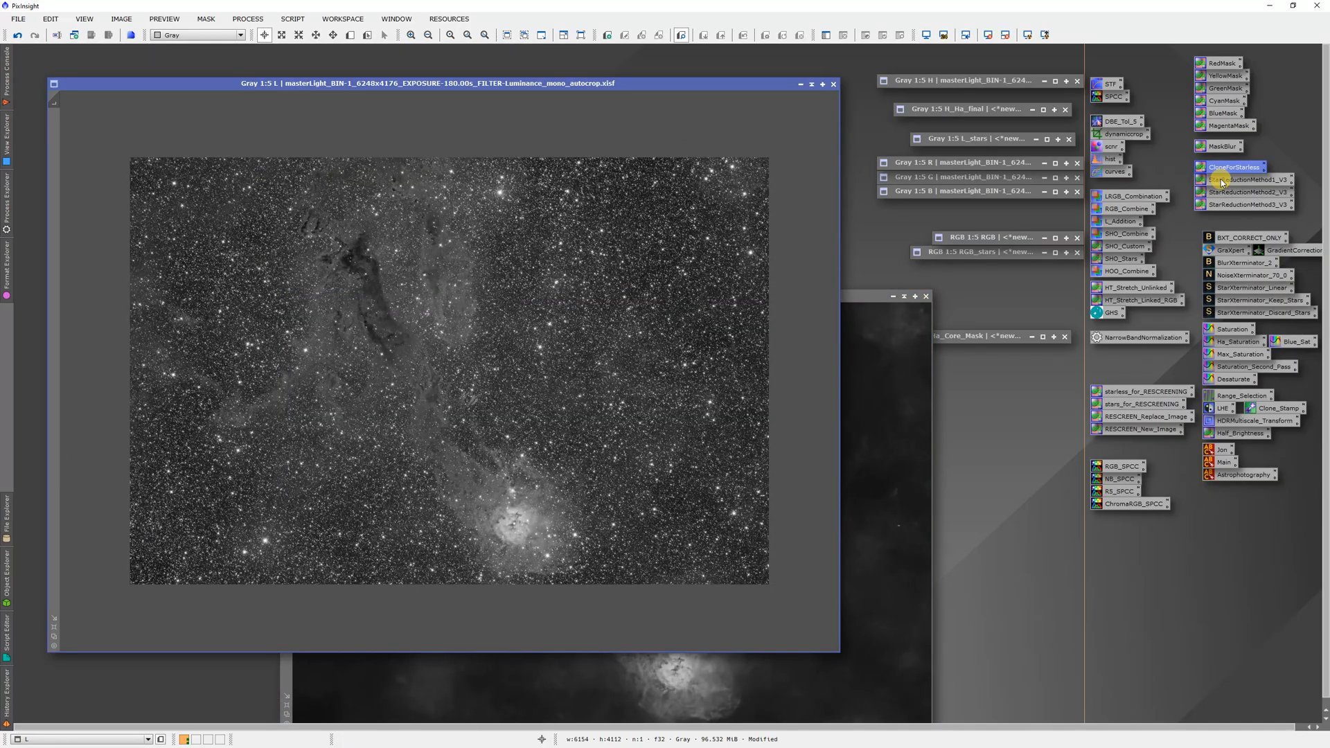
{"action": "left_click_drag", "start_coordinate": [1221, 181], "coordinate": [603, 194]}
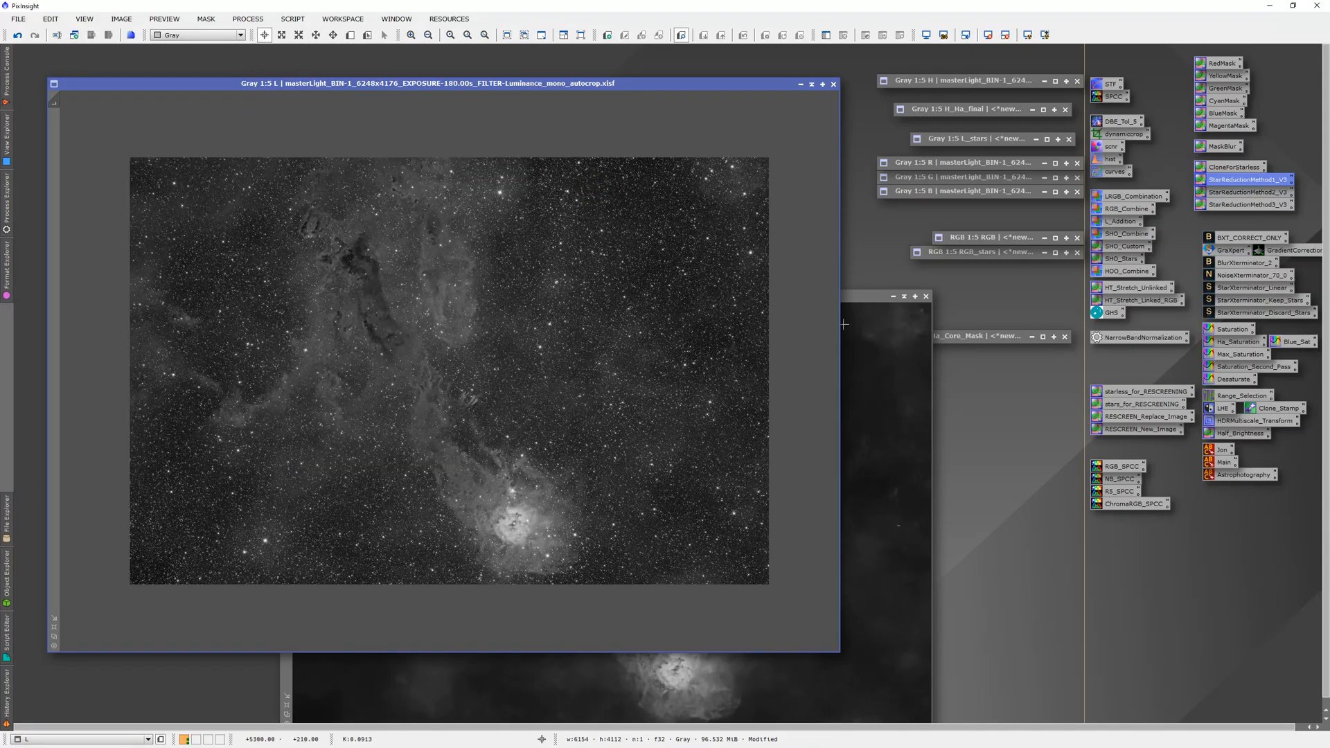
{"action": "left_click", "coordinate": [871, 401]}
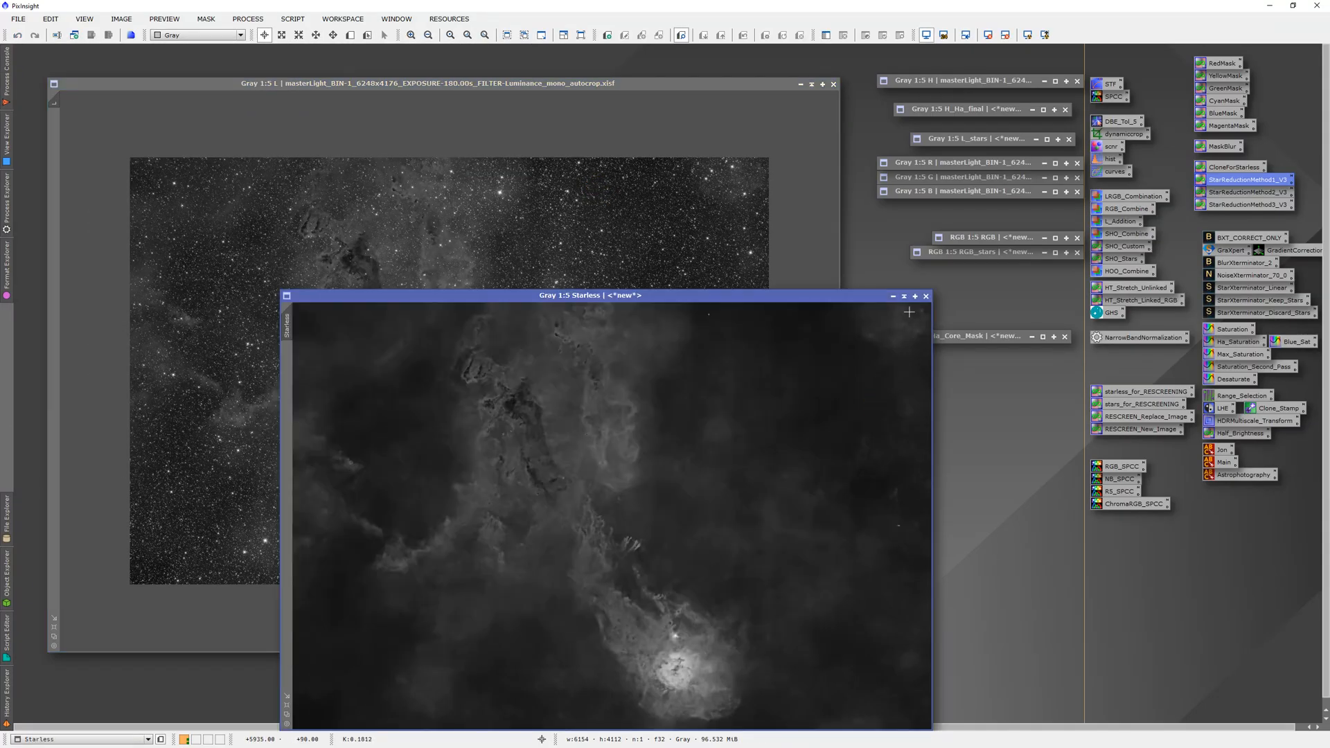
{"action": "left_click", "coordinate": [926, 295]}
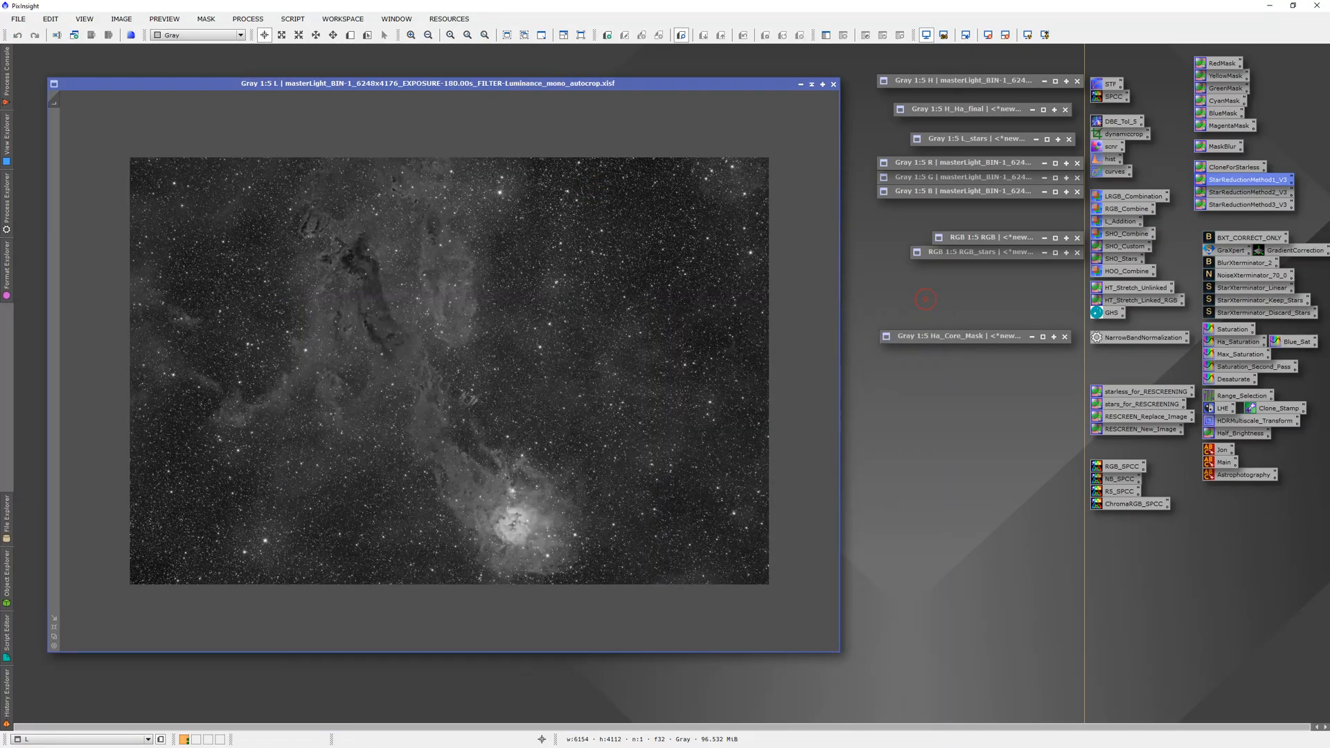
Restore the RGB image and apply the L_Addition LRGBCombination to it with L as the only source, then close the process.
{"action": "double_click", "coordinate": [979, 238]}
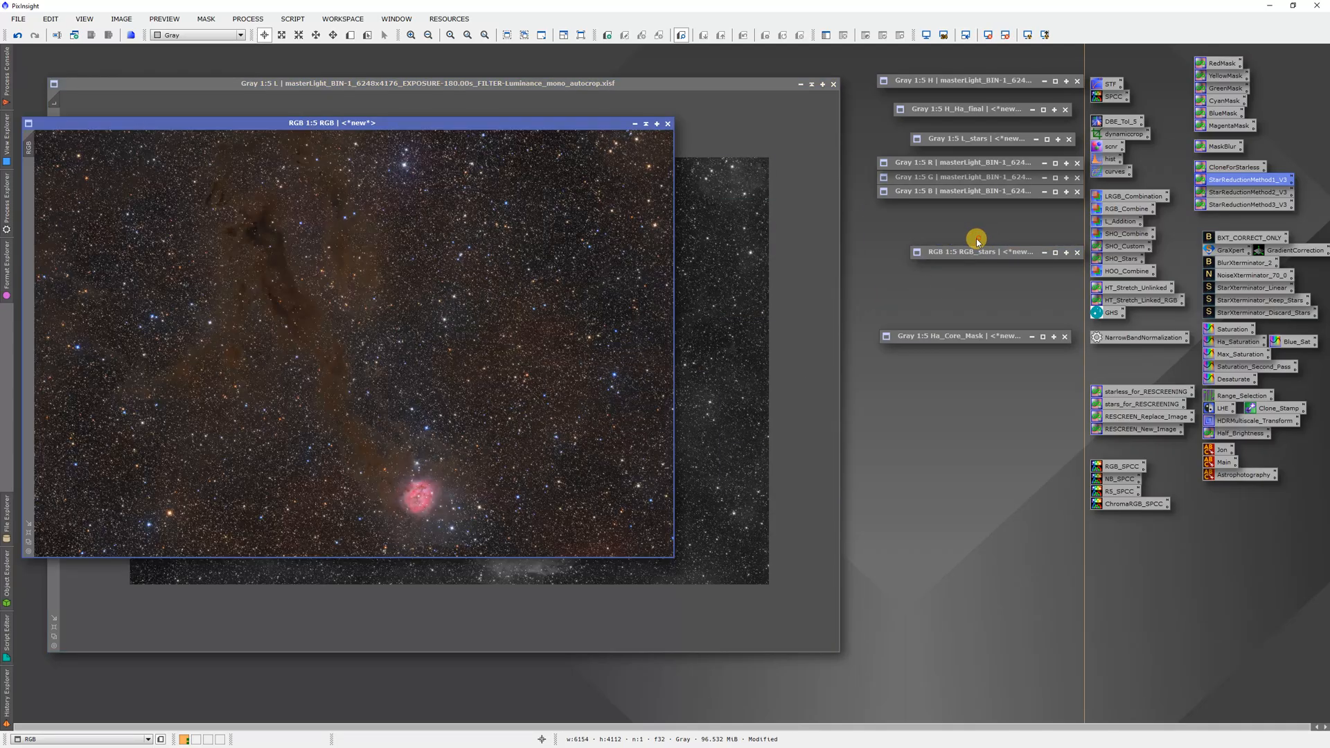
{"action": "left_click_drag", "start_coordinate": [468, 127], "coordinate": [586, 210]}
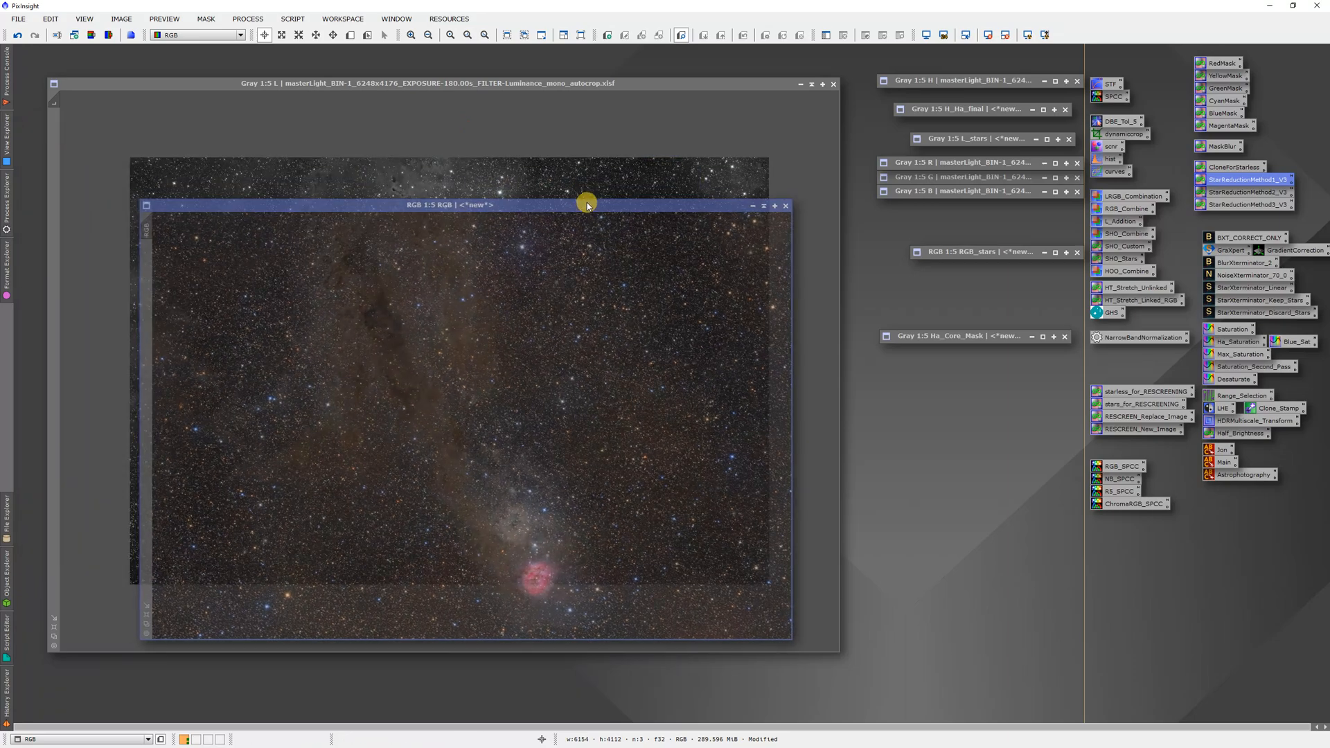
{"action": "double_click", "coordinate": [1119, 221]}
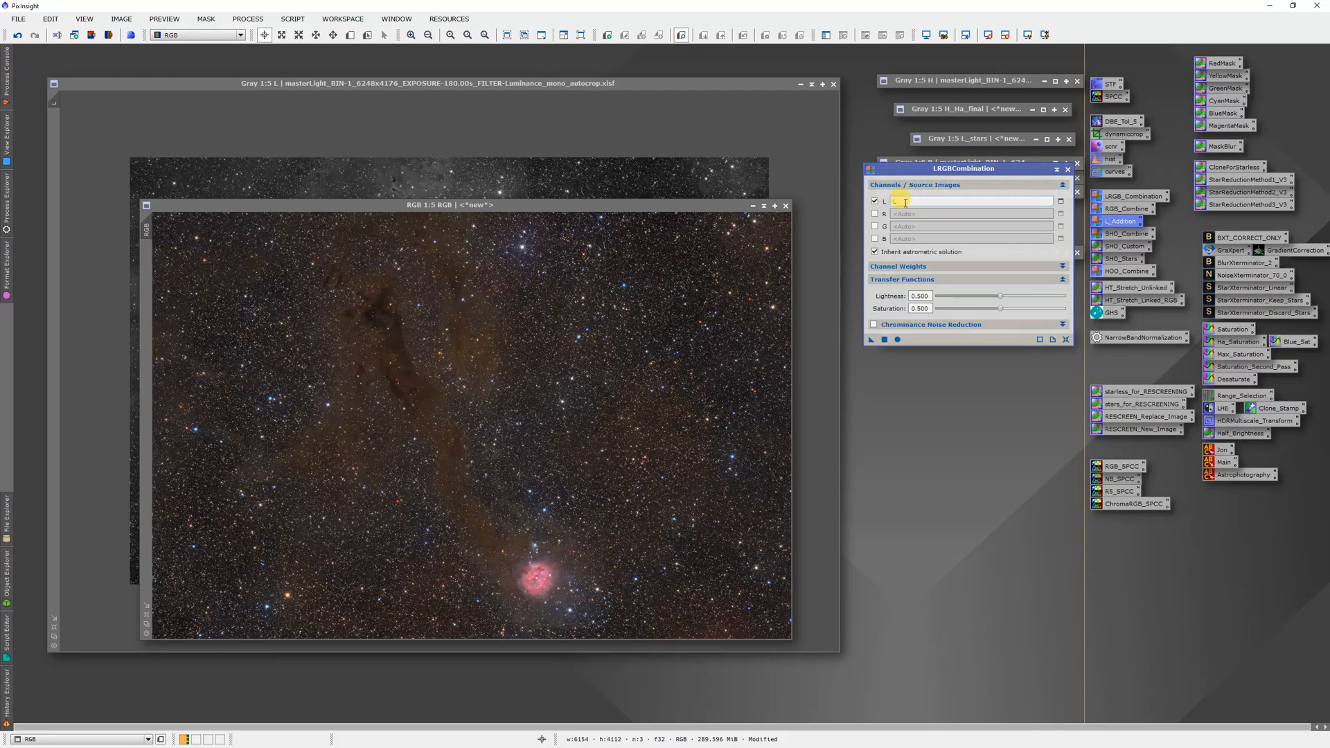
{"action": "left_click", "coordinate": [1060, 202]}
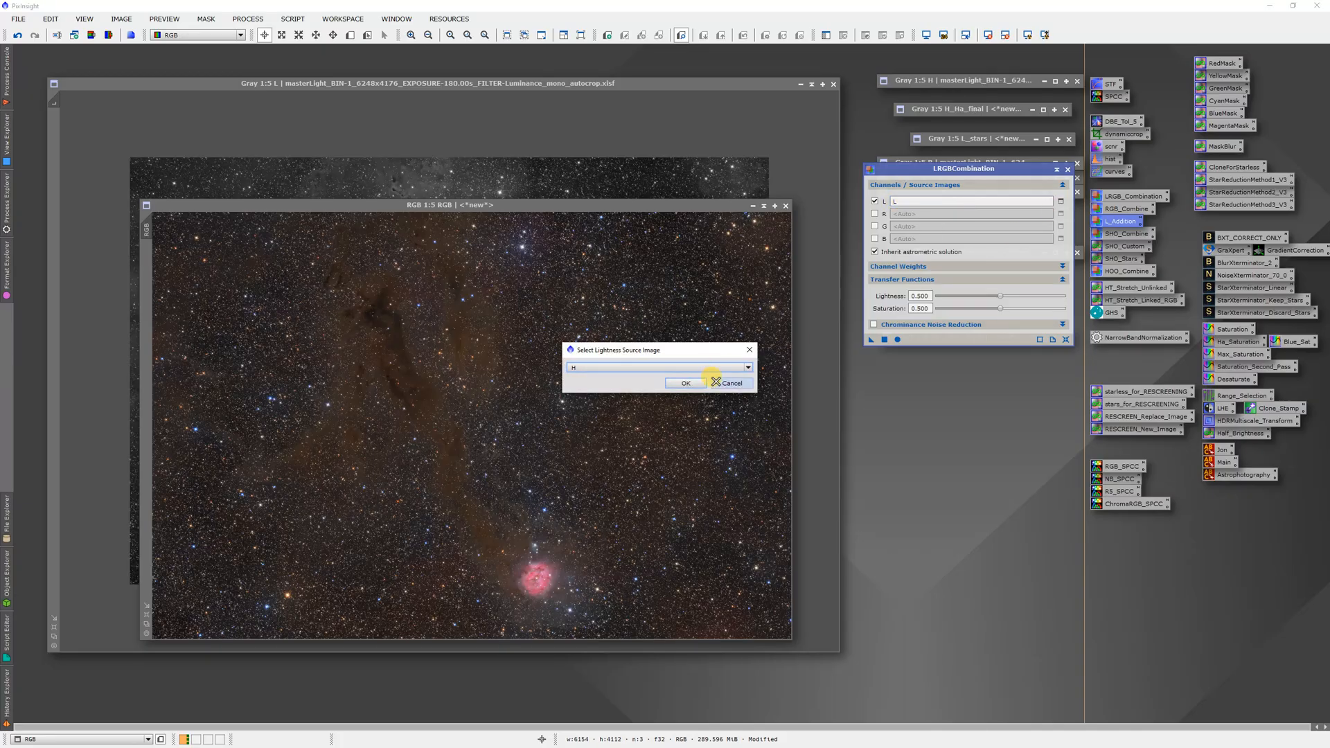
{"action": "left_click", "coordinate": [706, 368]}
{"action": "left_click", "coordinate": [750, 353]}
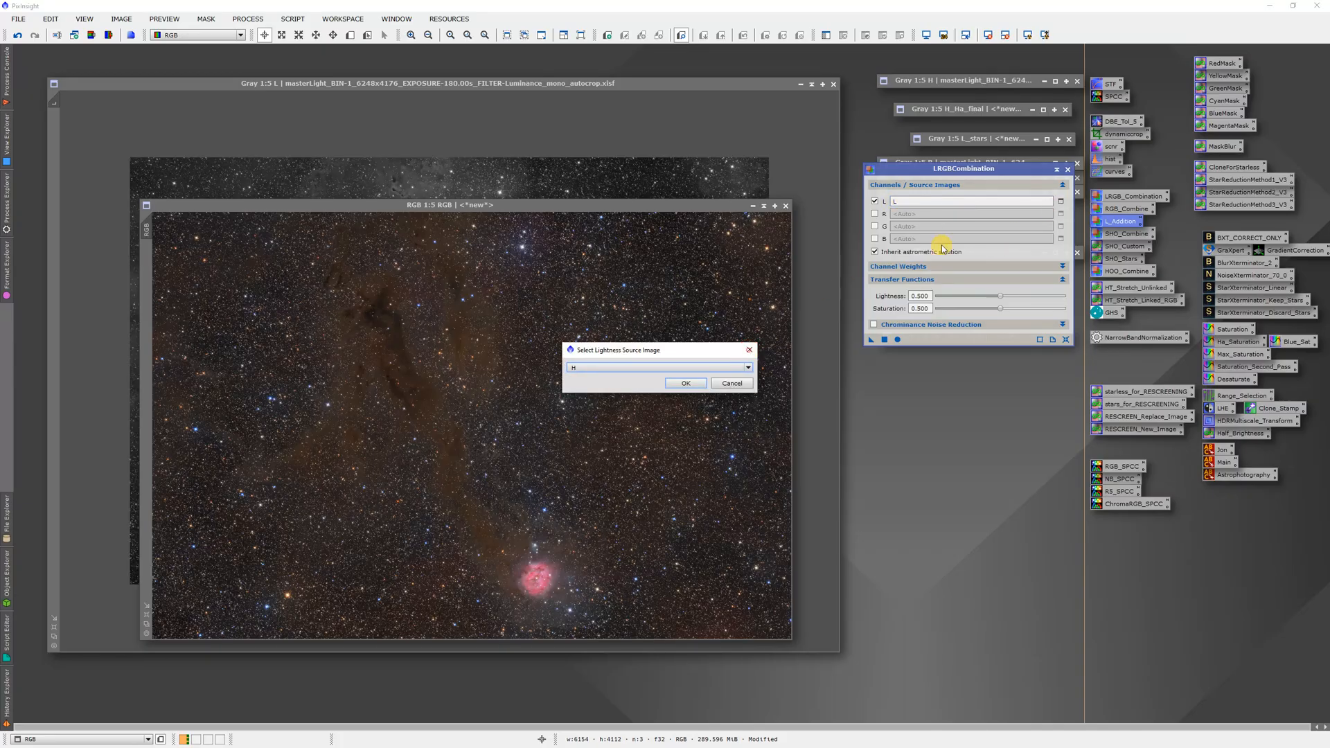
{"action": "left_click", "coordinate": [722, 380]}
{"action": "left_click_drag", "start_coordinate": [871, 339], "coordinate": [596, 350]}
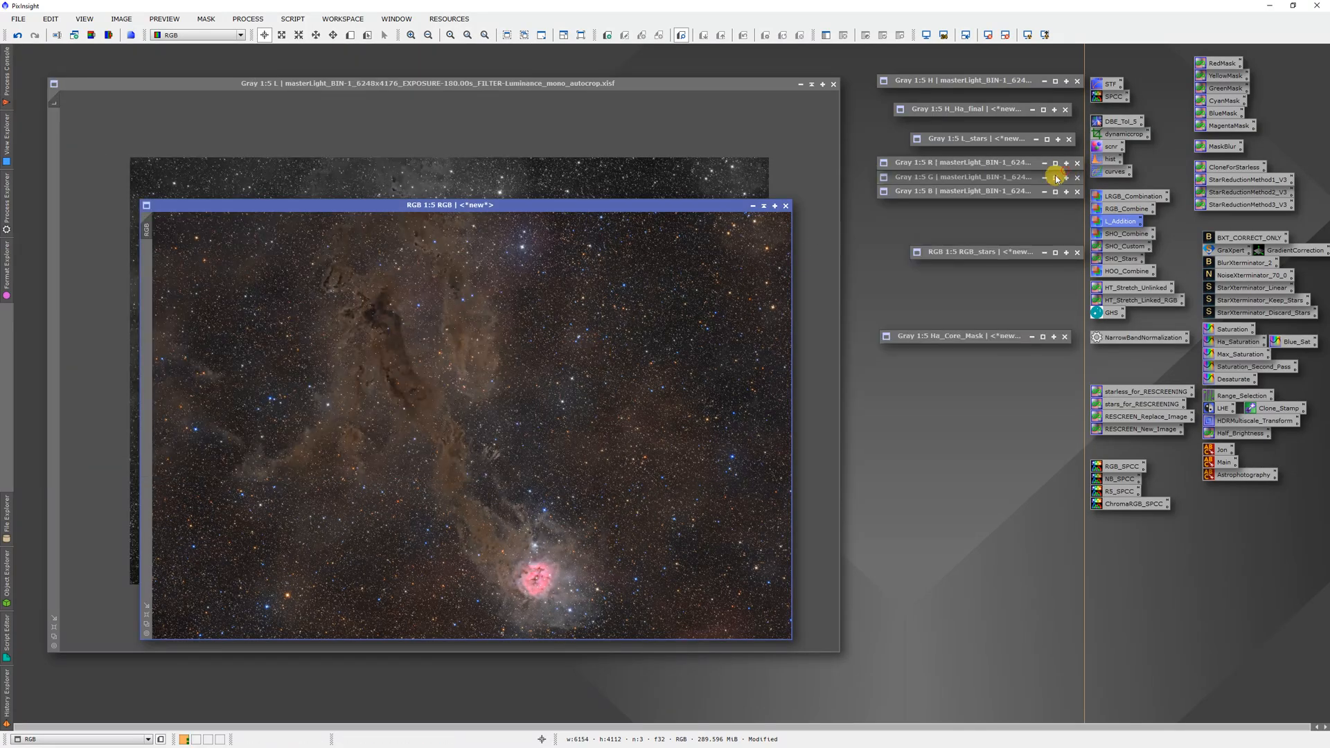
{"action": "left_click", "coordinate": [1065, 171]}
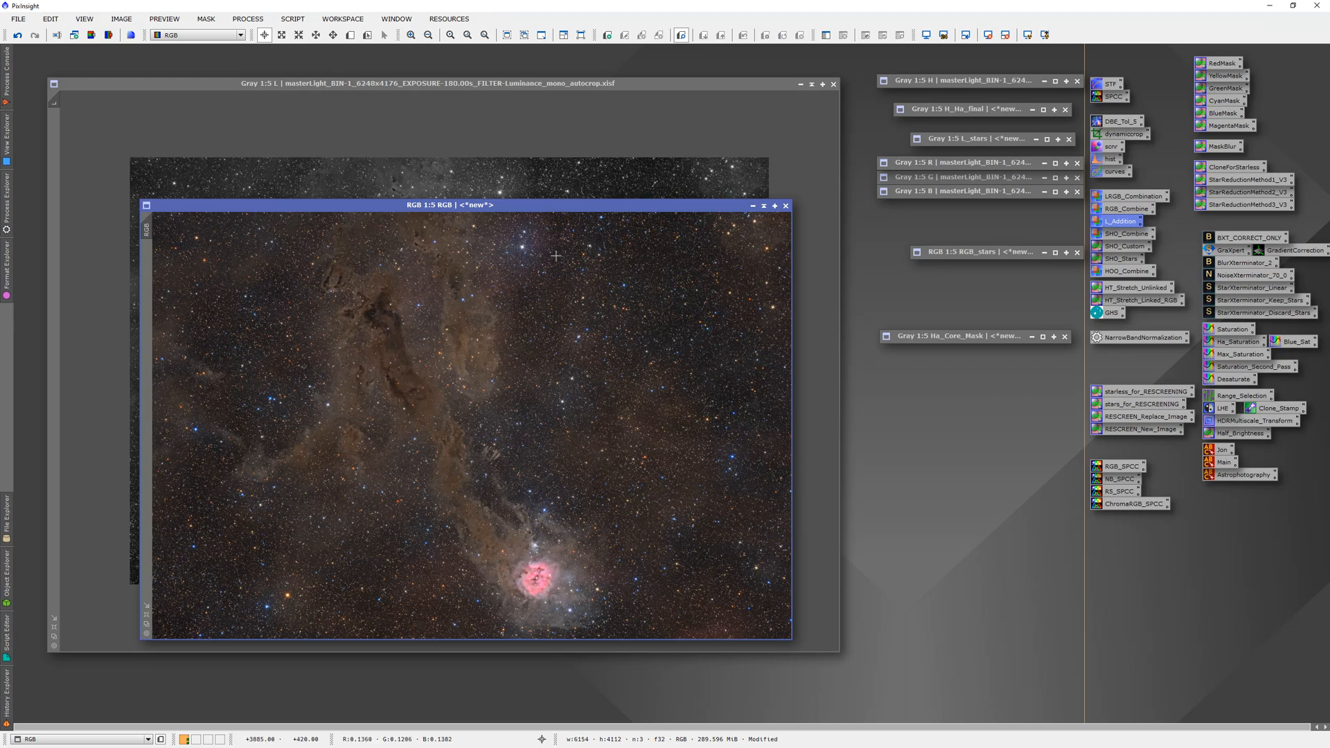
Rename the combined image as LRGB.
{"action": "right_click", "coordinate": [514, 279]}
{"action": "left_click", "coordinate": [585, 332]}
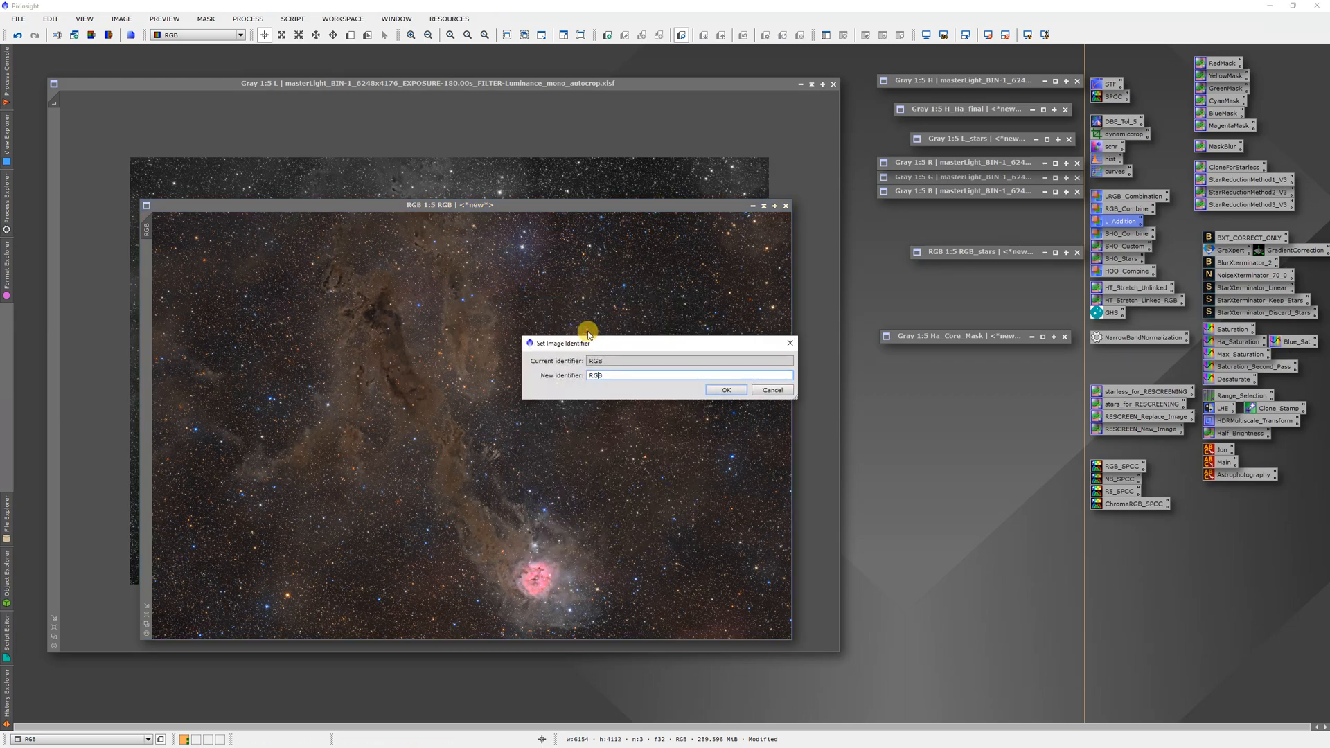
{"action": "type", "text": "L"}
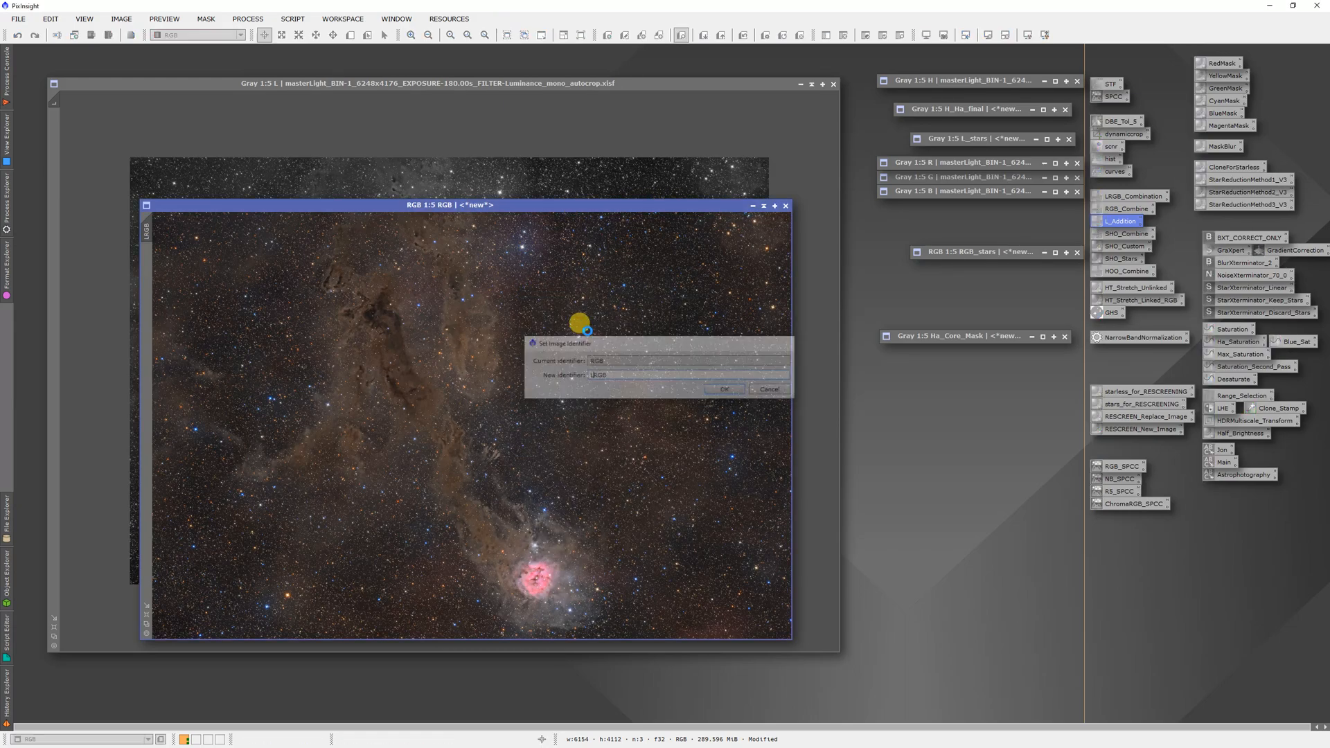
{"action": "key", "text": "Return"}
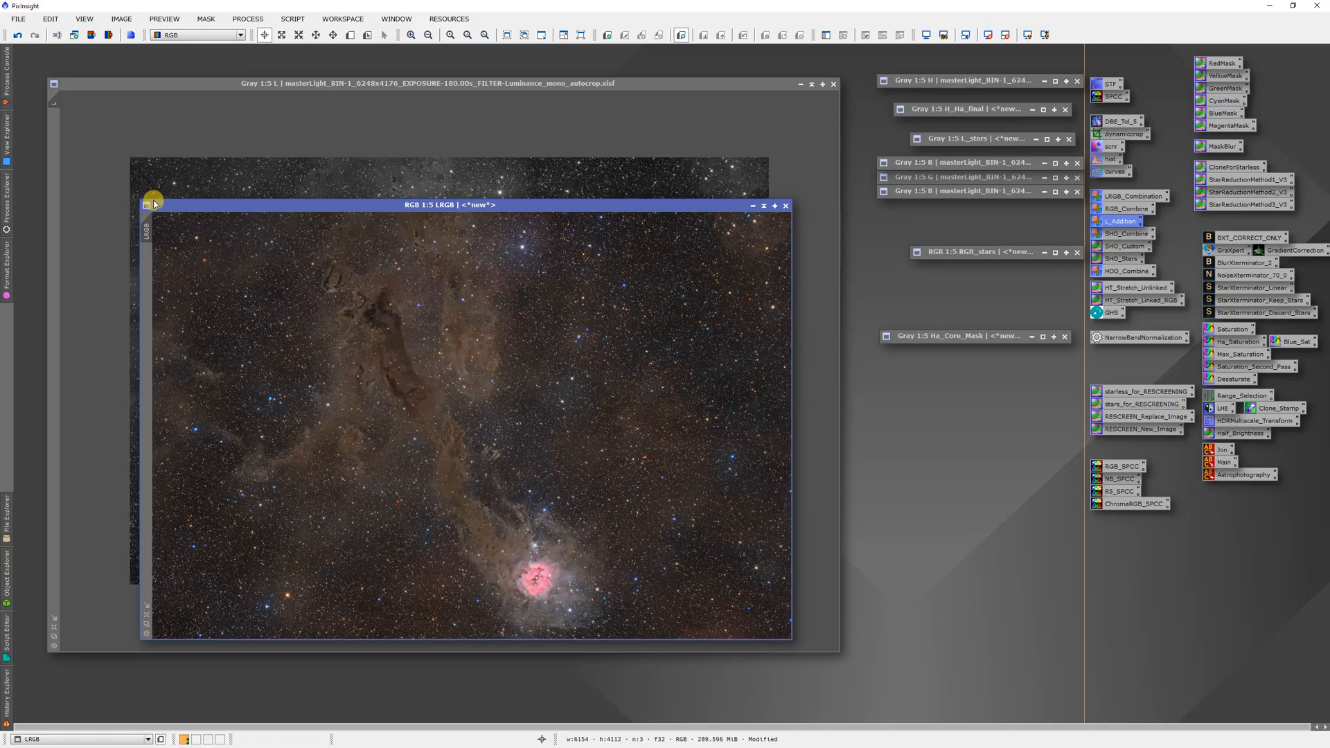
Minimize L, enlarge the LRGB window, and examine the stars, dark dust lanes and the area around the pink nebula up close.
{"action": "left_click", "coordinate": [812, 84]}
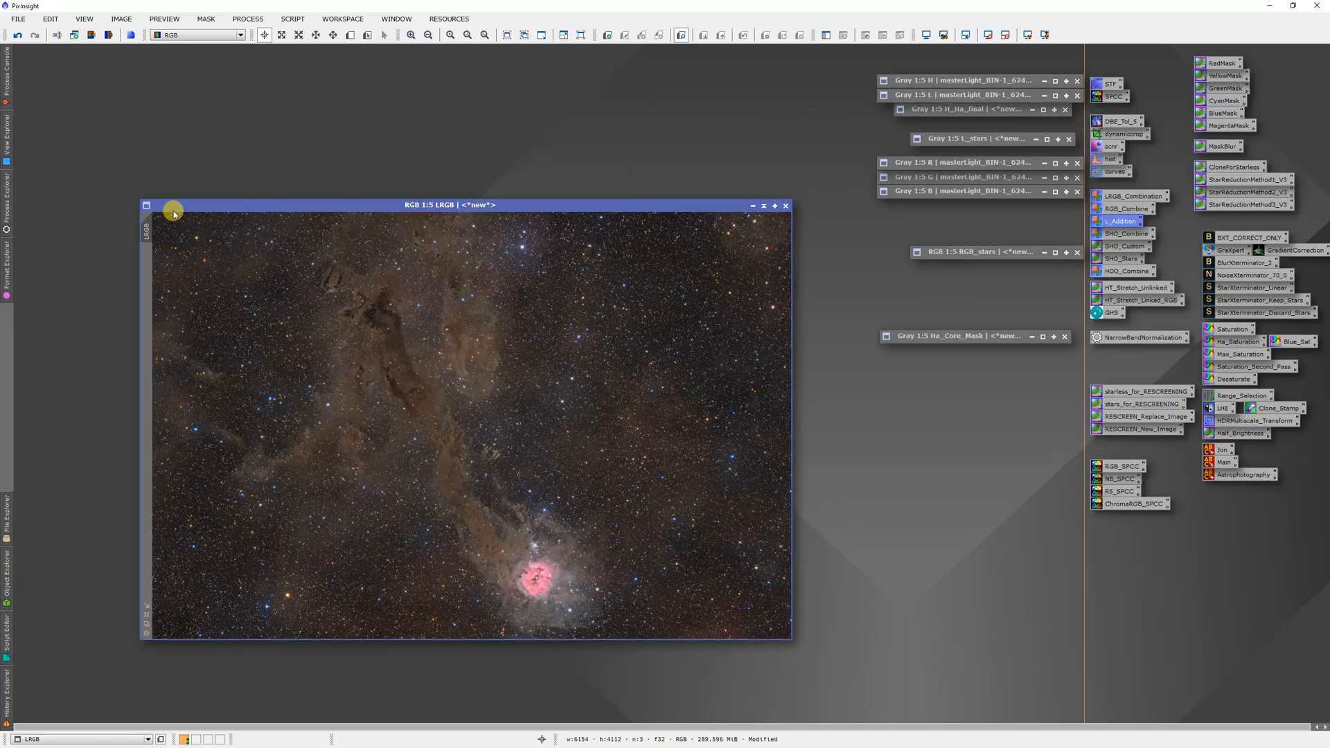
{"action": "left_click_drag", "start_coordinate": [136, 193], "coordinate": [39, 57]}
{"action": "left_click_drag", "start_coordinate": [788, 634], "coordinate": [873, 707]}
{"action": "scroll", "coordinate": [461, 362], "scroll_direction": "up", "scroll_amount": 2}
{"action": "scroll", "coordinate": [460, 362], "scroll_direction": "up", "scroll_amount": 2}
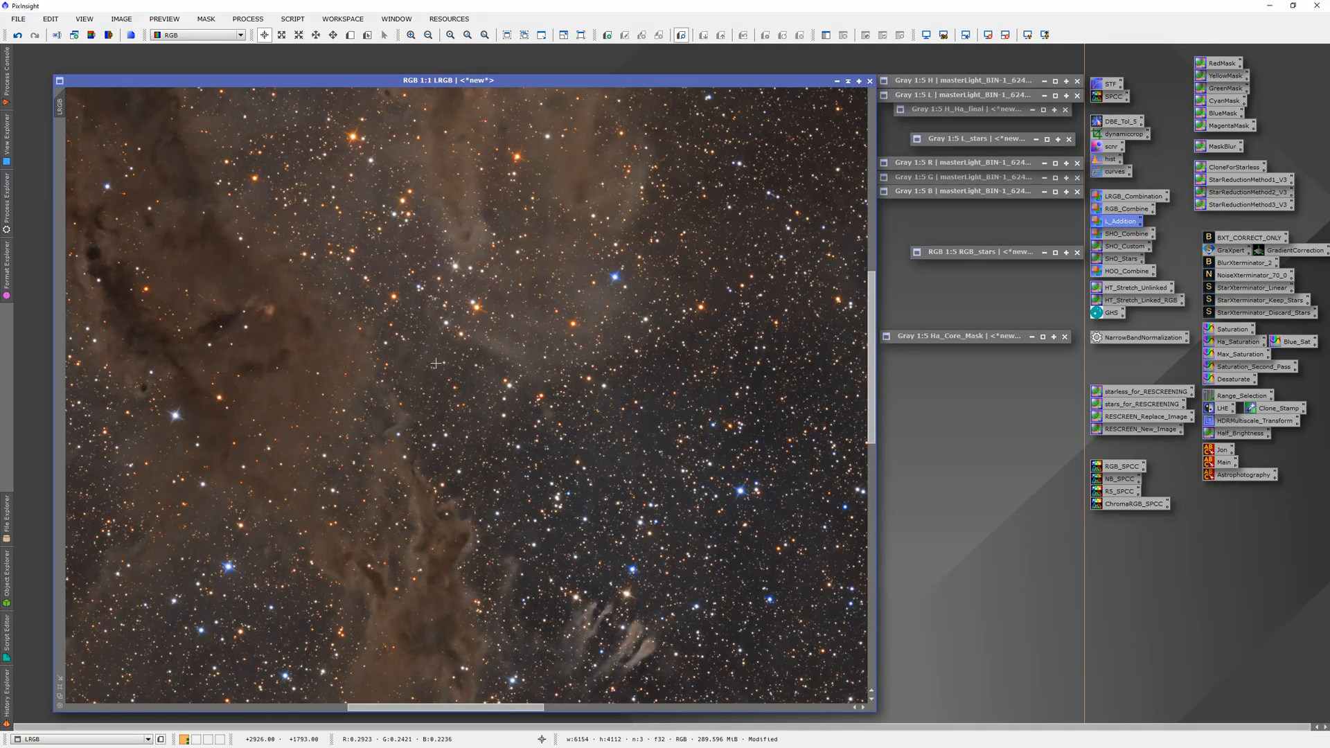
{"action": "scroll", "coordinate": [473, 403], "scroll_direction": "up", "scroll_amount": 1}
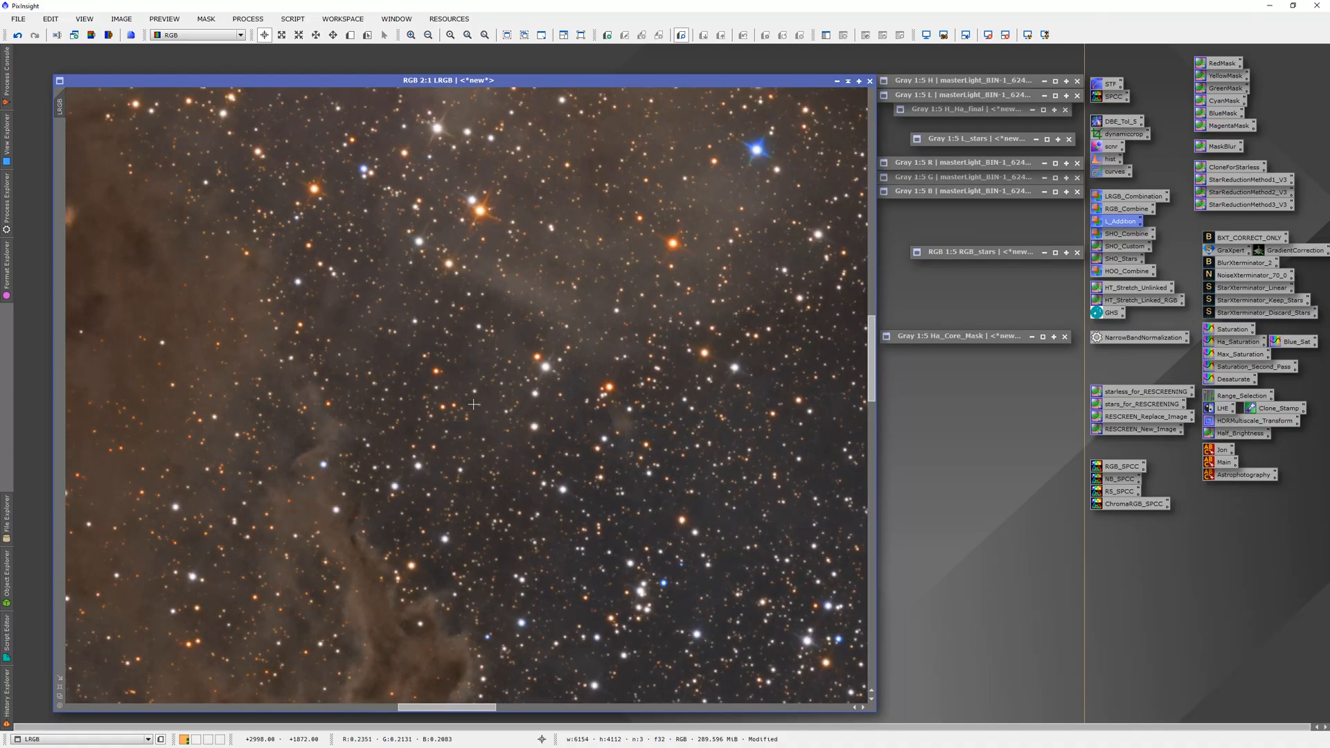
{"action": "scroll", "coordinate": [473, 403], "scroll_direction": "down", "scroll_amount": 4}
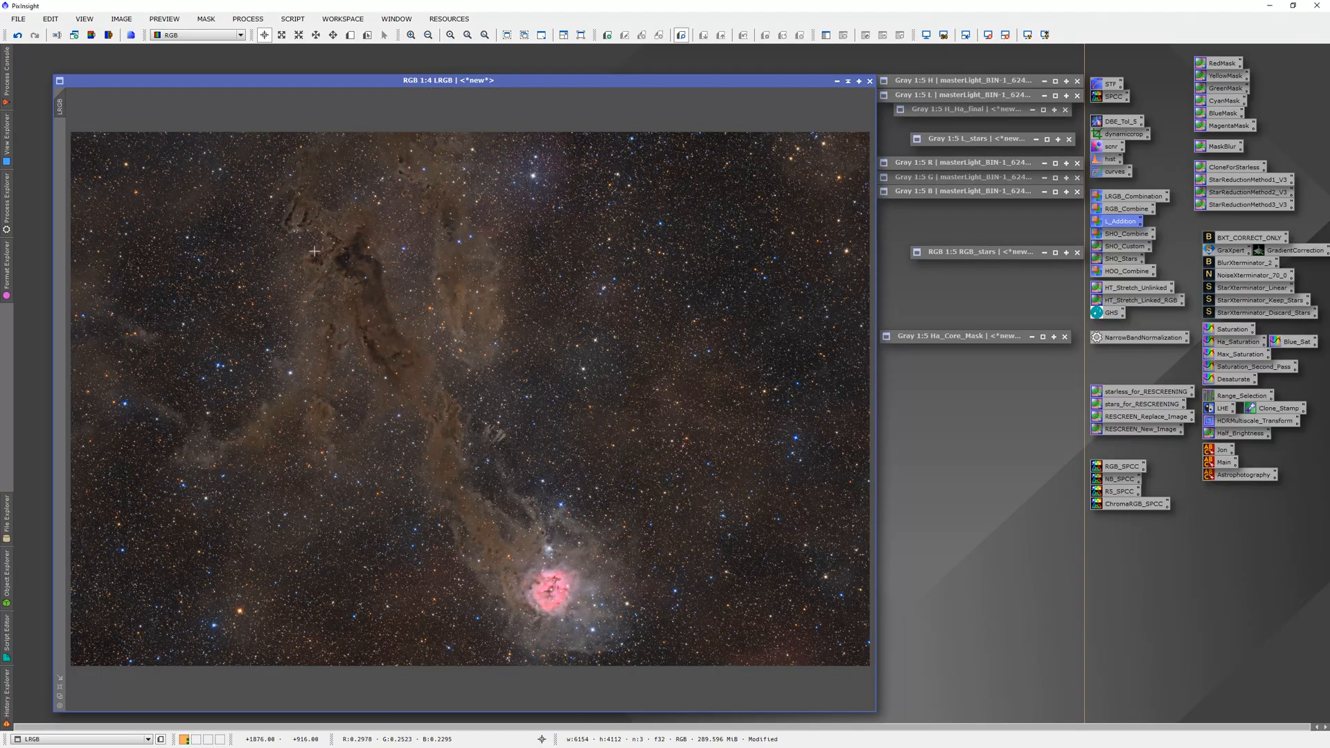
{"action": "scroll", "coordinate": [313, 251], "scroll_direction": "up", "scroll_amount": 3}
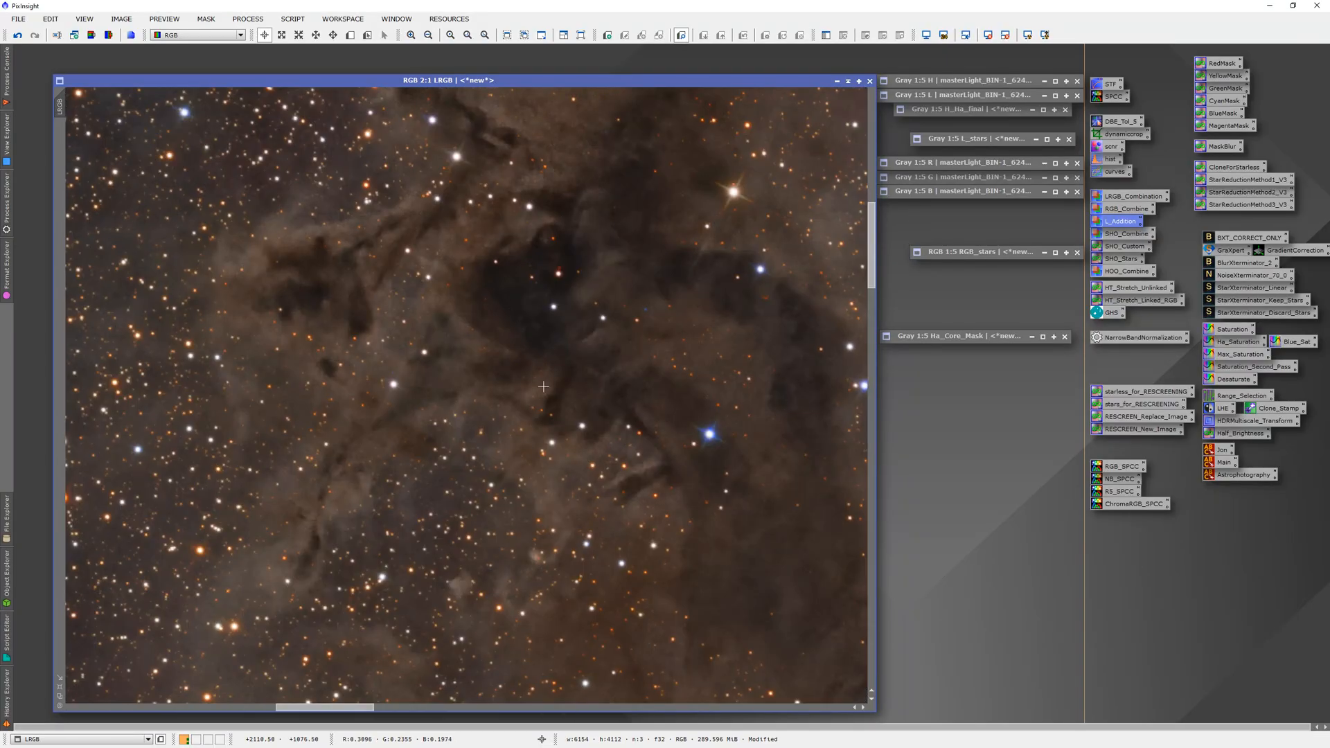
{"action": "scroll", "coordinate": [592, 421], "scroll_direction": "down", "scroll_amount": 4}
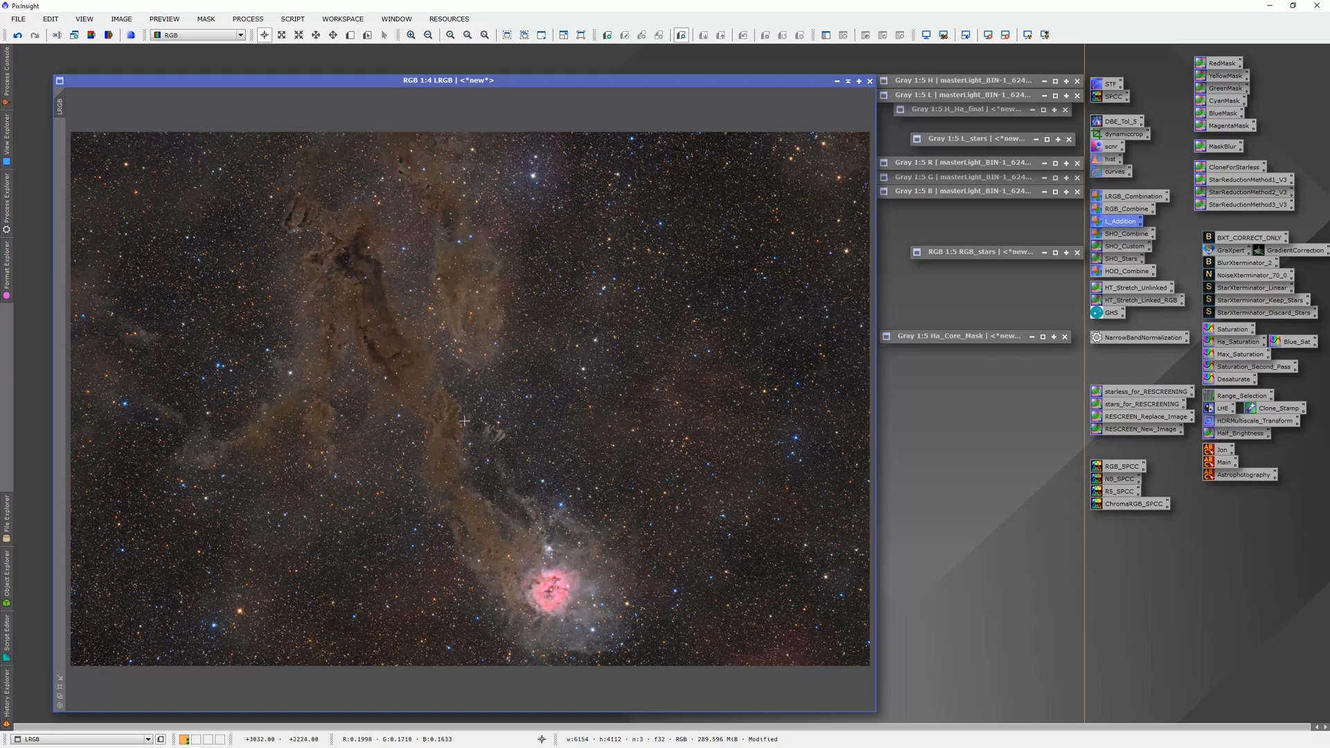
{"action": "scroll", "coordinate": [464, 421], "scroll_direction": "up", "scroll_amount": 3}
{"action": "scroll", "coordinate": [533, 571], "scroll_direction": "up", "scroll_amount": 1}
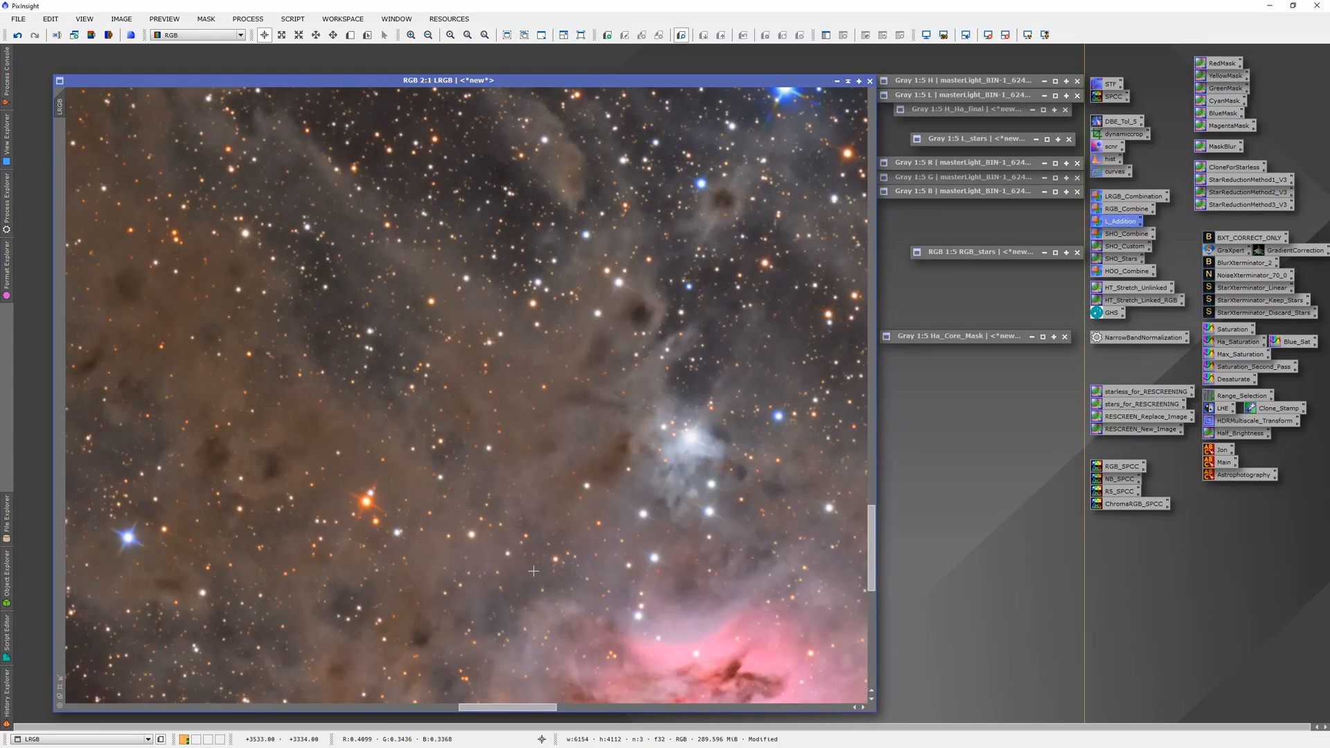
{"action": "scroll", "coordinate": [534, 571], "scroll_direction": "down", "scroll_amount": 4}
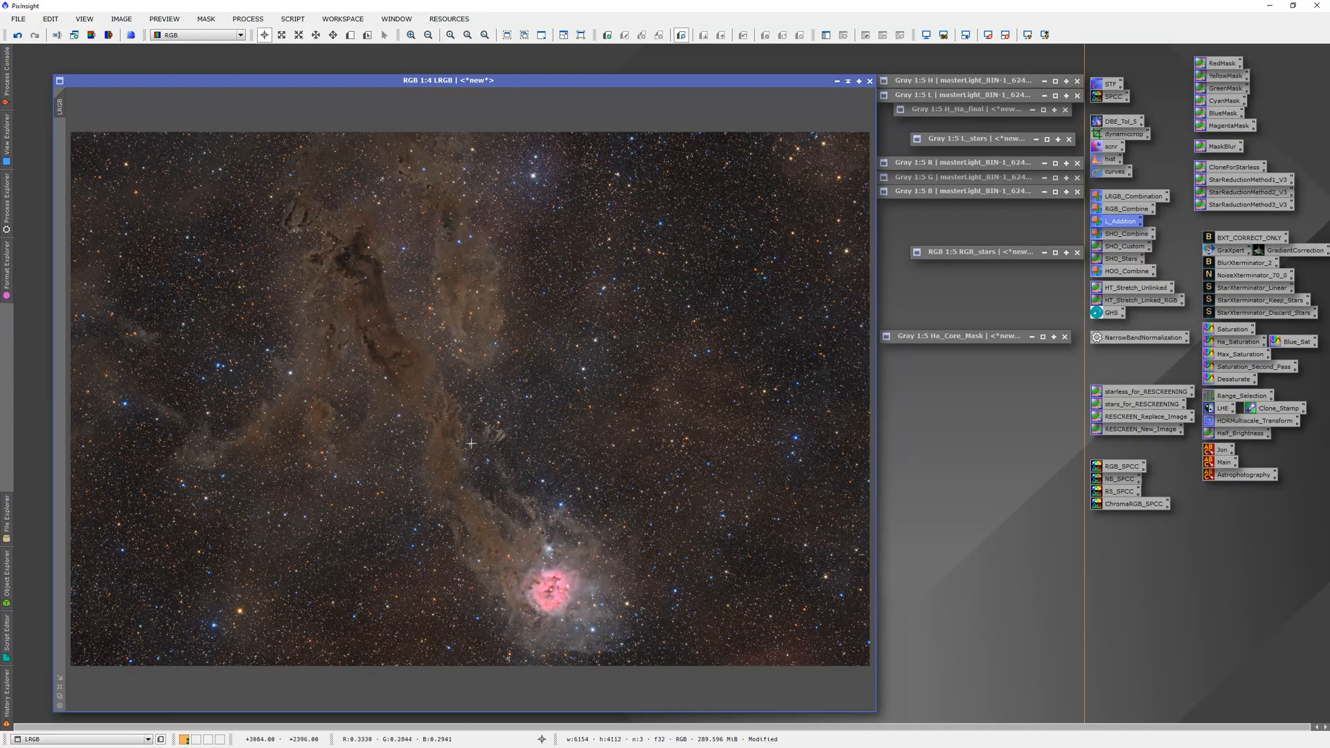
Undo the renaming to LRGB and the LRGB combination on the color image.
{"action": "right_click", "coordinate": [548, 352]}
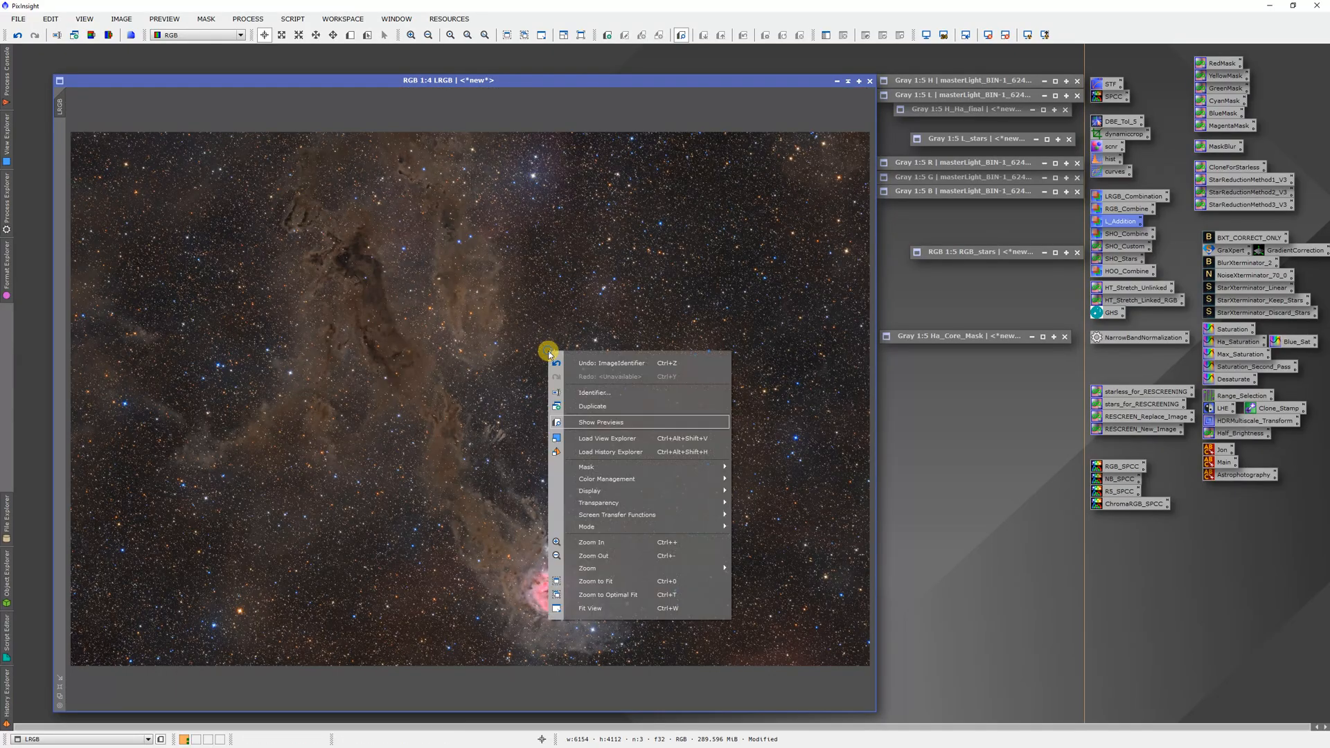
{"action": "left_click", "coordinate": [624, 364]}
{"action": "right_click", "coordinate": [620, 364]}
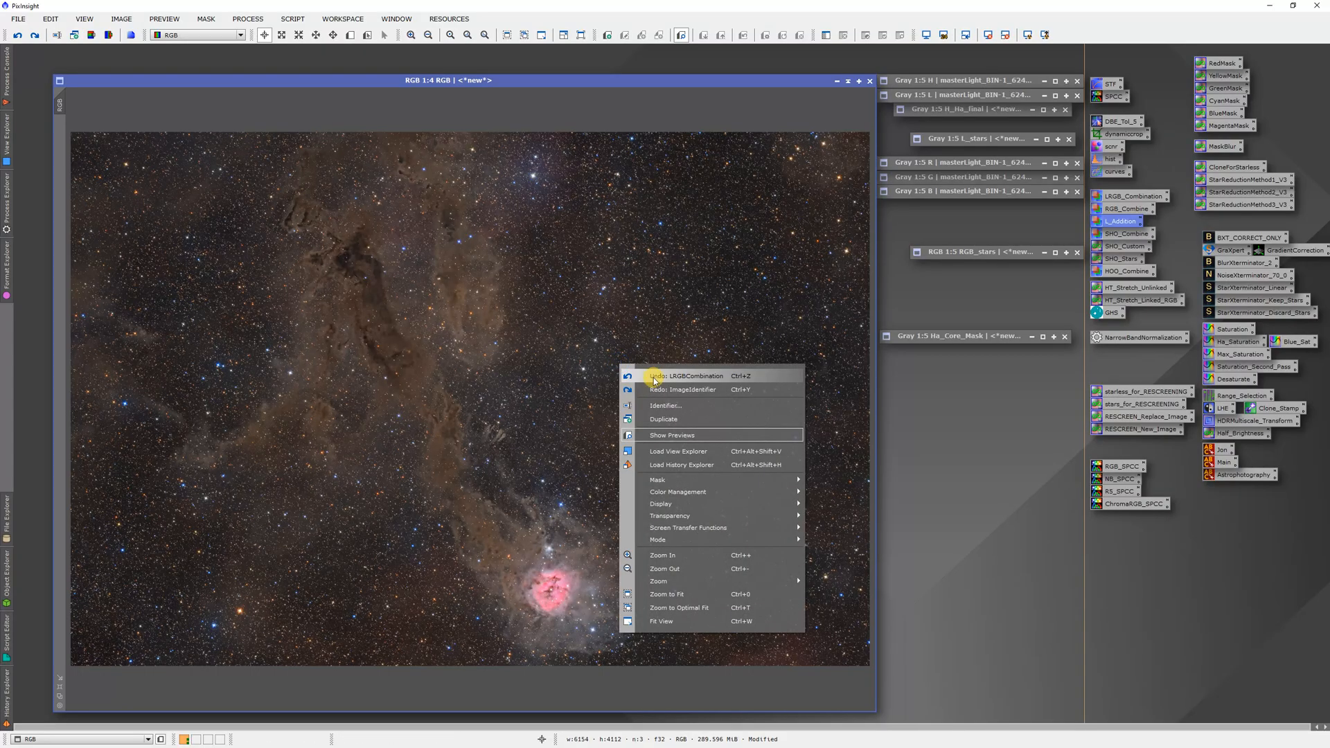
{"action": "left_click", "coordinate": [653, 375]}
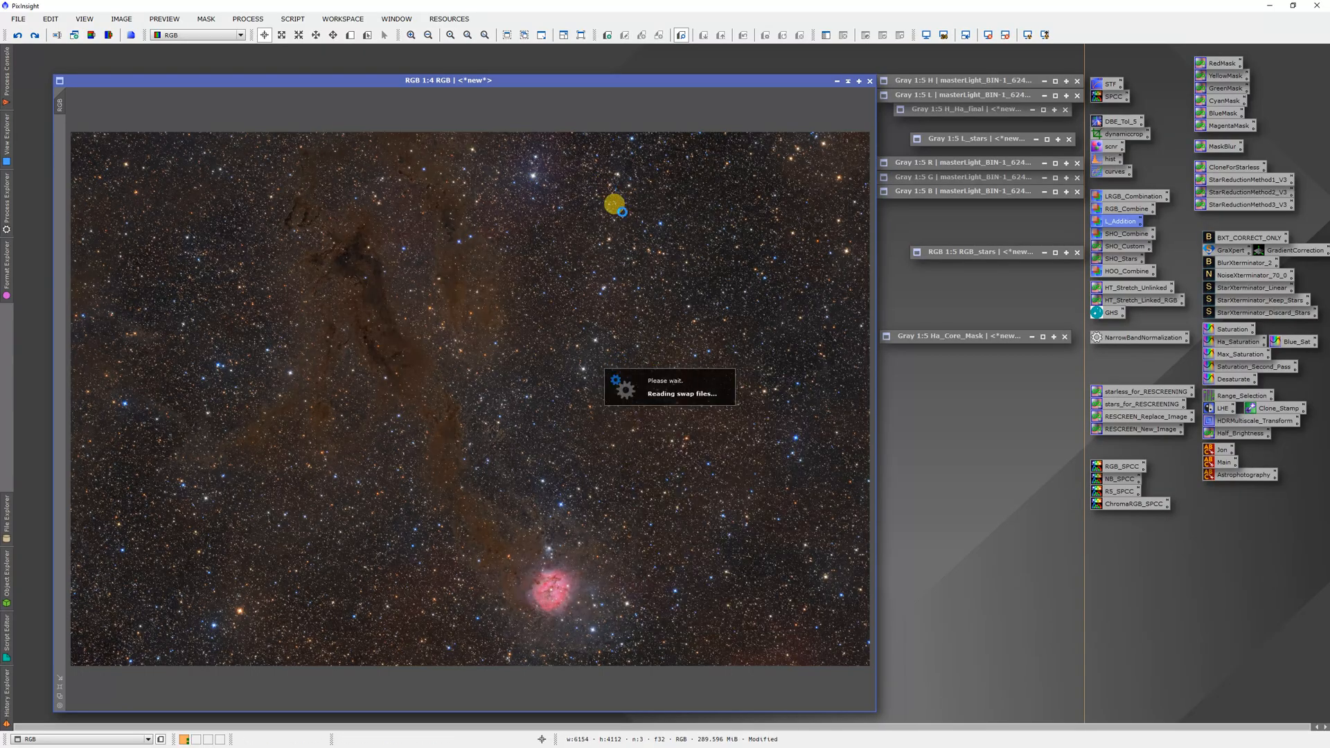
Restore the L image and undo its star reduction.
{"action": "mouse_move", "coordinate": [623, 79]}
{"action": "left_mouse_down"}
{"action": "mouse_move", "coordinate": [720, 97]}
{"action": "mouse_move", "coordinate": [599, 80]}
{"action": "left_mouse_up"}
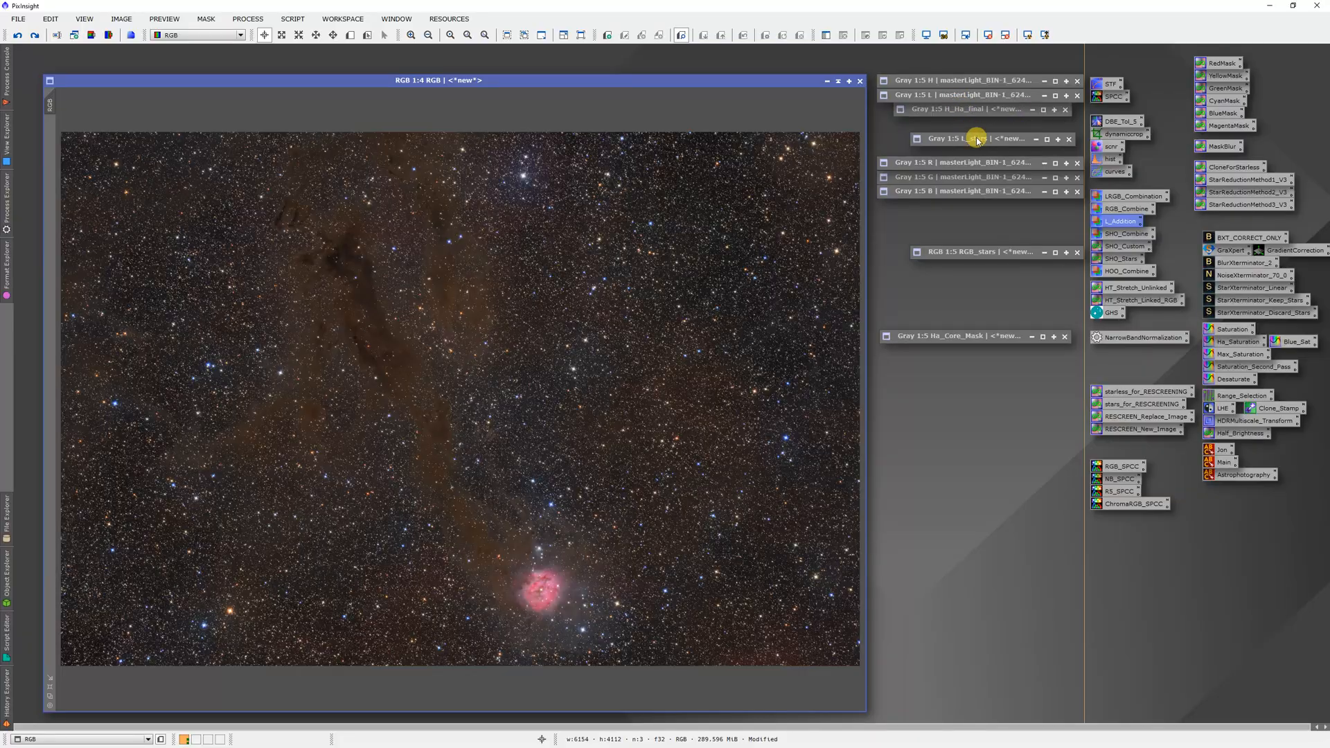
{"action": "left_click", "coordinate": [953, 101]}
{"action": "double_click", "coordinate": [953, 100]}
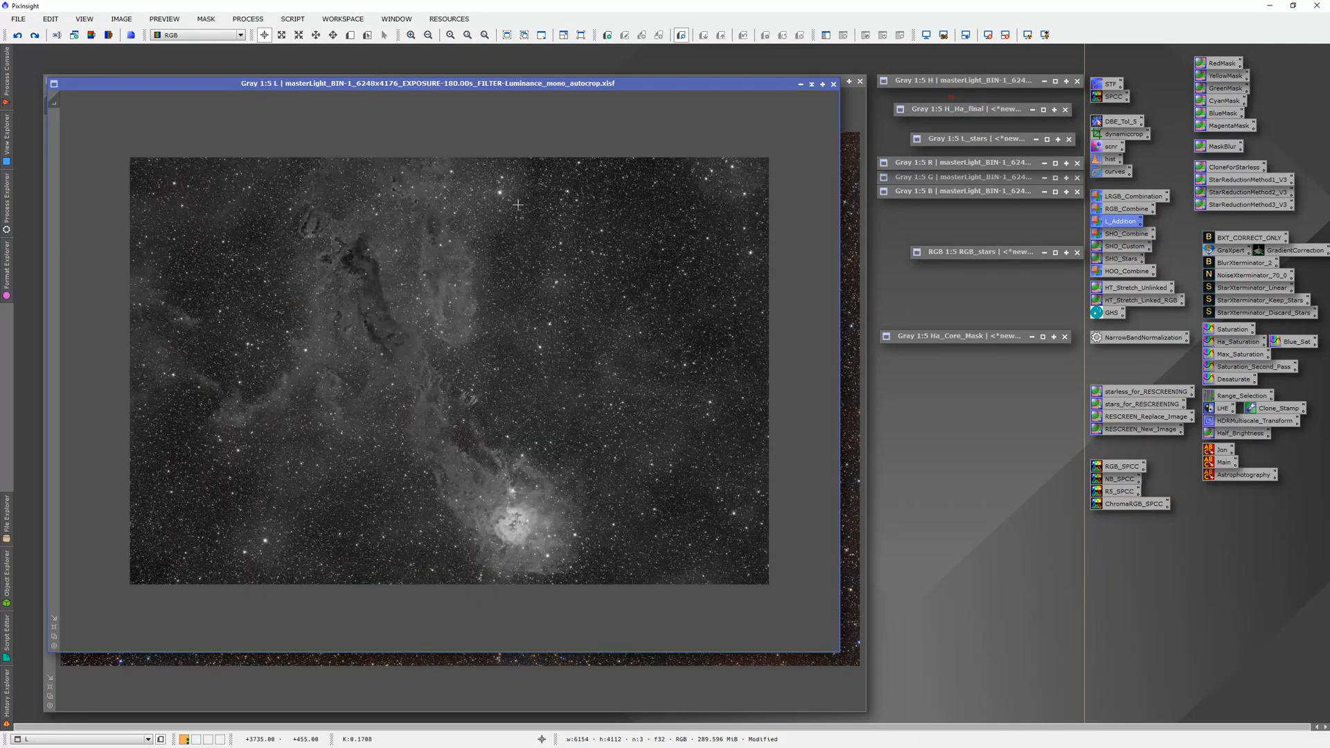
{"action": "right_click", "coordinate": [407, 238]}
{"action": "left_click", "coordinate": [445, 248]}
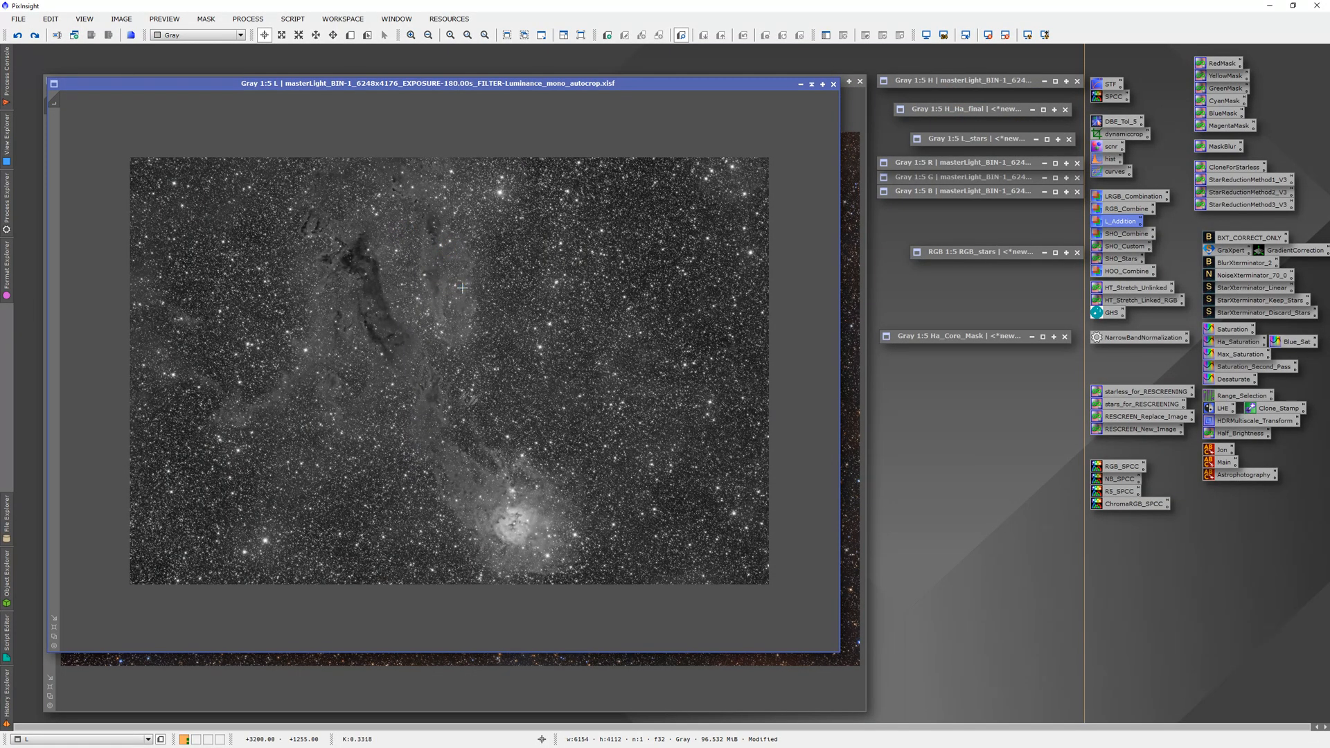
Revert the L image to its NoiseXTerminator history state, before LocalHistogramEqualization was applied.
{"action": "right_click", "coordinate": [459, 284]}
{"action": "left_click", "coordinate": [537, 388]}
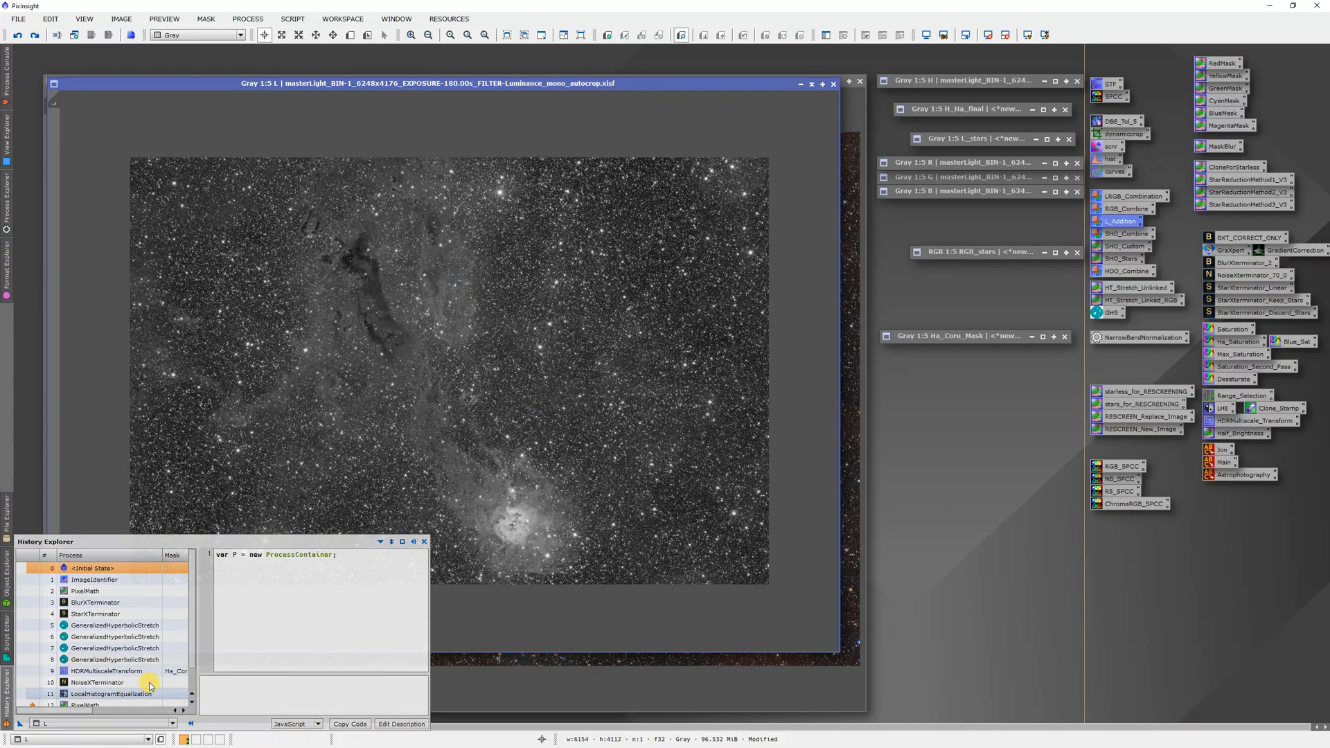
{"action": "scroll", "coordinate": [187, 632], "scroll_direction": "down", "scroll_amount": 1}
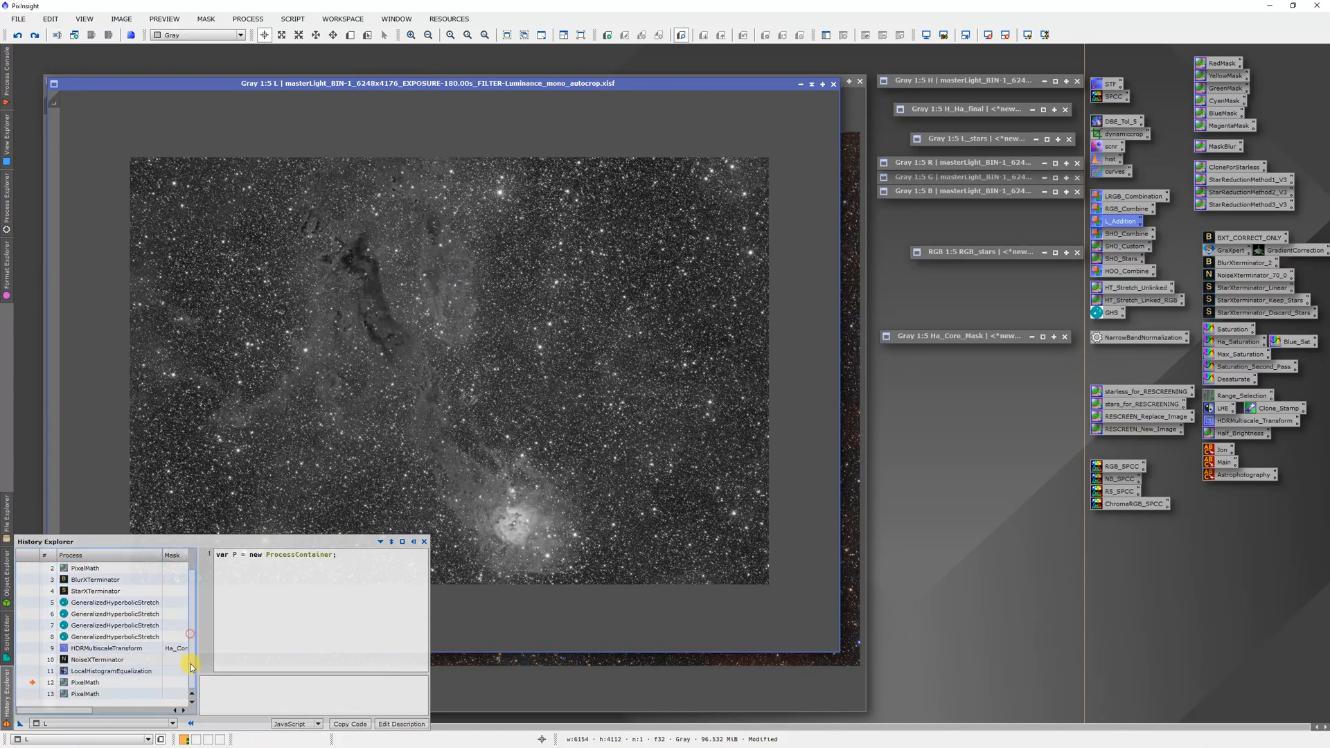
{"action": "double_click", "coordinate": [42, 659]}
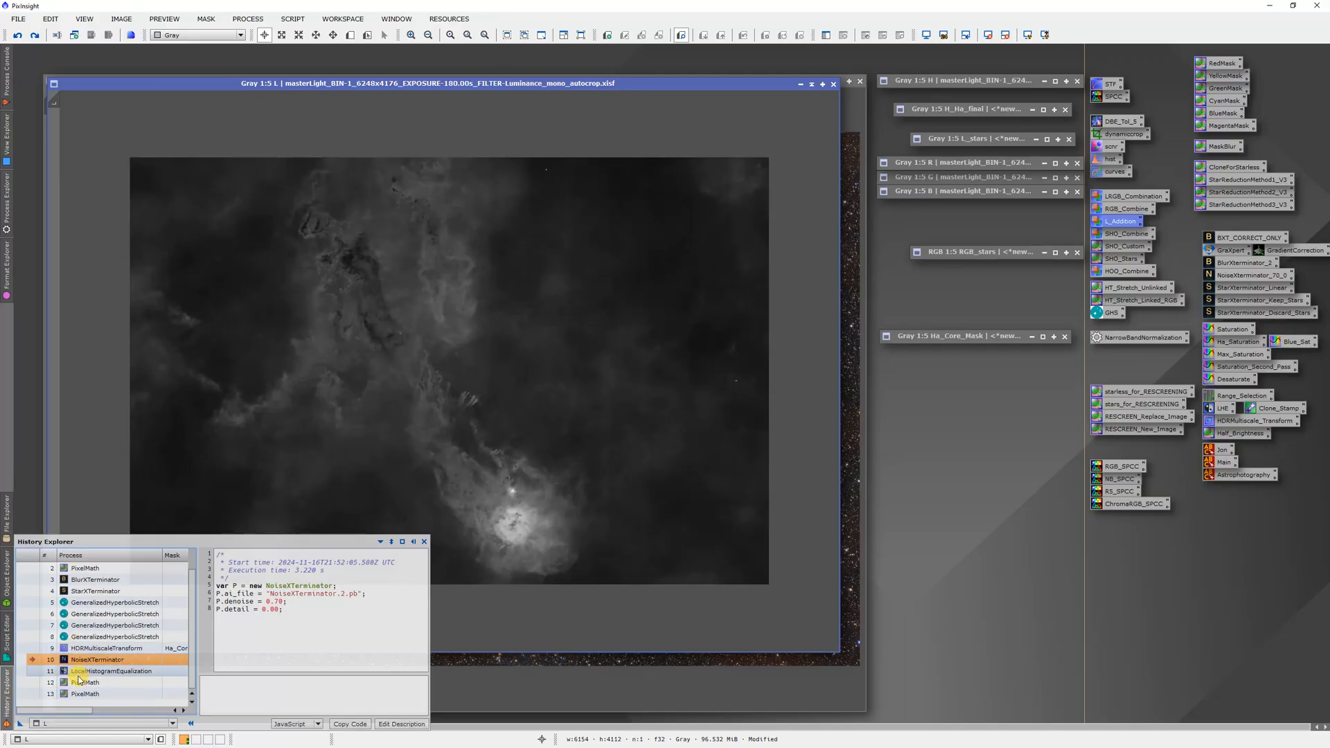
{"action": "left_click", "coordinate": [555, 608]}
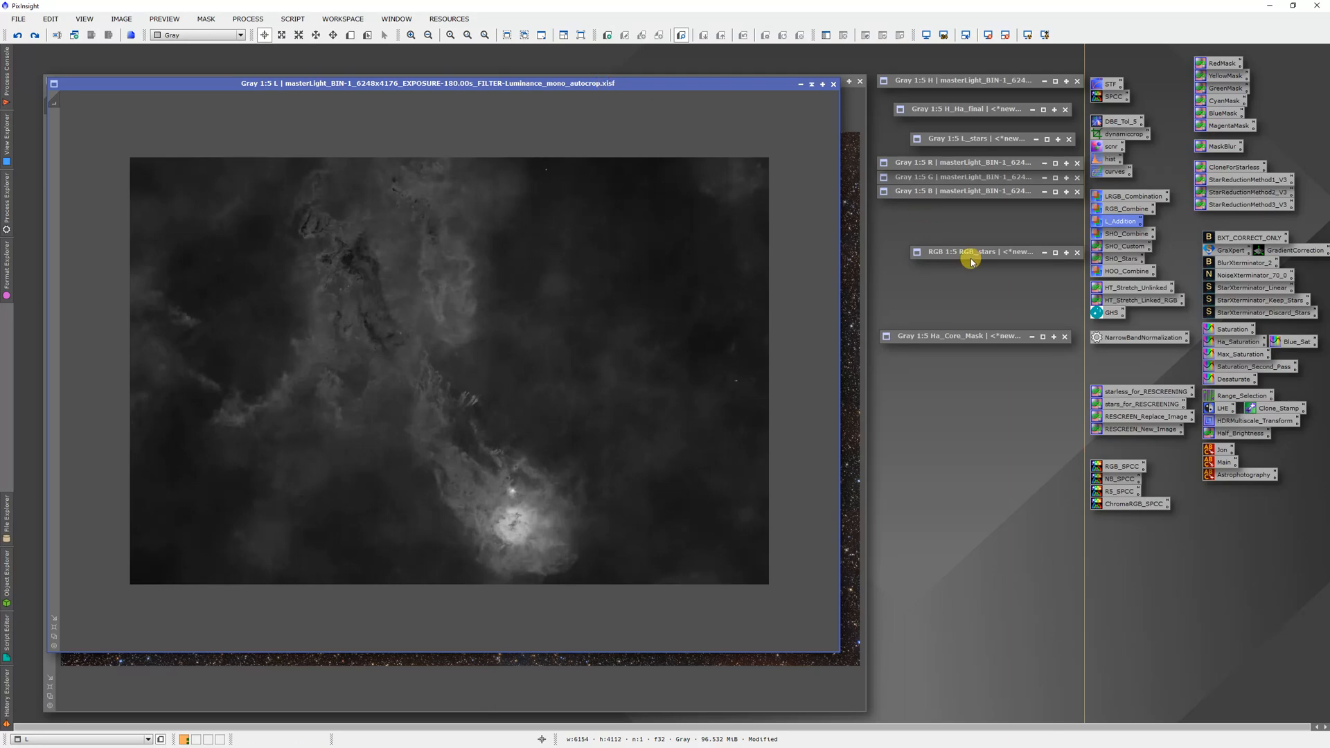
Restore L_stars and screen the stars back into the starless L image with the rescreening processes, replacing L.
{"action": "left_click", "coordinate": [964, 139]}
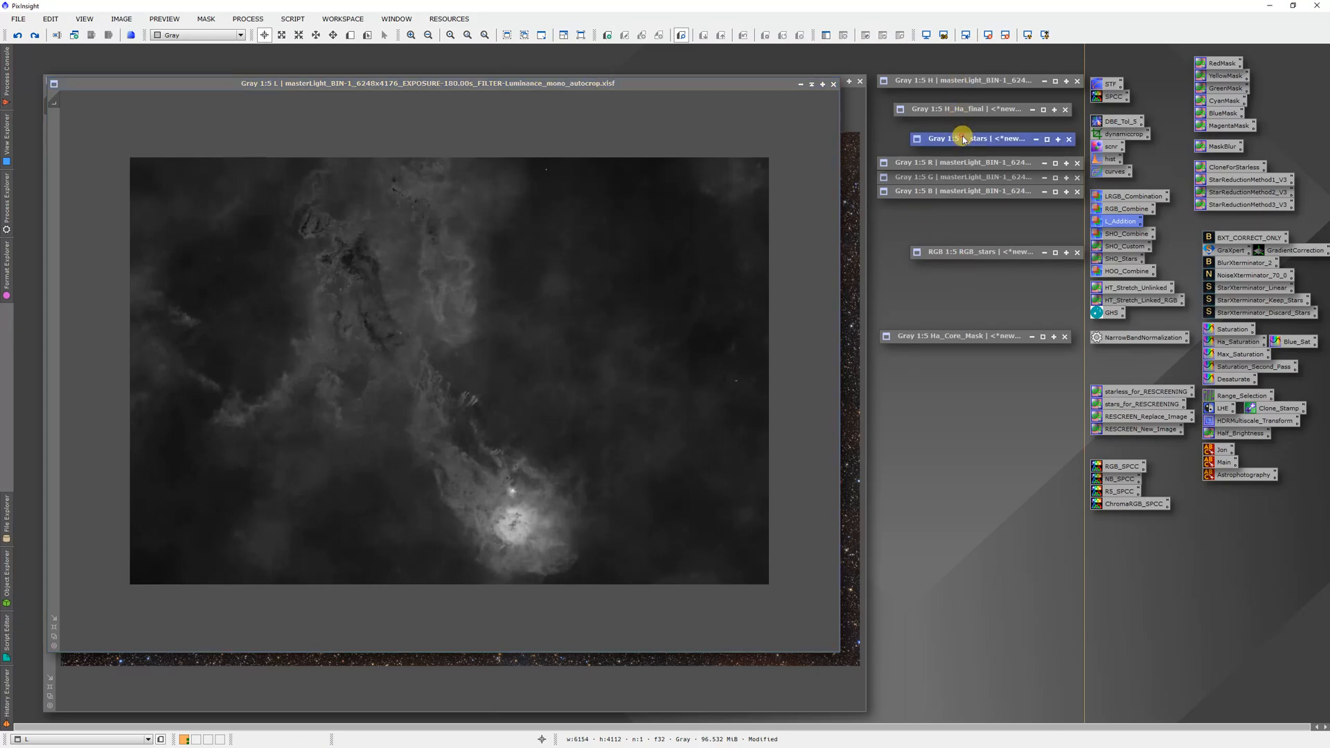
{"action": "double_click", "coordinate": [963, 139]}
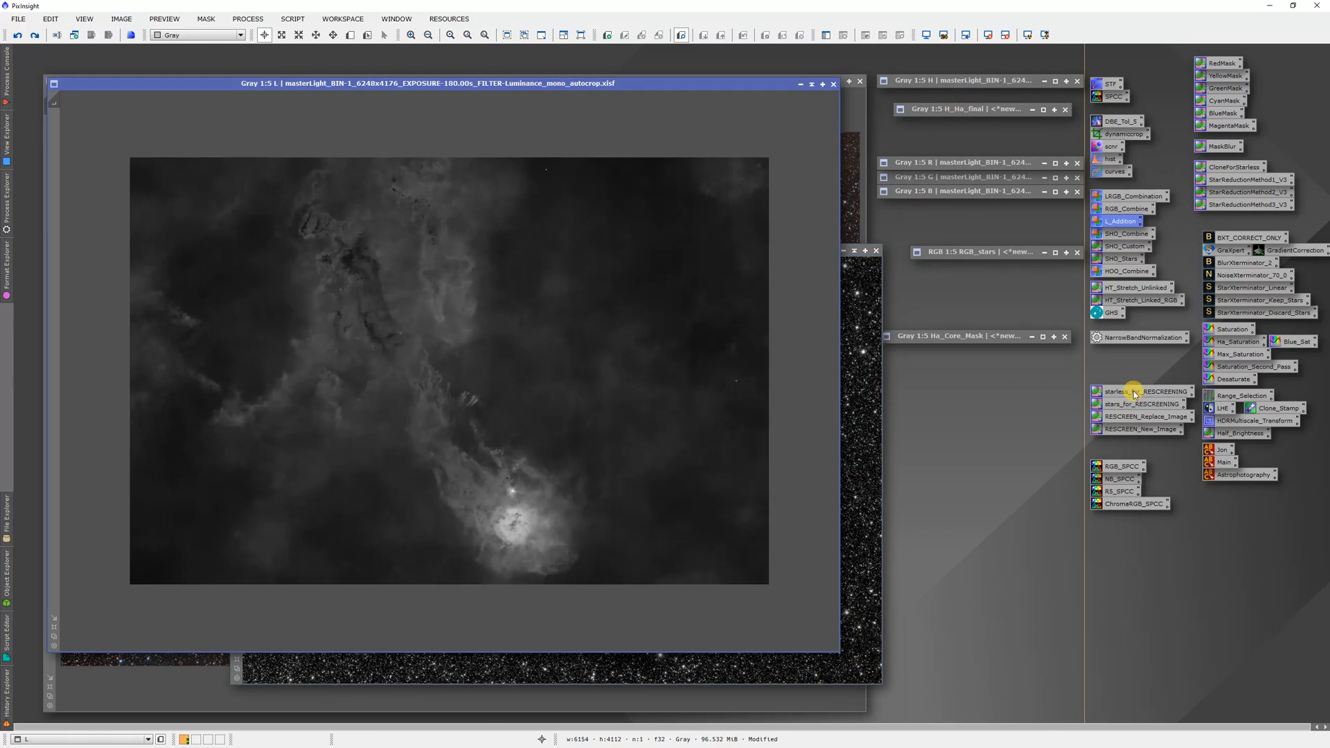
{"action": "left_click_drag", "start_coordinate": [1133, 393], "coordinate": [534, 312]}
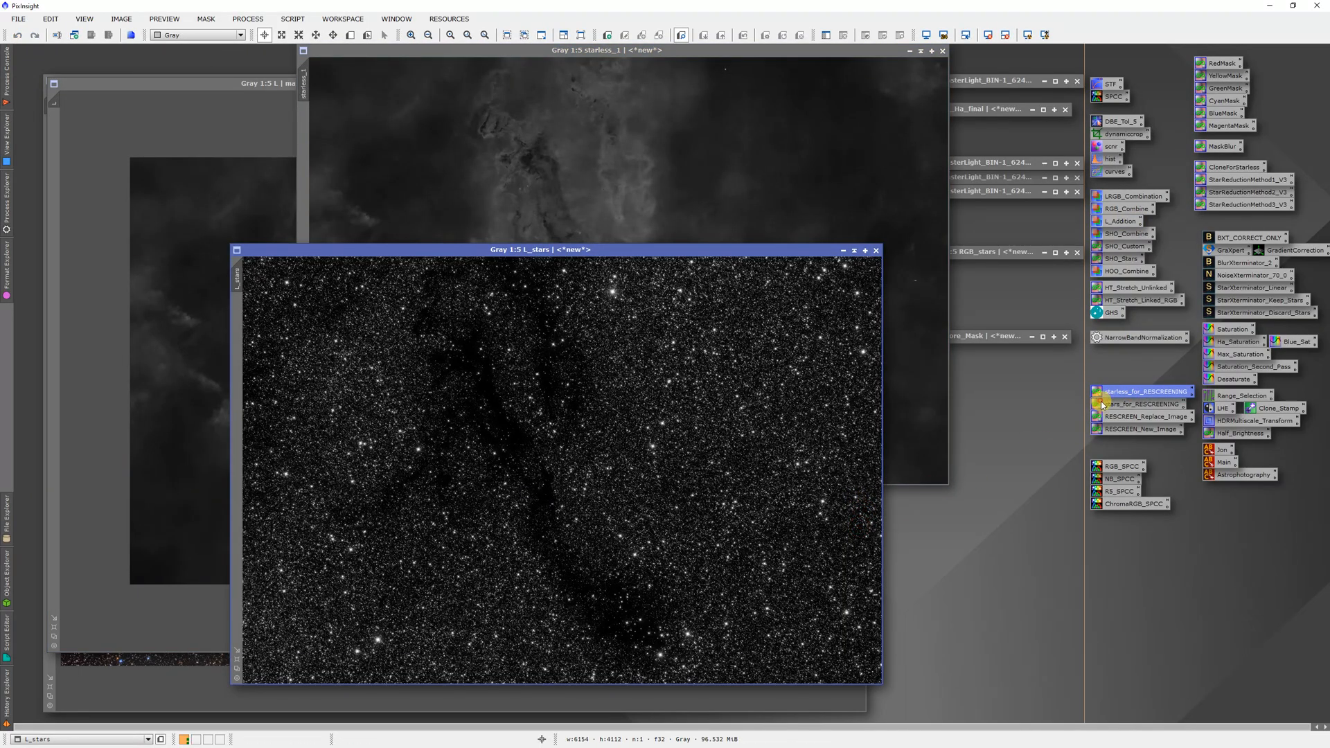
{"action": "left_click_drag", "start_coordinate": [1101, 405], "coordinate": [665, 425]}
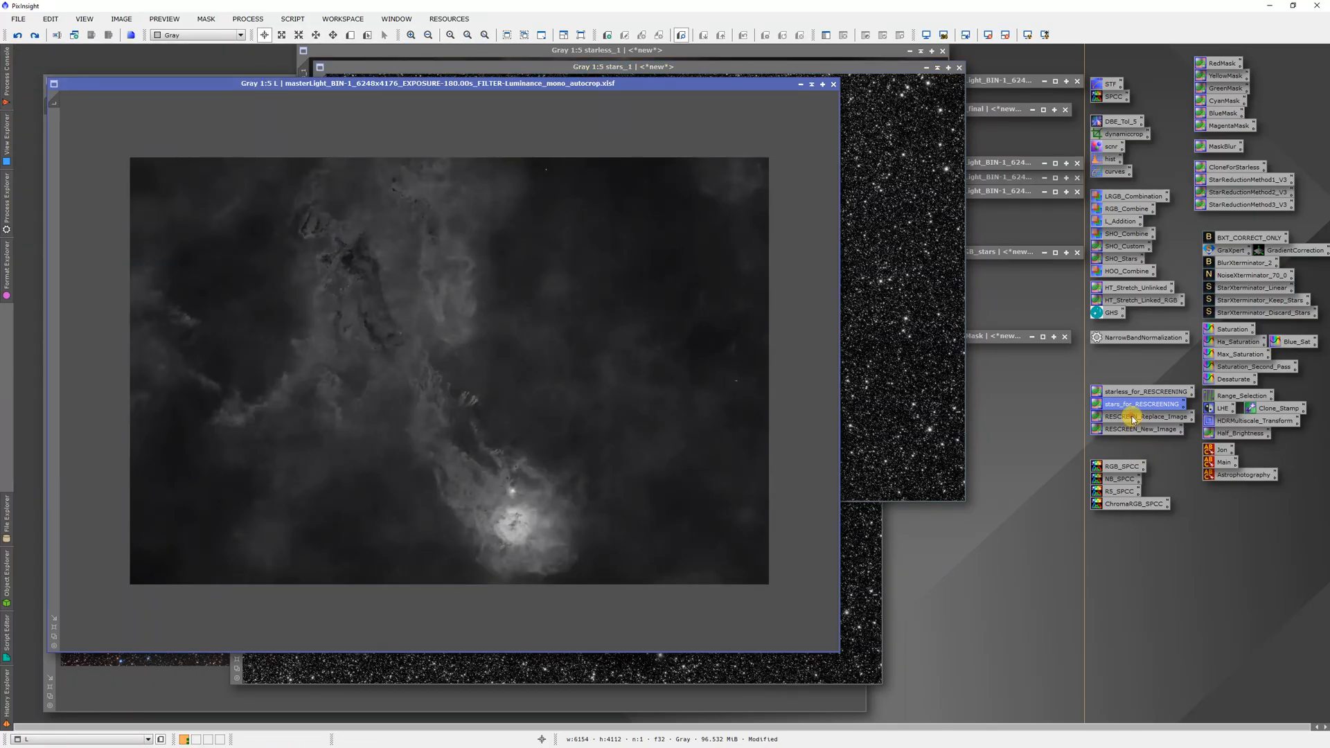
{"action": "left_click_drag", "start_coordinate": [1128, 416], "coordinate": [425, 399]}
Close the temporary stars_1 copy and collapse the L_stars window.
{"action": "left_click", "coordinate": [908, 289]}
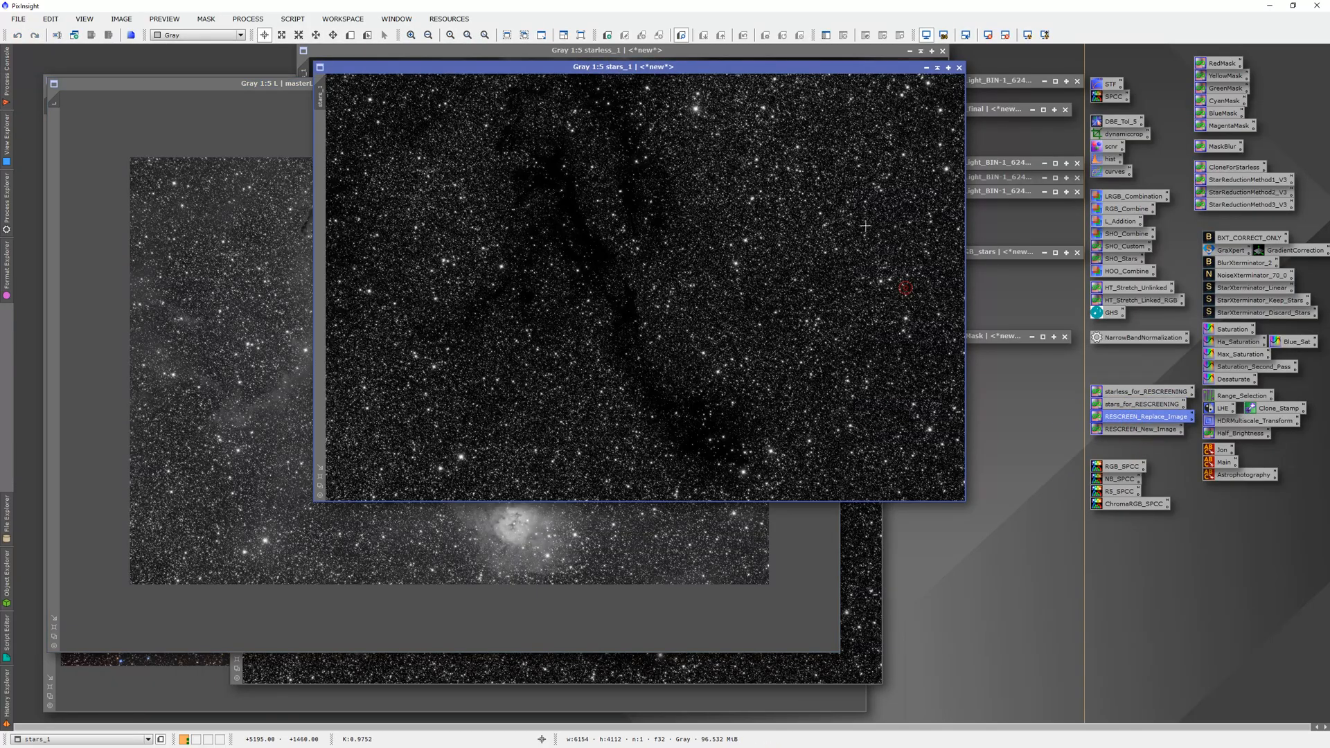
{"action": "left_click", "coordinate": [958, 67]}
{"action": "left_click", "coordinate": [858, 496]}
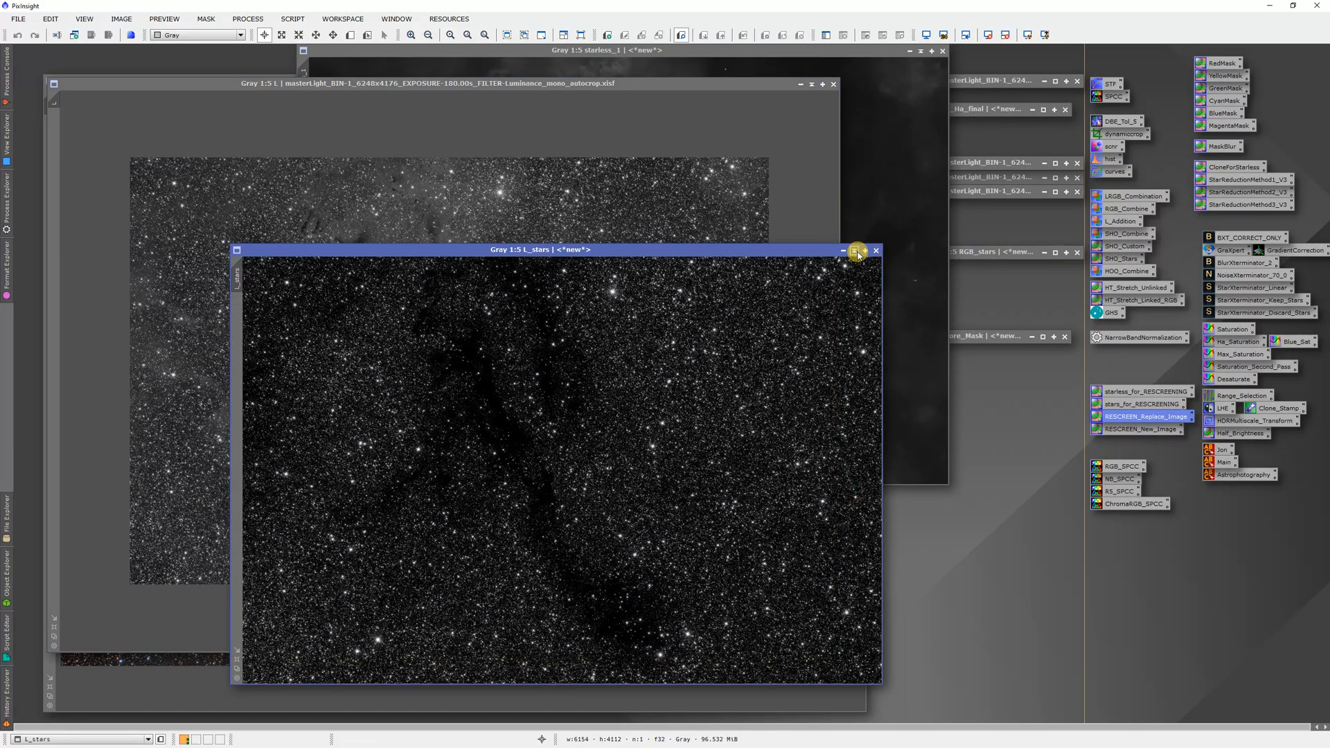
{"action": "left_click", "coordinate": [854, 250]}
{"action": "left_click", "coordinate": [900, 252]}
Clone the starless copy for star reduction, apply StarReductionMethod1_V3 to L, and close both starless copies.
{"action": "left_click_drag", "start_coordinate": [1232, 167], "coordinate": [718, 222]}
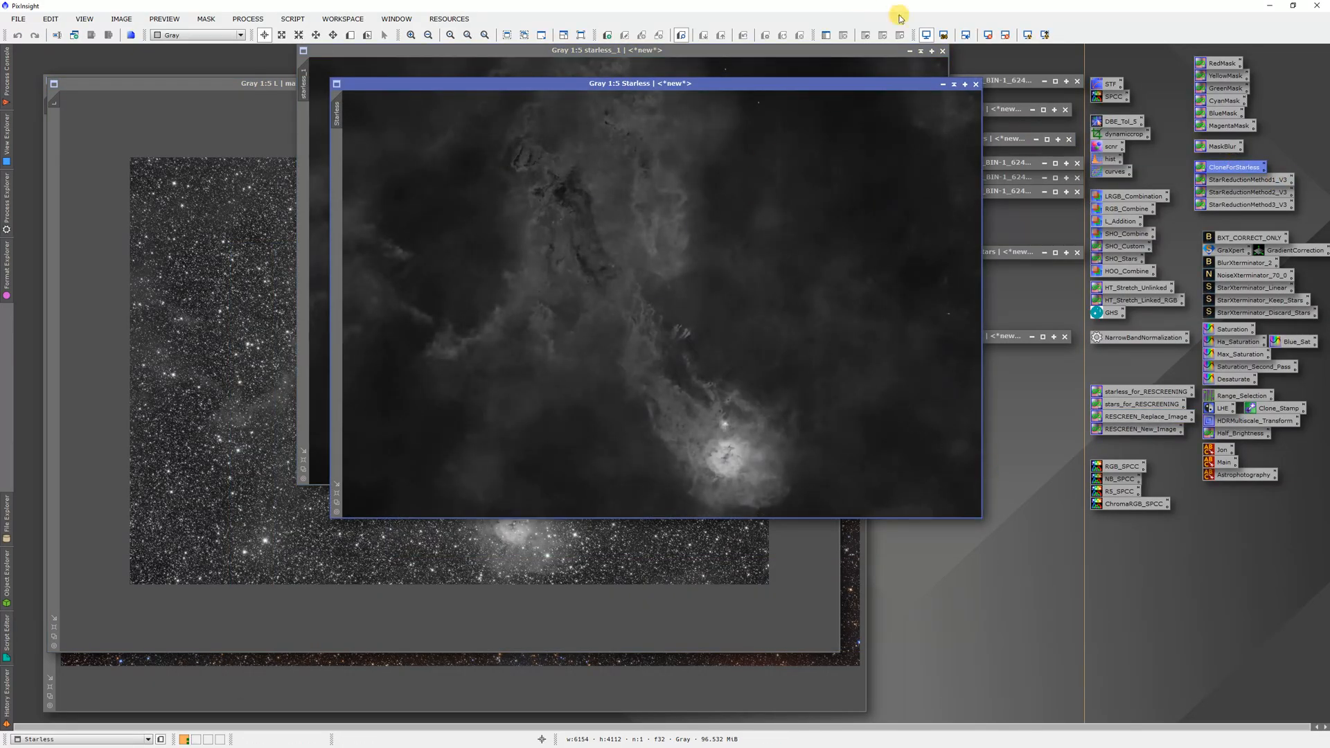
{"action": "left_click", "coordinate": [943, 51]}
{"action": "left_click", "coordinate": [686, 595]}
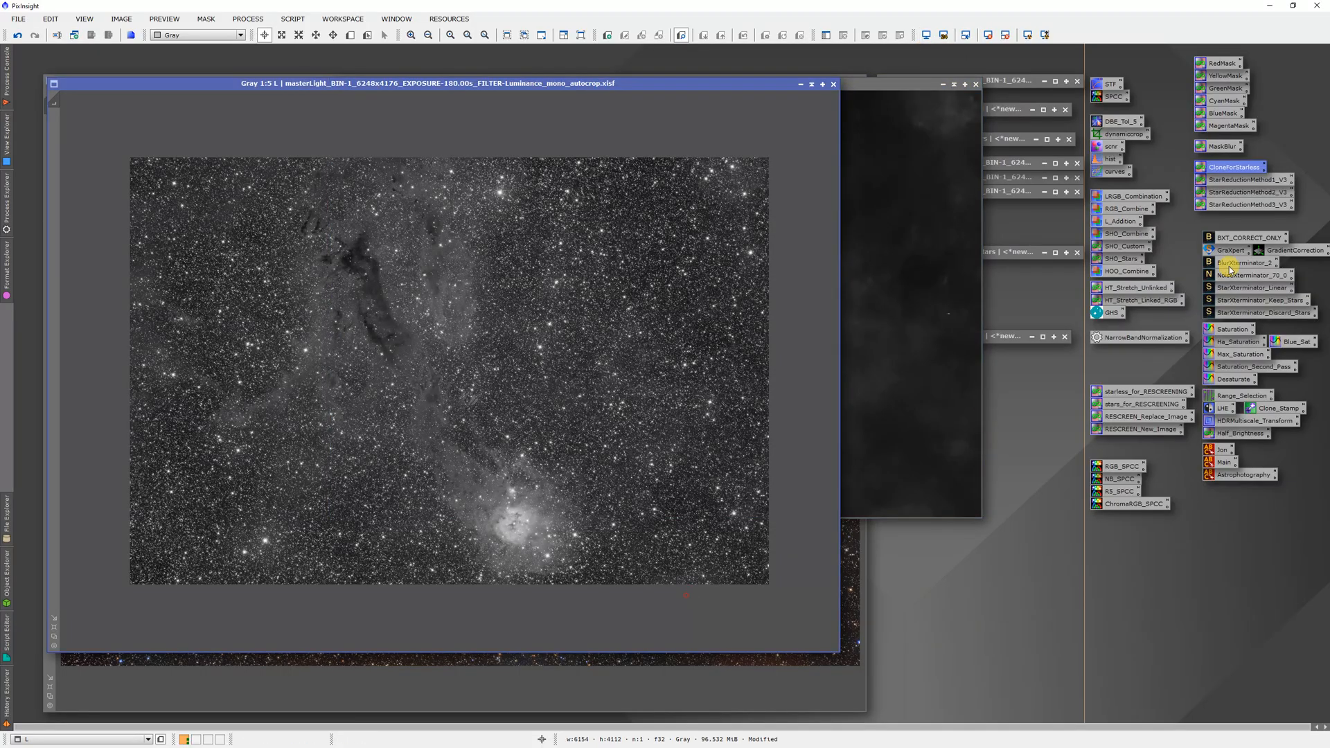
{"action": "left_click_drag", "start_coordinate": [1239, 179], "coordinate": [641, 275]}
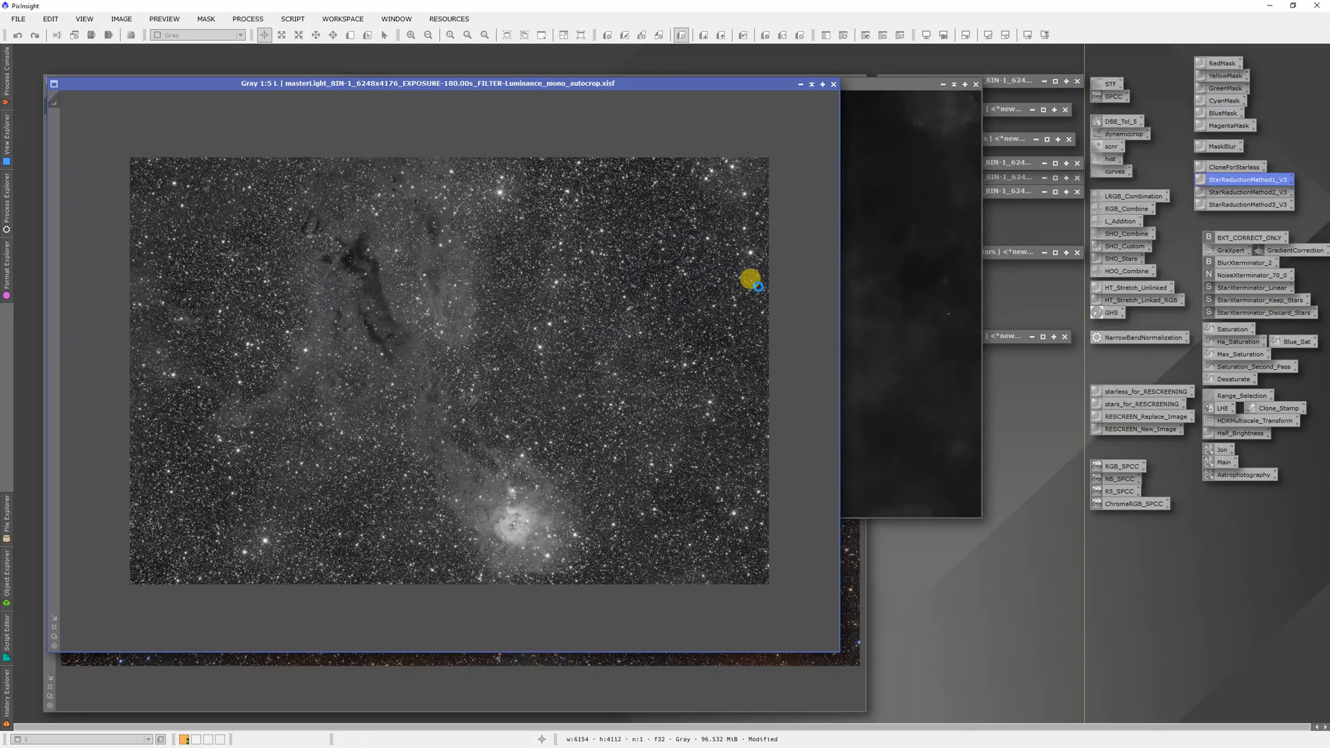
{"action": "left_click", "coordinate": [975, 85]}
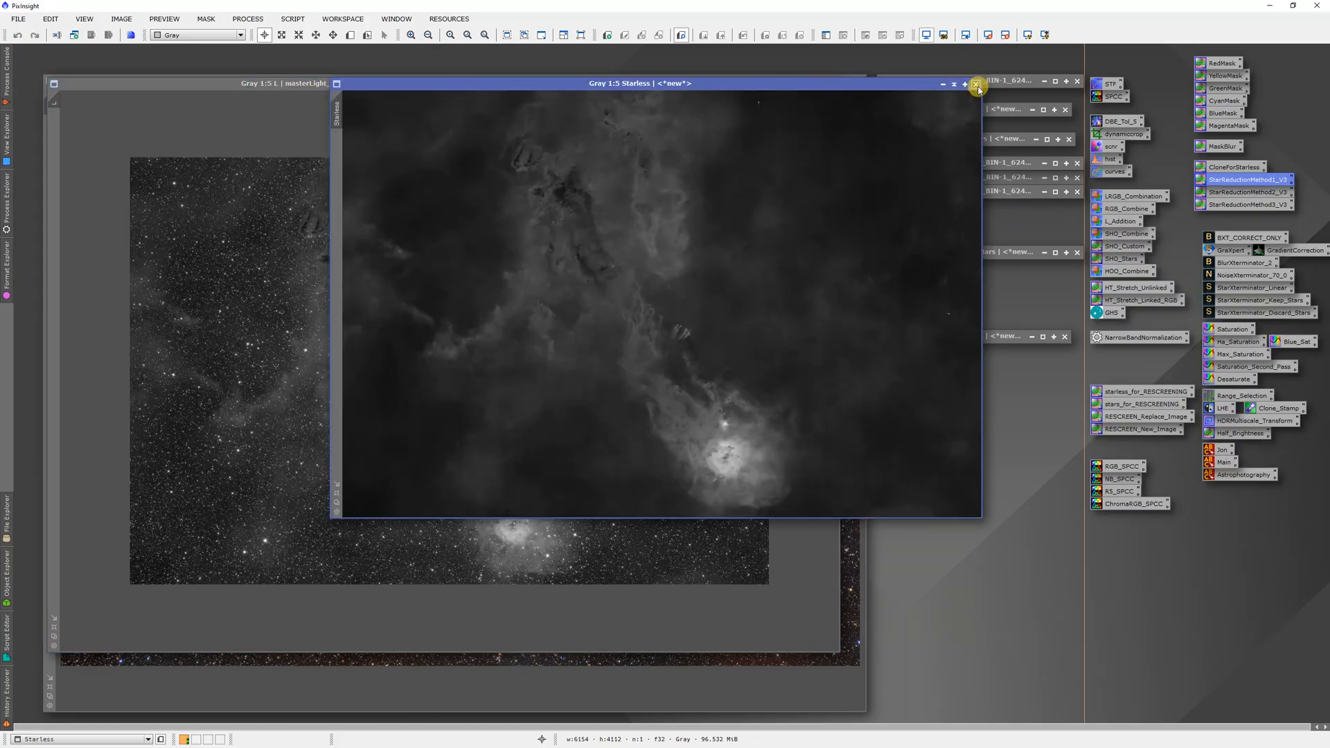
{"action": "left_click", "coordinate": [976, 84]}
Collapse the L window, apply L_Addition to the RGB image, and check the dark dust lanes up close.
{"action": "left_click", "coordinate": [812, 86]}
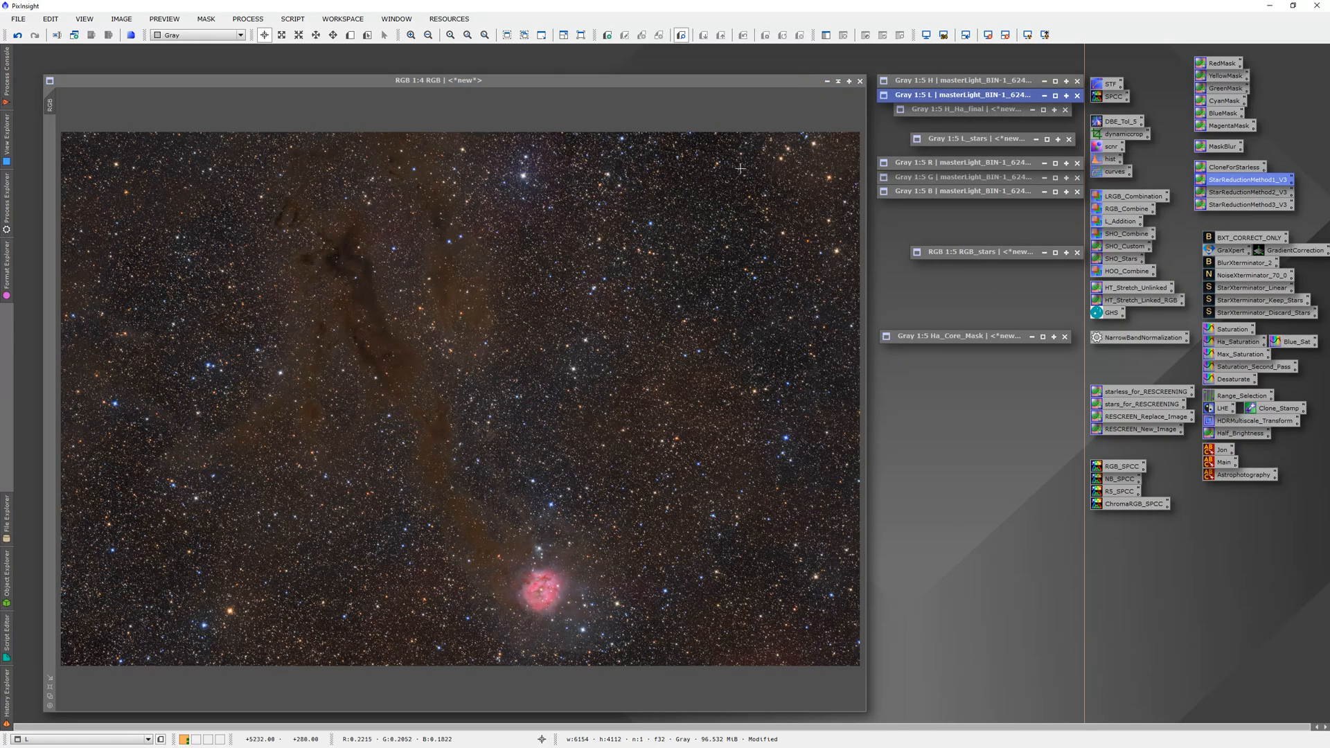
{"action": "left_click_drag", "start_coordinate": [1095, 226], "coordinate": [605, 346]}
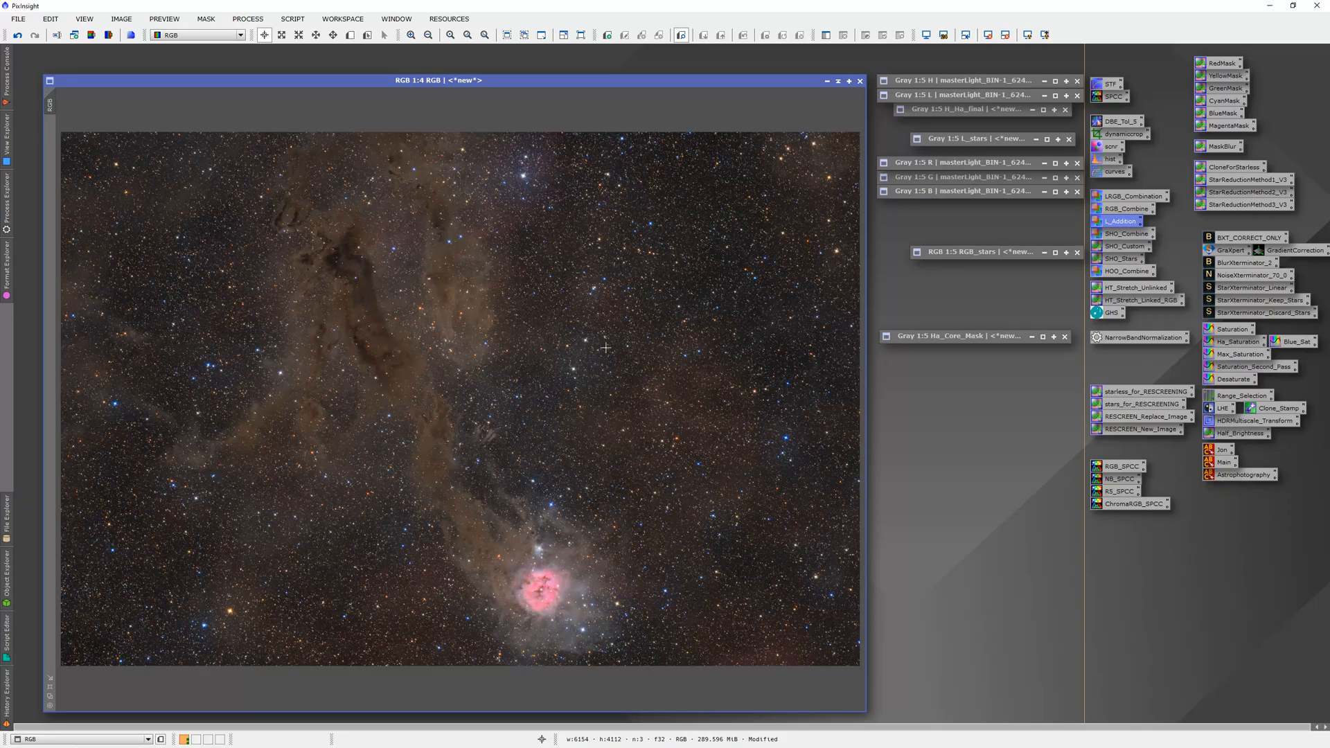
{"action": "scroll", "coordinate": [346, 333], "scroll_direction": "up", "scroll_amount": 3}
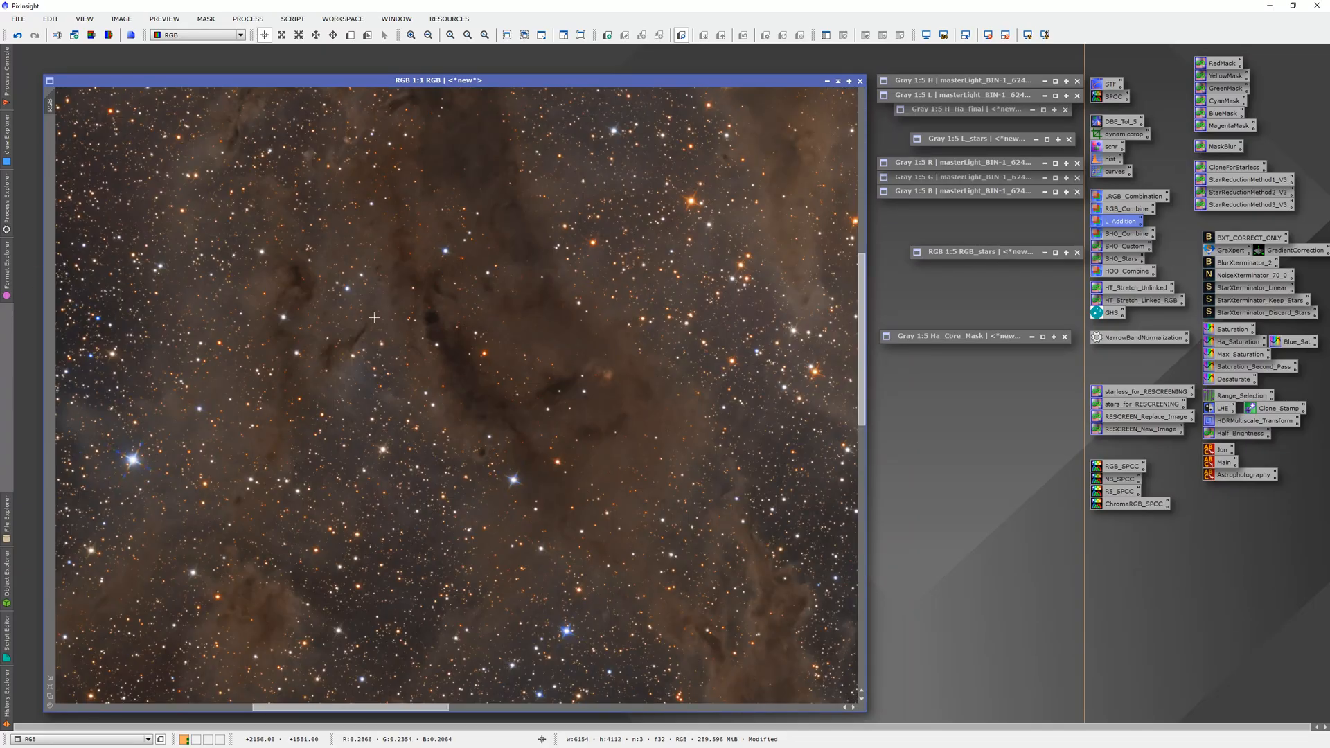
{"action": "scroll", "coordinate": [374, 317], "scroll_direction": "down", "scroll_amount": 3}
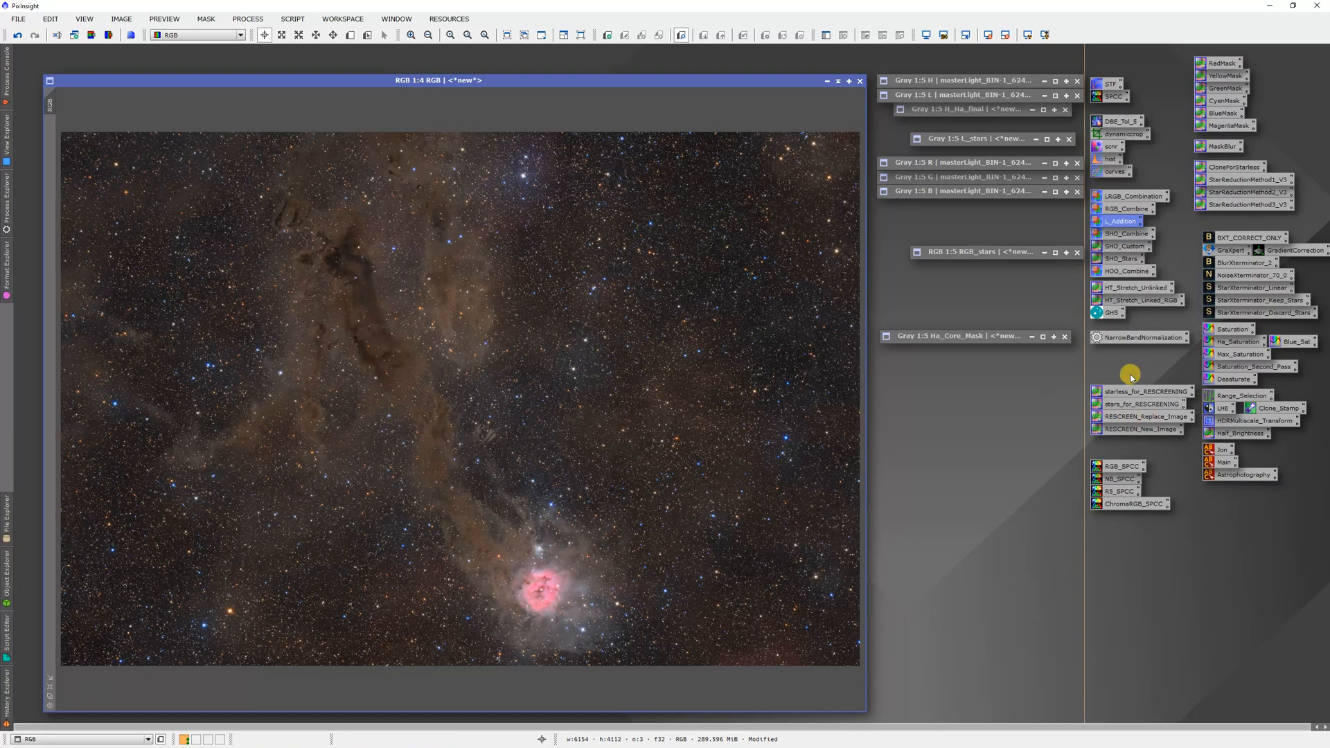
Separate the stars from the combined color image with StarXTerminator, keeping them as their own image.
{"action": "left_click", "coordinate": [1240, 301]}
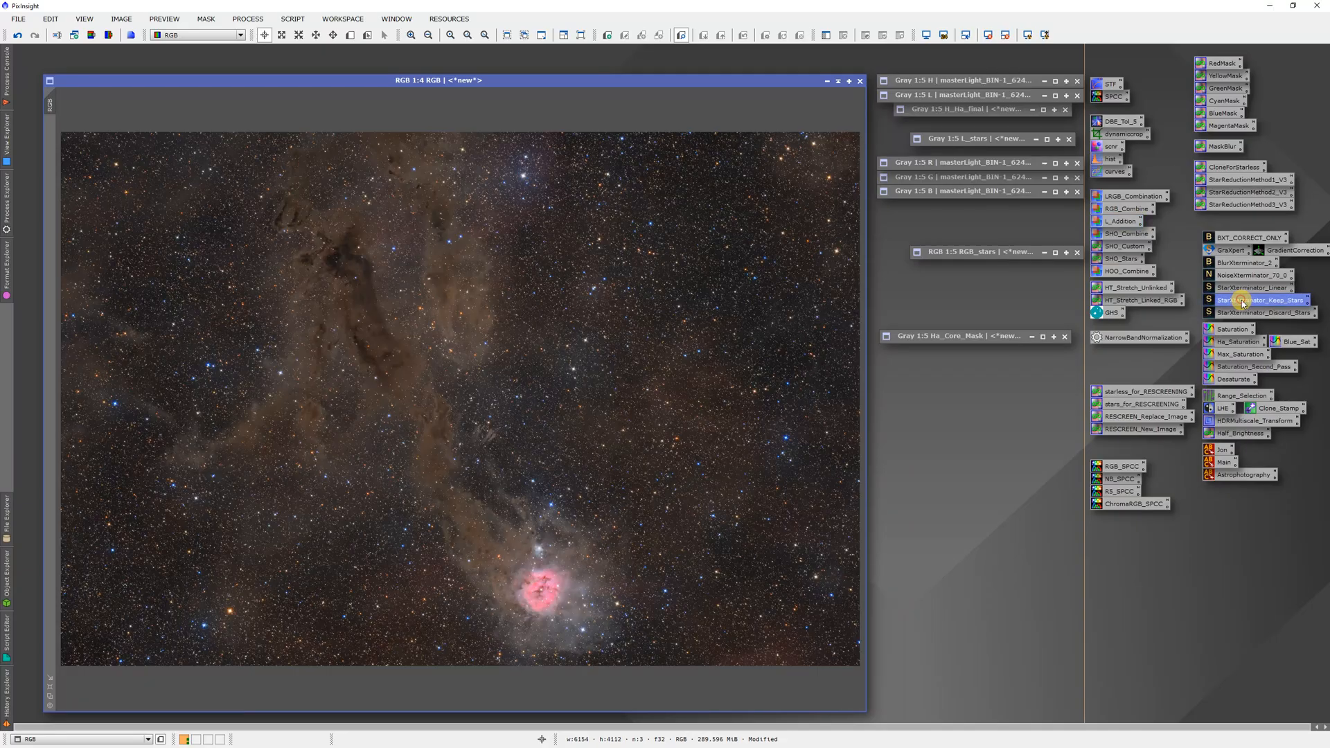
{"action": "left_click_drag", "start_coordinate": [1241, 302], "coordinate": [631, 366]}
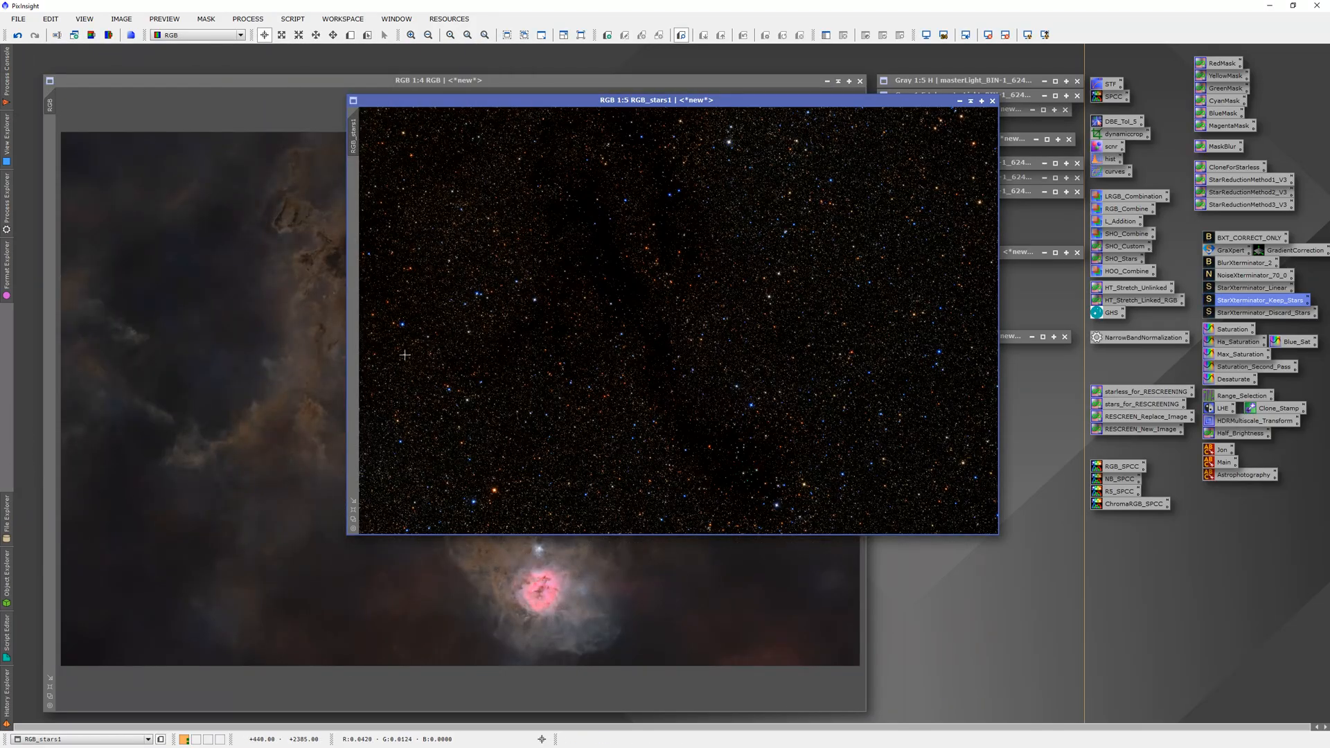
Rename the starless color image as LRGB.
{"action": "left_click", "coordinate": [287, 367]}
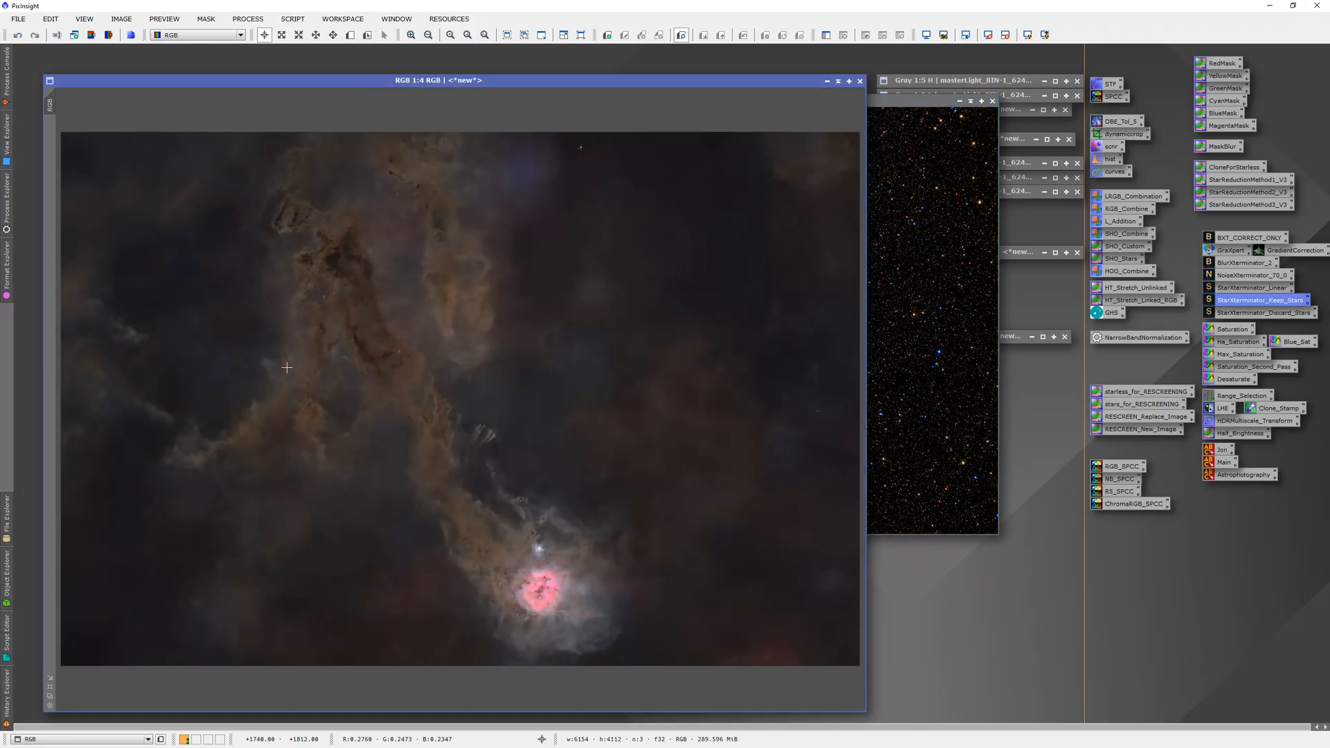
{"action": "right_click", "coordinate": [374, 287]}
{"action": "left_click", "coordinate": [455, 334]}
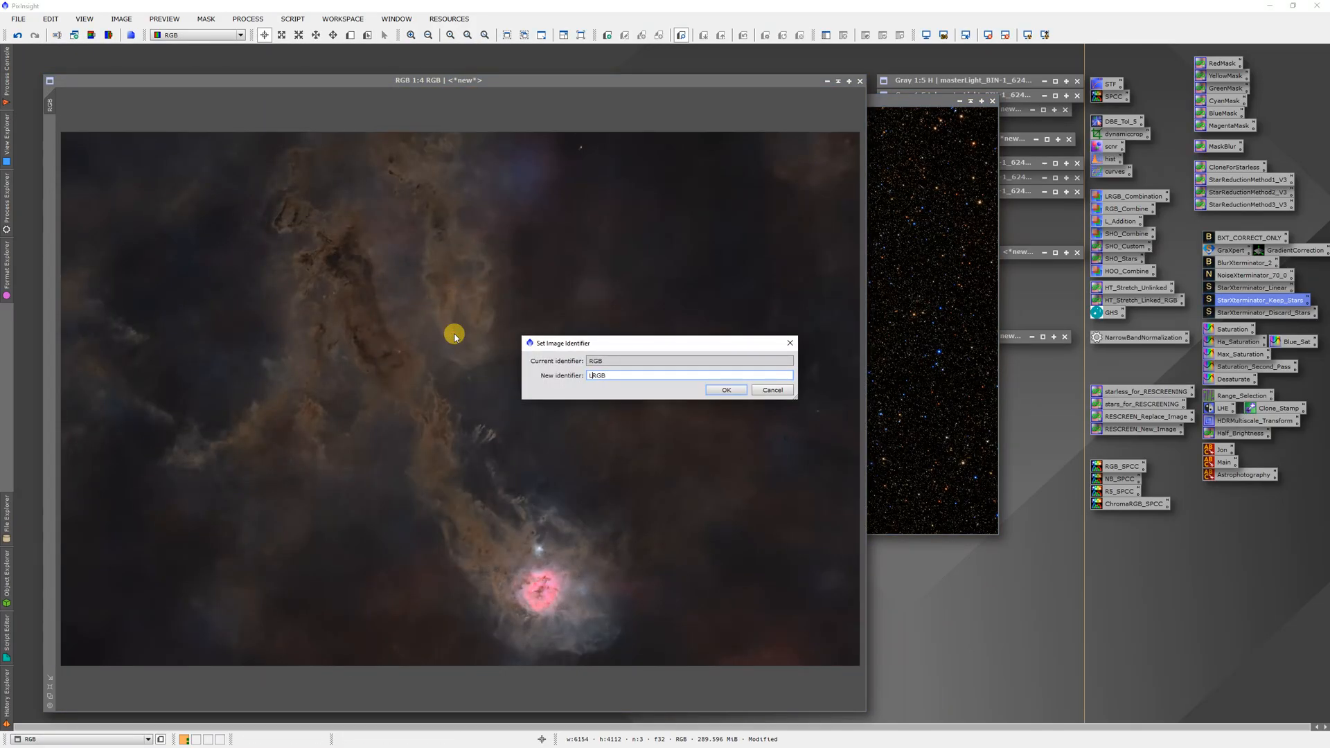
{"action": "key", "text": "Return"}
Rename the extracted color stars image as LRGB_stars, then collapse it and park it beside the other collapsed images.
{"action": "left_click", "coordinate": [897, 331]}
{"action": "right_click", "coordinate": [688, 274]}
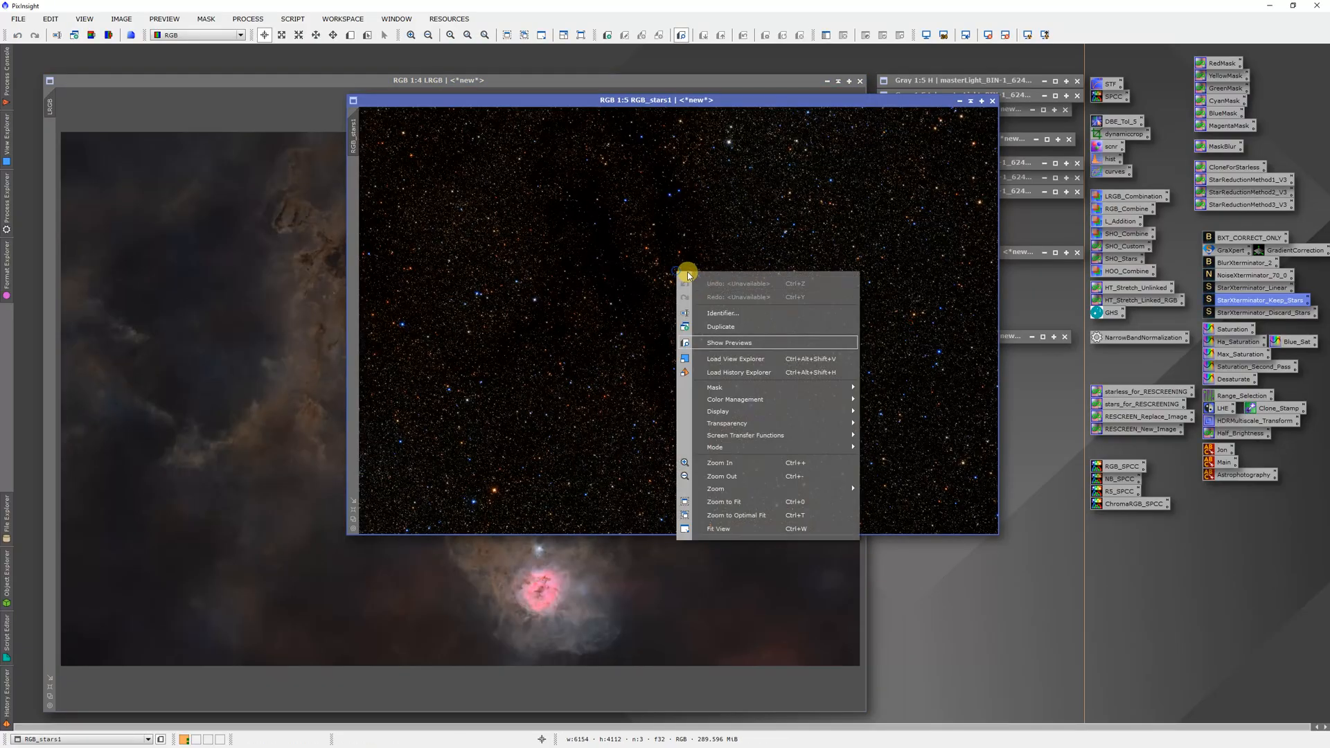
{"action": "left_click", "coordinate": [721, 313]}
{"action": "key", "text": "Left"}
{"action": "key", "text": "Left"}
{"action": "key", "text": "Left"}
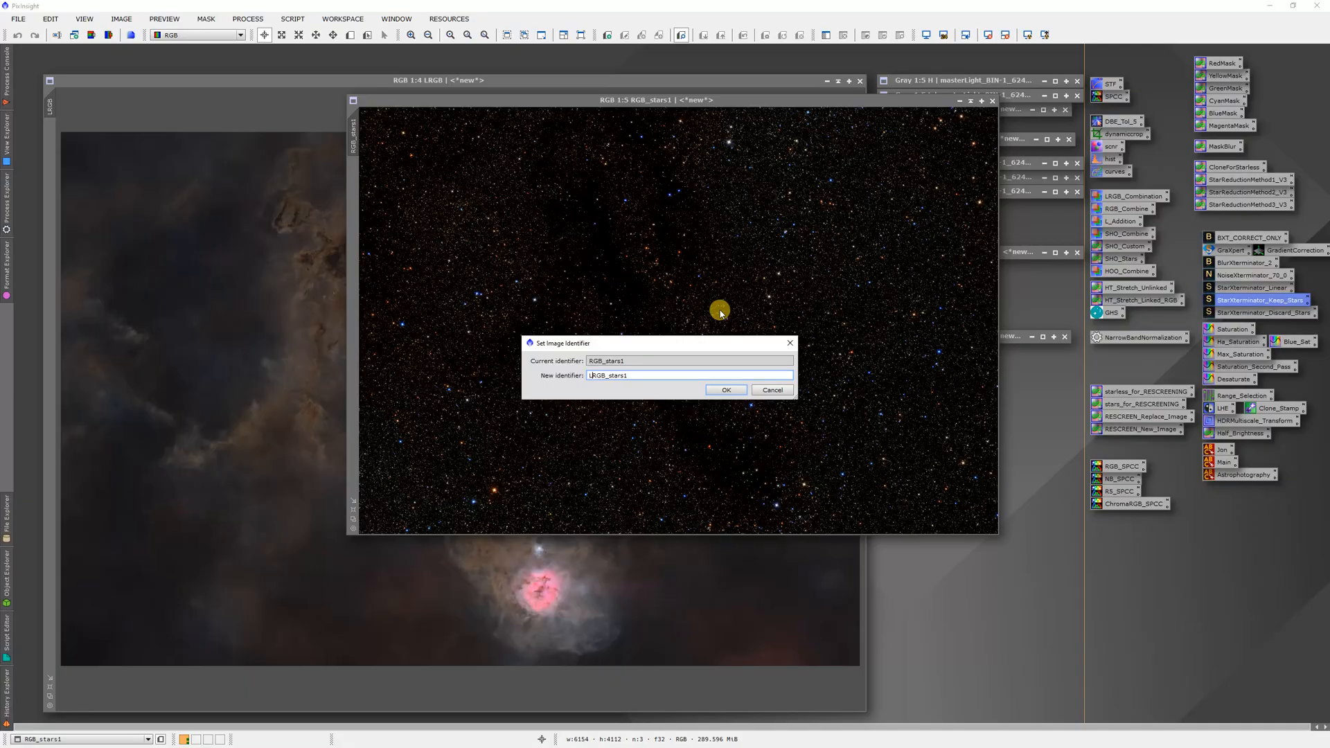
{"action": "key", "text": "Return"}
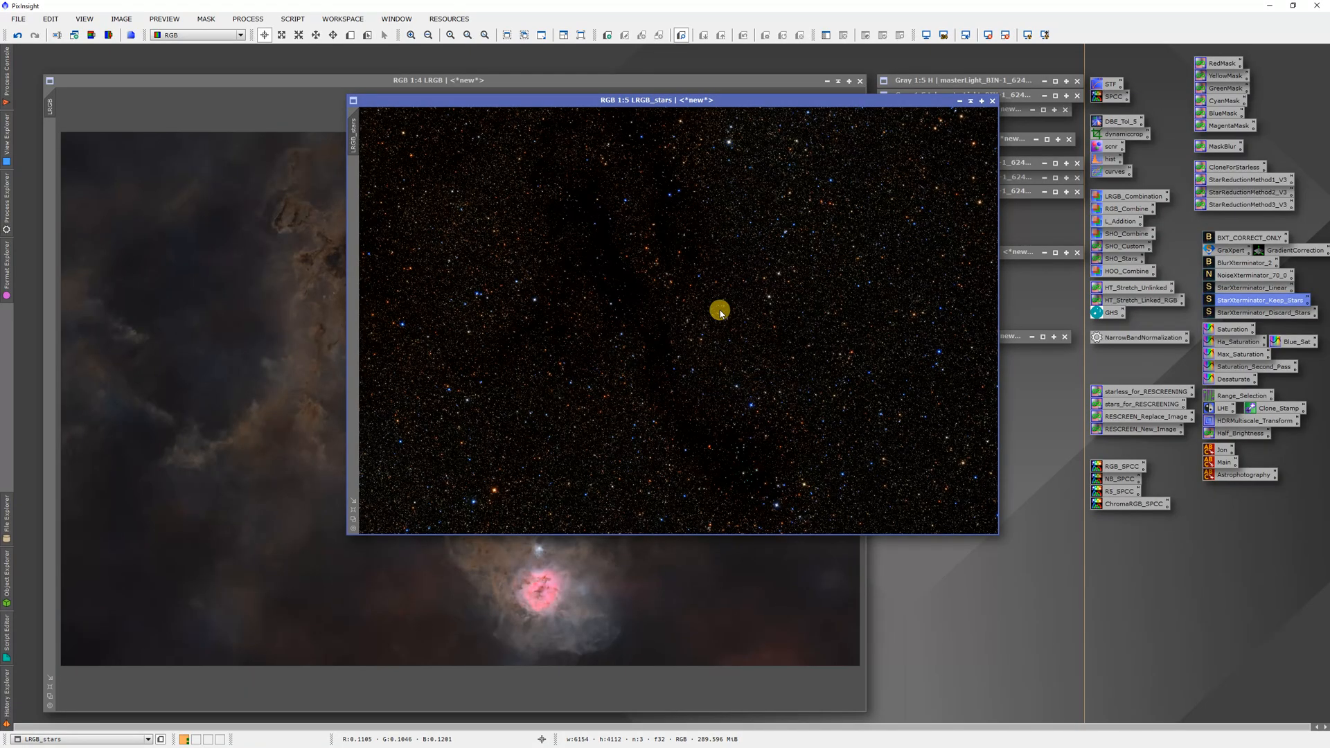
{"action": "left_click", "coordinate": [970, 100]}
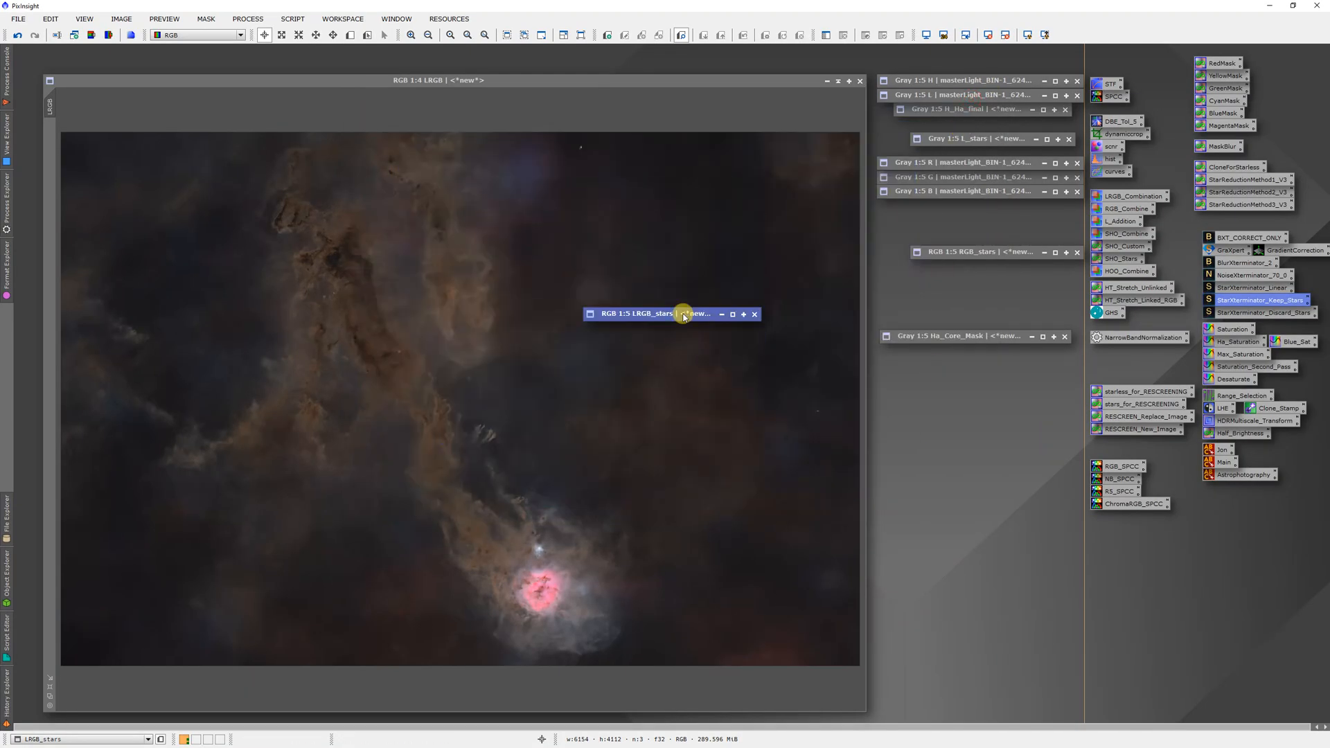
{"action": "left_click_drag", "start_coordinate": [683, 314], "coordinate": [997, 392]}
Raise LRGB's saturation evenly across all hues to about 0.525 with ColorSaturation, using a real-time preview, and inspect the pink nebula's core.
{"action": "left_click", "coordinate": [523, 356]}
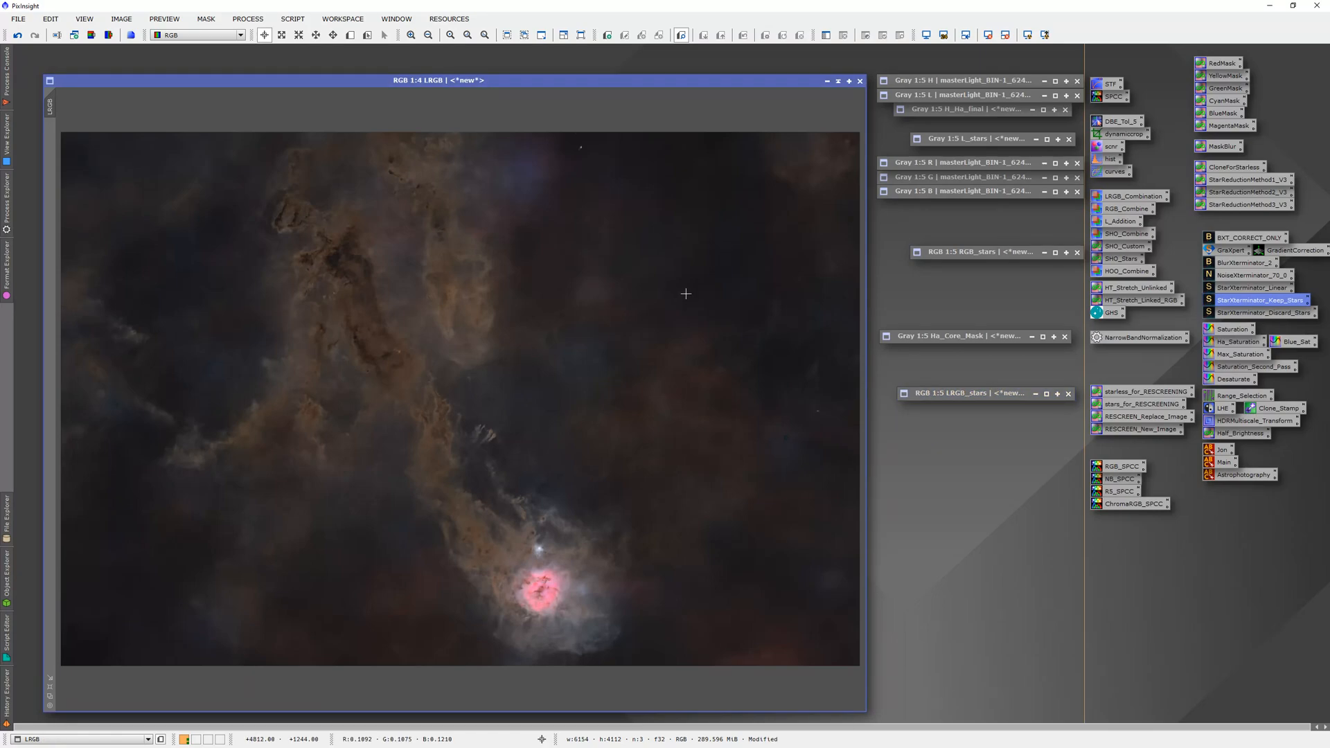
{"action": "double_click", "coordinate": [1221, 332]}
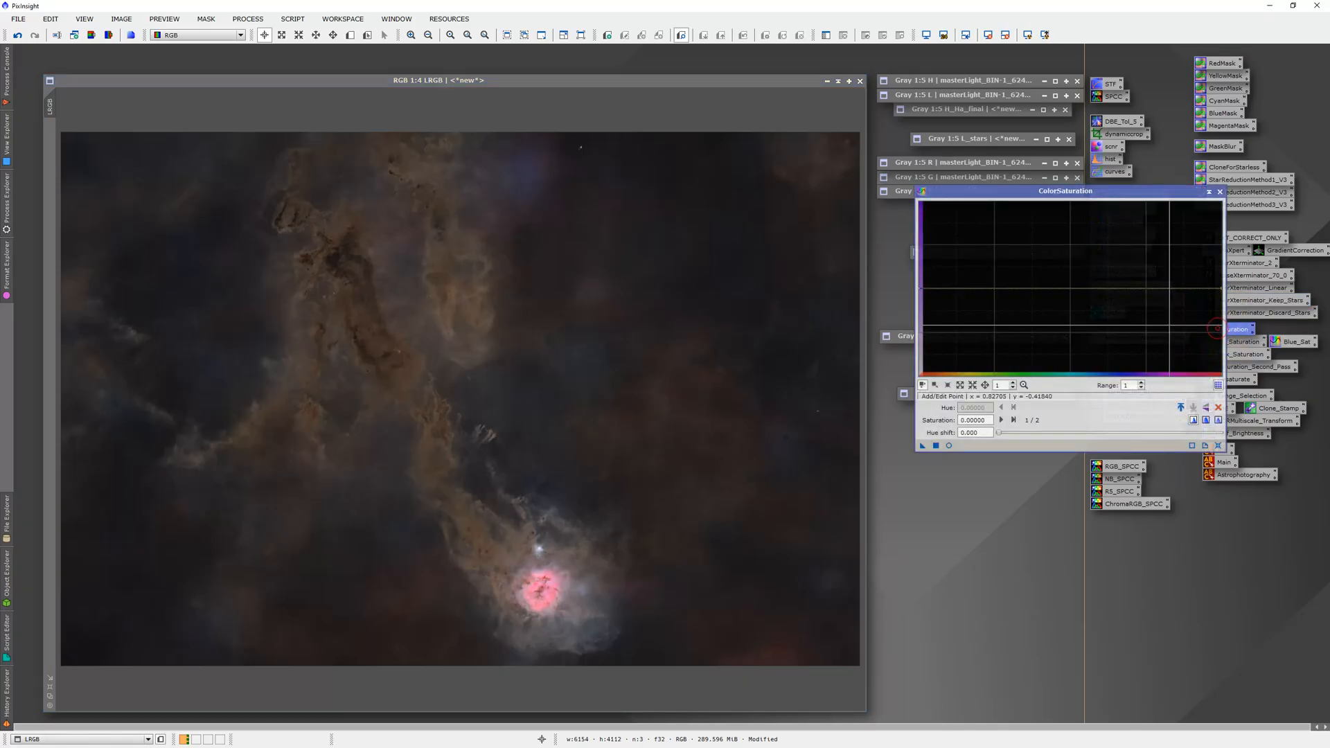
{"action": "left_click", "coordinate": [949, 445]}
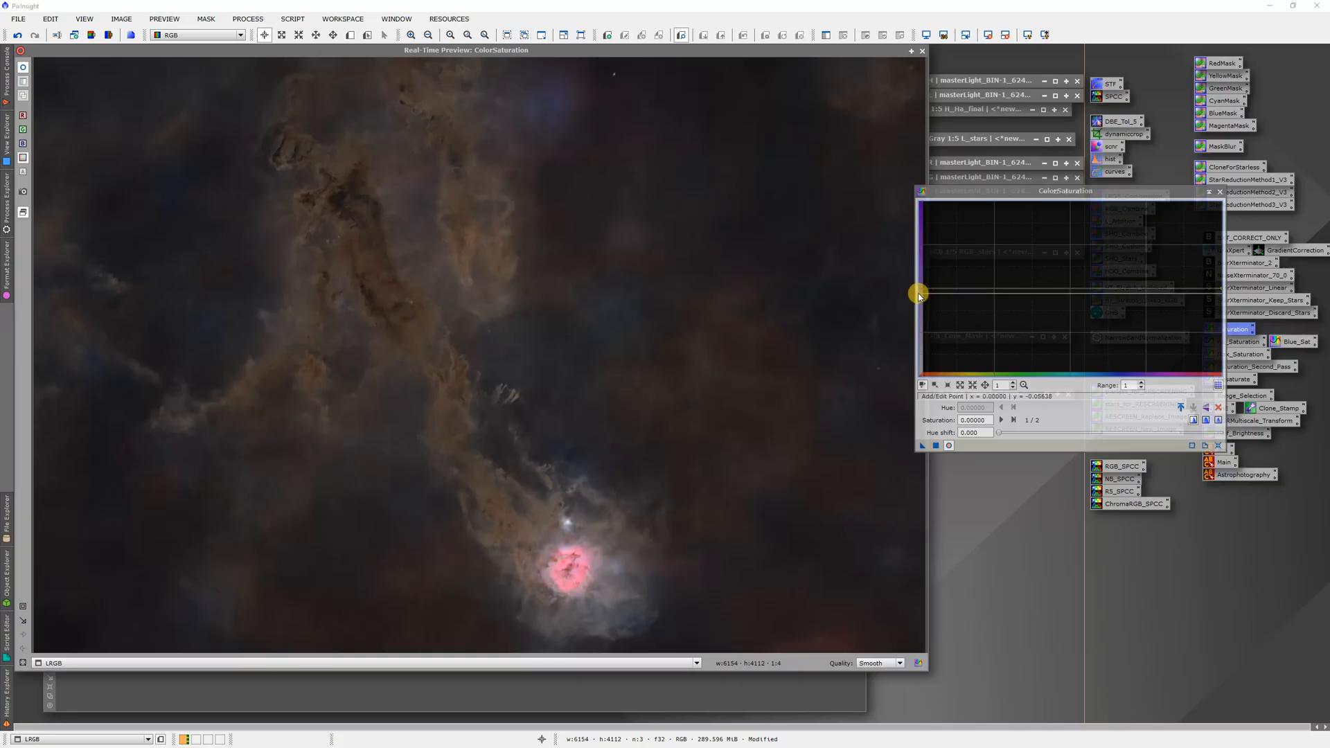
{"action": "left_click_drag", "start_coordinate": [918, 294], "coordinate": [927, 242]}
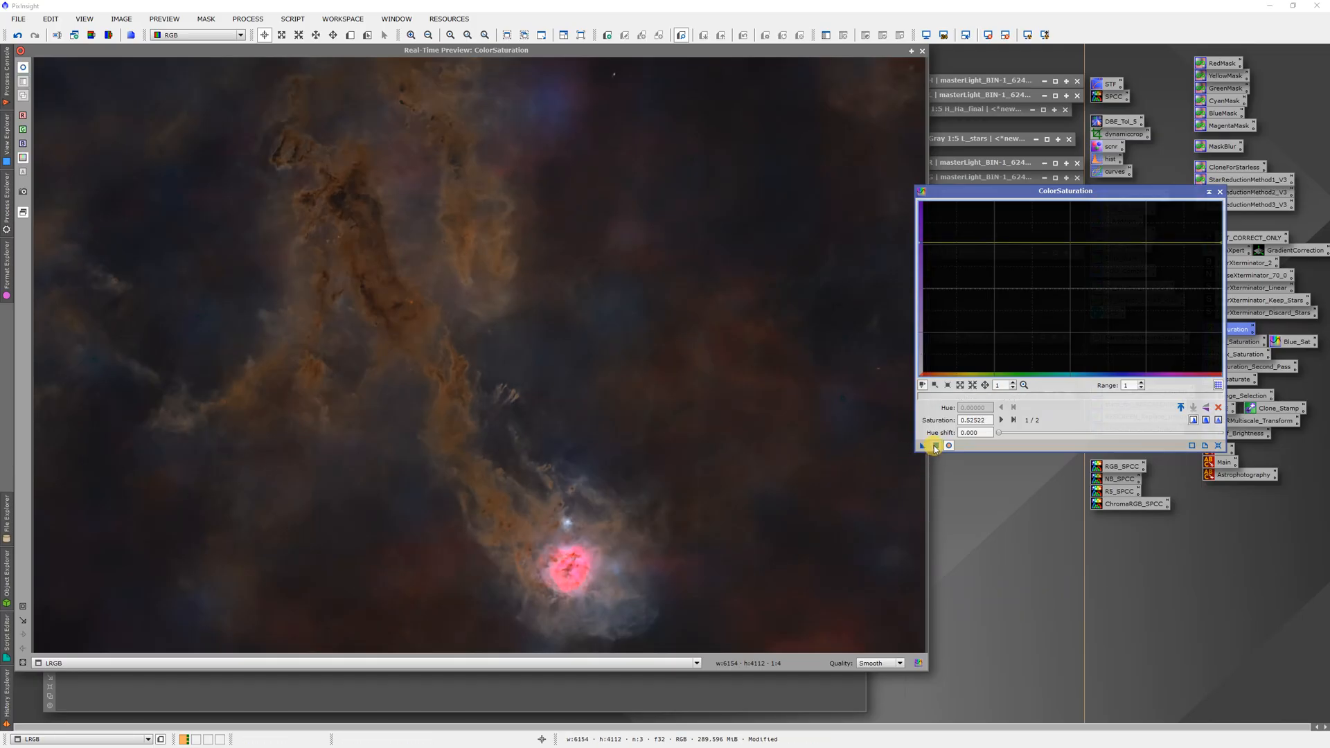
{"action": "left_click", "coordinate": [934, 446]}
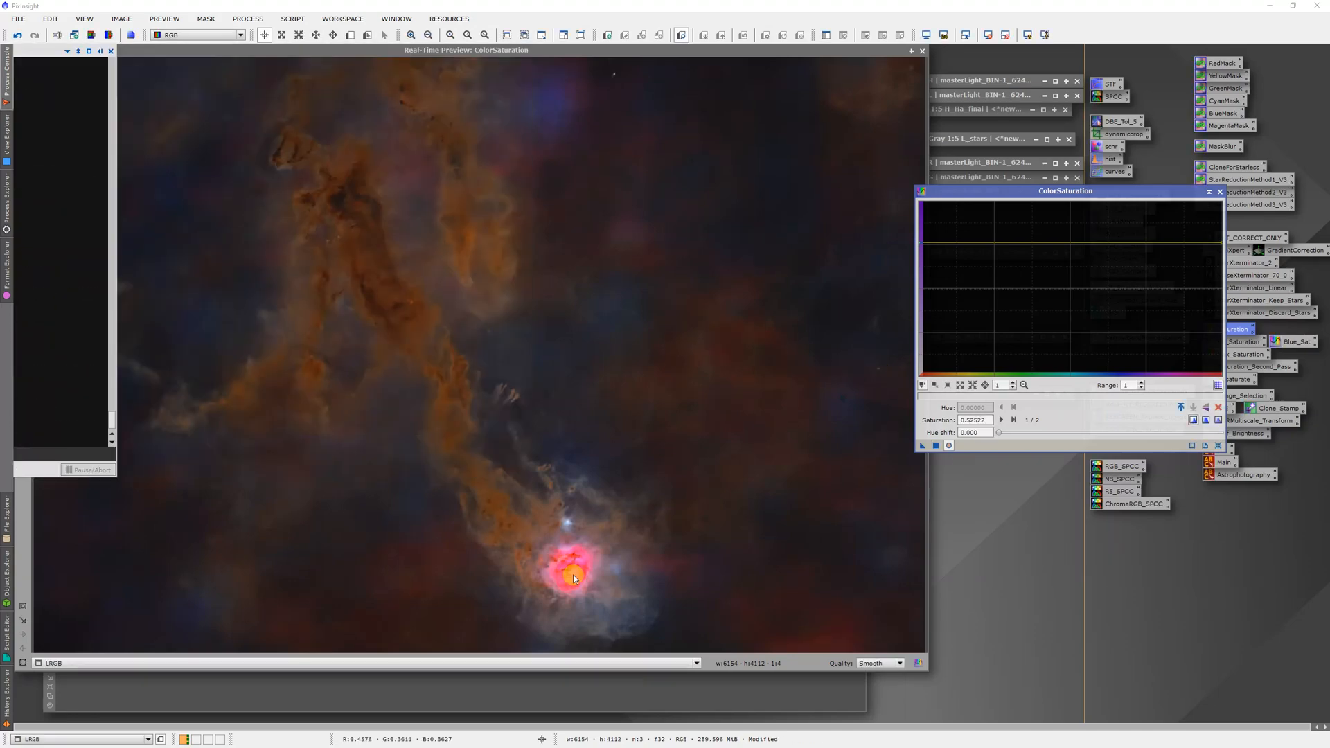
{"action": "left_click", "coordinate": [1220, 193]}
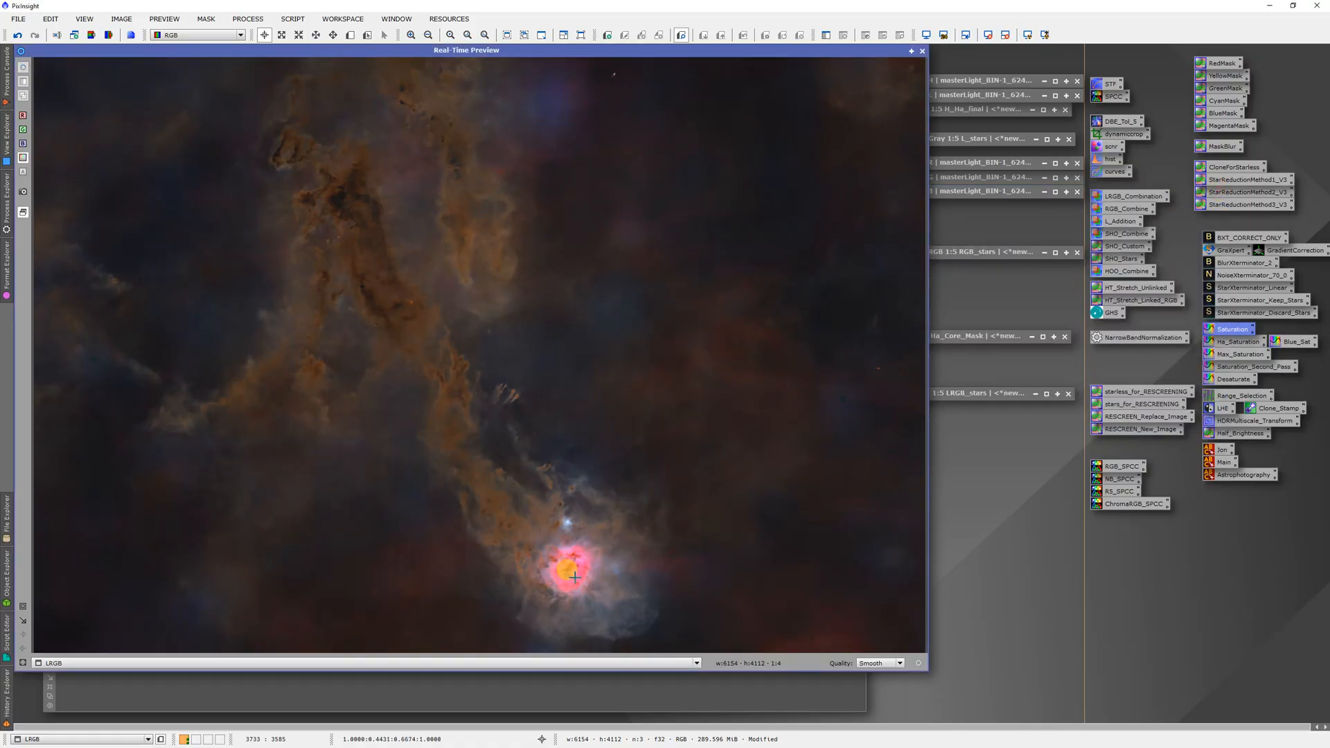
{"action": "scroll", "coordinate": [594, 573], "scroll_direction": "up", "scroll_amount": 3}
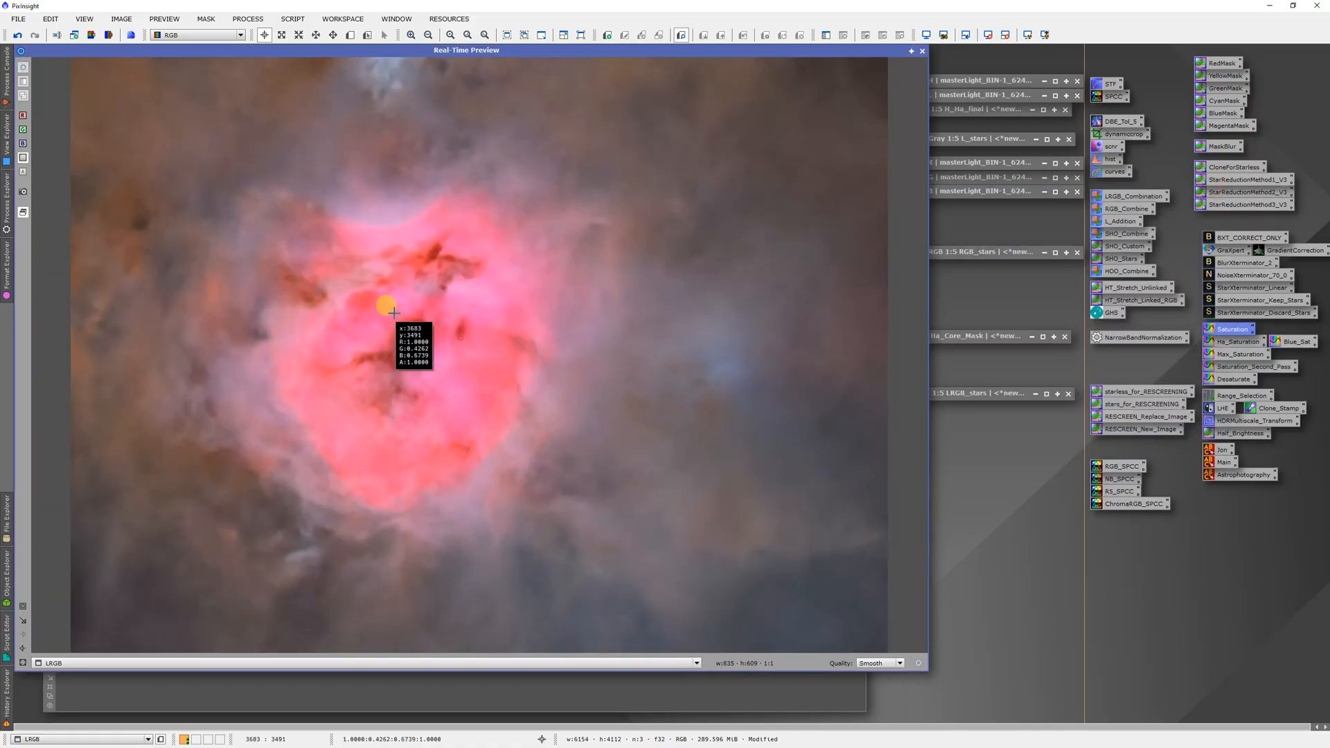
{"action": "left_click", "coordinate": [23, 646]}
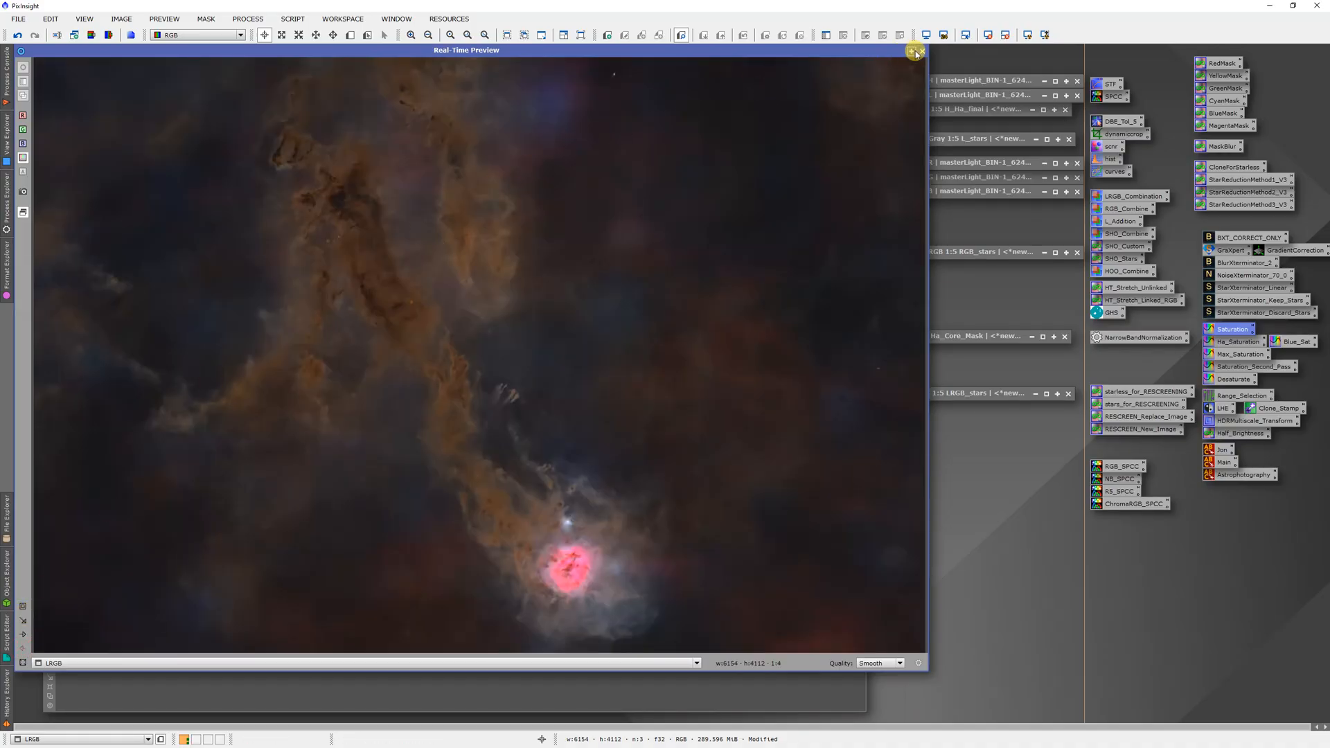
{"action": "left_click", "coordinate": [920, 51]}
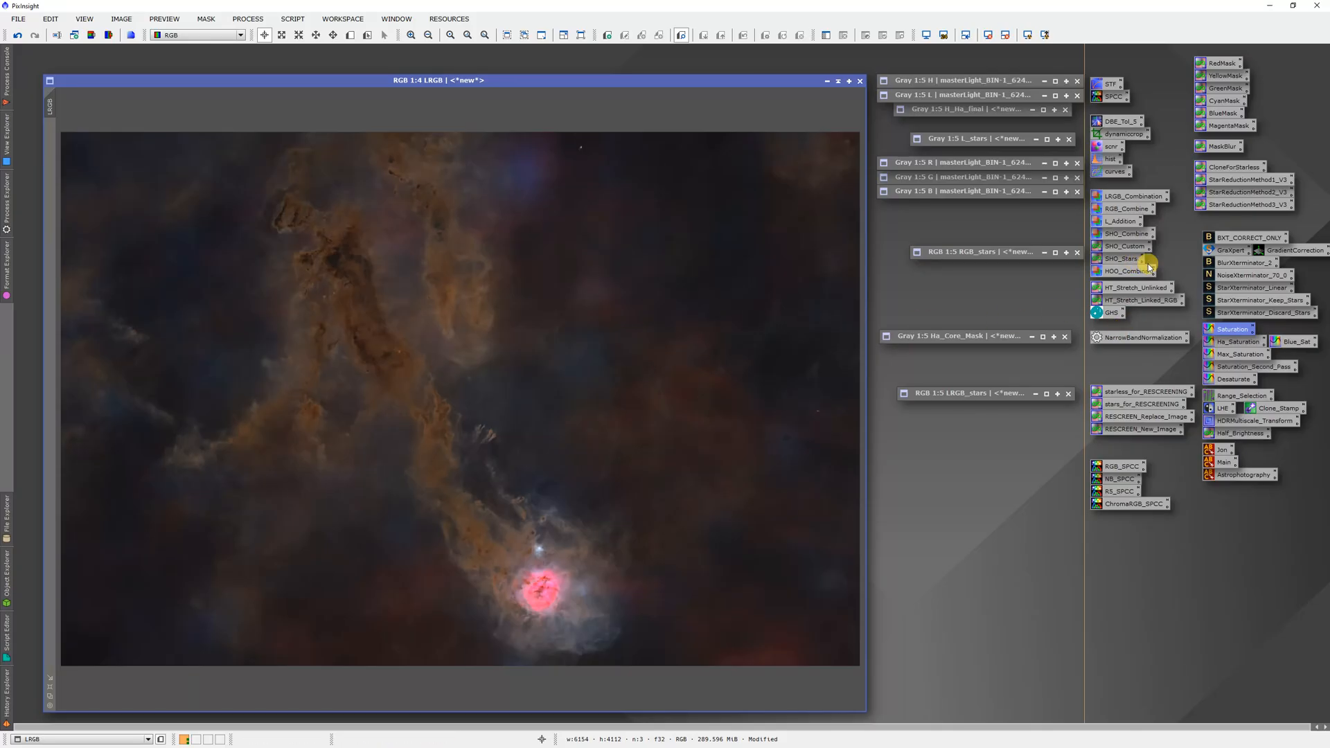
Shape a gentle S-curve for LRGB in CurvesTransformation through about (0.155, 0.137) and (0.672, 0.752), comparing before and after in a real-time preview.
{"action": "double_click", "coordinate": [1113, 172]}
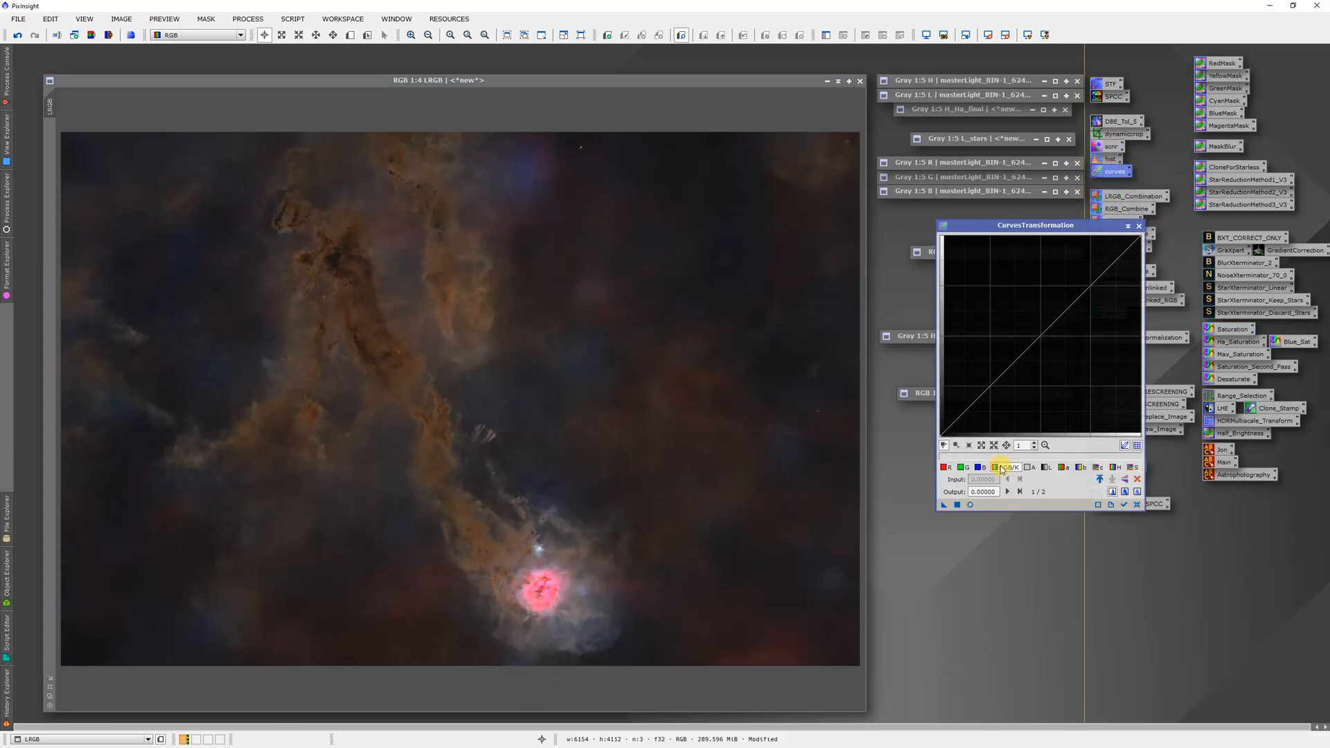
{"action": "left_click", "coordinate": [970, 504]}
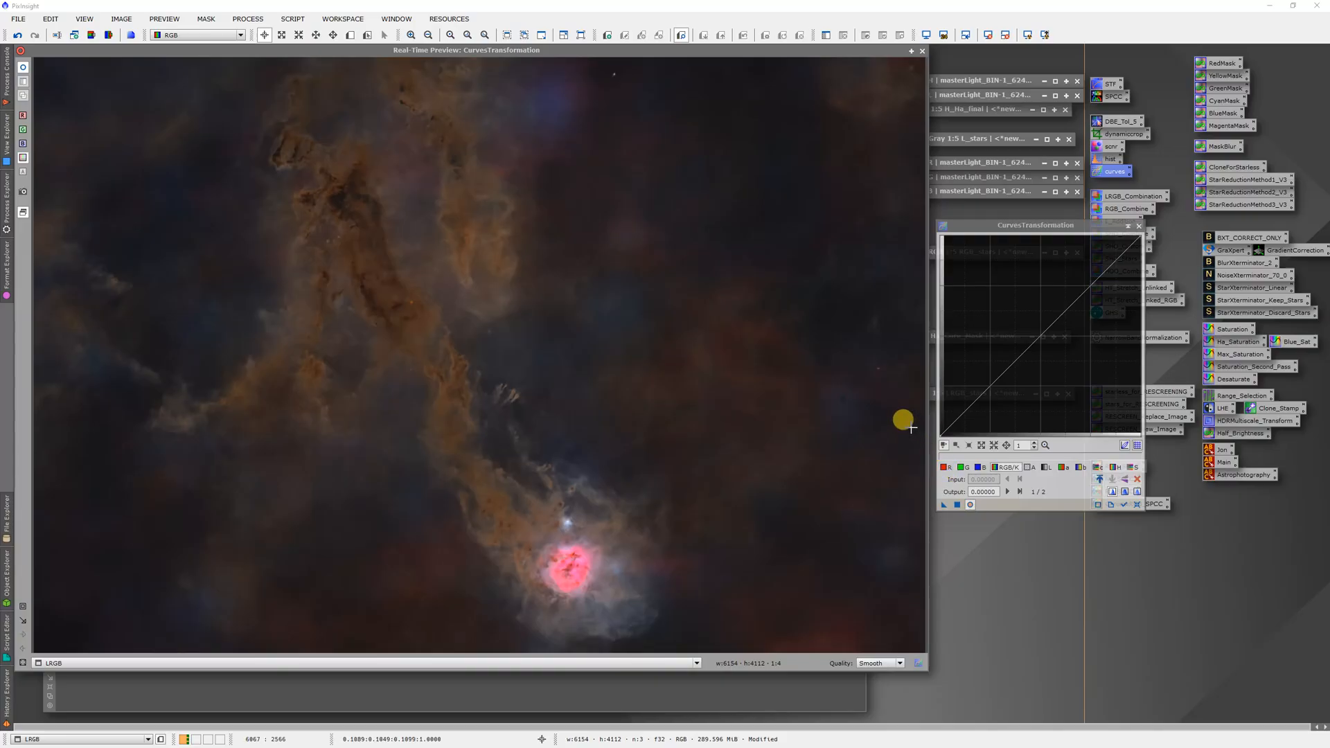
{"action": "left_click", "coordinate": [964, 414]}
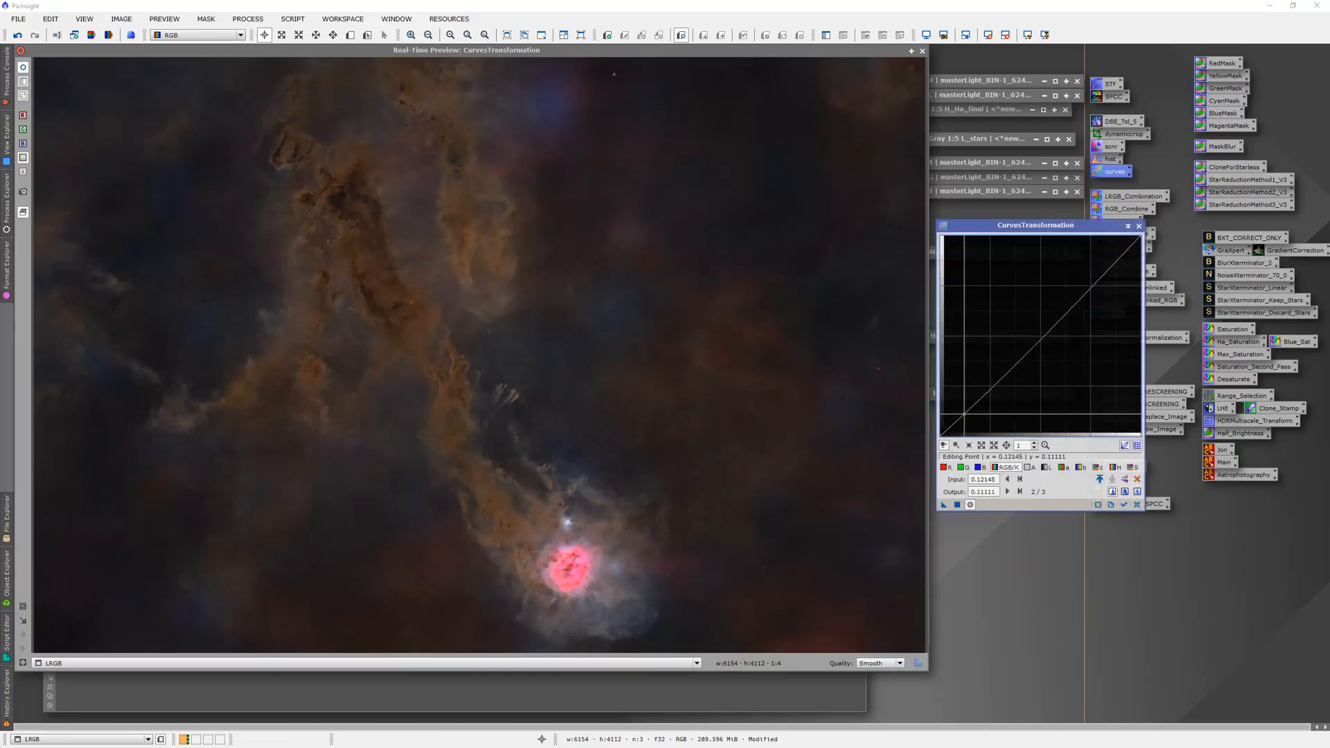
{"action": "left_click_drag", "start_coordinate": [964, 414], "coordinate": [971, 413]}
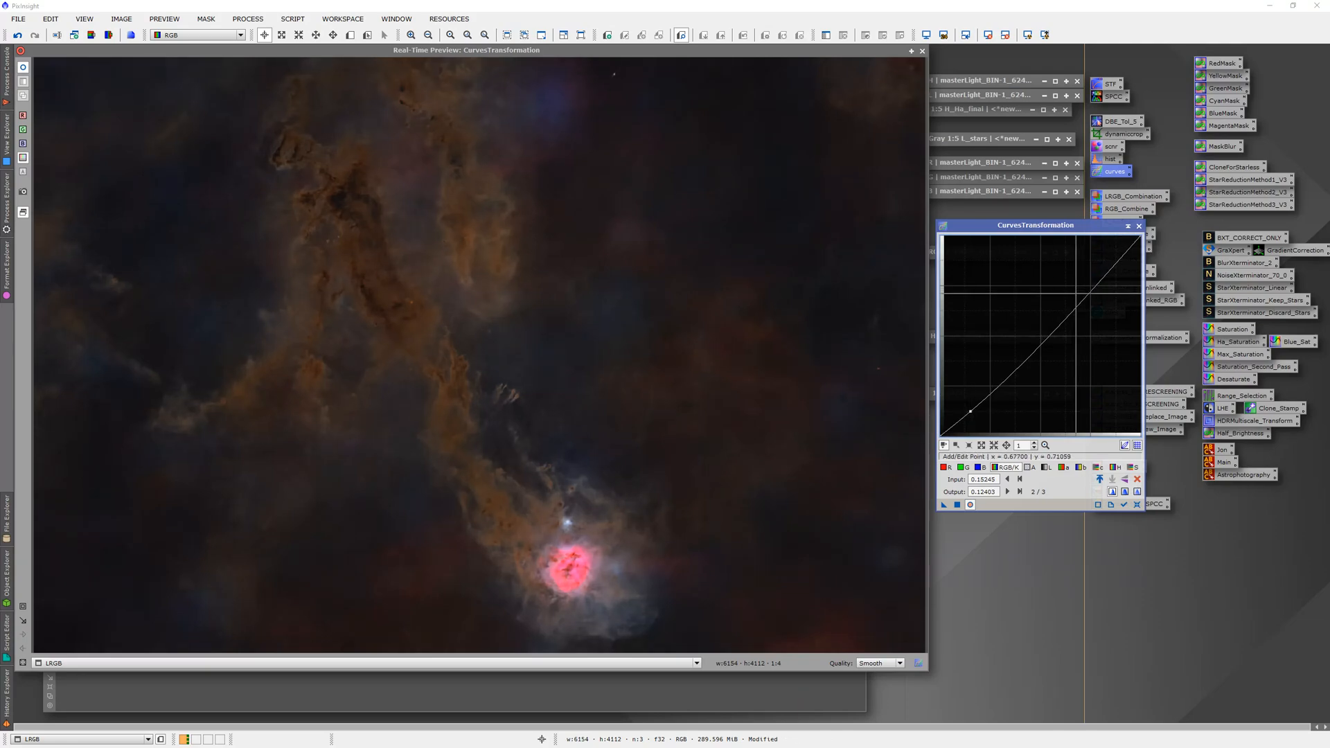
{"action": "left_click_drag", "start_coordinate": [1095, 283], "coordinate": [1085, 275]}
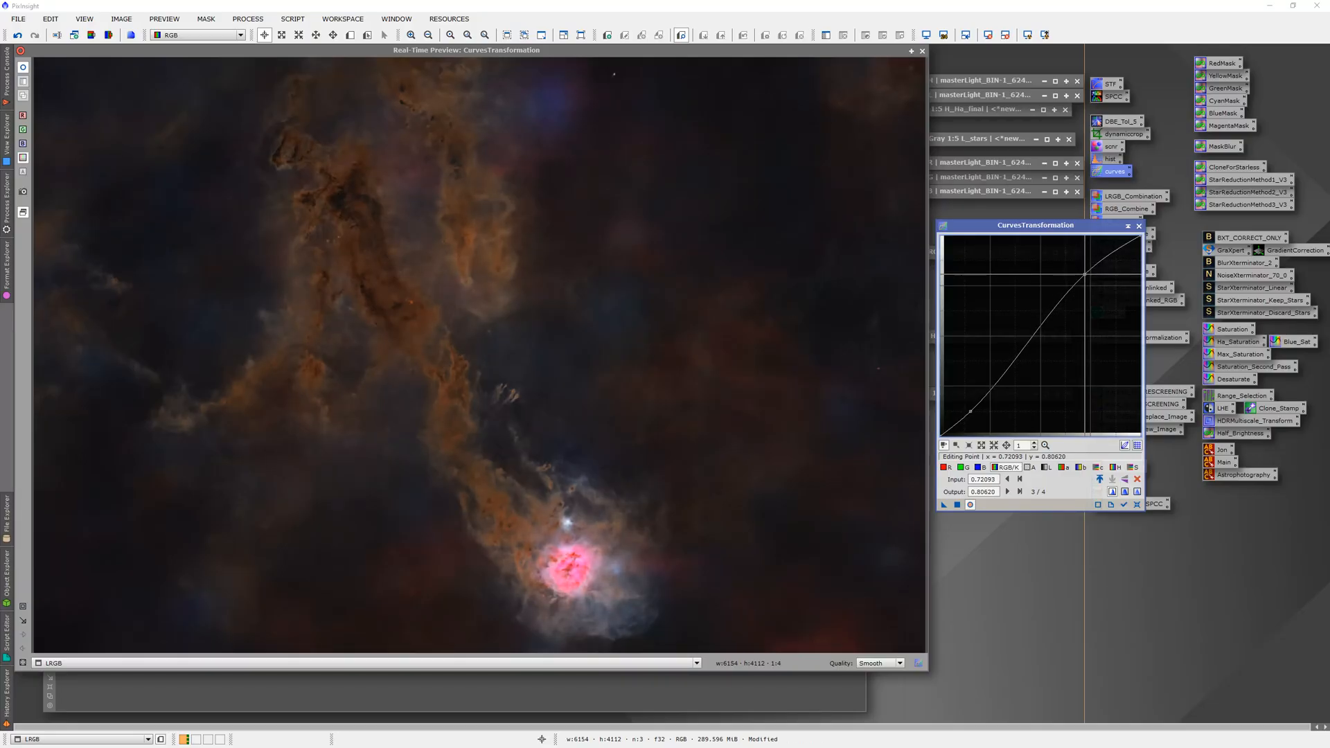
{"action": "left_click_drag", "start_coordinate": [970, 410], "coordinate": [971, 408]}
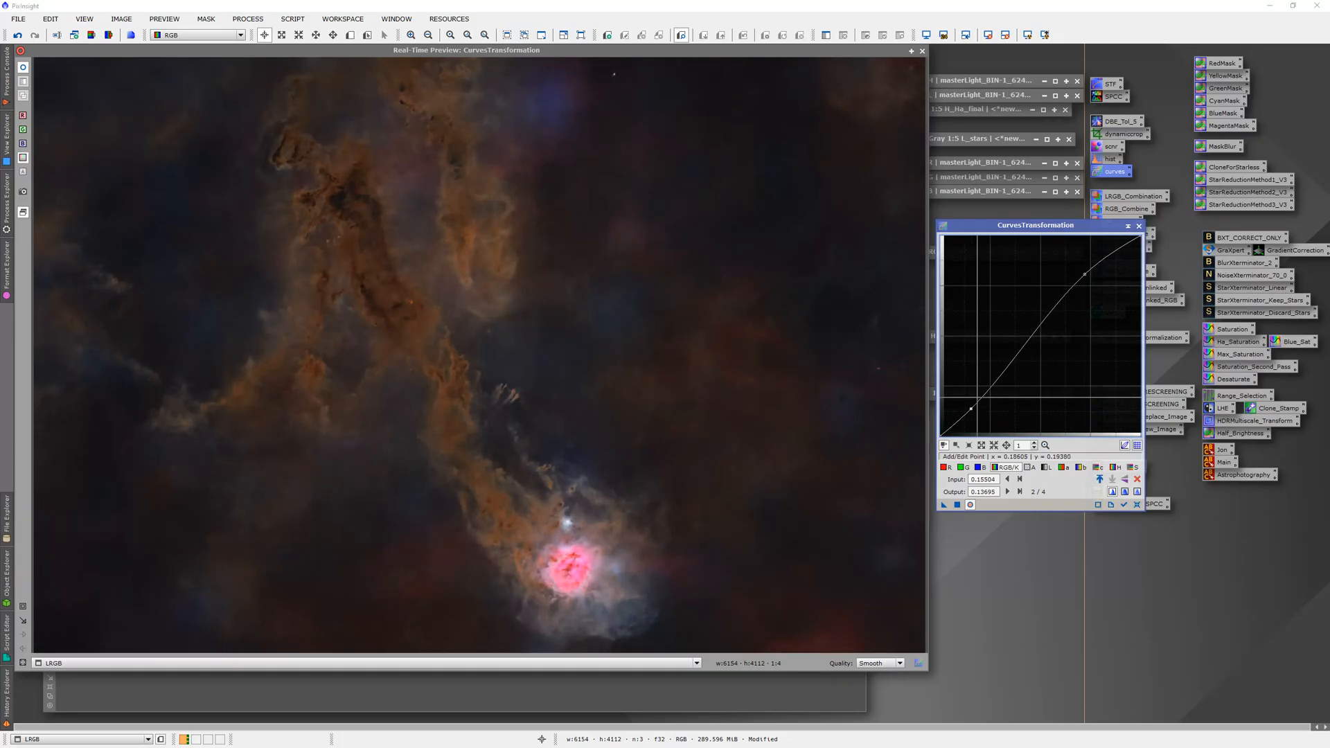
{"action": "left_click_drag", "start_coordinate": [1082, 273], "coordinate": [1075, 285]}
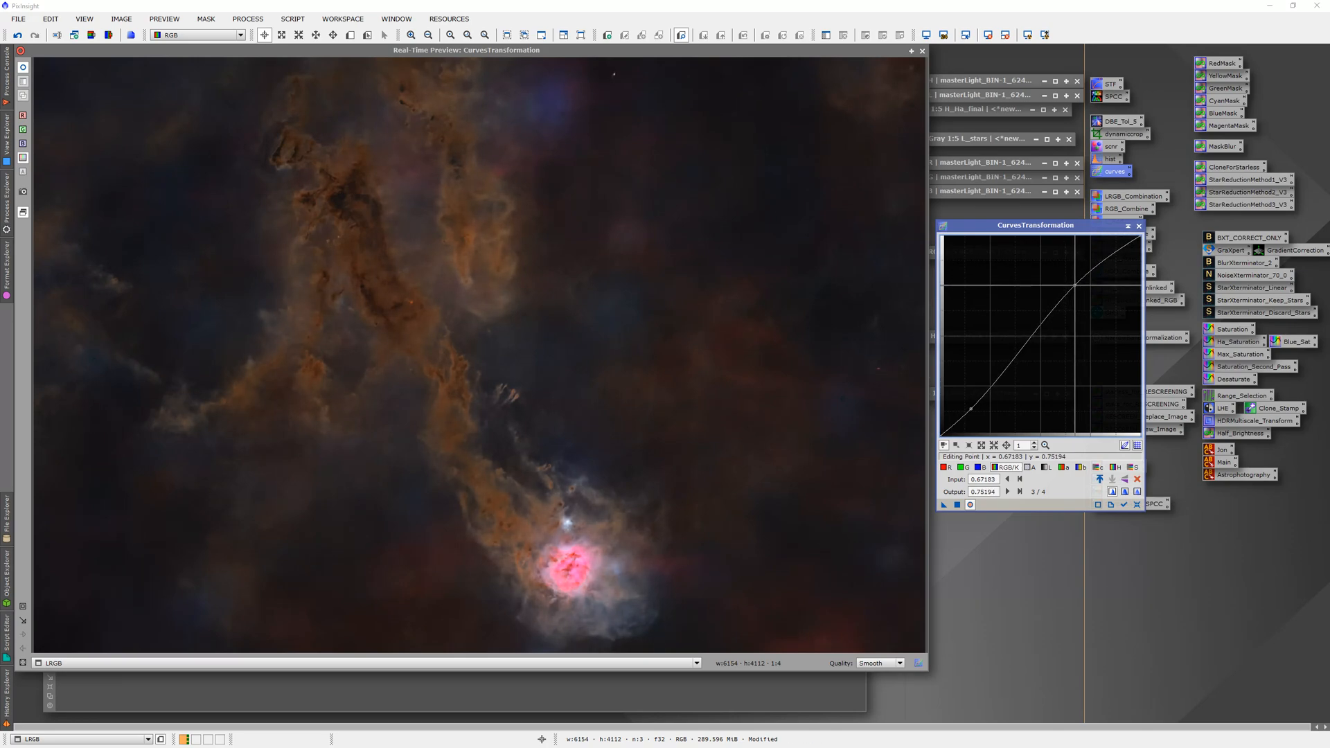
{"action": "left_click", "coordinate": [970, 504]}
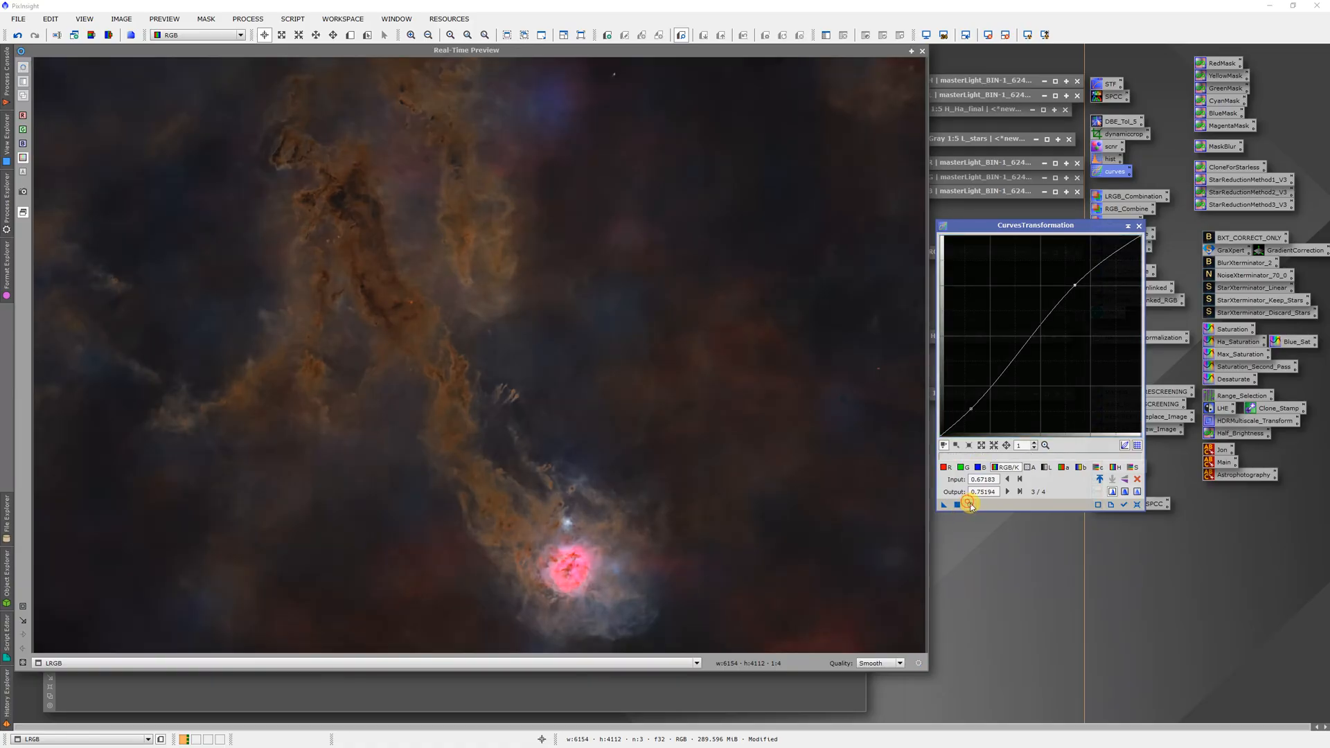
{"action": "left_click", "coordinate": [971, 504]}
{"action": "left_click", "coordinate": [971, 504]}
{"action": "left_click", "coordinate": [971, 504]}
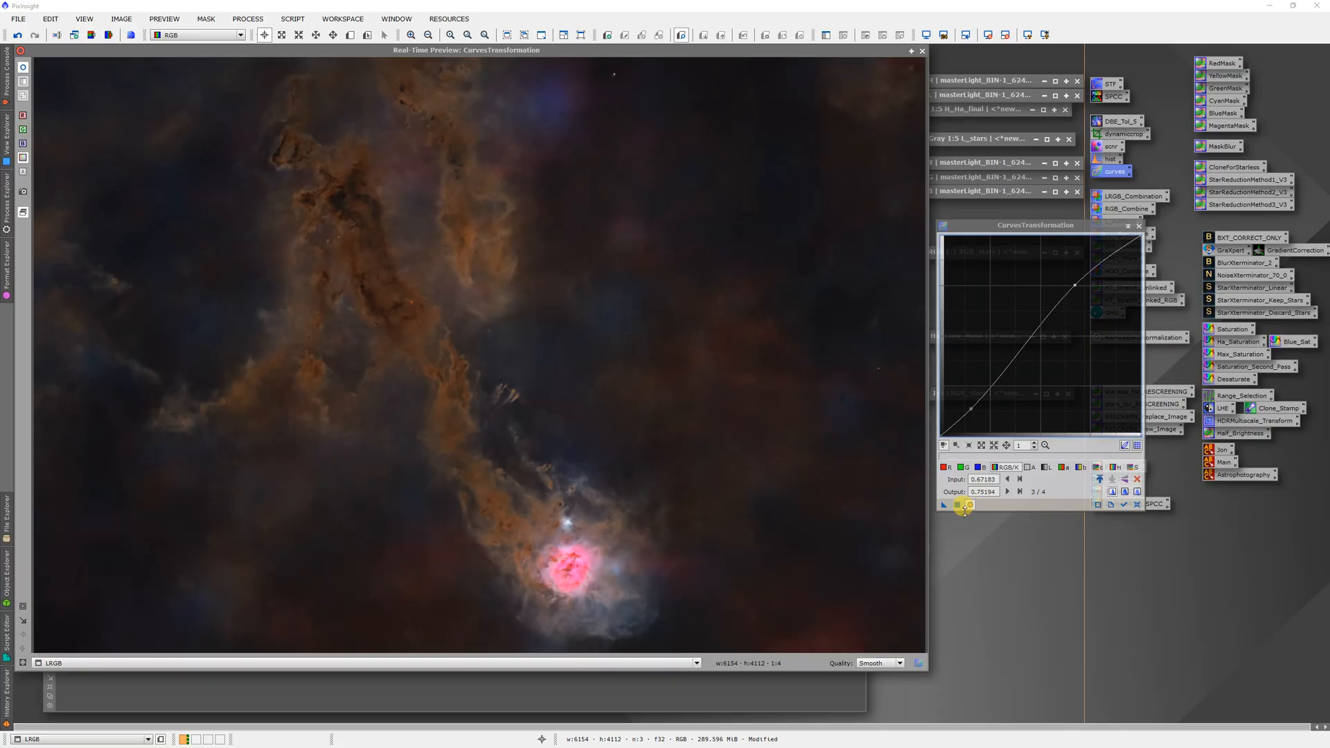
Store the adjusted curve as a process icon on the workspace, then close CurvesTransformation and its real-time preview.
{"action": "left_click_drag", "start_coordinate": [942, 505], "coordinate": [980, 556]}
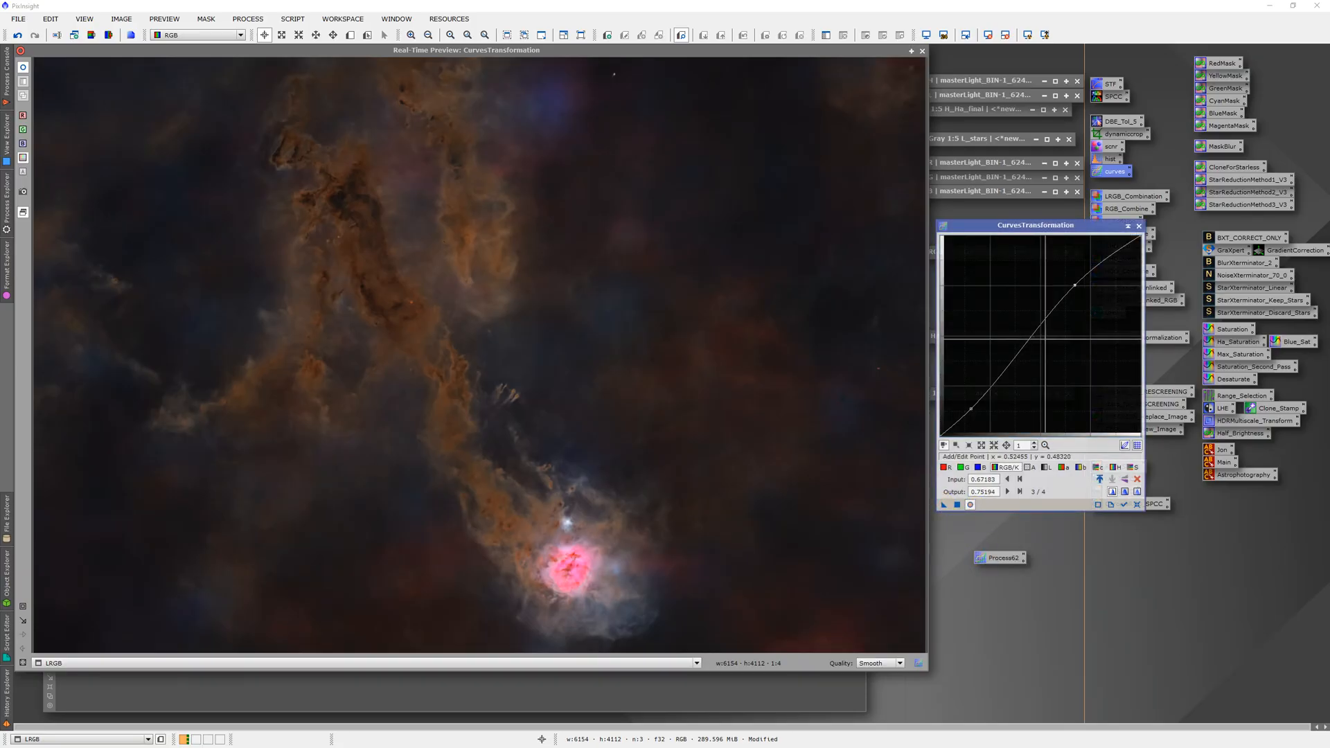
{"action": "left_click", "coordinate": [1139, 225]}
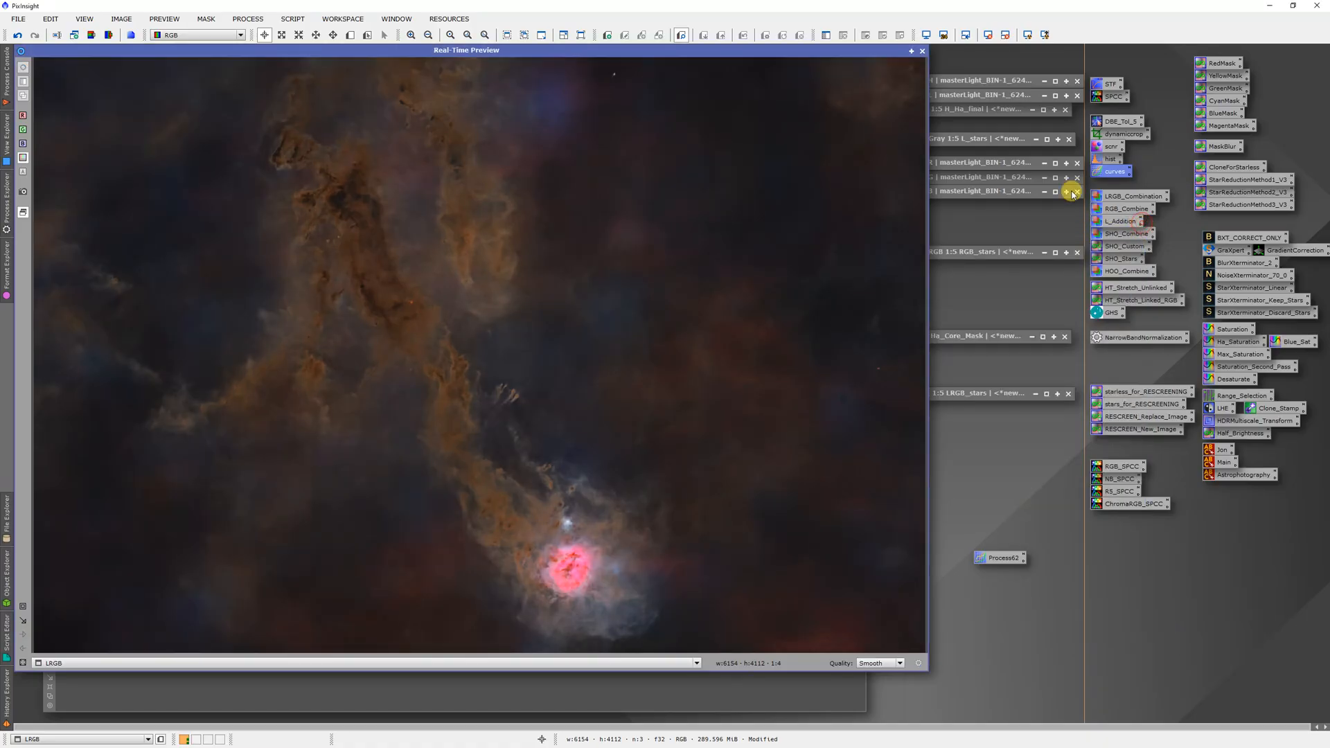
{"action": "left_click", "coordinate": [921, 51]}
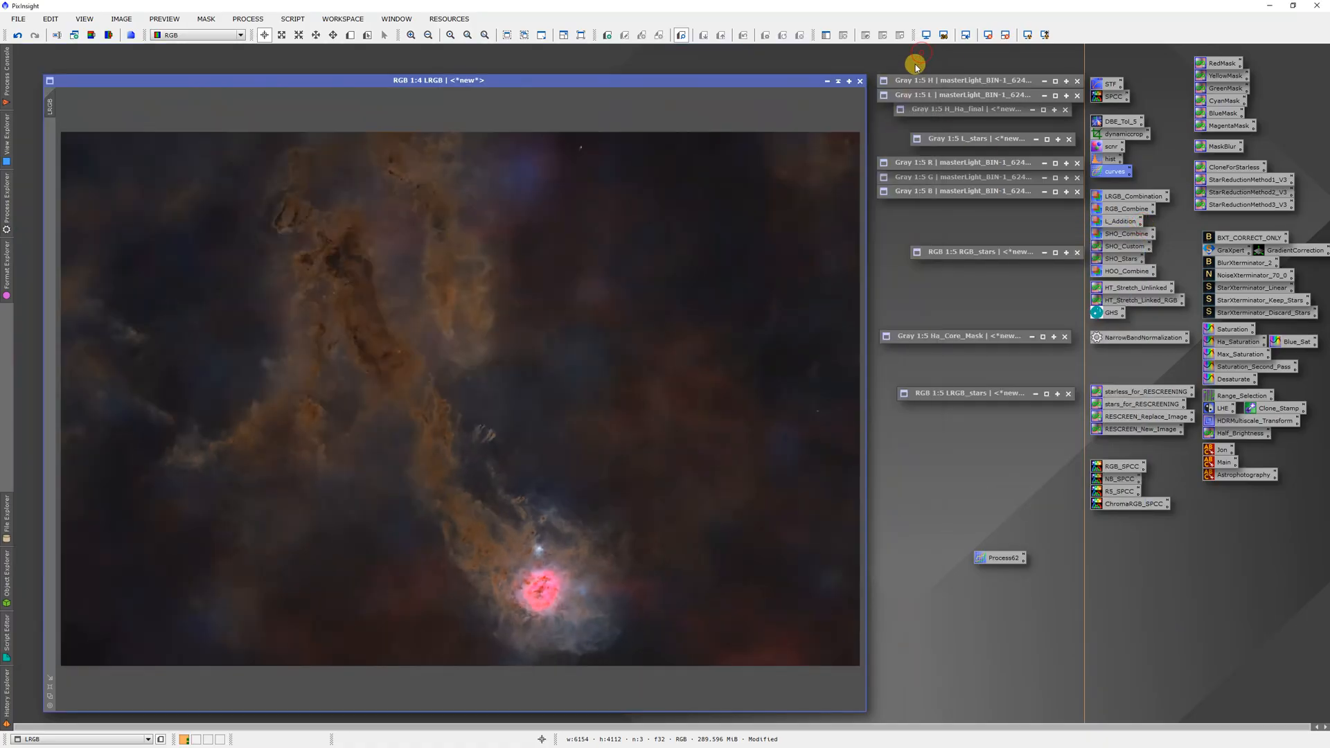
Invert Ha_Core_Mask, apply it as a mask to LRGB to protect the nebula's core, and collapse the mask image.
{"action": "double_click", "coordinate": [981, 336]}
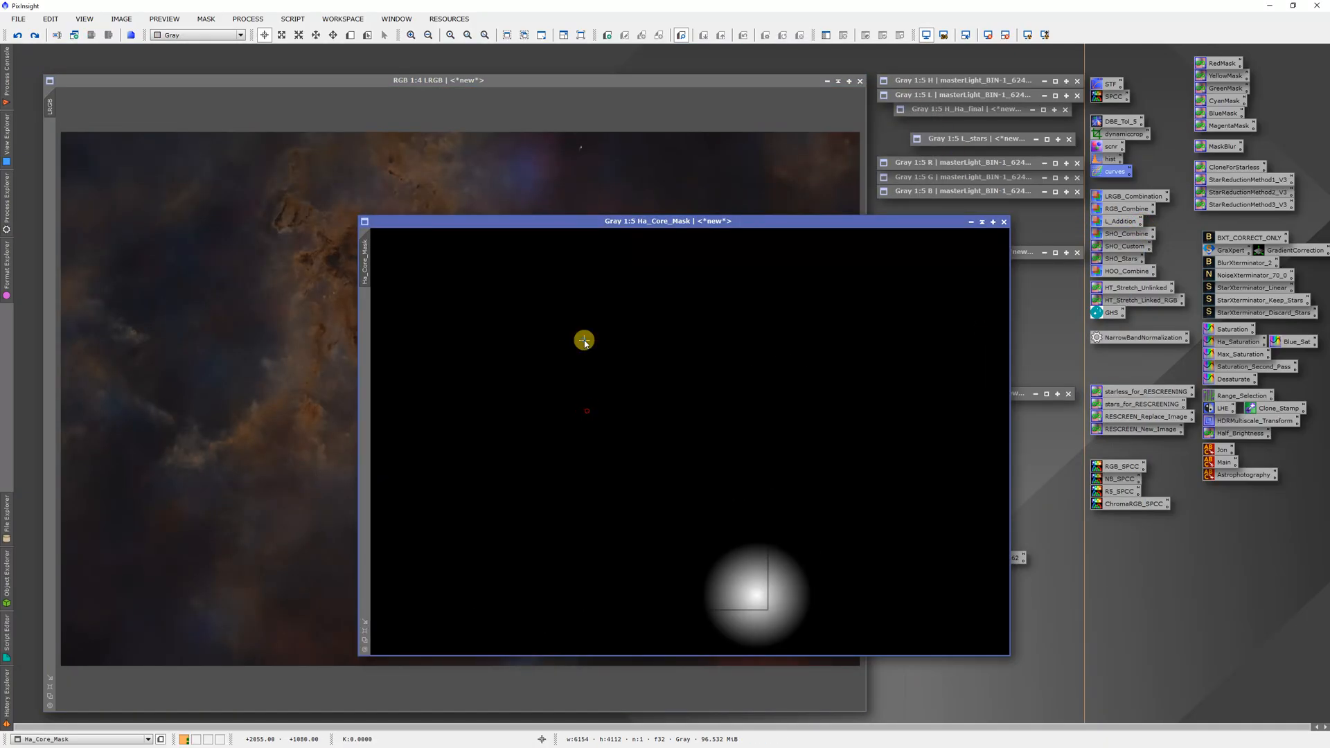
{"action": "right_click", "coordinate": [584, 339]}
{"action": "left_click", "coordinate": [647, 366]}
{"action": "left_click_drag", "start_coordinate": [365, 262], "coordinate": [50, 106]}
{"action": "left_click", "coordinate": [981, 222]}
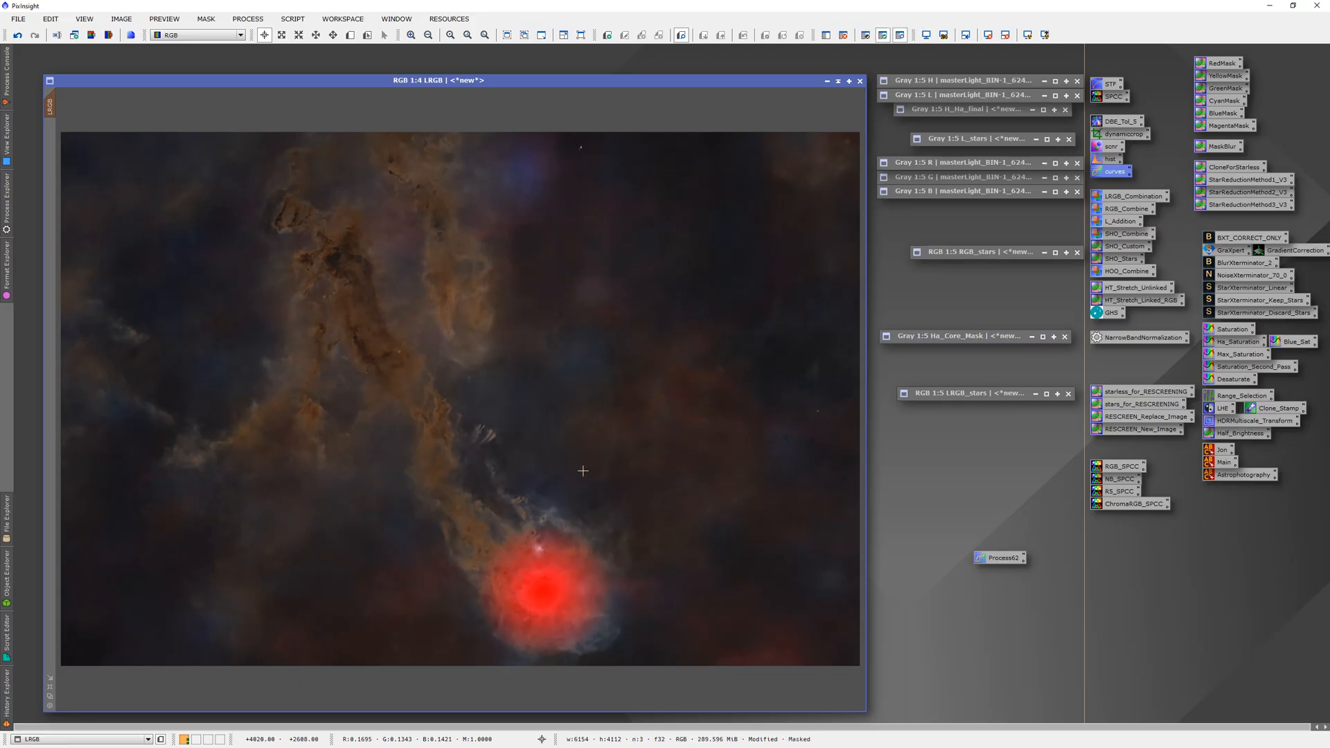
Apply the stored curve to LRGB through the mask, then remove the mask and delete the stored curve icon.
{"action": "left_click_drag", "start_coordinate": [988, 555], "coordinate": [608, 510]}
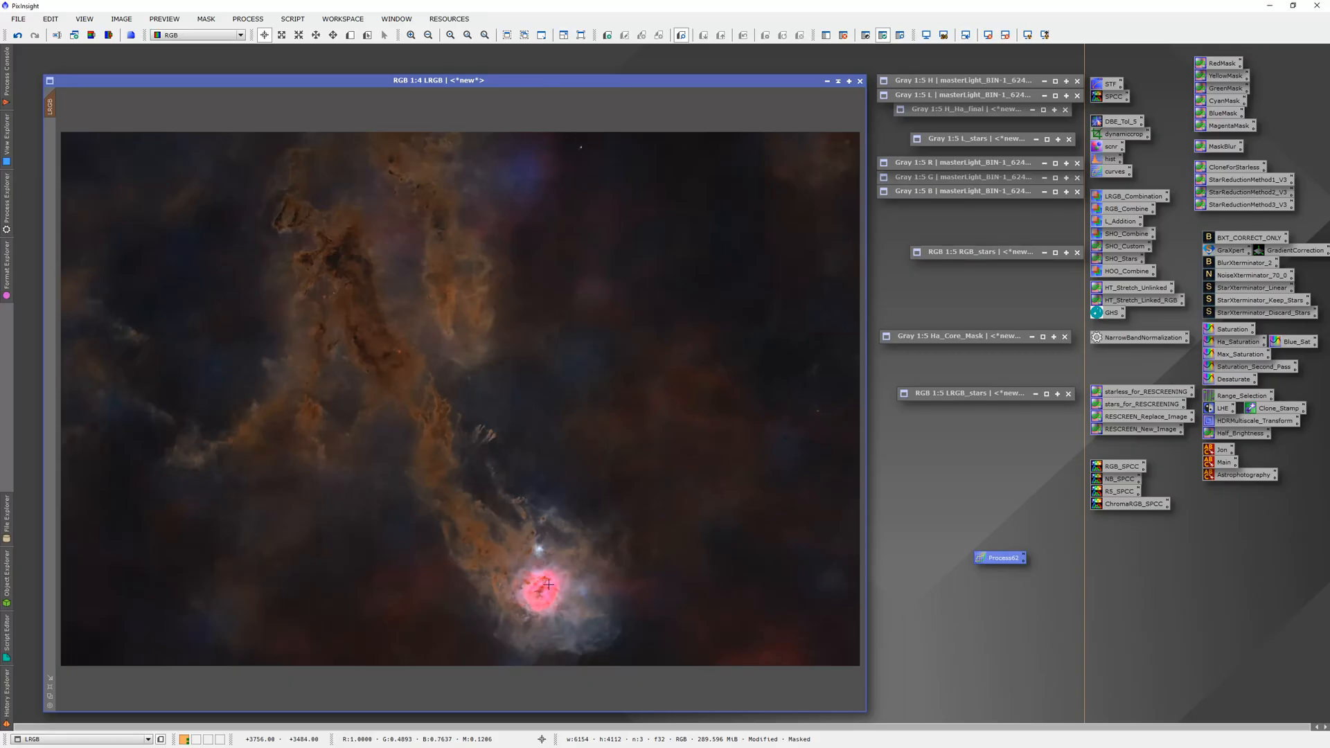
{"action": "right_click", "coordinate": [294, 258]}
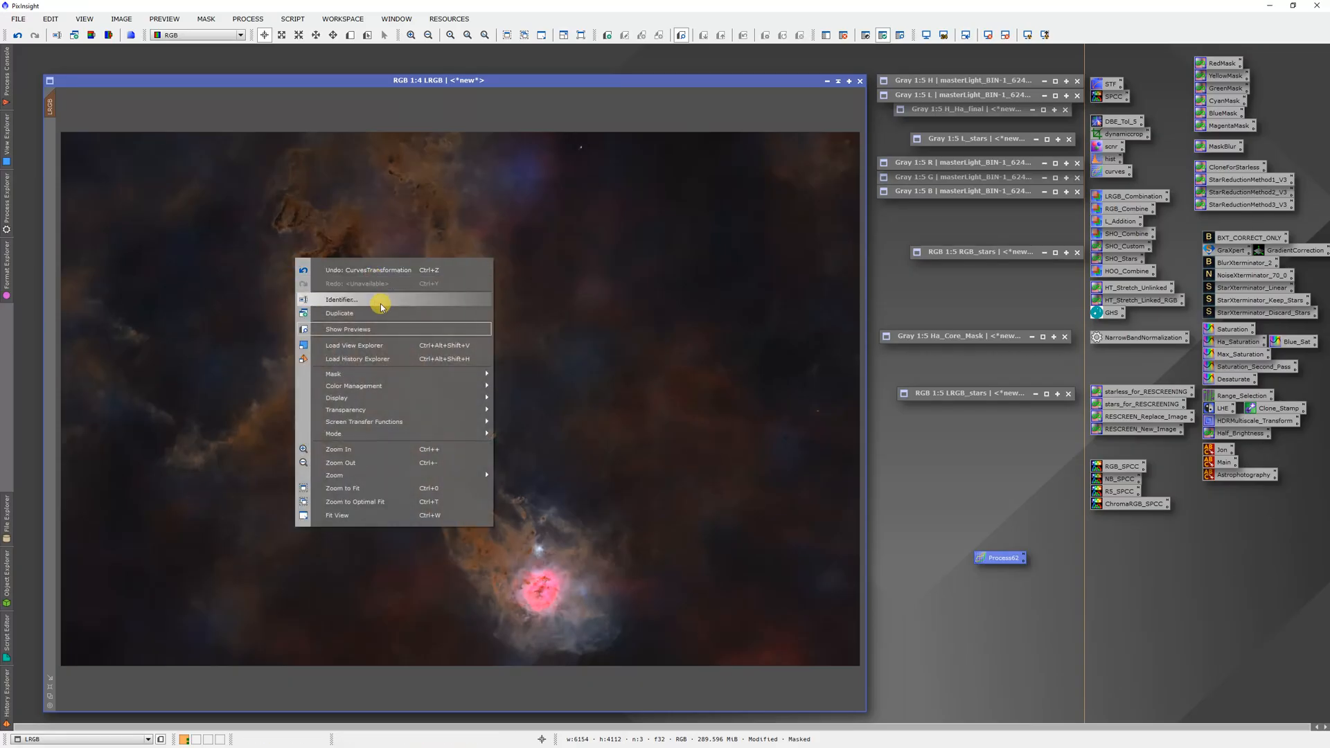
{"action": "mouse_move", "coordinate": [357, 379]}
{"action": "left_click", "coordinate": [537, 389]}
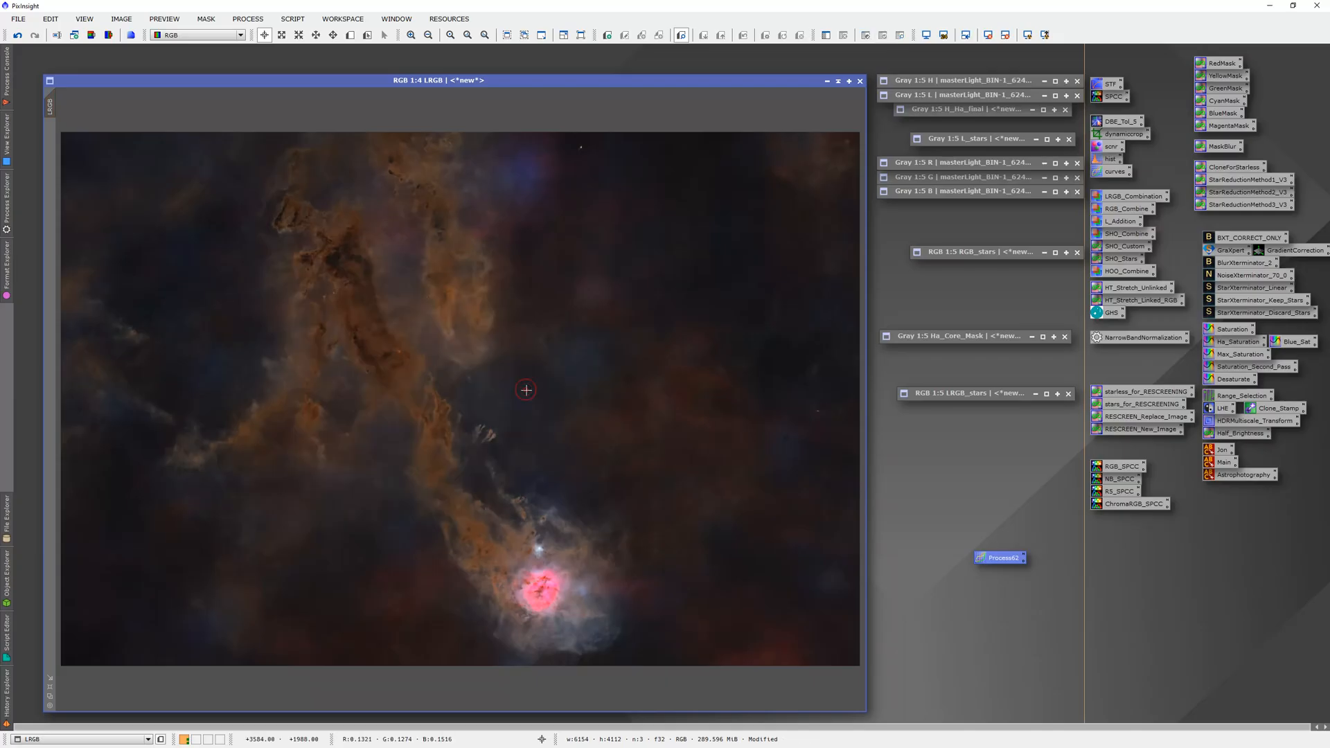
{"action": "right_click", "coordinate": [1019, 559]}
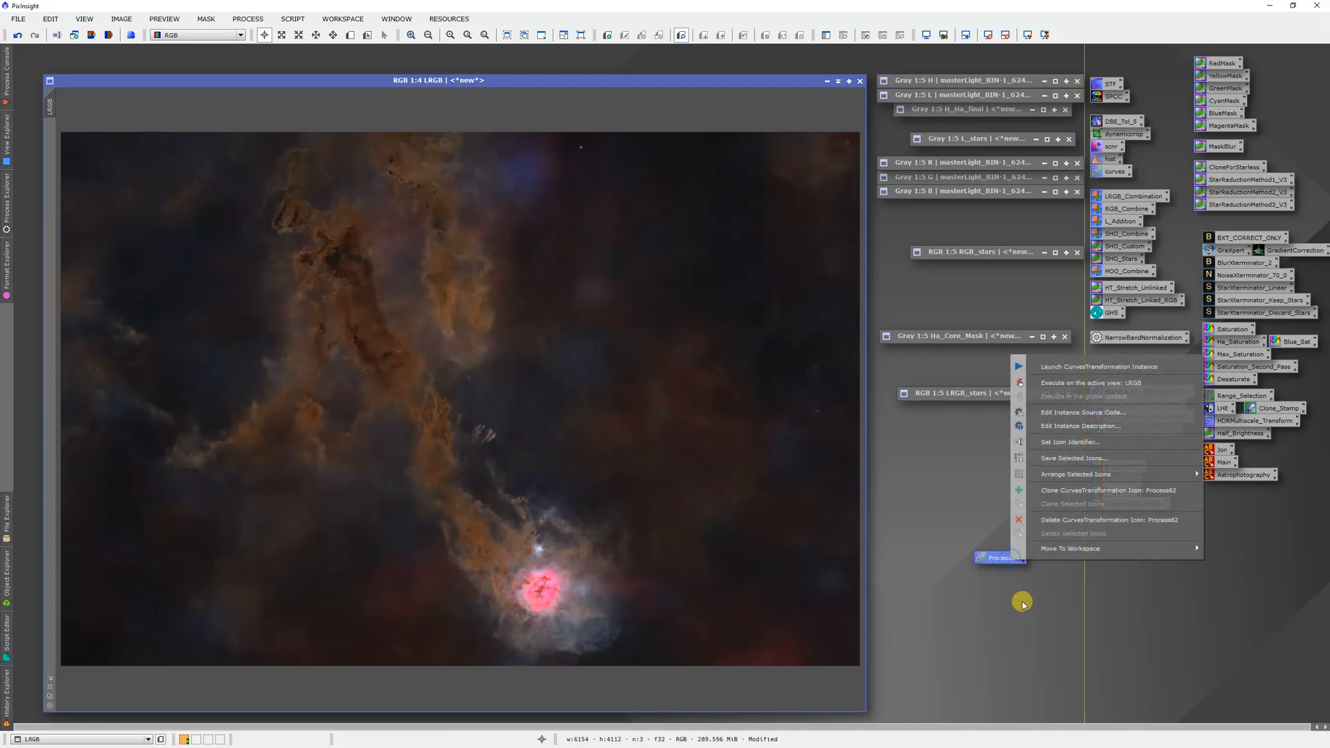
{"action": "left_click", "coordinate": [1065, 521]}
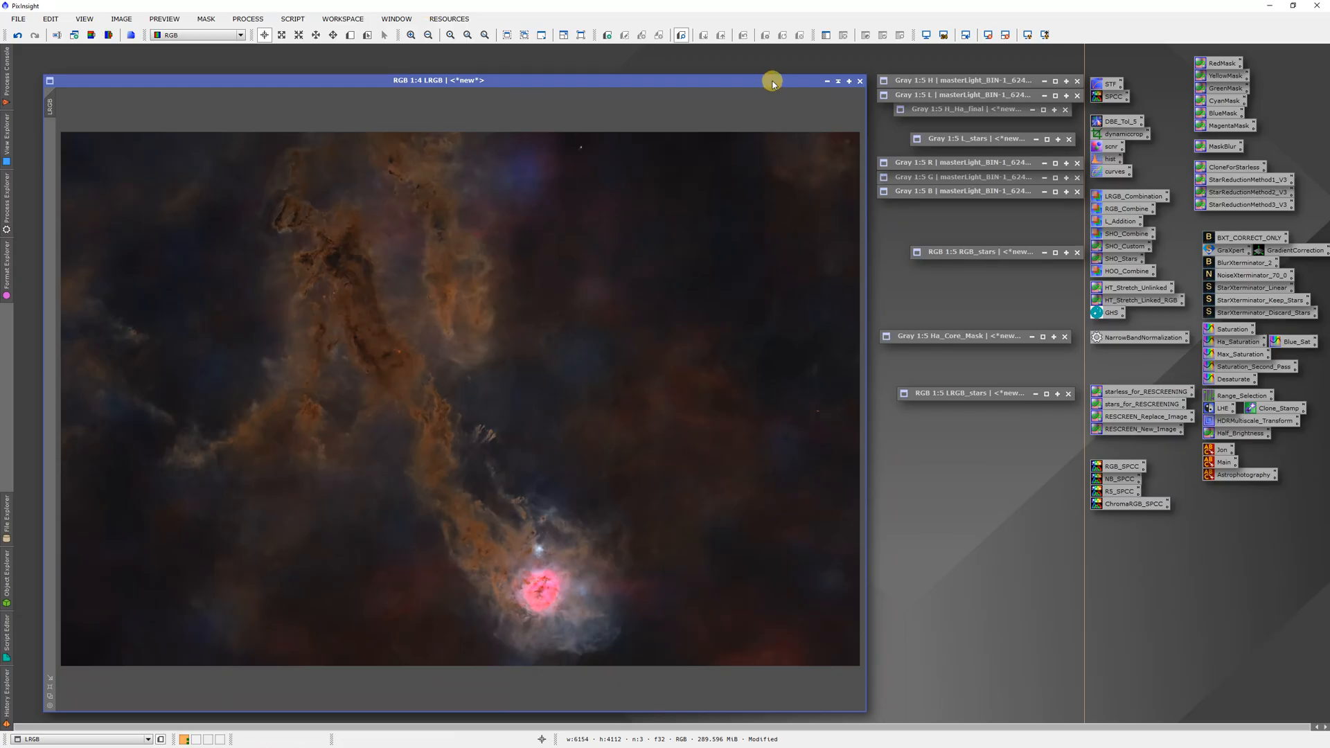
Rename the H_Ha_final image as Ha_greyscale and collapse it again.
{"action": "mouse_move", "coordinate": [772, 82]}
{"action": "left_mouse_down"}
{"action": "mouse_move", "coordinate": [920, 223]}
{"action": "mouse_move", "coordinate": [733, 97]}
{"action": "mouse_move", "coordinate": [762, 96]}
{"action": "left_mouse_up"}
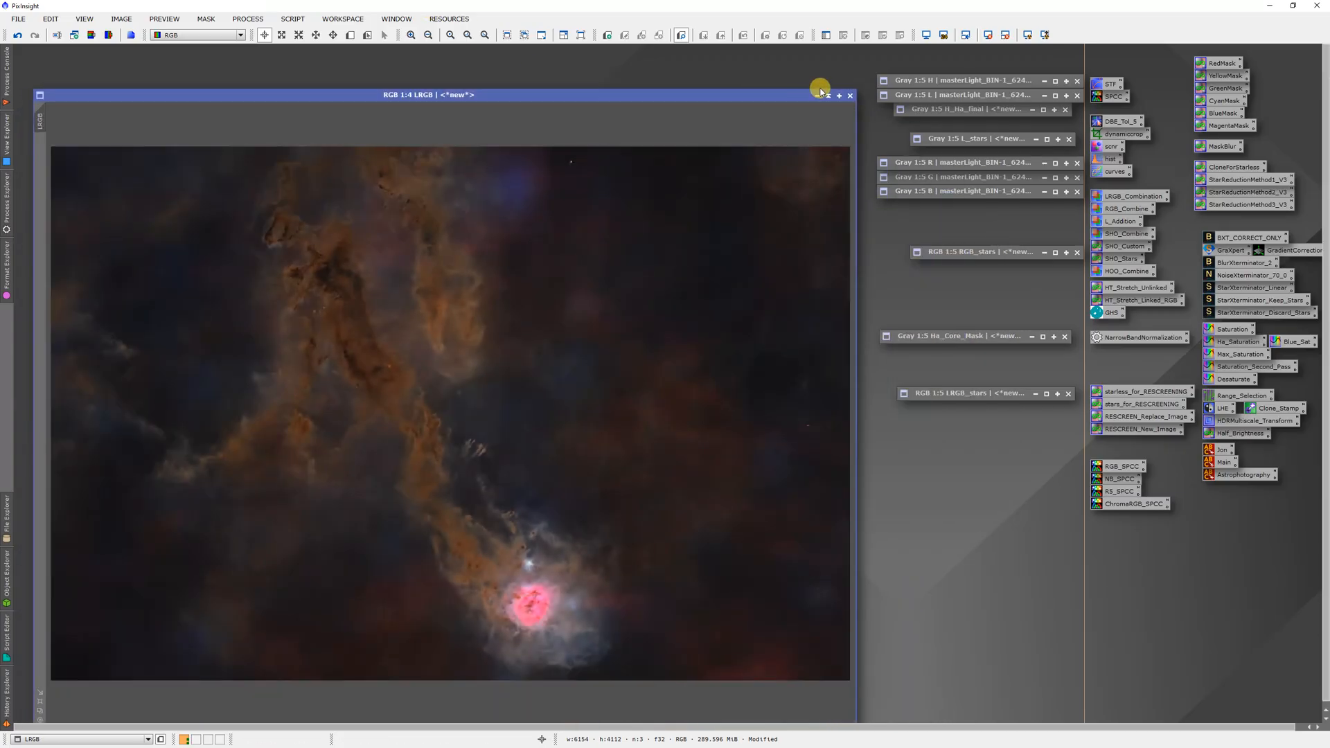
{"action": "double_click", "coordinate": [969, 108]}
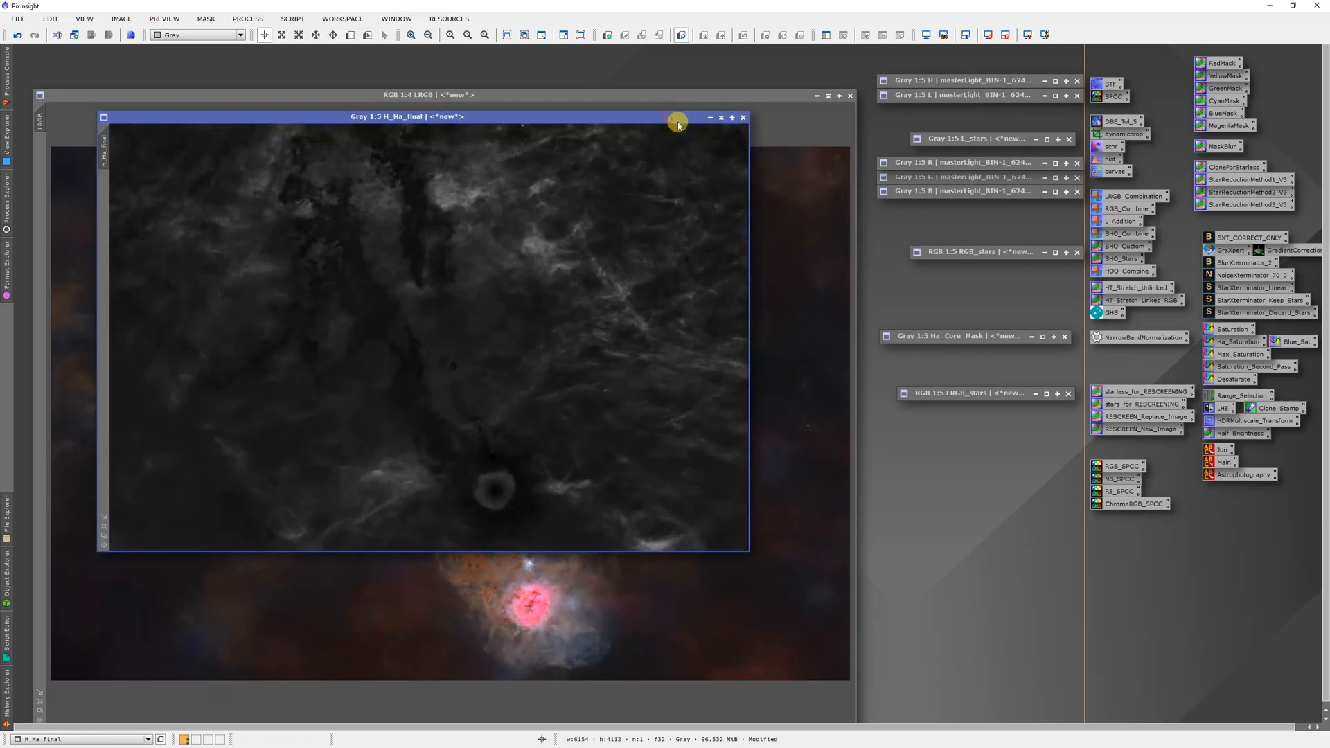
{"action": "left_click_drag", "start_coordinate": [670, 119], "coordinate": [746, 127]}
{"action": "right_click", "coordinate": [550, 189]}
{"action": "left_click", "coordinate": [579, 233]}
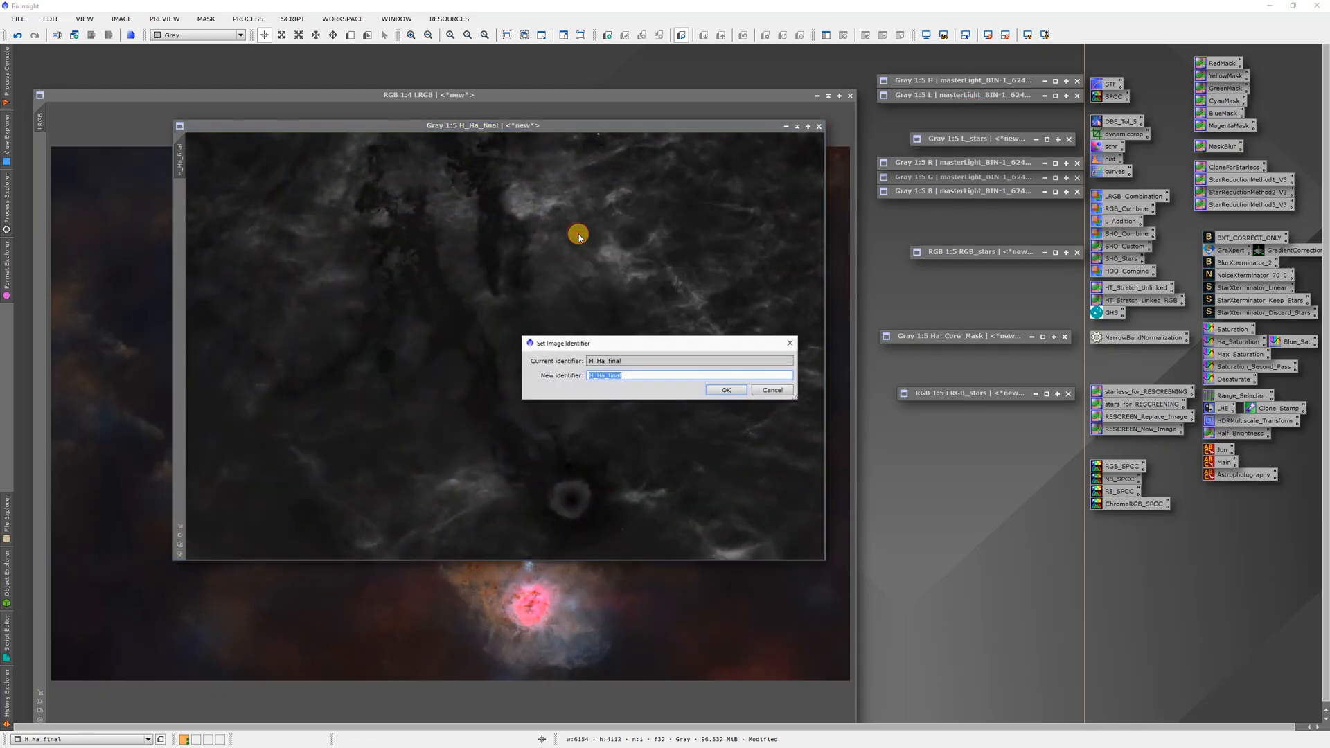
{"action": "key", "text": "End"}
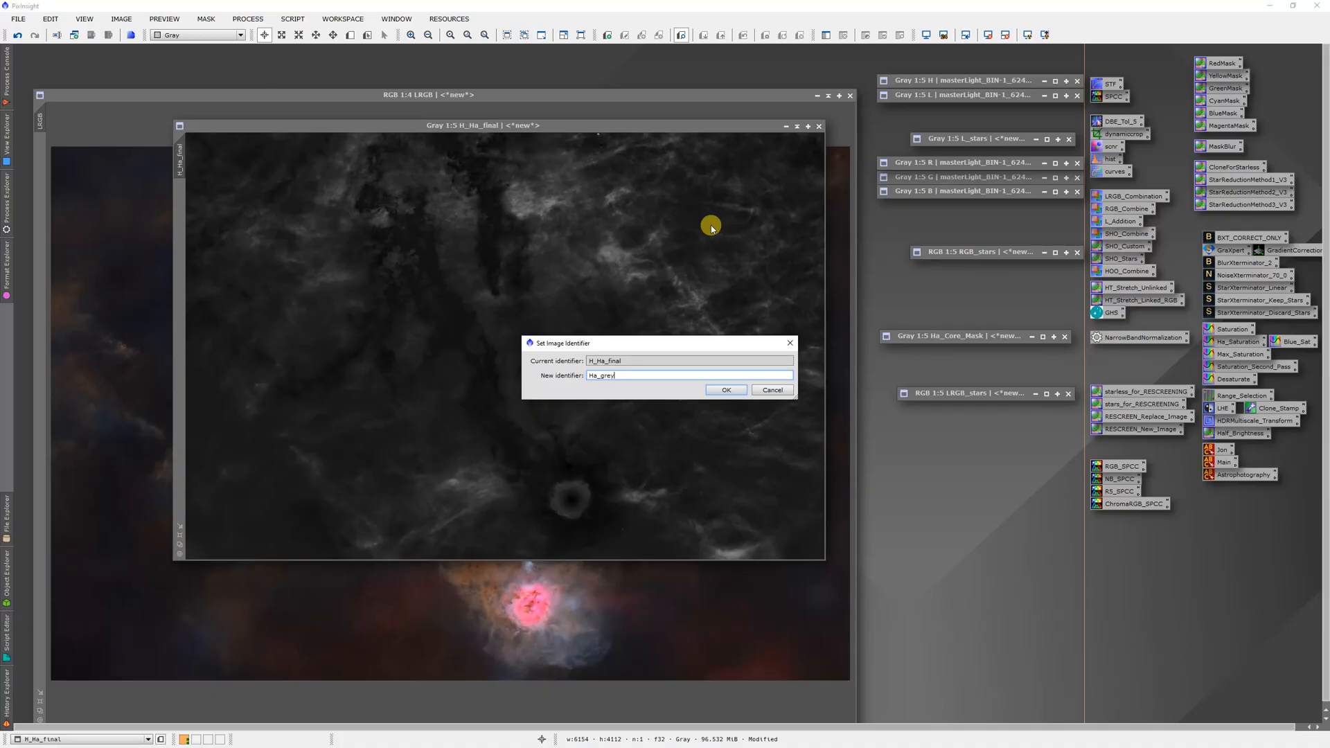
{"action": "type", "text": "e"}
{"action": "key", "text": "Return"}
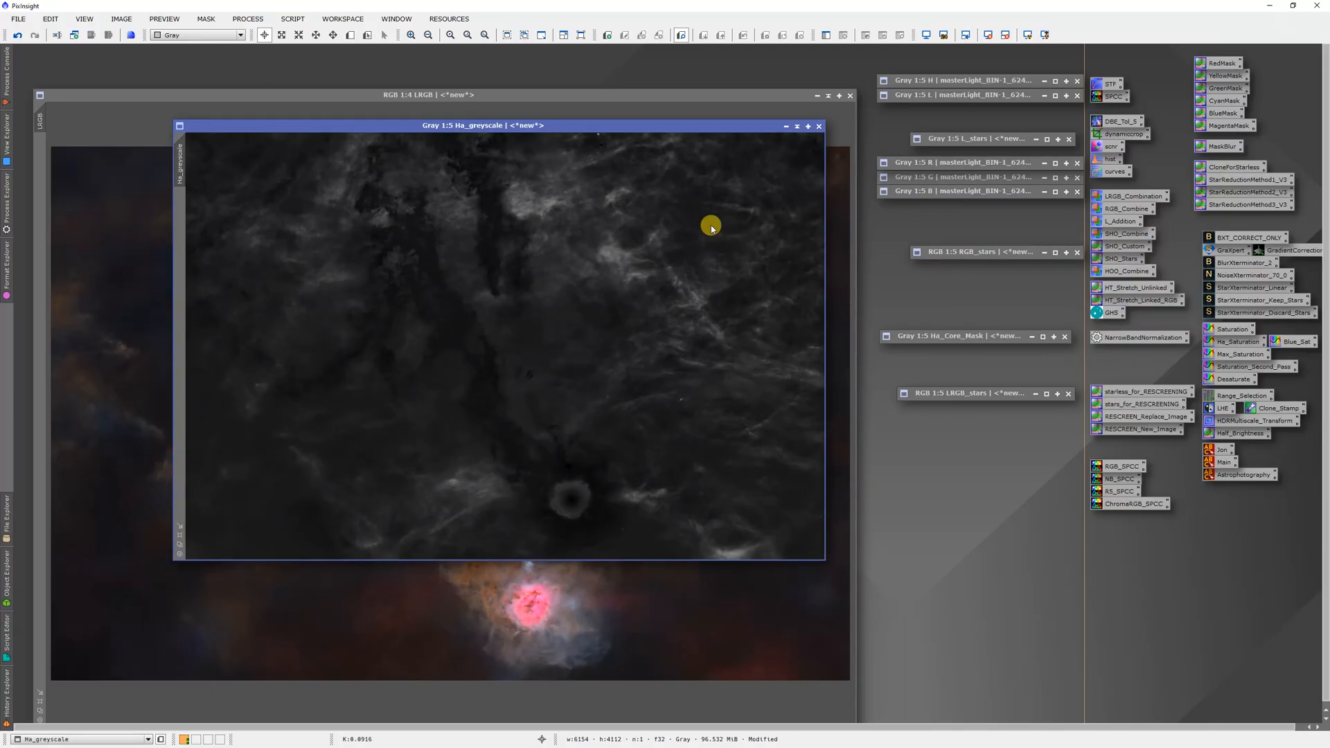
{"action": "left_click_drag", "start_coordinate": [713, 127], "coordinate": [814, 127]}
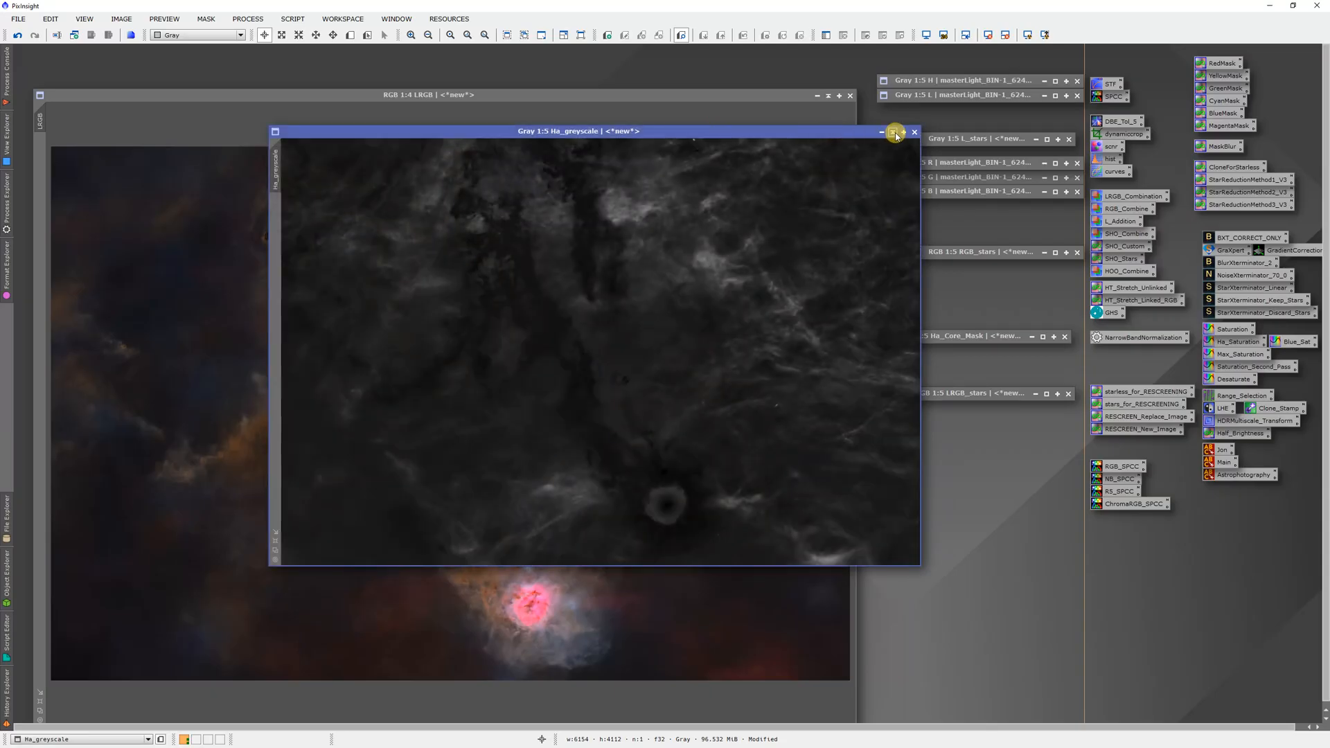
{"action": "left_click", "coordinate": [899, 129]}
Start the NBColourMapper script and choose Ha_greyscale as the image for its first layer.
{"action": "left_click", "coordinate": [297, 19]}
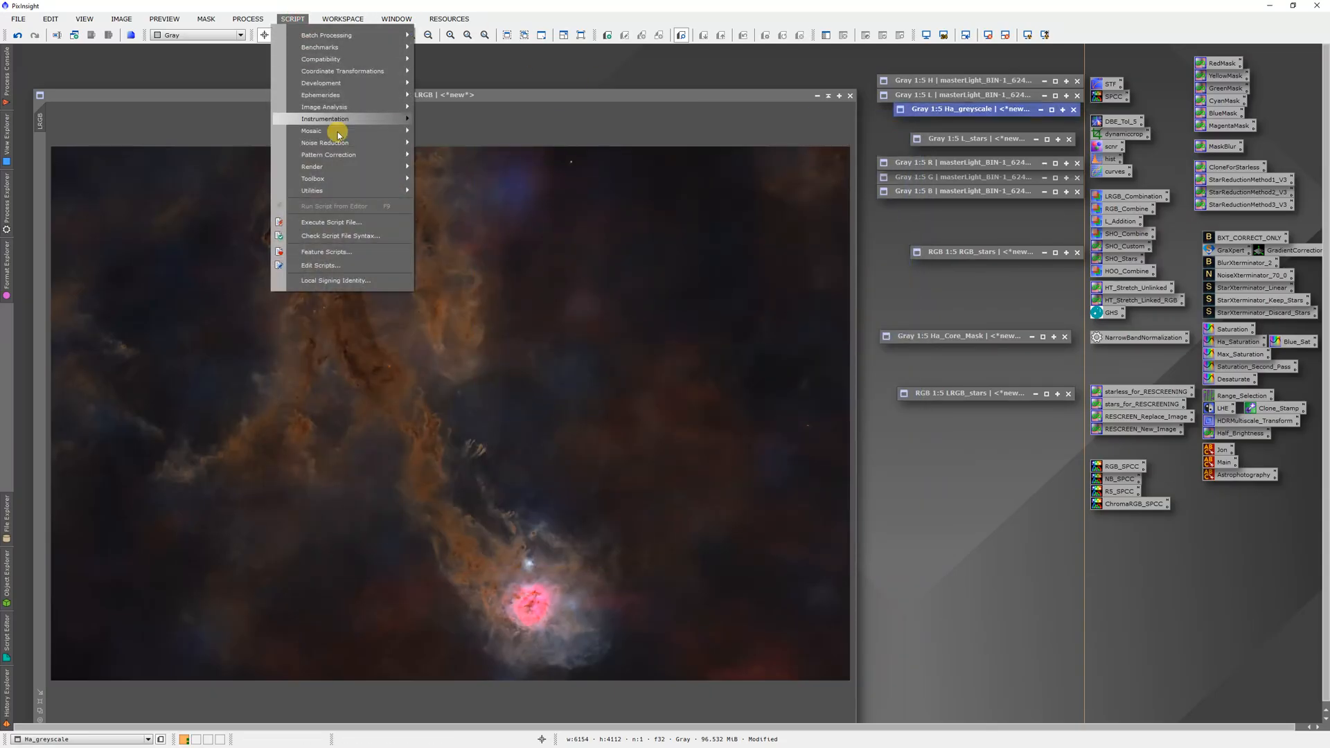
{"action": "mouse_move", "coordinate": [360, 189]}
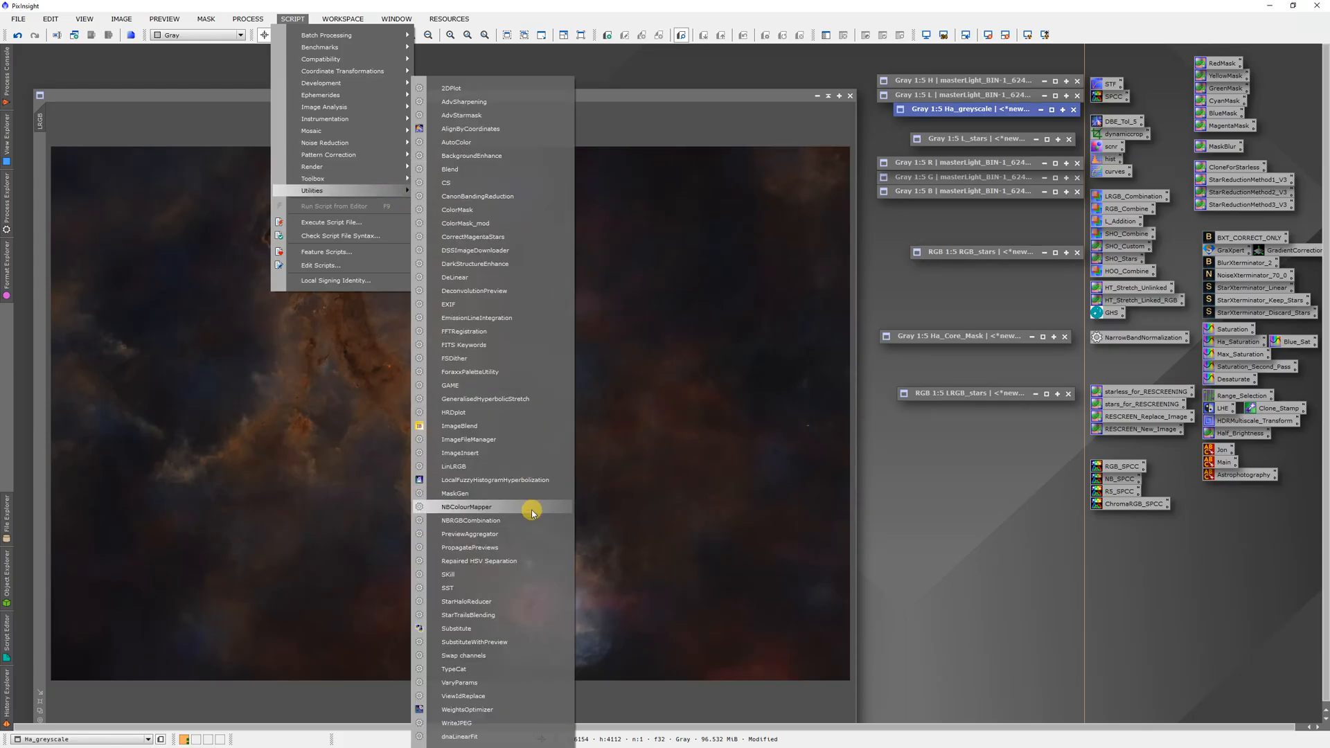
{"action": "left_click", "coordinate": [532, 512]}
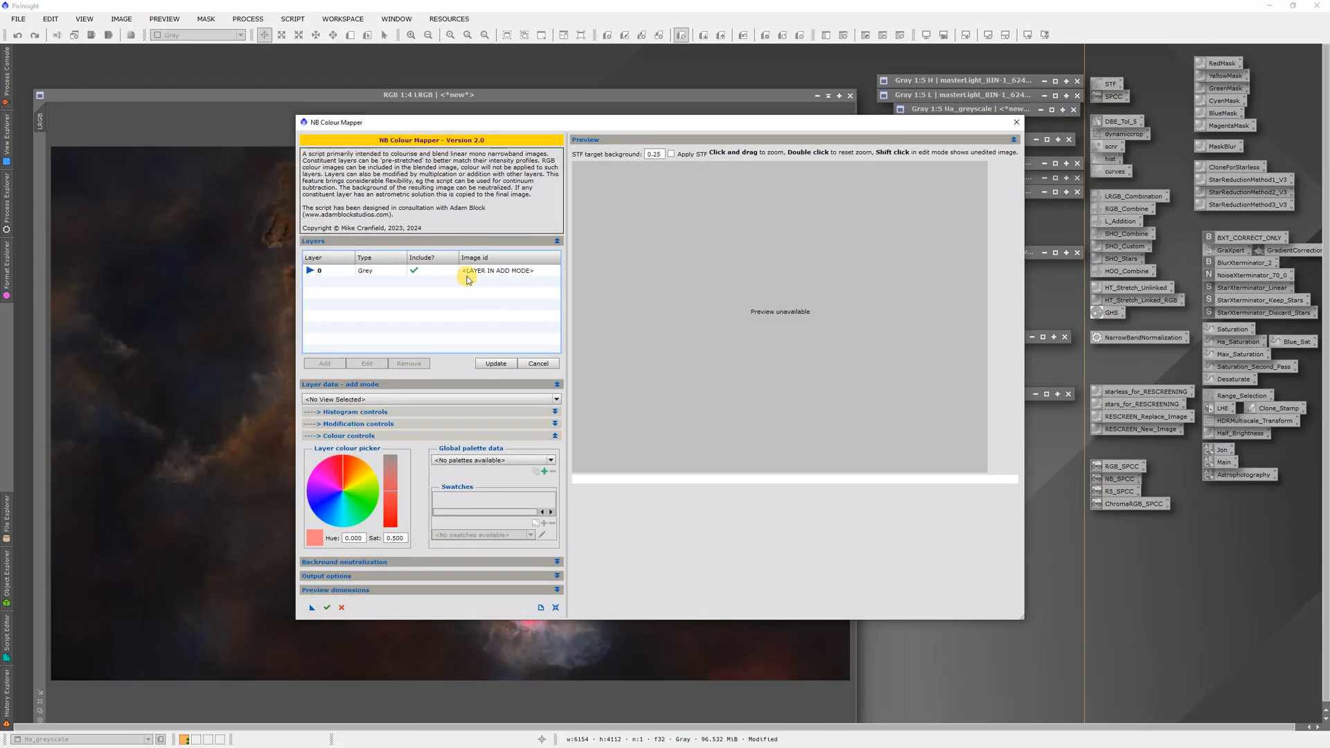
{"action": "left_click", "coordinate": [450, 399]}
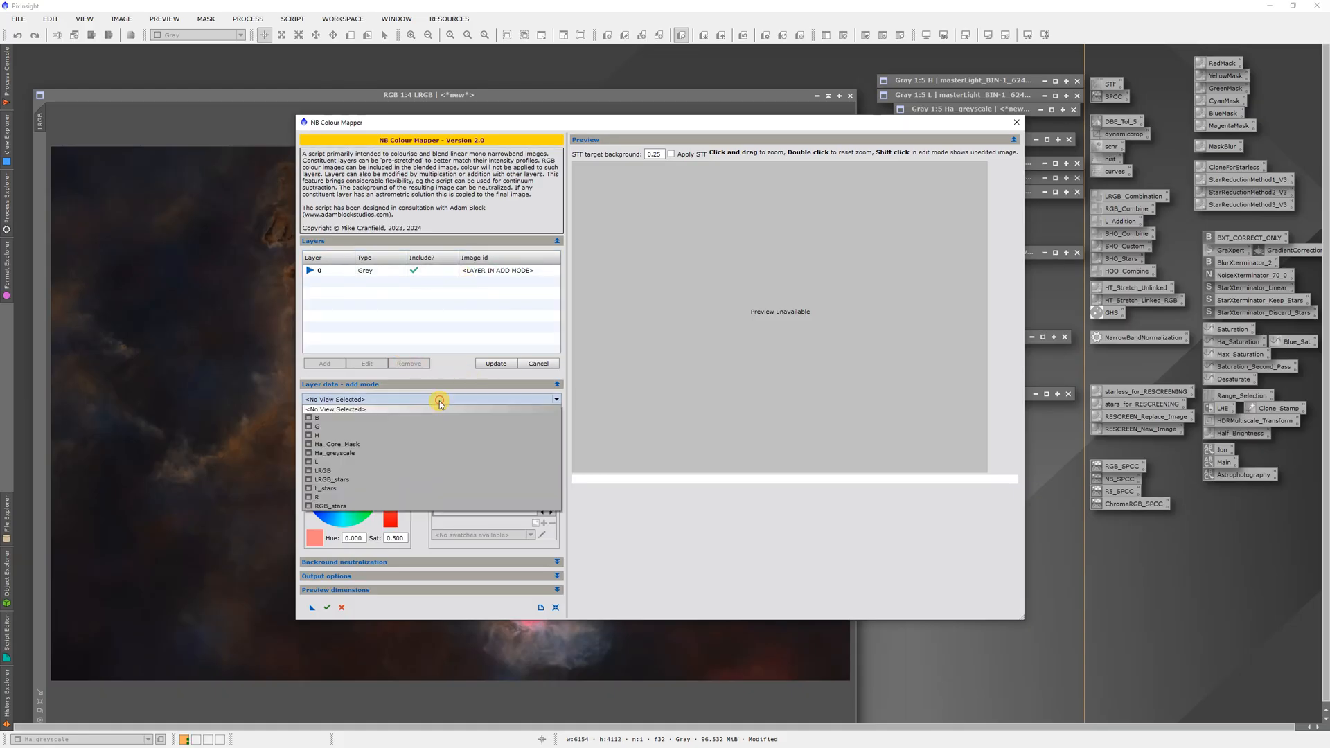
{"action": "left_click", "coordinate": [405, 392]}
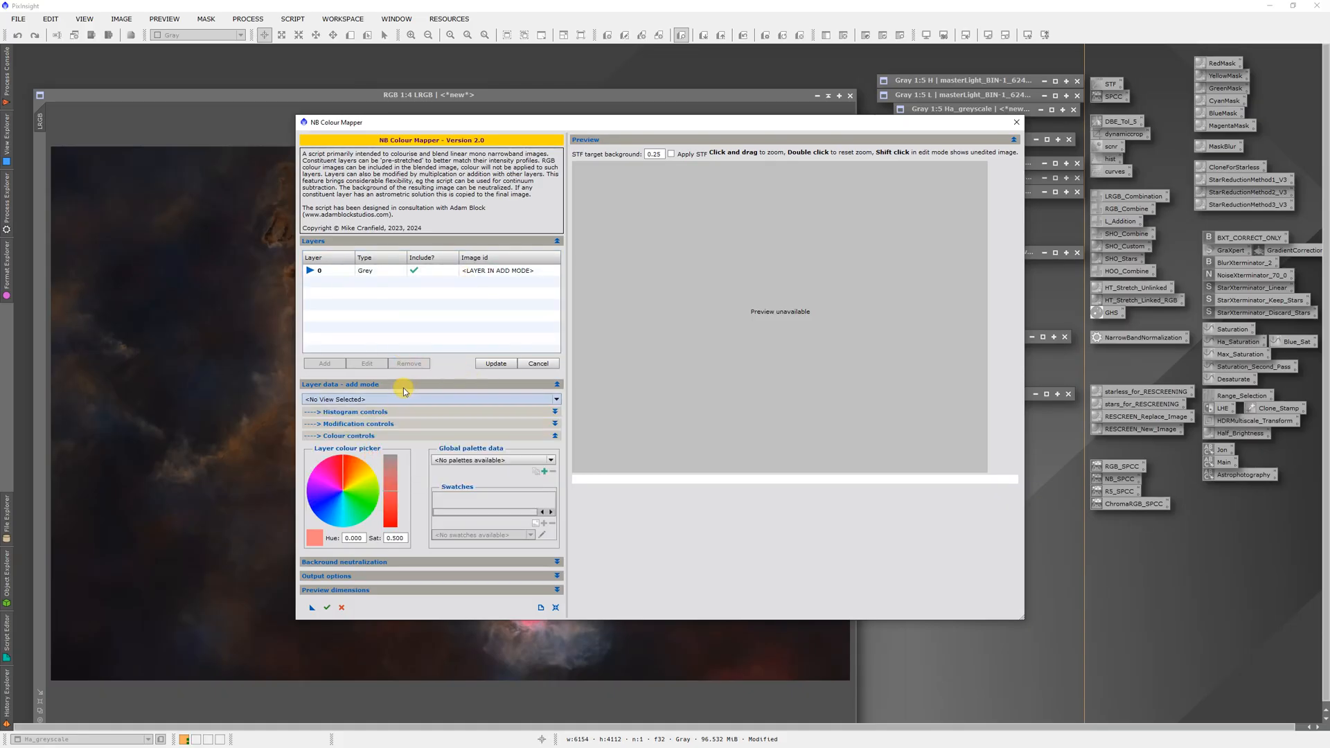
{"action": "left_click", "coordinate": [417, 399]}
{"action": "left_click", "coordinate": [496, 364]}
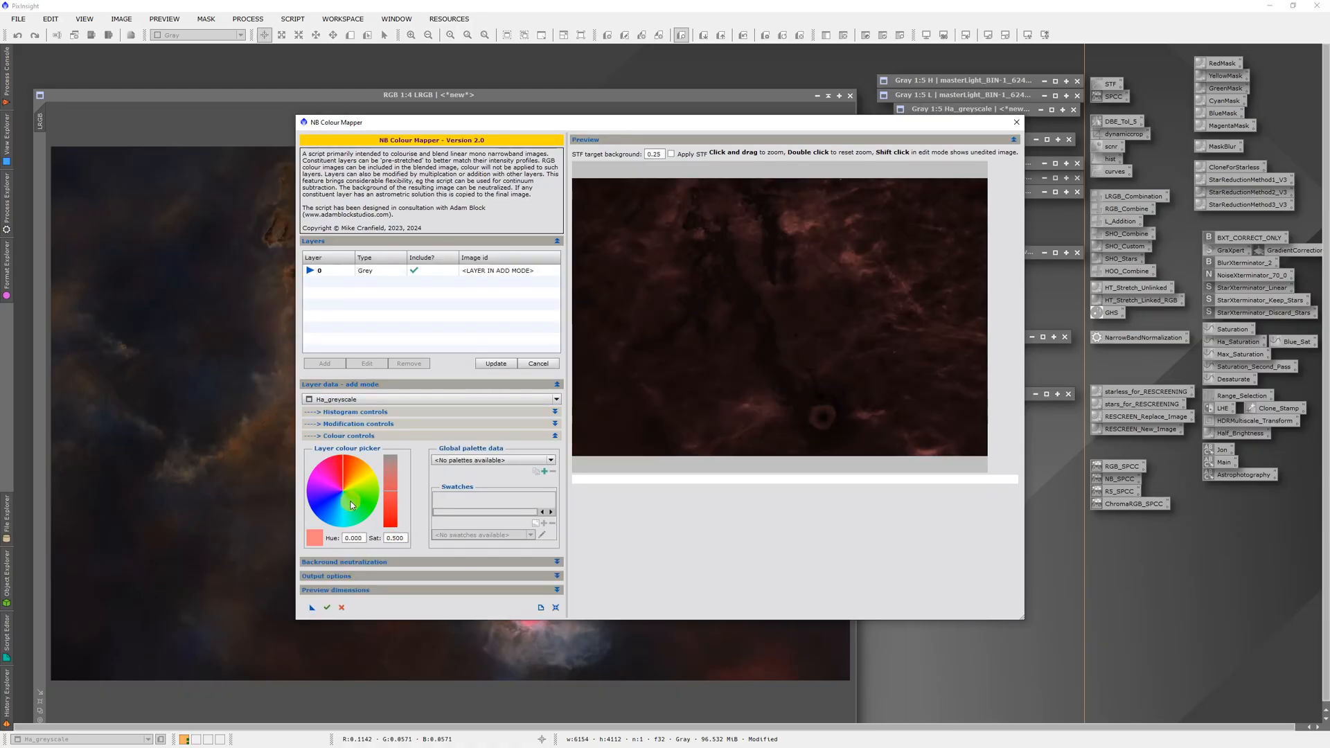
Set the Ha_greyscale layer's saturation to 1 for pure red and save the layer.
{"action": "left_click", "coordinate": [405, 545]}
{"action": "type", "text": "1"}
{"action": "key", "text": "Return"}
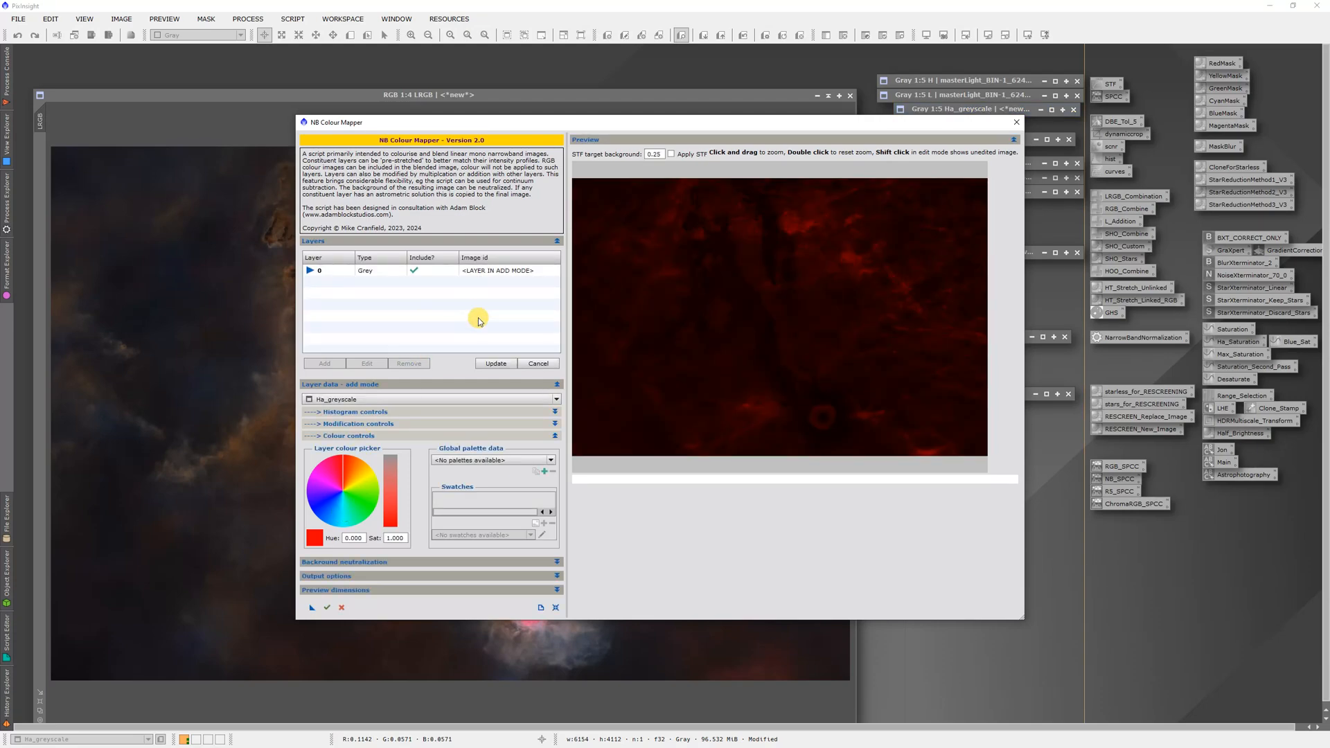
{"action": "left_click", "coordinate": [328, 609]}
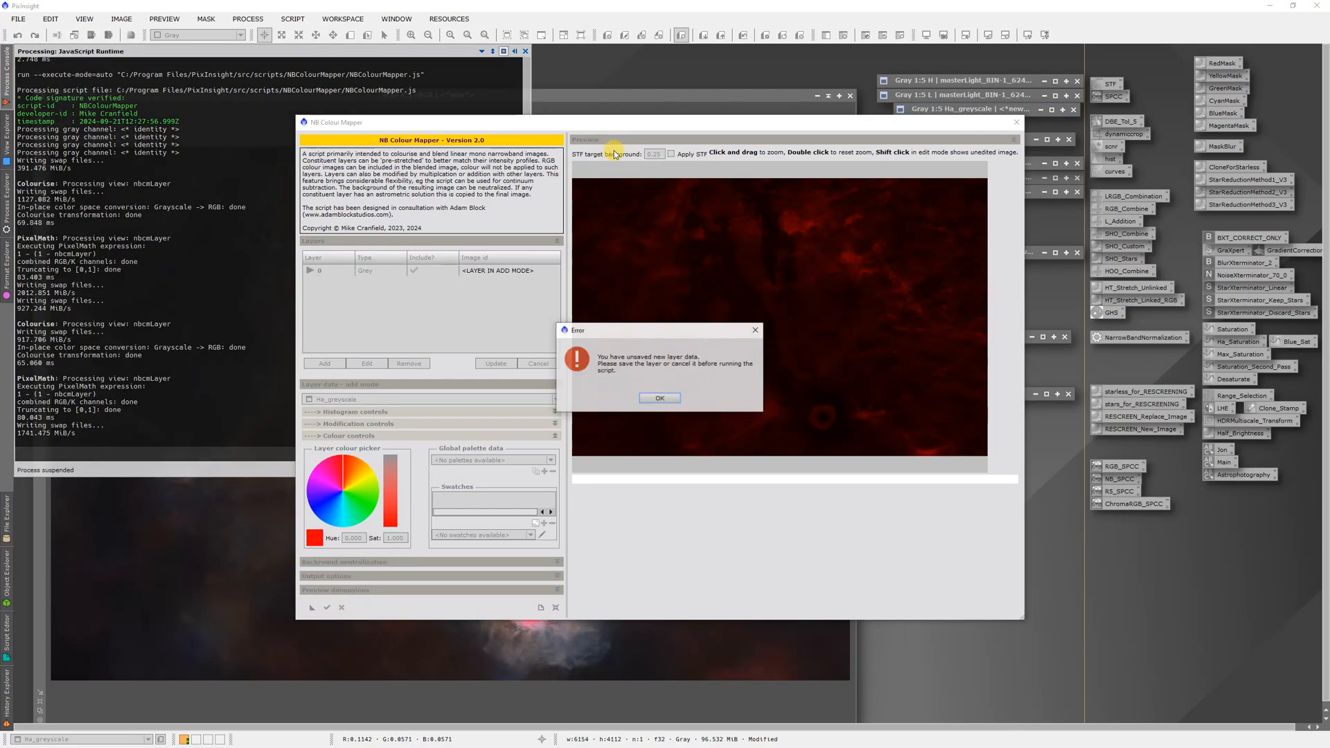
{"action": "left_click", "coordinate": [660, 396]}
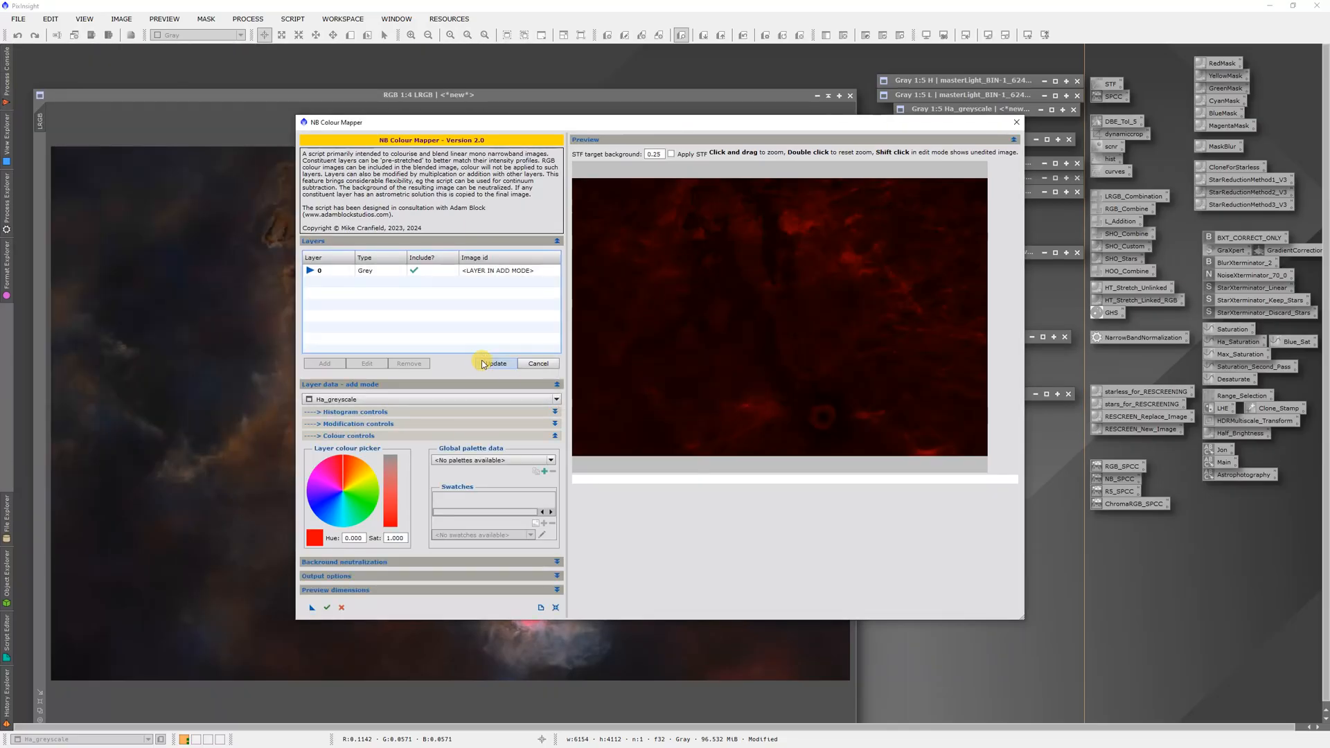
{"action": "left_click", "coordinate": [483, 364]}
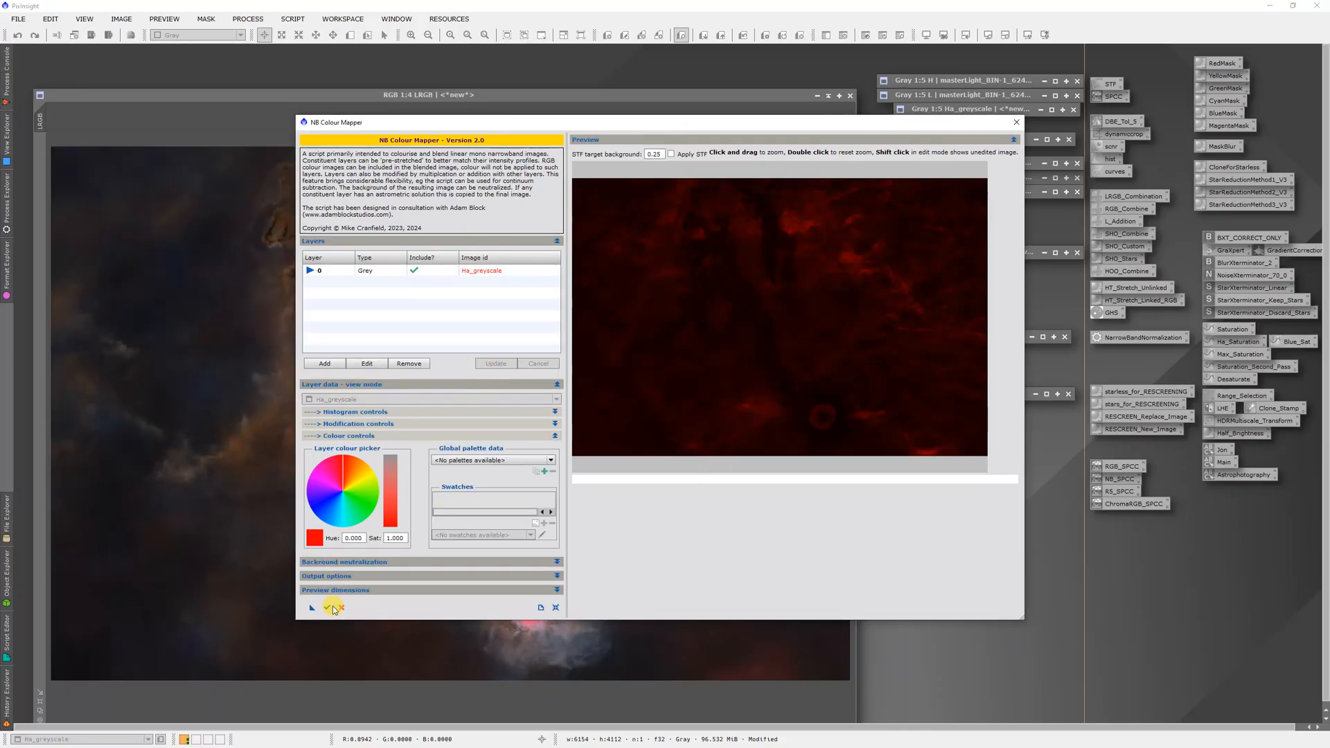
Generate the colourised Ha image with NBColourMapper, and close the script.
{"action": "left_click", "coordinate": [330, 608]}
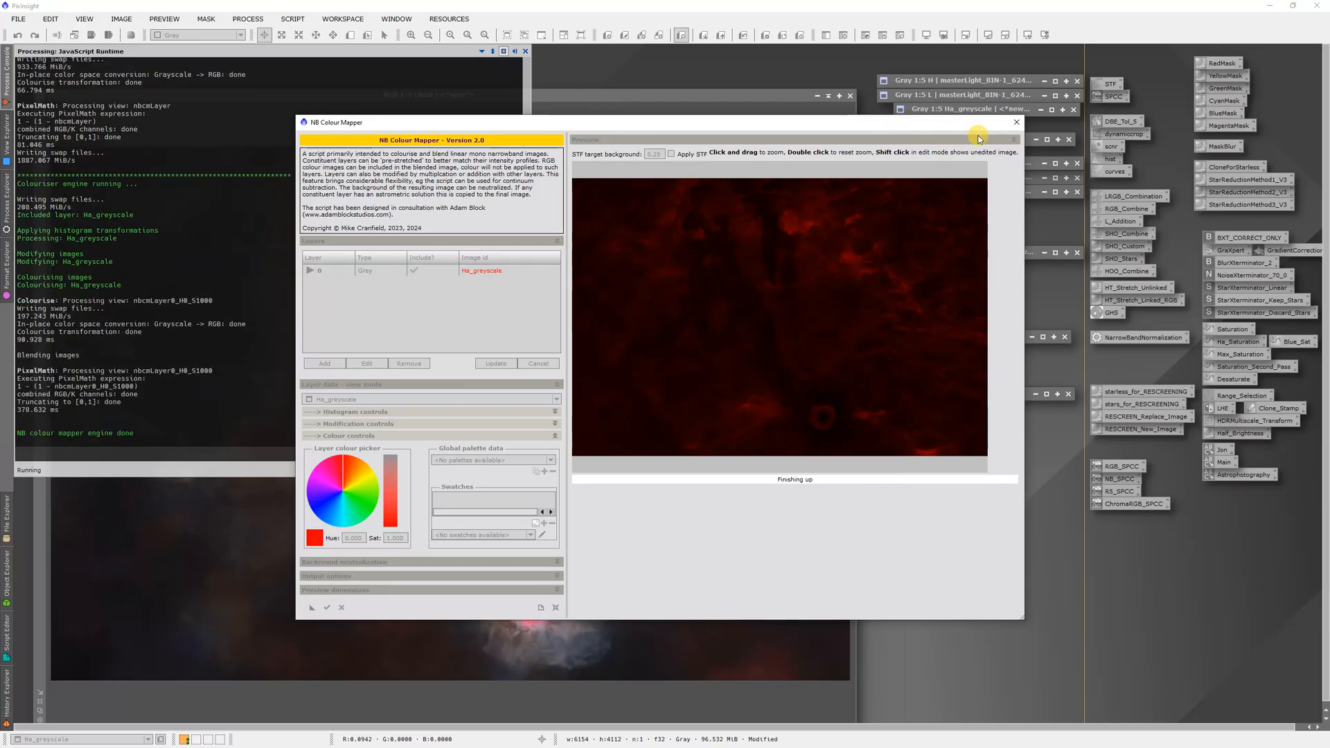
{"action": "left_click", "coordinate": [1015, 124]}
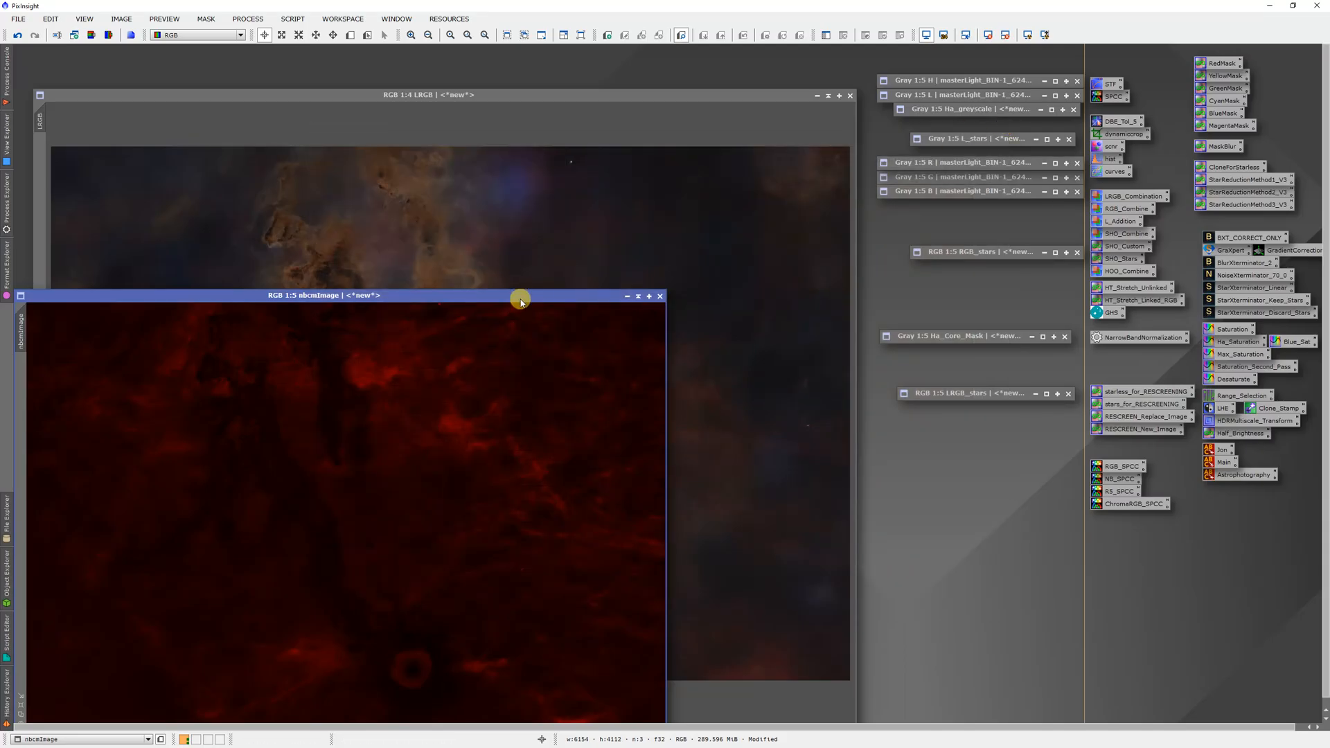
{"action": "left_click_drag", "start_coordinate": [524, 296], "coordinate": [673, 140]}
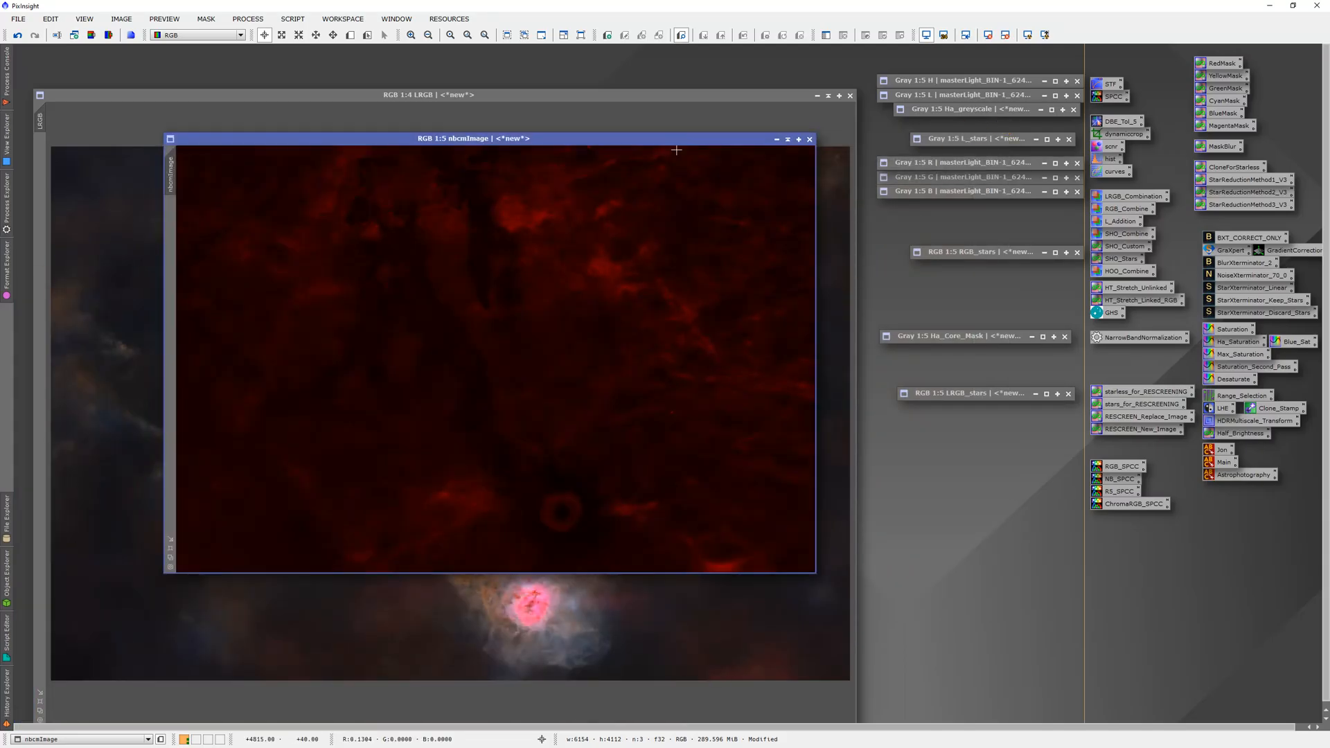
Rename the colourised image as Ha_Colorized, collapse it and park it beside the other collapsed images.
{"action": "right_click", "coordinate": [518, 212]}
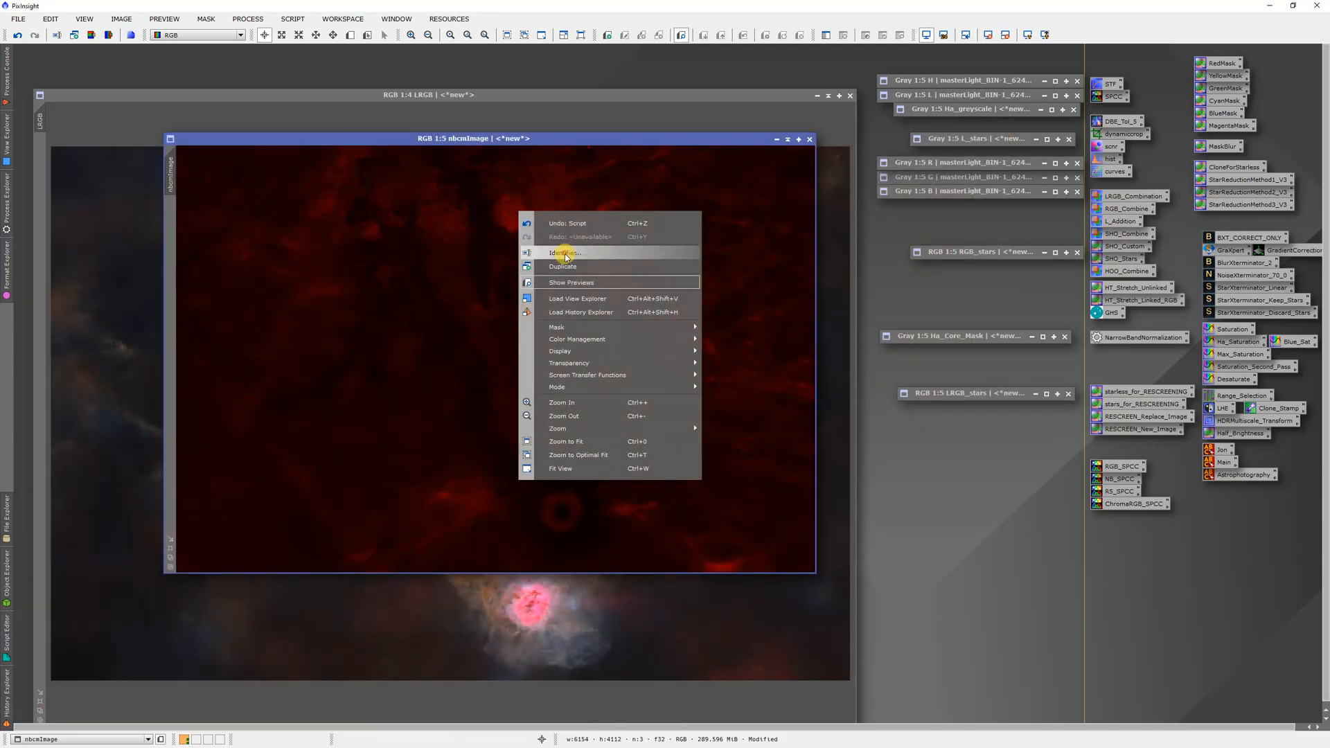
{"action": "left_click", "coordinate": [564, 253]}
{"action": "type", "text": "Ha"}
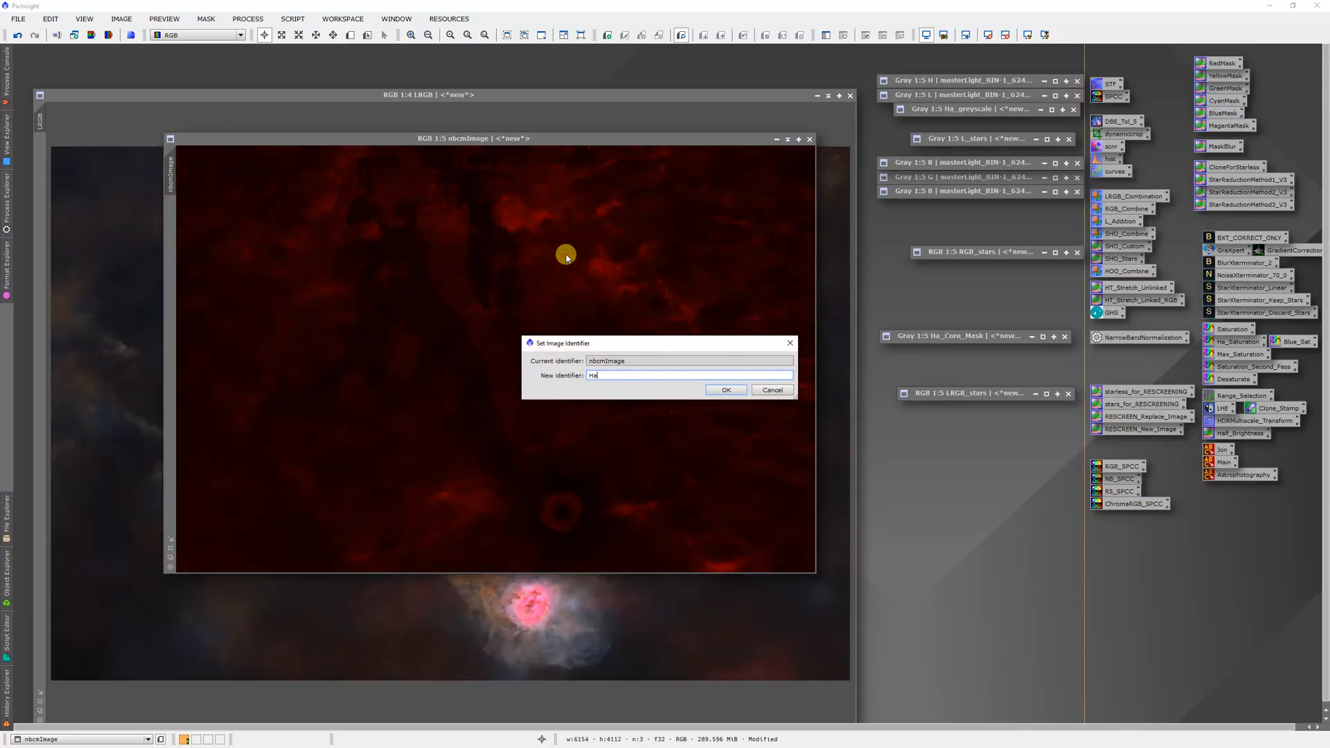
{"action": "type", "text": "_Colorized"}
{"action": "key", "text": "Return"}
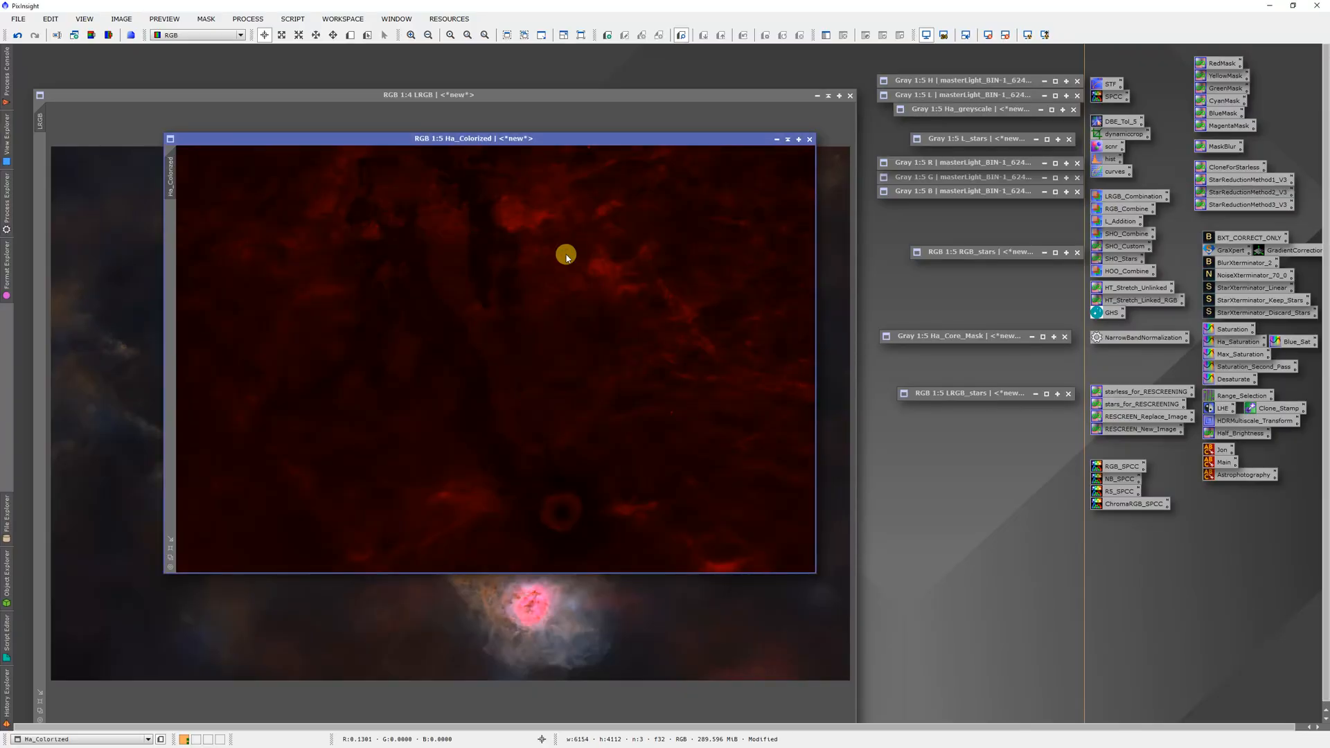
{"action": "left_click", "coordinate": [775, 141]}
{"action": "left_click_drag", "start_coordinate": [464, 354], "coordinate": [970, 122]}
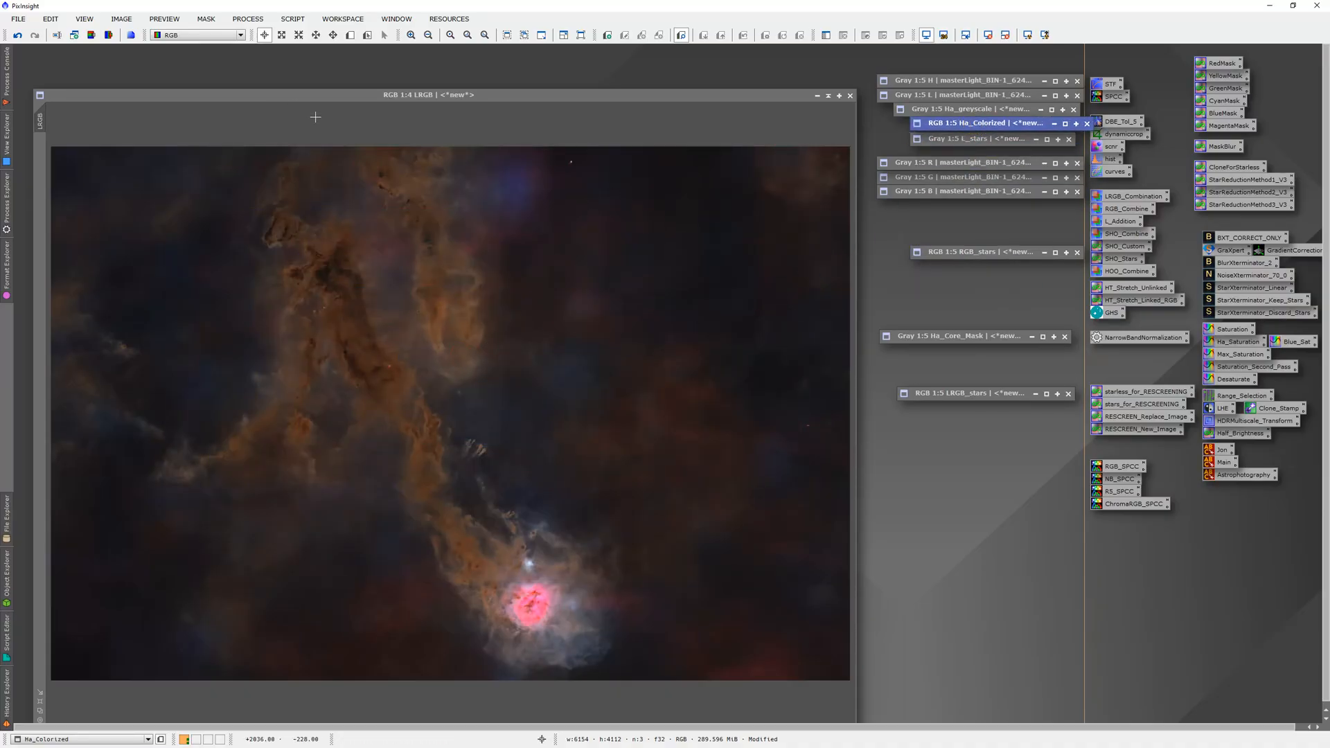
Start the CombineHaWithRGB script with LRGB as the RGB view and Ha_Colorized as the H Alpha view.
{"action": "left_click", "coordinate": [292, 19]}
{"action": "mouse_move", "coordinate": [333, 198]}
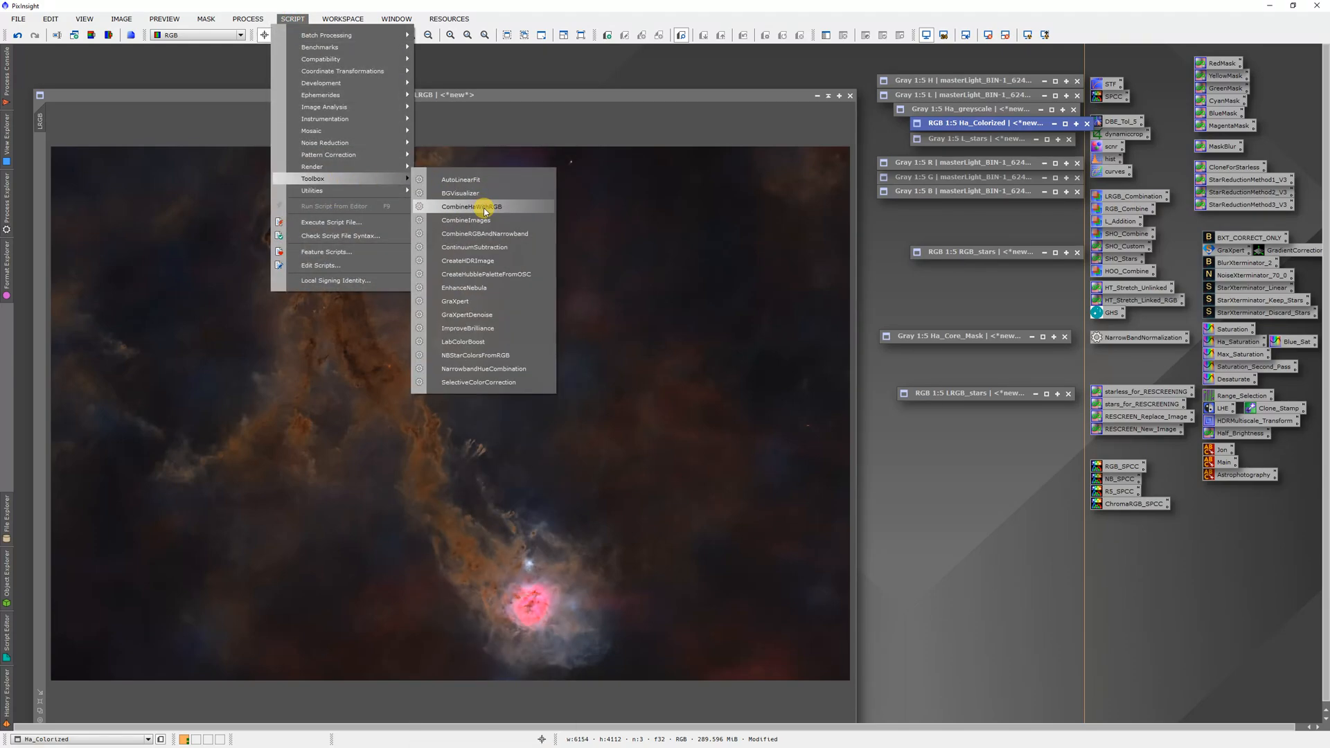
{"action": "left_click", "coordinate": [485, 210]}
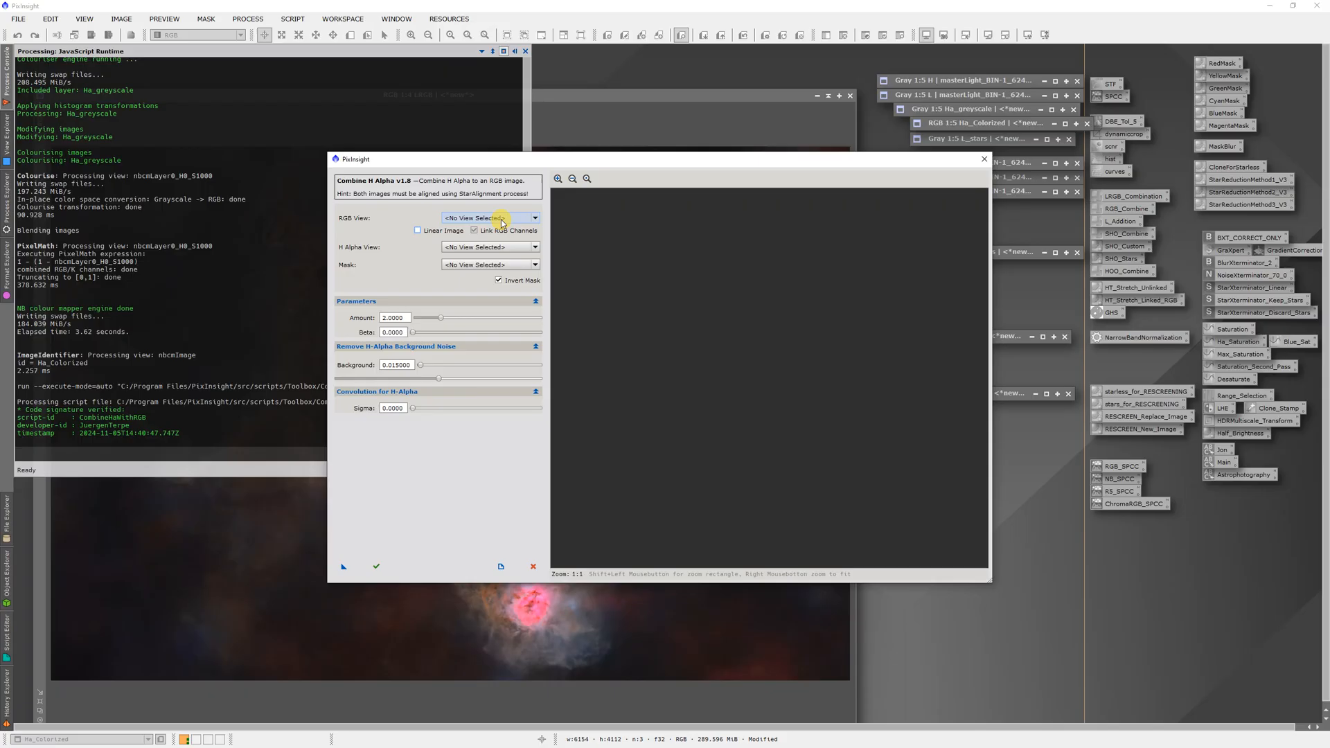
{"action": "left_click", "coordinate": [502, 221]}
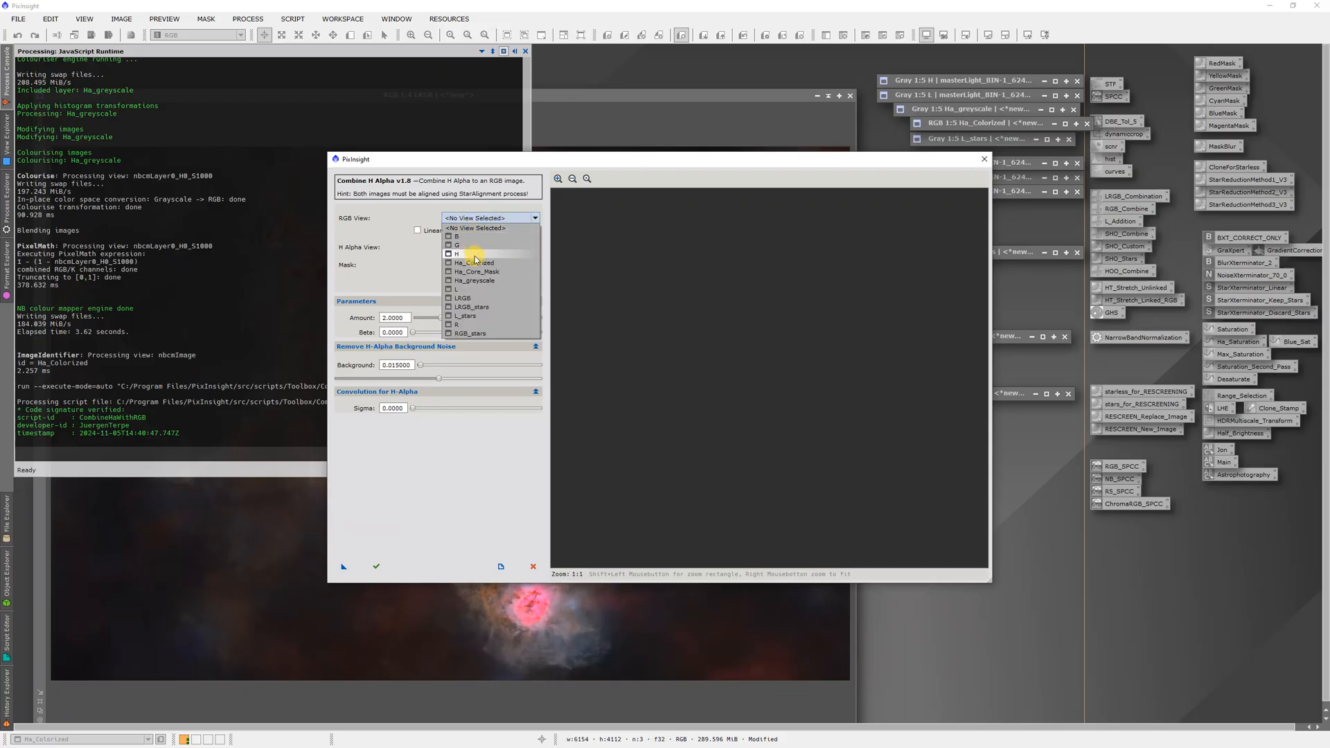
{"action": "left_click", "coordinate": [482, 302]}
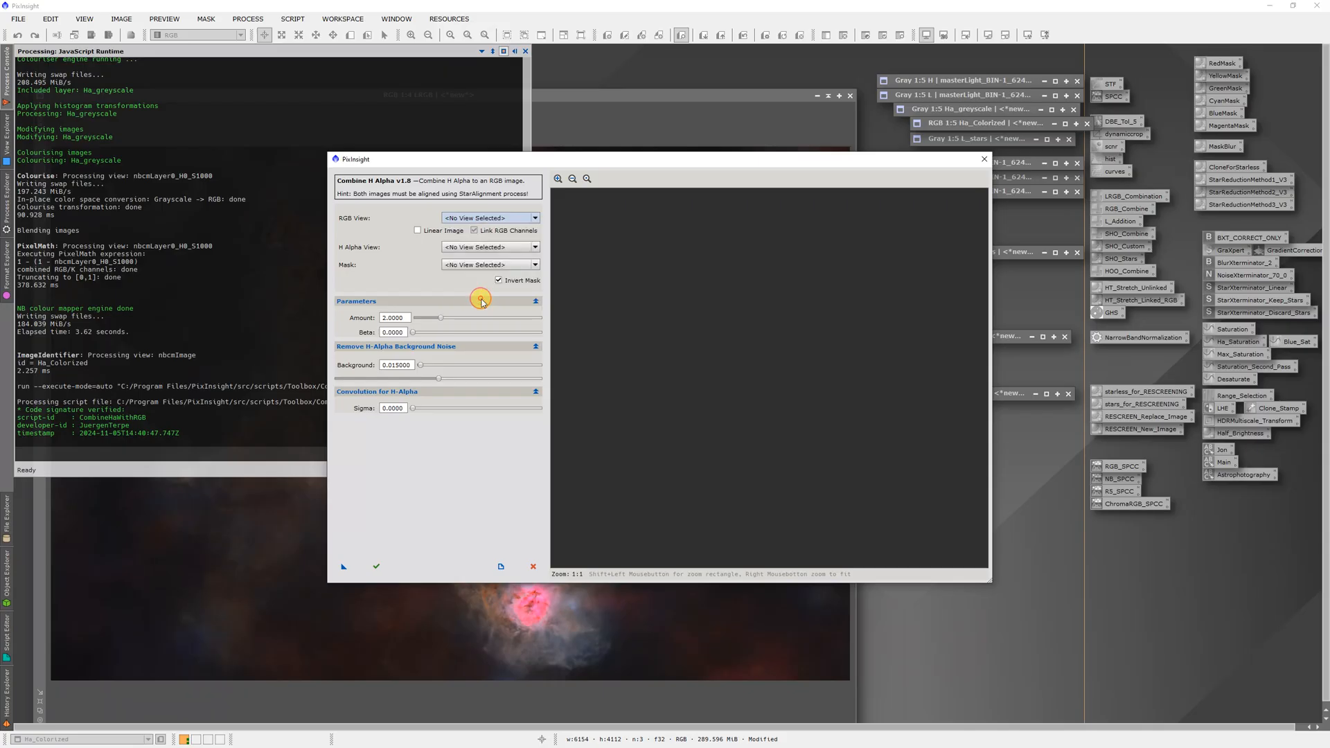
{"action": "left_click", "coordinate": [468, 248]}
{"action": "left_click", "coordinate": [476, 293]}
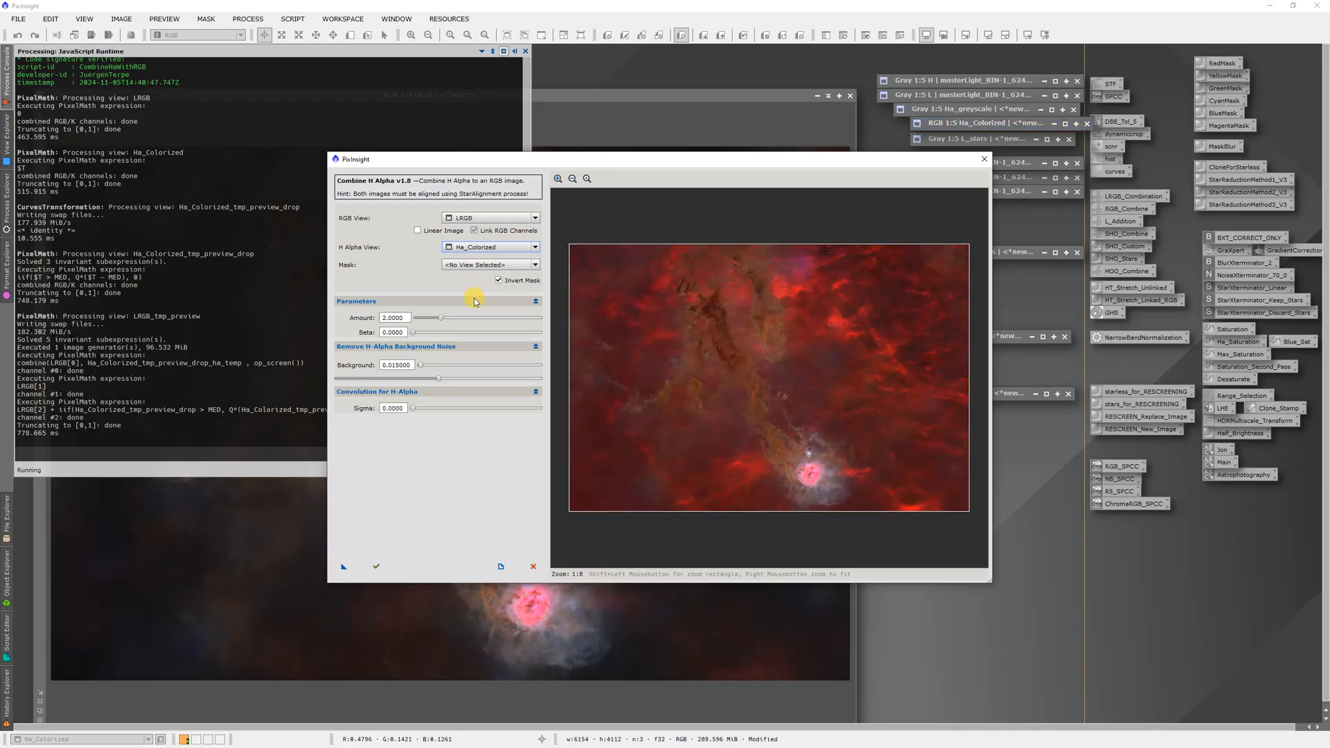
Try combination amounts of 1.2 and 1.5 in the preview, and close the script without applying it.
{"action": "double_click", "coordinate": [400, 318]}
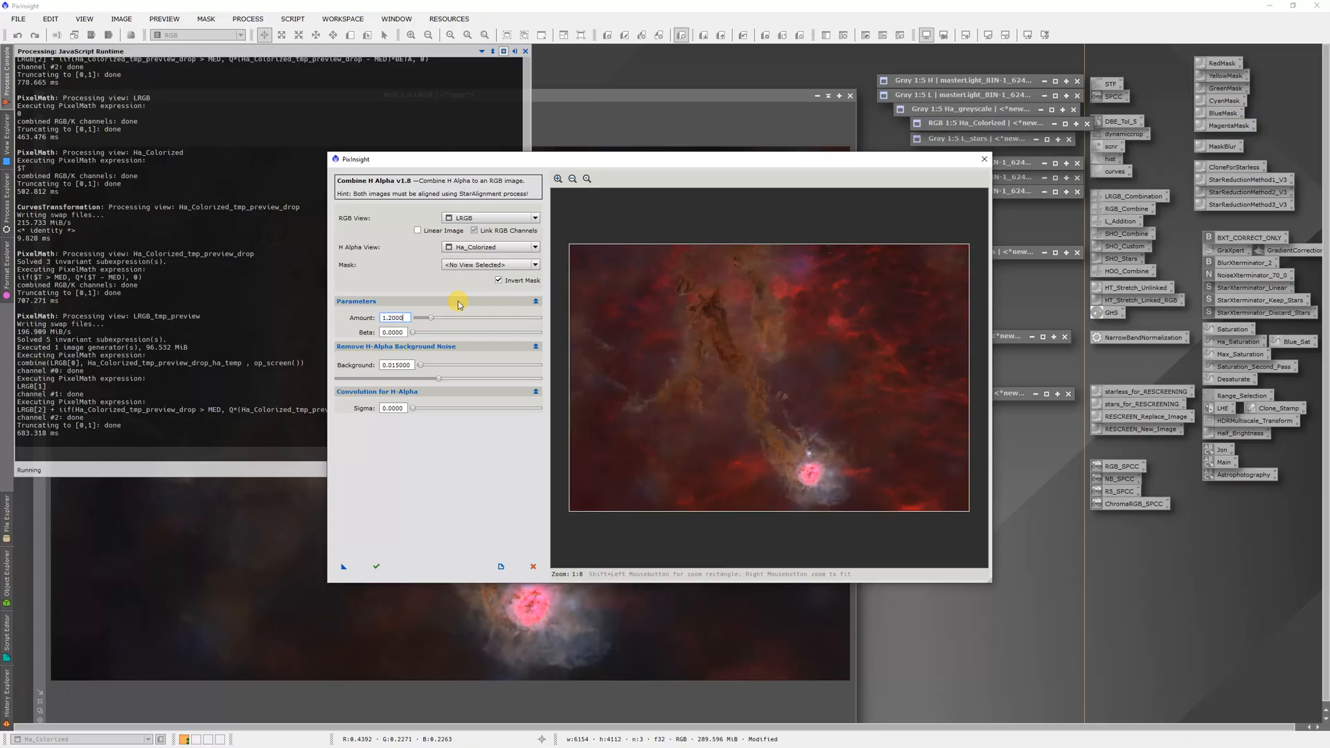
{"action": "left_click_drag", "start_coordinate": [408, 317], "coordinate": [293, 297]}
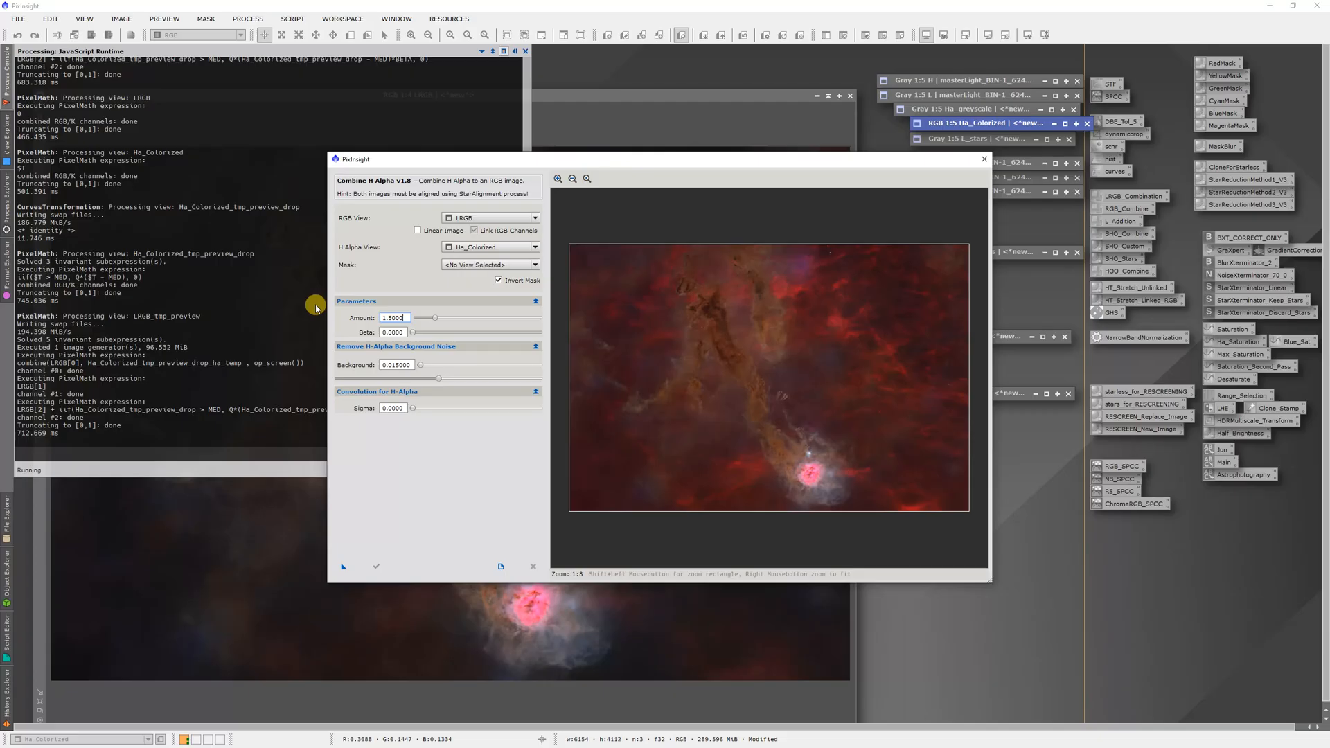
{"action": "double_click", "coordinate": [403, 316]}
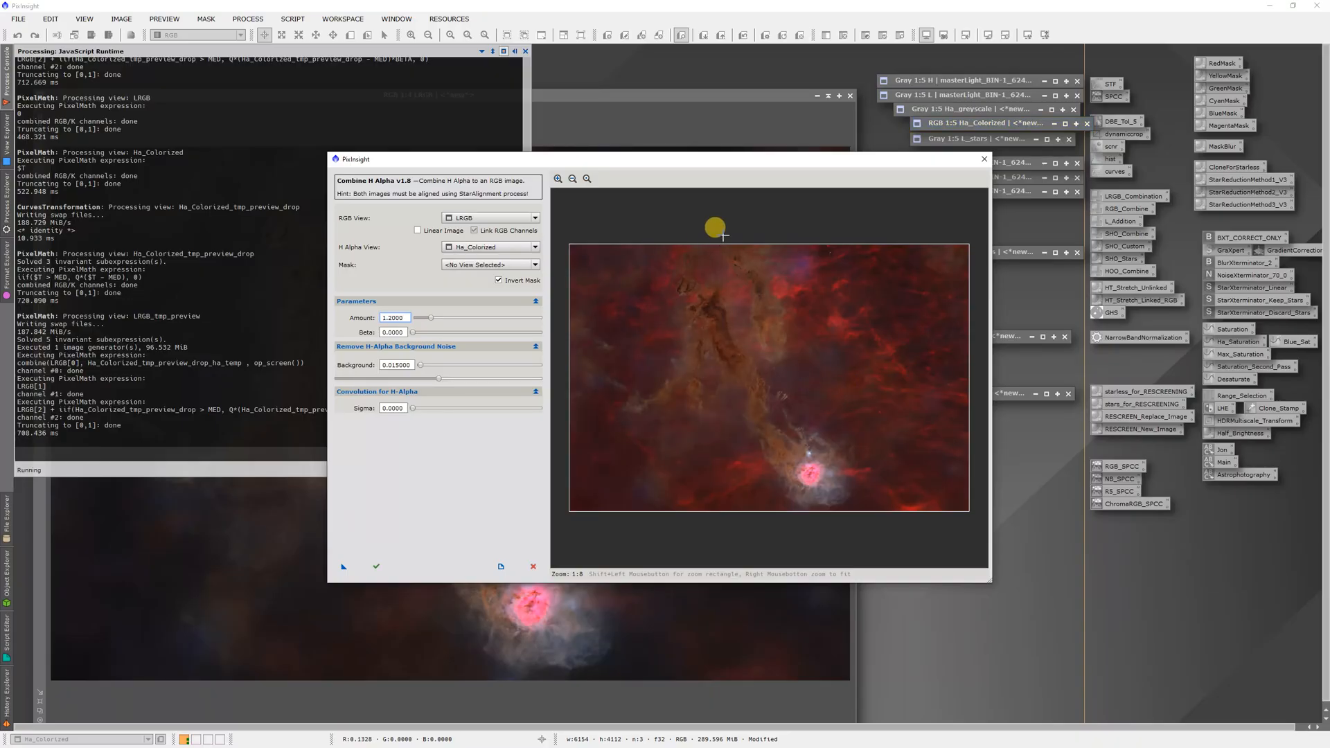
{"action": "left_click", "coordinate": [984, 159]}
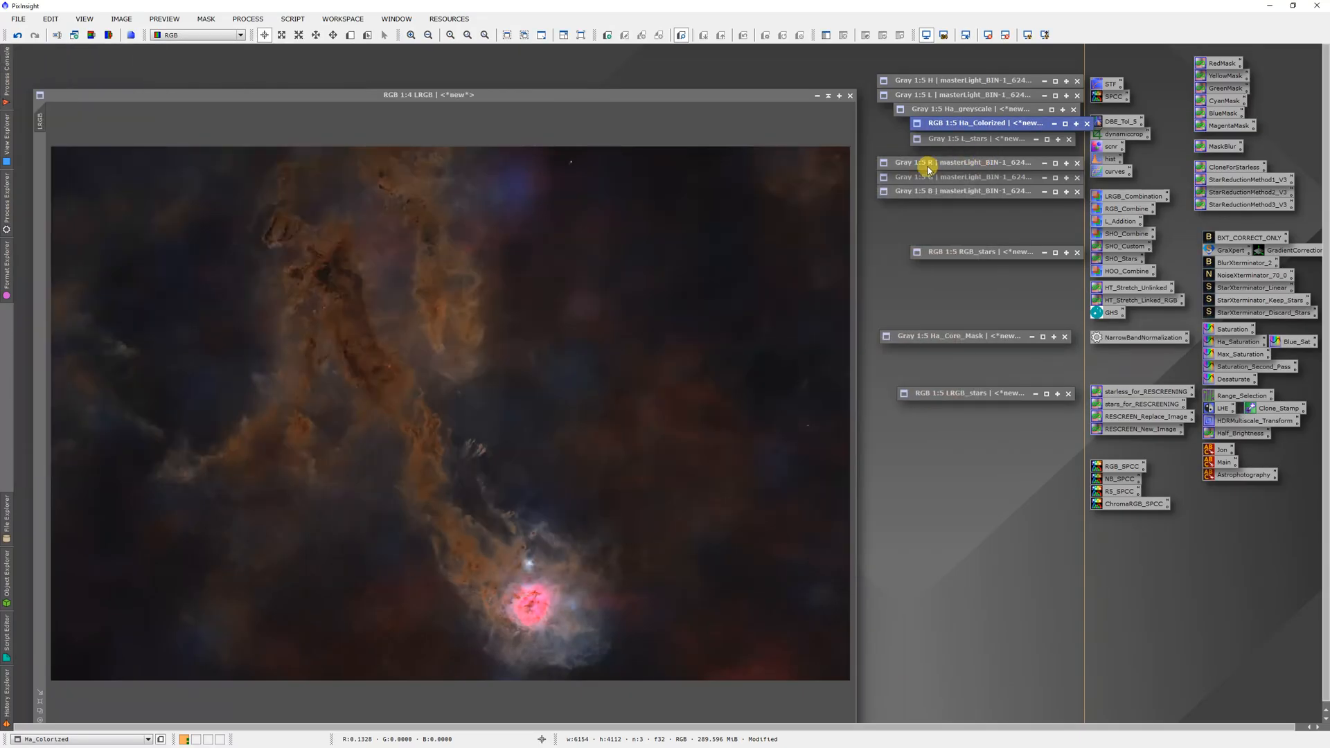
Expand the Ha_Colorized image and open CurvesTransformation with its real-time preview.
{"action": "double_click", "coordinate": [989, 129]}
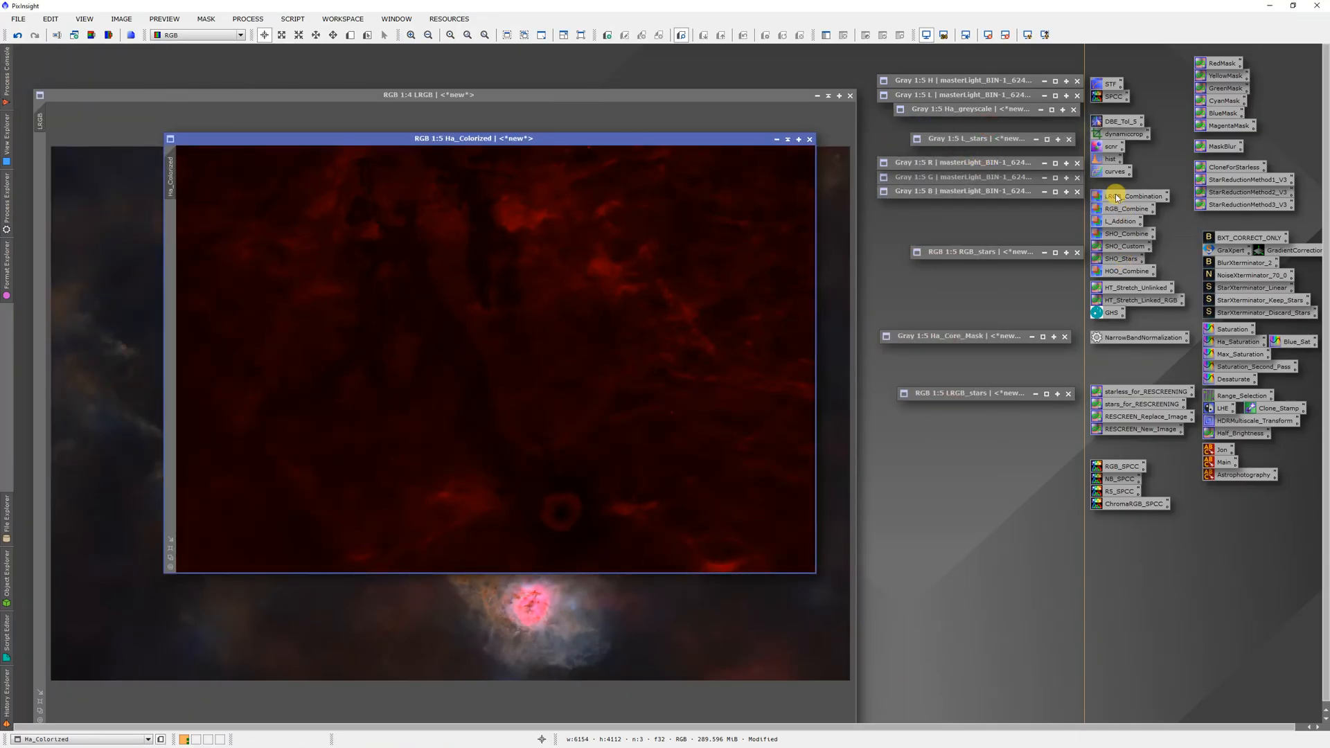
{"action": "double_click", "coordinate": [1114, 171]}
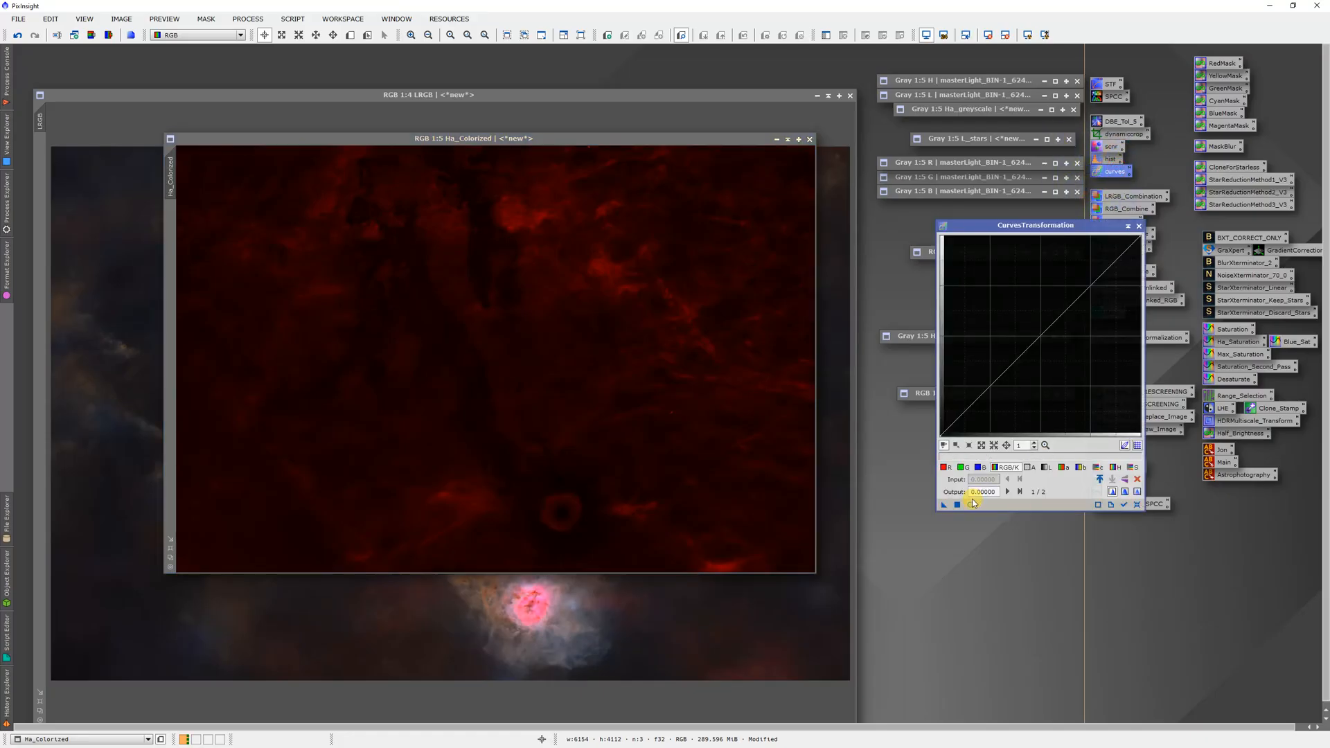
{"action": "left_click", "coordinate": [971, 502]}
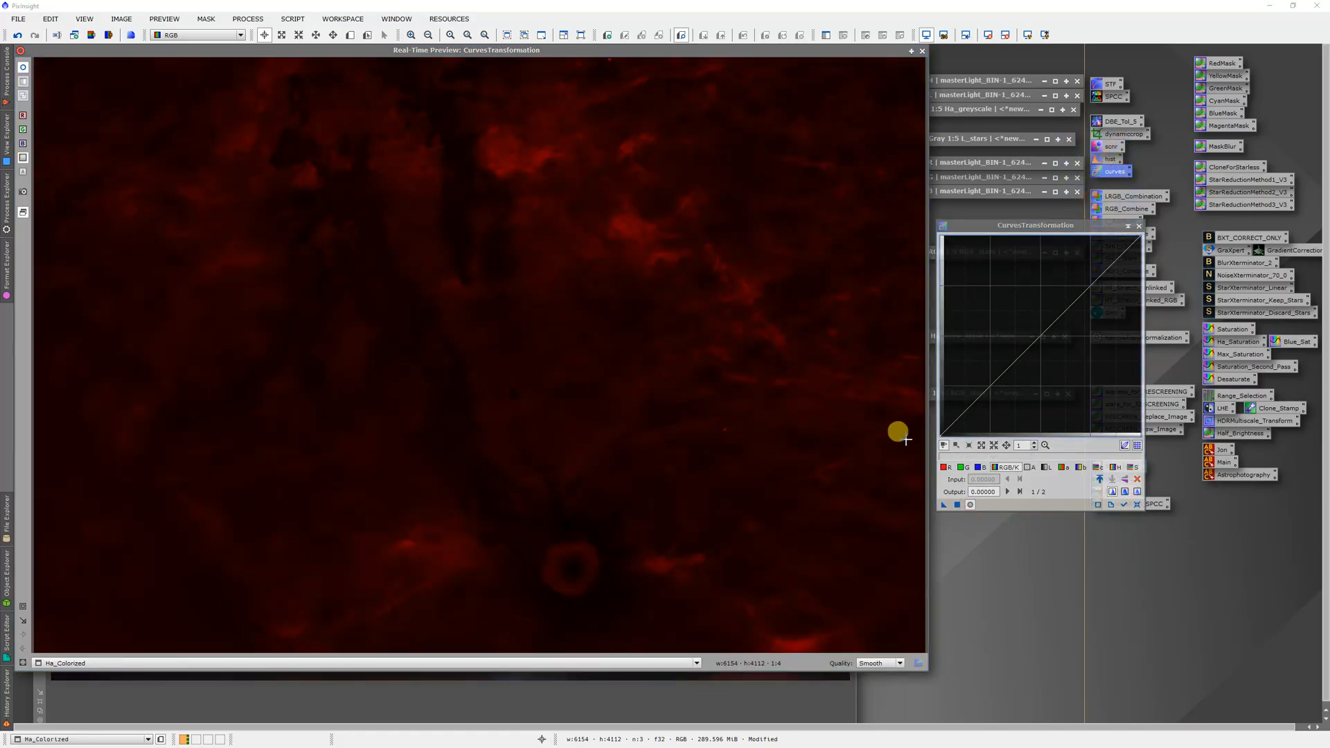
{"action": "mouse_move", "coordinate": [770, 451]}
{"action": "left_mouse_down"}
{"action": "mouse_move", "coordinate": [532, 357]}
{"action": "mouse_move", "coordinate": [569, 321]}
{"action": "mouse_move", "coordinate": [588, 325]}
{"action": "left_mouse_up"}
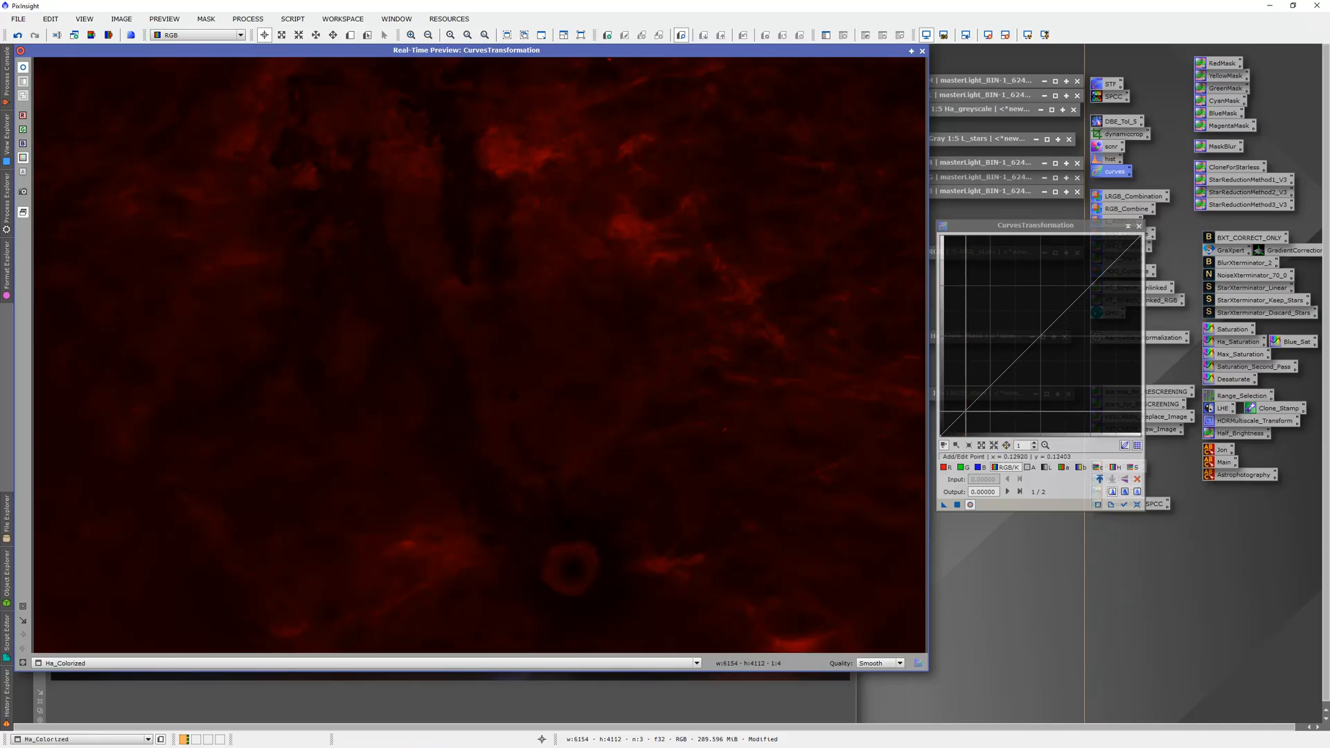
Apply a contrast curve to Ha_Colorized with a shadow point at input 0.147, output 0.114 and lifted brighter tones, and close CurvesTransformation.
{"action": "left_click_drag", "start_coordinate": [966, 411], "coordinate": [968, 419]}
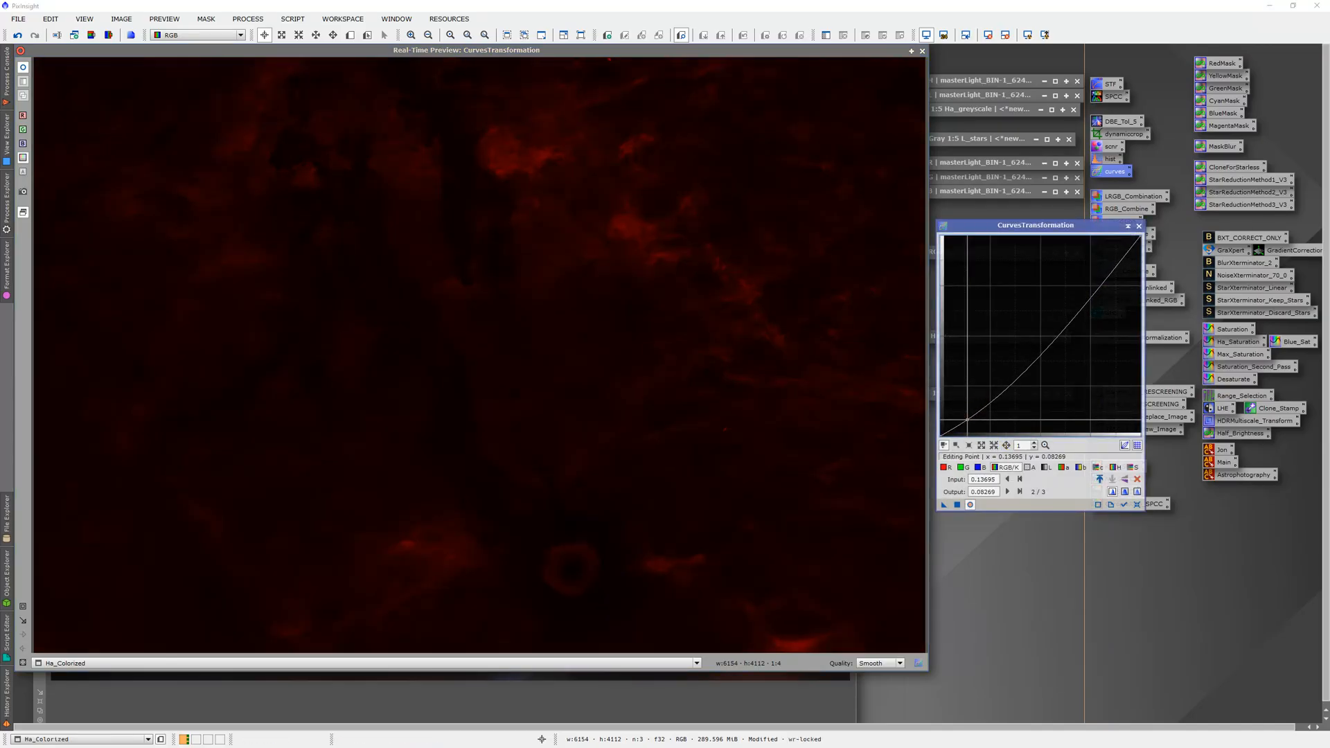
{"action": "mouse_move", "coordinate": [1076, 299]}
{"action": "left_mouse_down"}
{"action": "mouse_move", "coordinate": [1051, 303]}
{"action": "mouse_move", "coordinate": [1056, 312]}
{"action": "left_mouse_up"}
{"action": "left_click_drag", "start_coordinate": [634, 258], "coordinate": [634, 236]}
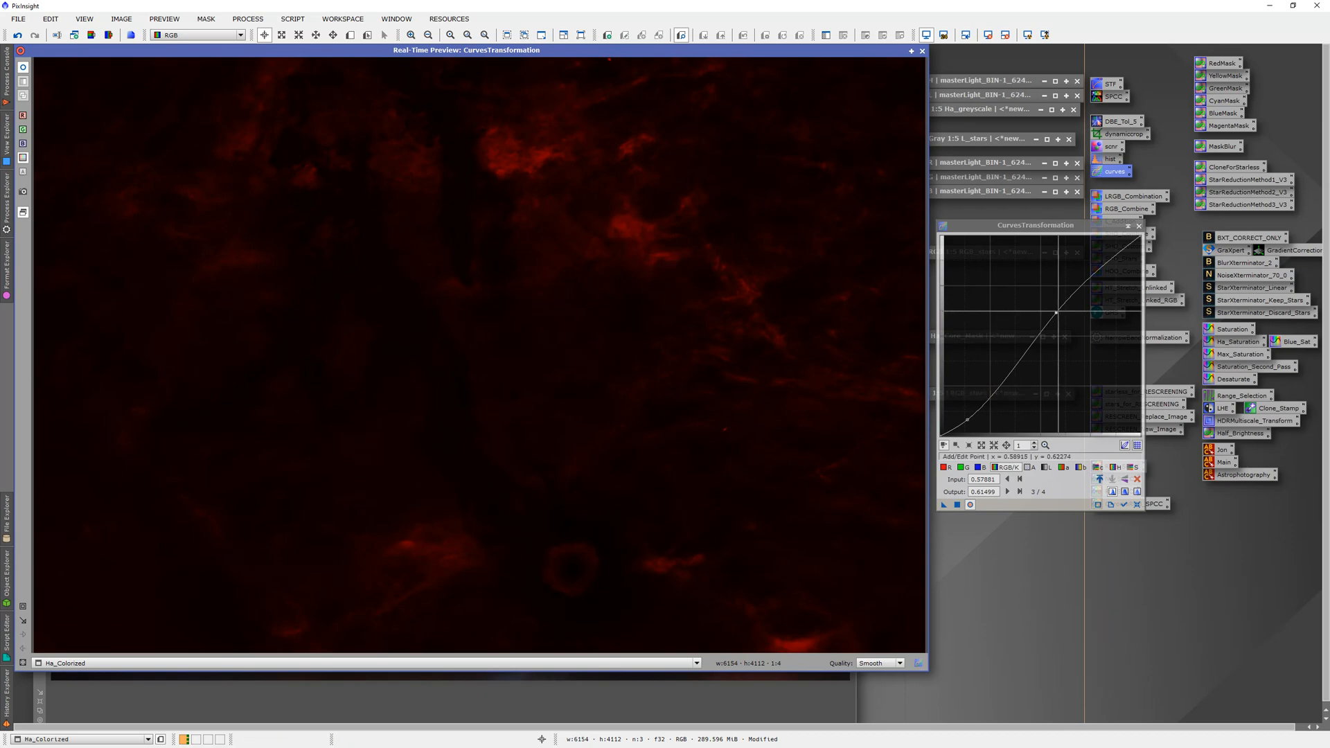
{"action": "left_click_drag", "start_coordinate": [1058, 311], "coordinate": [968, 413]}
{"action": "right_click", "coordinate": [1056, 319]}
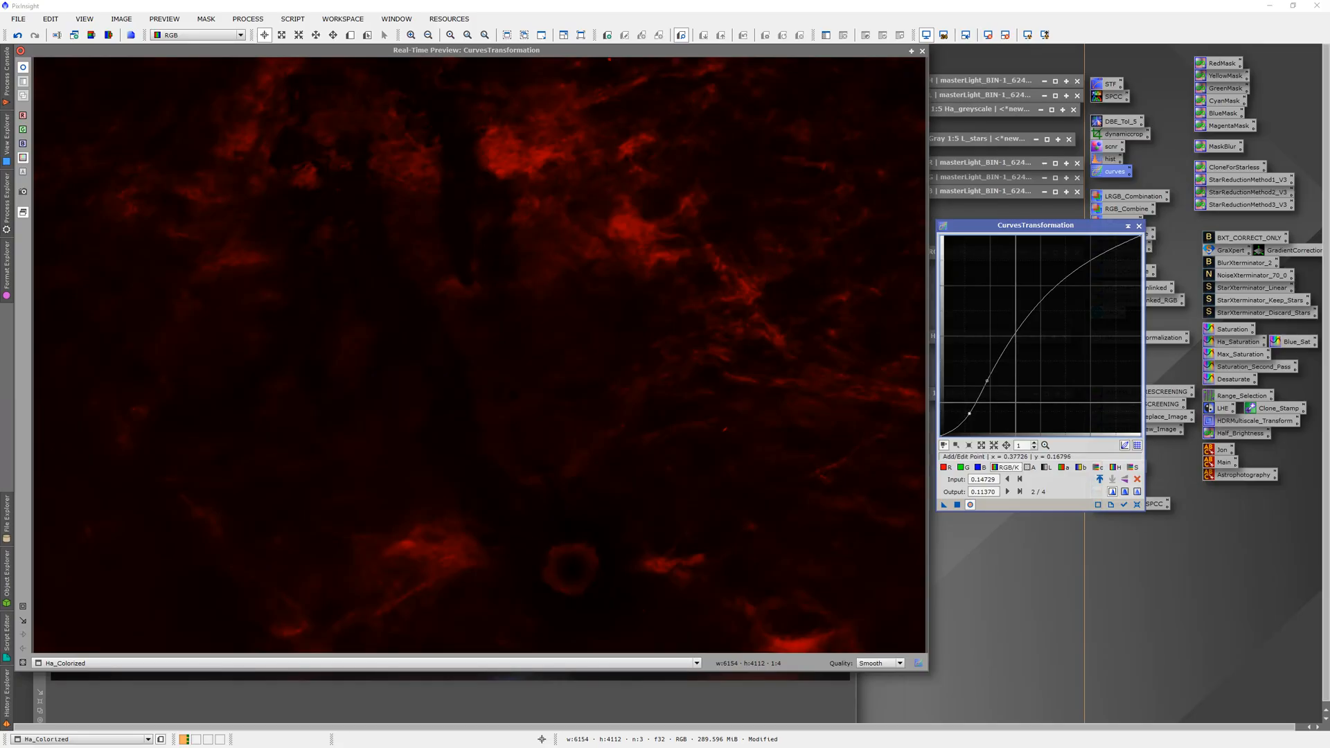
{"action": "left_click", "coordinate": [956, 505]}
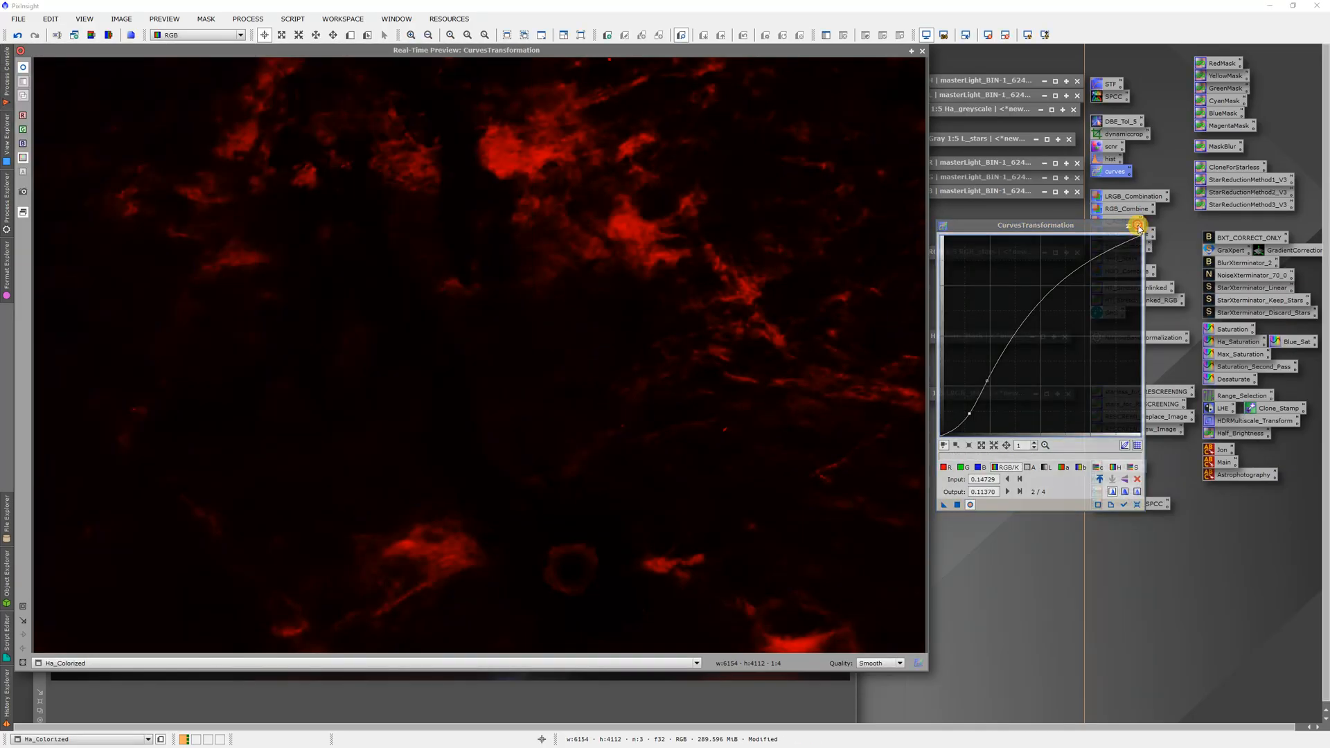
{"action": "left_click", "coordinate": [1136, 226]}
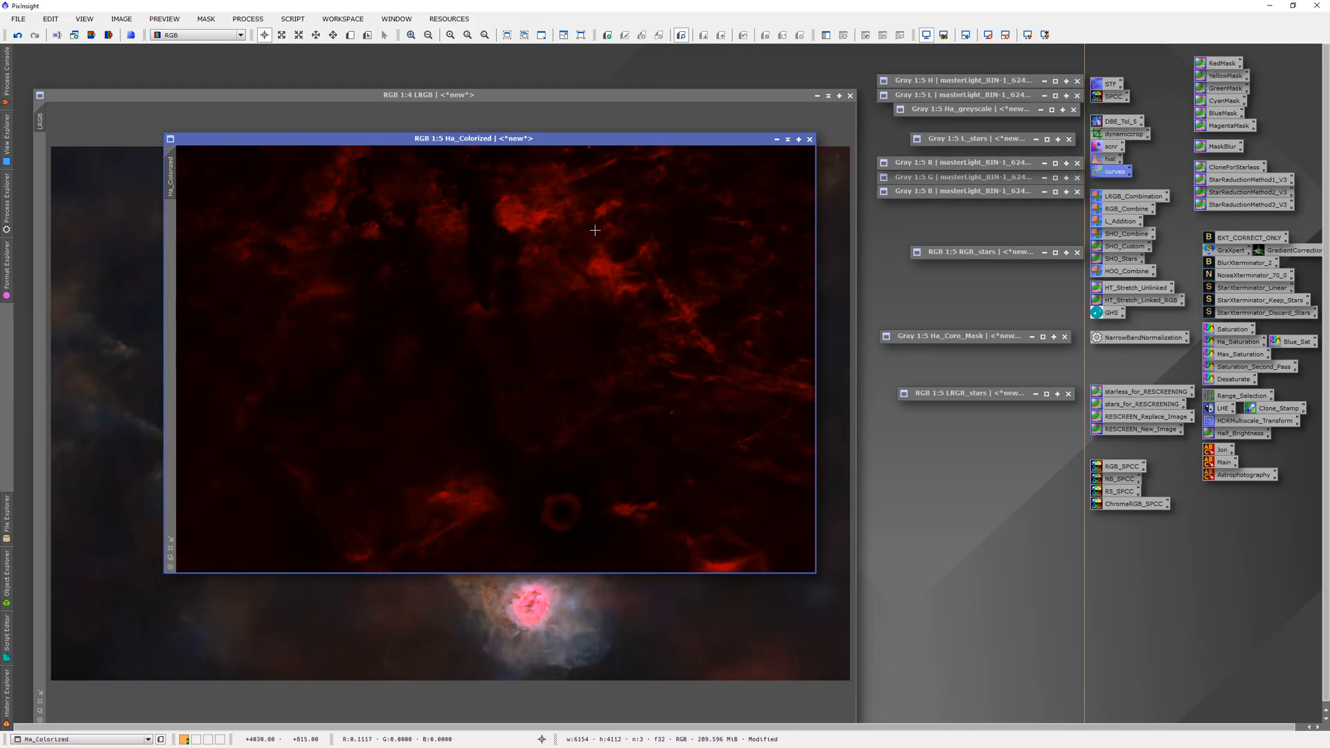
Restart CombineHaWithRGB with LRGB as the RGB view and the contrast-enhanced Ha_Colorized as the H Alpha view.
{"action": "left_click", "coordinate": [566, 110]}
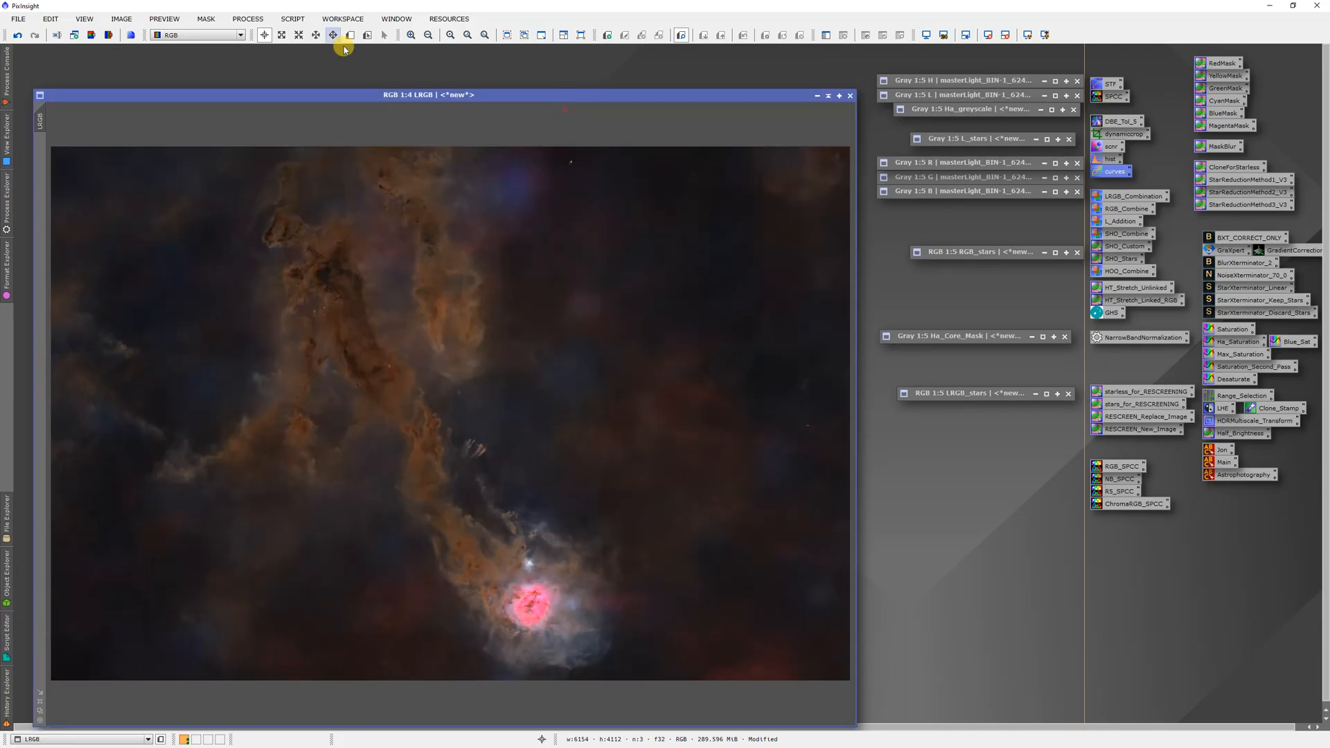
{"action": "left_click", "coordinate": [293, 19]}
{"action": "mouse_move", "coordinate": [315, 194]}
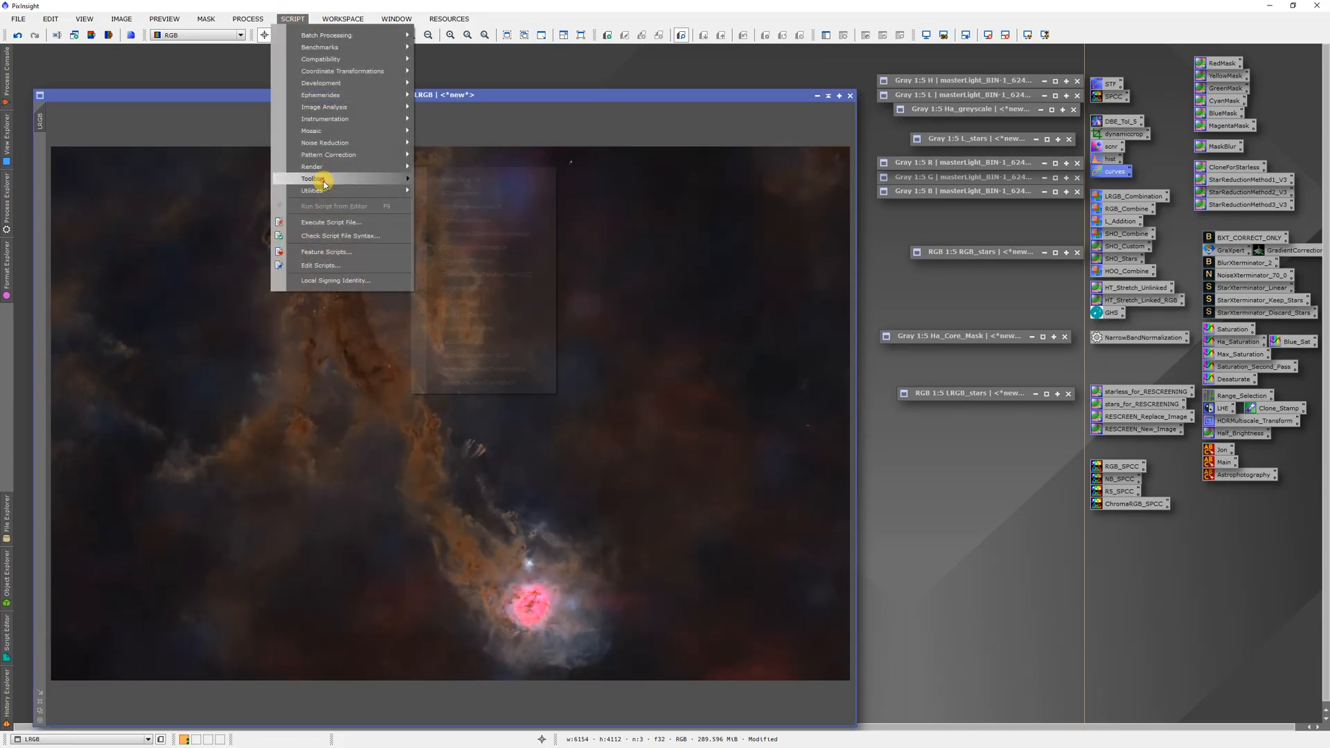
{"action": "left_click", "coordinate": [476, 209]}
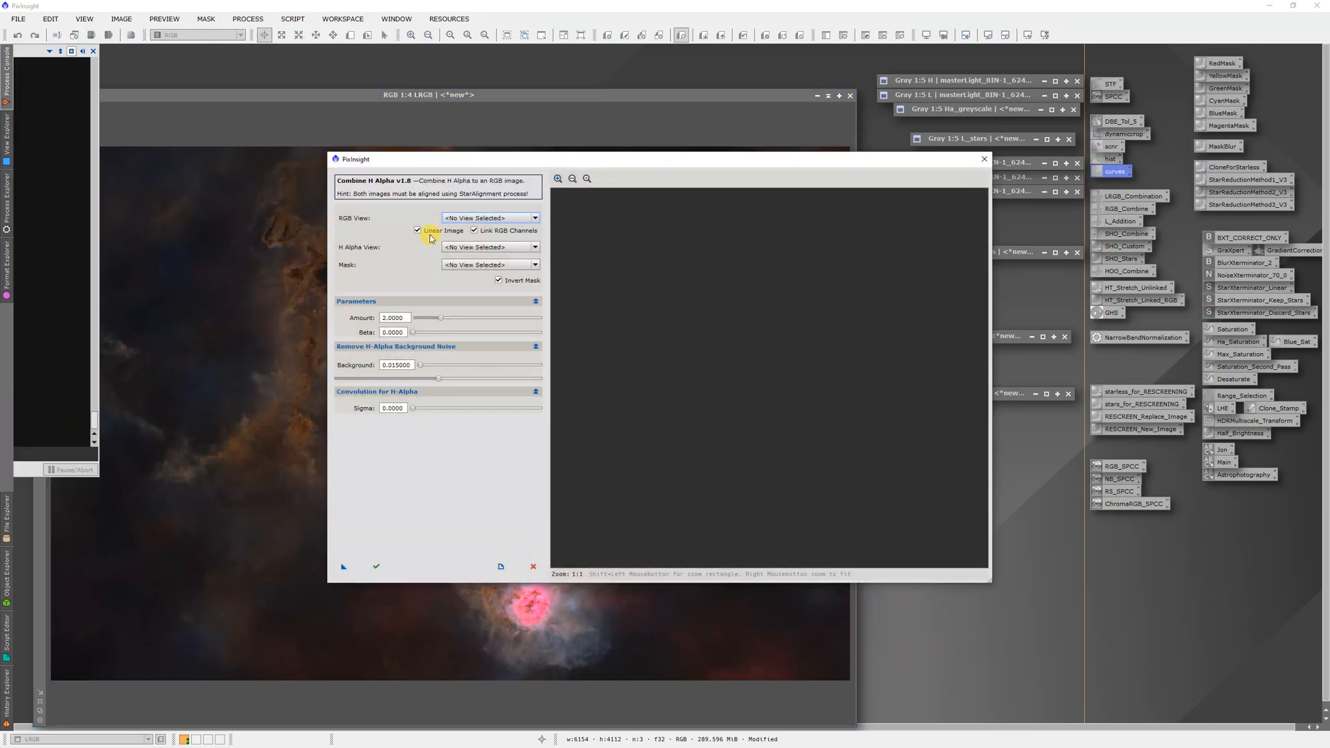
{"action": "left_click", "coordinate": [487, 218]}
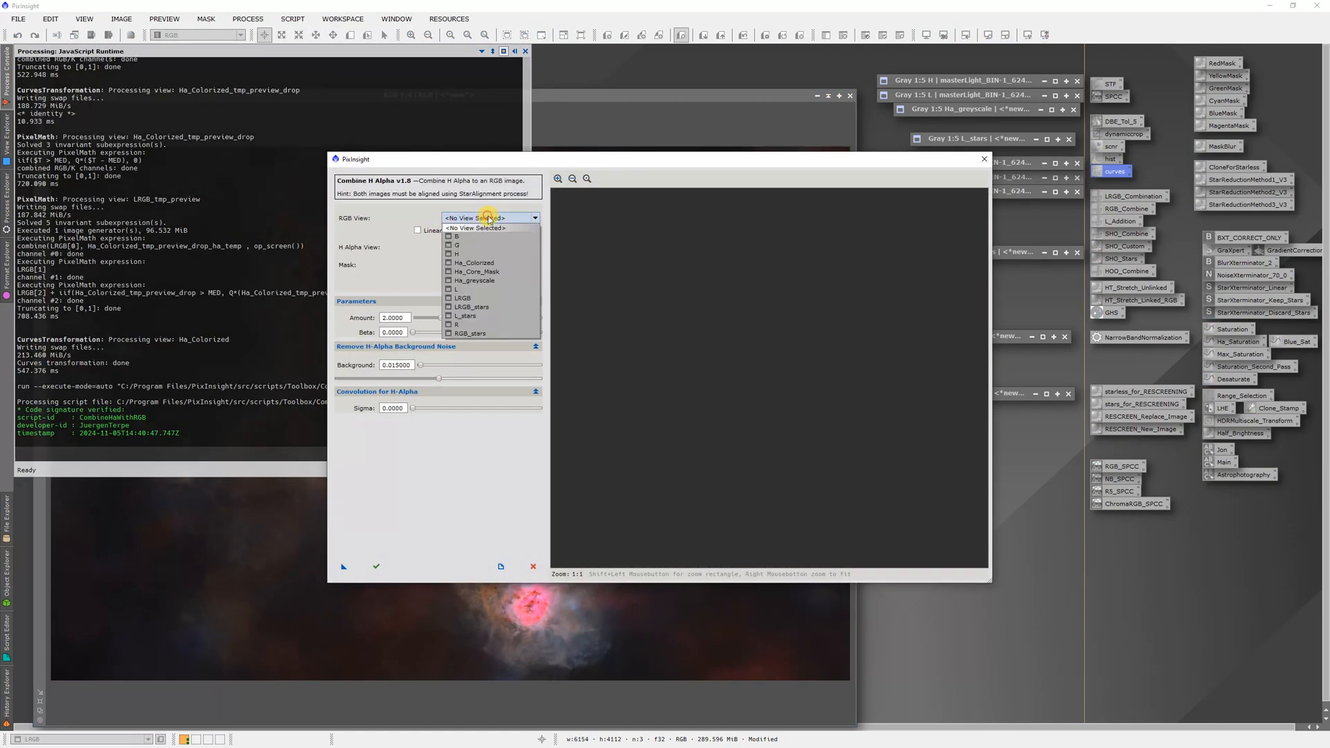
{"action": "left_click", "coordinate": [477, 297]}
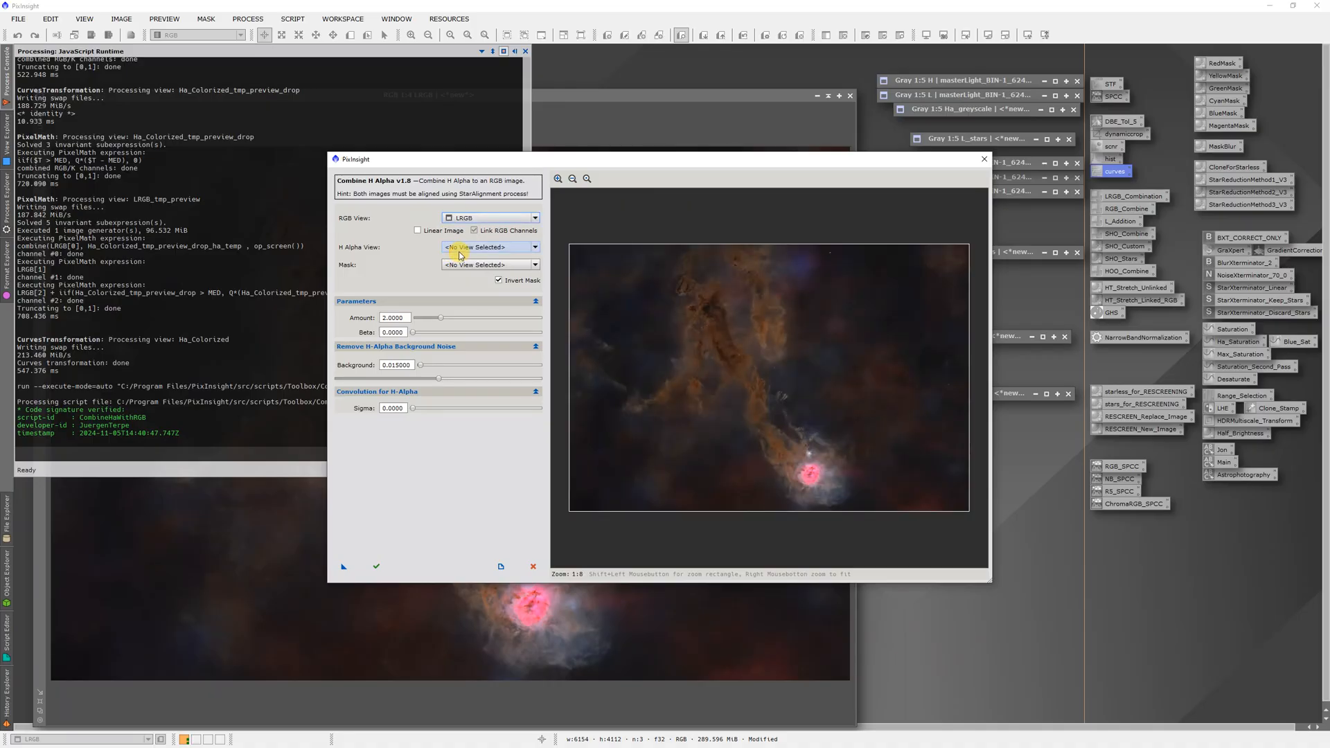
{"action": "left_click", "coordinate": [457, 252]}
{"action": "left_click", "coordinate": [471, 294]}
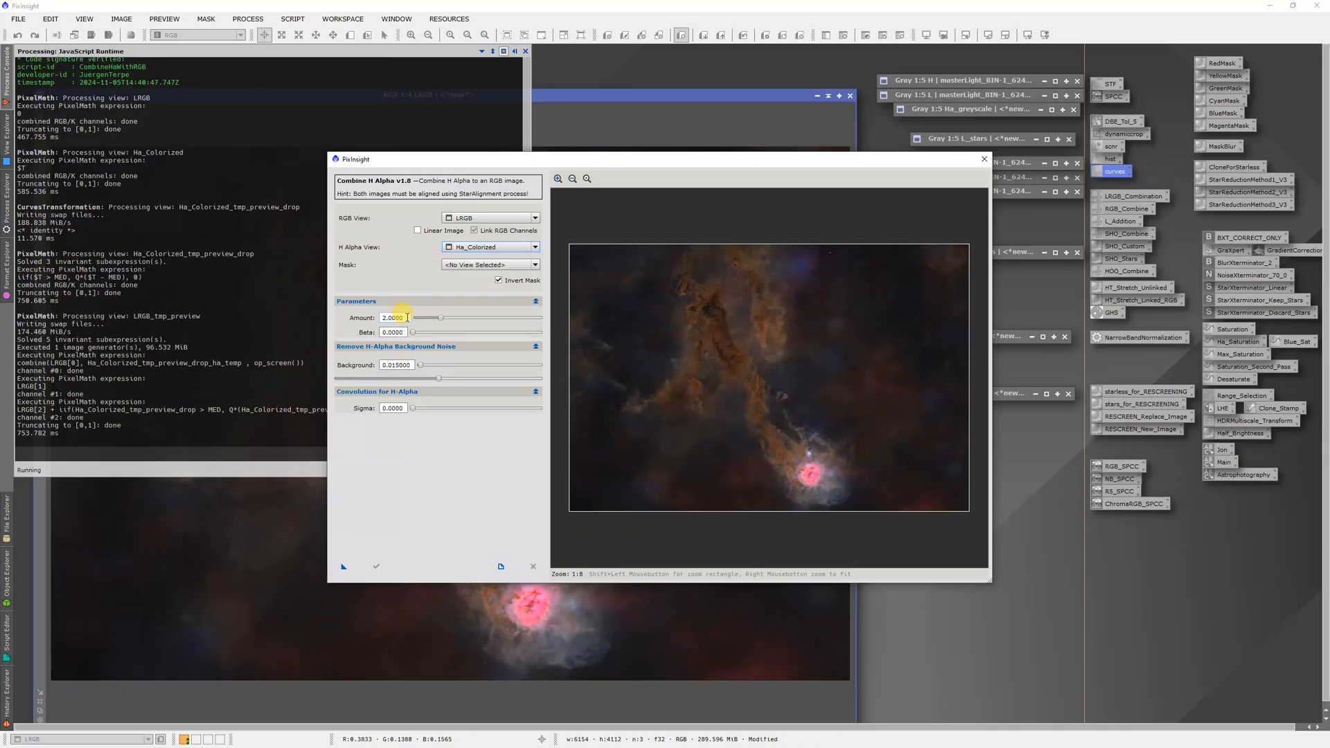
Try a combination amount of 1.2 for the Ha_Colorized data in the preview.
{"action": "double_click", "coordinate": [406, 317]}
{"action": "type", "text": "1."}
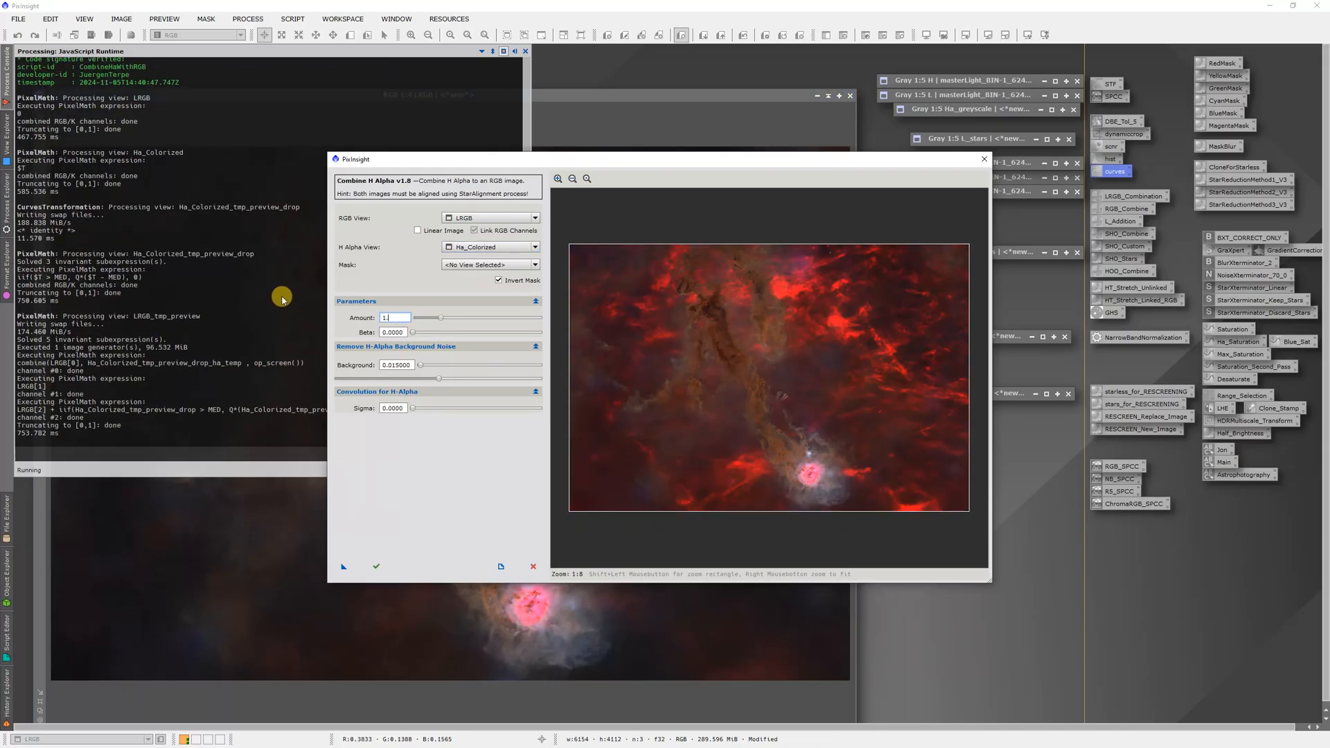
{"action": "type", "text": "2"}
{"action": "key", "text": "Return"}
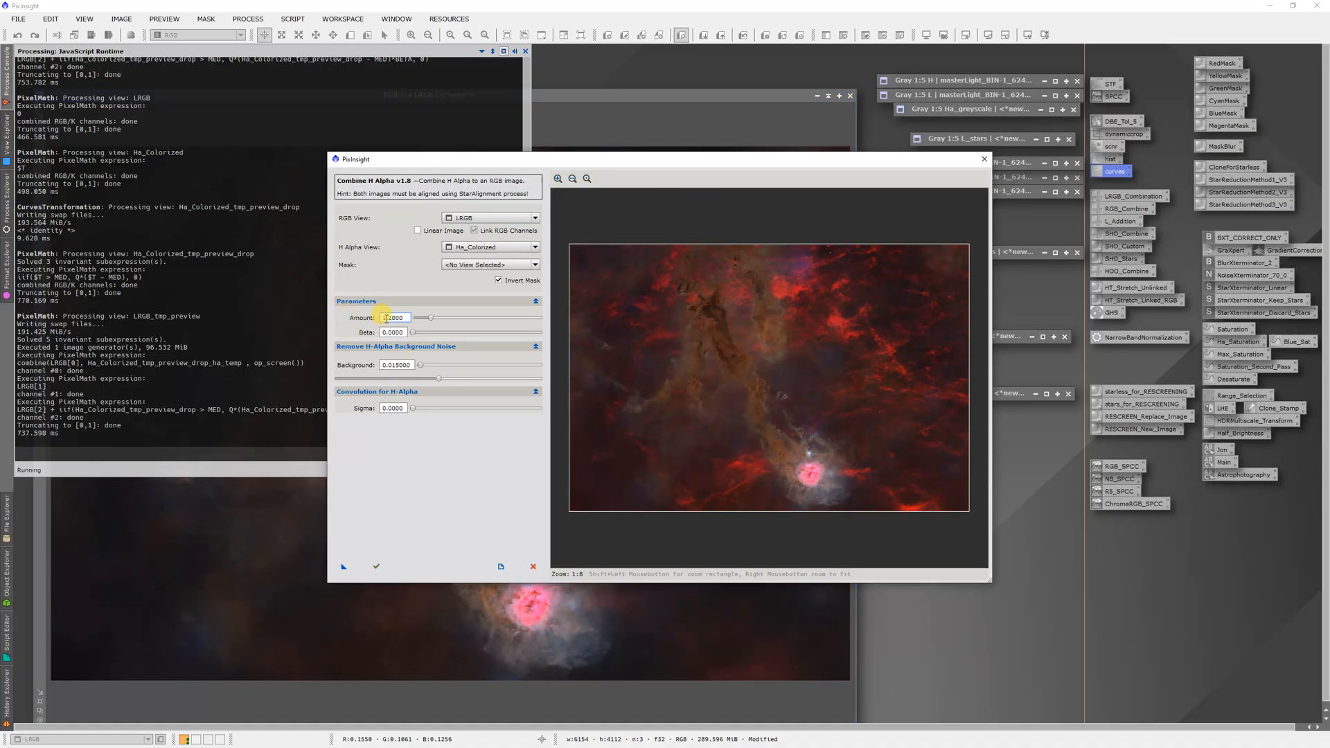
Set the amount of Ha combined into the LRGB image to 1.
{"action": "left_click_drag", "start_coordinate": [404, 319], "coordinate": [365, 315]}
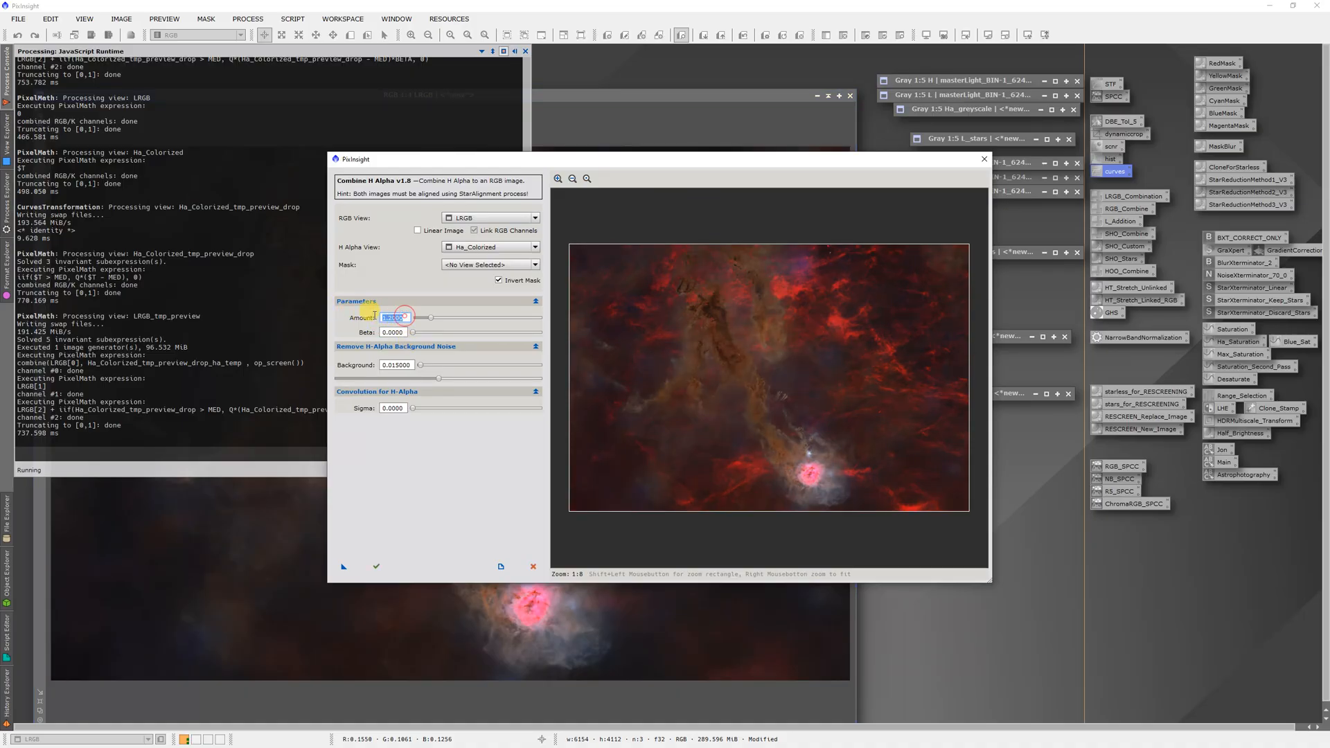
{"action": "type", "text": "1"}
{"action": "key", "text": "Return"}
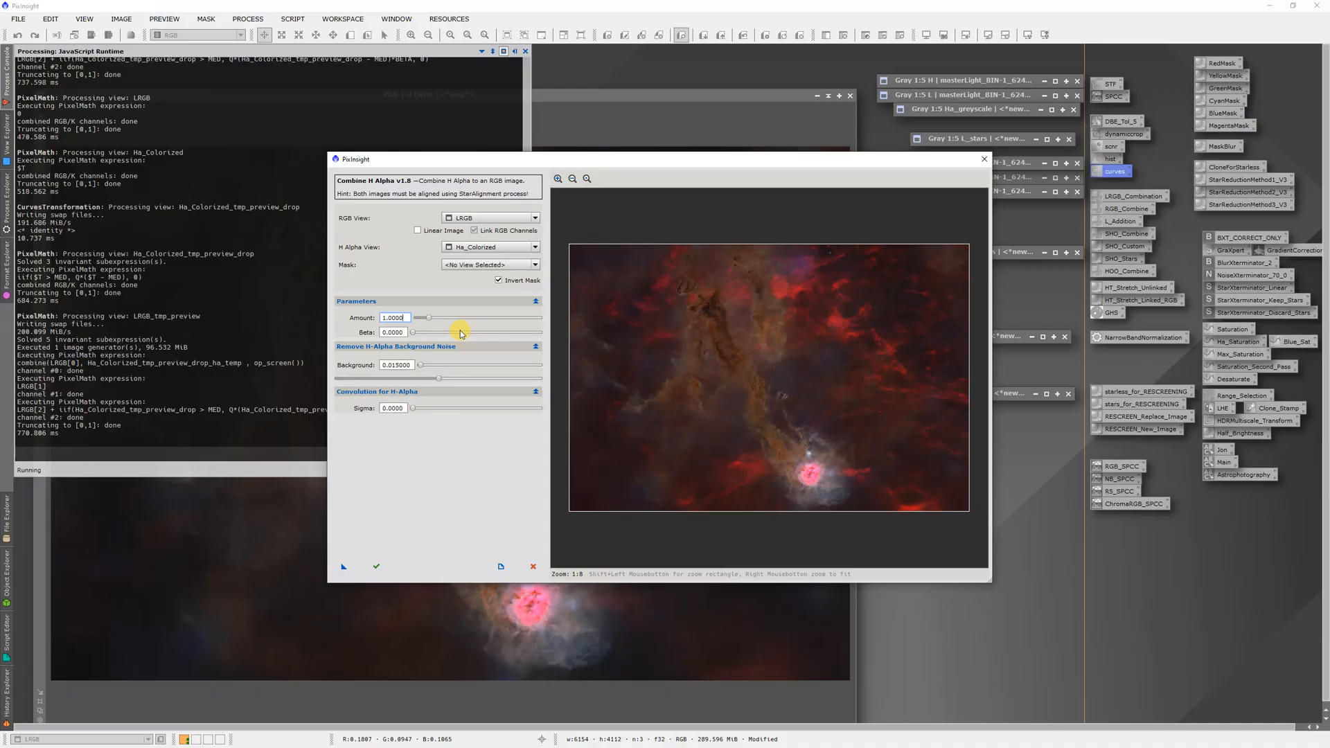
Apply the Ha combination to LRGB and create a starless copy of it with the starless_for_RESCREENING process.
{"action": "left_click", "coordinate": [376, 566]}
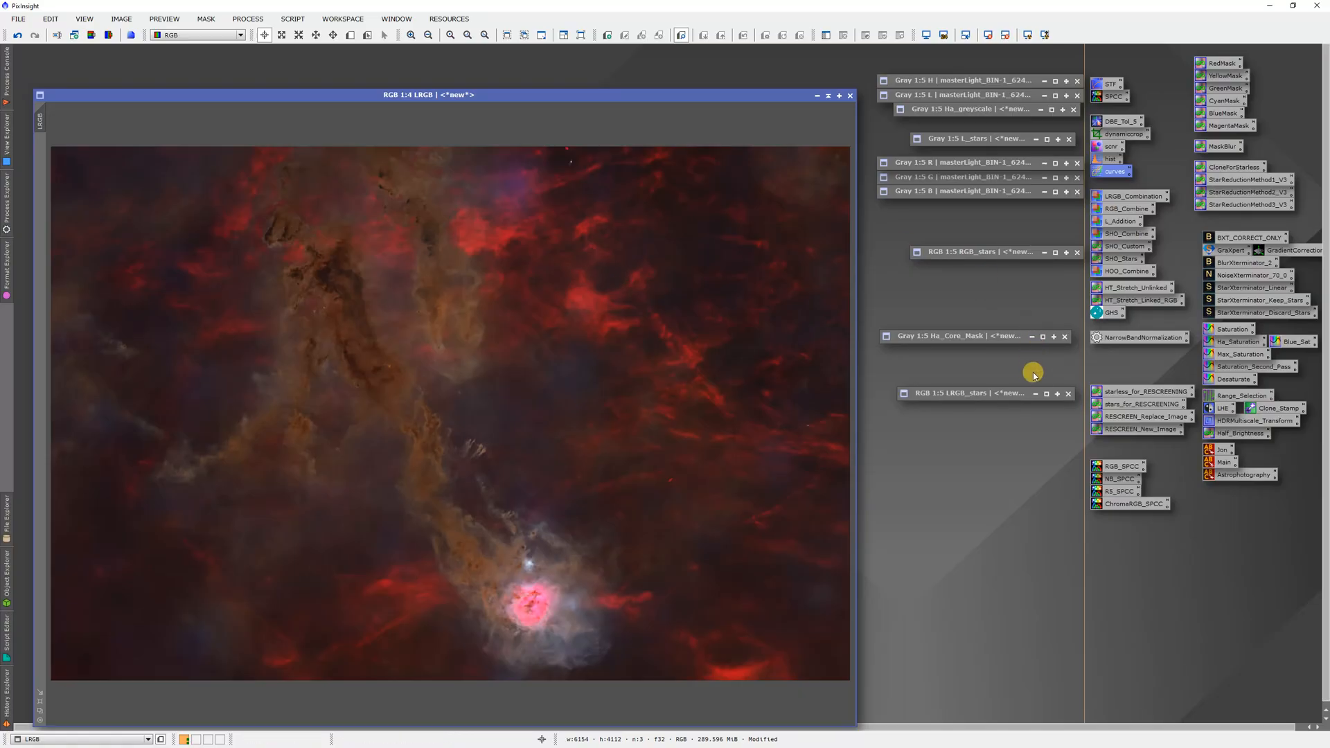
{"action": "left_click", "coordinate": [1119, 389]}
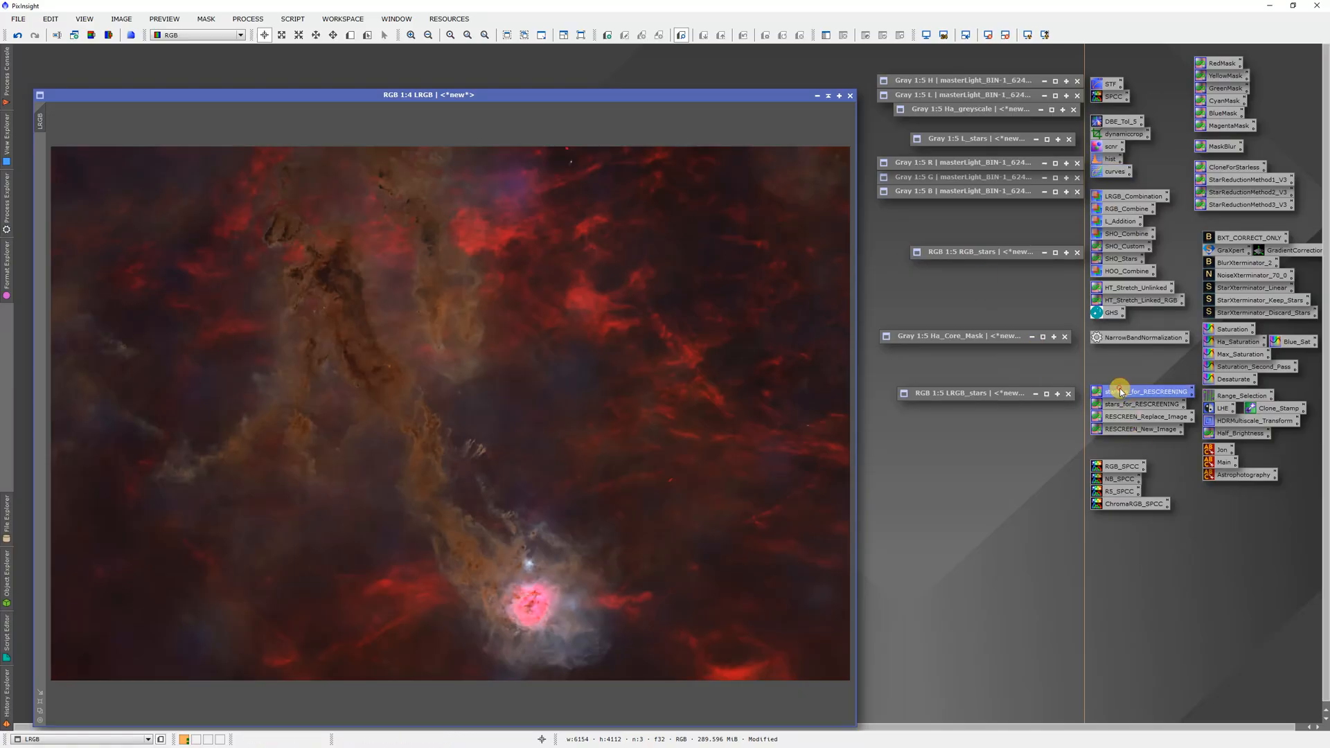
{"action": "left_click_drag", "start_coordinate": [1119, 390], "coordinate": [575, 353]}
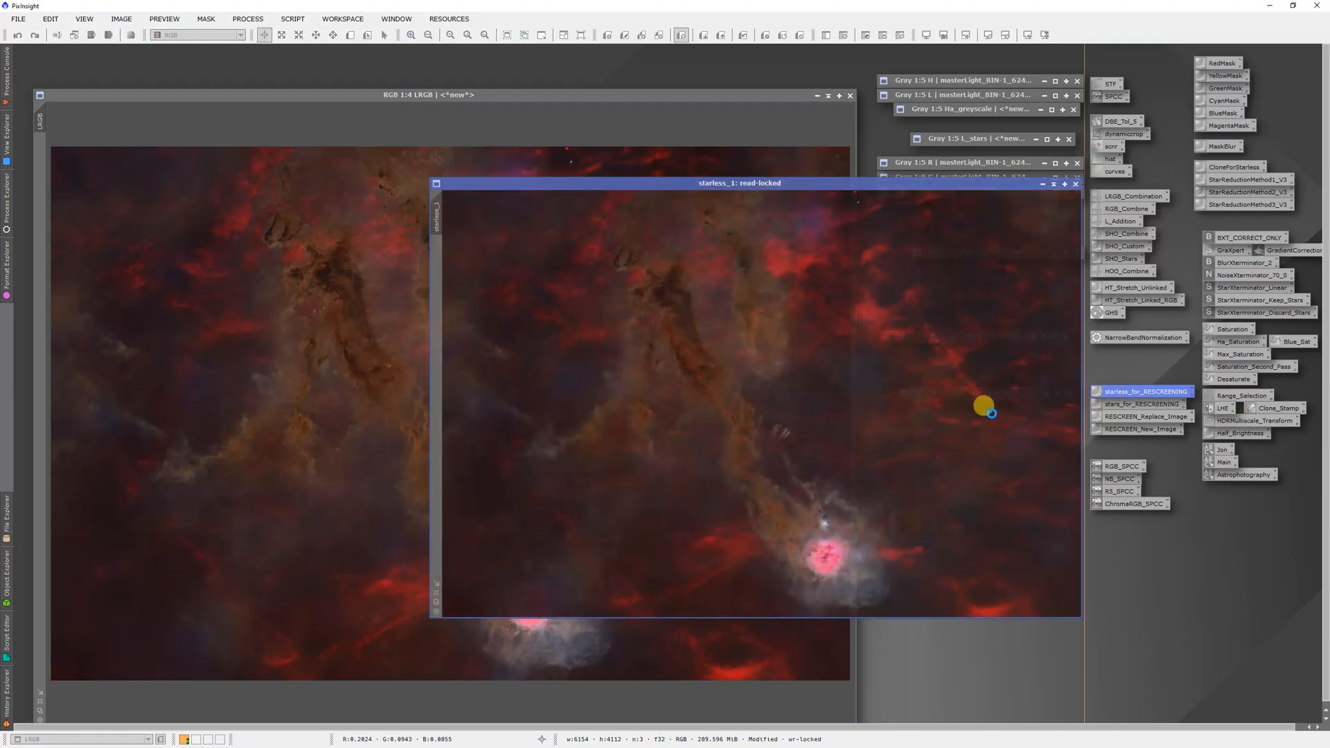
{"action": "left_click_drag", "start_coordinate": [876, 184], "coordinate": [686, 96]}
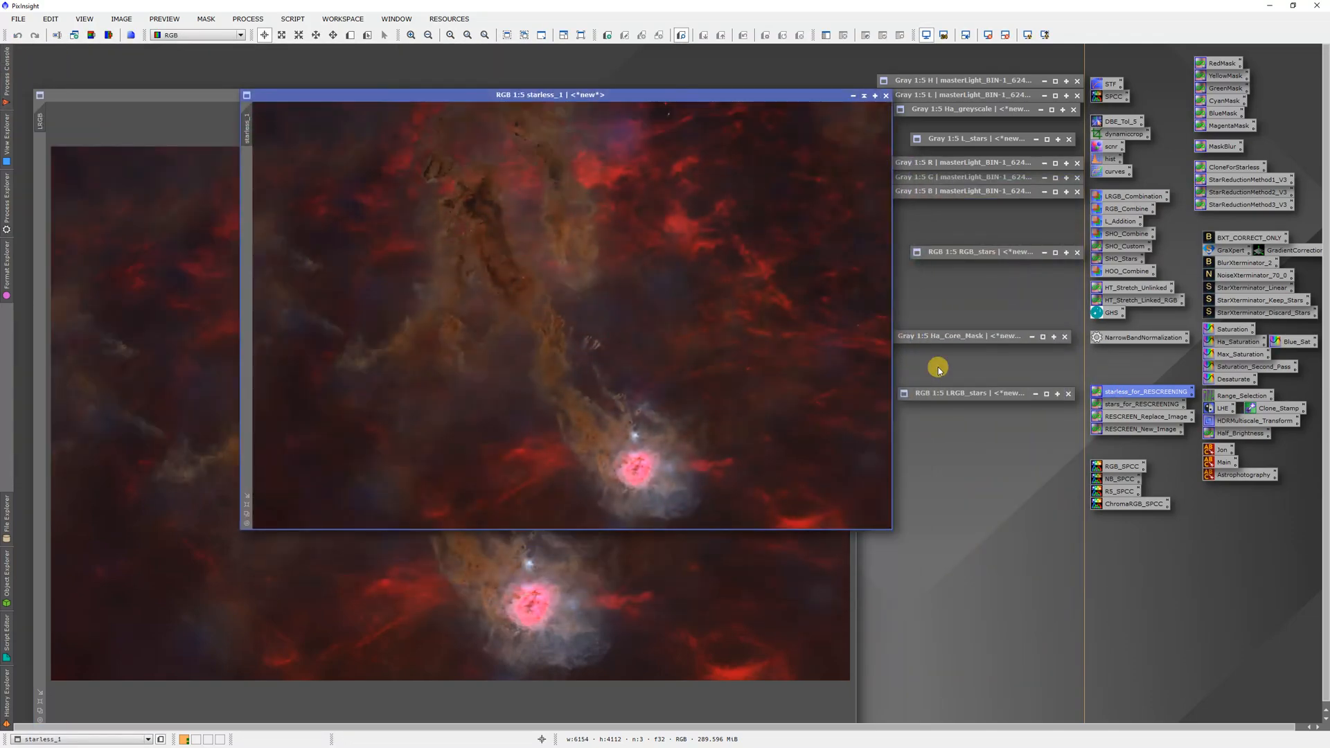
Create a stars copy from LRGB_stars with stars_for_RESCREENING, and screen the stars back into LRGB with RESCREEN_Replace_Image.
{"action": "double_click", "coordinate": [978, 394]}
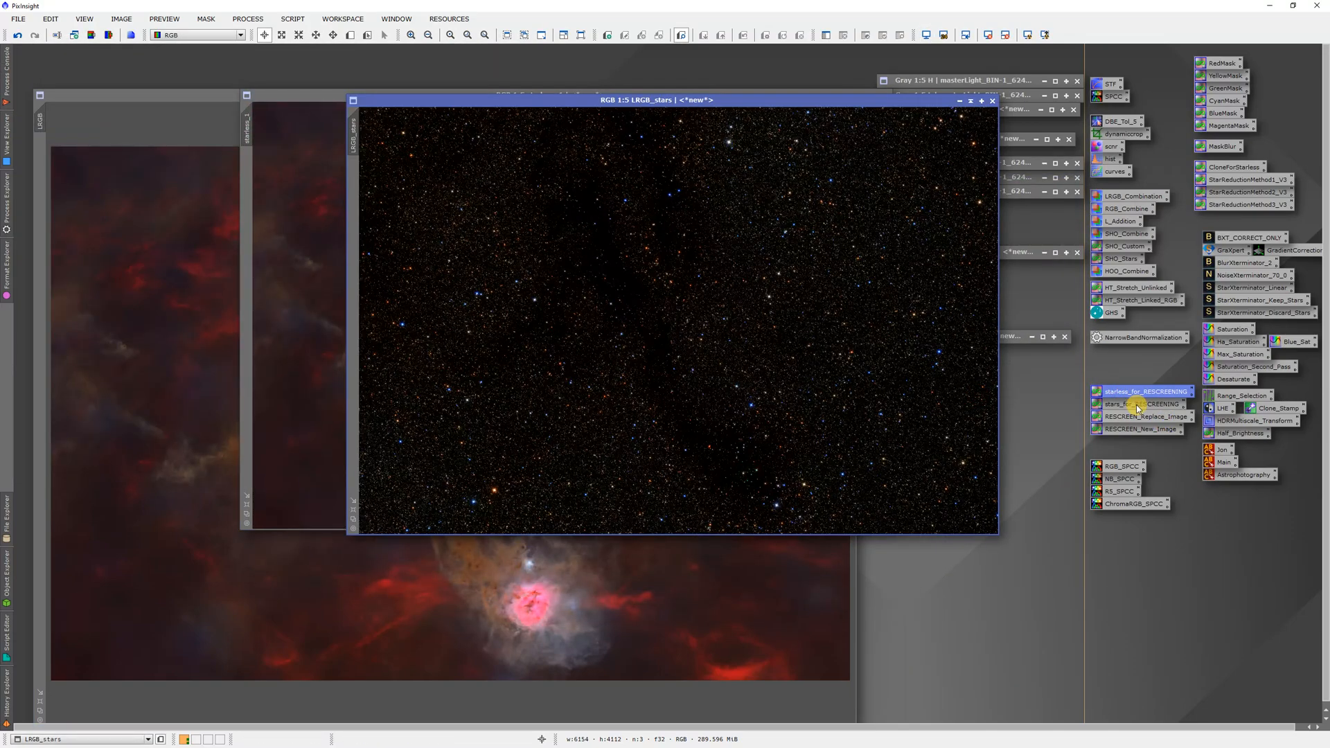
{"action": "left_click_drag", "start_coordinate": [1139, 405], "coordinate": [773, 349]}
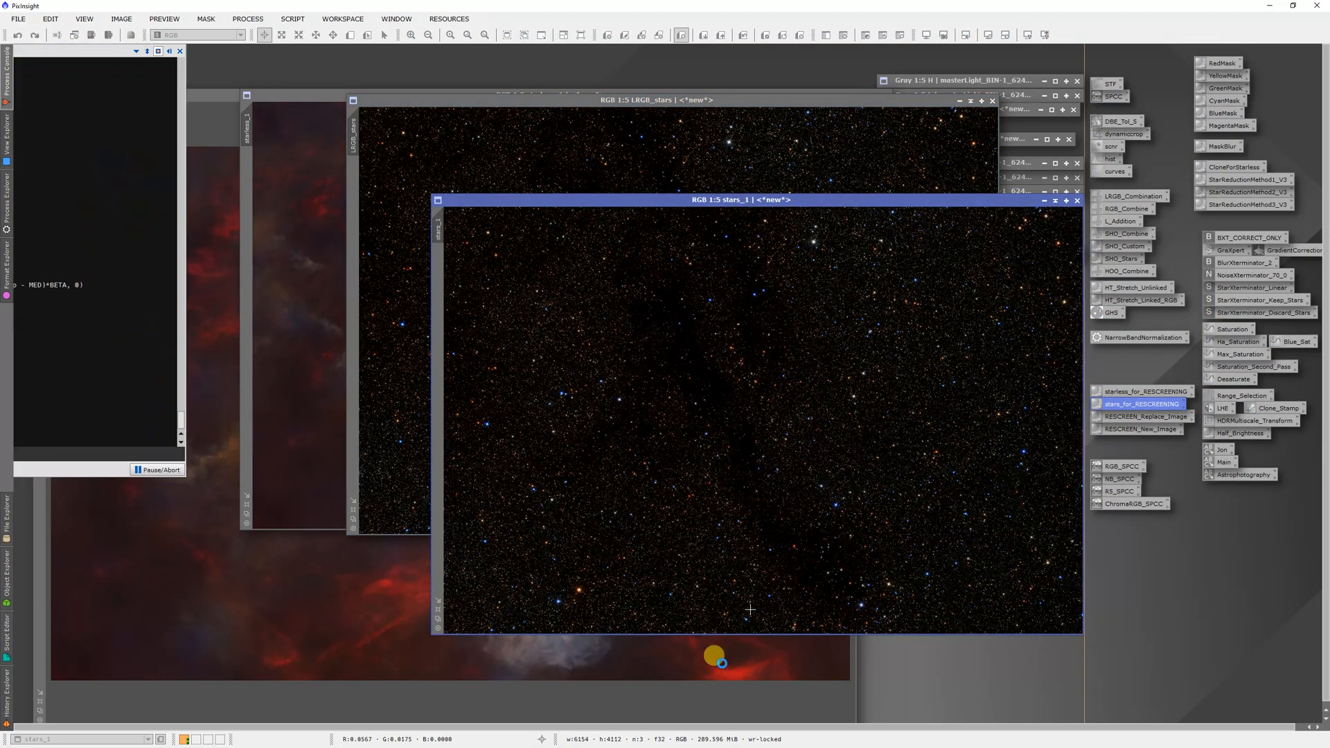
{"action": "left_click", "coordinate": [751, 658]}
{"action": "left_click_drag", "start_coordinate": [1115, 419], "coordinate": [629, 411]}
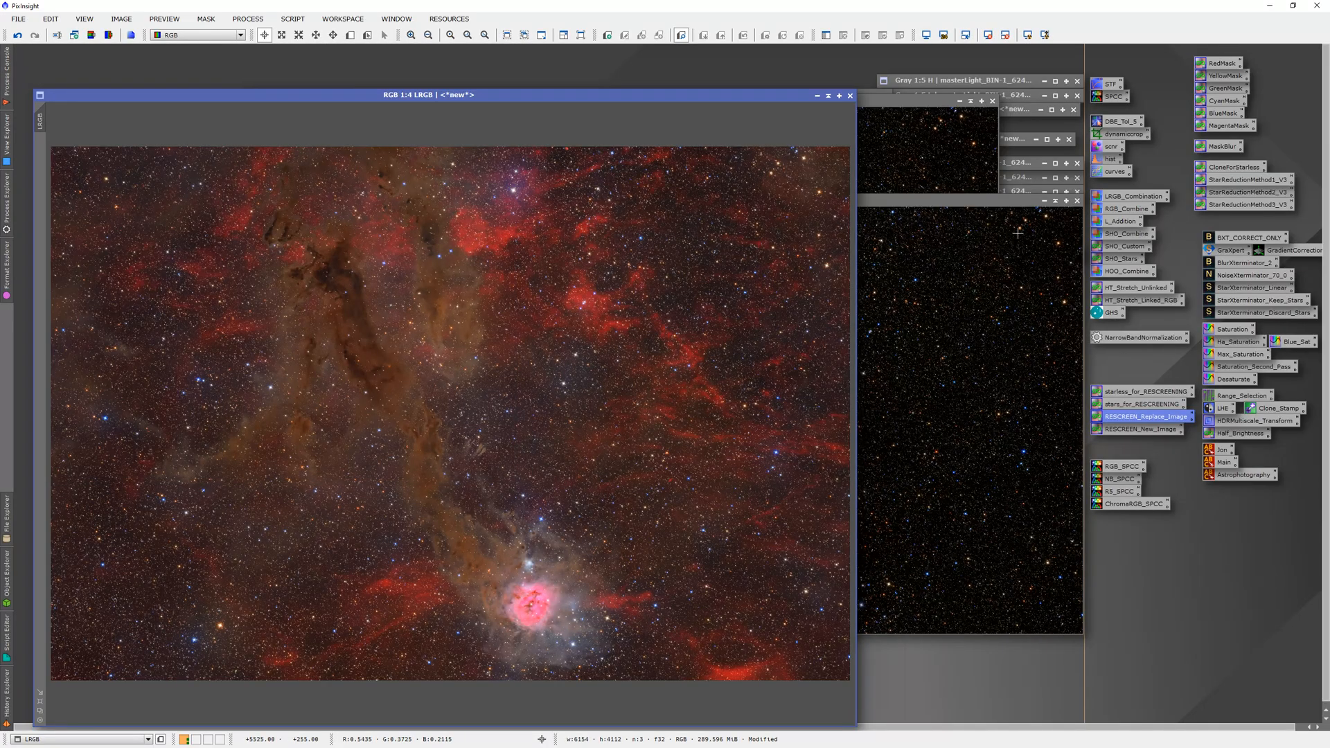
Close the temporary stars_1 and starless_1 images and collapse LRGB_stars back to an icon.
{"action": "left_click", "coordinate": [1077, 201]}
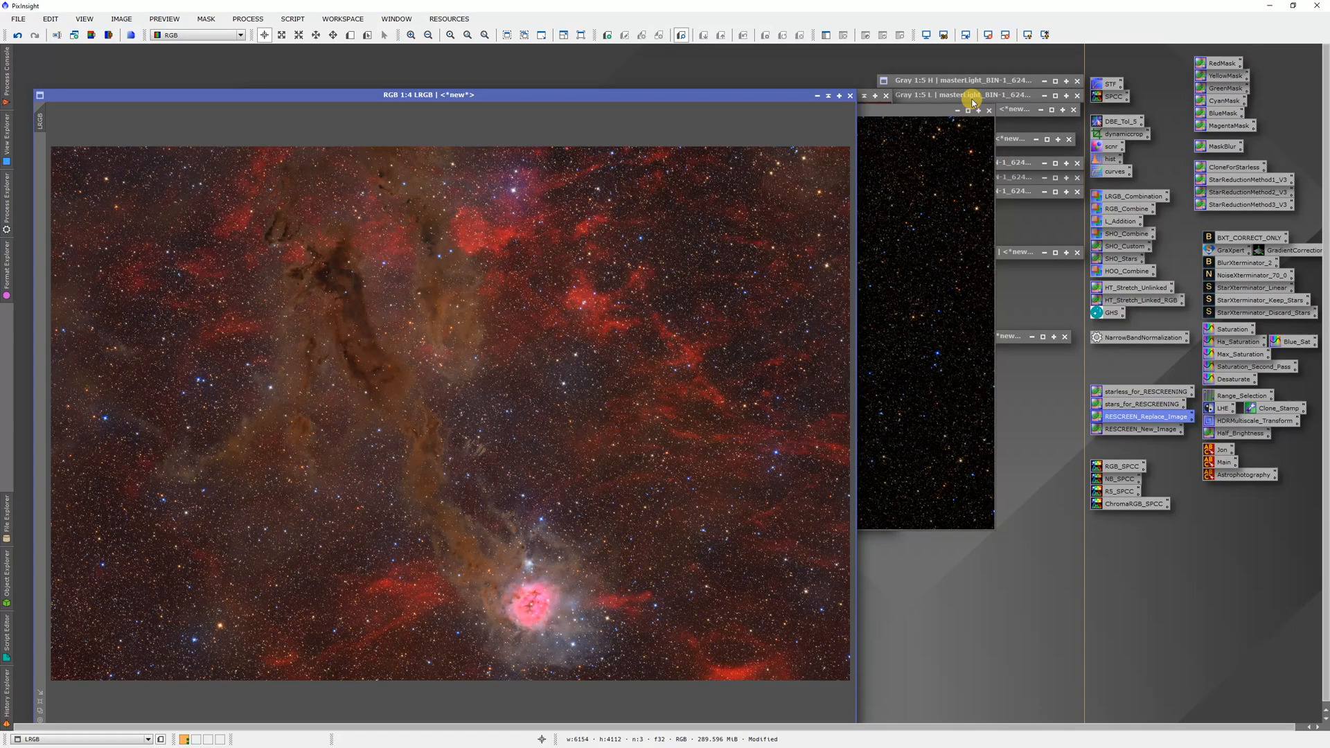
{"action": "left_click", "coordinate": [970, 101]}
{"action": "left_click", "coordinate": [887, 105]}
{"action": "left_click", "coordinate": [886, 96]}
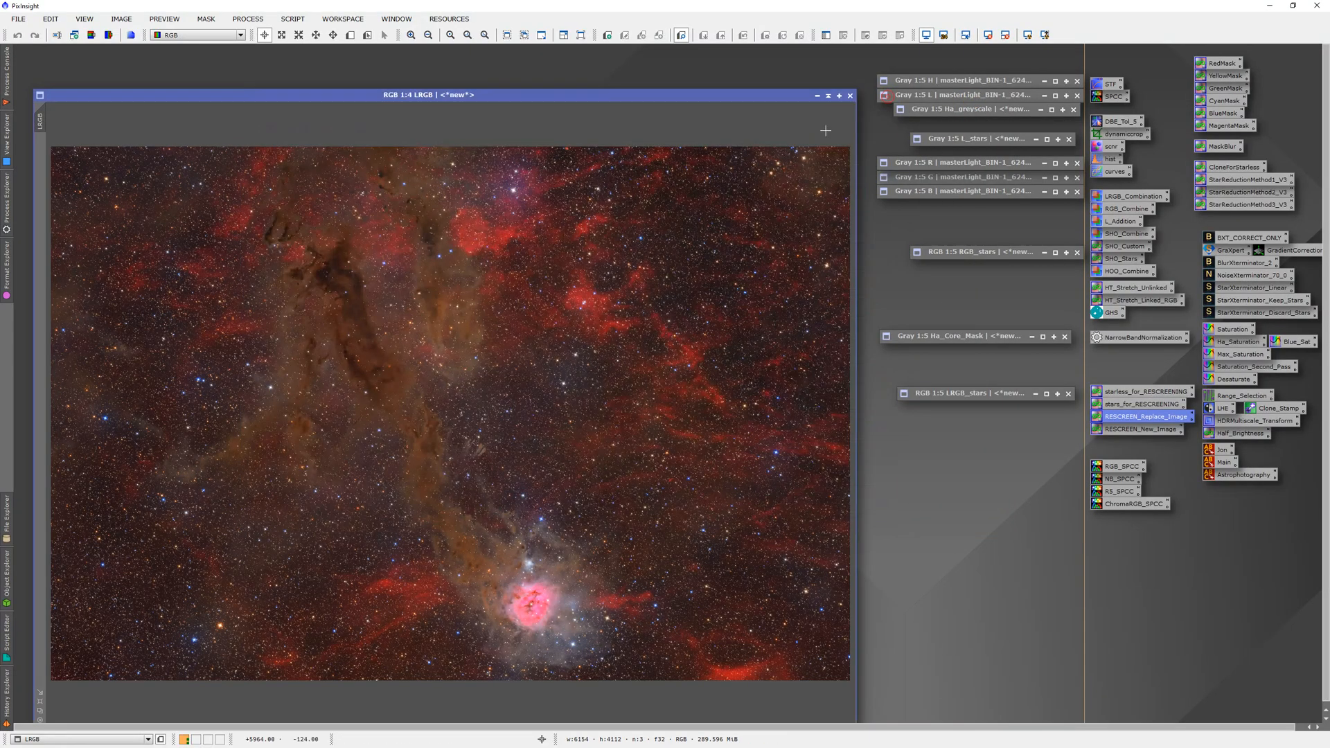
Maximize the rescreened LRGB image and examine its stars and nebula detail up close and in full.
{"action": "left_click", "coordinate": [828, 97]}
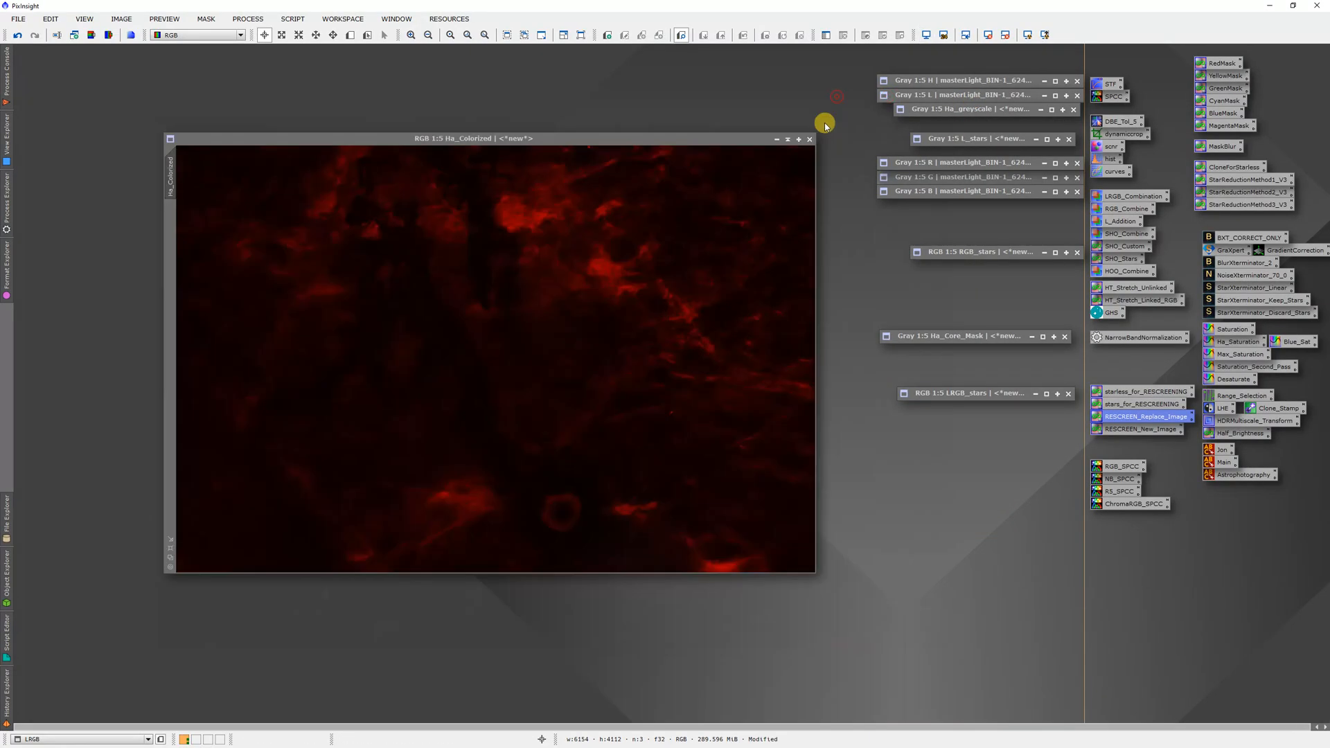
{"action": "scroll", "coordinate": [735, 313], "scroll_direction": "up", "scroll_amount": 3}
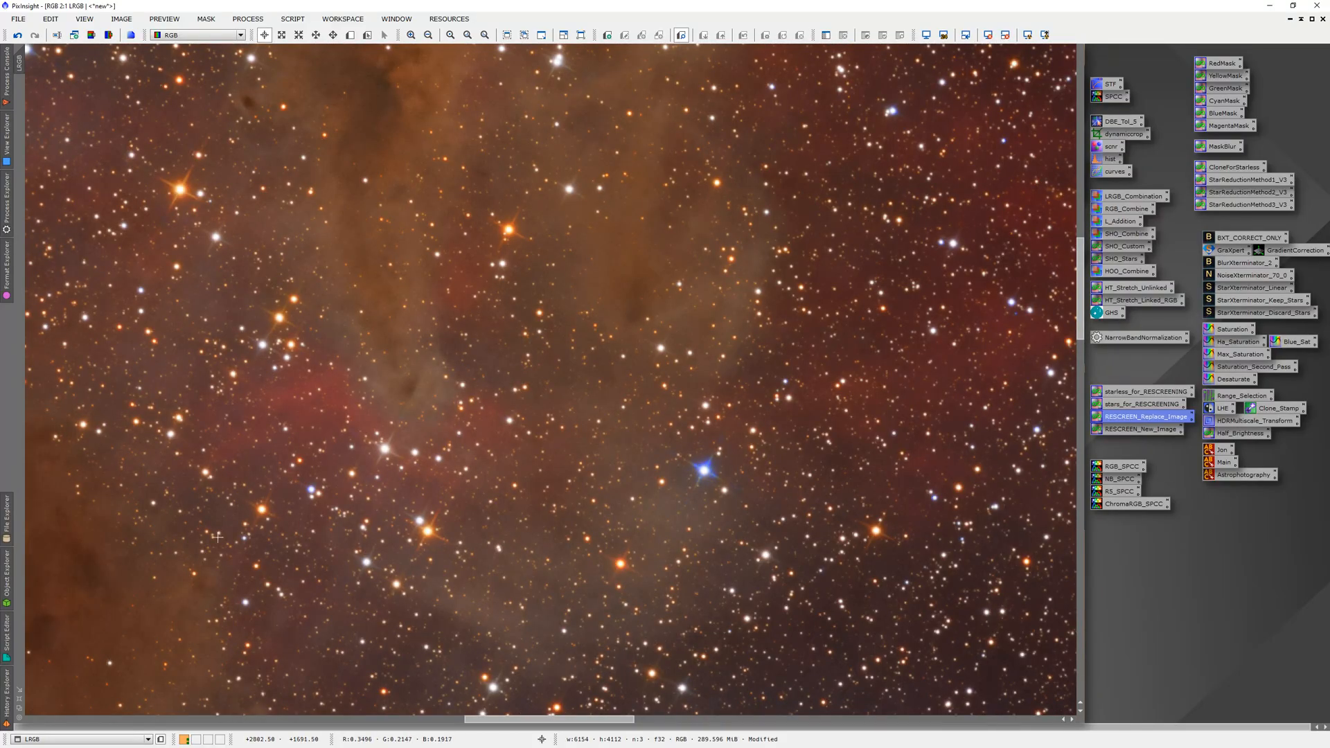
{"action": "scroll", "coordinate": [363, 544], "scroll_direction": "down", "scroll_amount": 4}
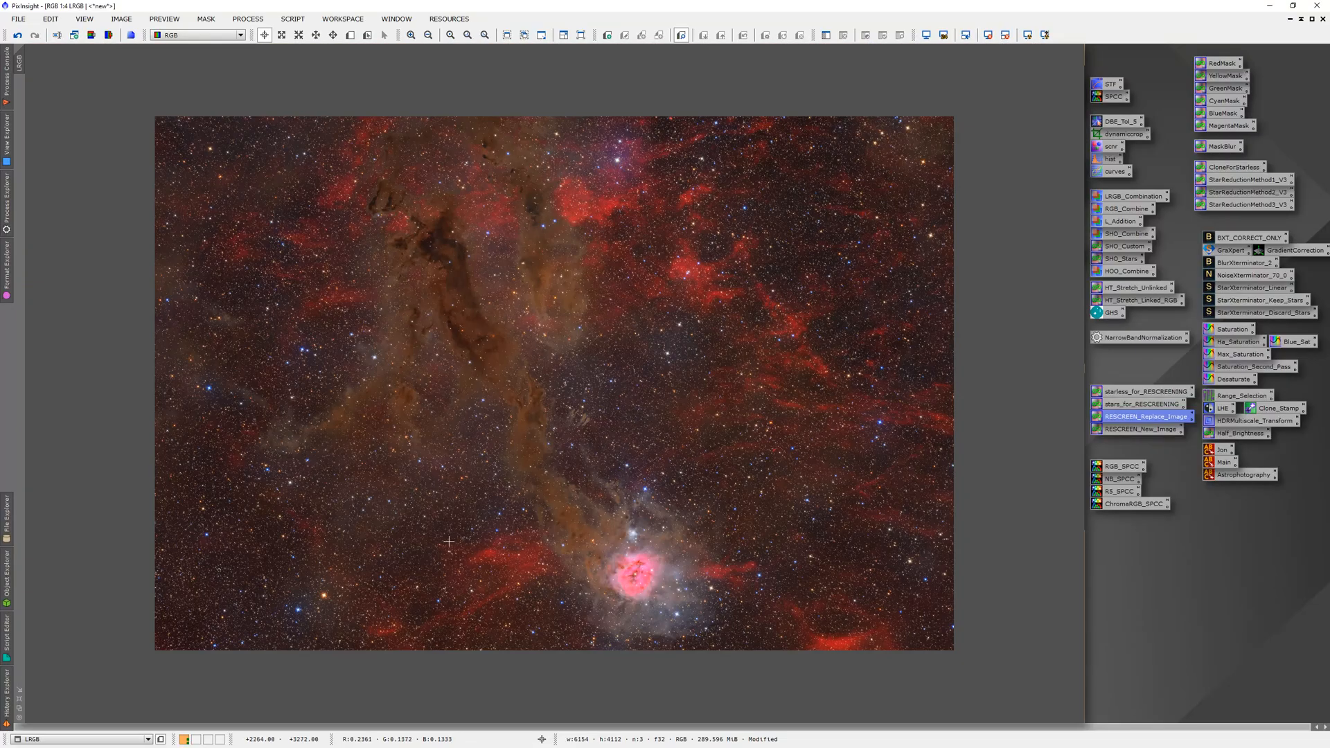